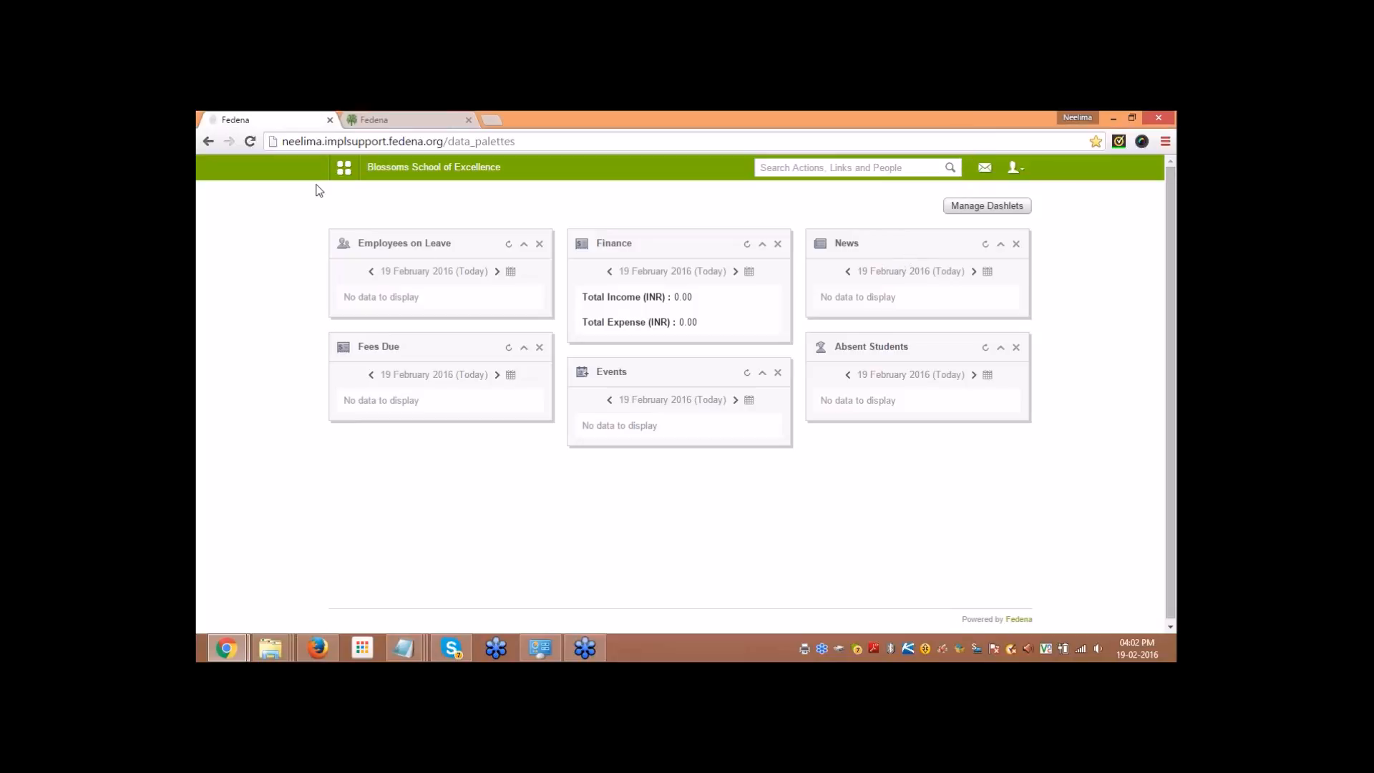
# Step: Open the record groups management page of the Student Records module under Academics
pyautogui.click(343, 167)
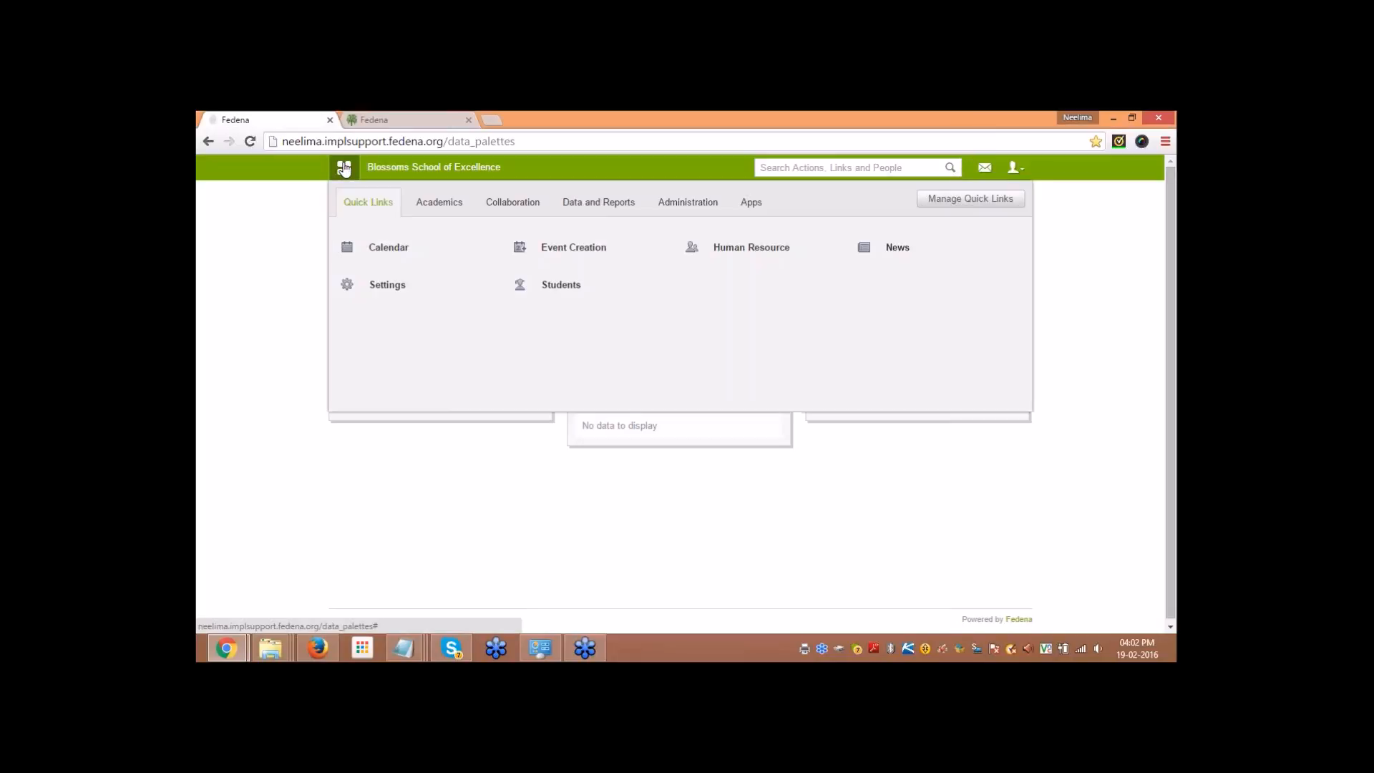
pyautogui.click(450, 204)
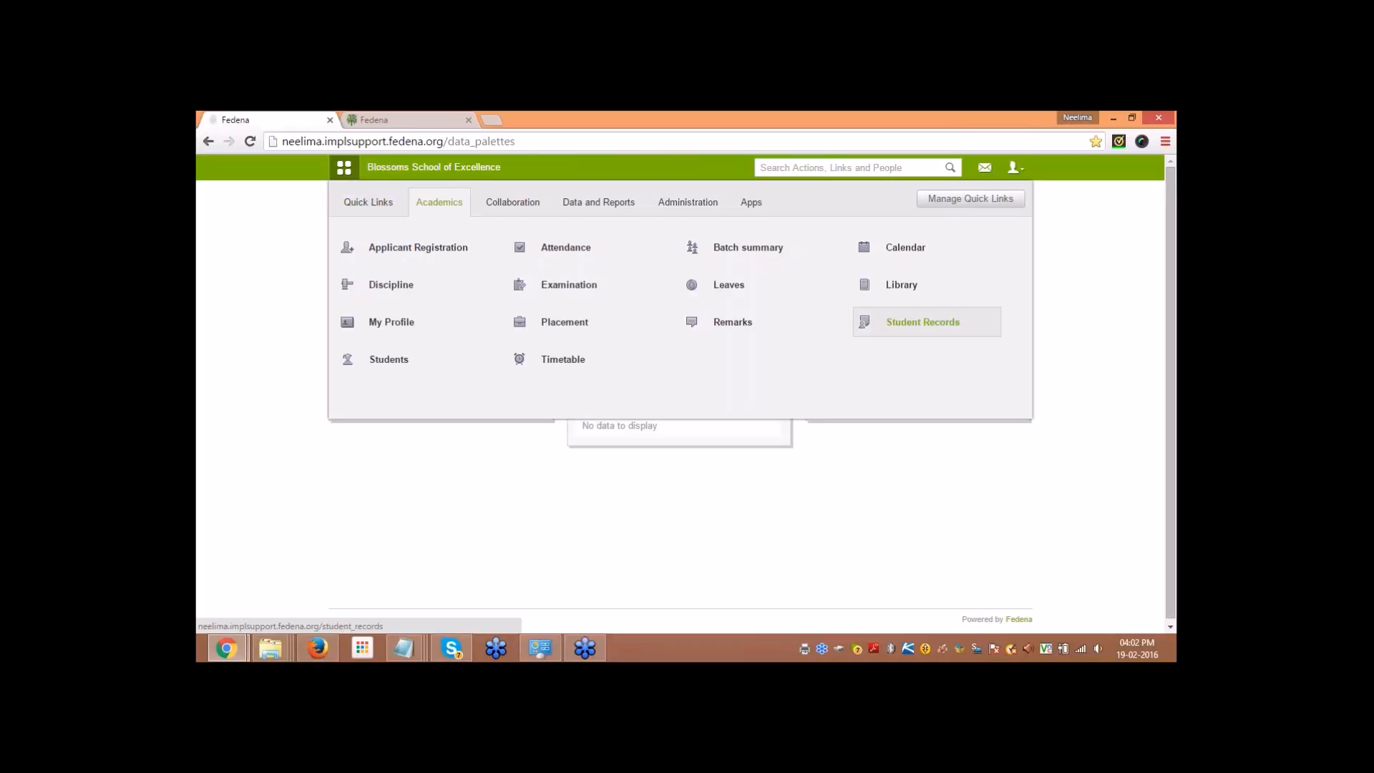
pyautogui.click(923, 322)
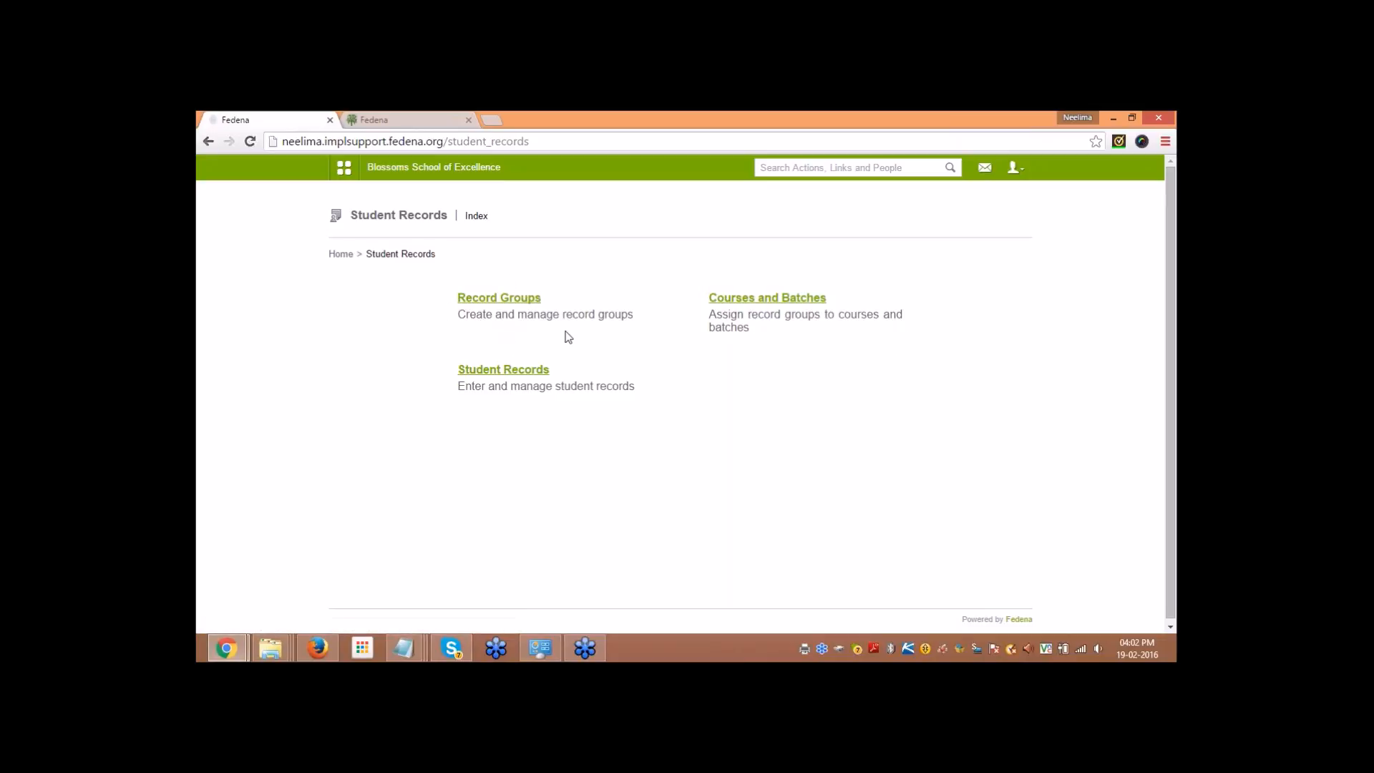
pyautogui.click(491, 299)
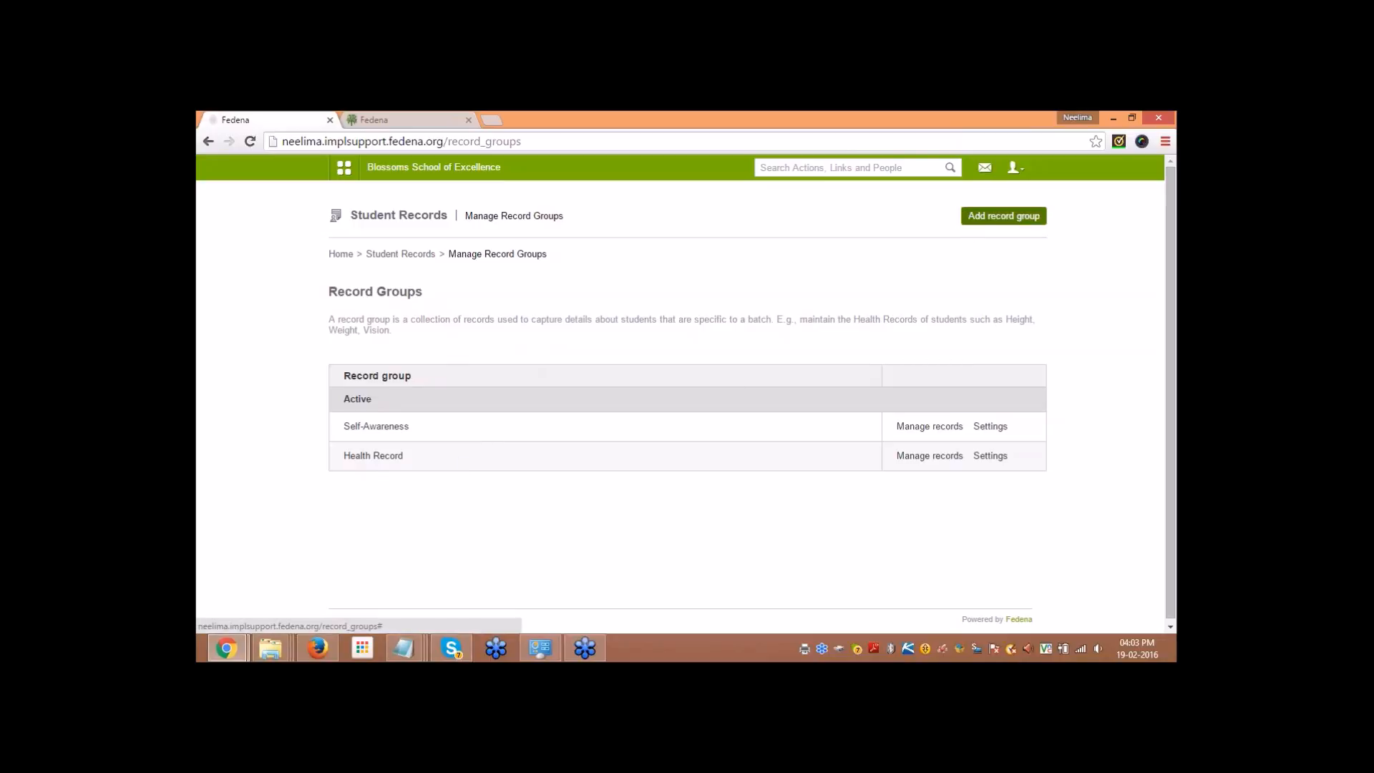
# Step: Create a new record group named "Student participation"
pyautogui.click(1003, 215)
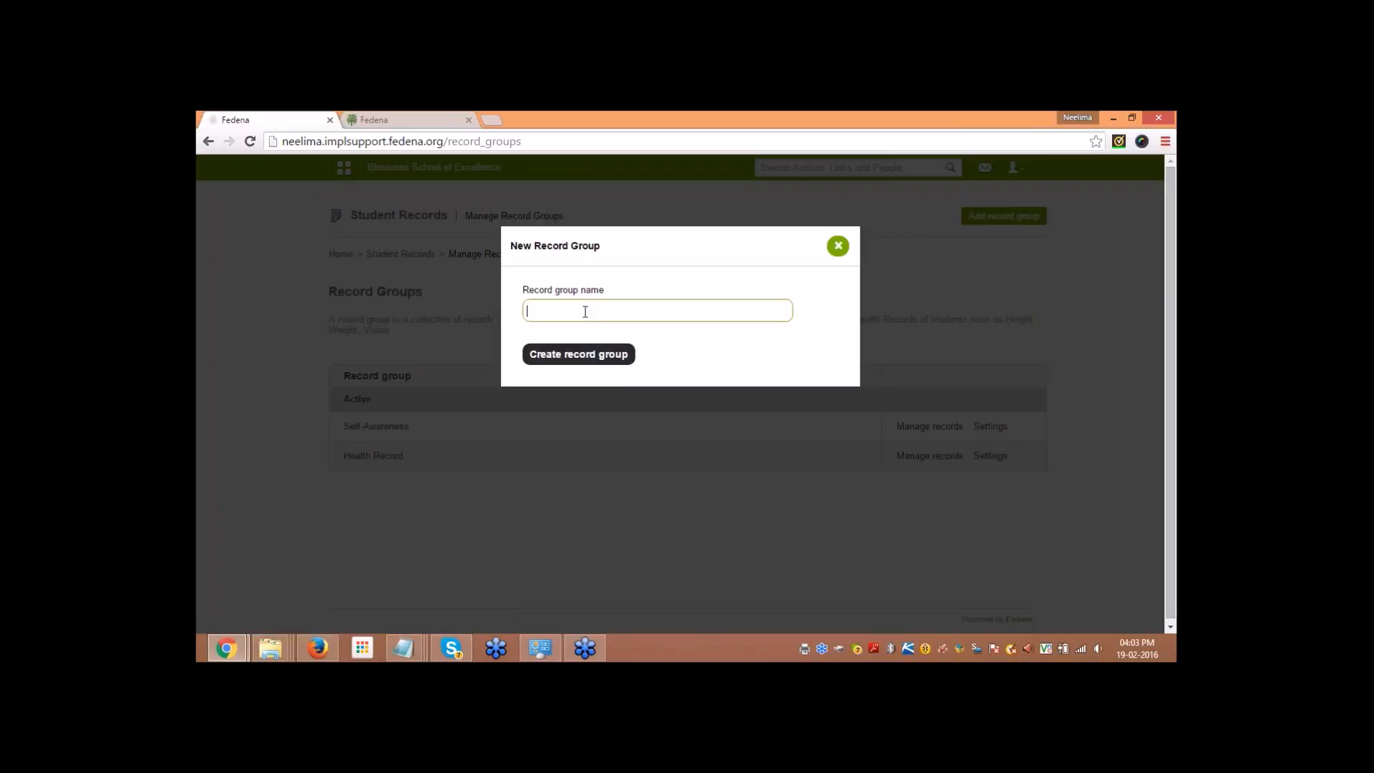
pyautogui.write('Stude')
pyautogui.press('Down')
pyautogui.press('Return')
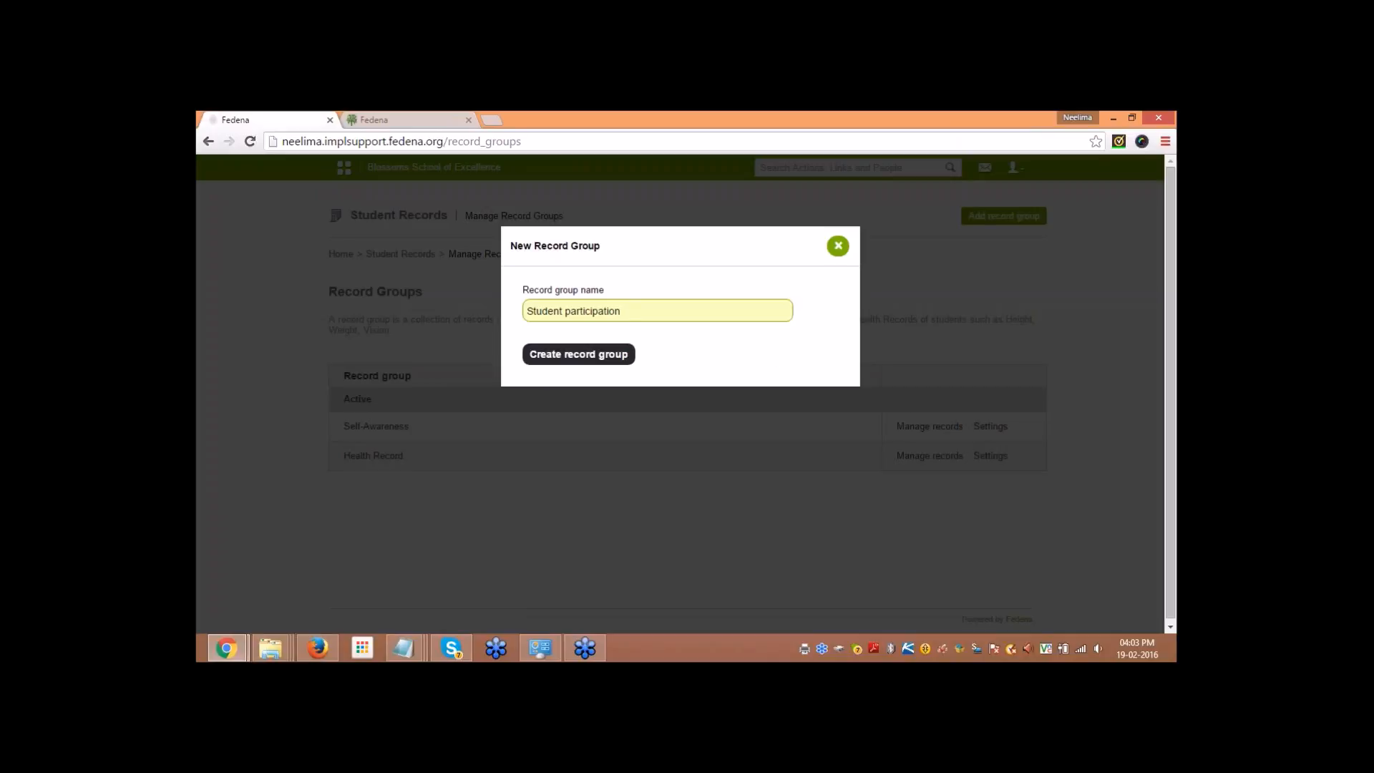
pyautogui.click(608, 362)
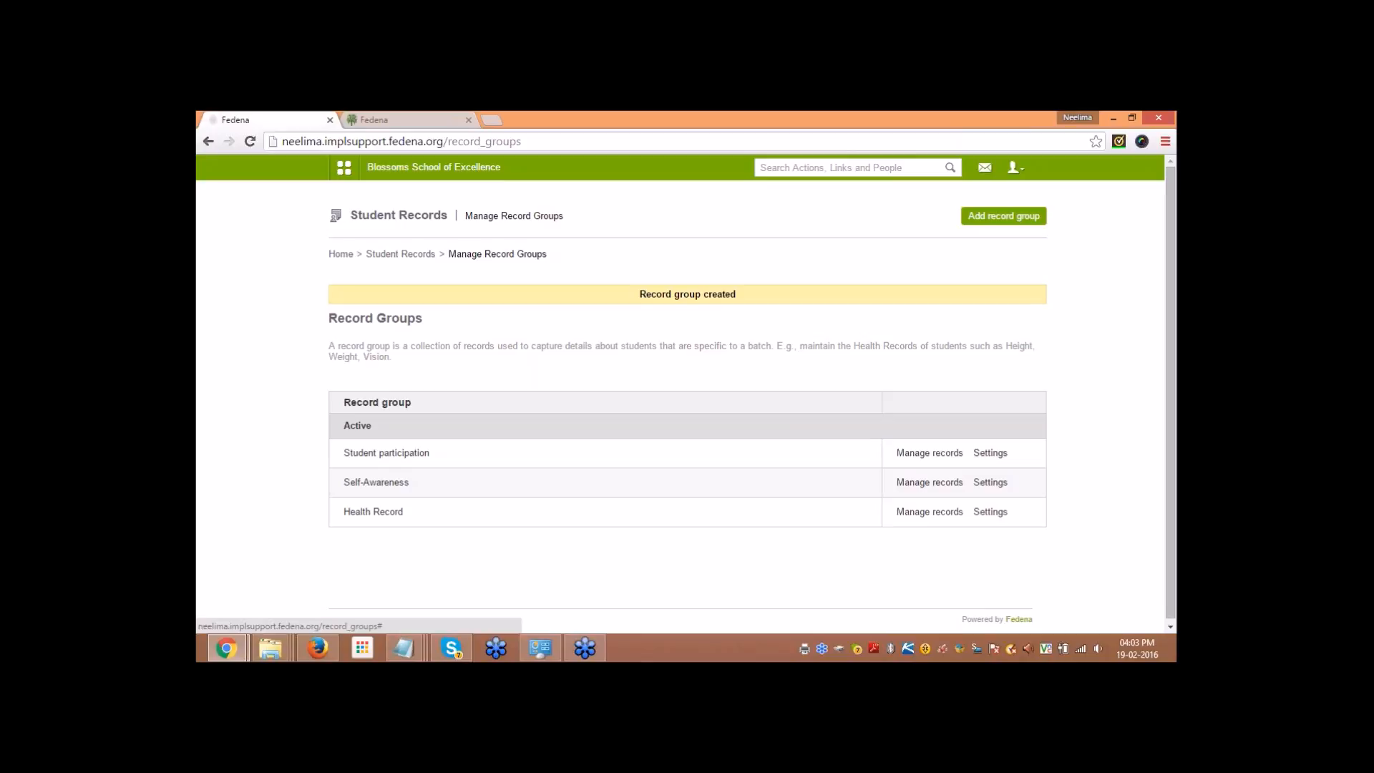
# Step: Review the settings of the Student participation record group and close them without changes
pyautogui.click(991, 453)
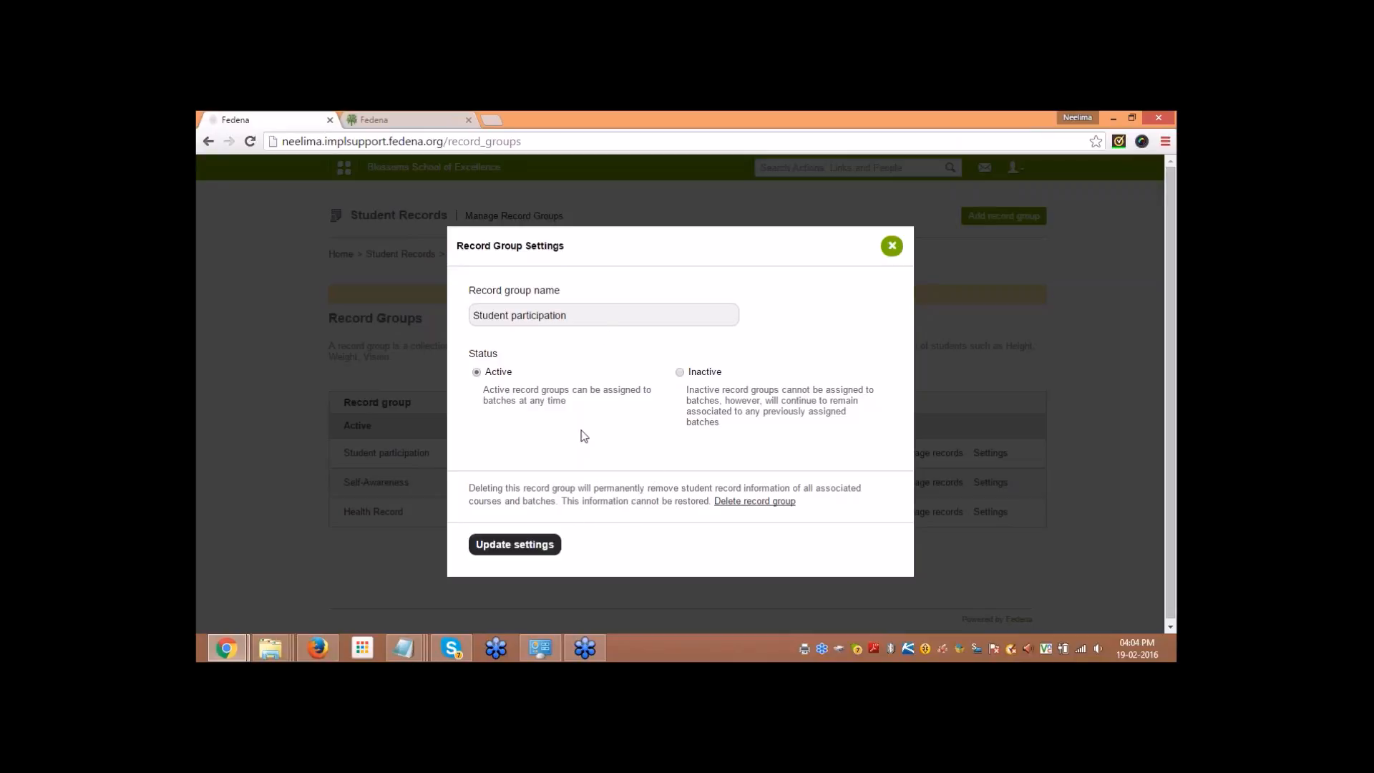
pyautogui.click(891, 246)
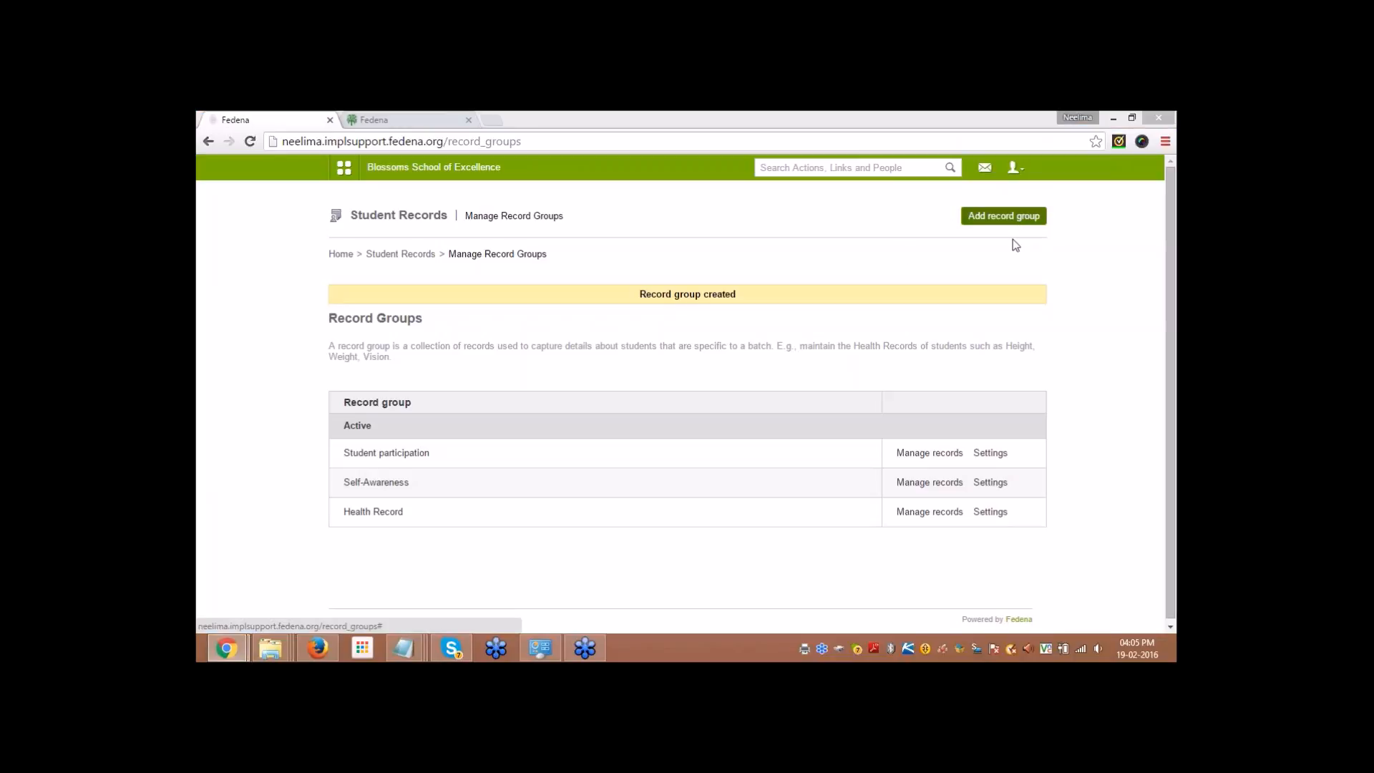
pyautogui.click(806, 566)
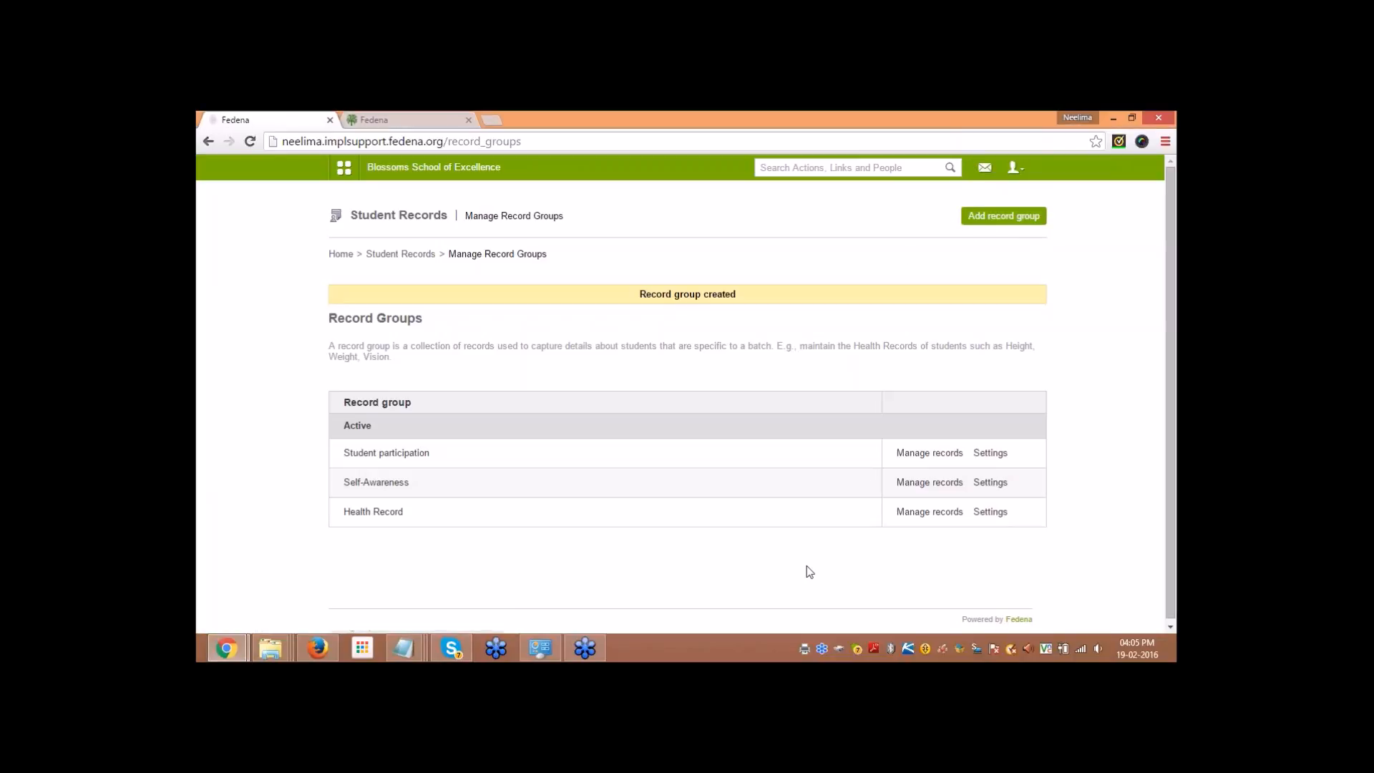
# Step: Add an optional record named "Sport" to the Student participation group, with single-line text input and Alphanumeric (A-Z, 0-9) type
pyautogui.click(915, 453)
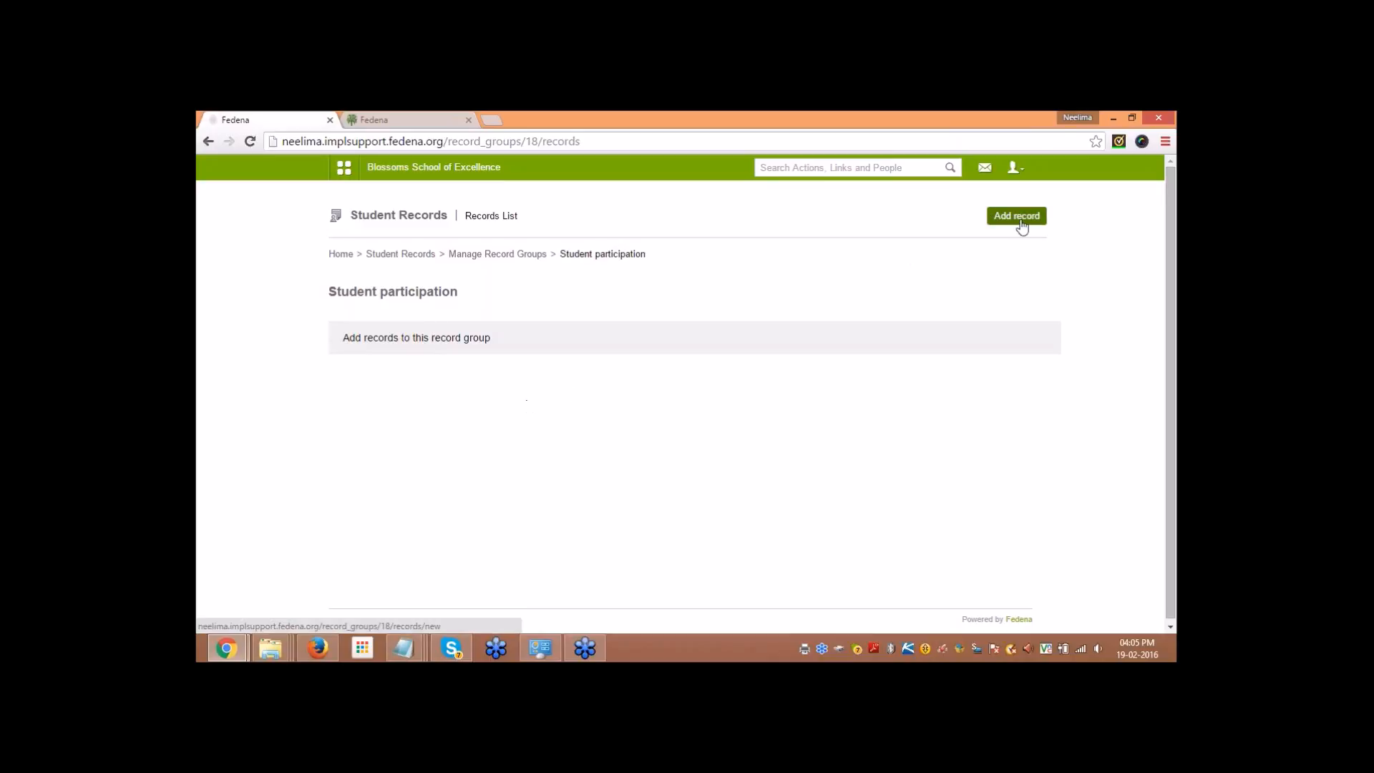
pyautogui.moveTo(315, 290); pyautogui.dragTo(409, 292)
pyautogui.click(410, 293)
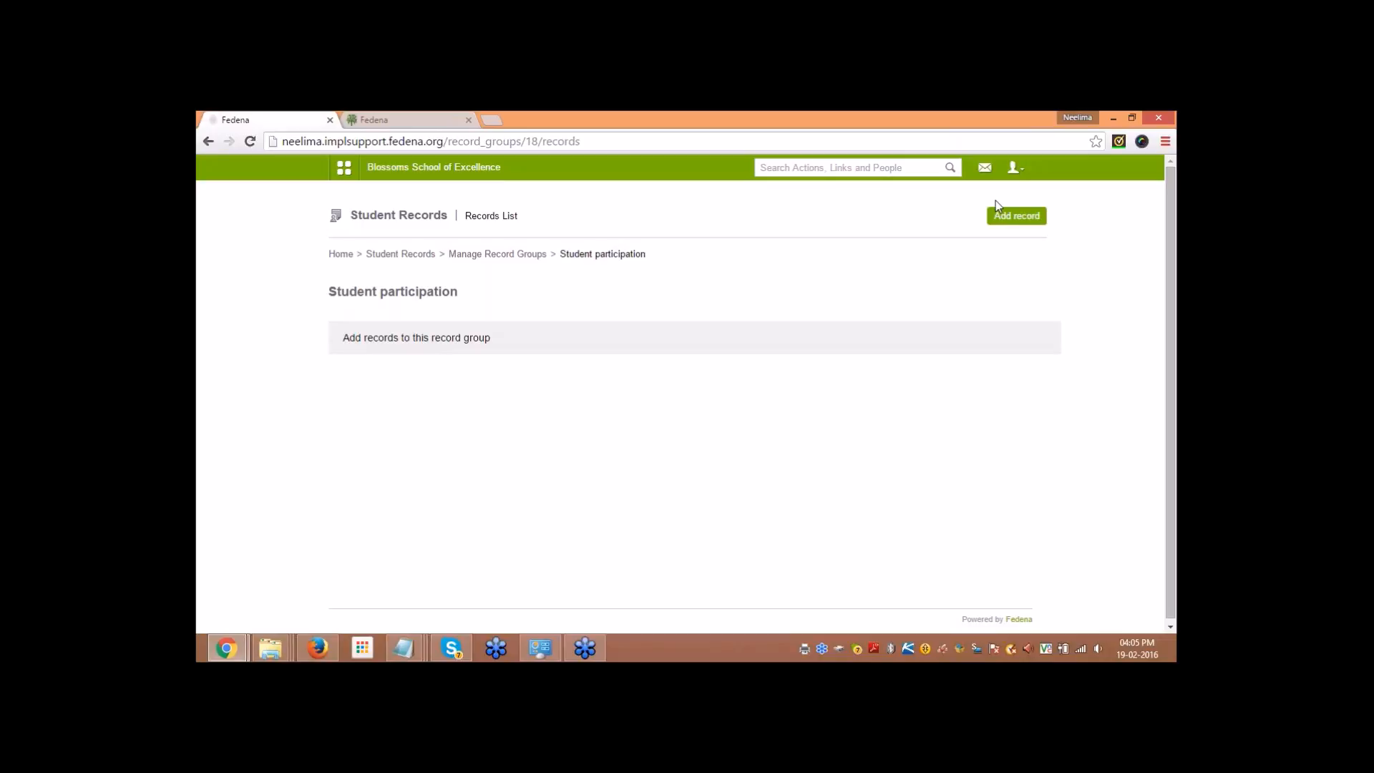
pyautogui.click(1012, 217)
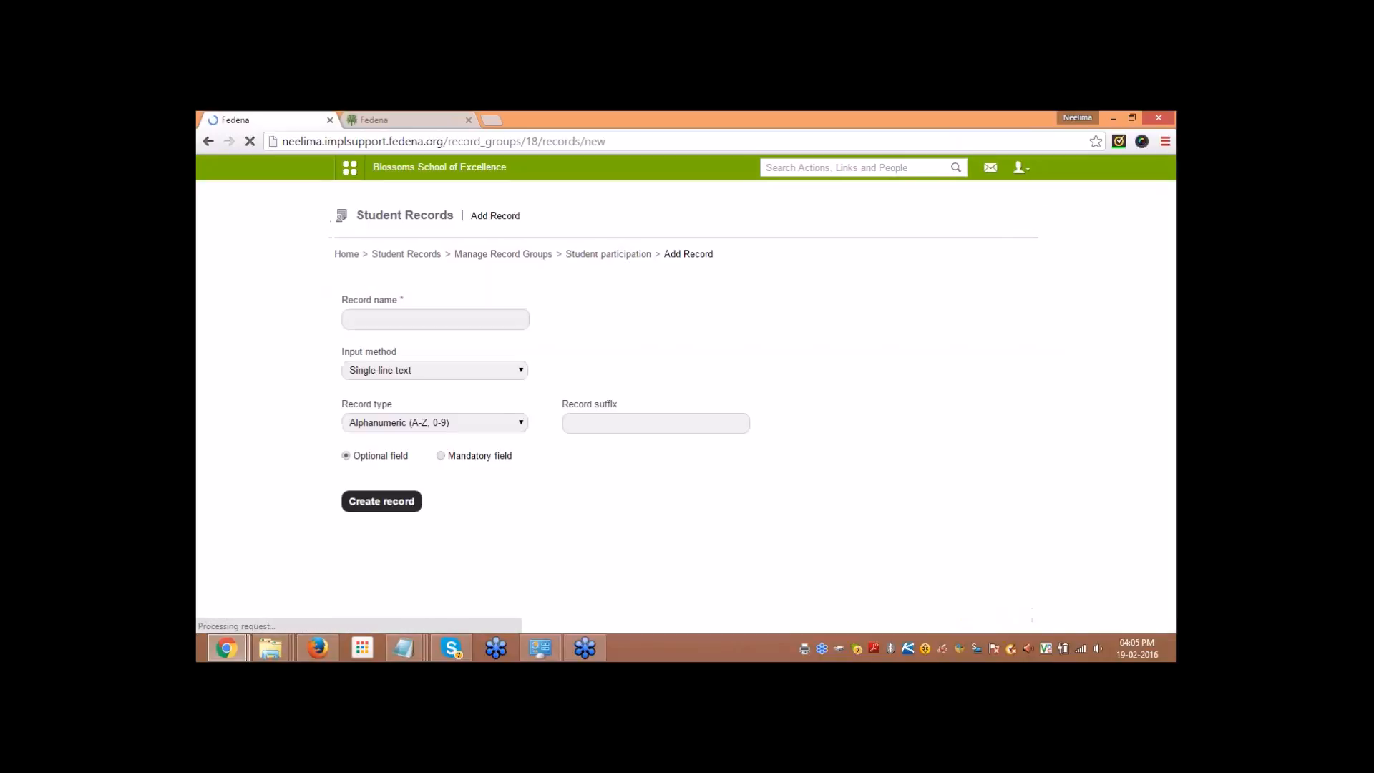
pyautogui.click(347, 321)
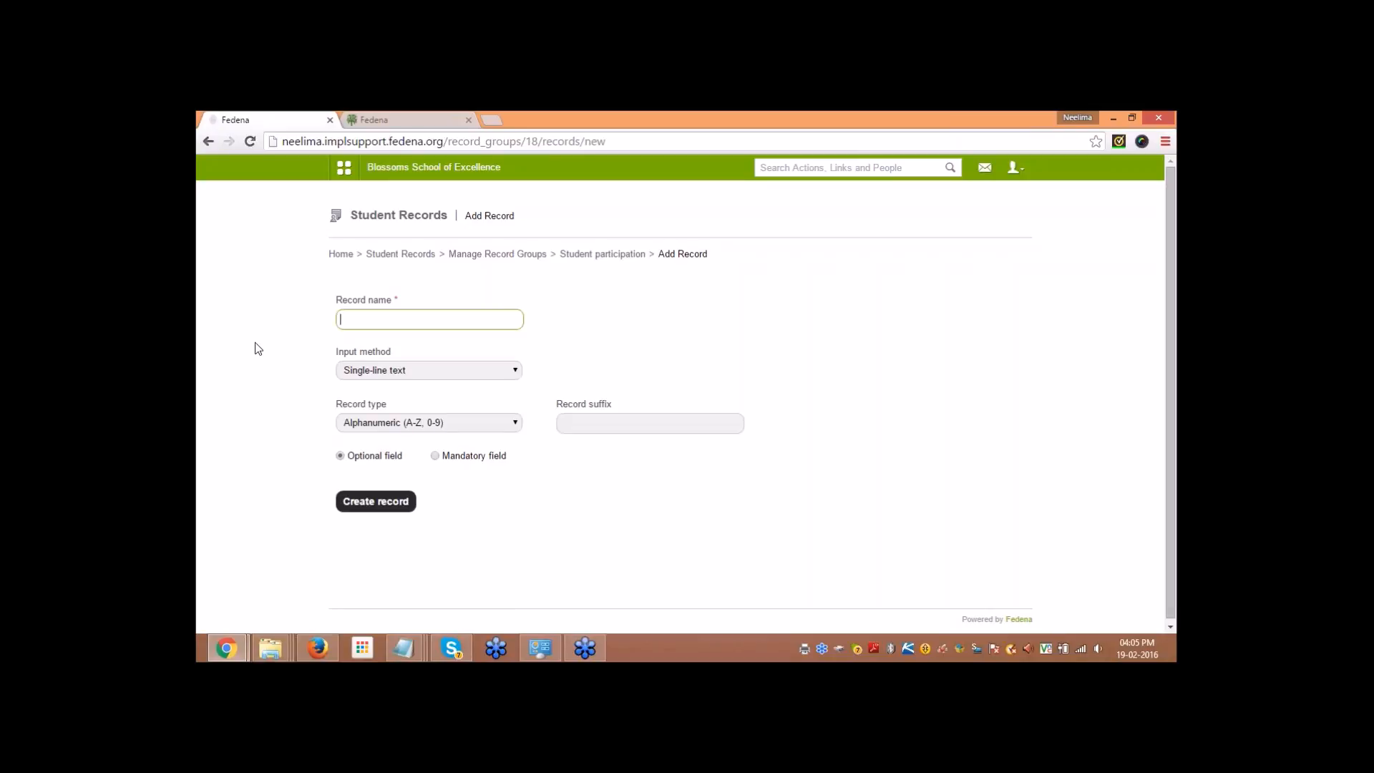
pyautogui.write('Sport')
pyautogui.click(376, 371)
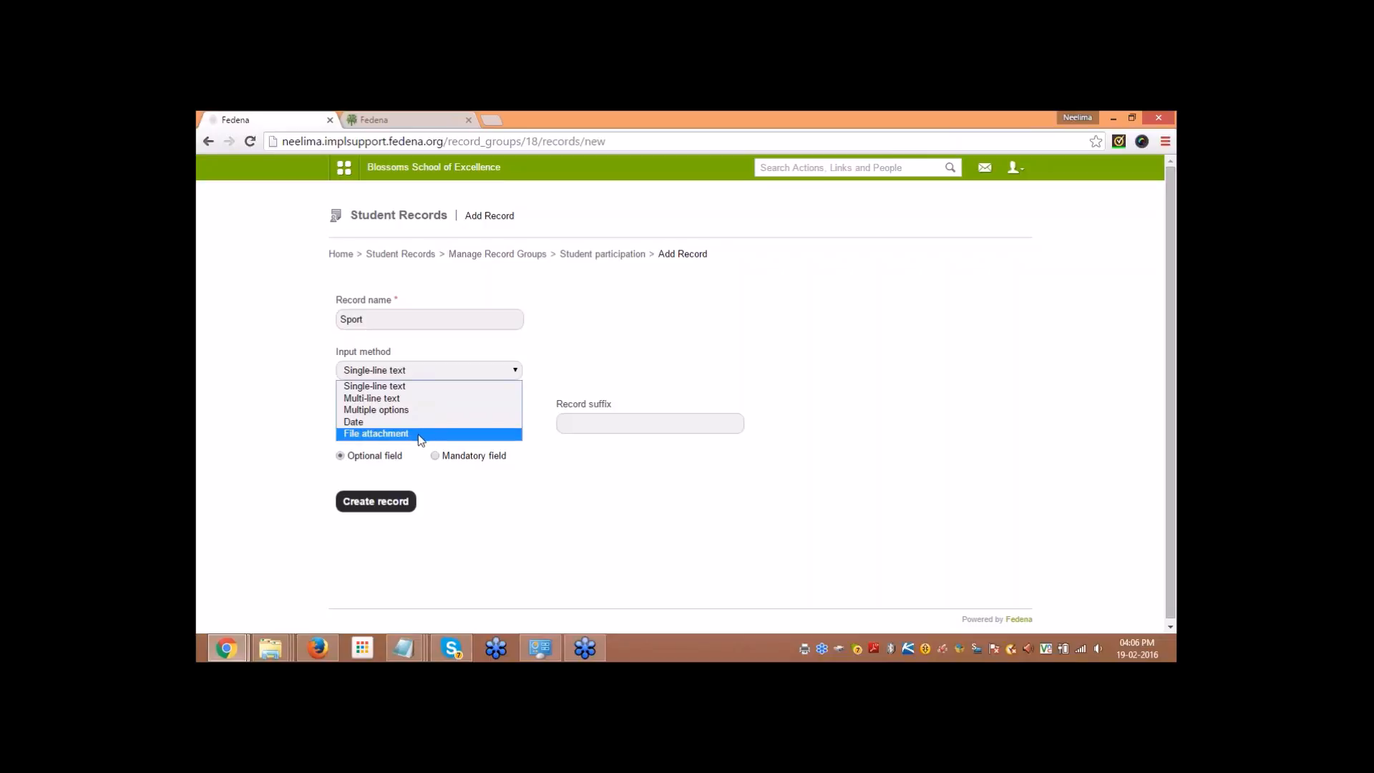
pyautogui.click(422, 386)
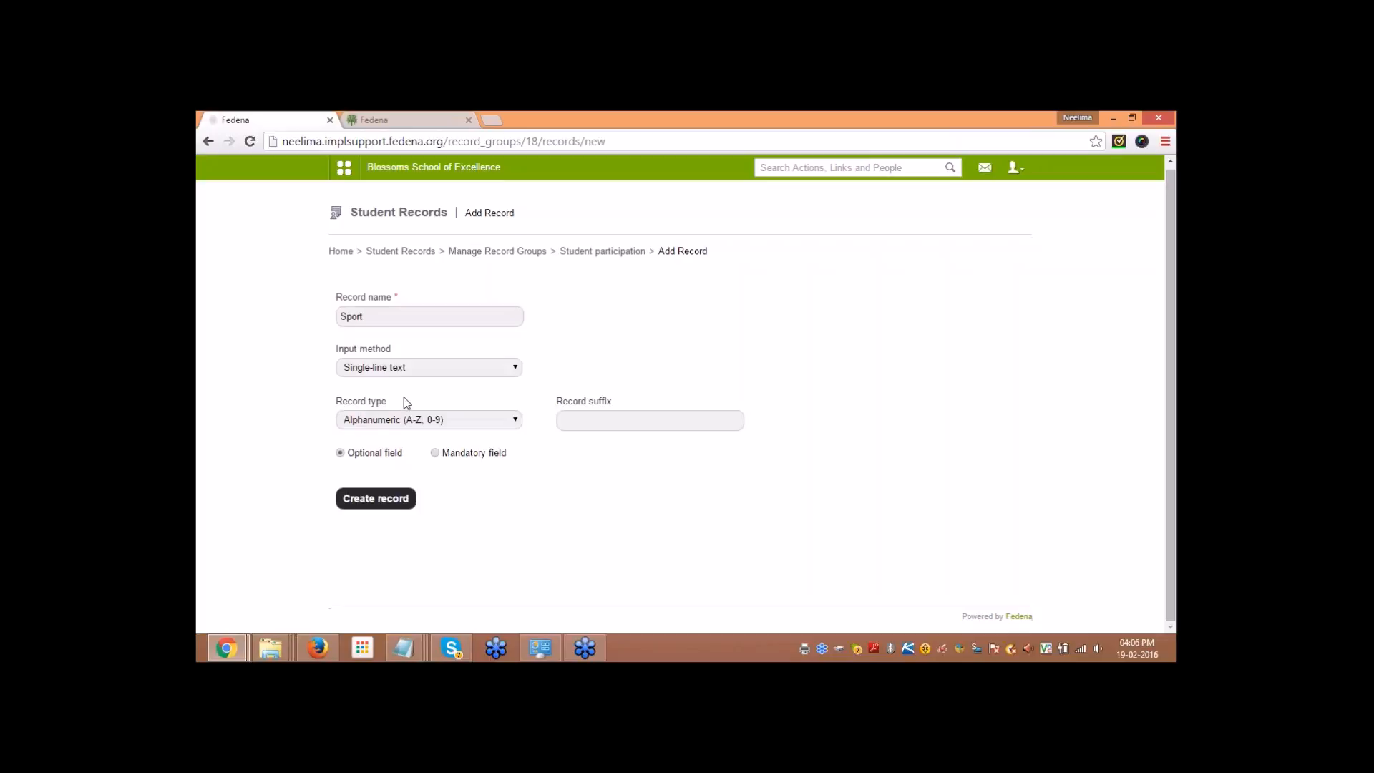
pyautogui.click(405, 421)
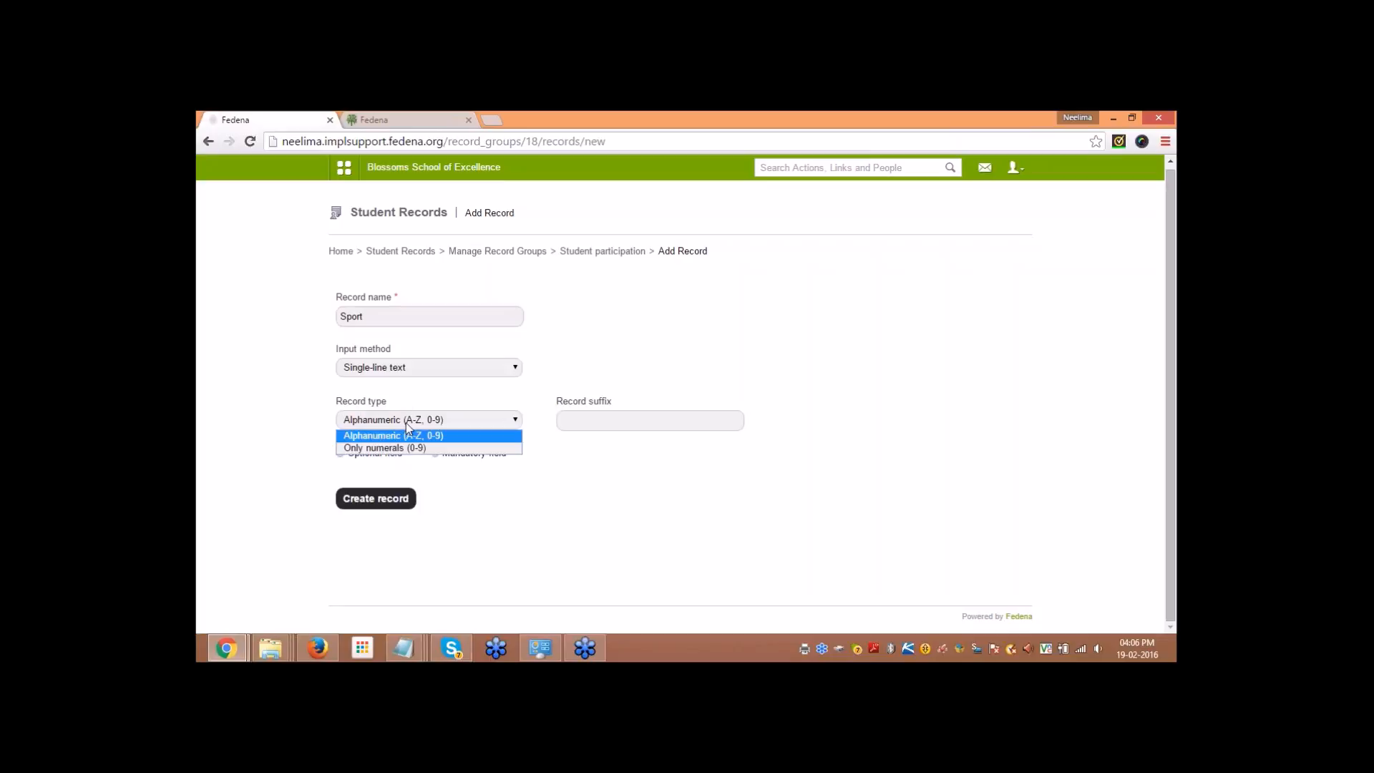
pyautogui.click(477, 438)
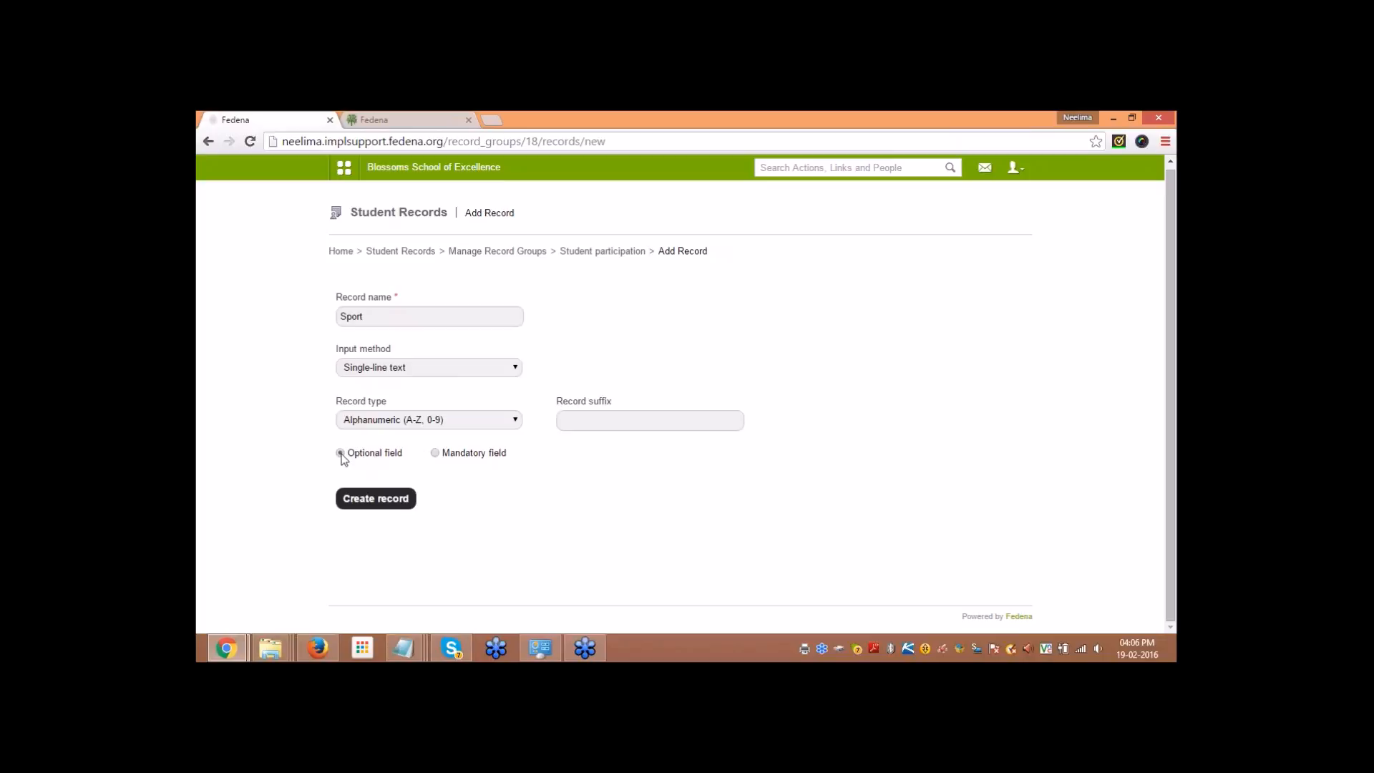
pyautogui.click(407, 498)
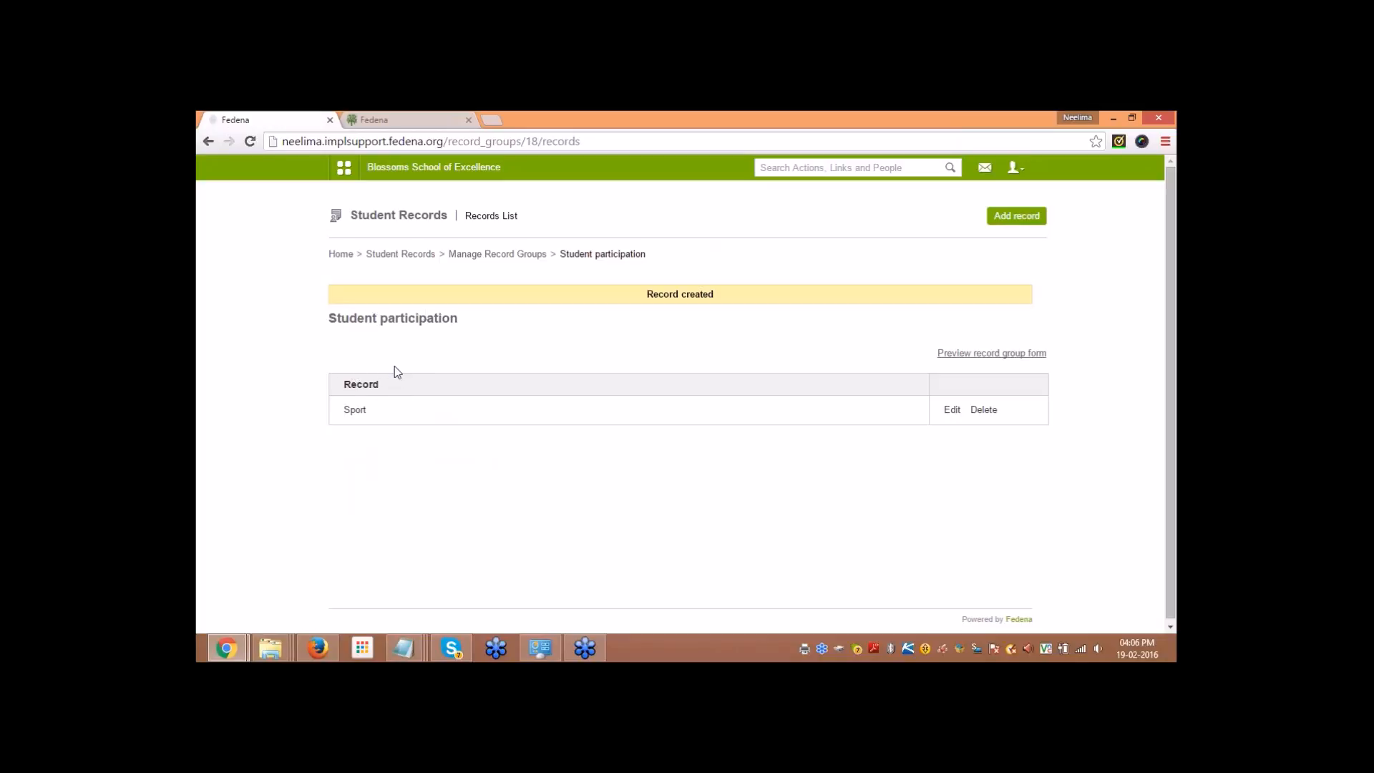
# Step: Start another record in the Student participation group, named "Home", with Multiple options as its input method
pyautogui.click(1010, 229)
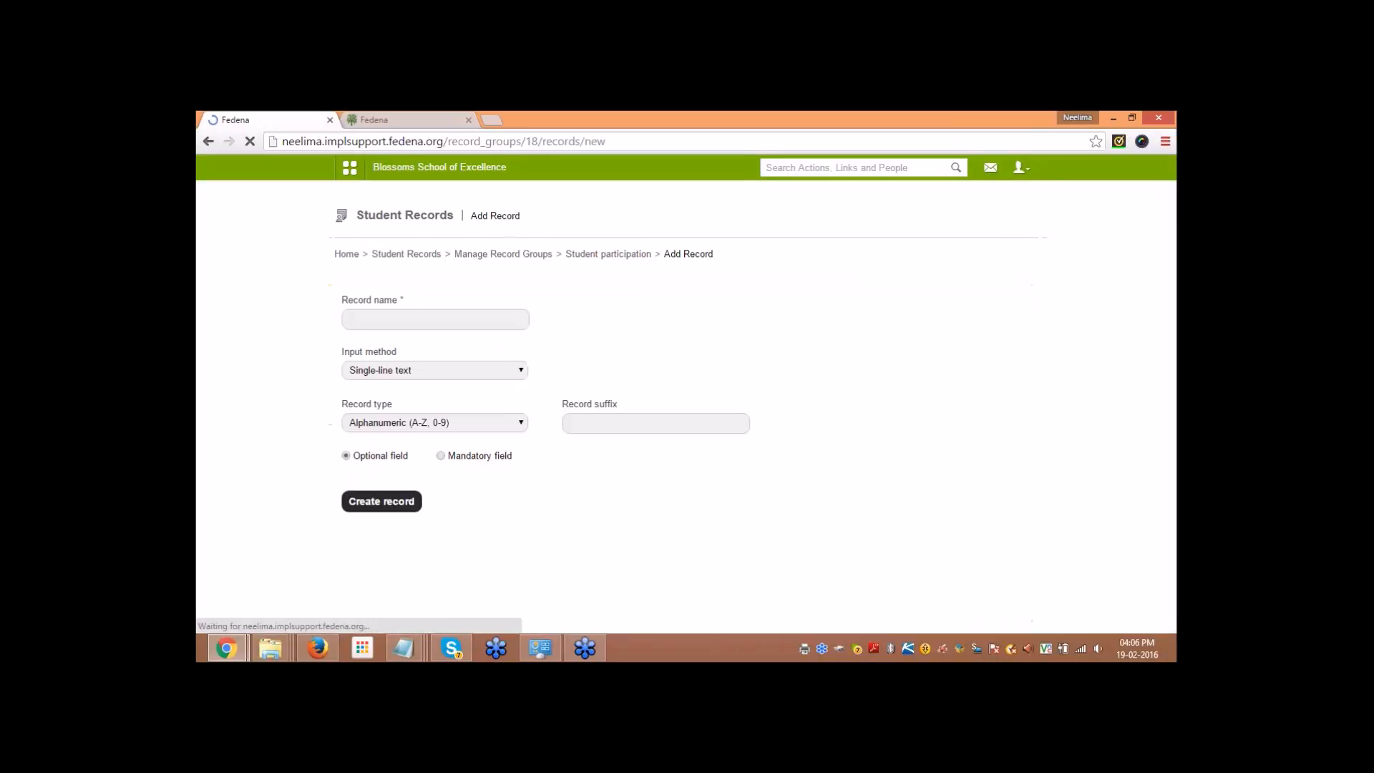
pyautogui.click(459, 322)
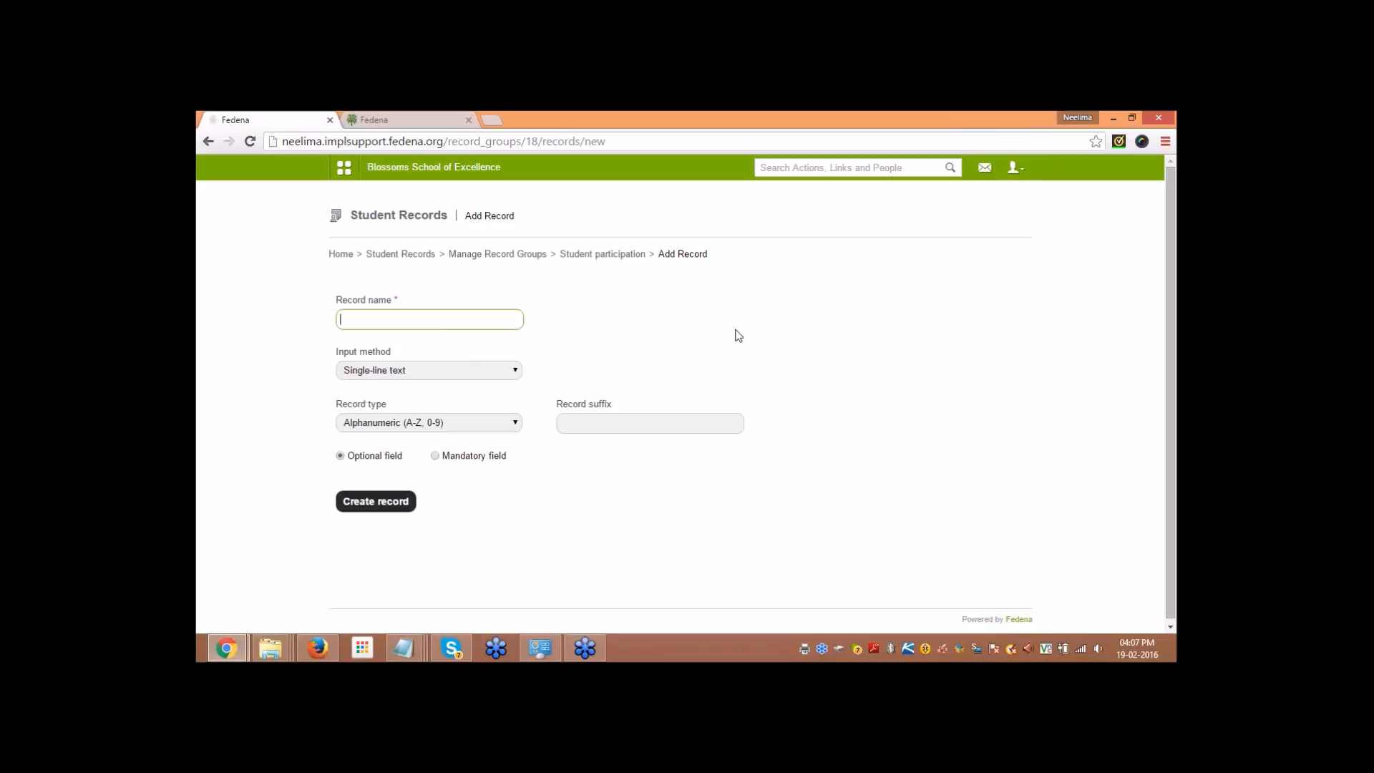
pyautogui.write('Home')
pyautogui.click(421, 371)
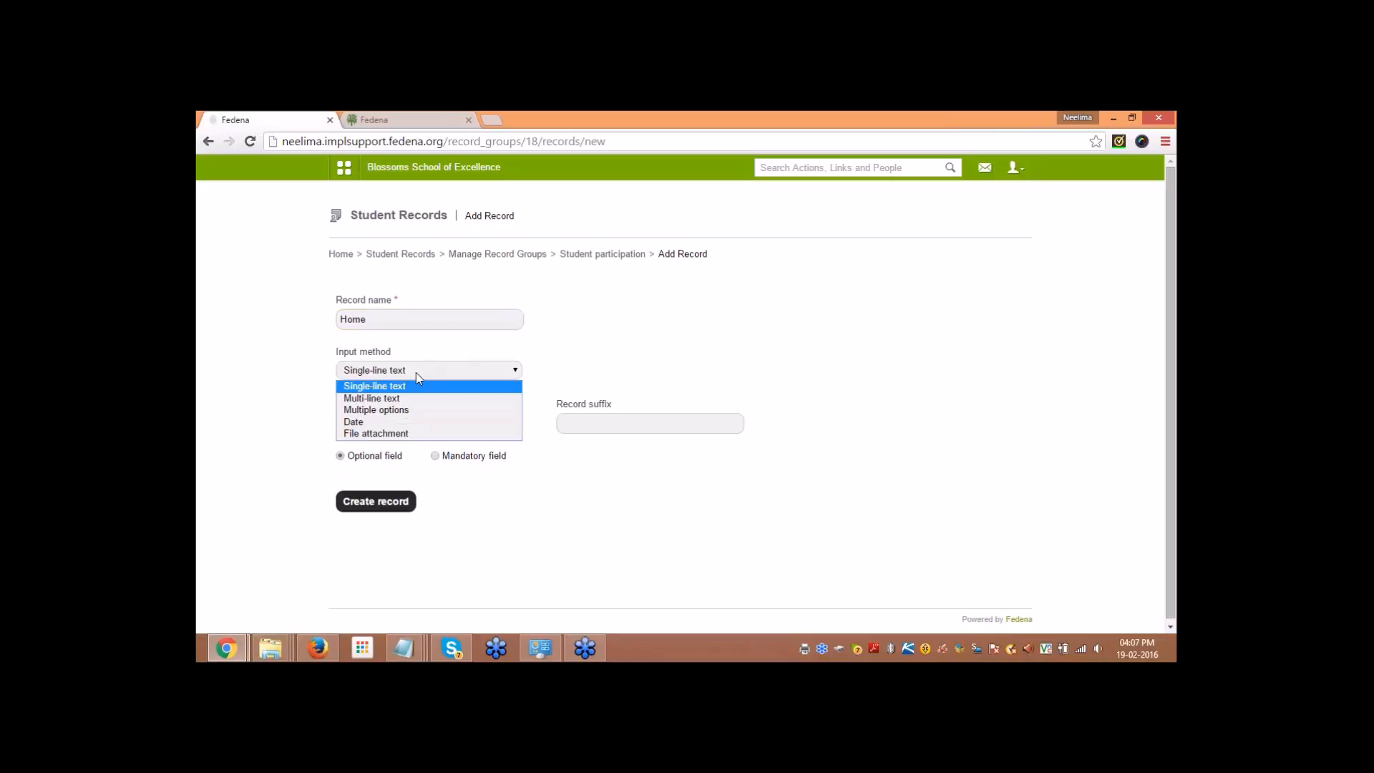
pyautogui.click(383, 409)
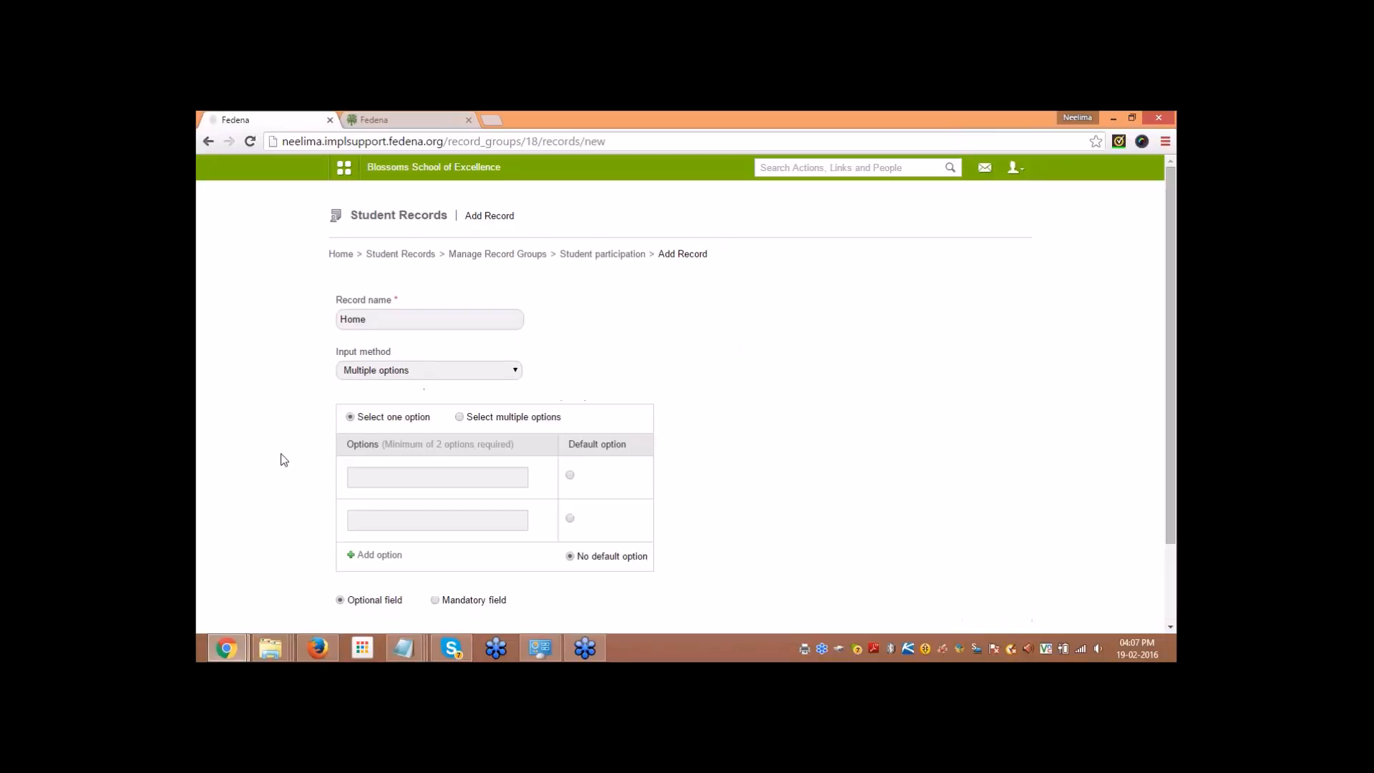
pyautogui.scroll(-1, 286, 456)
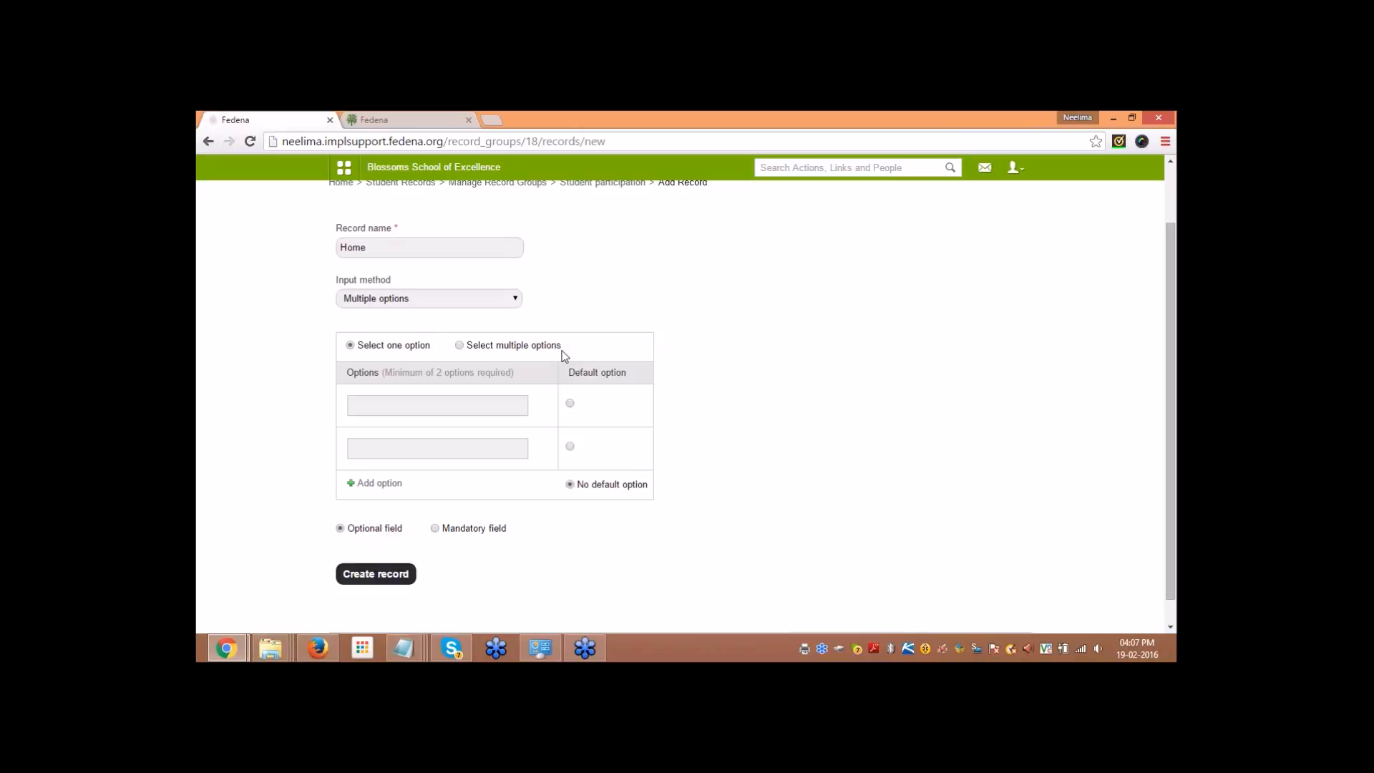
# Step: Enter the options "English Home", "Science Home" and "Maths Home" for the Home record and create it
pyautogui.click(379, 405)
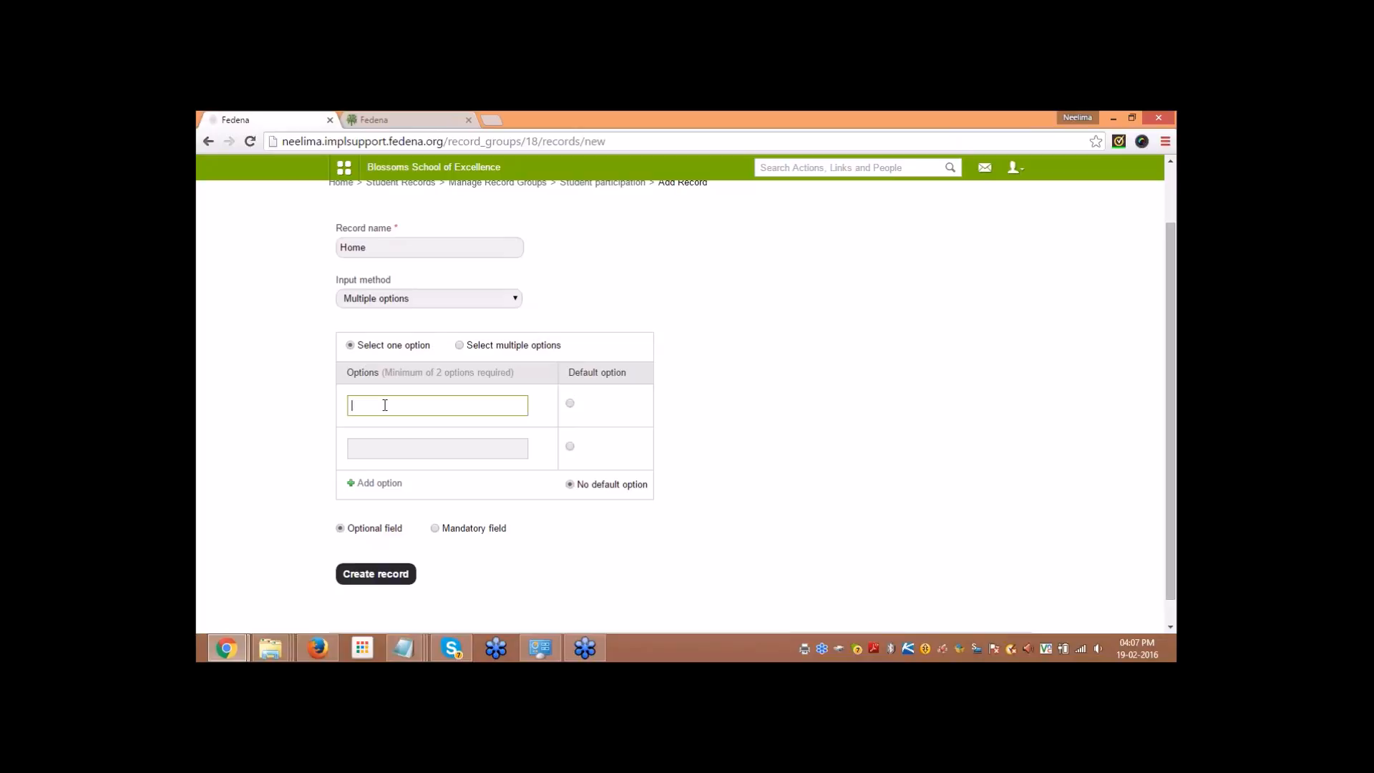
pyautogui.write('English Home')
pyautogui.click(460, 451)
pyautogui.write('S')
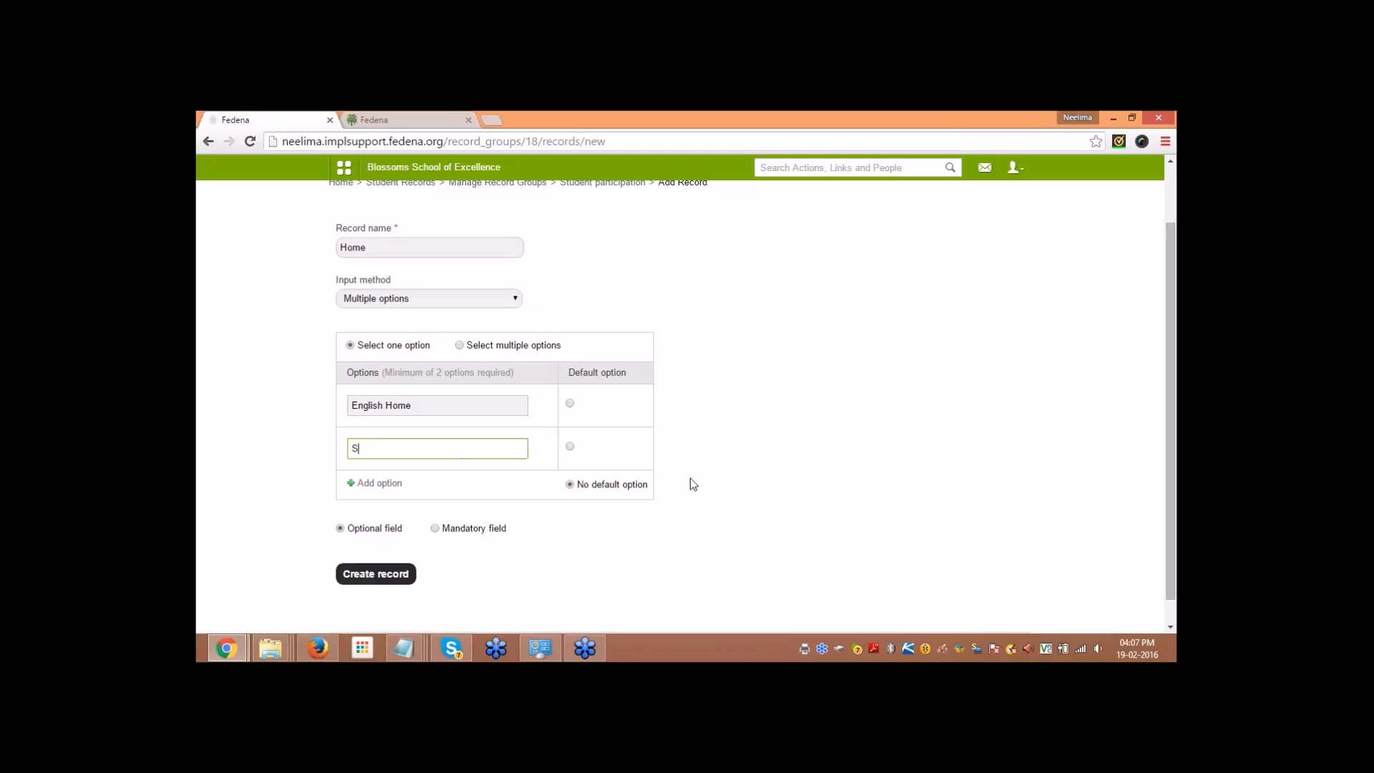
pyautogui.write('cience Home')
pyautogui.click(379, 483)
pyautogui.click(421, 499)
pyautogui.write('Maths ')
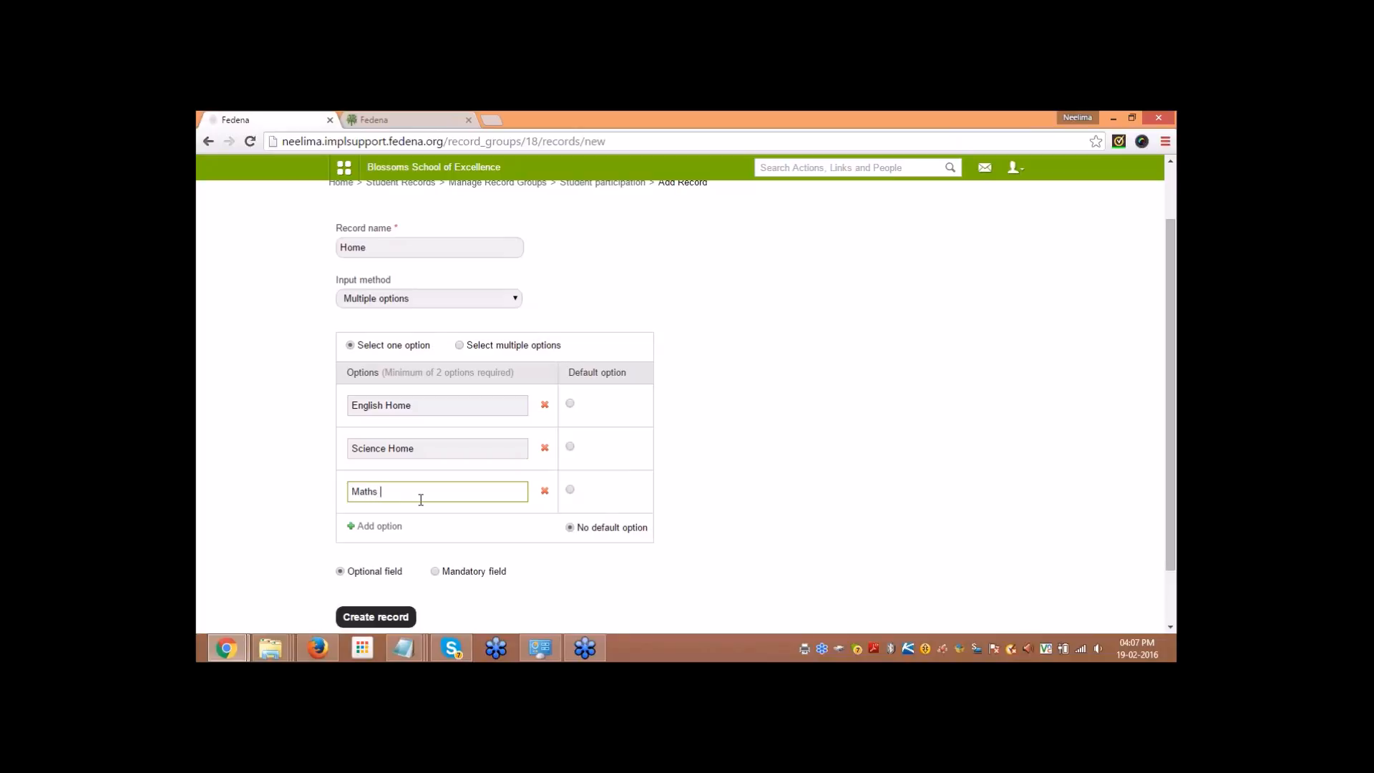
pyautogui.write('Home')
pyautogui.scroll(-1, 243, 521)
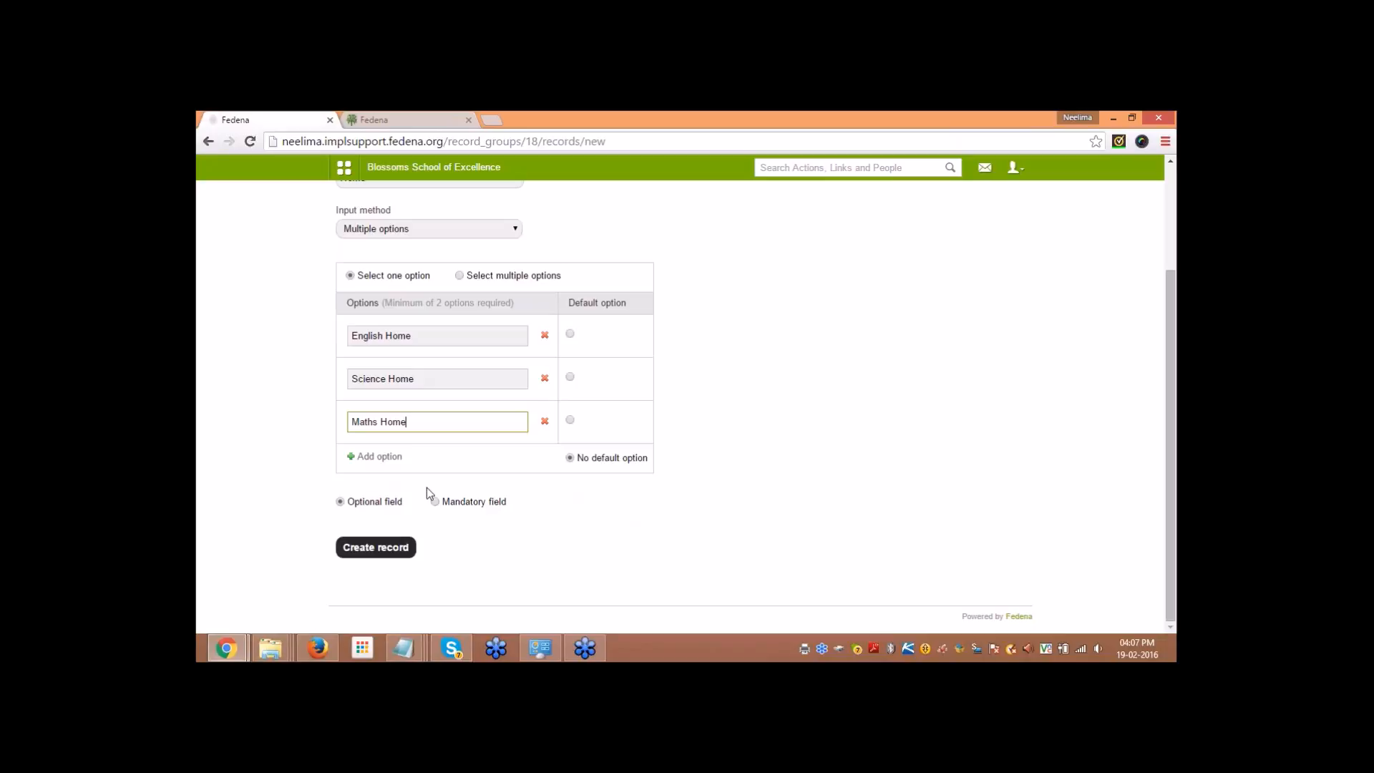
pyautogui.click(370, 548)
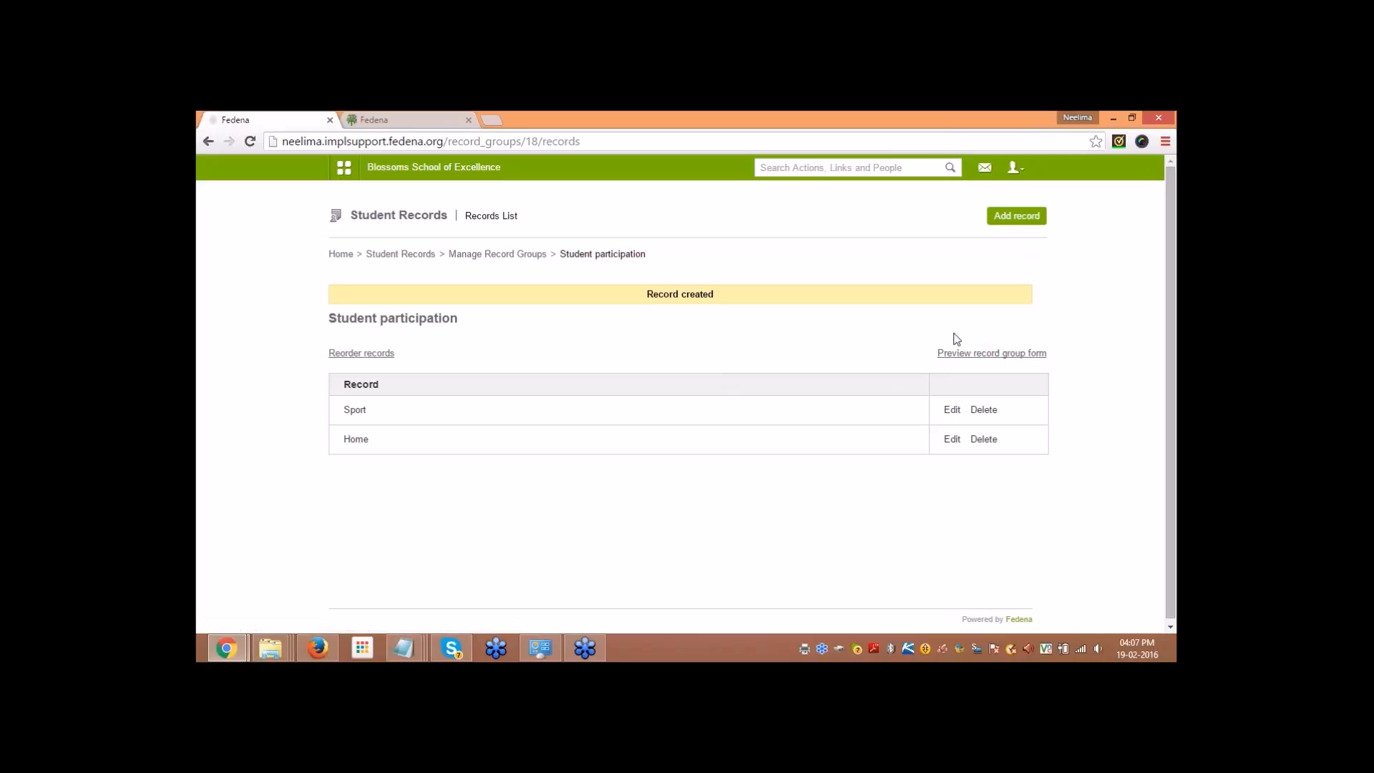
# Step: Preview the Student participation record group form and close the preview
pyautogui.click(980, 354)
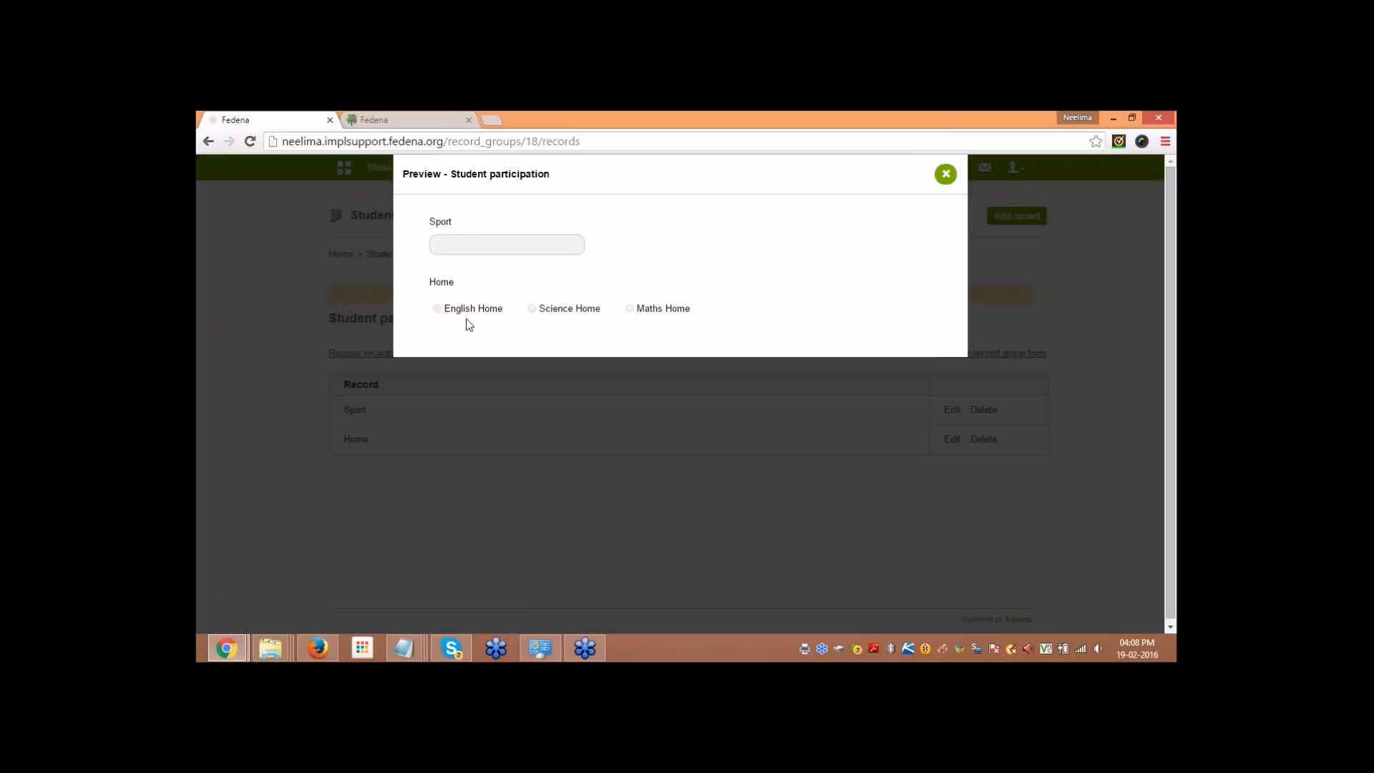
pyautogui.click(944, 174)
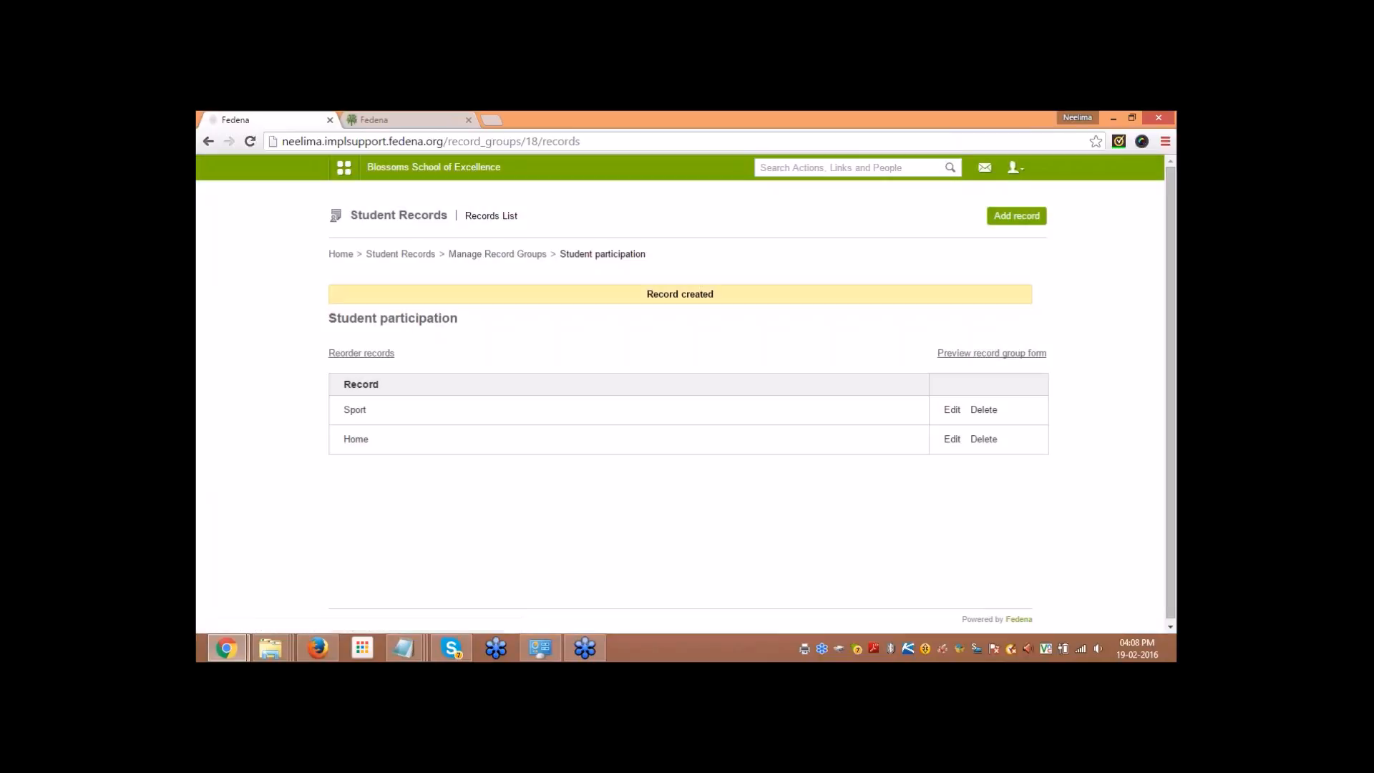
# Step: Reorder the records so Home comes before Sport, save the order, and return to the Student Records index
pyautogui.click(348, 355)
pyautogui.moveTo(350, 409); pyautogui.dragTo(348, 438)
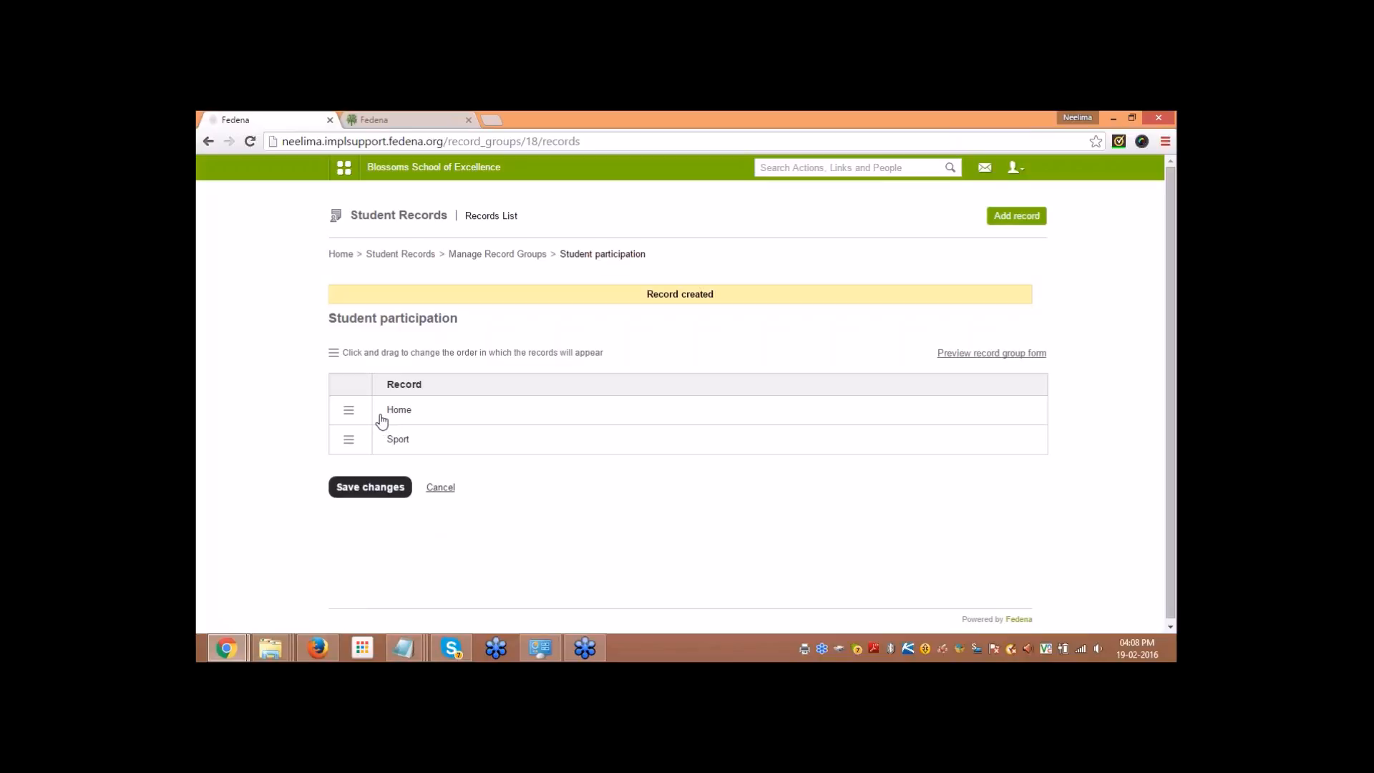
pyautogui.click(377, 489)
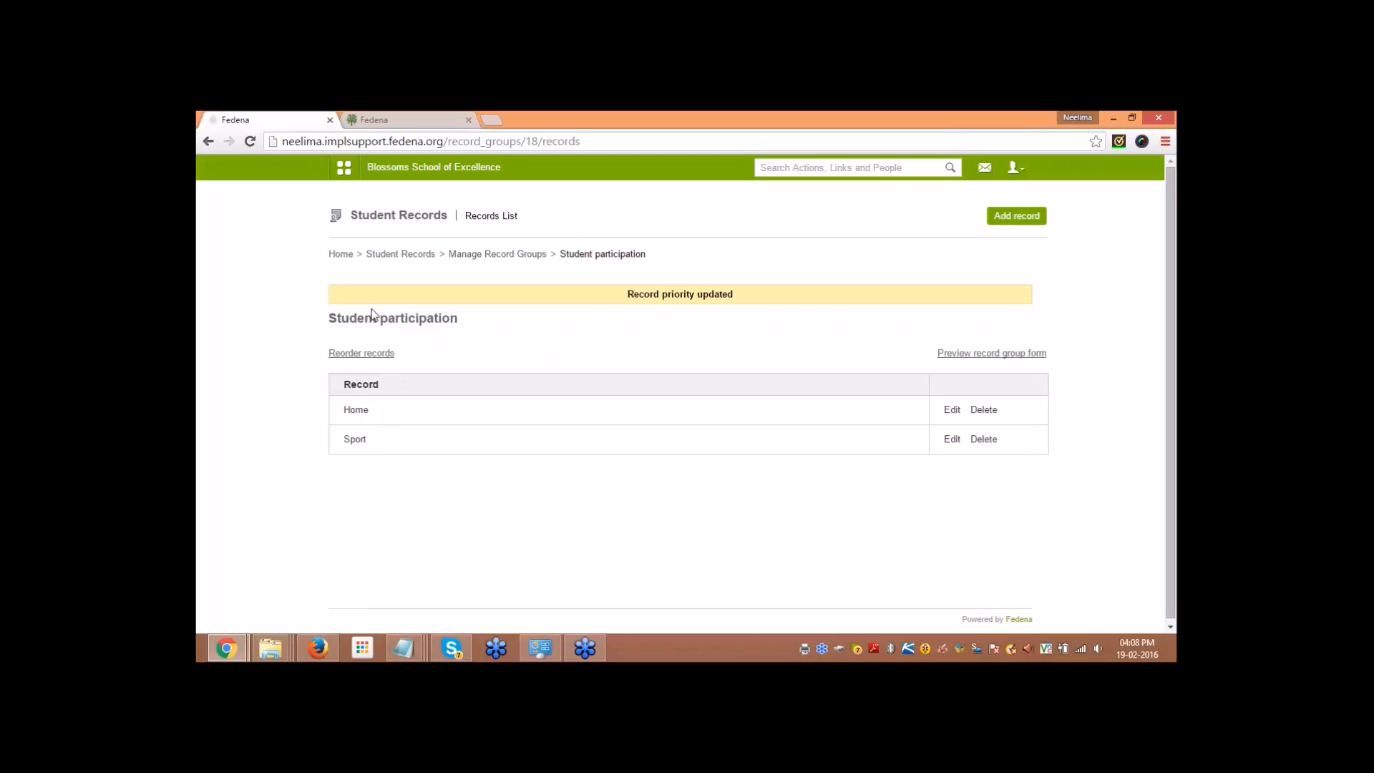
pyautogui.click(498, 254)
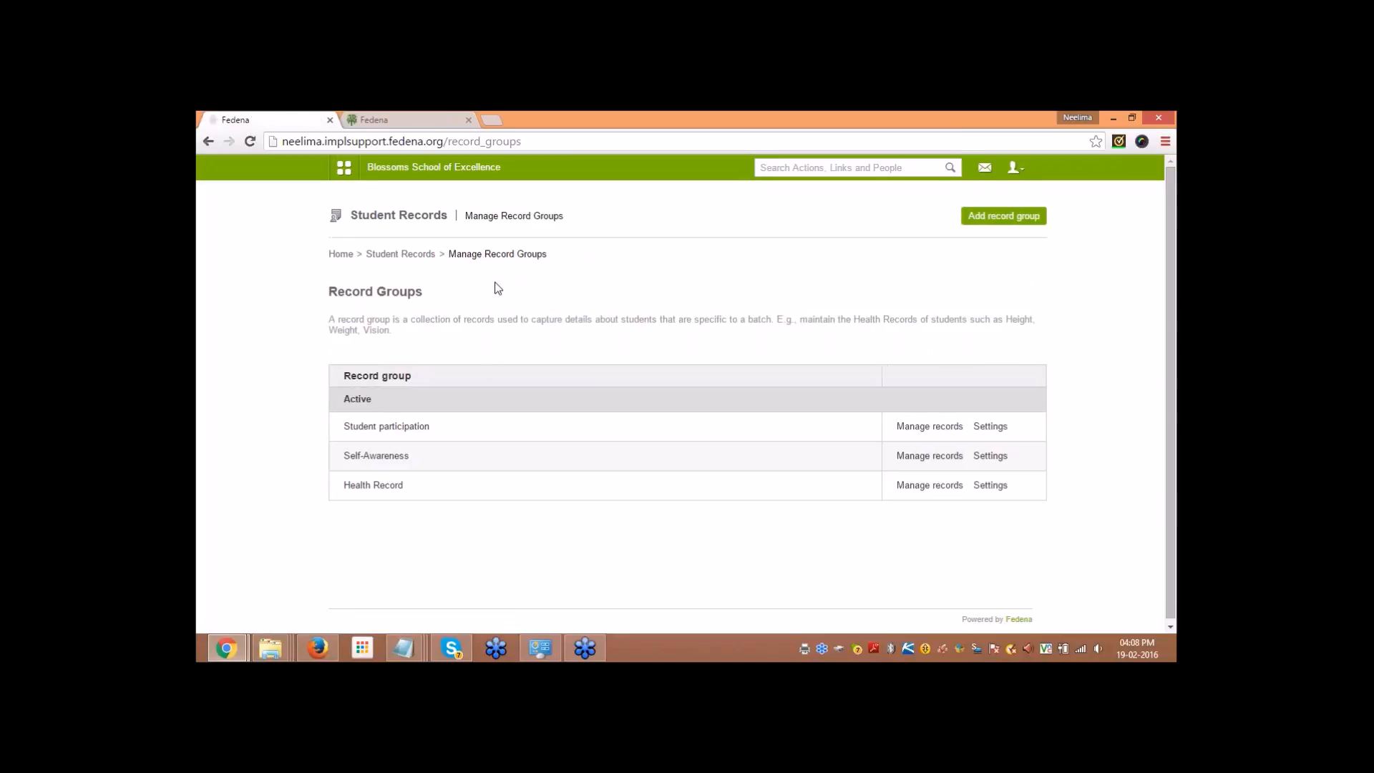
pyautogui.click(405, 255)
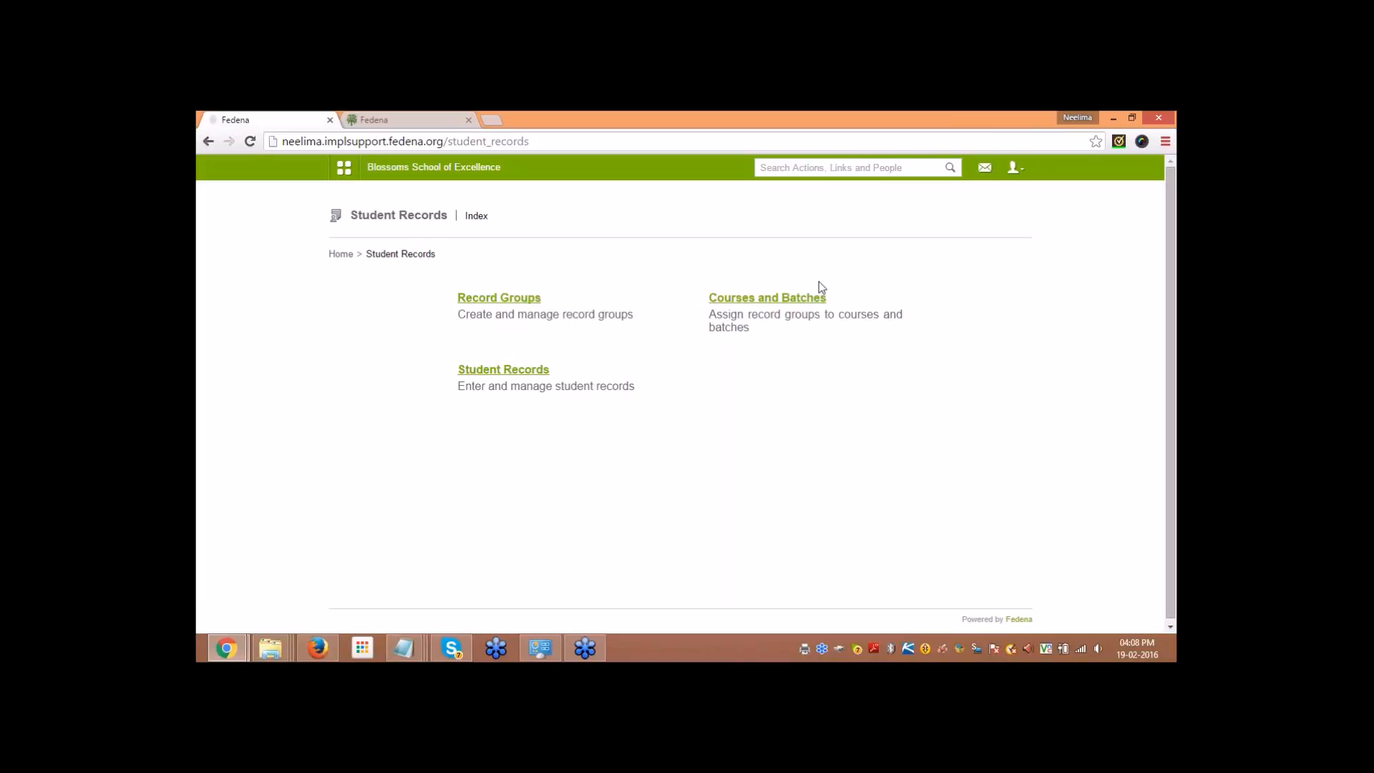
# Step: Open the record group assignments of the Grade 10 course under Courses and Batches
pyautogui.click(750, 302)
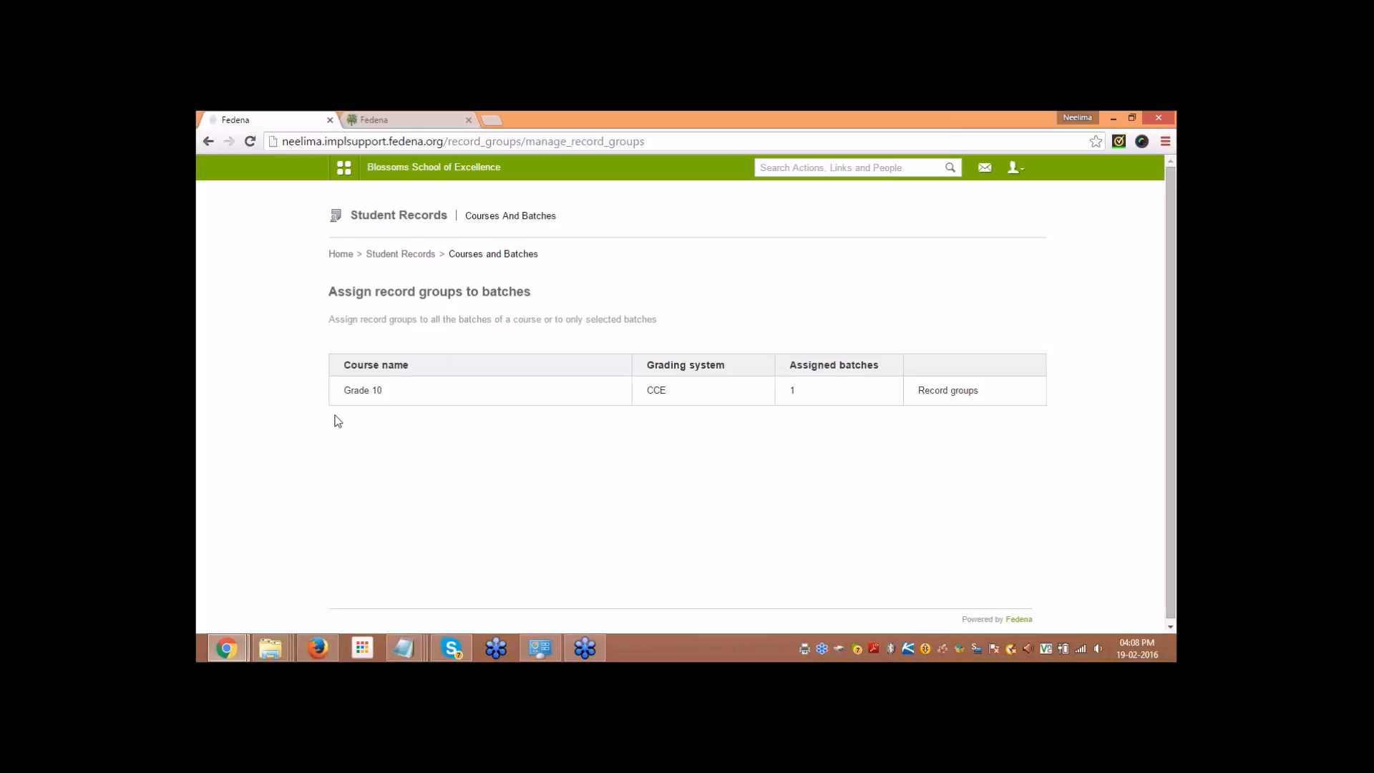
pyautogui.rightClick(346, 384)
pyautogui.click(296, 397)
pyautogui.click(951, 392)
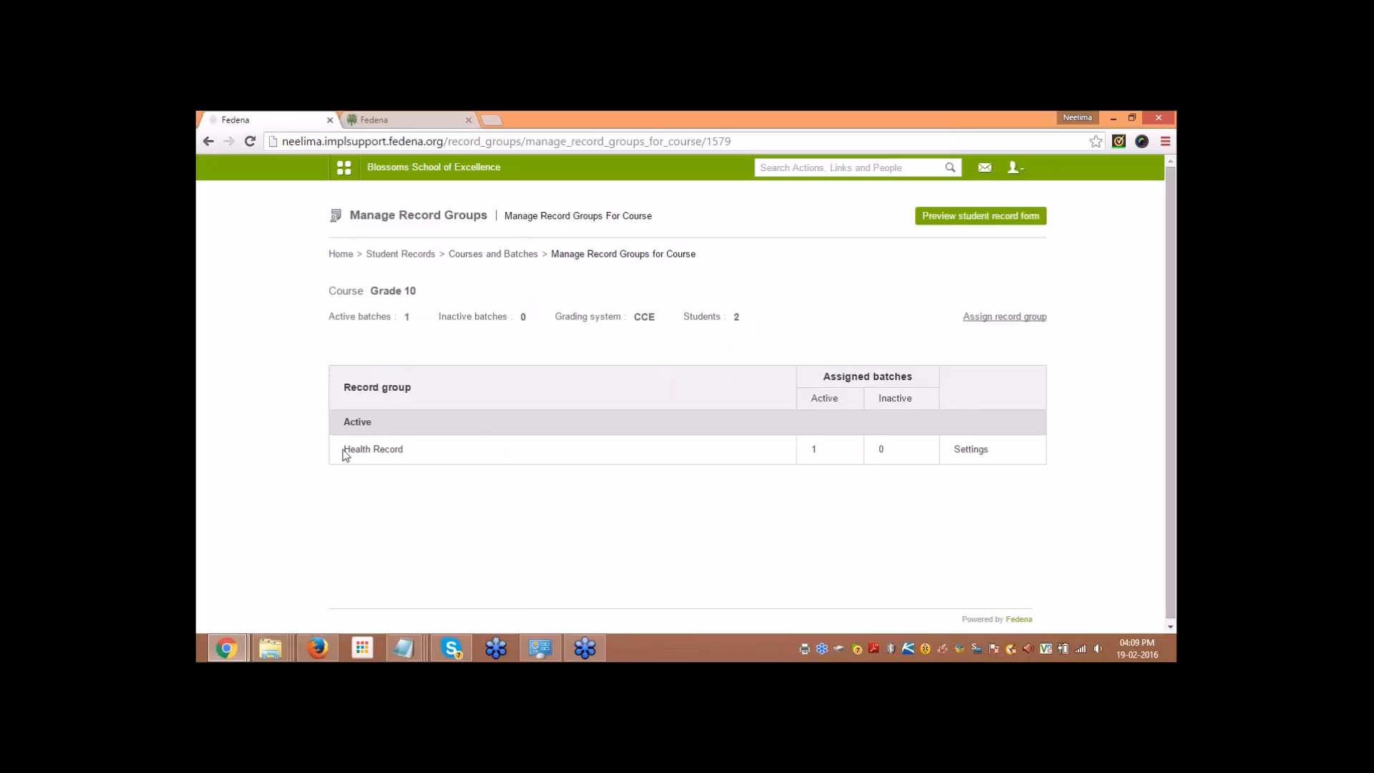
pyautogui.moveTo(344, 423); pyautogui.dragTo(371, 421)
pyautogui.click(348, 396)
pyautogui.moveTo(343, 449); pyautogui.dragTo(406, 449)
pyautogui.click(409, 484)
# Step: Assign the Self-Awareness record group to all active batches of the Grade 10 course
pyautogui.click(1002, 319)
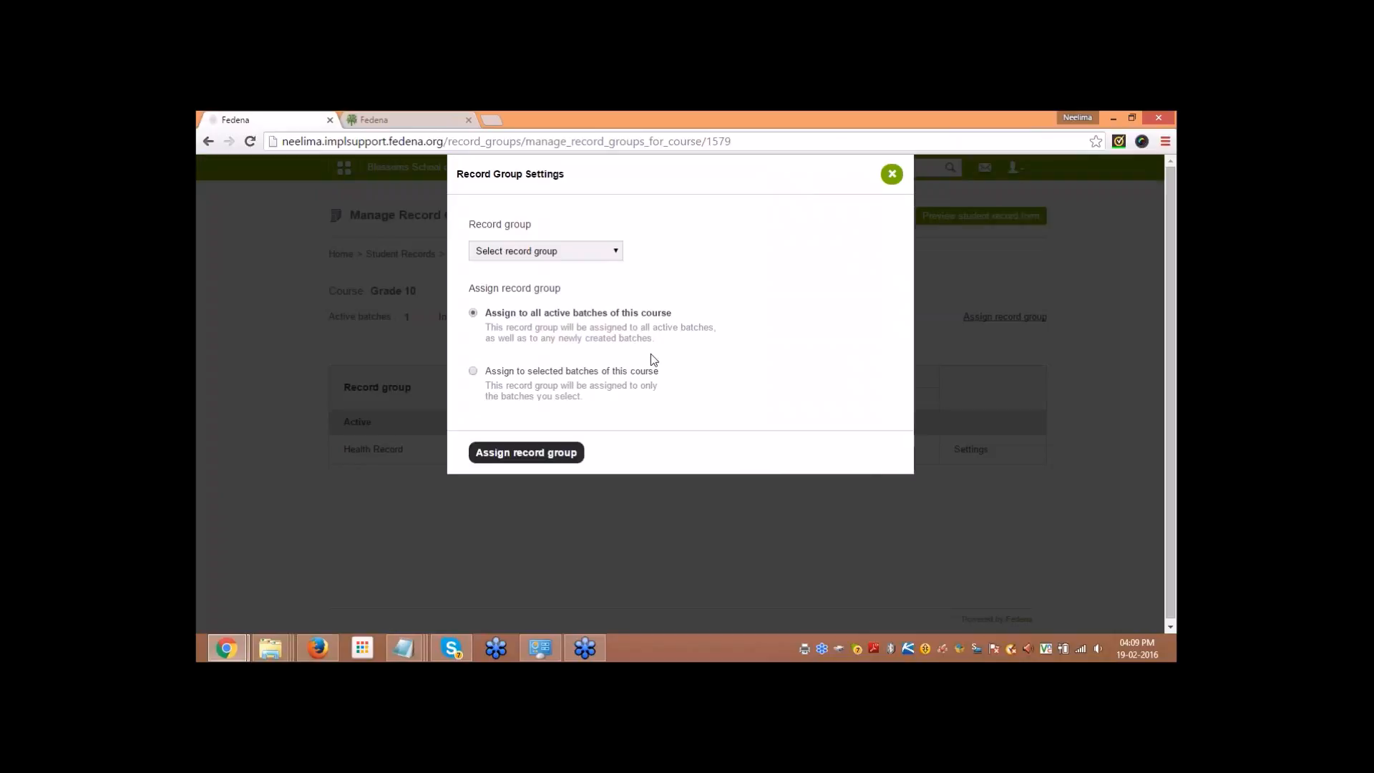
pyautogui.click(554, 255)
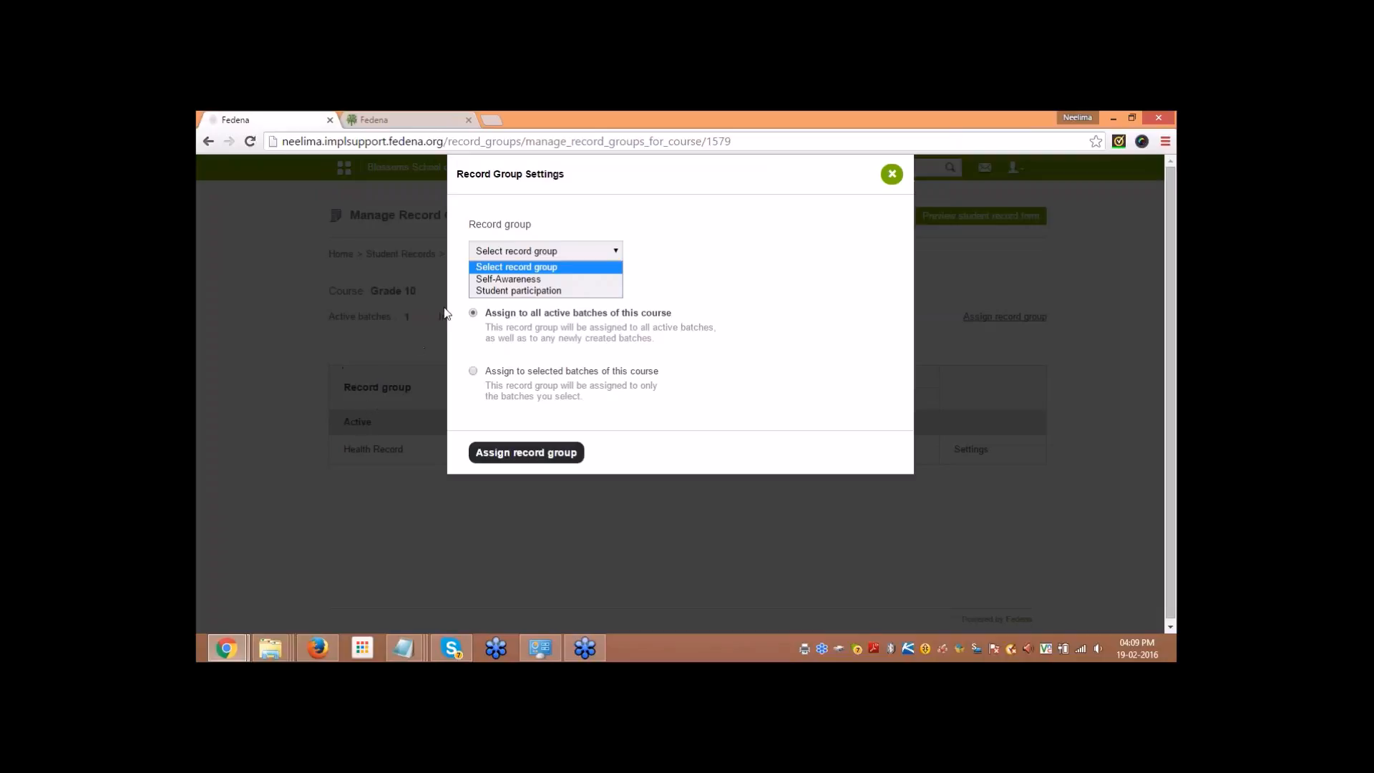
pyautogui.click(516, 279)
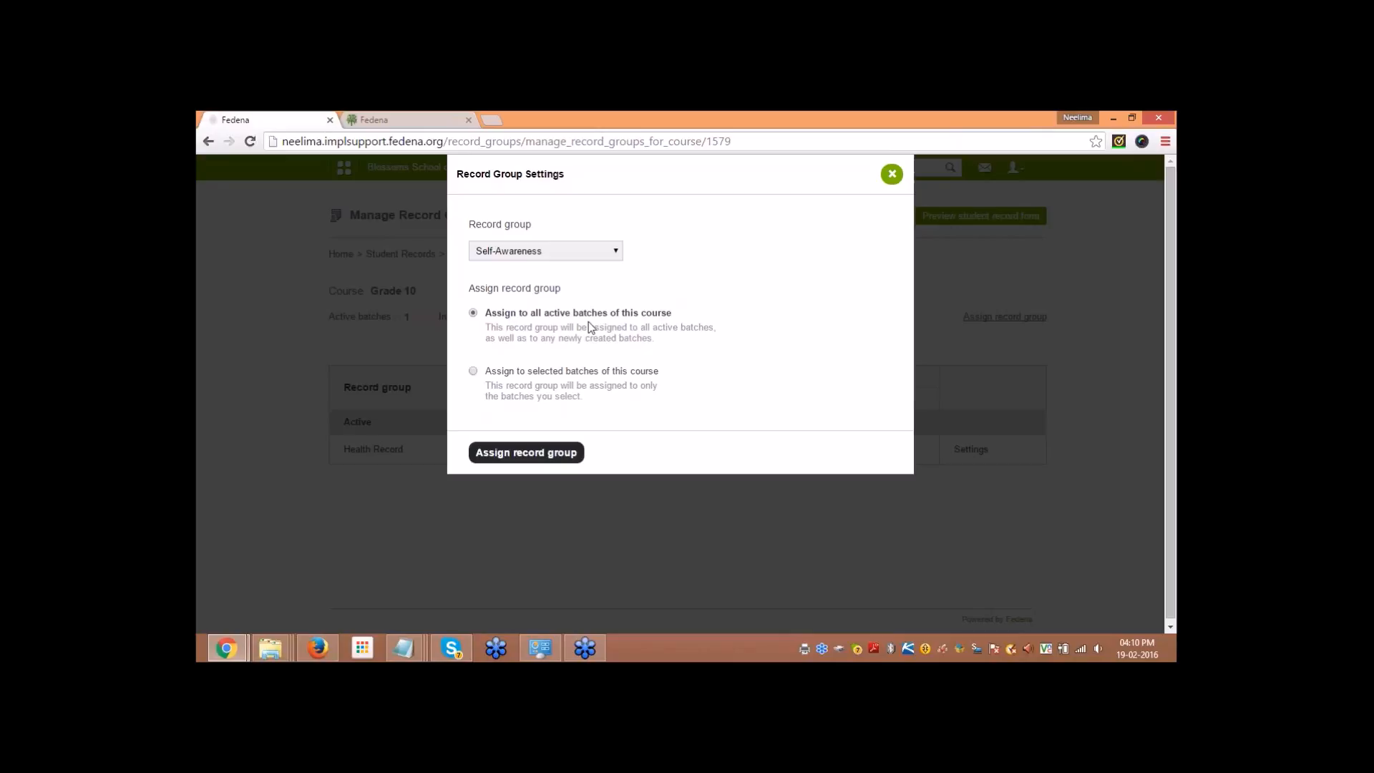
pyautogui.click(504, 458)
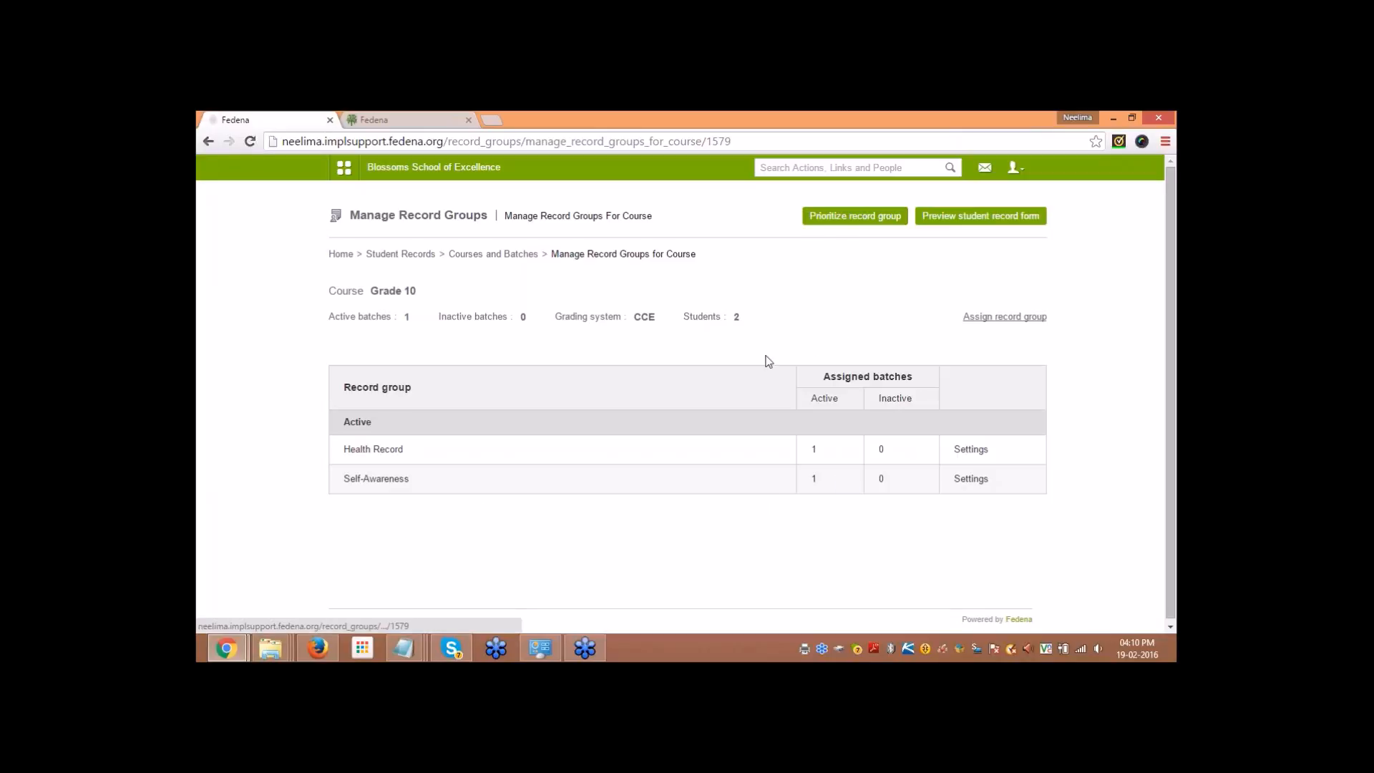
pyautogui.click(827, 224)
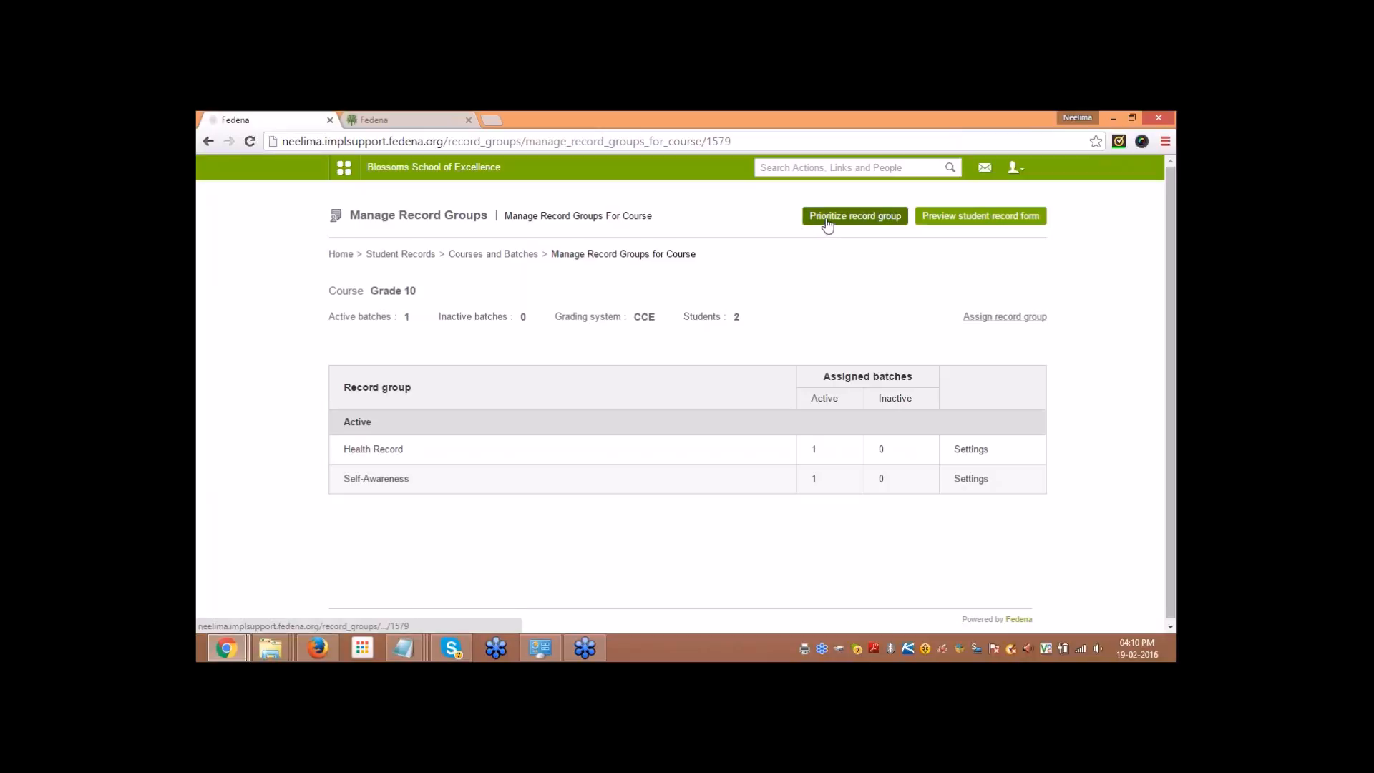
pyautogui.moveTo(395, 455); pyautogui.dragTo(399, 434)
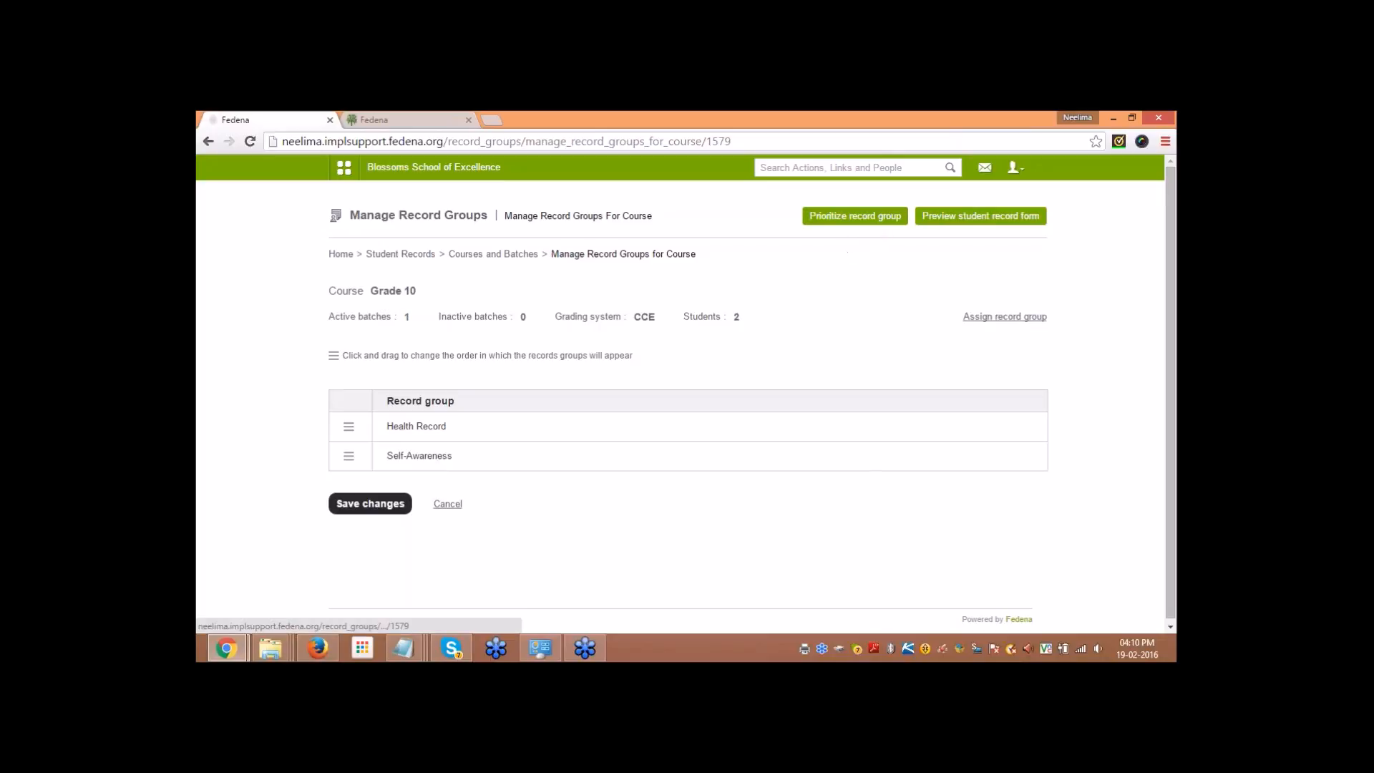
pyautogui.click(453, 504)
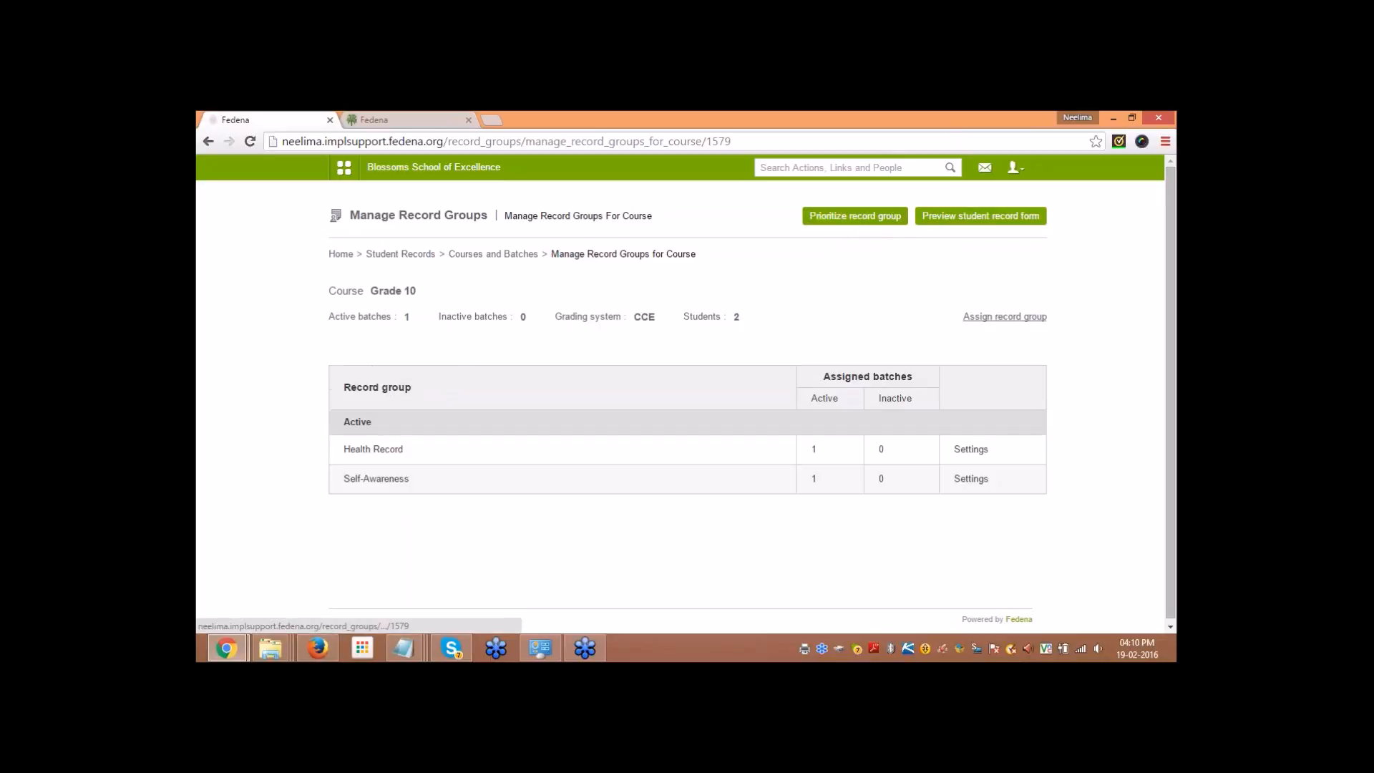
# Step: Preview the Grade 10 student record form through its Health Record and Self-Awareness sections, and close the preview
pyautogui.click(968, 229)
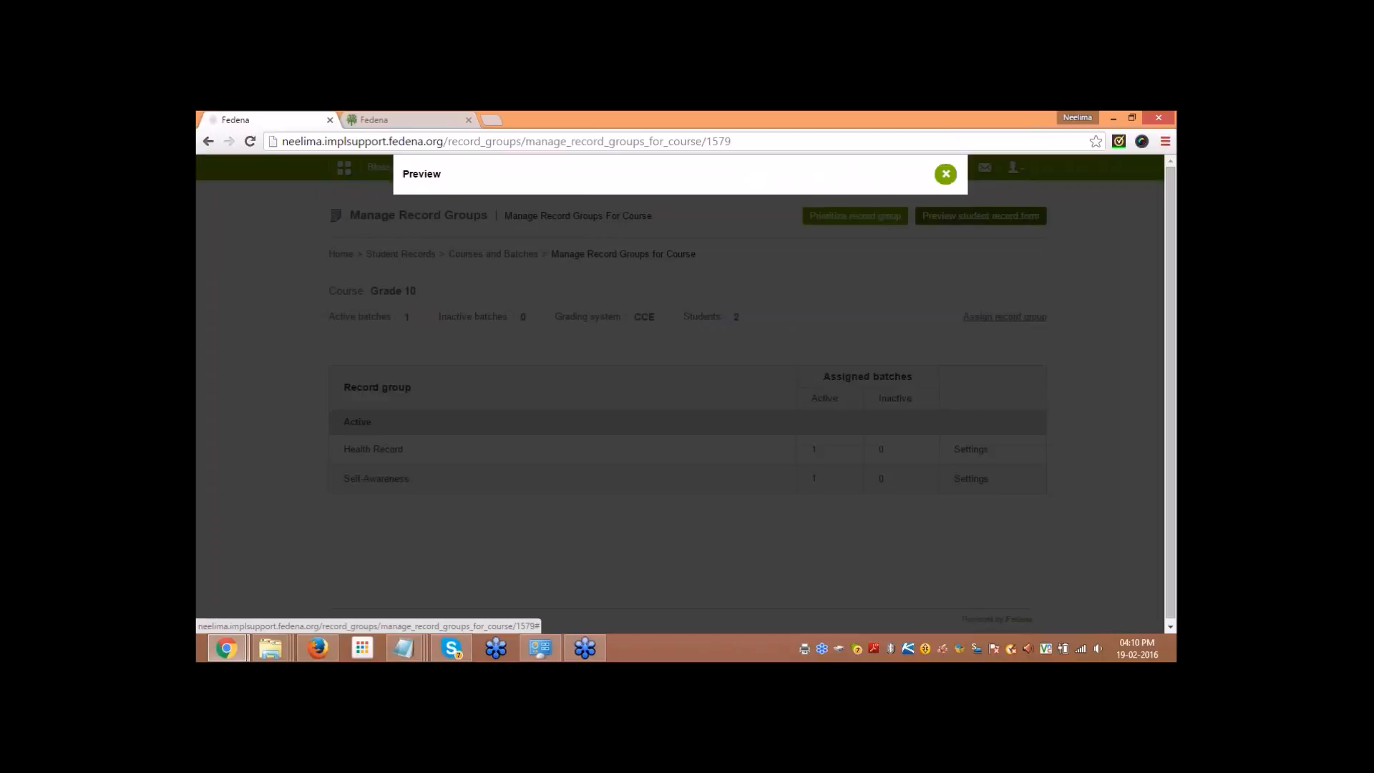
pyautogui.scroll(-2, 705, 452)
pyautogui.scroll(2, 707, 450)
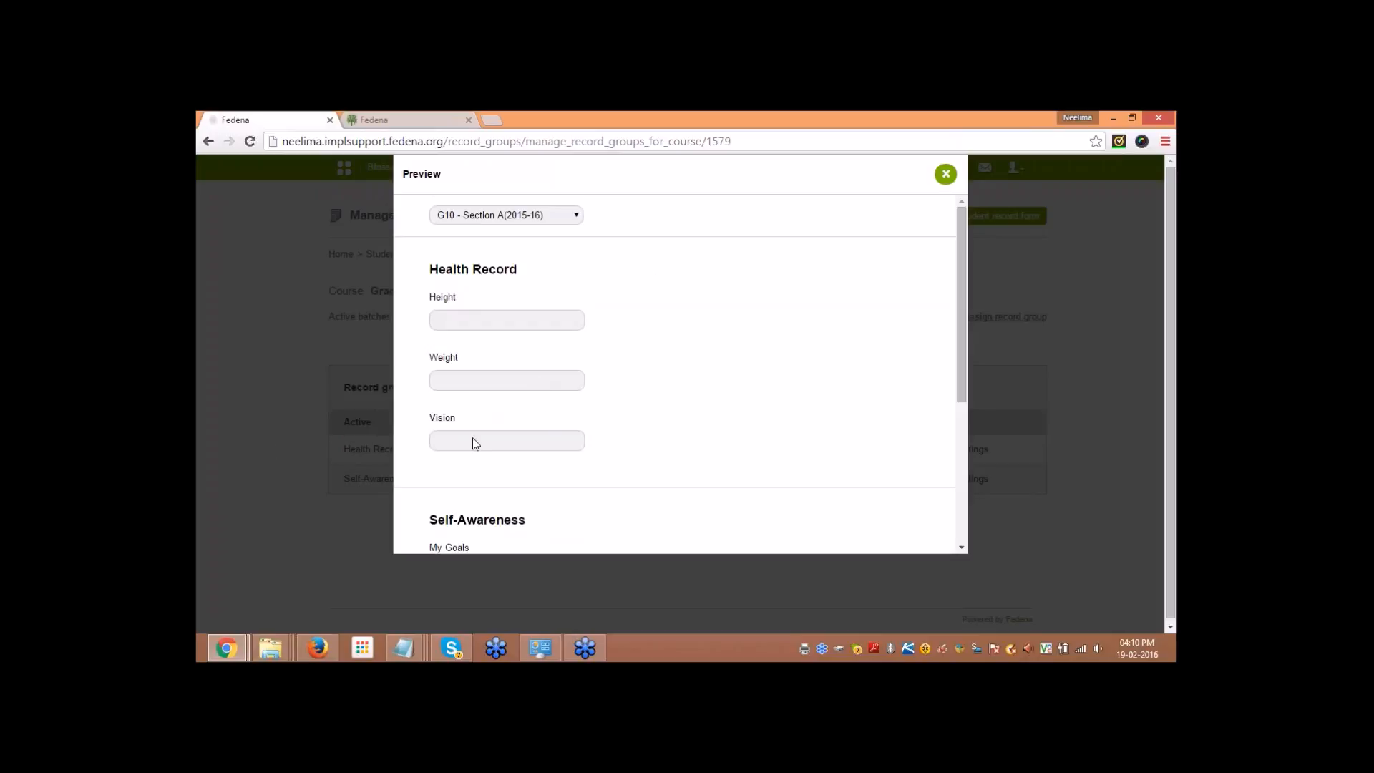
pyautogui.scroll(-3, 521, 436)
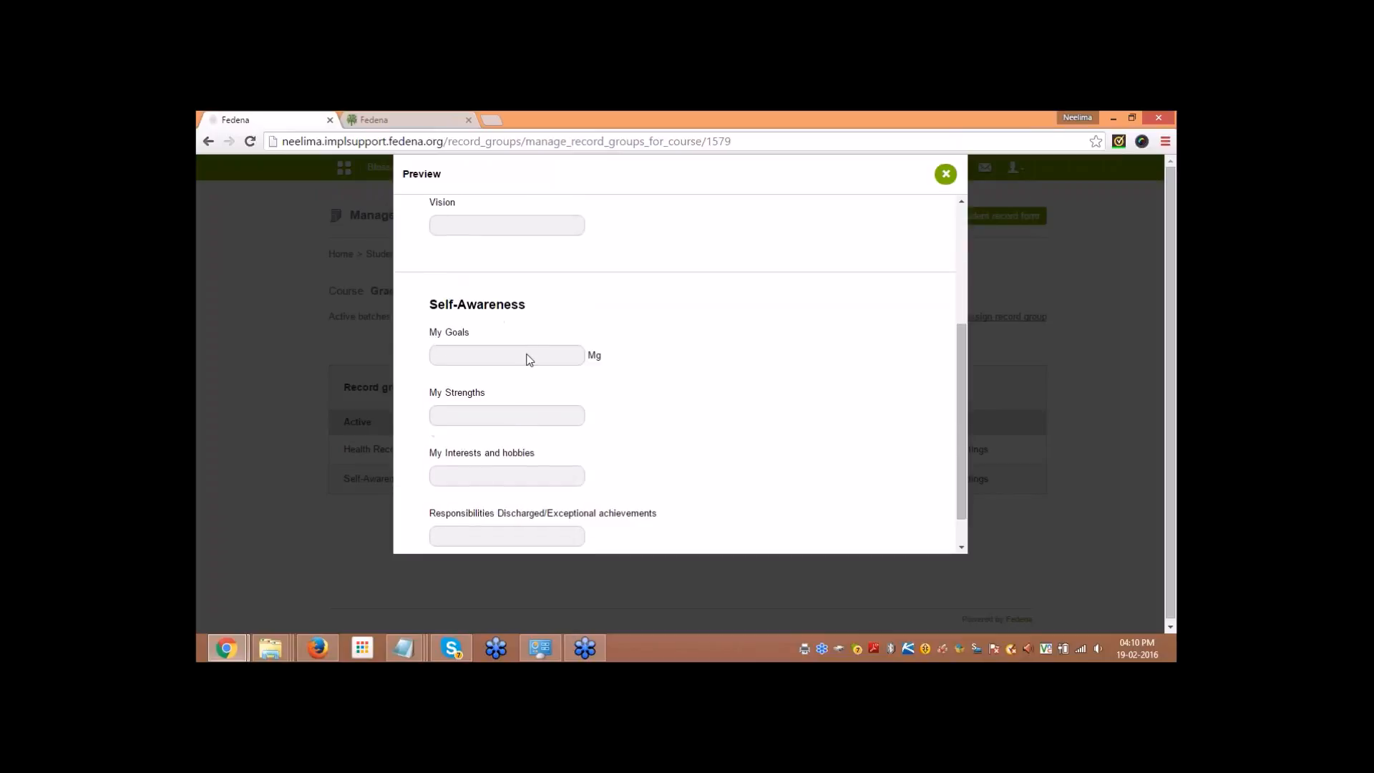
pyautogui.scroll(-1, 532, 476)
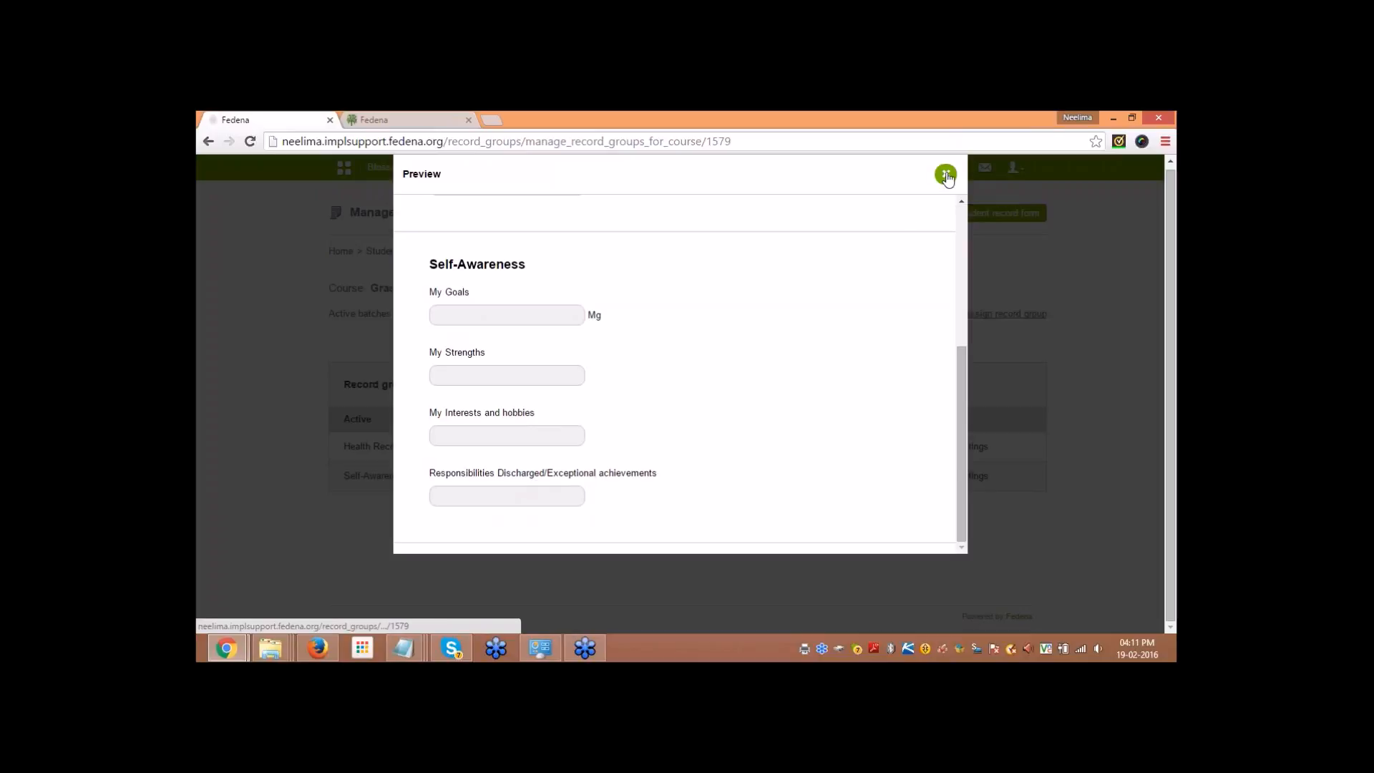
pyautogui.click(946, 175)
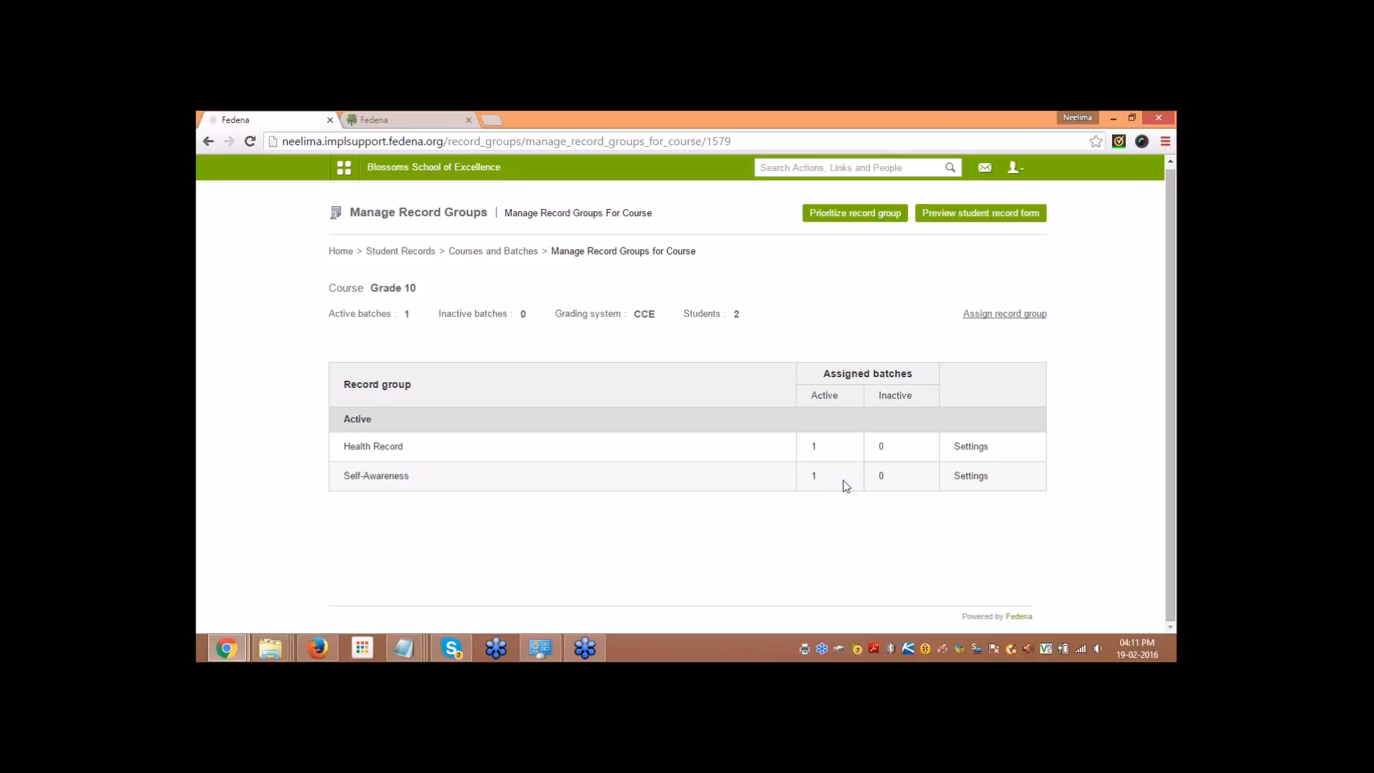
# Step: Check the Health Record group's batch settings for Grade 10, close them and return to the Student Records index
pyautogui.click(962, 448)
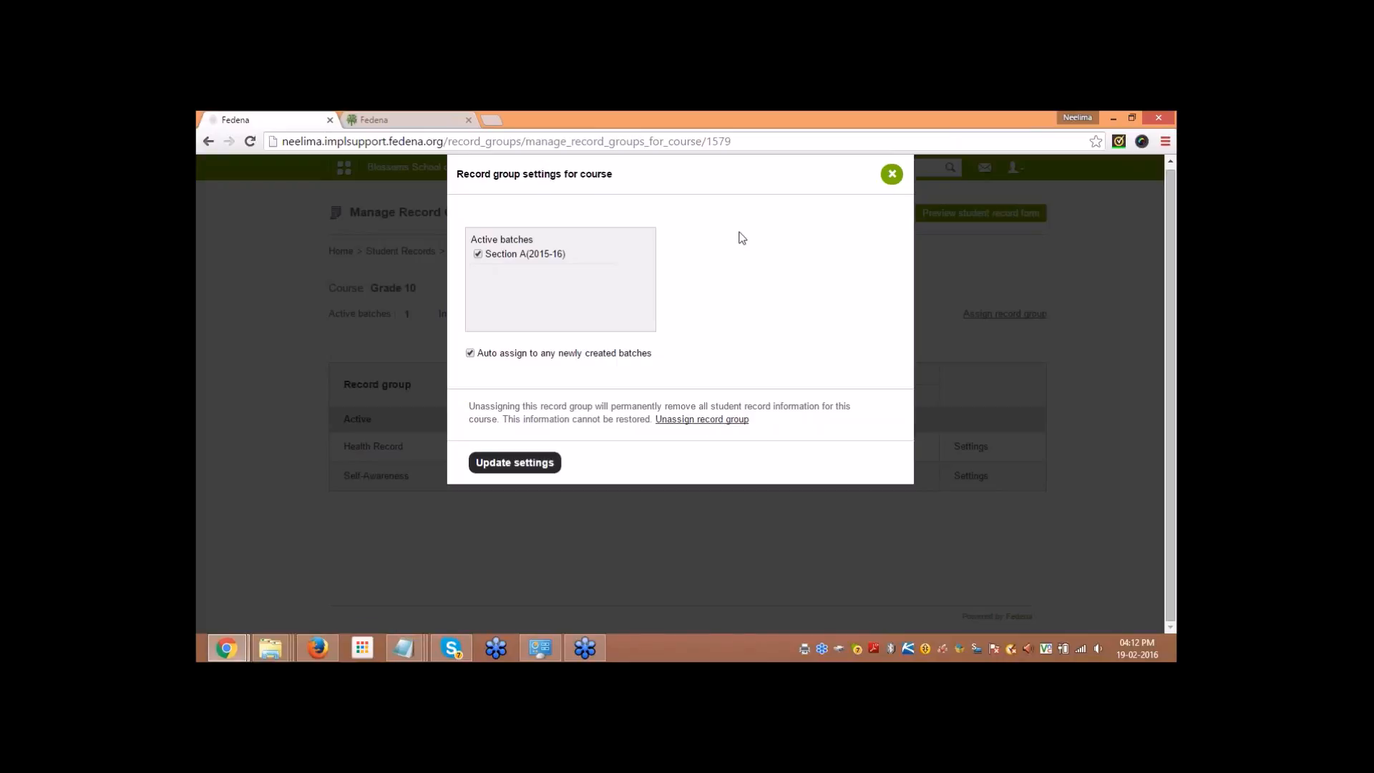
pyautogui.click(891, 173)
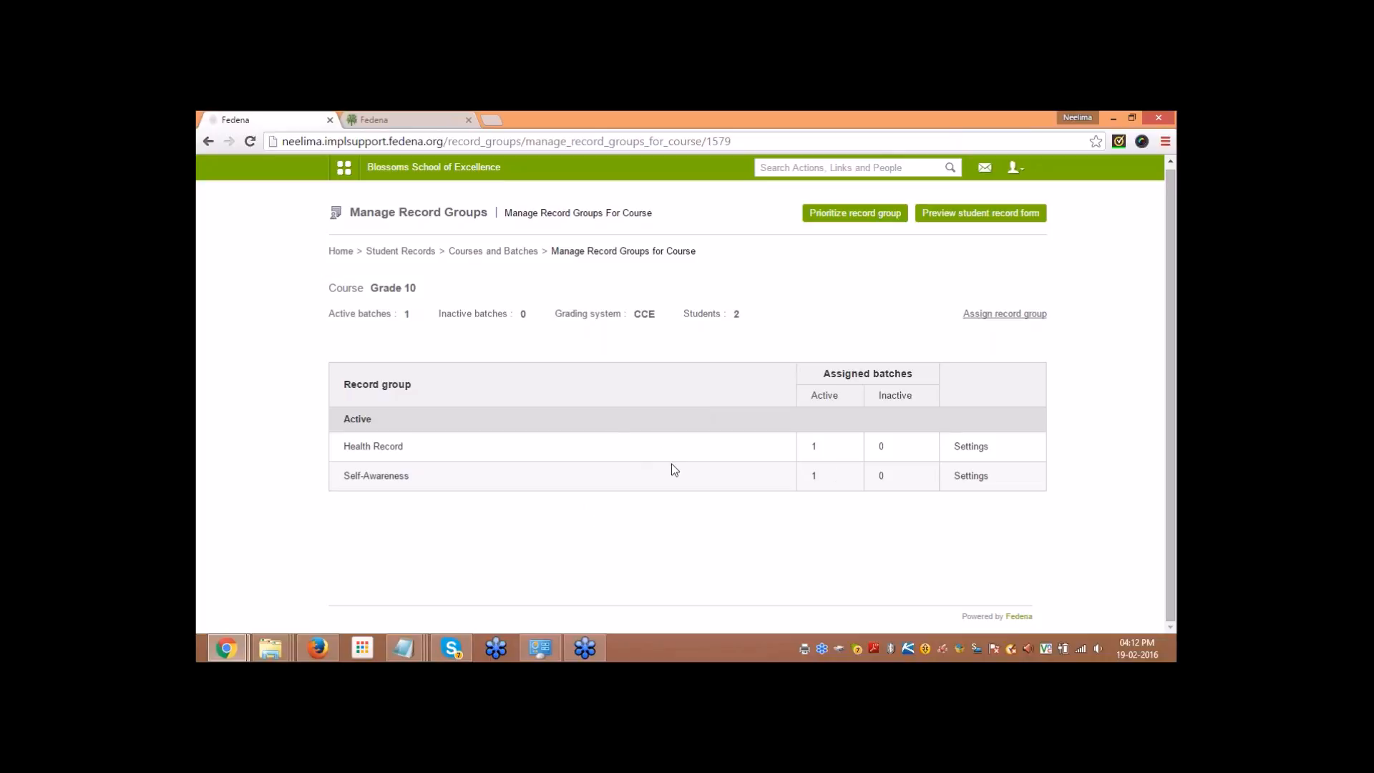
pyautogui.click(511, 252)
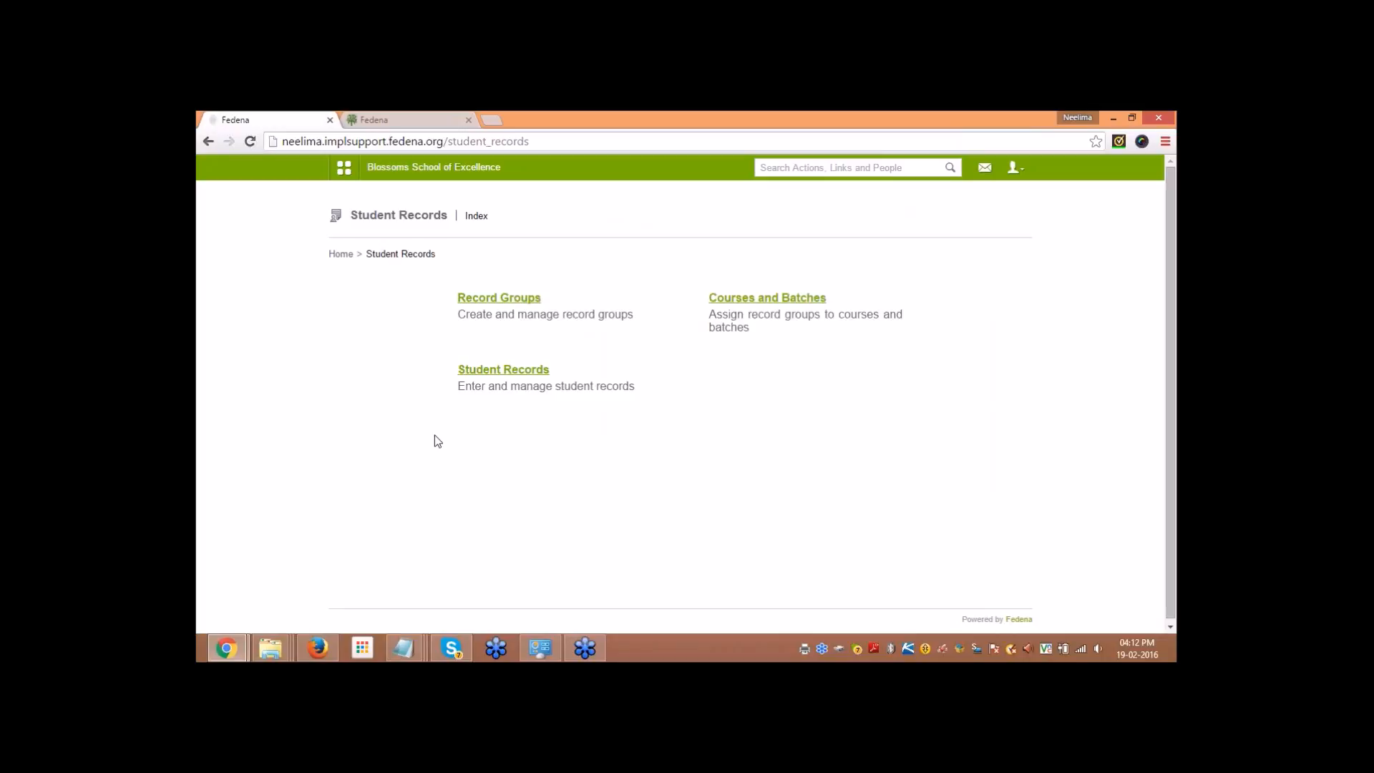
# Step: Open student record management, look at the Record groups view, return to Courses and batches, and view the Grade 10 batches
pyautogui.click(521, 372)
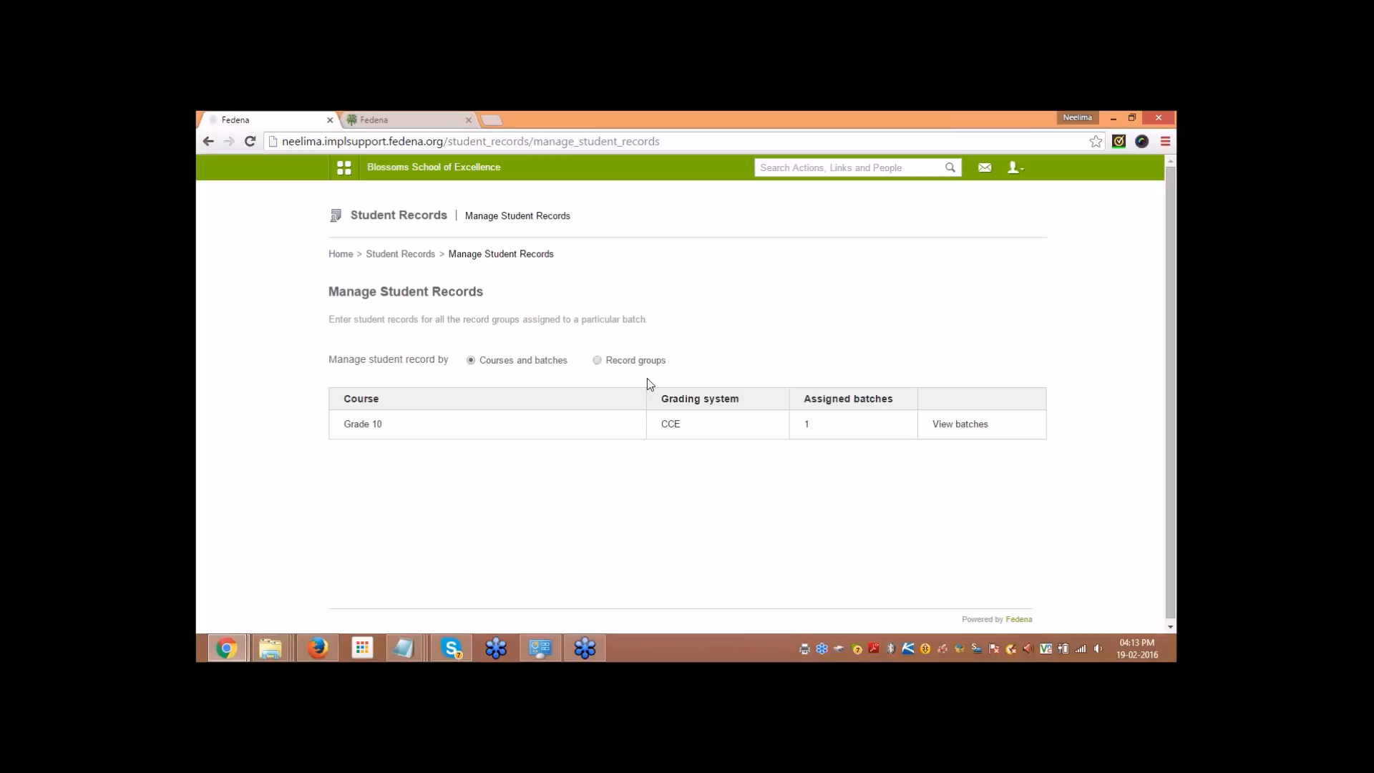
pyautogui.click(597, 360)
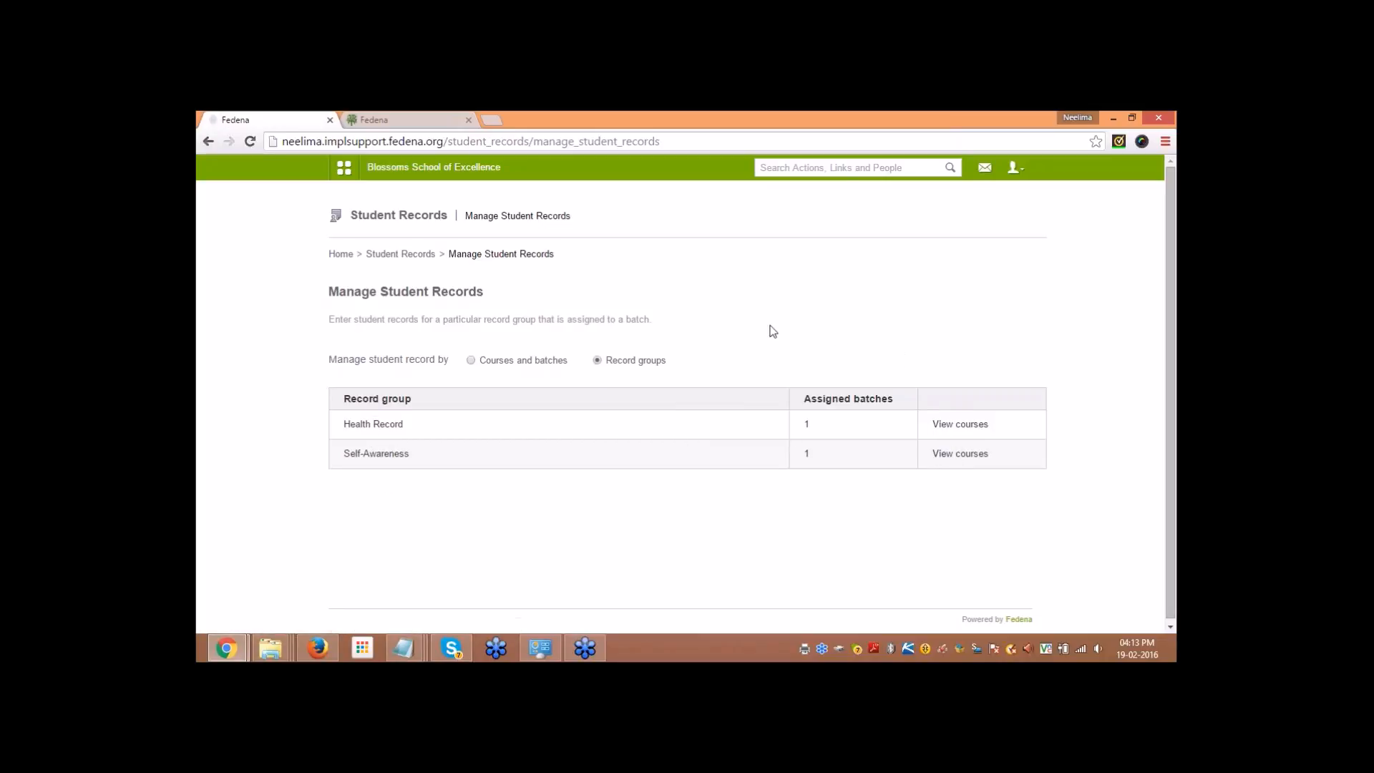
pyautogui.click(470, 360)
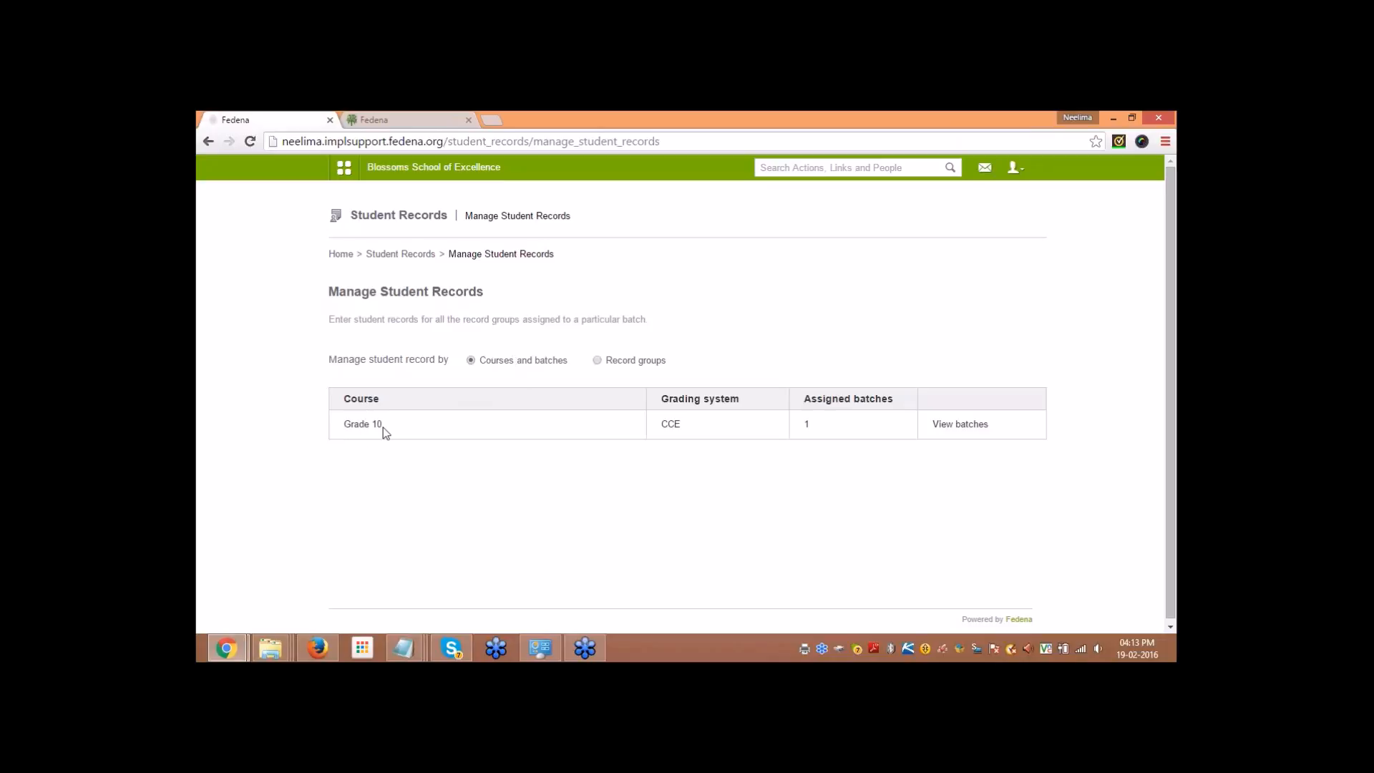
pyautogui.click(950, 432)
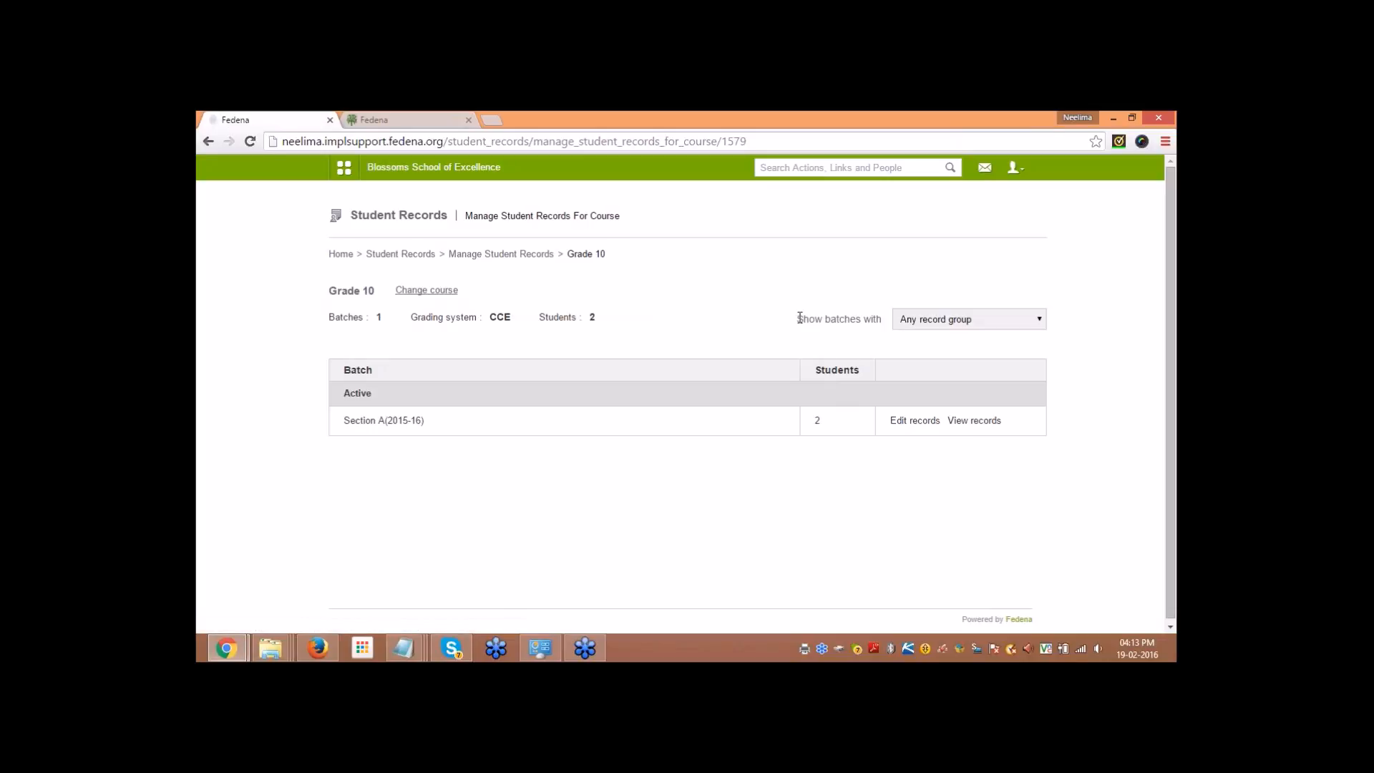
# Step: Filter the Grade 10 batches by the Health Record group and reset the filter to any record group
pyautogui.moveTo(796, 318); pyautogui.dragTo(883, 319)
pyautogui.click(883, 318)
pyautogui.click(921, 322)
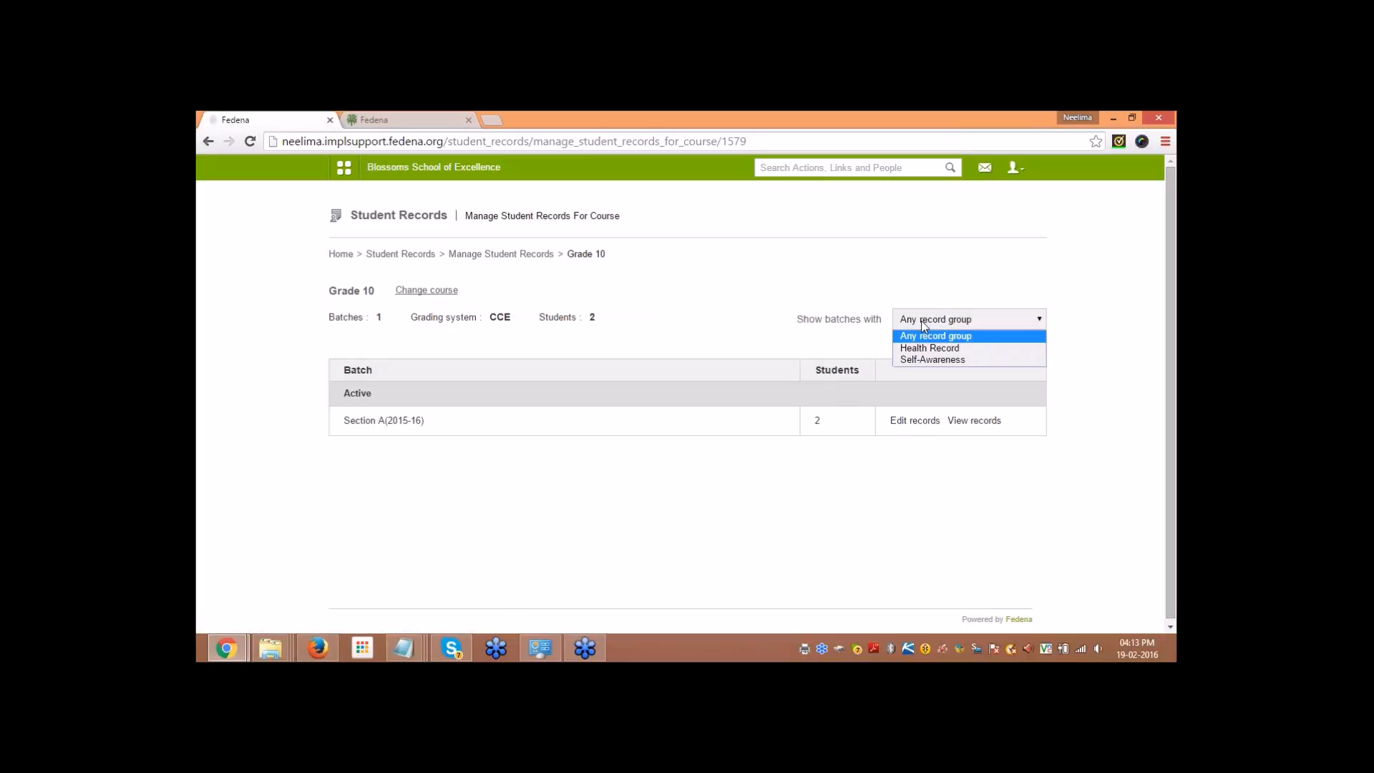
pyautogui.click(959, 354)
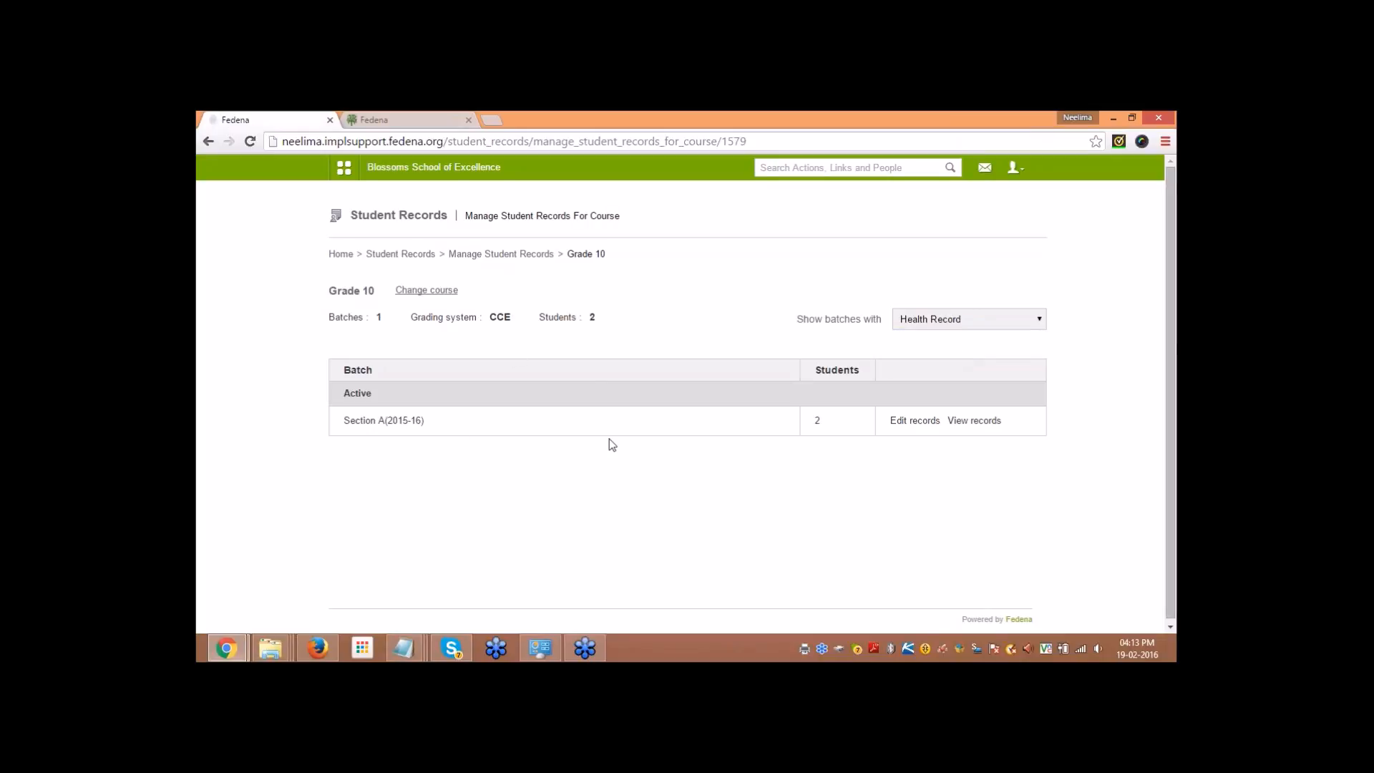
pyautogui.click(959, 320)
pyautogui.click(959, 332)
# Step: Open the first student's records in batch Section A(2015-16) for editing and review the Health Record section
pyautogui.click(910, 422)
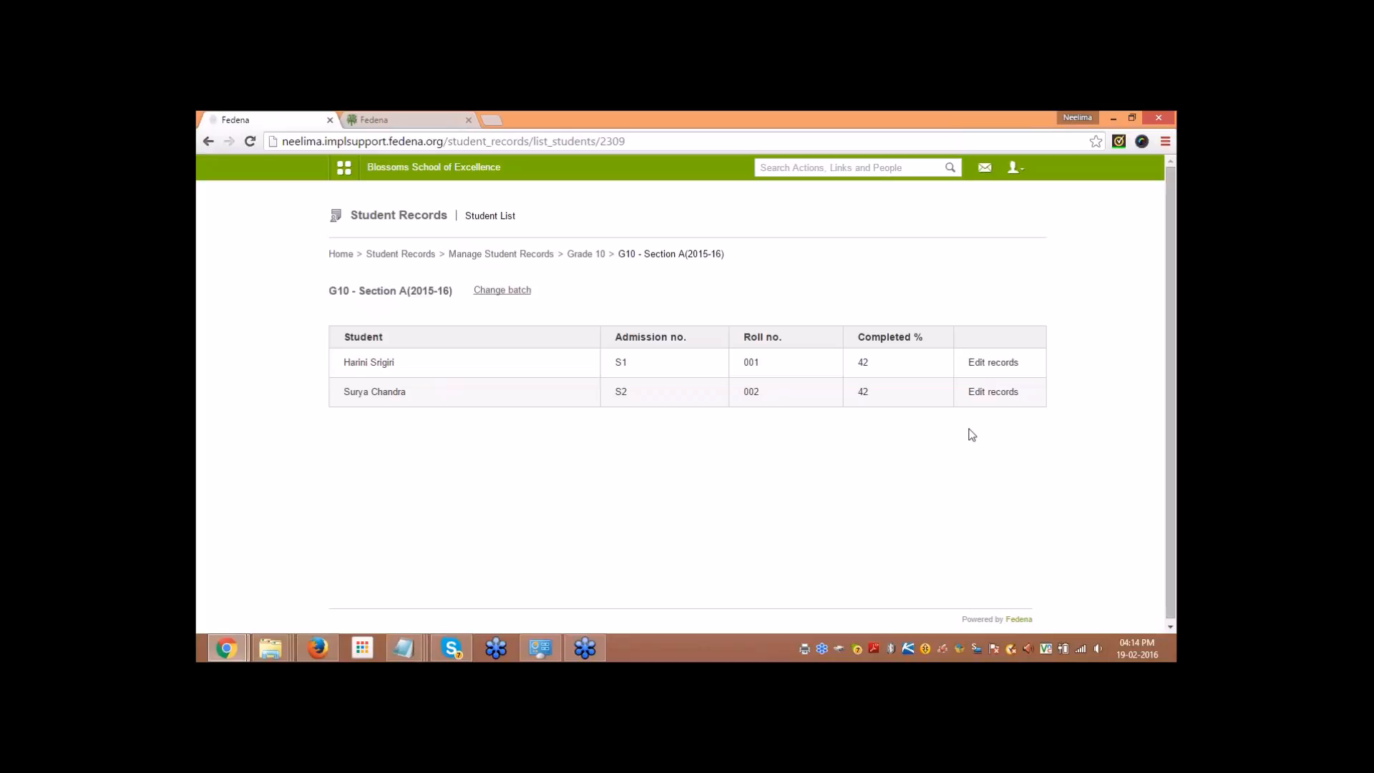
pyautogui.click(993, 362)
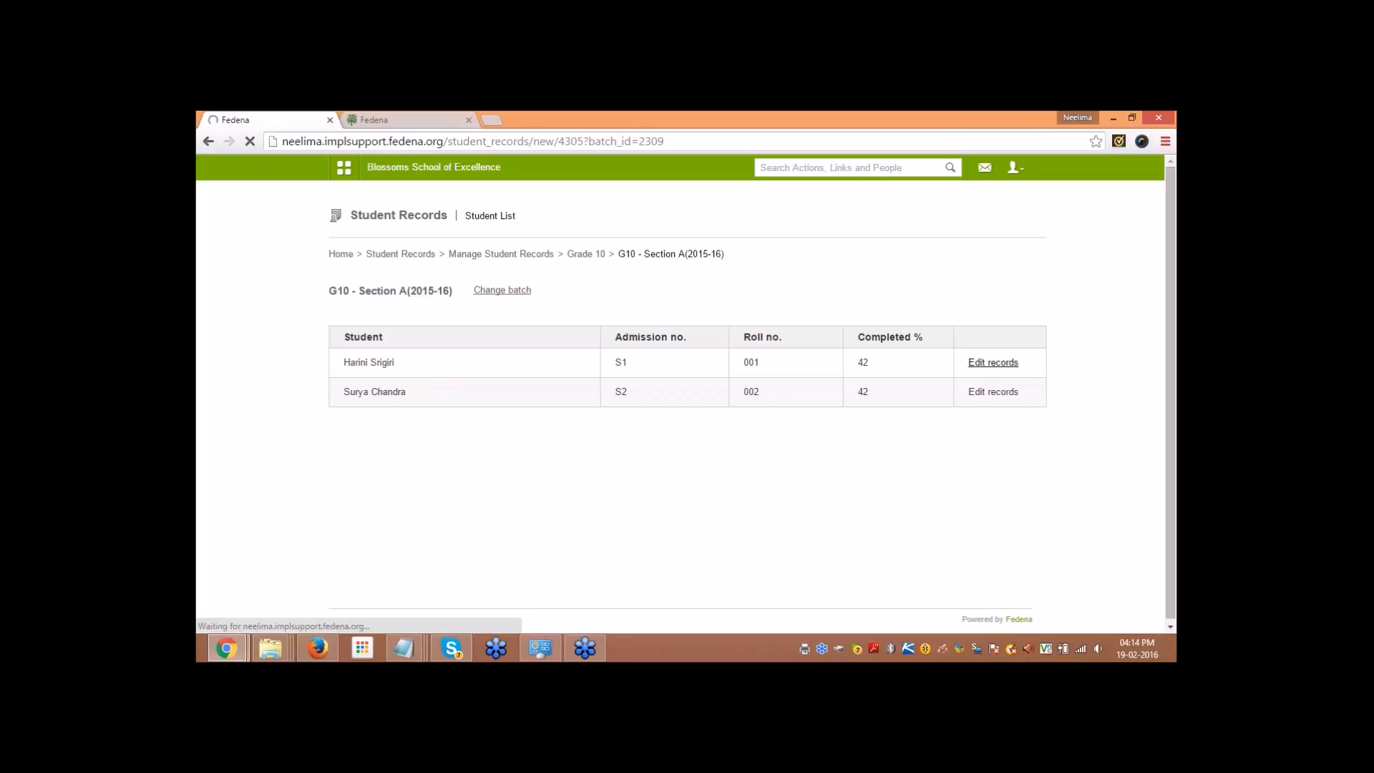
pyautogui.scroll(-1, 679, 418)
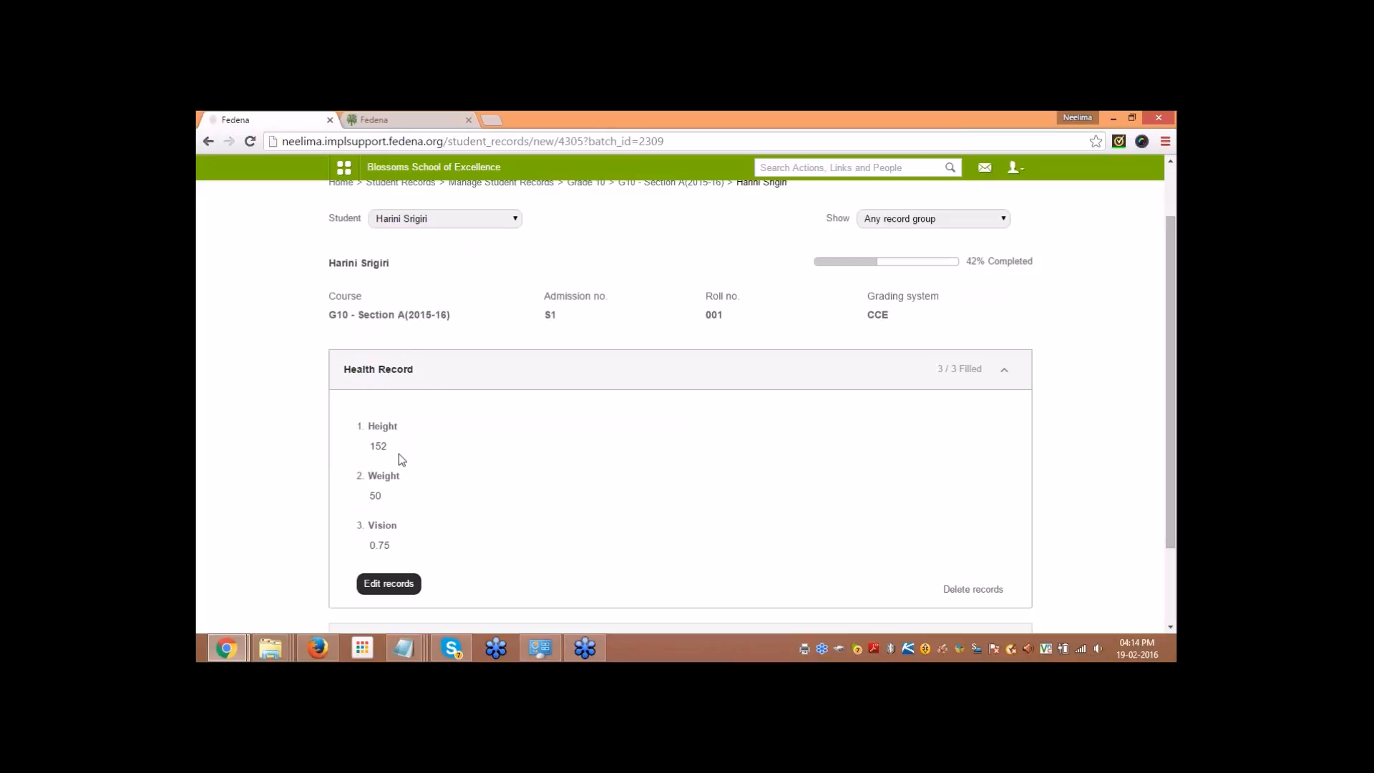
pyautogui.scroll(-1, 533, 512)
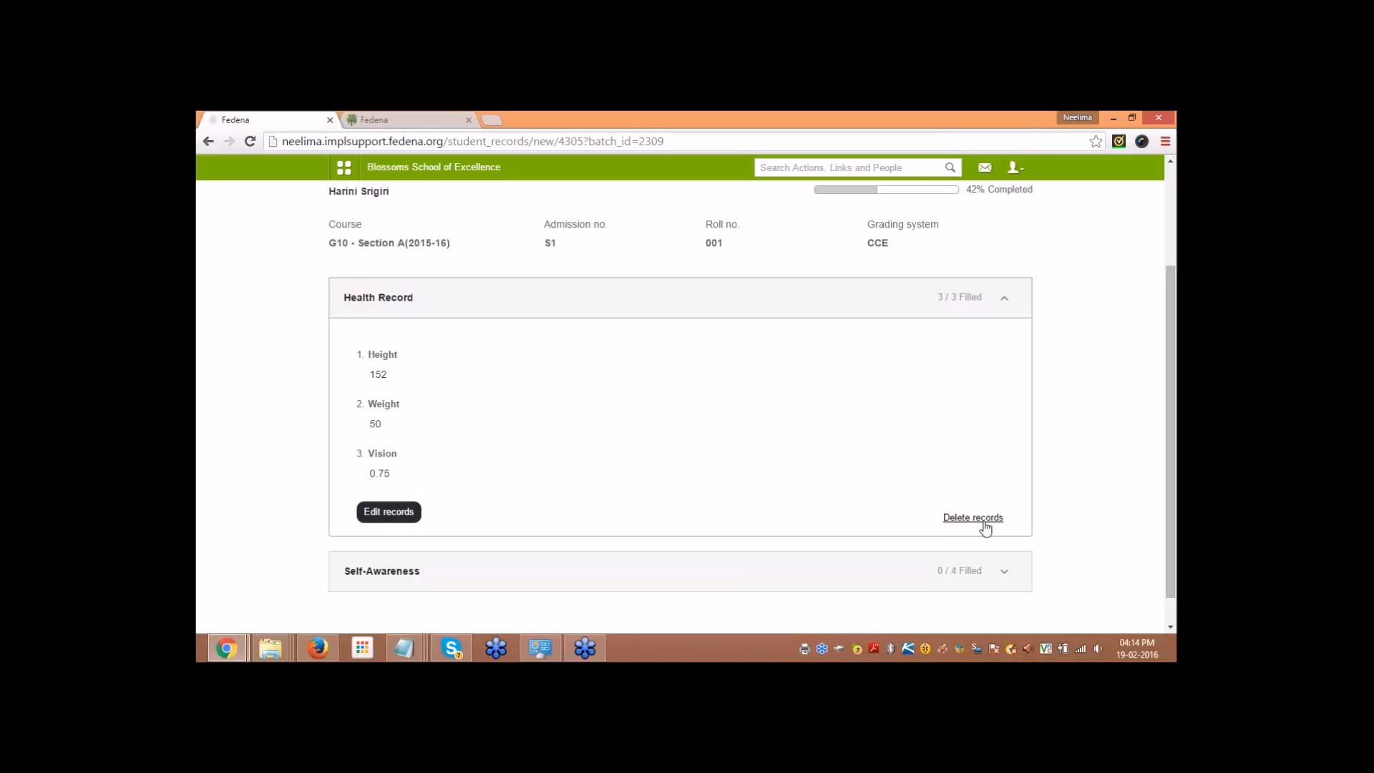
pyautogui.click(390, 512)
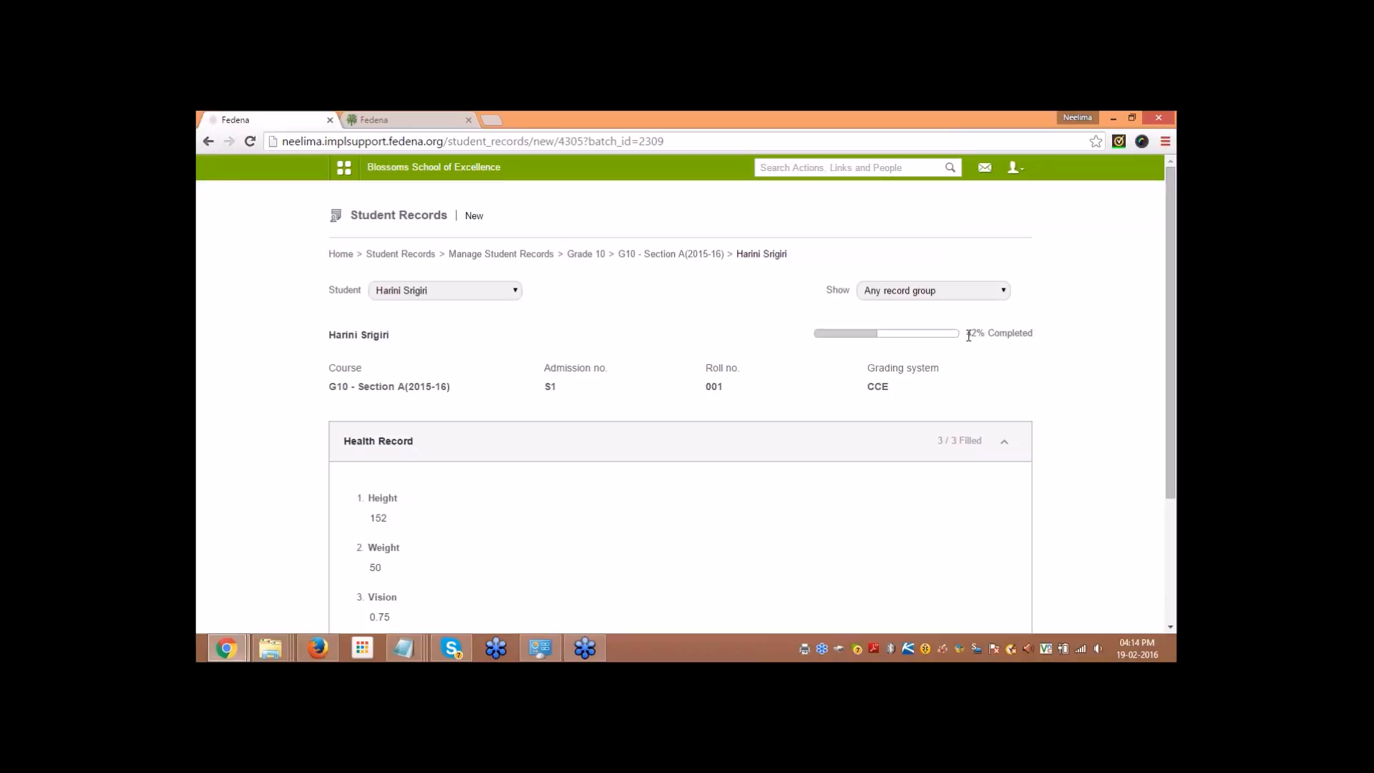
pyautogui.scroll(-3, 652, 415)
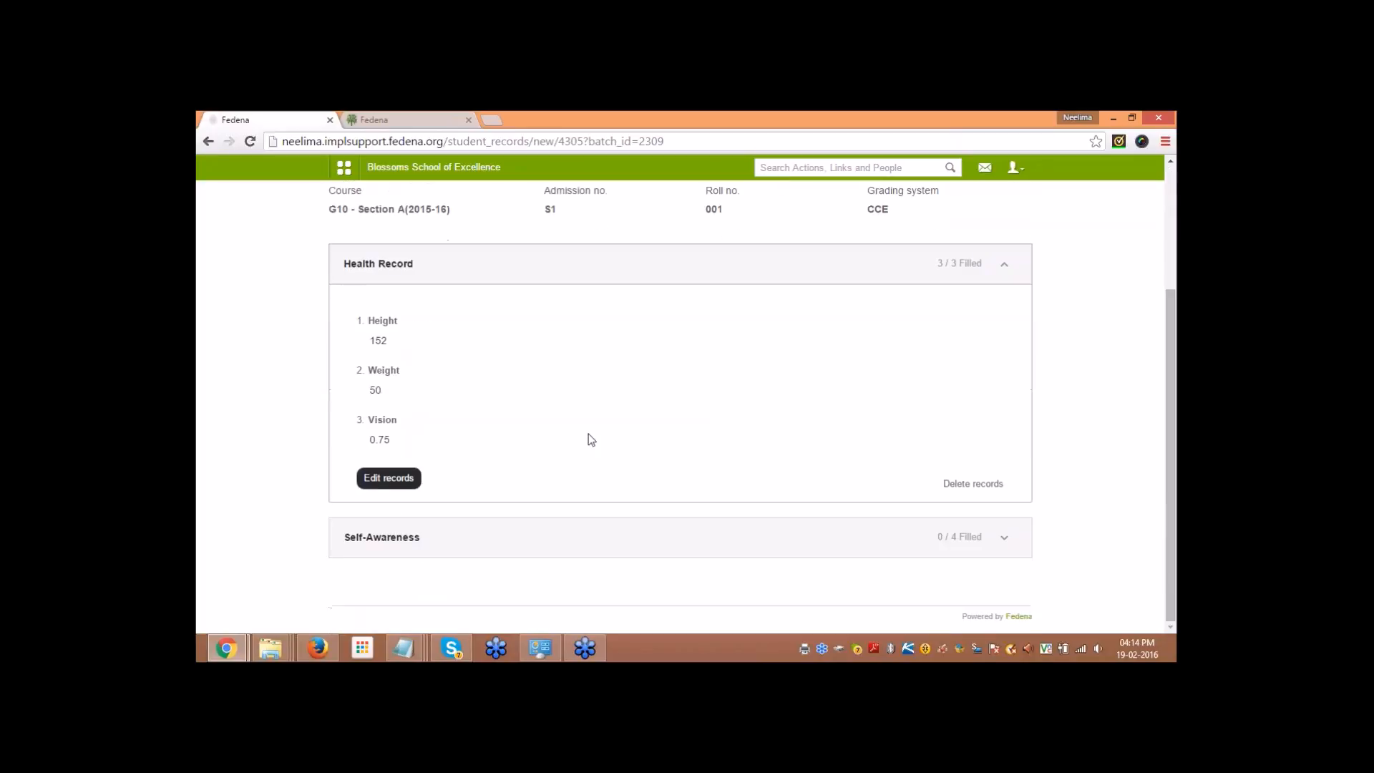
pyautogui.scroll(2, 762, 463)
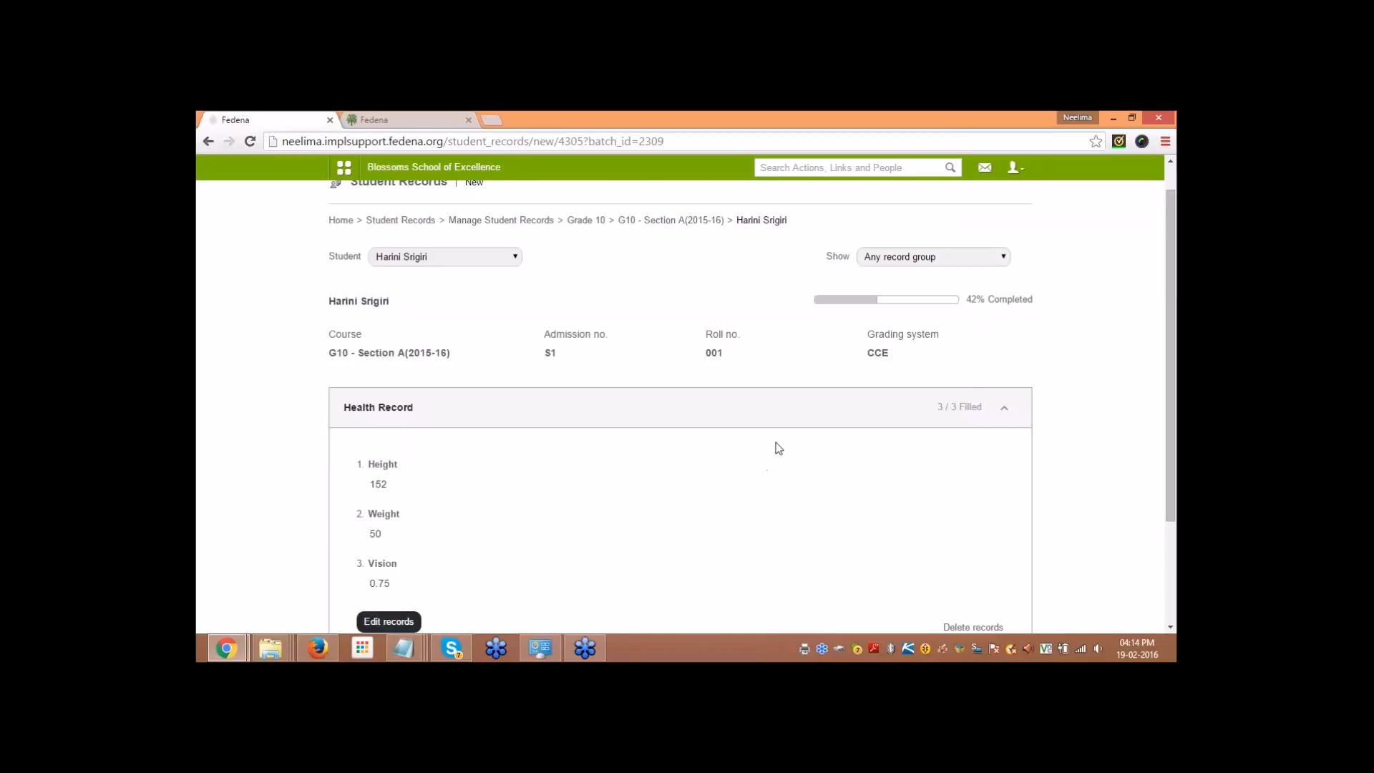
pyautogui.scroll(-1, 678, 464)
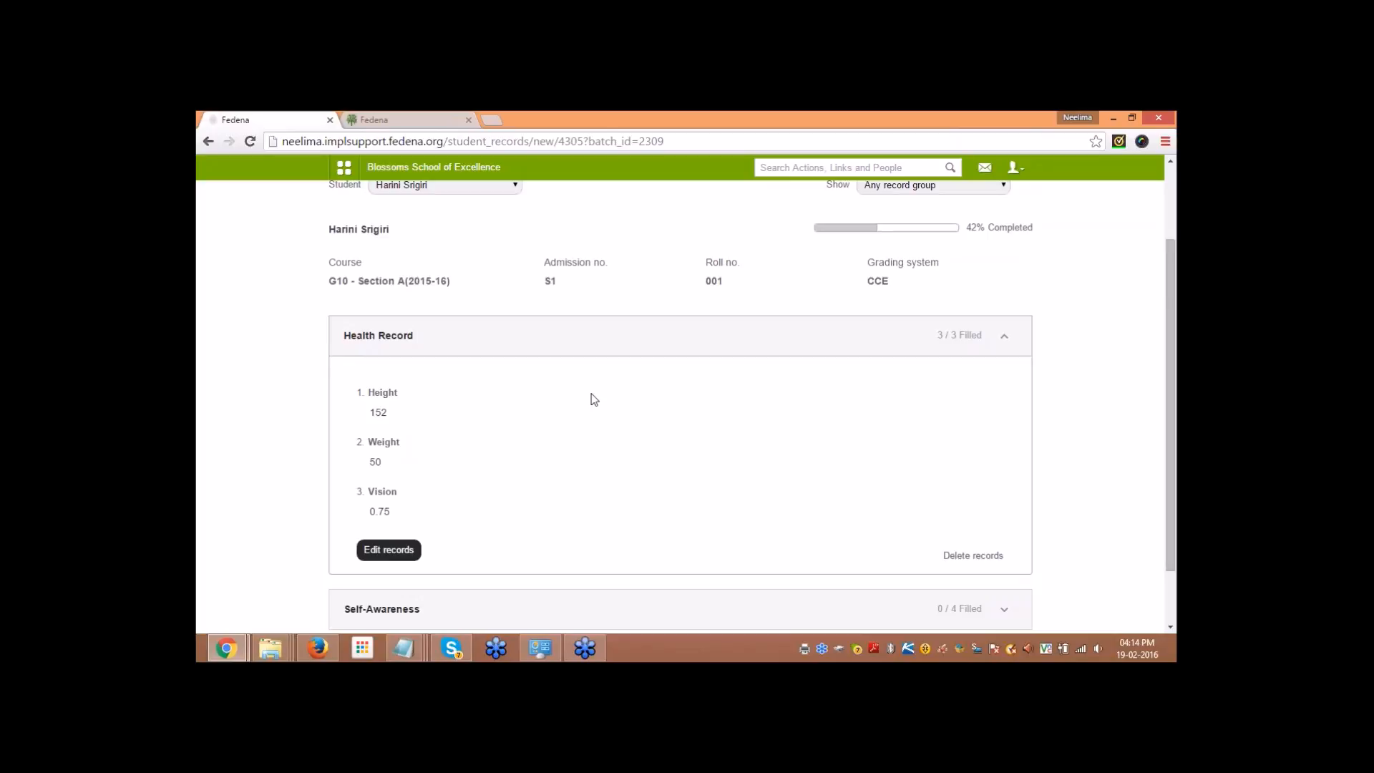
pyautogui.scroll(-1, 625, 383)
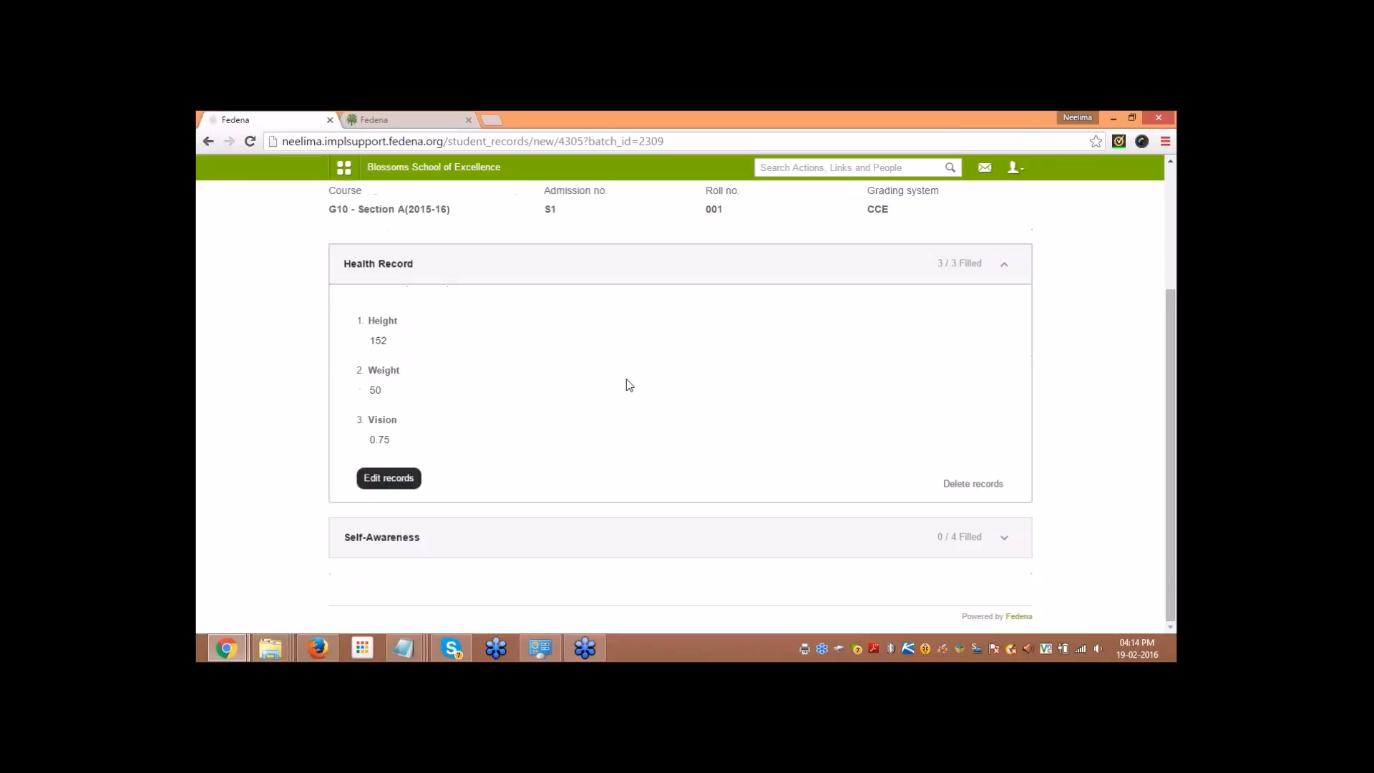
# Step: Expand the student's Self-Awareness section and enter Lawyer under My Goals and Puntual under My Strengths
pyautogui.click(386, 543)
pyautogui.scroll(-2, 570, 530)
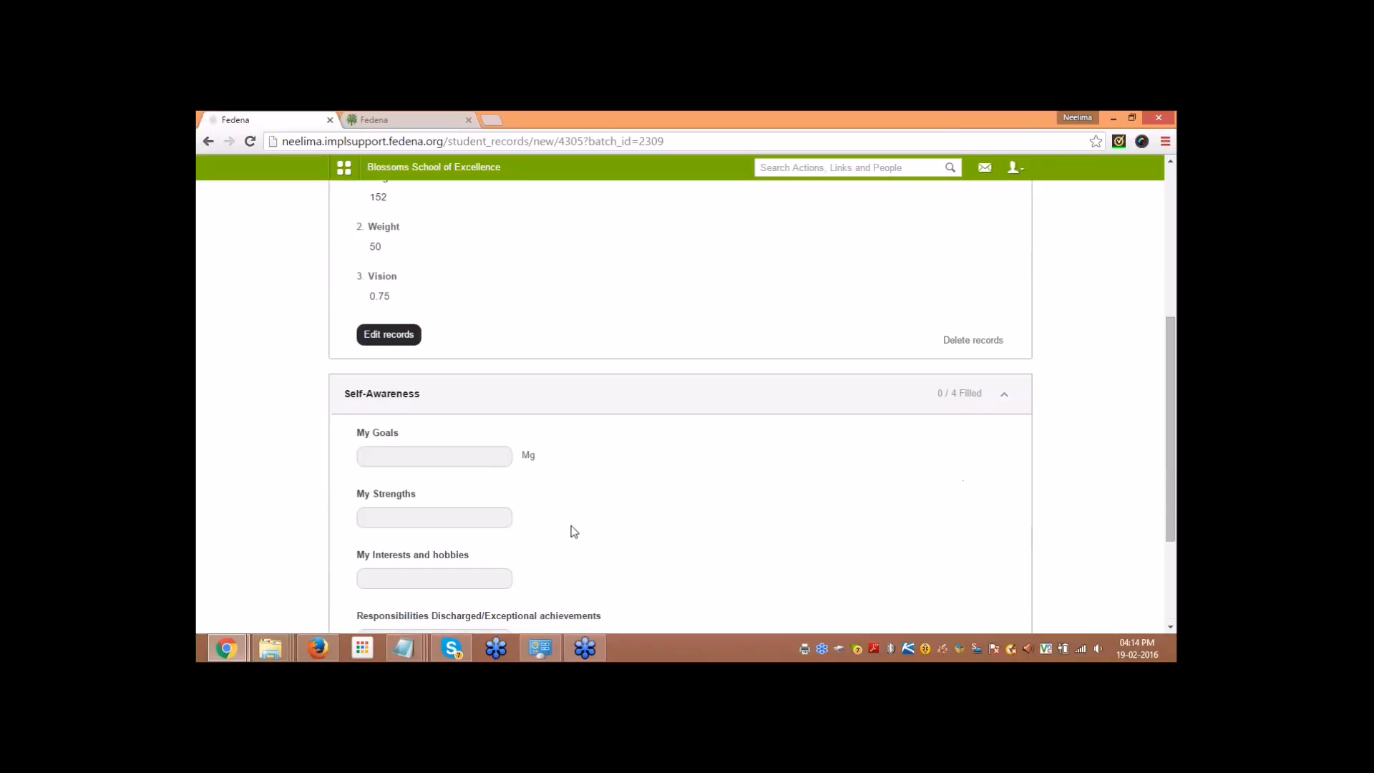
pyautogui.scroll(-2, 538, 563)
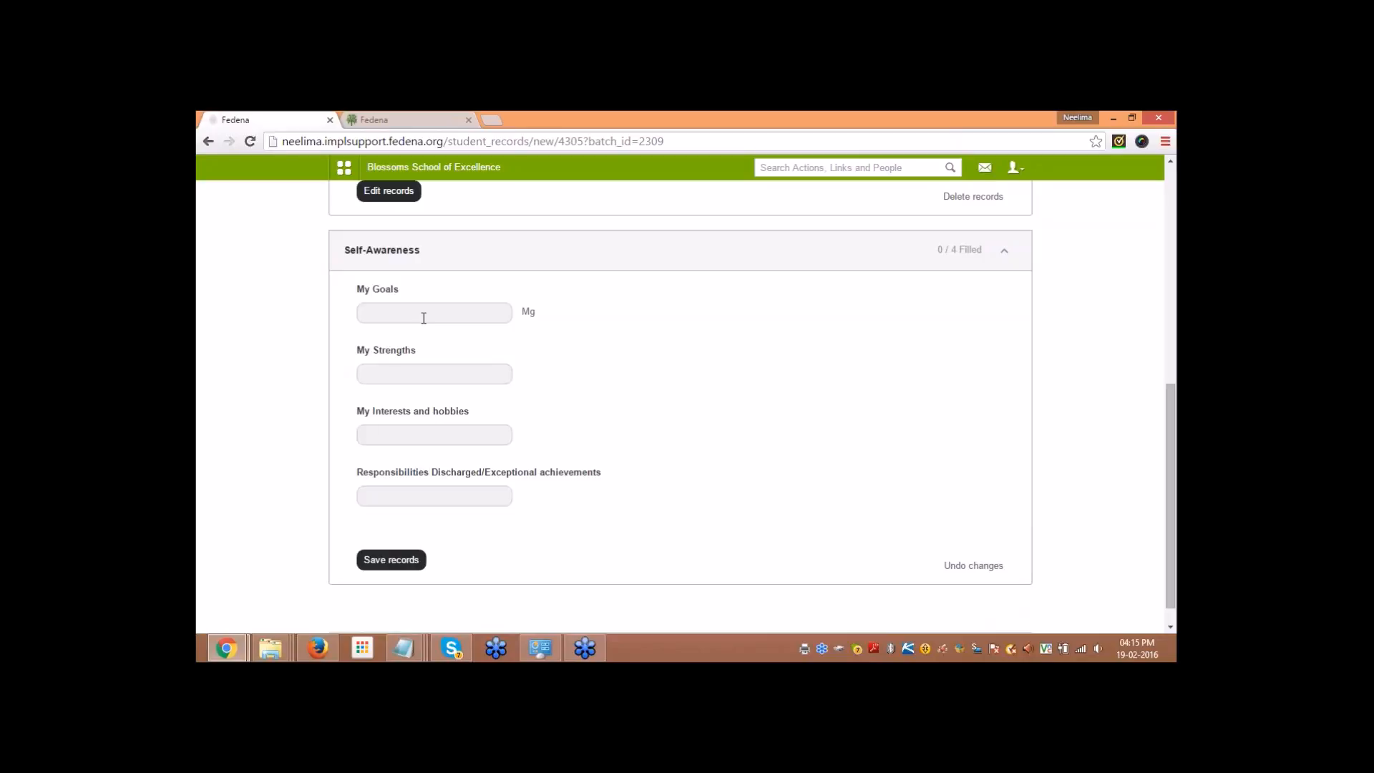
pyautogui.click(448, 319)
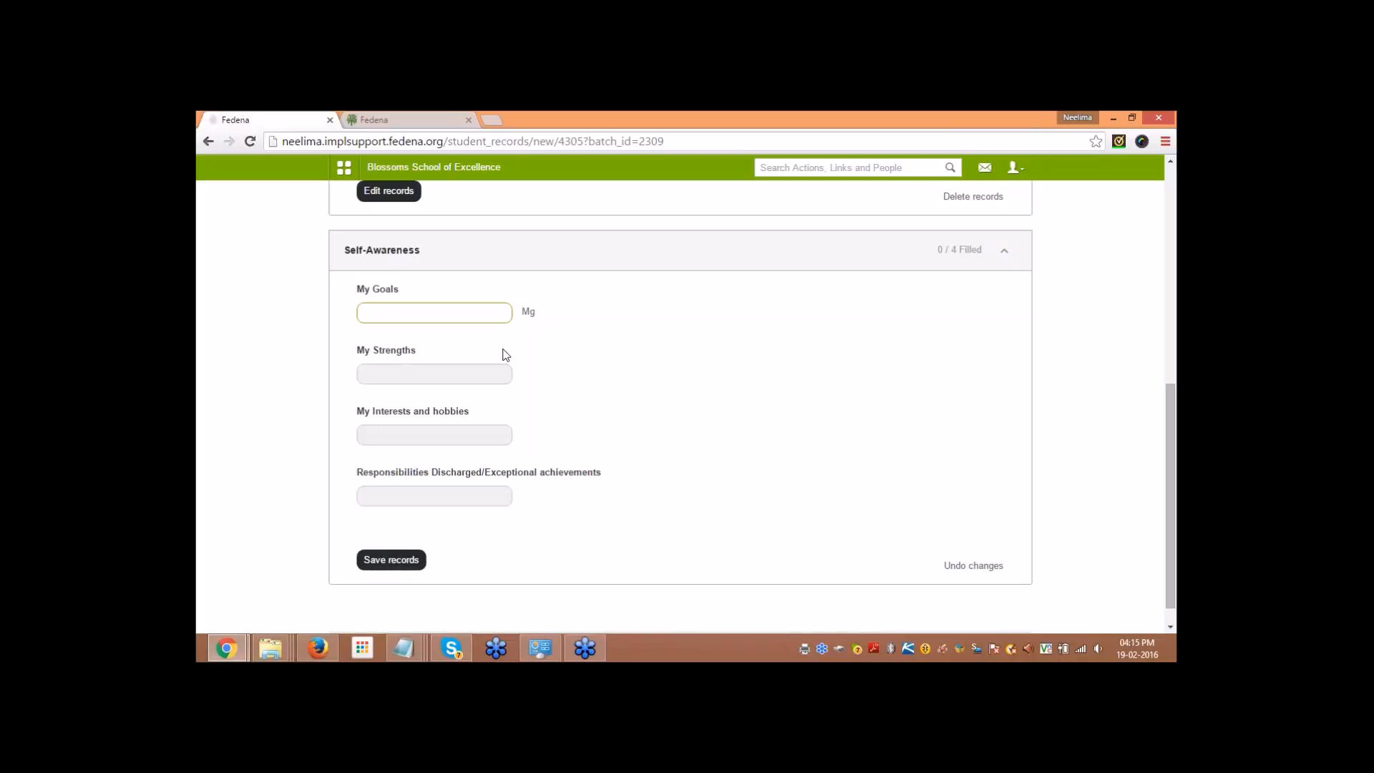
pyautogui.write('Lawyer')
pyautogui.press('Tab')
pyautogui.write('Puntual')
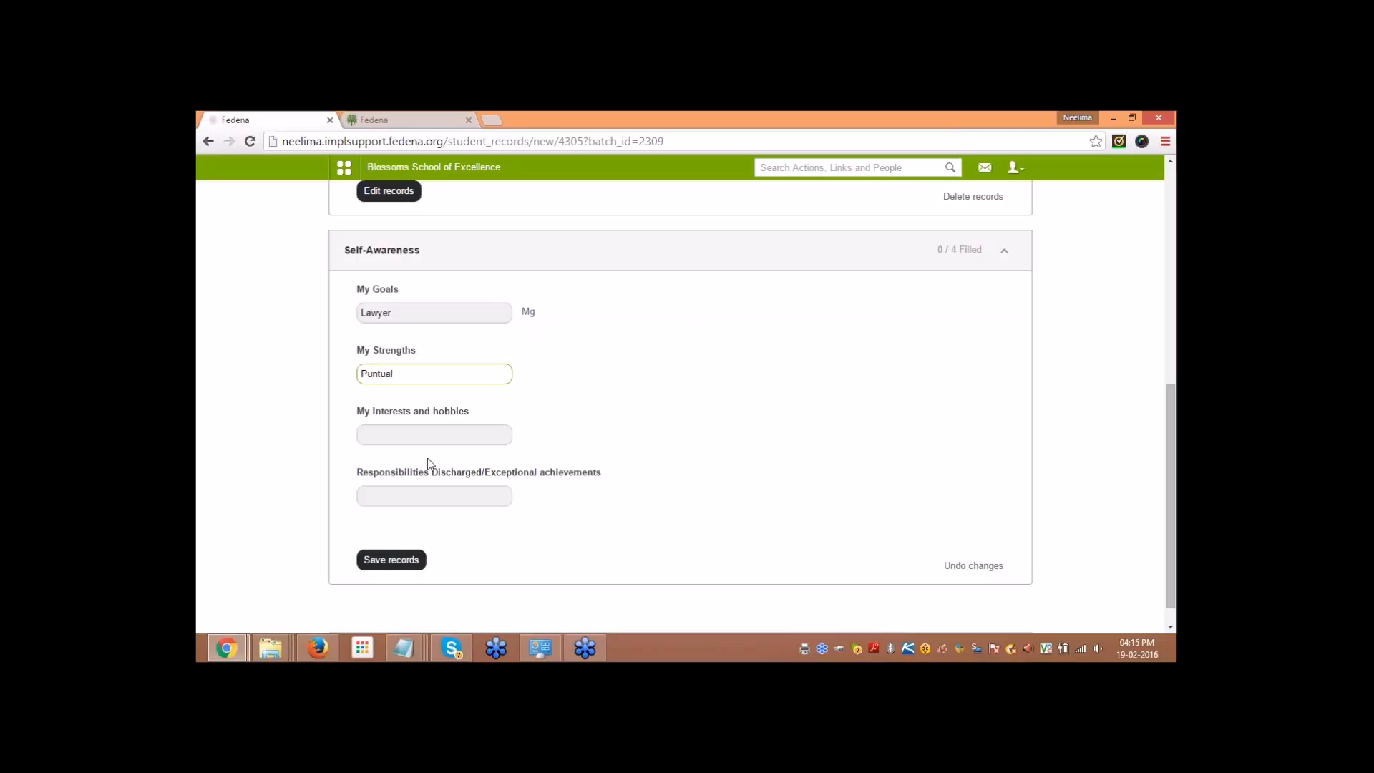
# Step: Enter "Reading, singing" under My Interests and hobbies, leave the achievements field empty and save the Self-Awareness records
pyautogui.scroll(-1, 427, 458)
pyautogui.click(430, 404)
pyautogui.write('Rea')
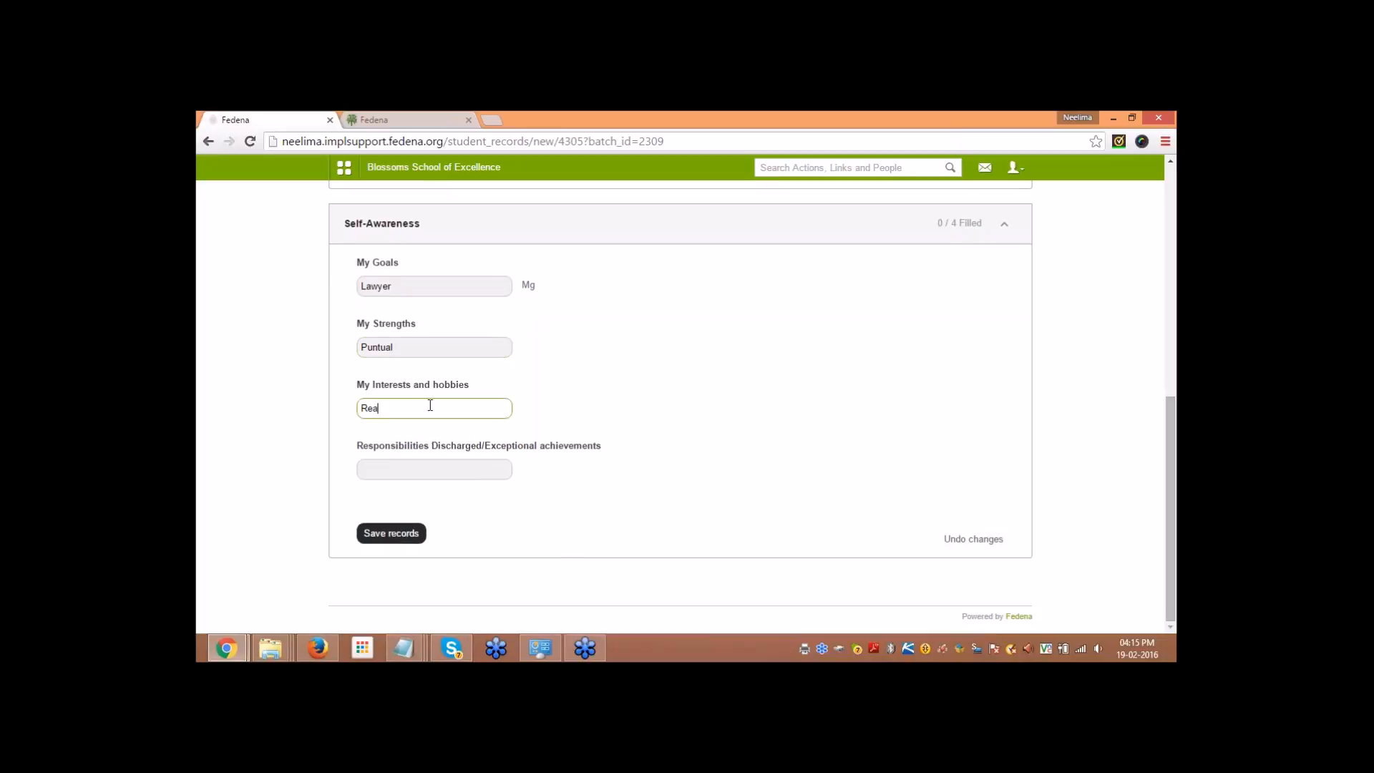
pyautogui.write('ding. singing')
pyautogui.click(448, 469)
pyautogui.press('Tab')
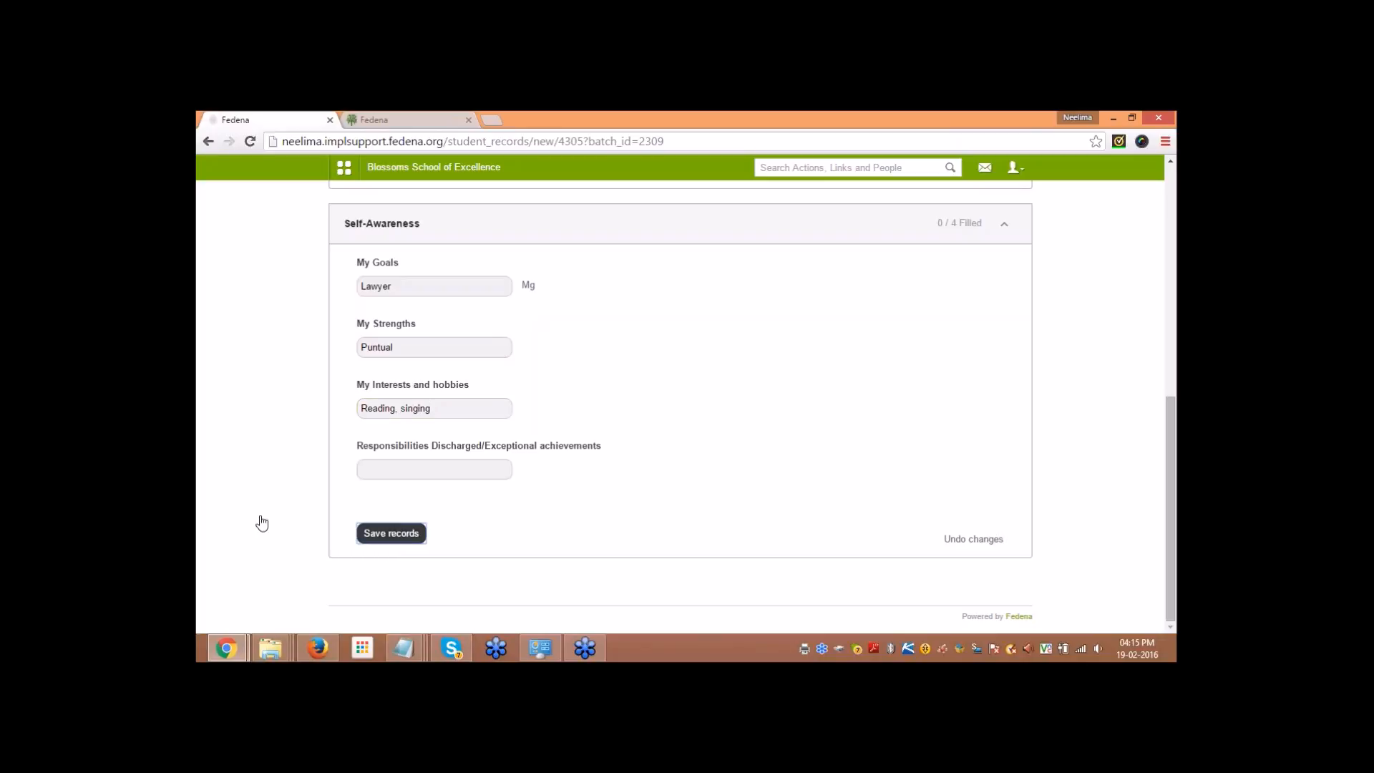
pyautogui.press('Return')
pyautogui.scroll(1, 315, 544)
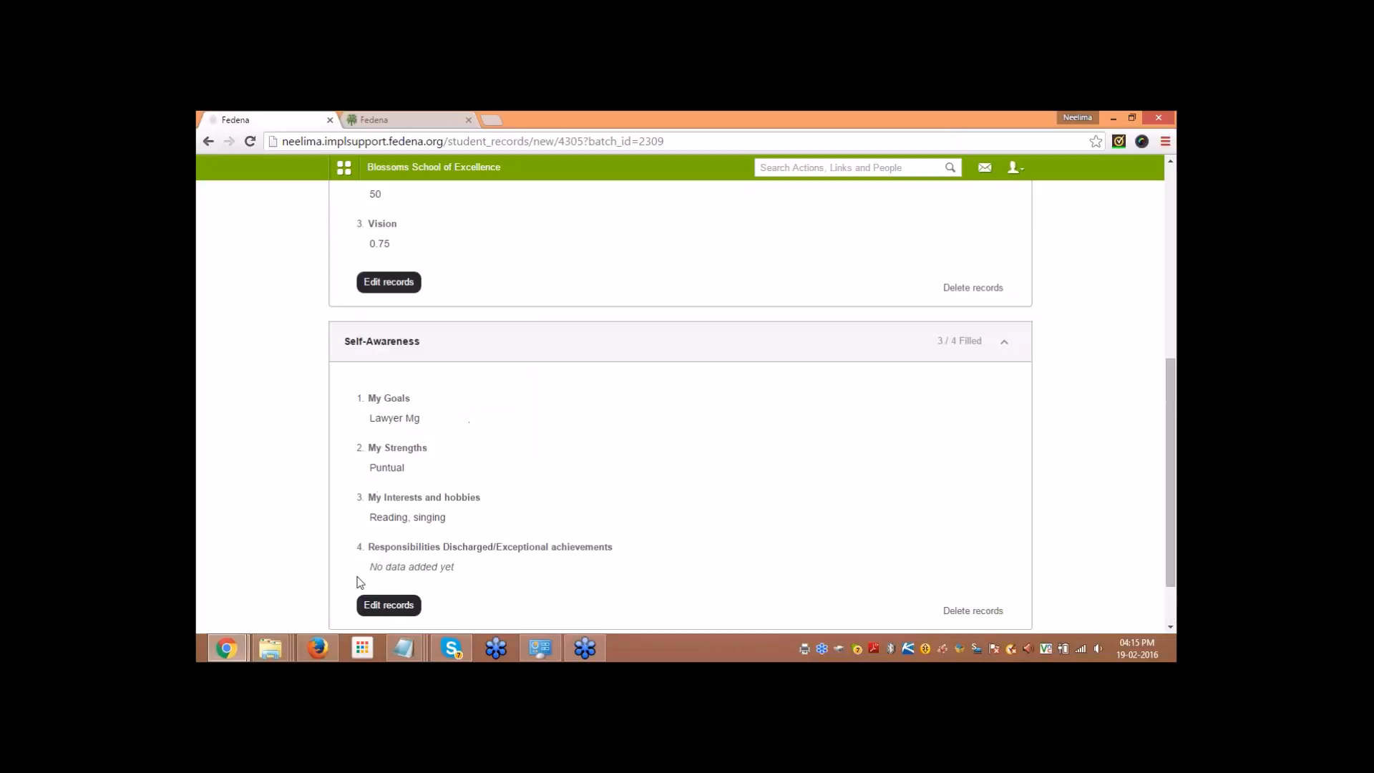
# Step: Review the student's saved records and completion progress, and switch to the second student in the batch to view their records
pyautogui.scroll(6, 625, 570)
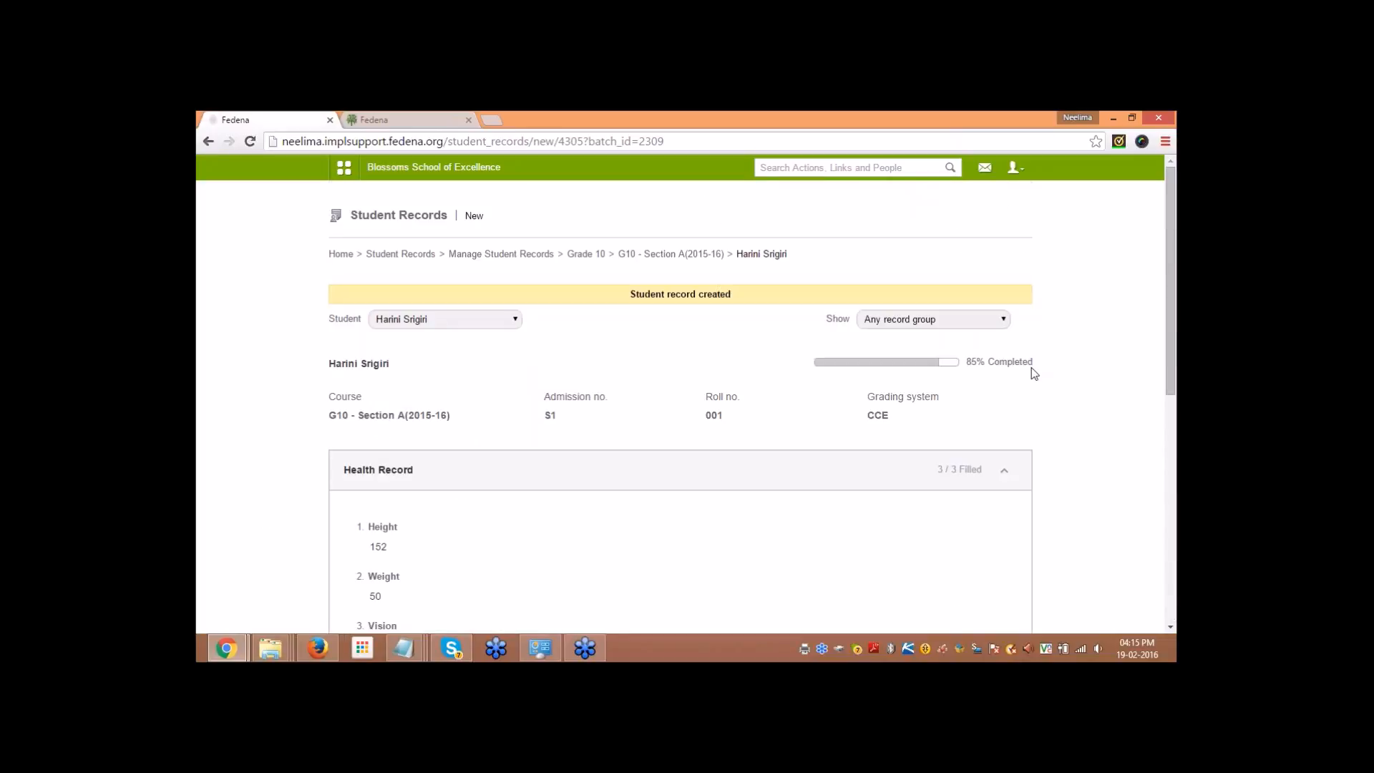
pyautogui.scroll(-7, 567, 435)
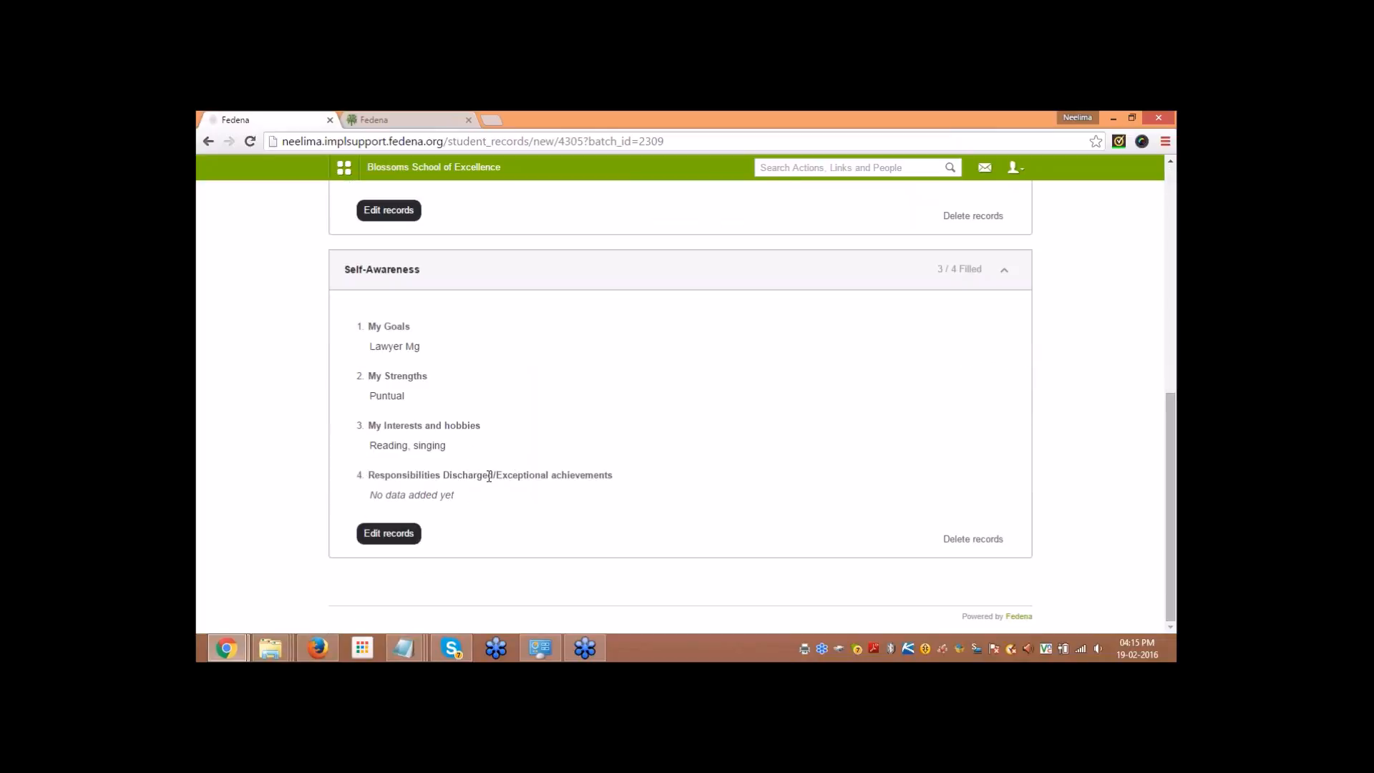
pyautogui.scroll(6, 505, 471)
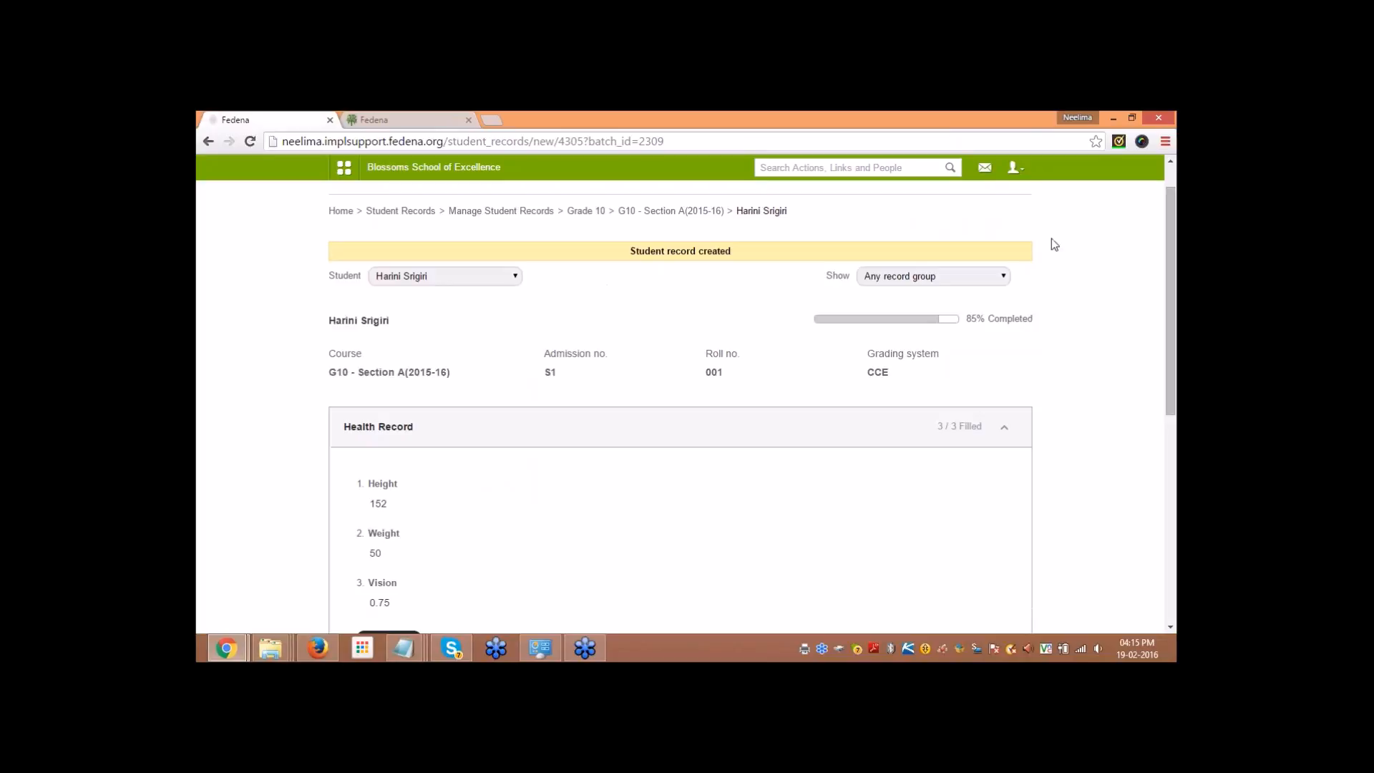
pyautogui.click(436, 277)
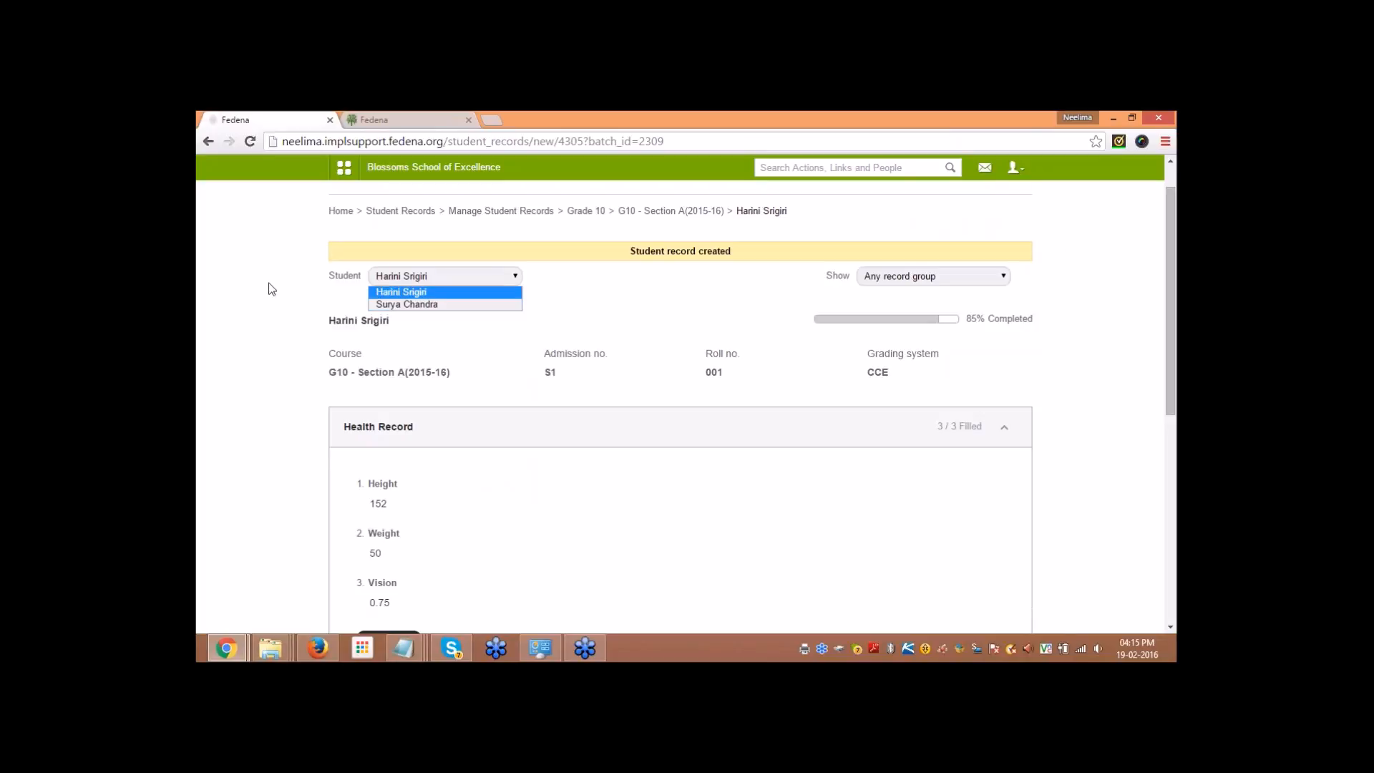
pyautogui.click(405, 304)
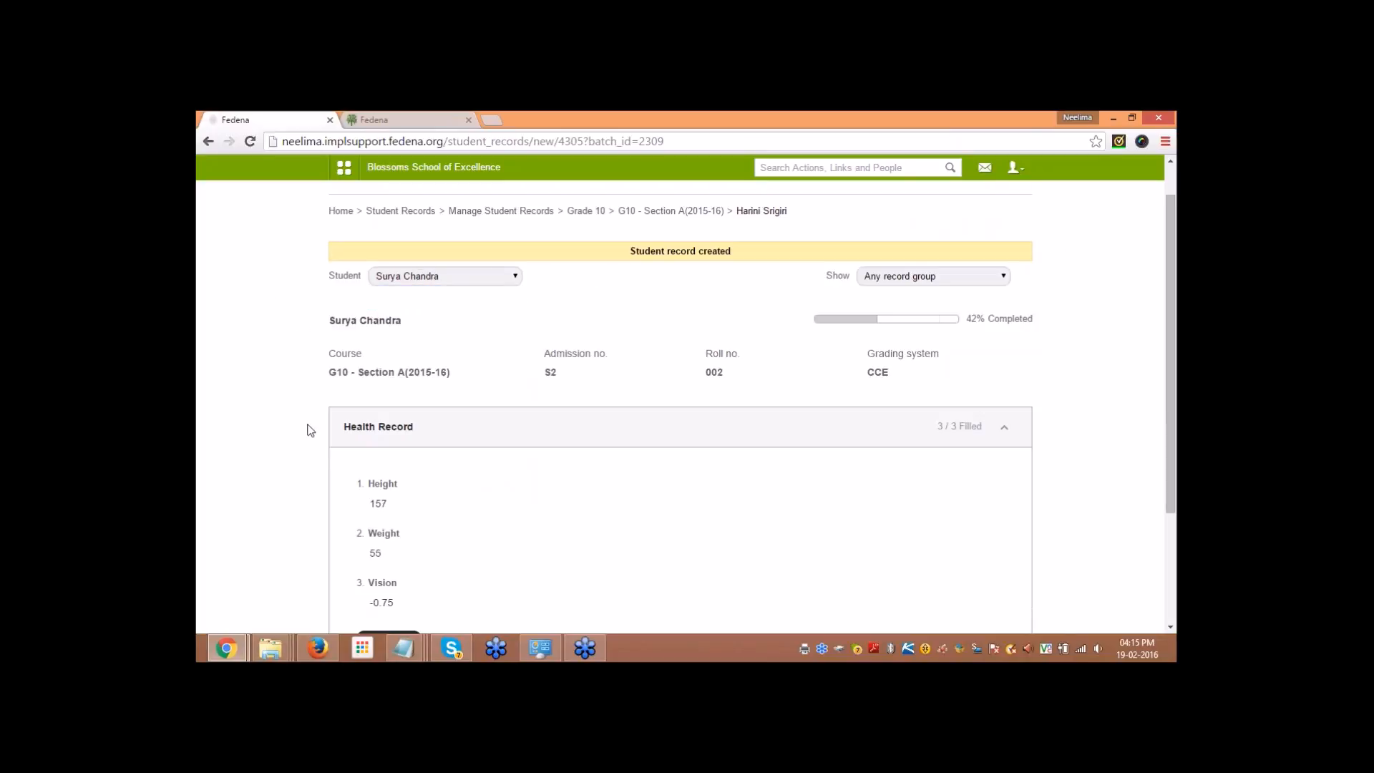
pyautogui.scroll(-3, 397, 352)
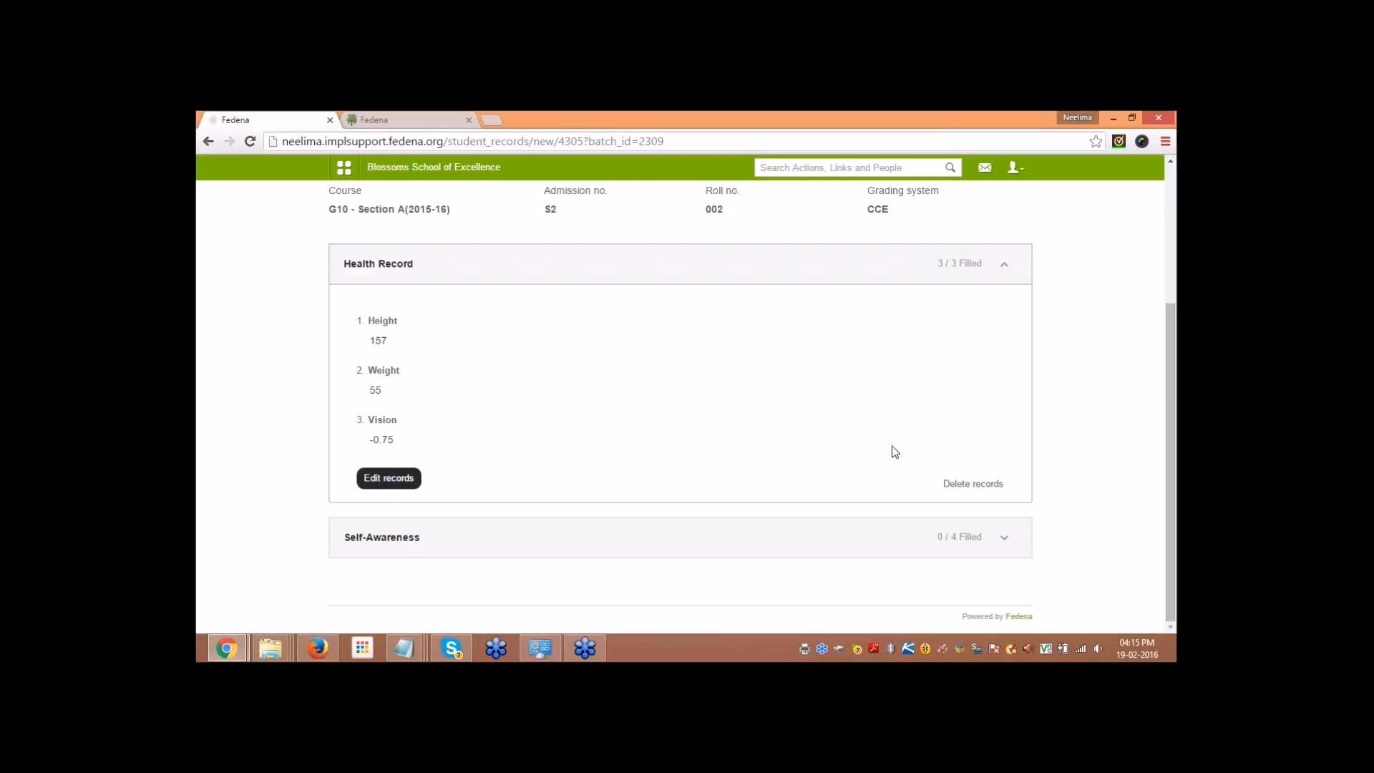
pyautogui.scroll(3, 894, 449)
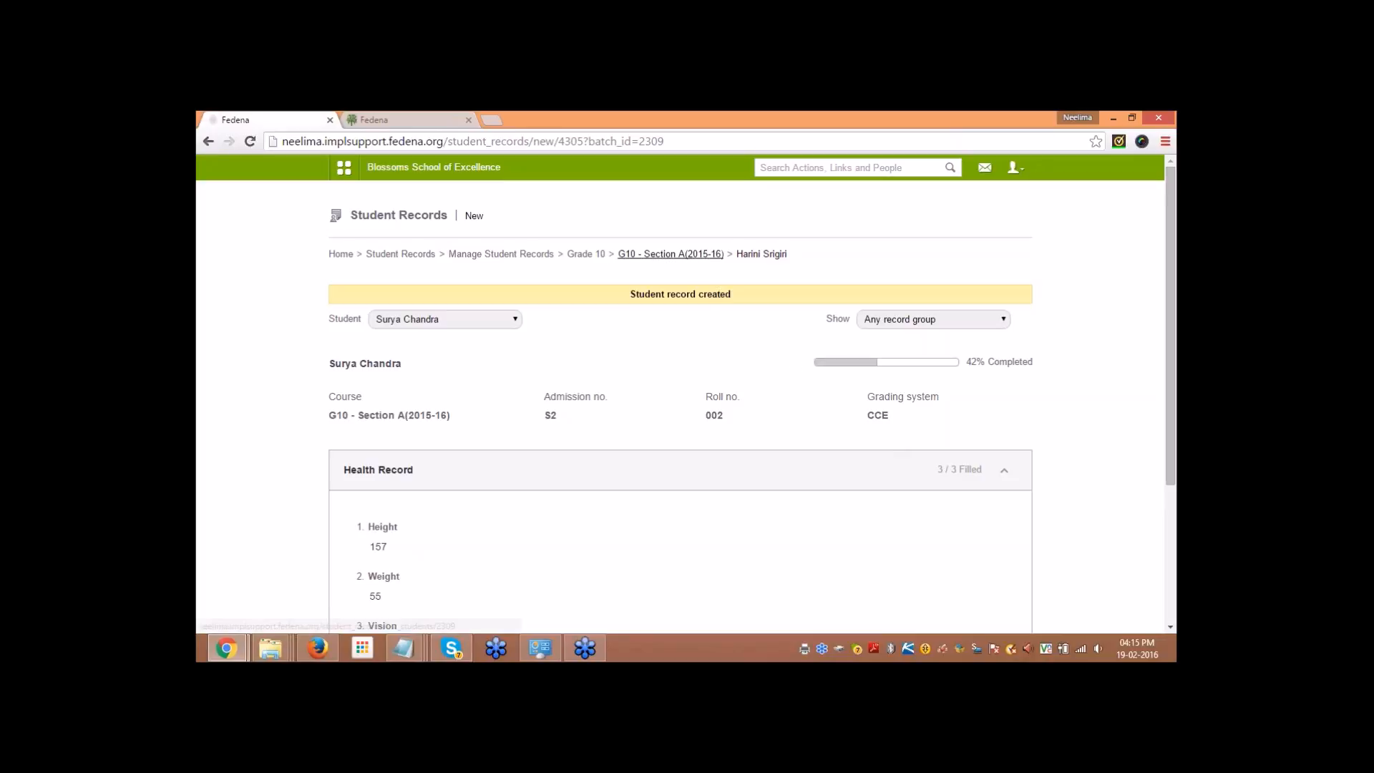
# Step: Return to the Student Records index by way of the batch's student list, Grade 10 and Manage Student Records
pyautogui.click(669, 256)
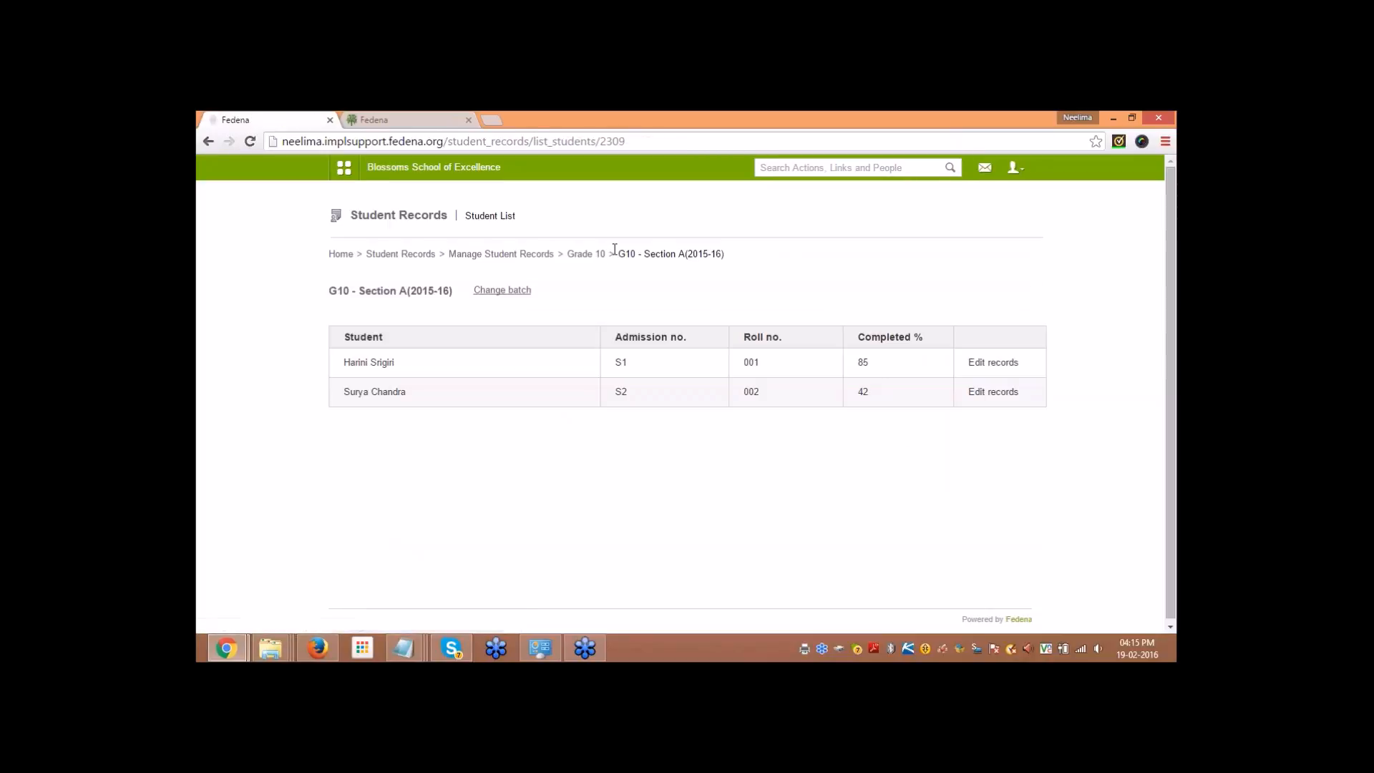
pyautogui.click(583, 255)
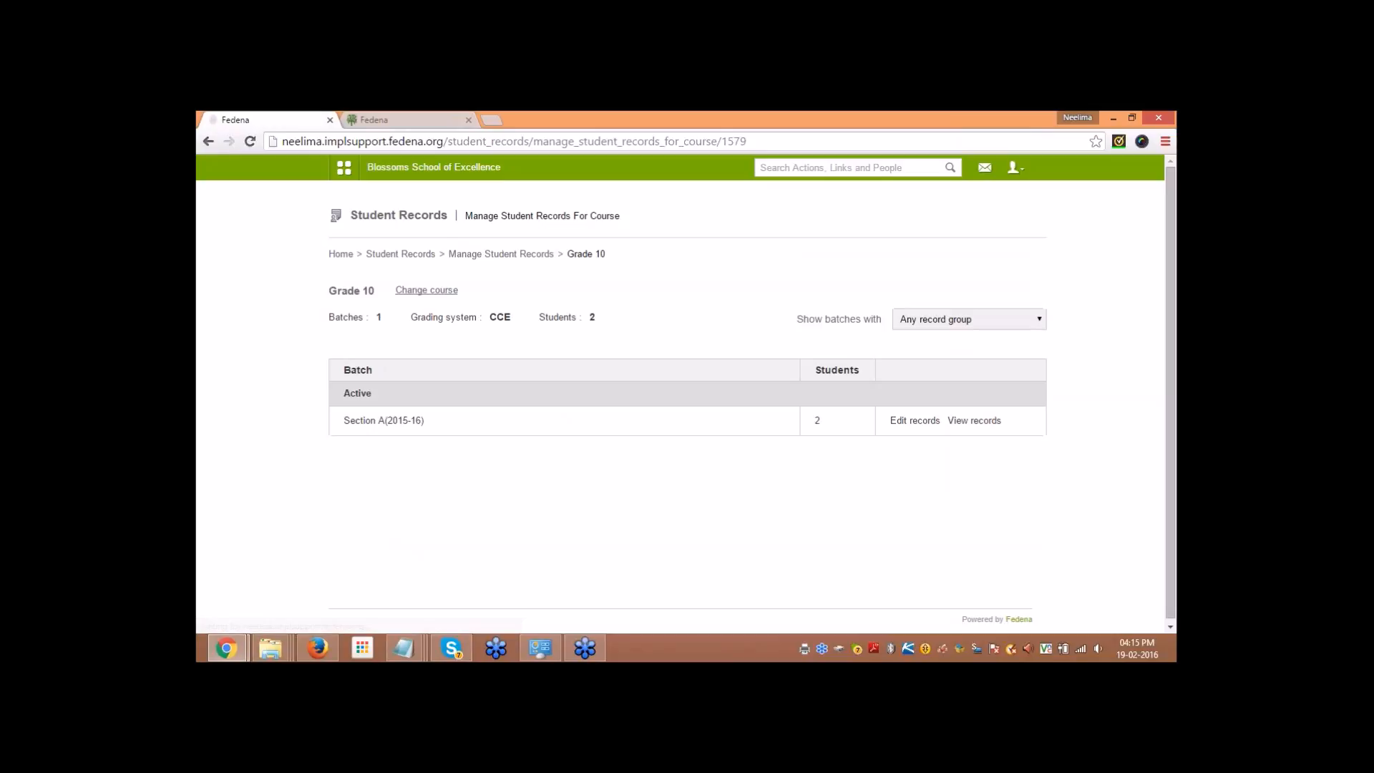
pyautogui.click(501, 254)
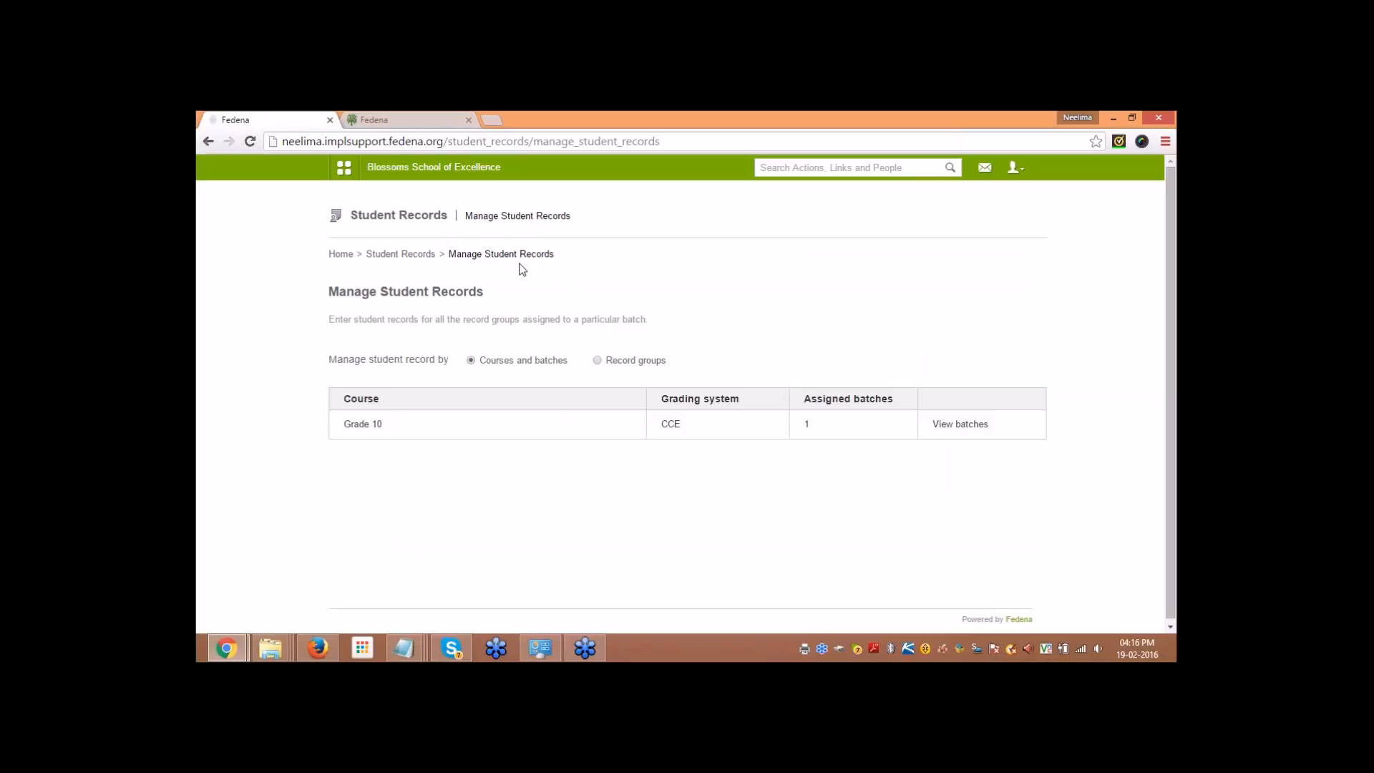
pyautogui.click(414, 256)
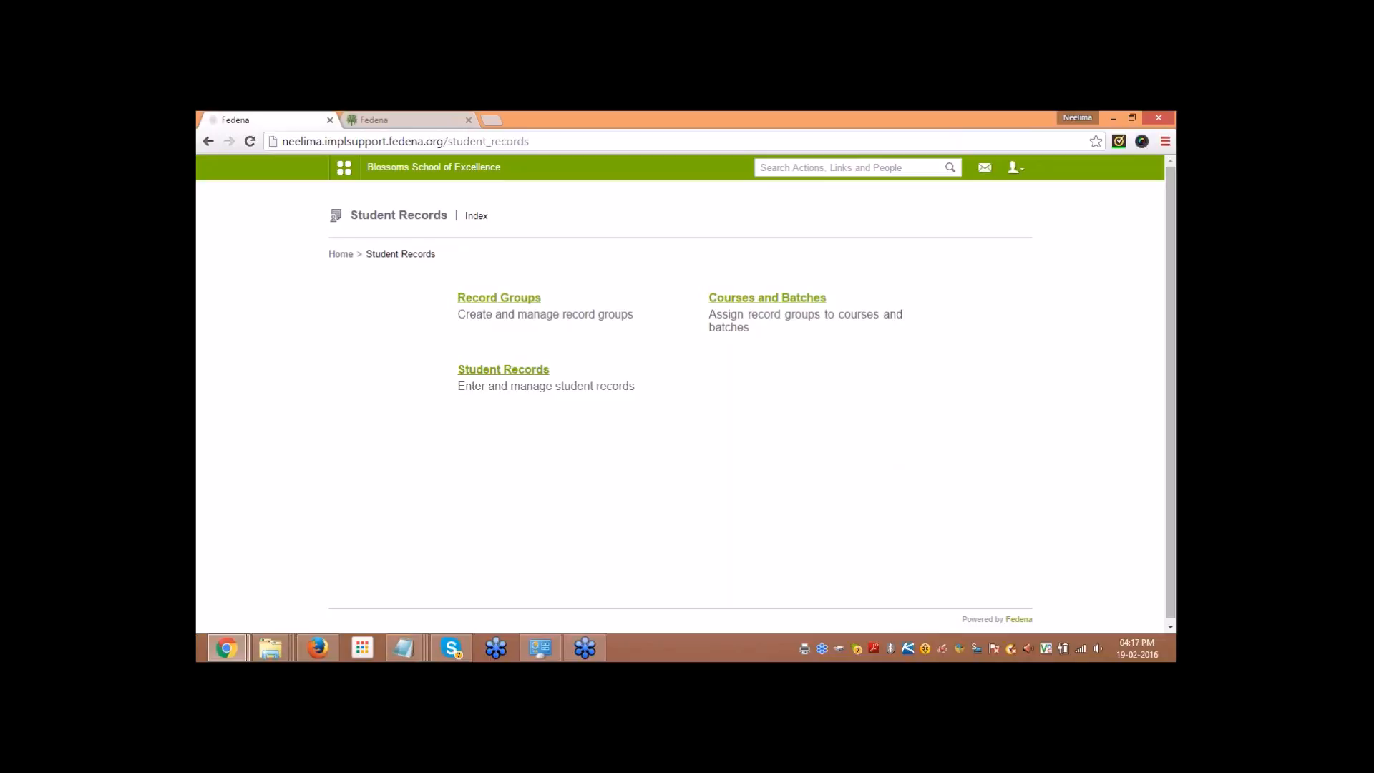
# Step: Open a new record form in the Health Record group, view the available input methods and return to the Student Records index
pyautogui.click(509, 299)
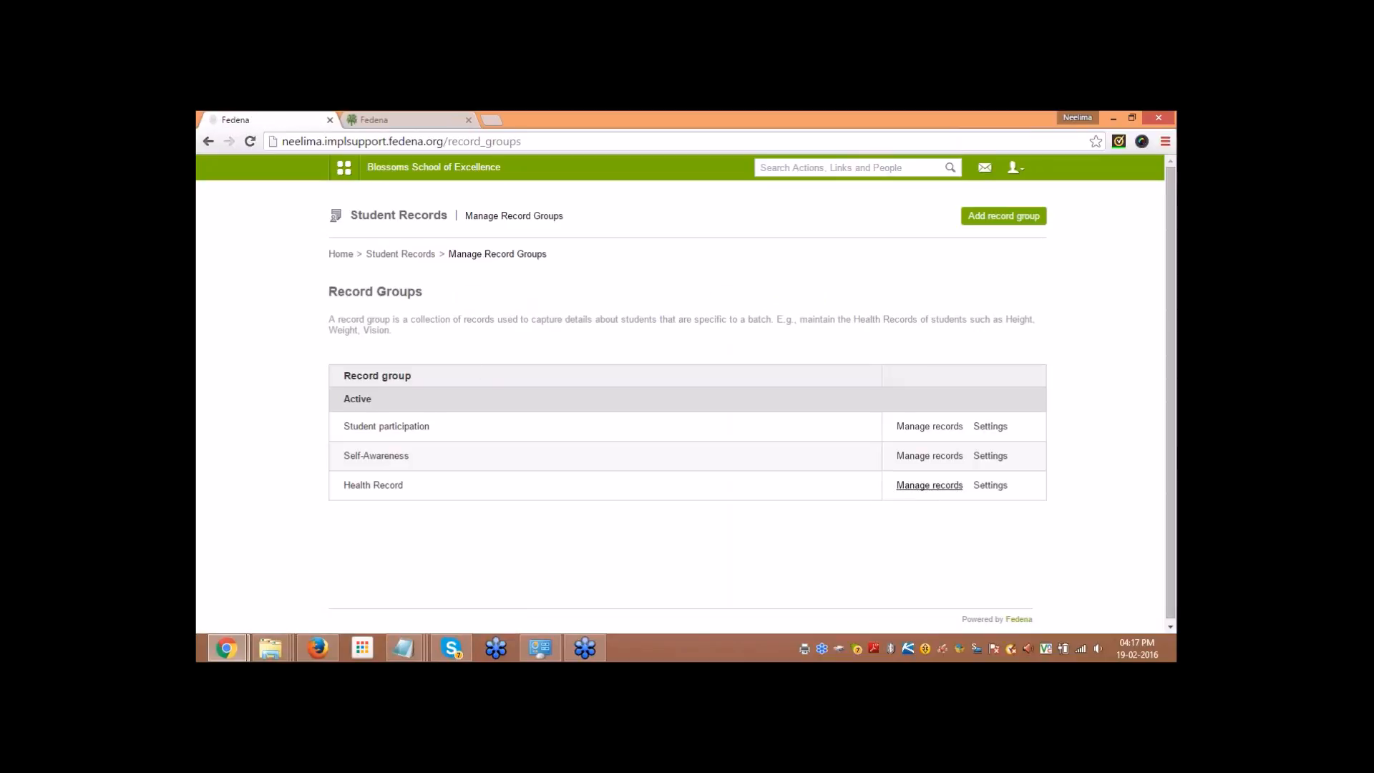
pyautogui.click(932, 486)
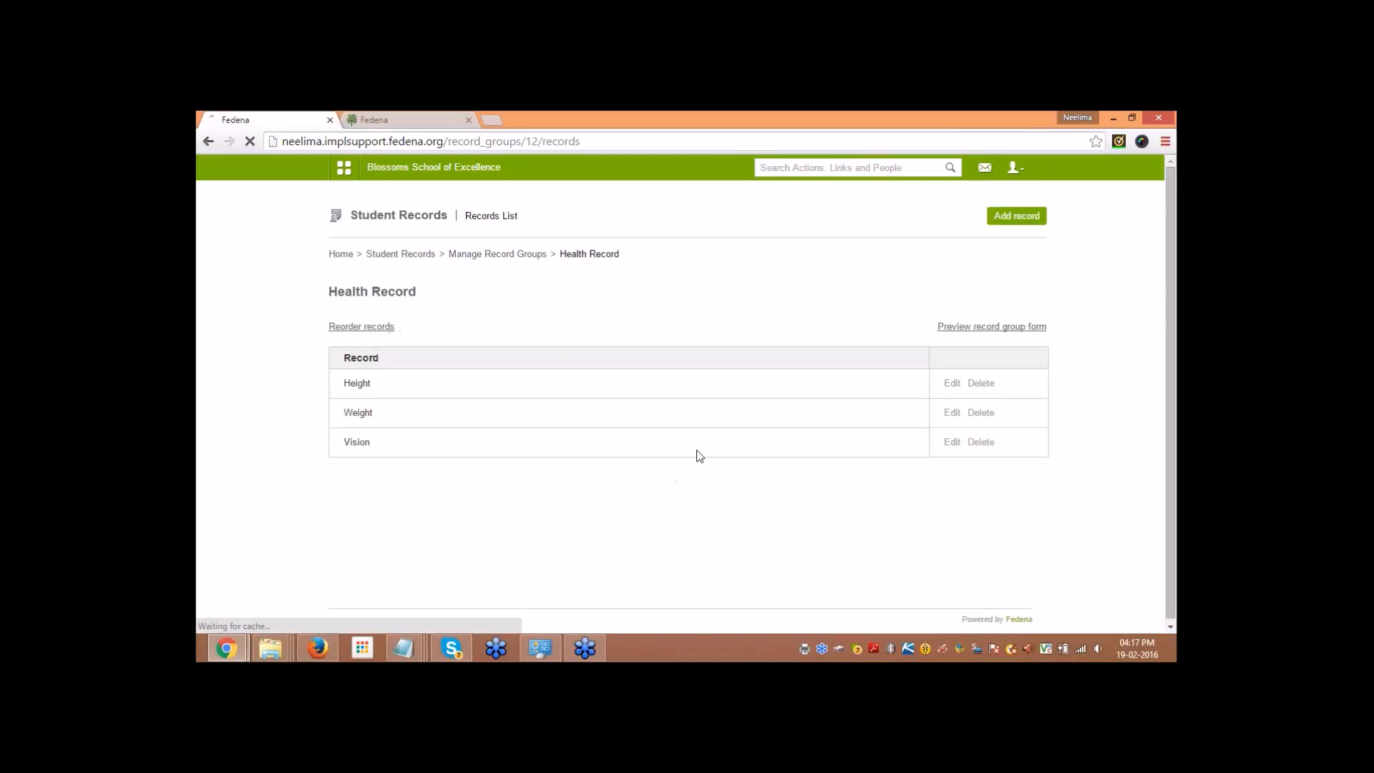
pyautogui.click(1003, 218)
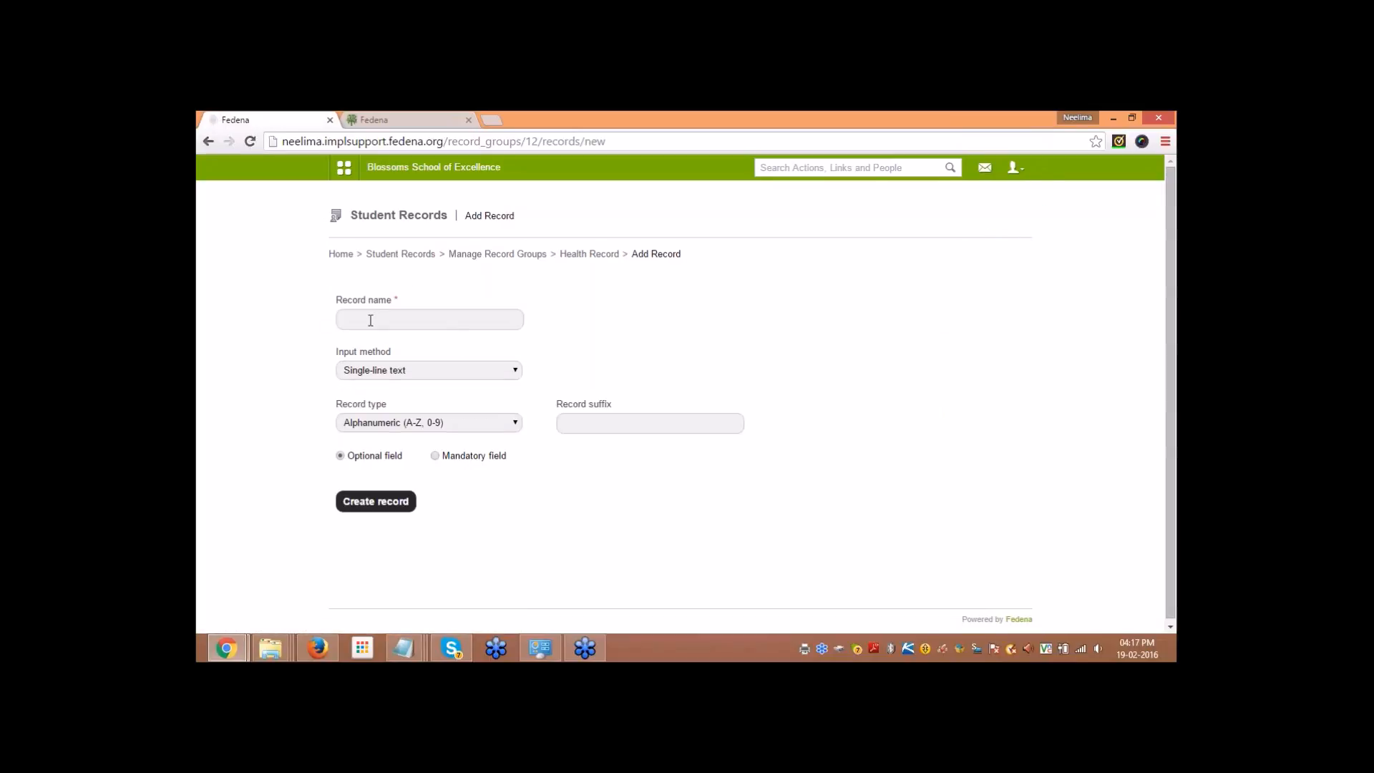
pyautogui.click(436, 366)
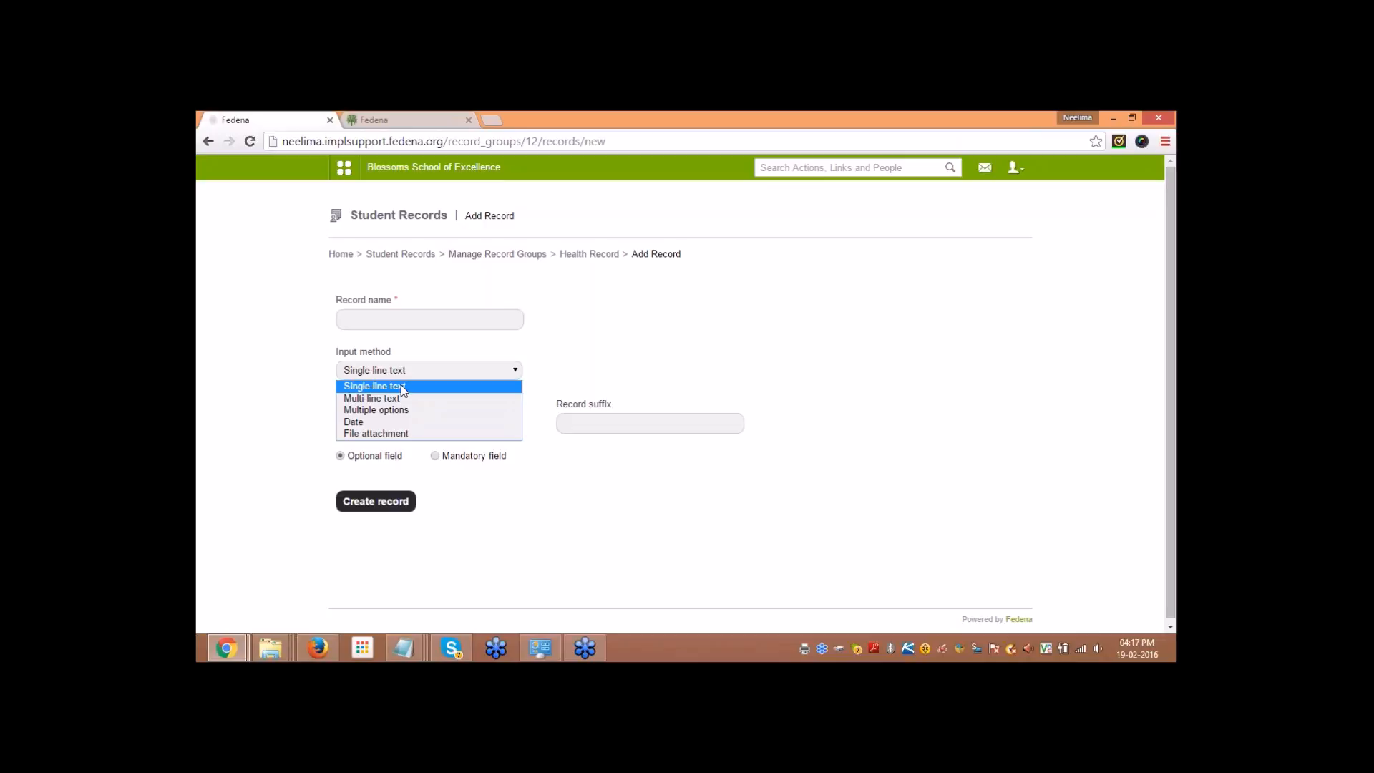
pyautogui.click(242, 408)
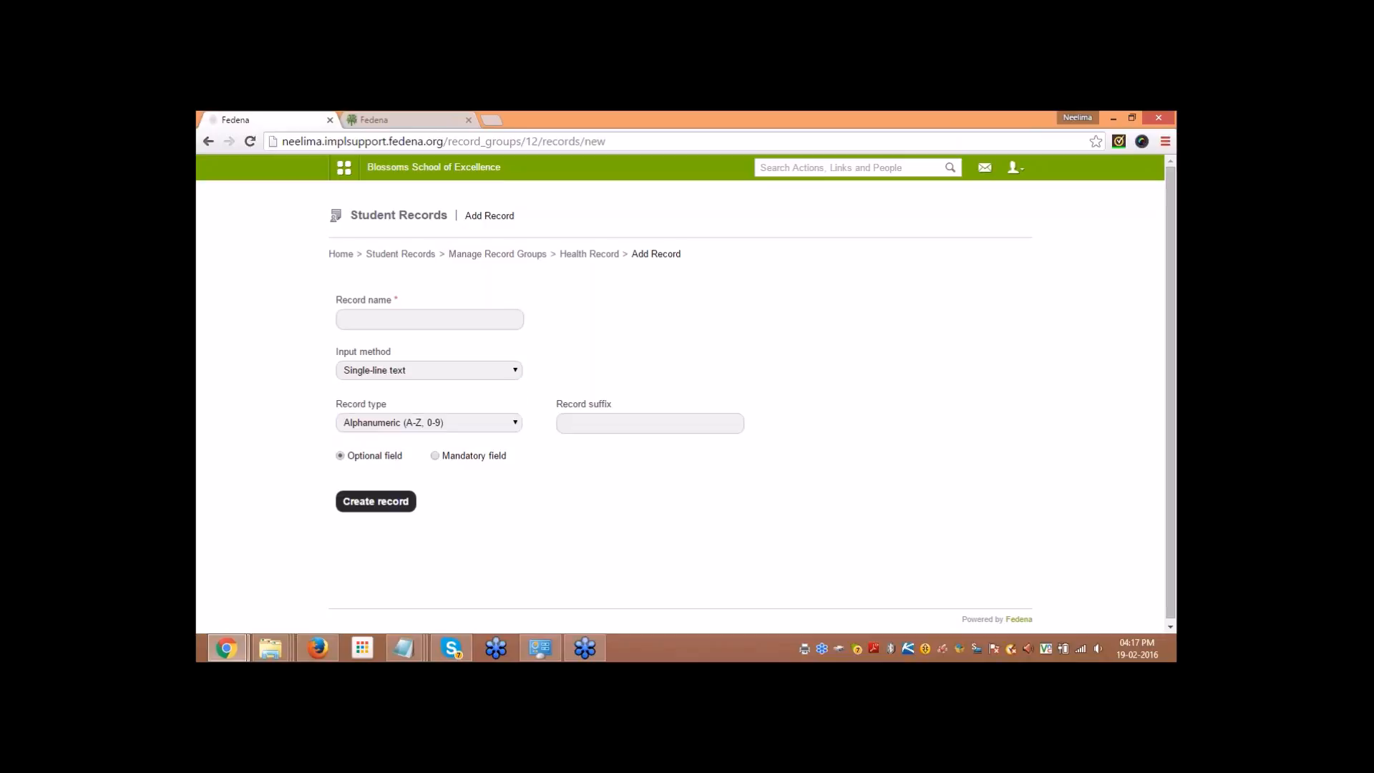
pyautogui.click(402, 256)
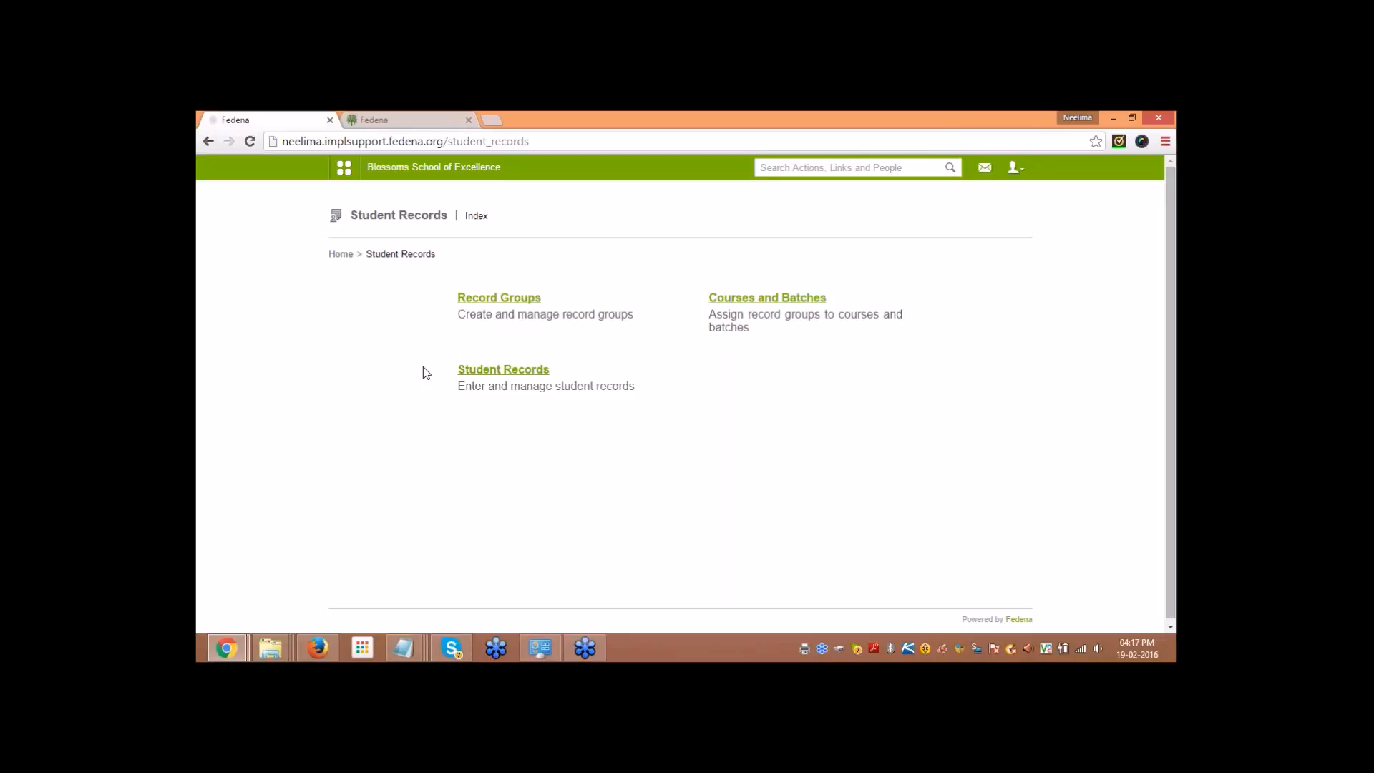
# Step: Open the Examination module's grading level settings and view the grades for batch G10 - Section A(2015-16)
pyautogui.click(343, 168)
pyautogui.click(439, 202)
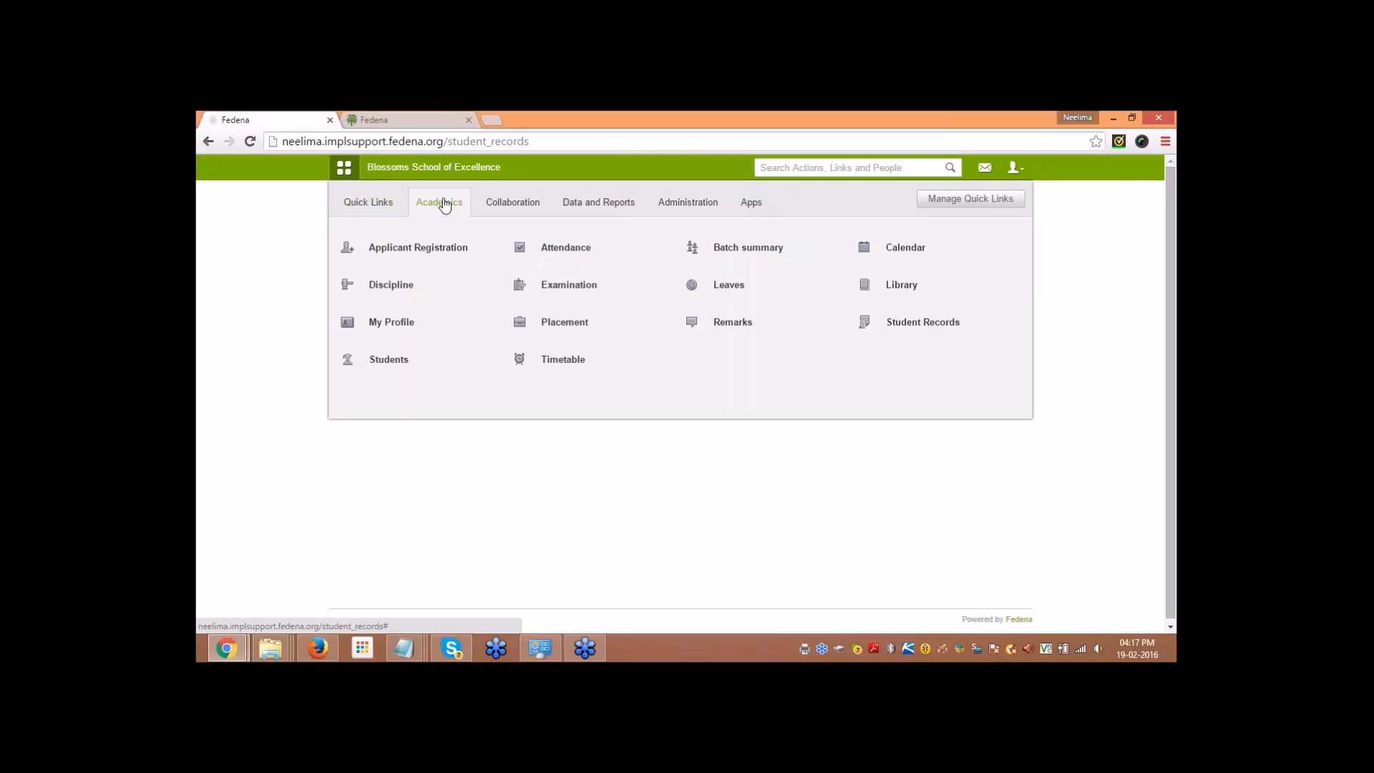
pyautogui.moveTo(565, 246)
pyautogui.click(569, 285)
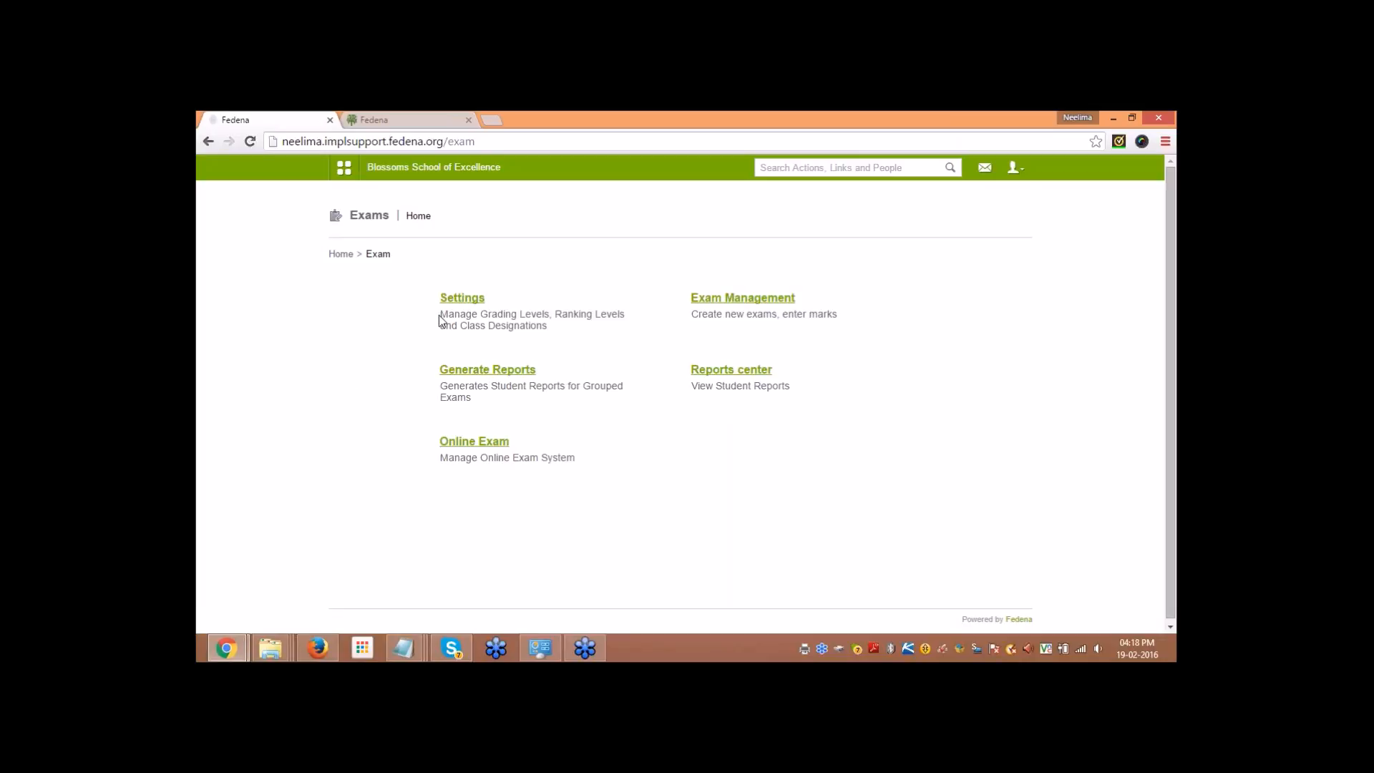
pyautogui.click(465, 301)
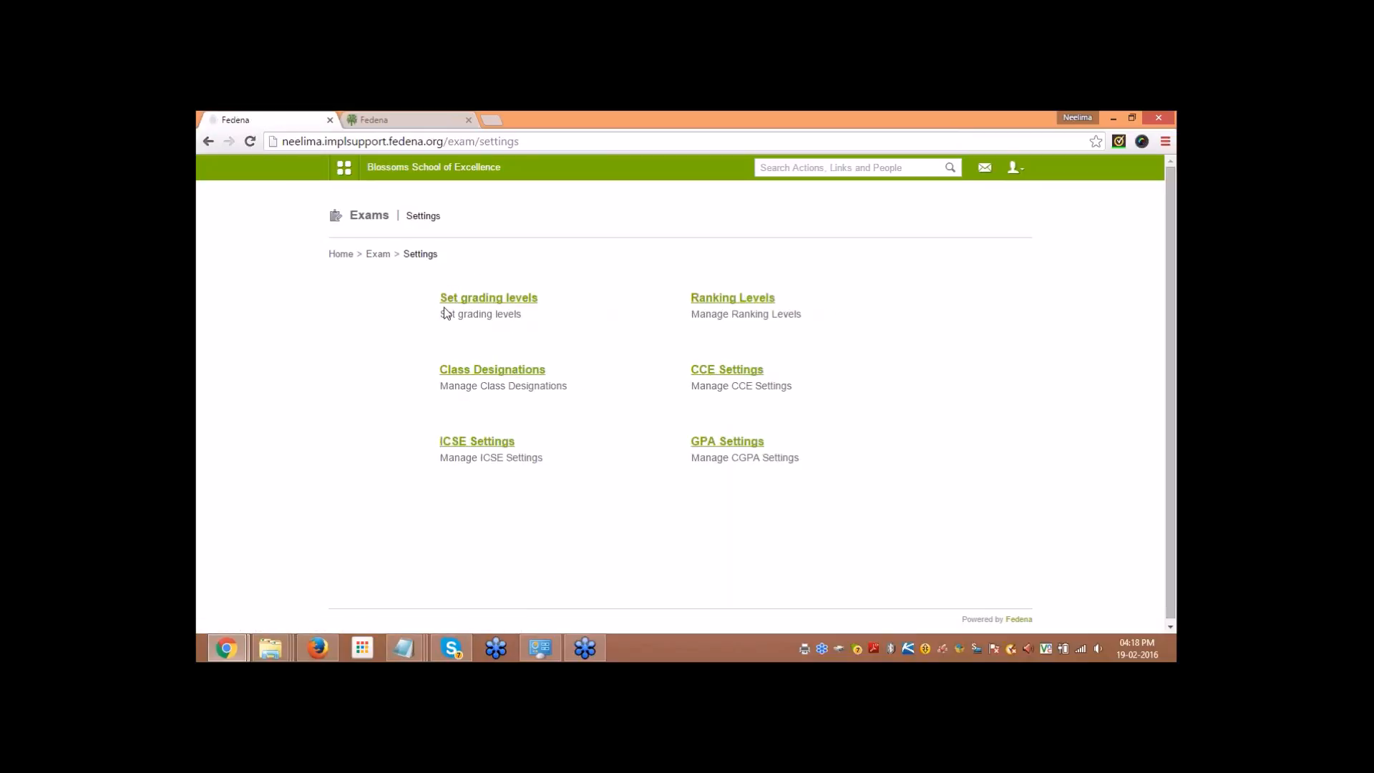
pyautogui.click(447, 298)
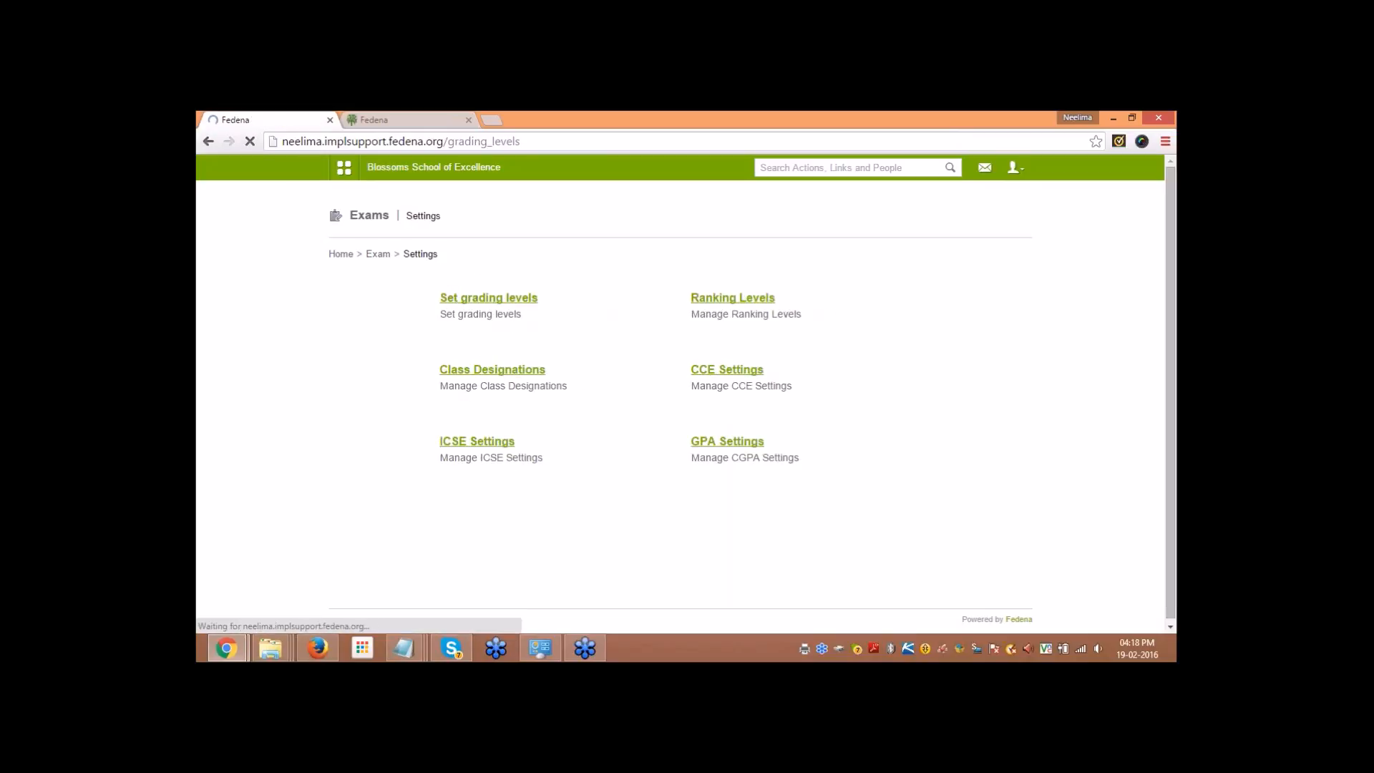
pyautogui.click(451, 299)
pyautogui.click(526, 326)
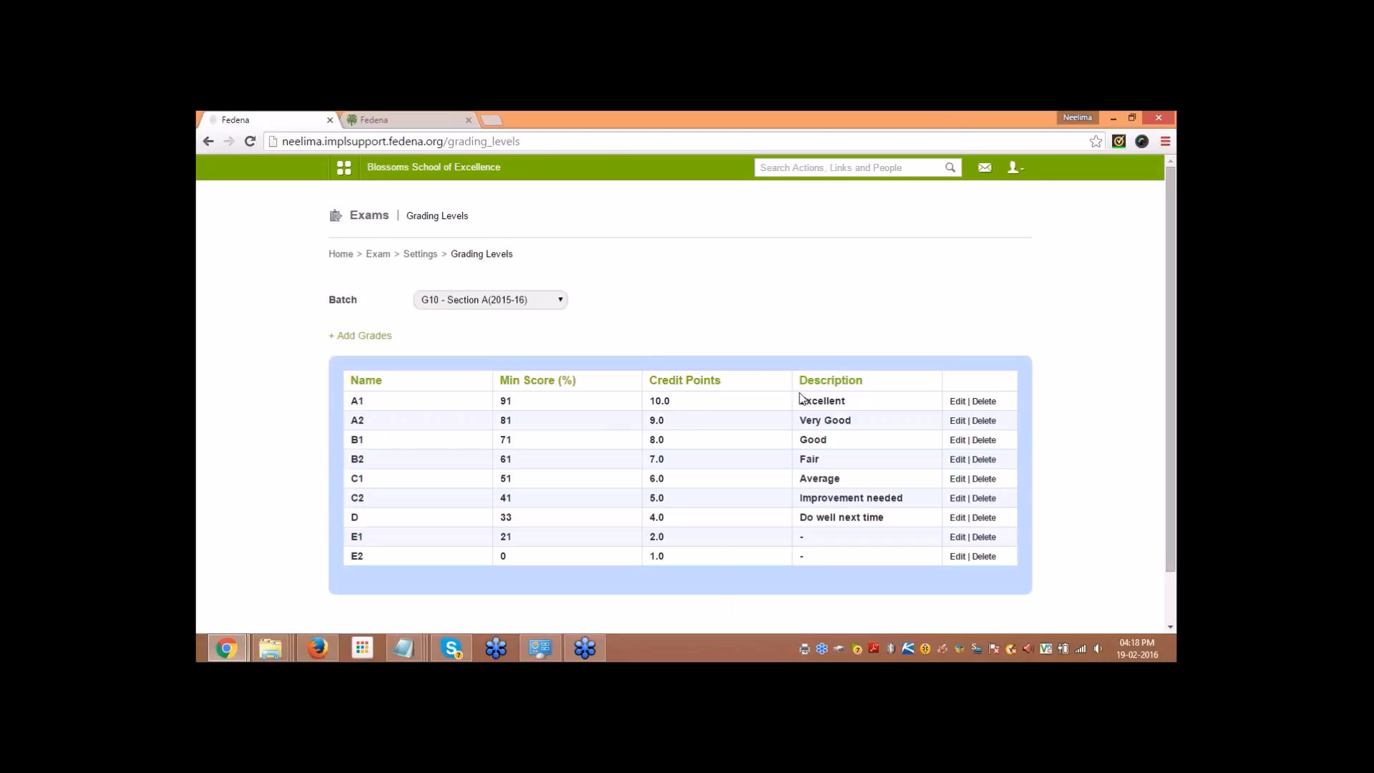
# Step: Look at the Basic Settings under the exam's CCE Settings and open the list of Co-Scholastic Items
pyautogui.click(403, 257)
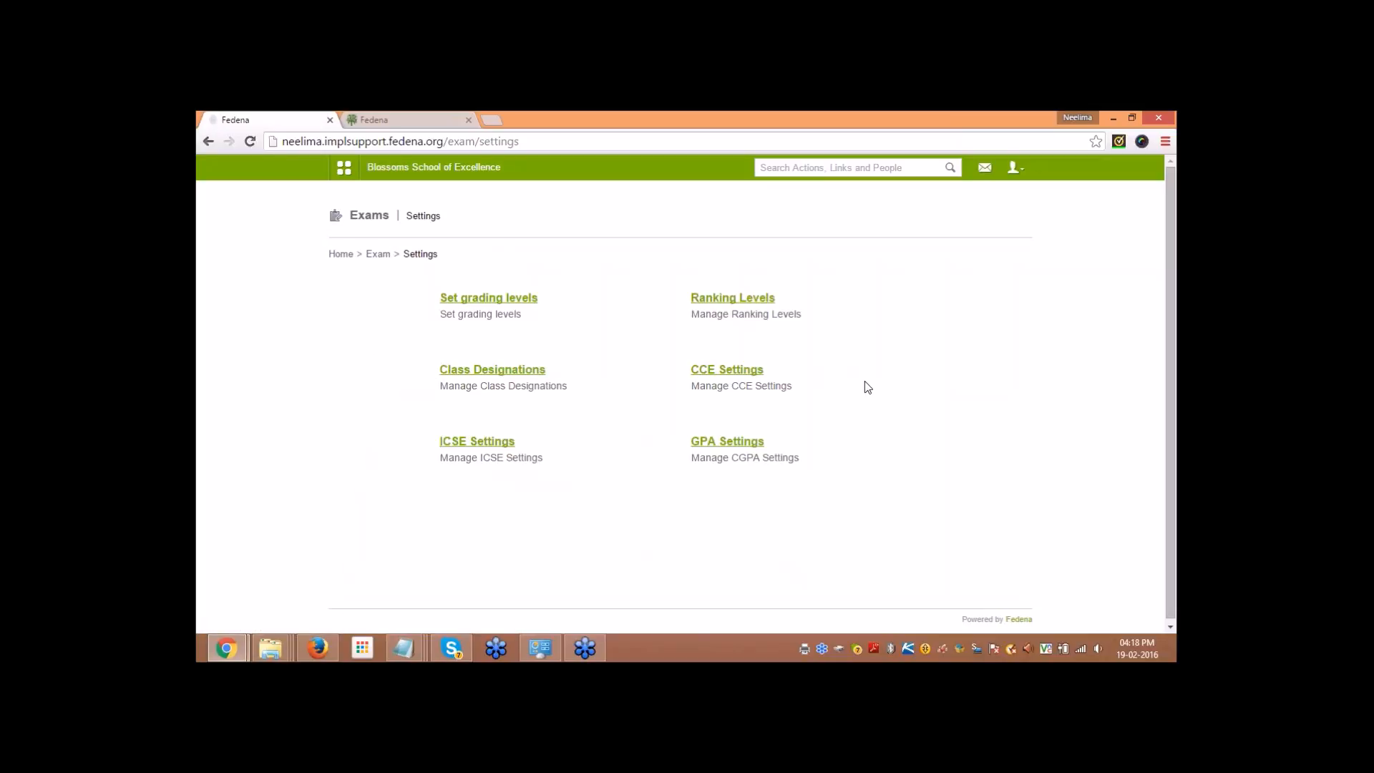
pyautogui.click(729, 372)
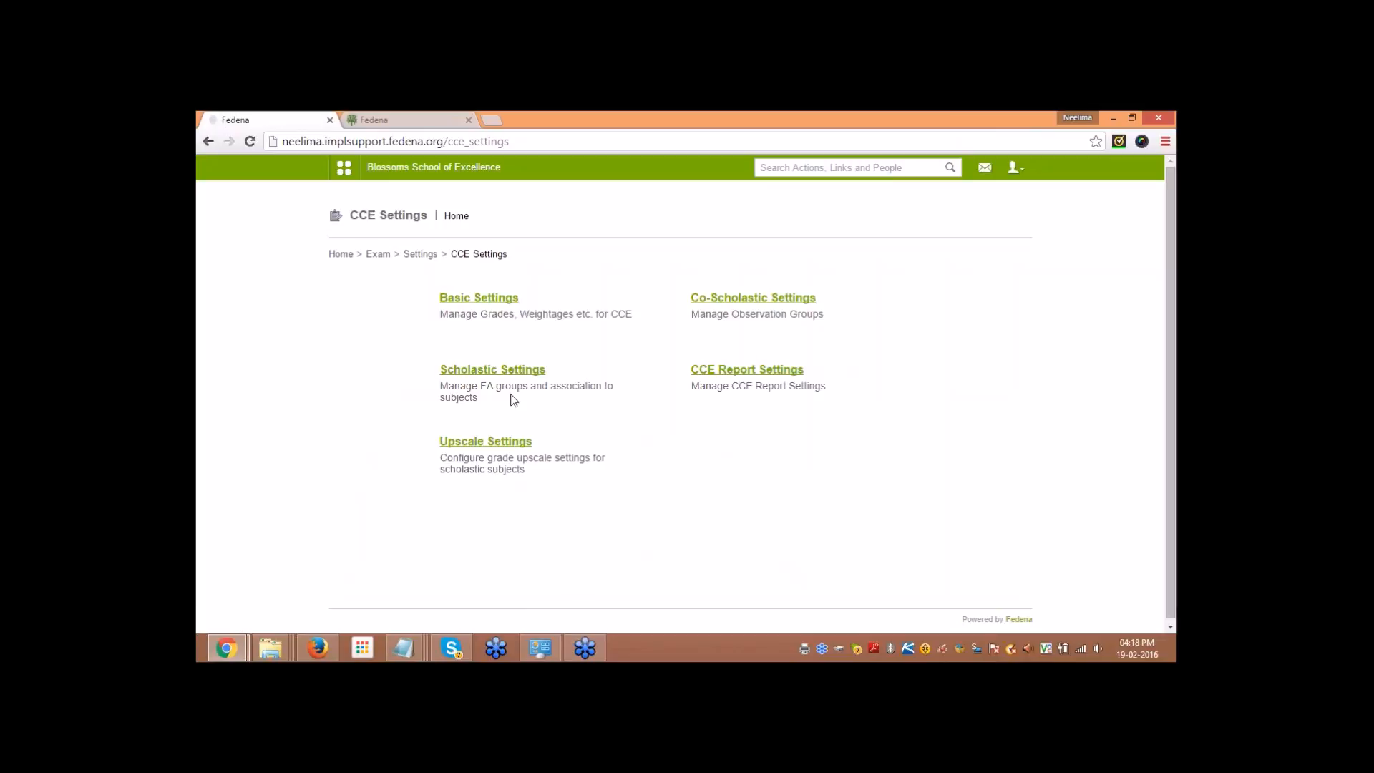
pyautogui.click(472, 299)
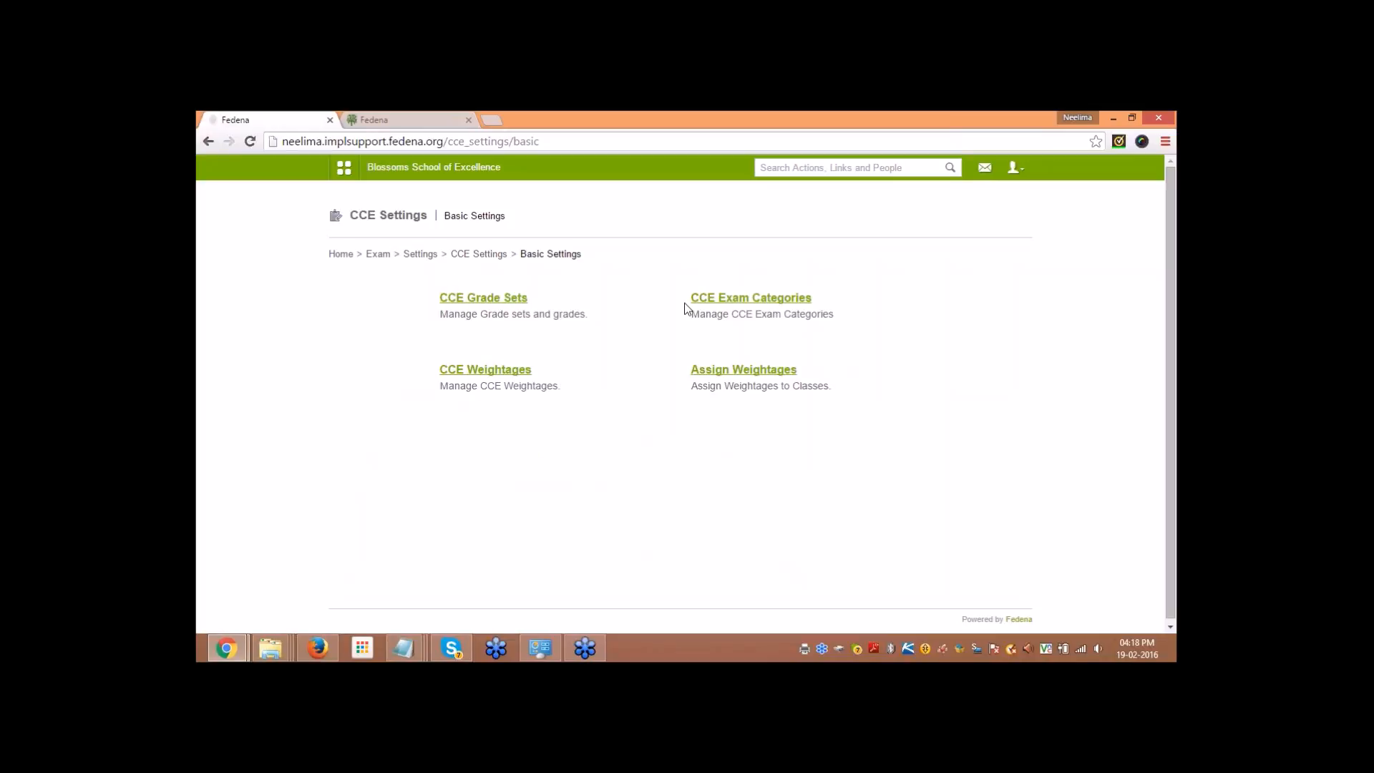
pyautogui.click(478, 254)
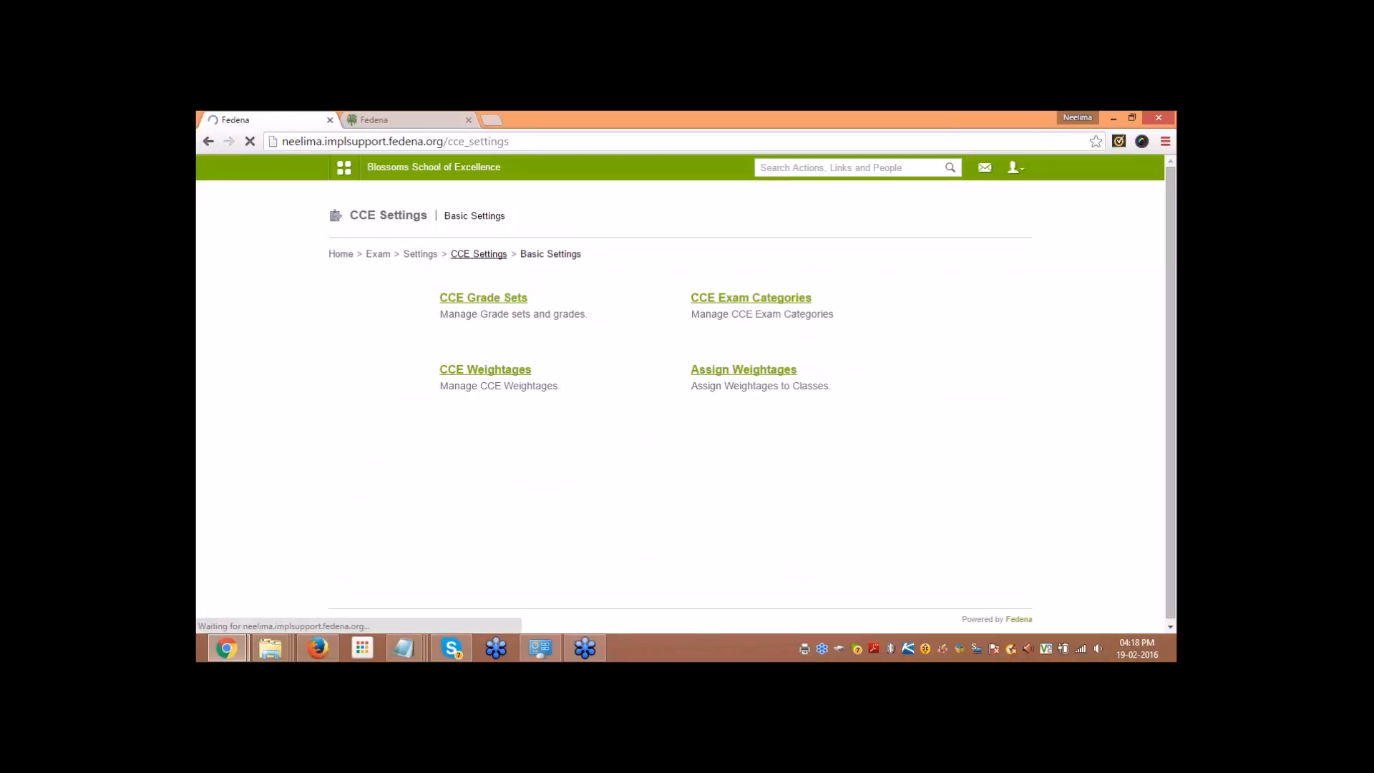
pyautogui.click(742, 299)
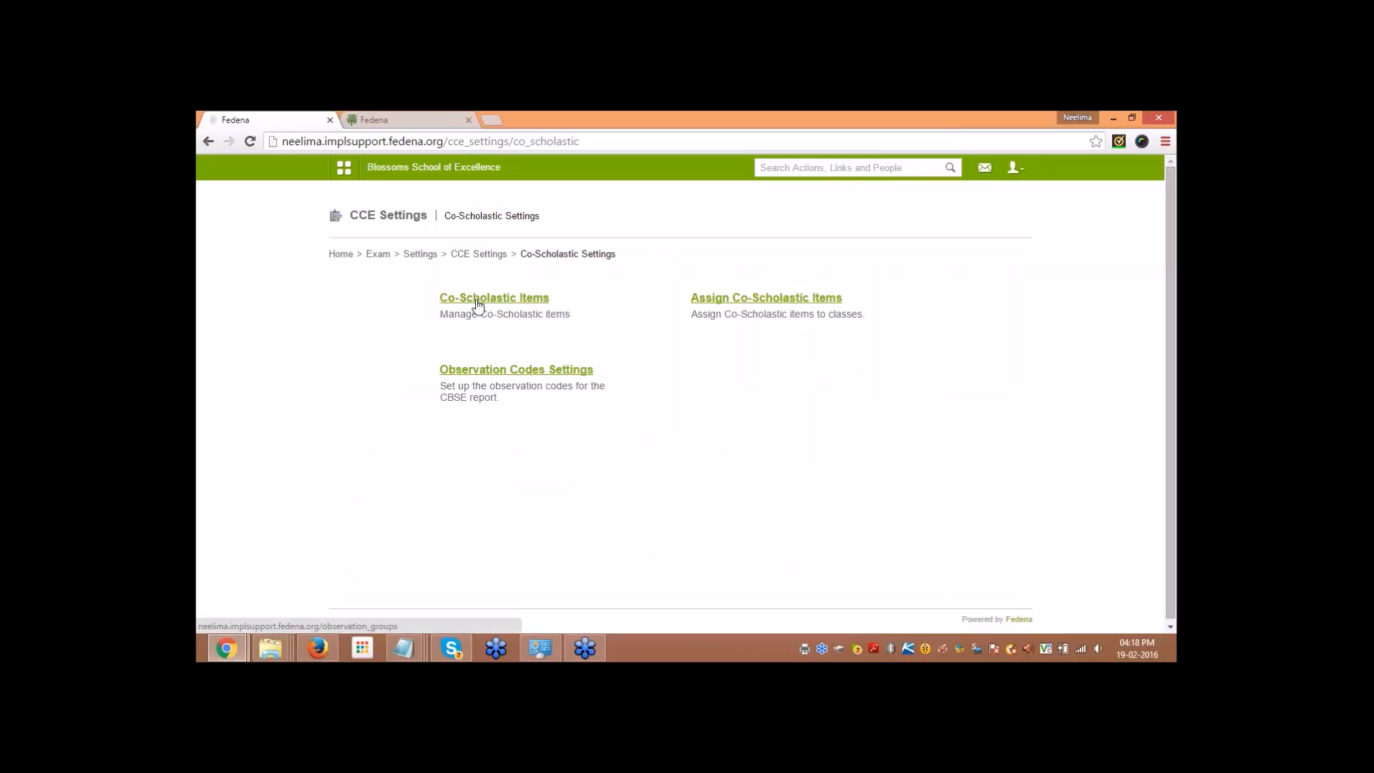
pyautogui.click(478, 304)
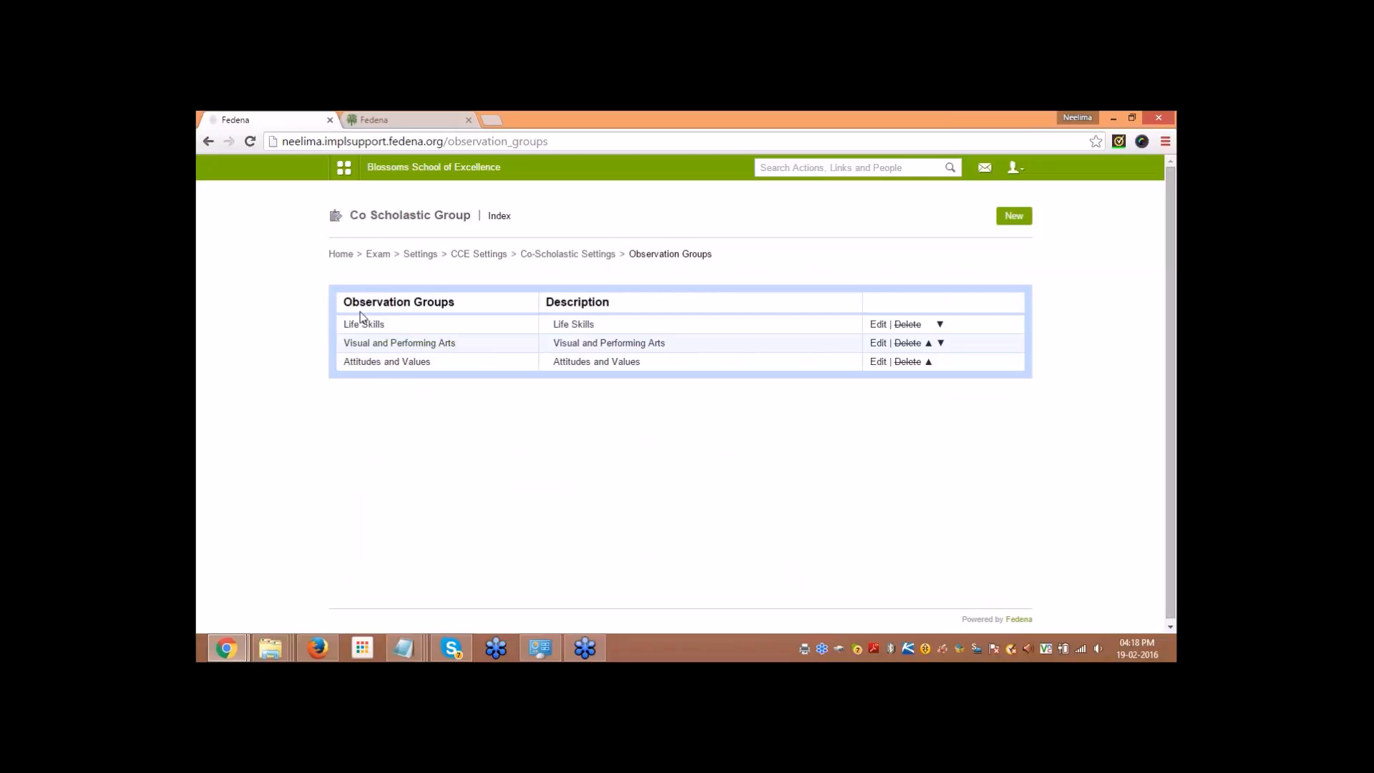
# Step: Look at the edit form of the Life Skills co-scholastic group, including its descriptive indicator count, and close it without updating
pyautogui.click(878, 324)
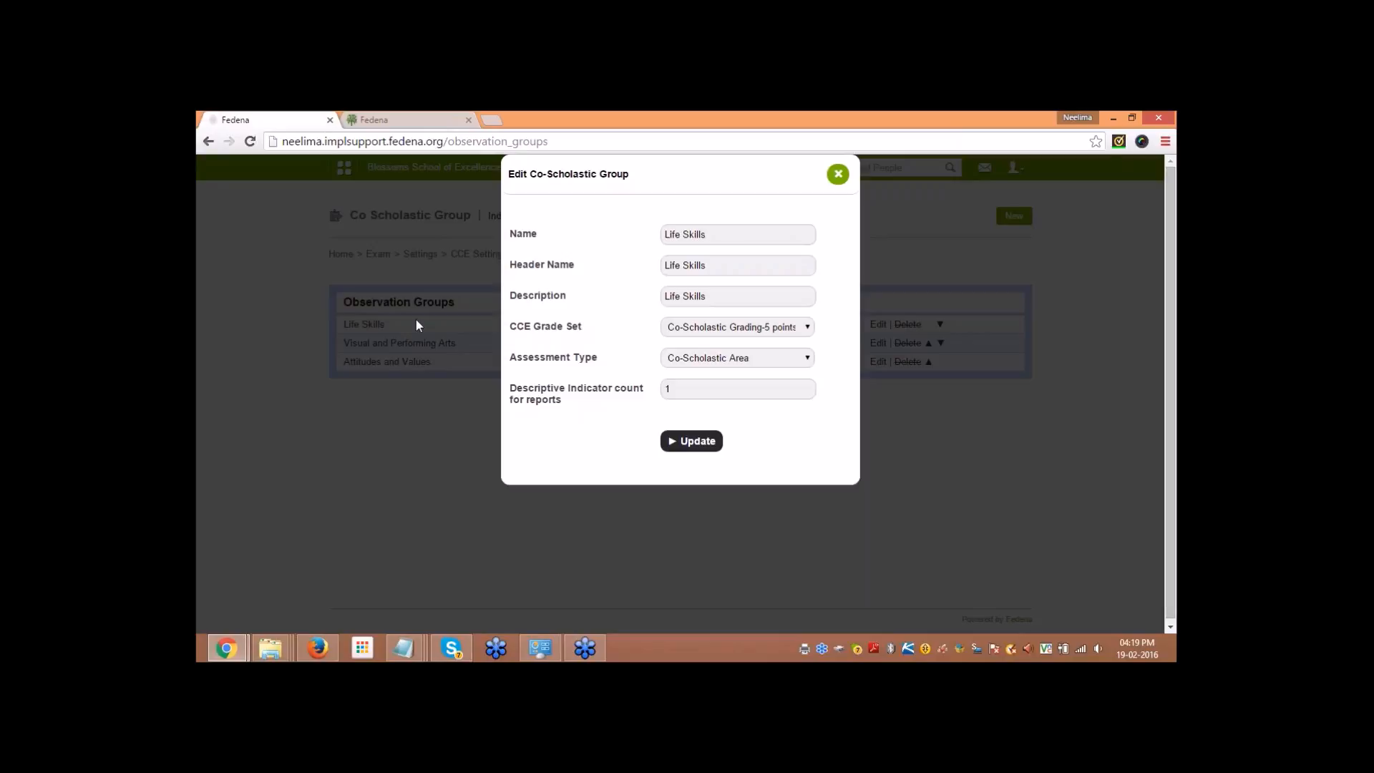
pyautogui.click(1164, 143)
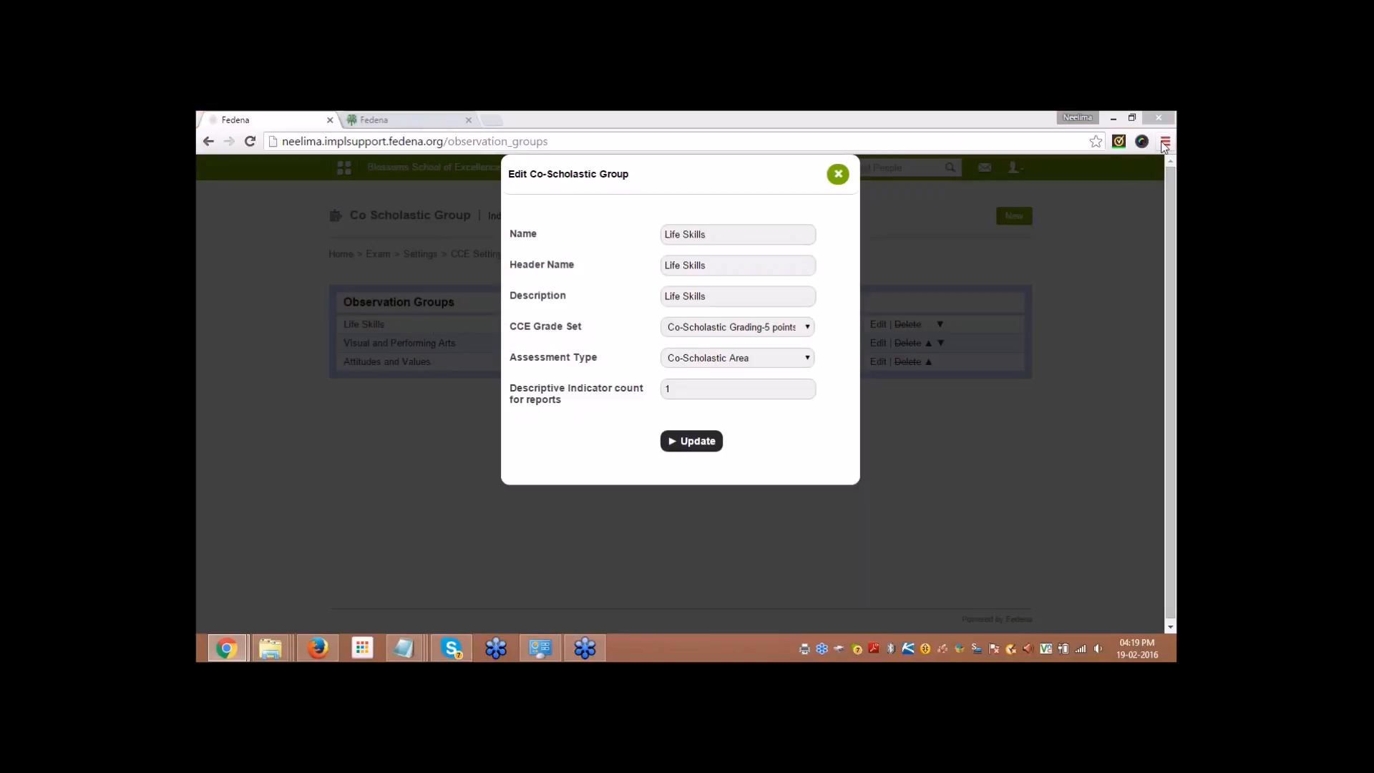
pyautogui.click(967, 149)
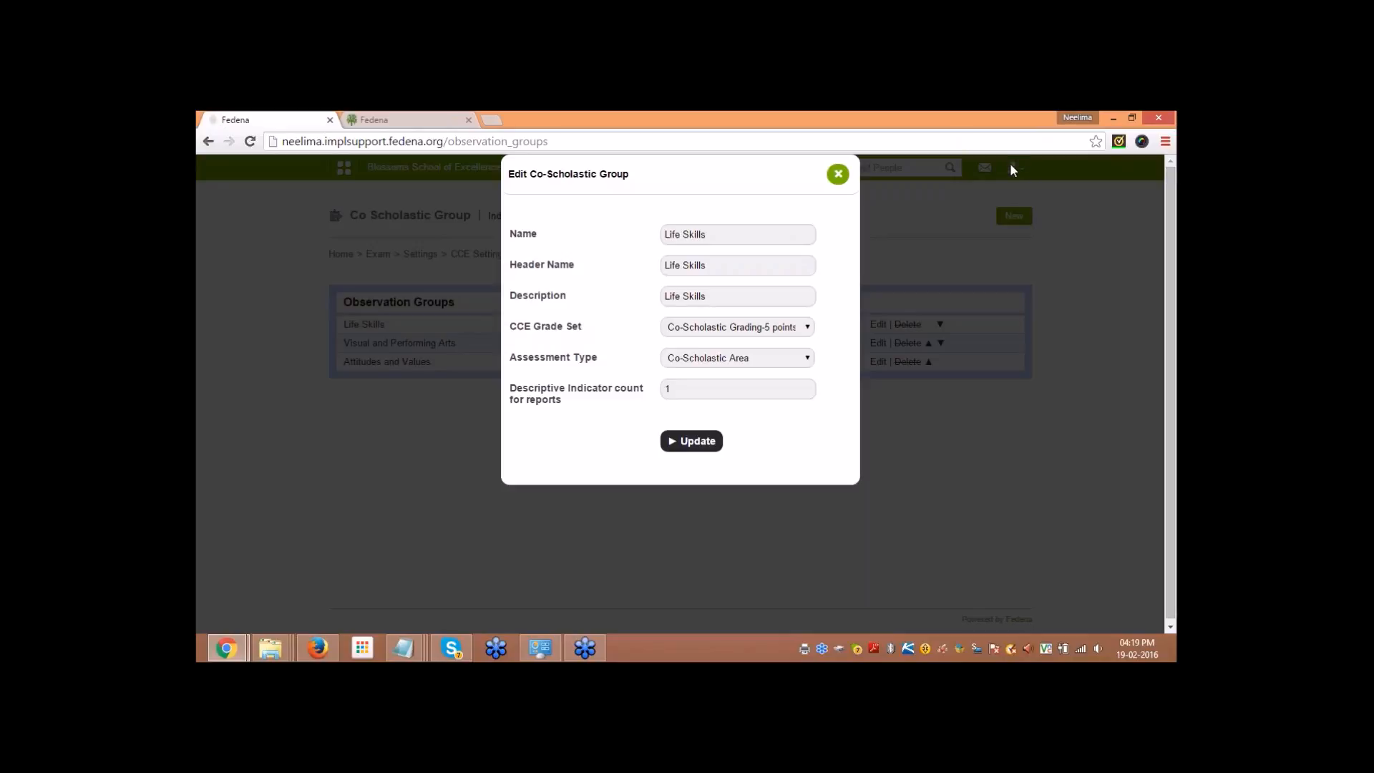
pyautogui.moveTo(673, 389); pyautogui.dragTo(658, 388)
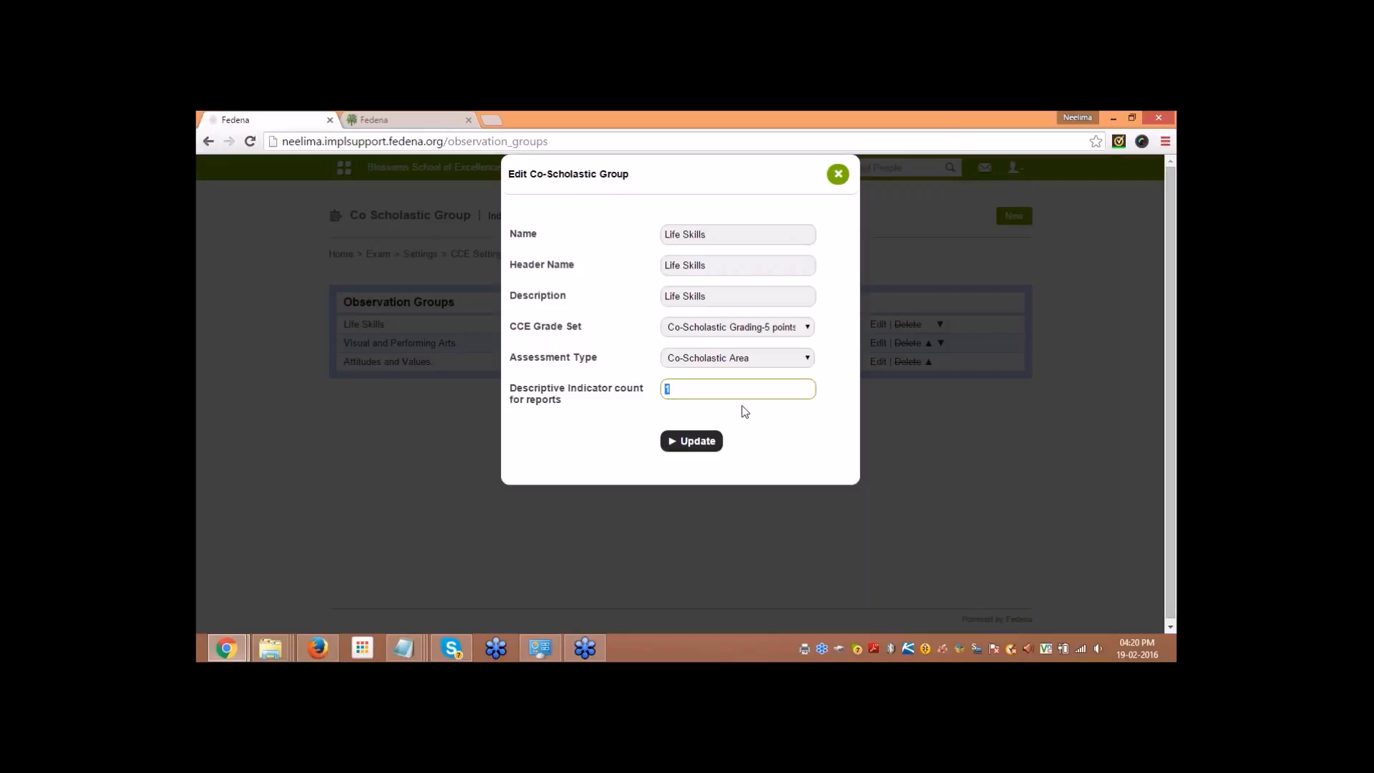
pyautogui.click(839, 172)
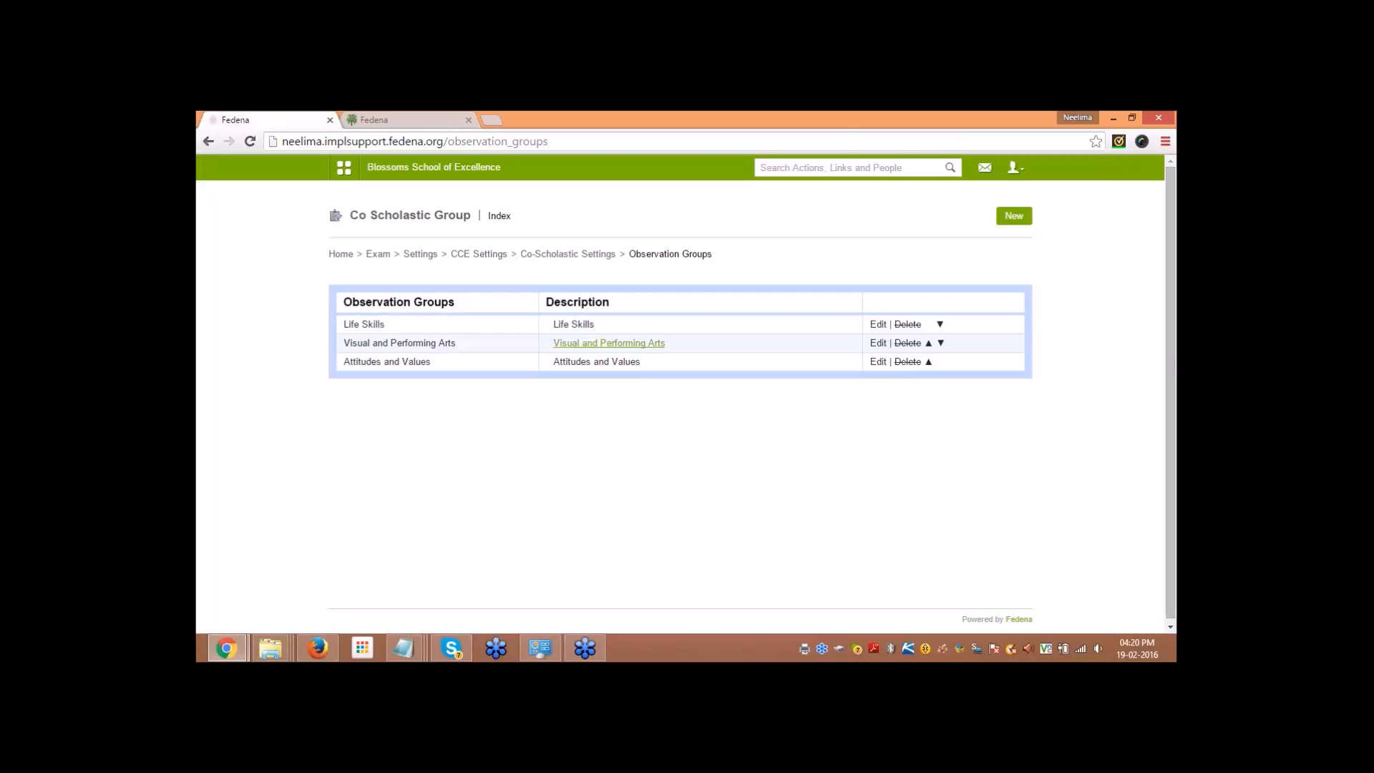
# Step: Check the observation codes for Grade 10 in the Co-Scholastic Settings' Observation Codes Settings and save them
pyautogui.click(558, 256)
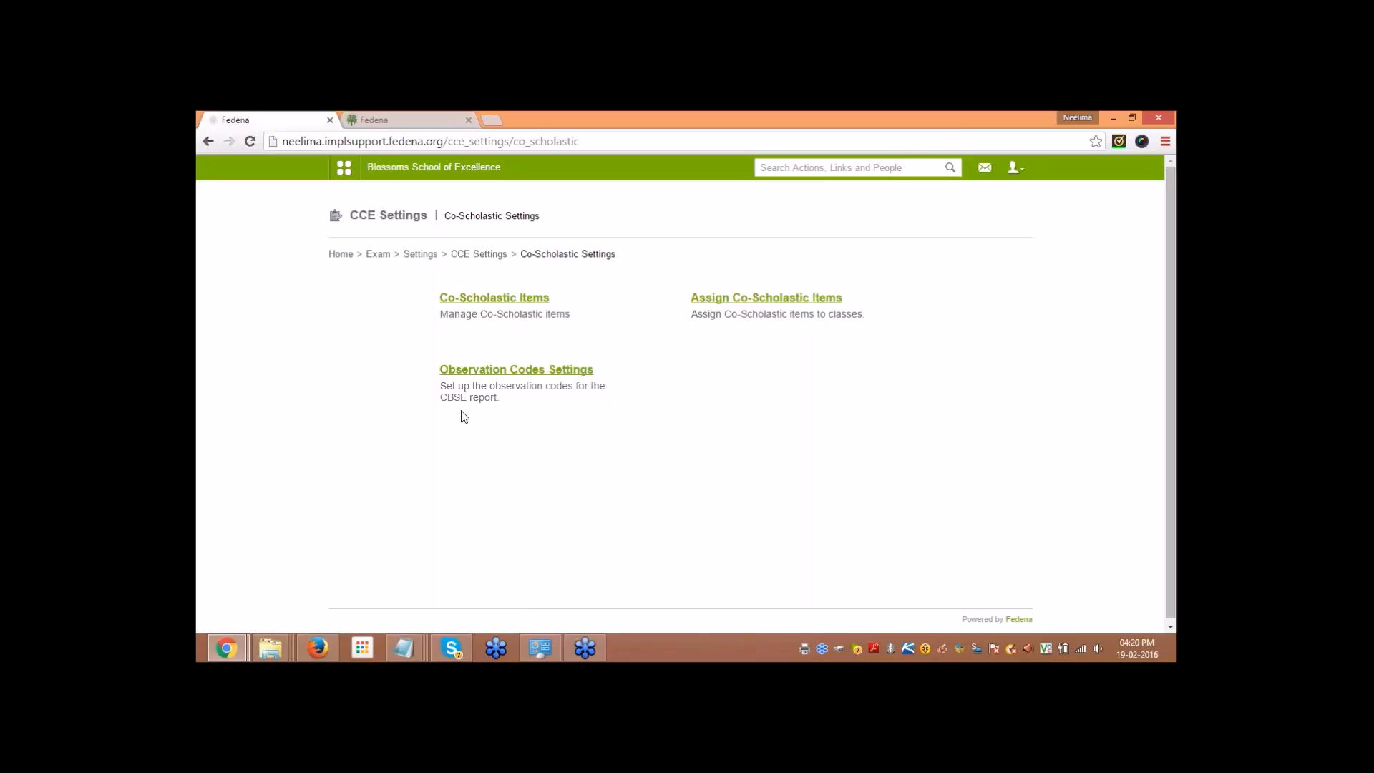
pyautogui.click(501, 370)
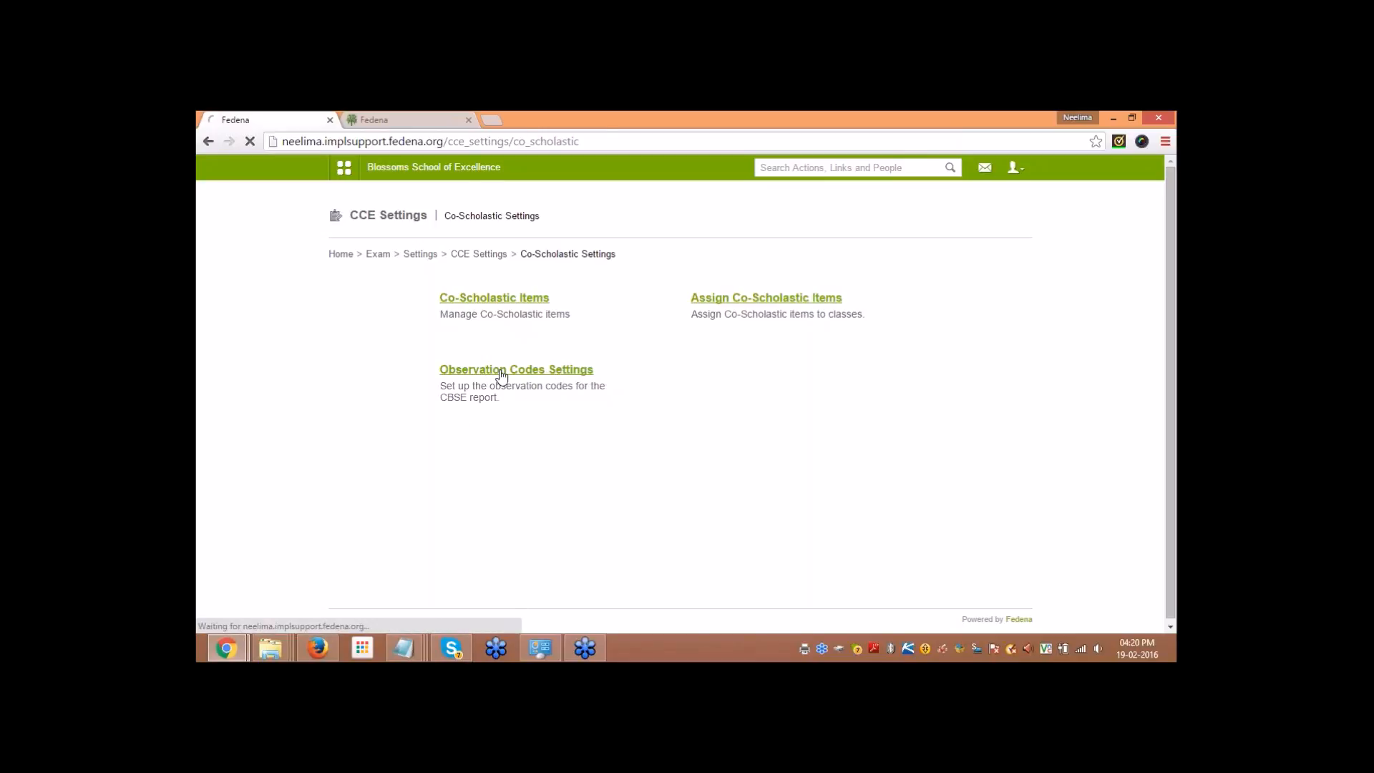
pyautogui.click(521, 329)
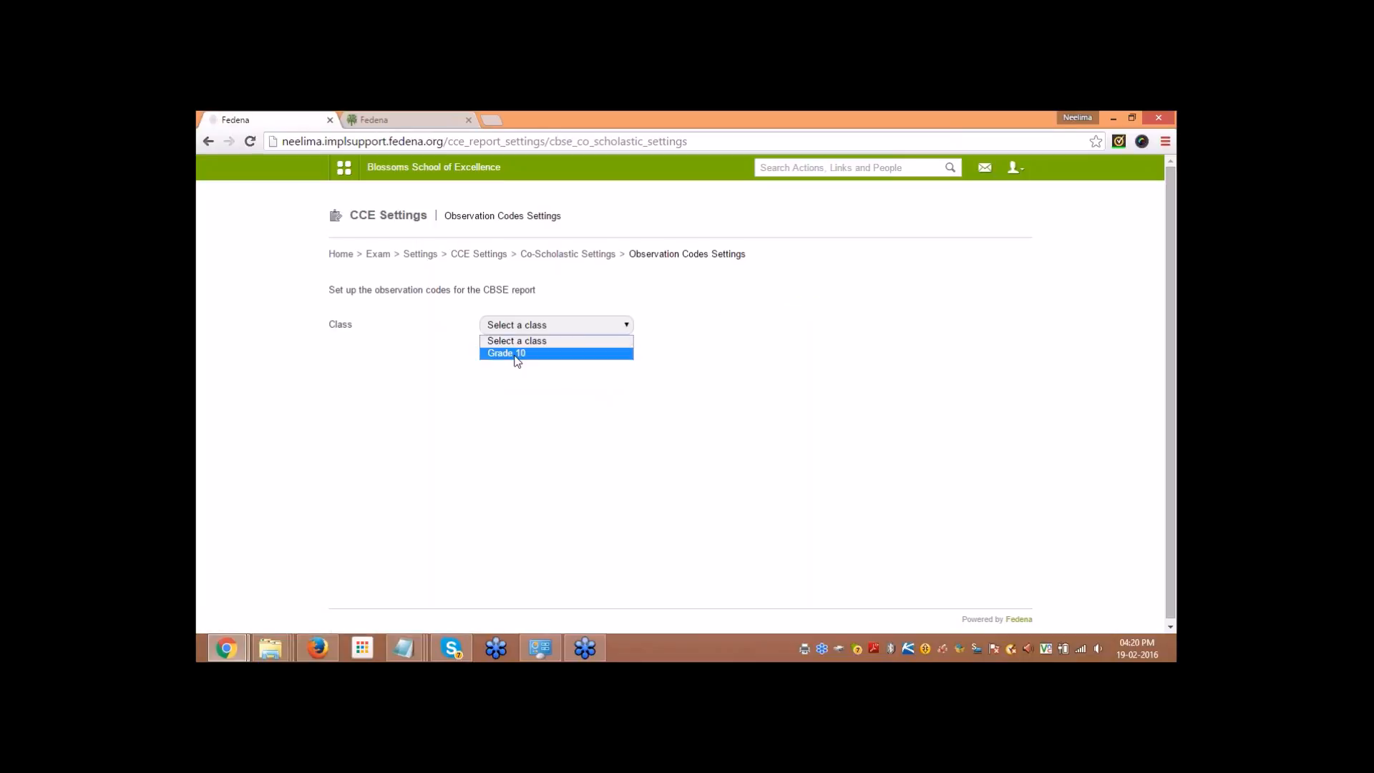
pyautogui.click(512, 354)
pyautogui.scroll(-2, 298, 386)
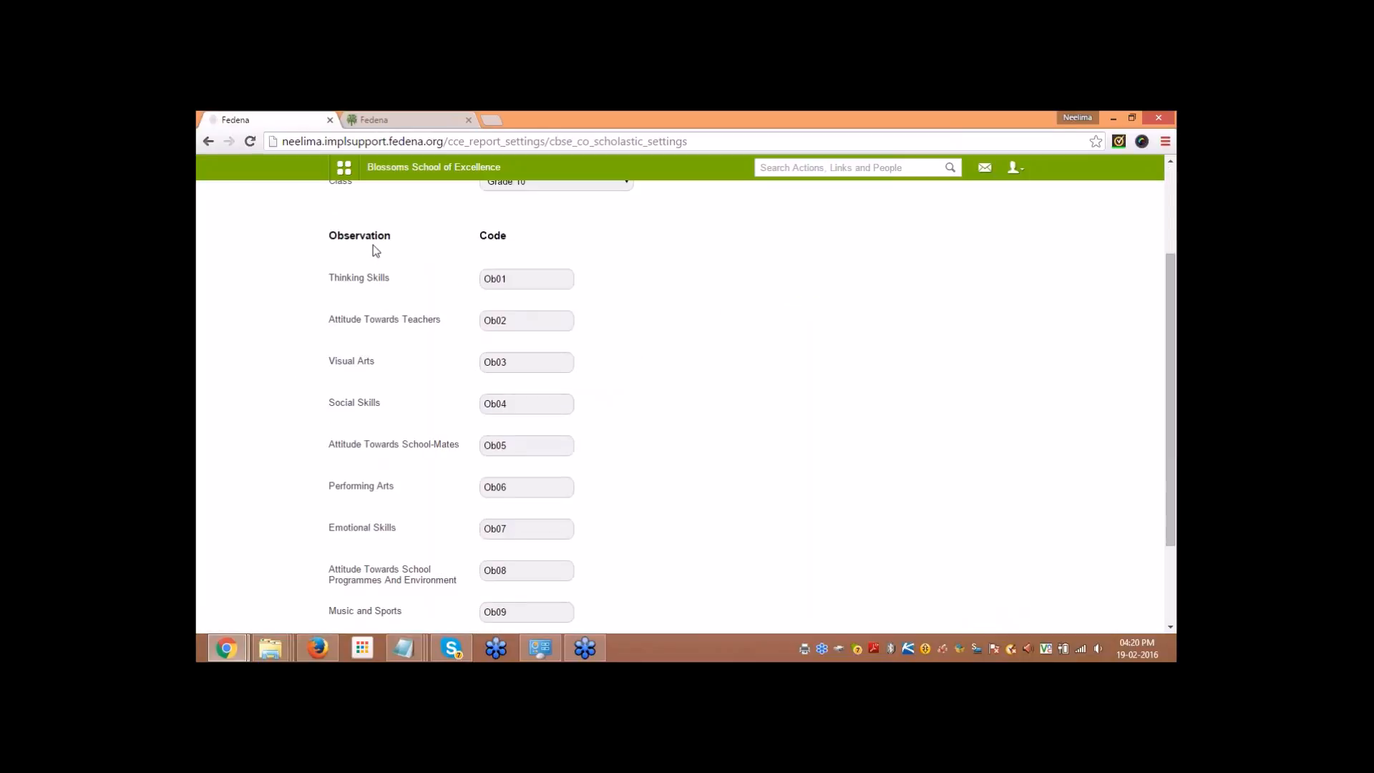
pyautogui.scroll(-2, 352, 526)
pyautogui.scroll(2, 374, 500)
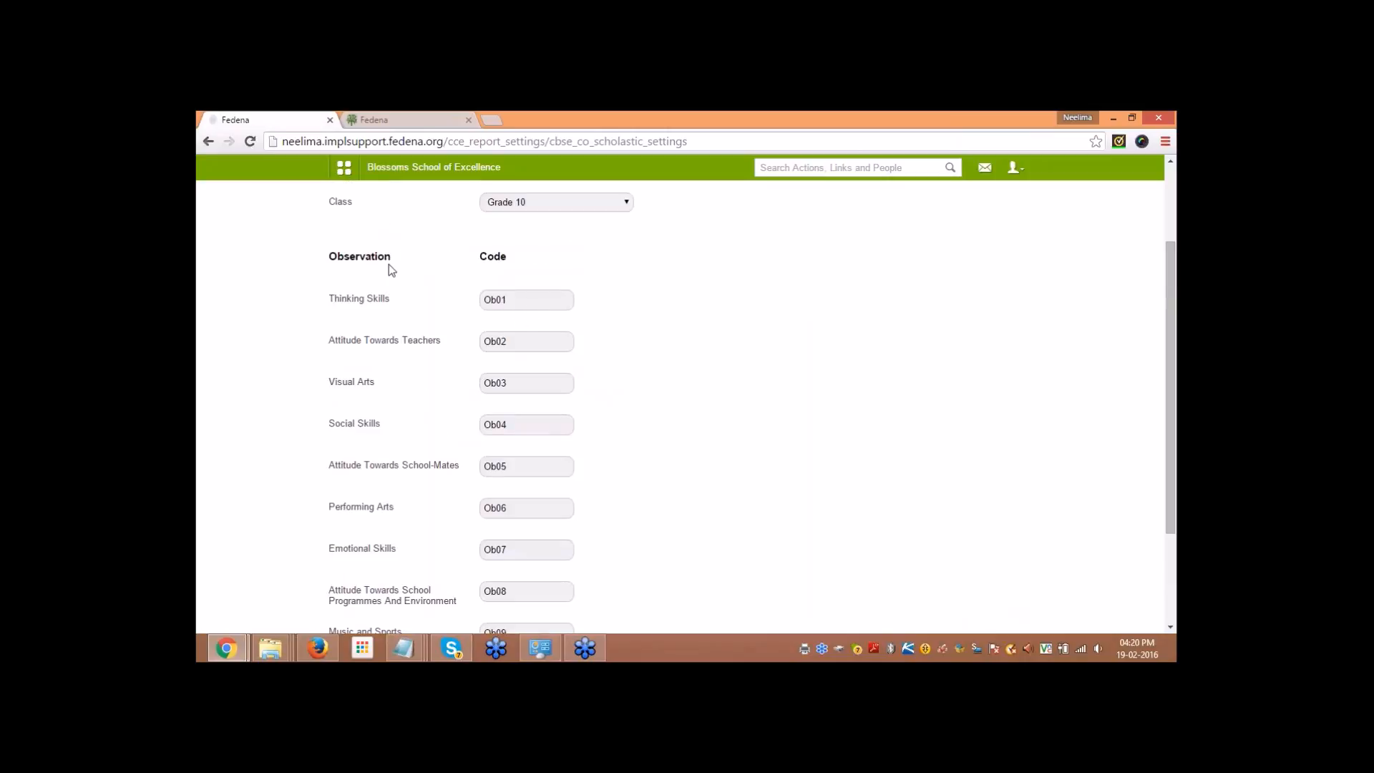
pyautogui.scroll(1, 387, 319)
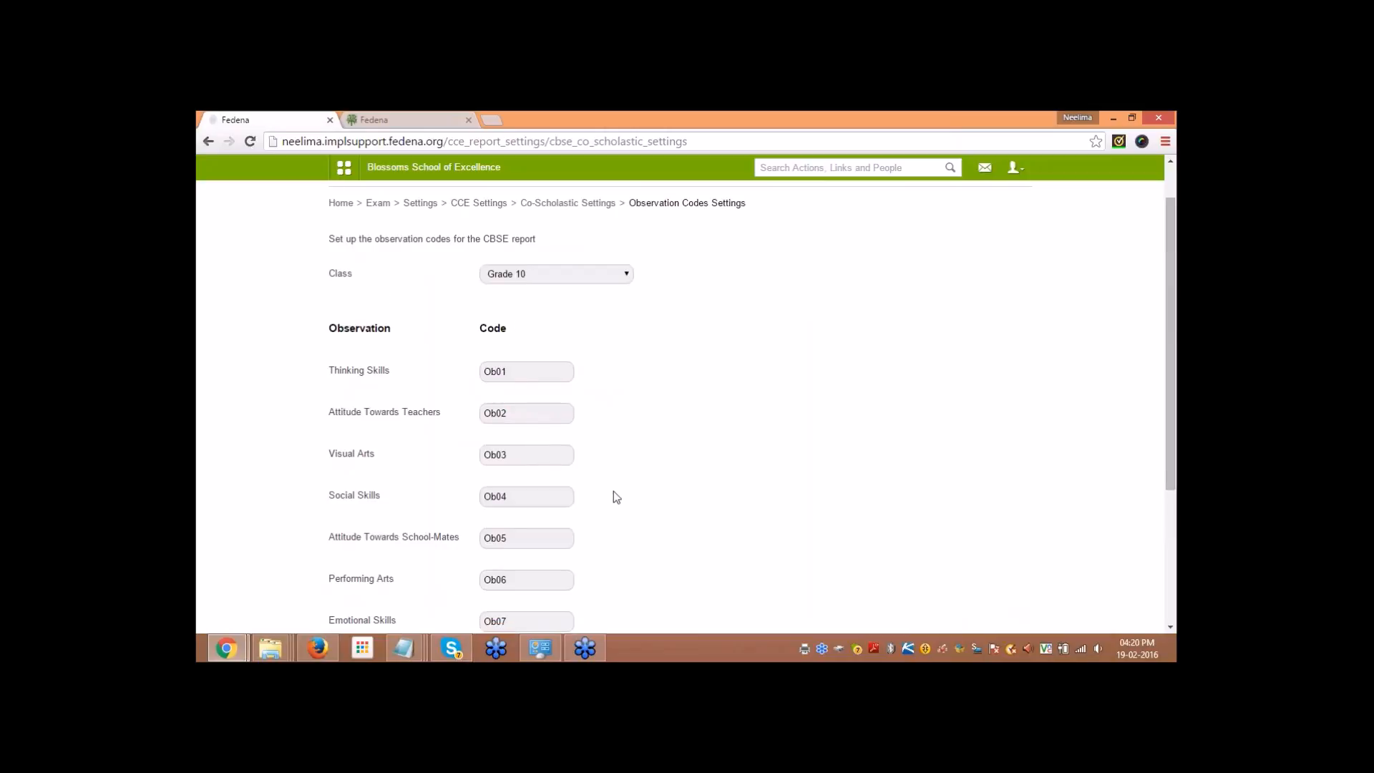
pyautogui.scroll(-3, 616, 491)
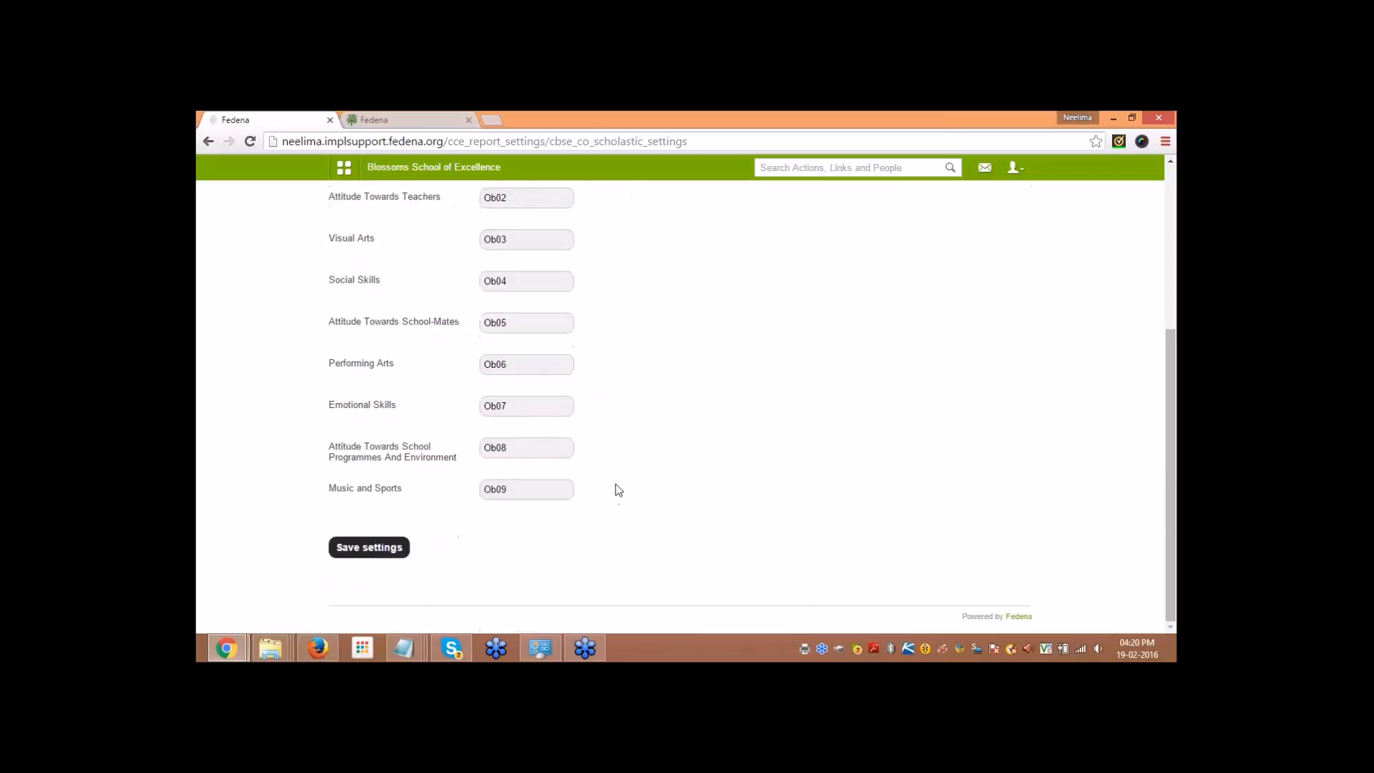
pyautogui.click(362, 550)
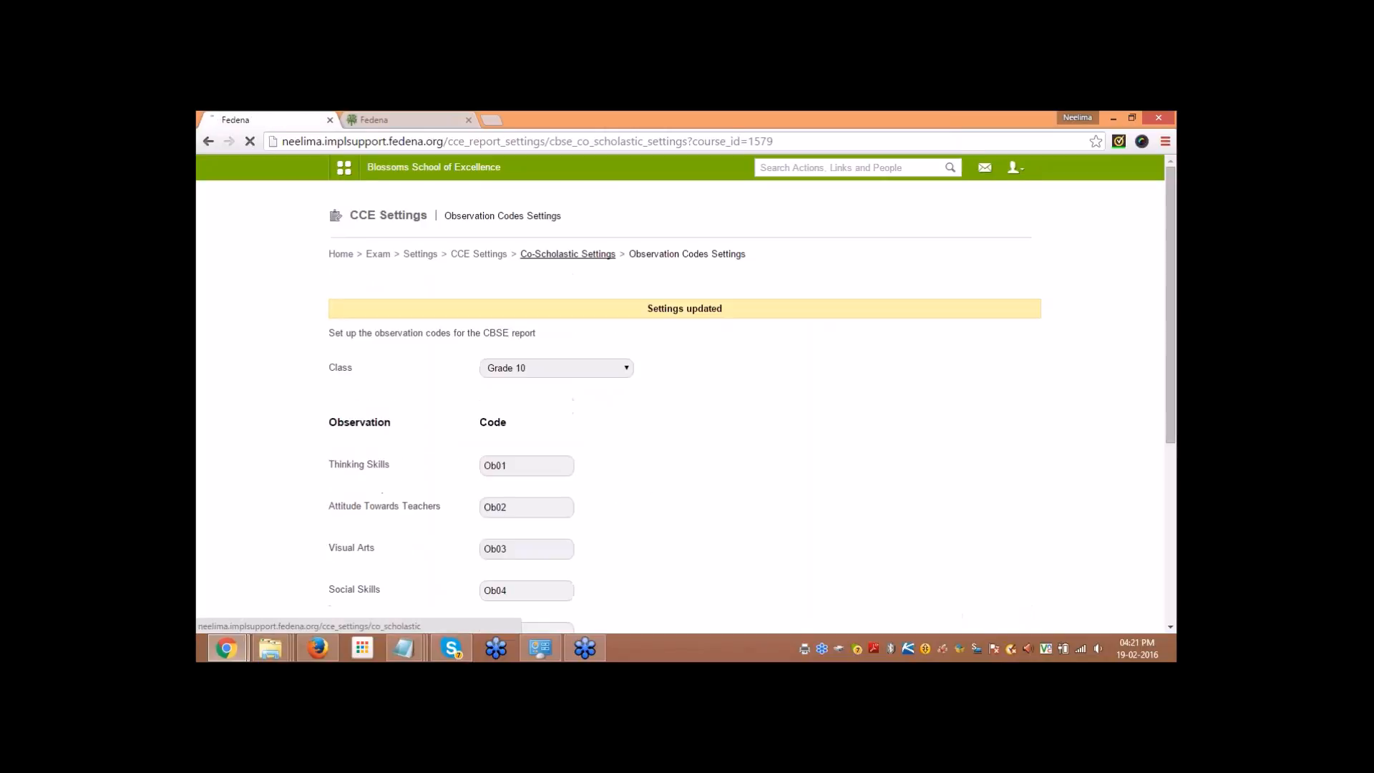
# Step: Open the Formative Assessment Settings under the CCE Scholastic Settings and look over the two calculation modes
pyautogui.click(484, 259)
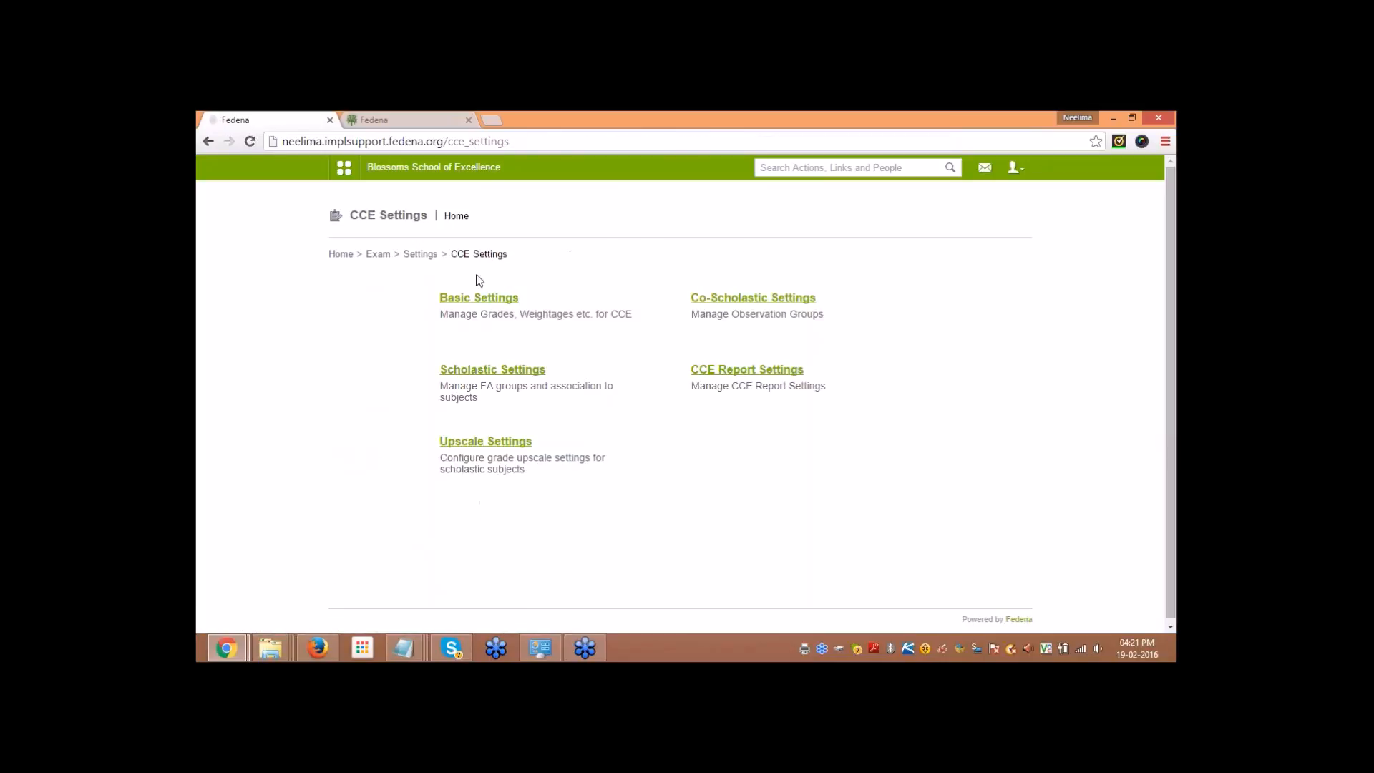
pyautogui.click(492, 381)
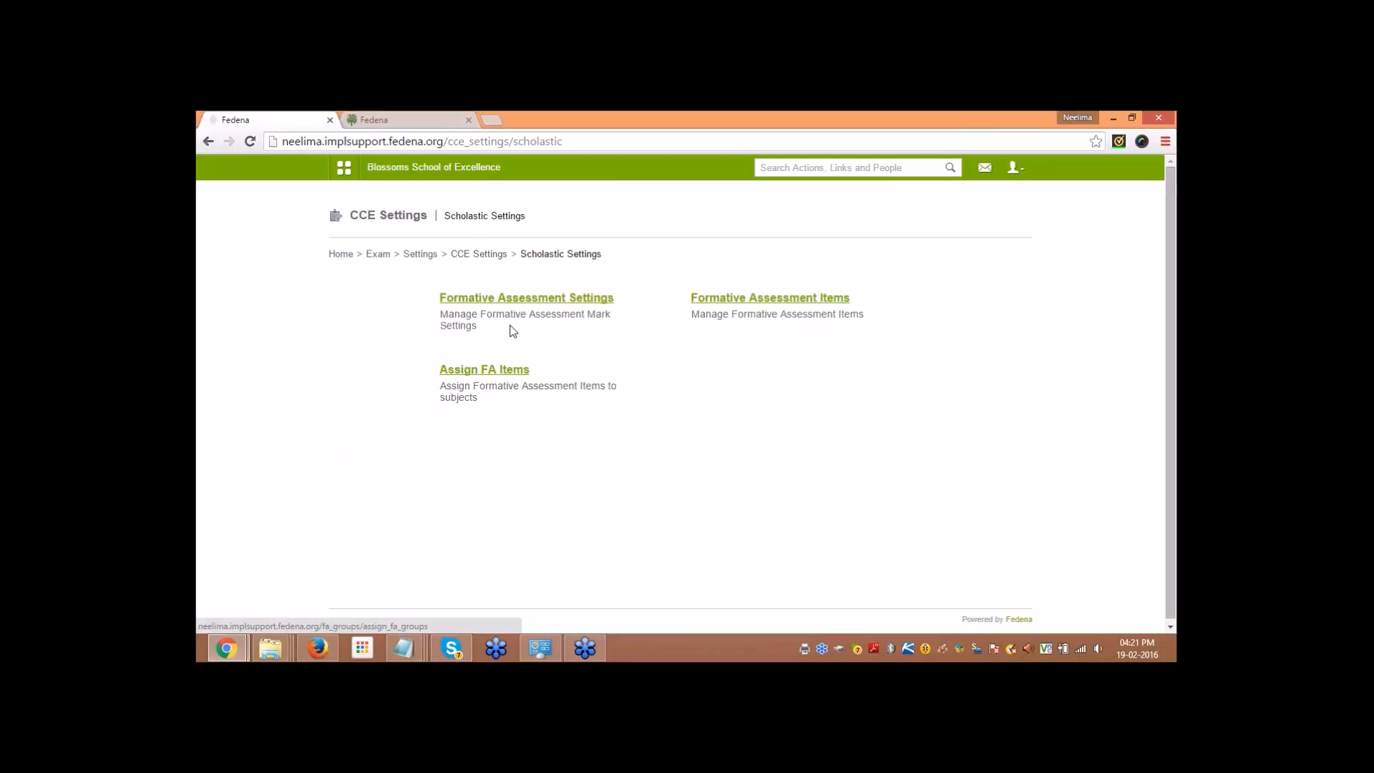
pyautogui.click(569, 300)
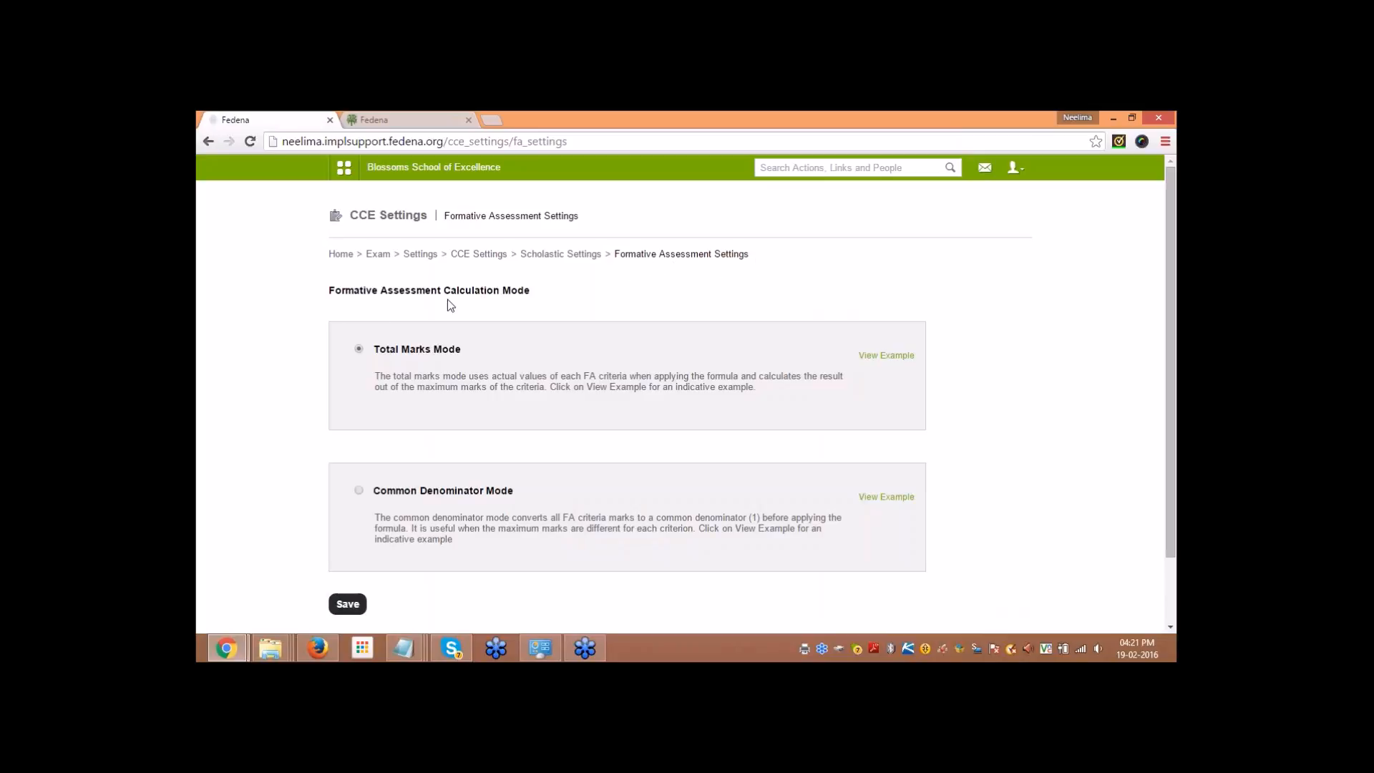
pyautogui.scroll(-1, 346, 374)
pyautogui.scroll(1, 429, 377)
pyautogui.scroll(-1, 466, 354)
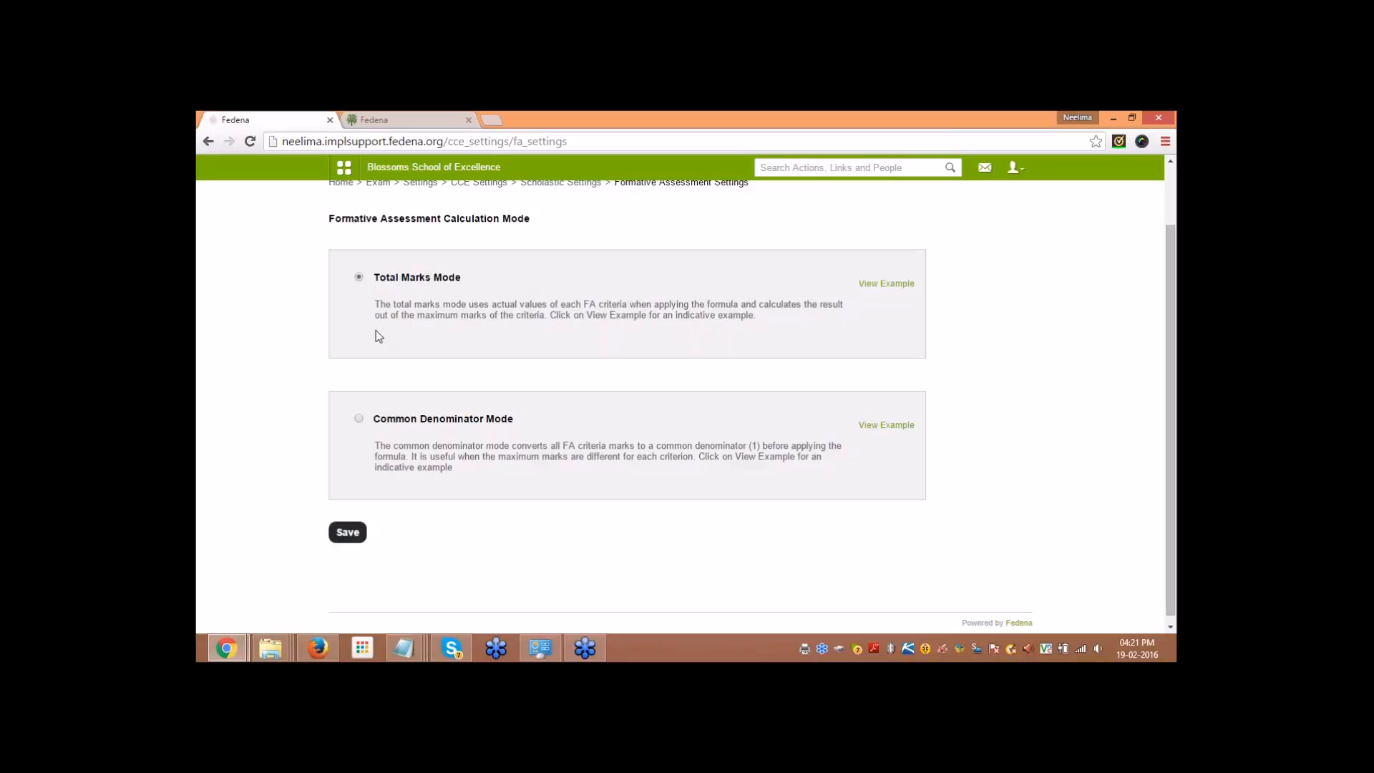
# Step: View the Total Marks Mode example, examine its FA criteria and applied formula, and close it
pyautogui.click(887, 286)
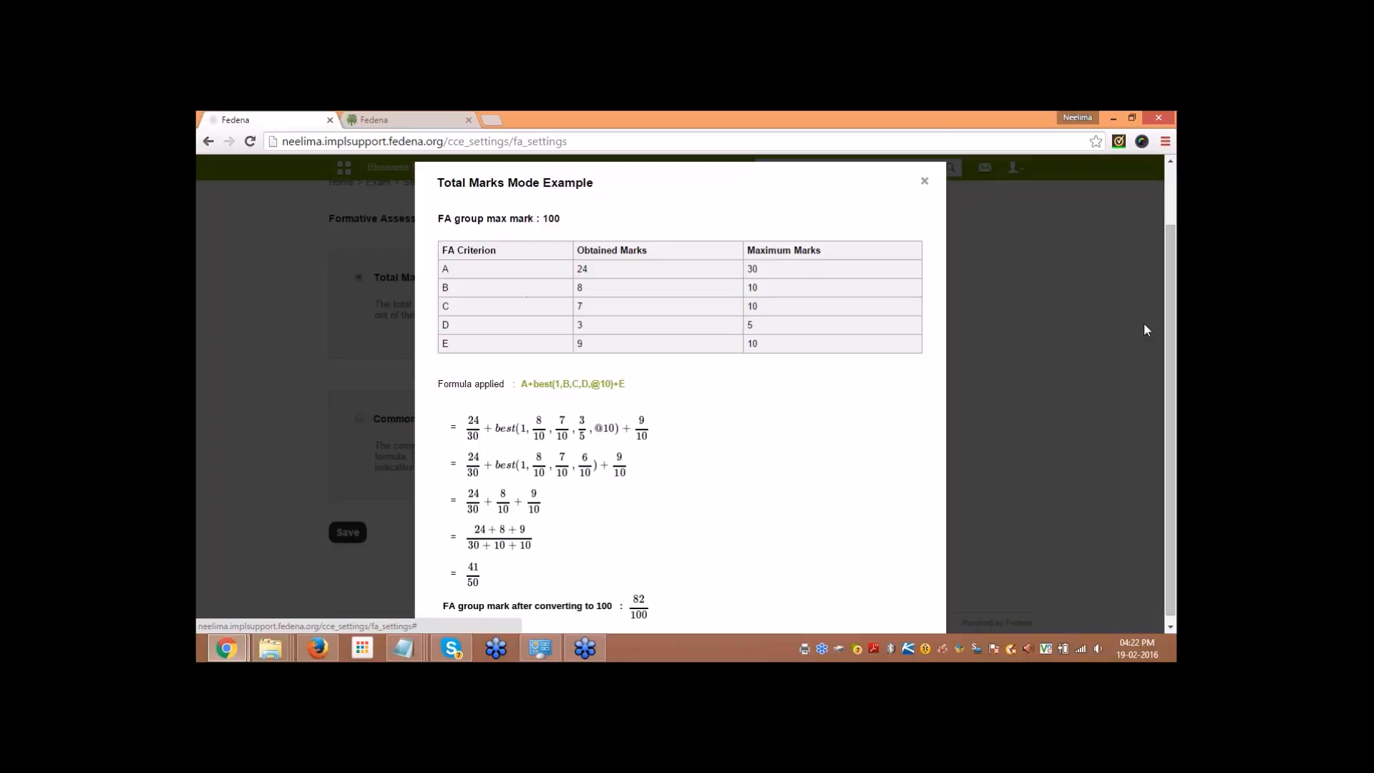
pyautogui.moveTo(1173, 331)
pyautogui.mouseDown()
pyautogui.moveTo(1175, 368)
pyautogui.moveTo(1175, 354)
pyautogui.mouseUp()
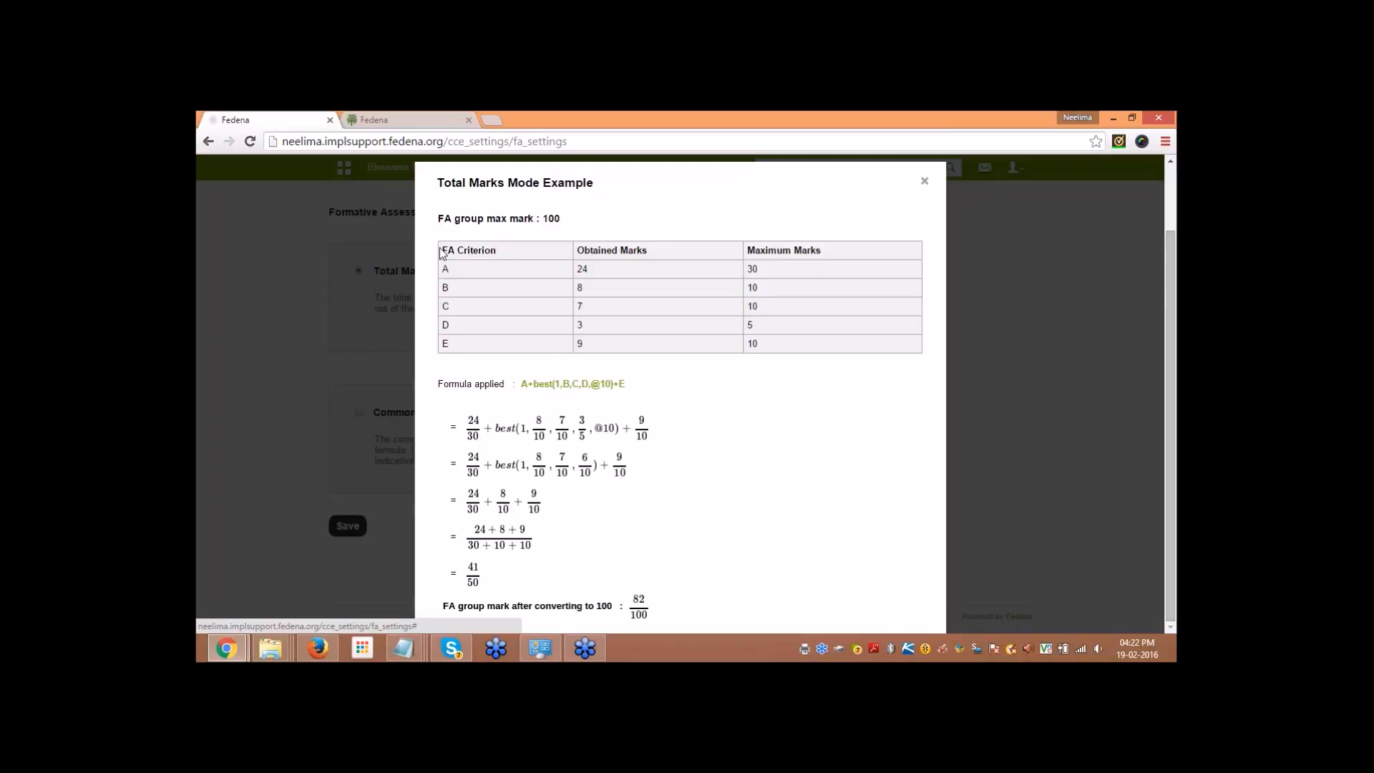
pyautogui.doubleClick(445, 269)
pyautogui.doubleClick(445, 287)
pyautogui.doubleClick(446, 306)
pyautogui.doubleClick(445, 325)
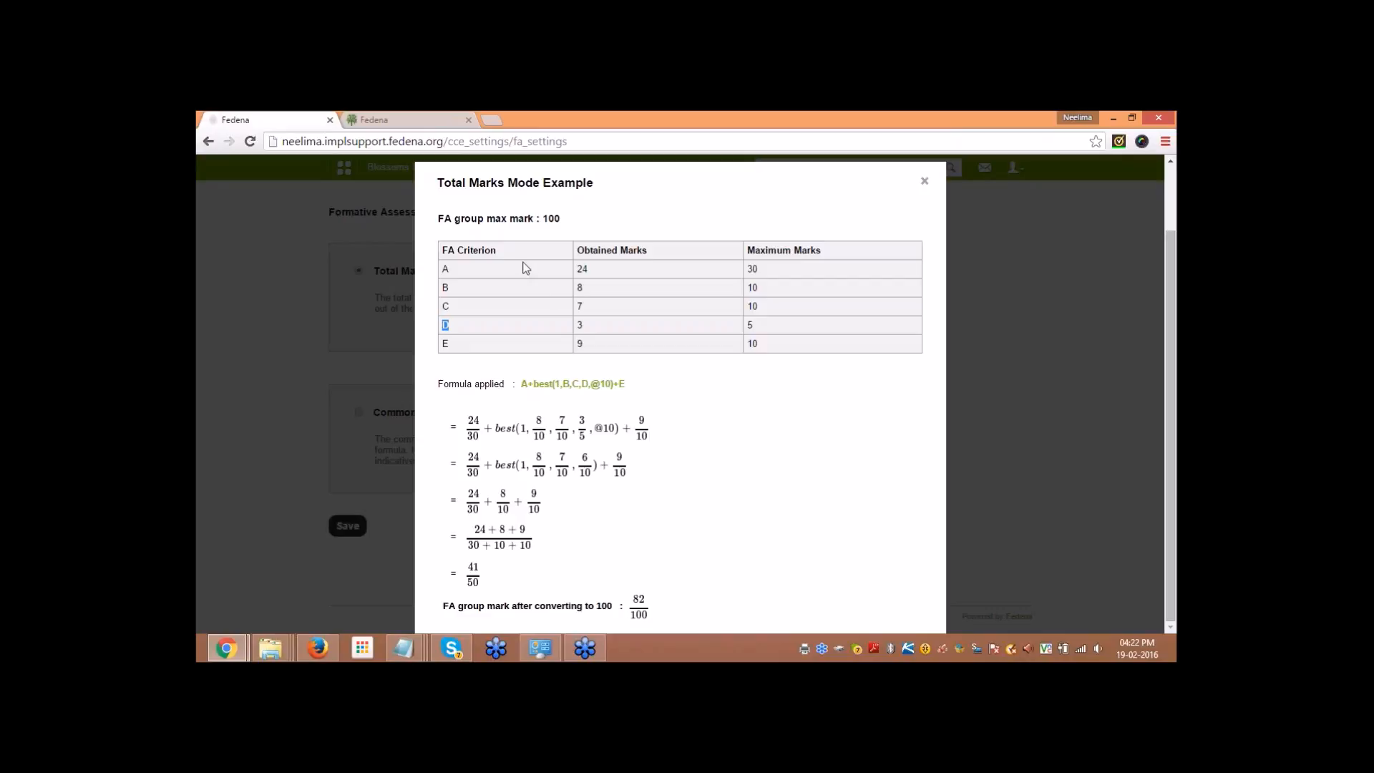
pyautogui.click(923, 181)
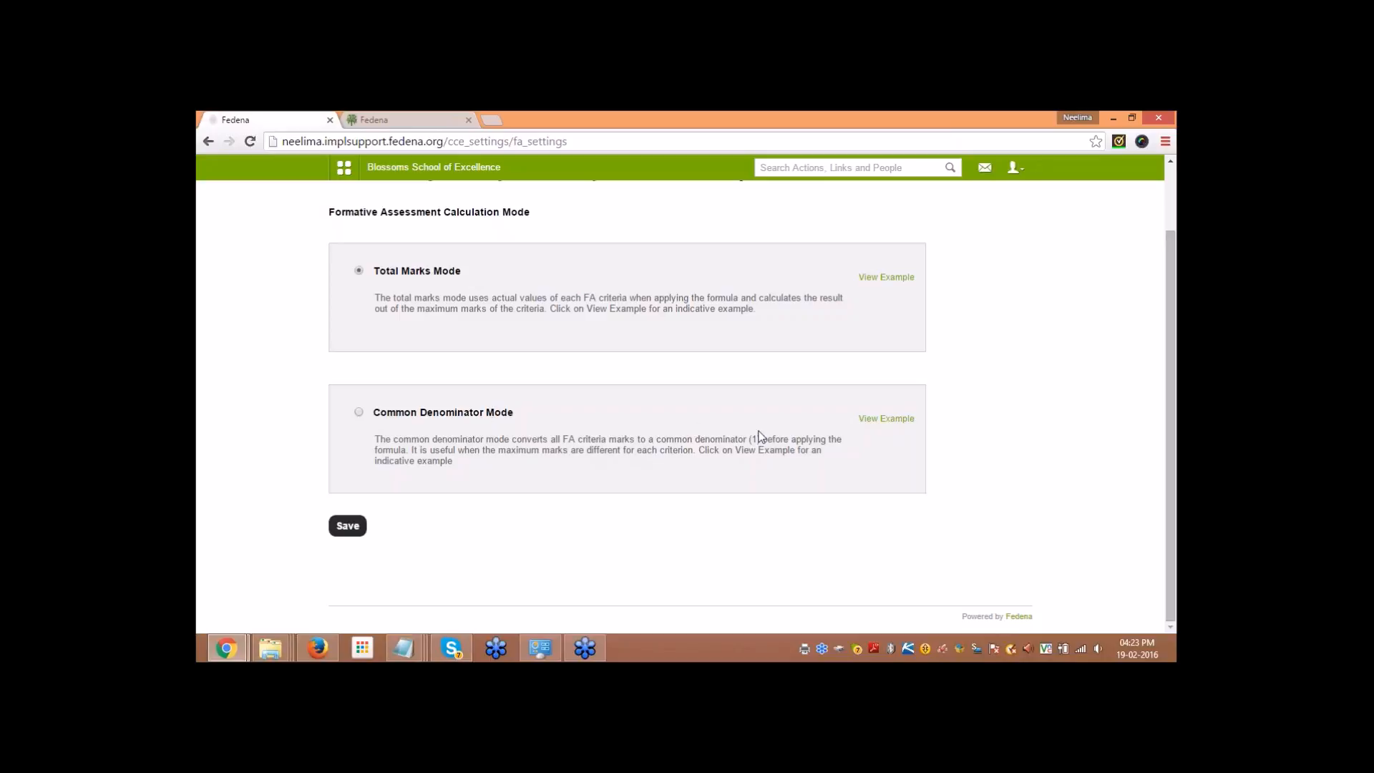
# Step: View the Common Denominator Mode calculation example and close it
pyautogui.click(859, 420)
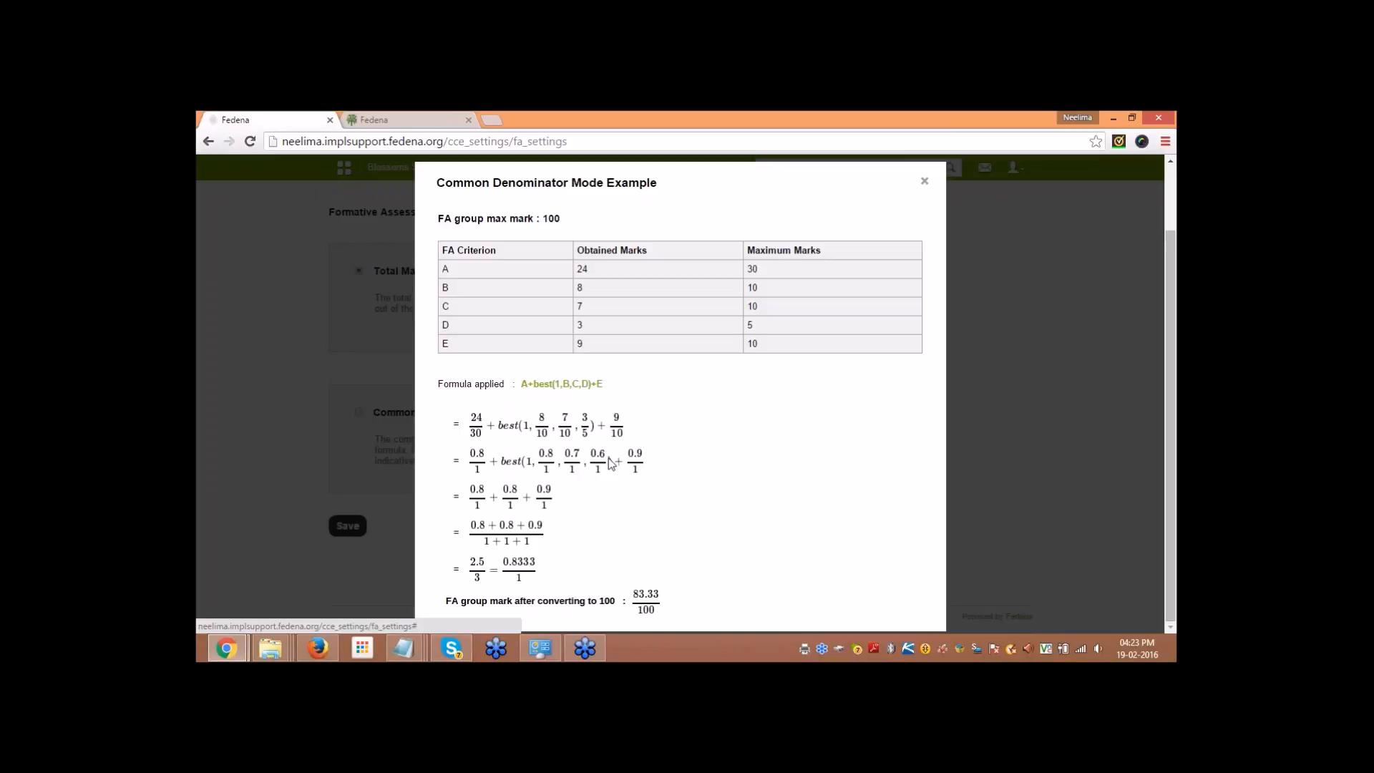
pyautogui.click(925, 182)
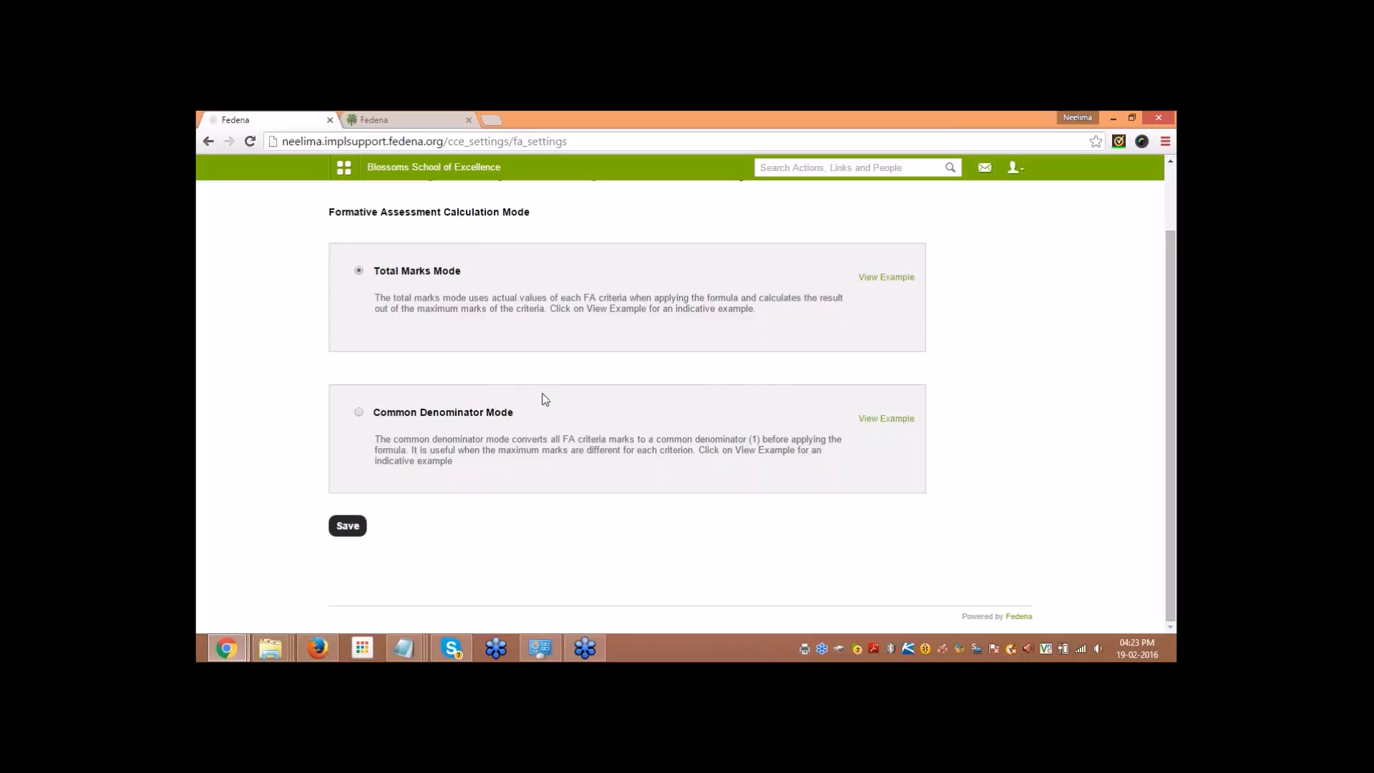
pyautogui.scroll(2, 544, 400)
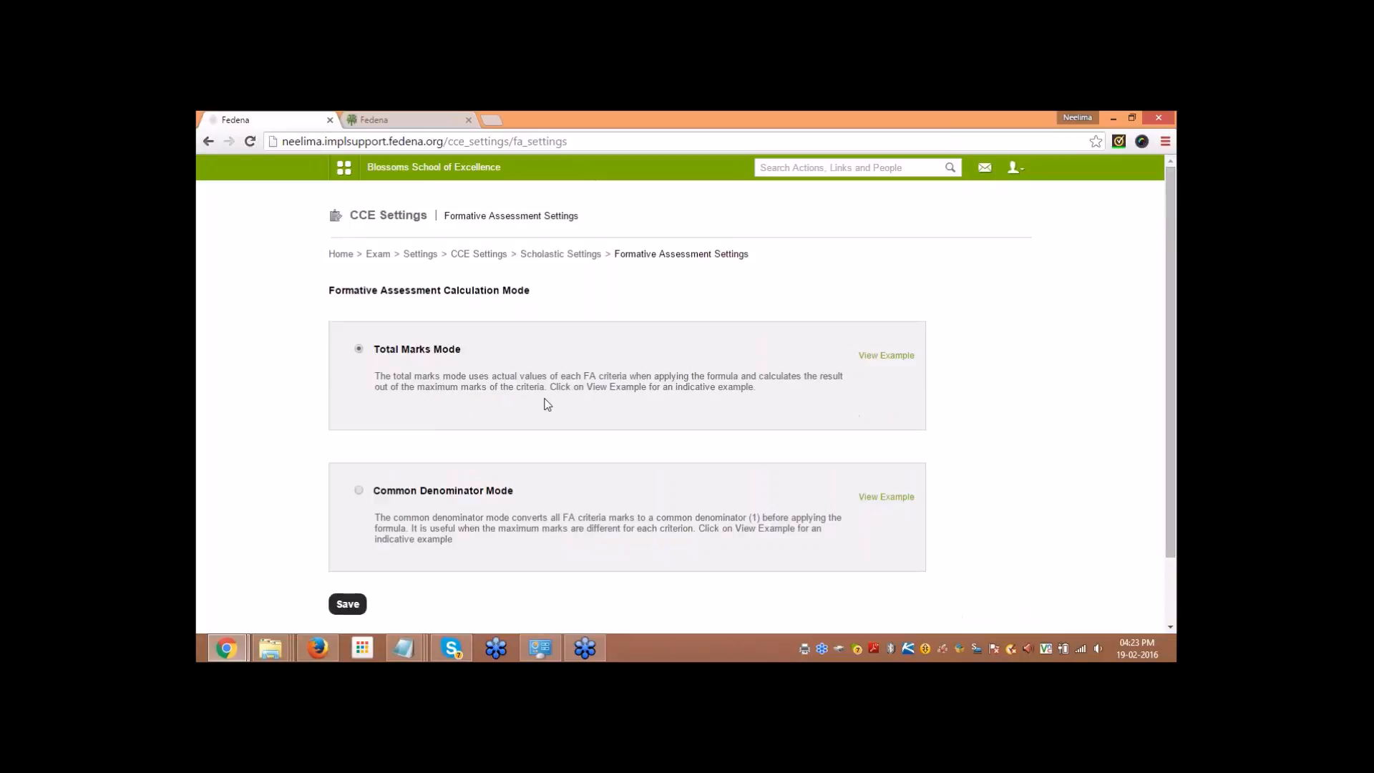
# Step: Open the English FA1 group from the Formative Assessment Items and view its criteria formula page with the formula keys
pyautogui.click(545, 255)
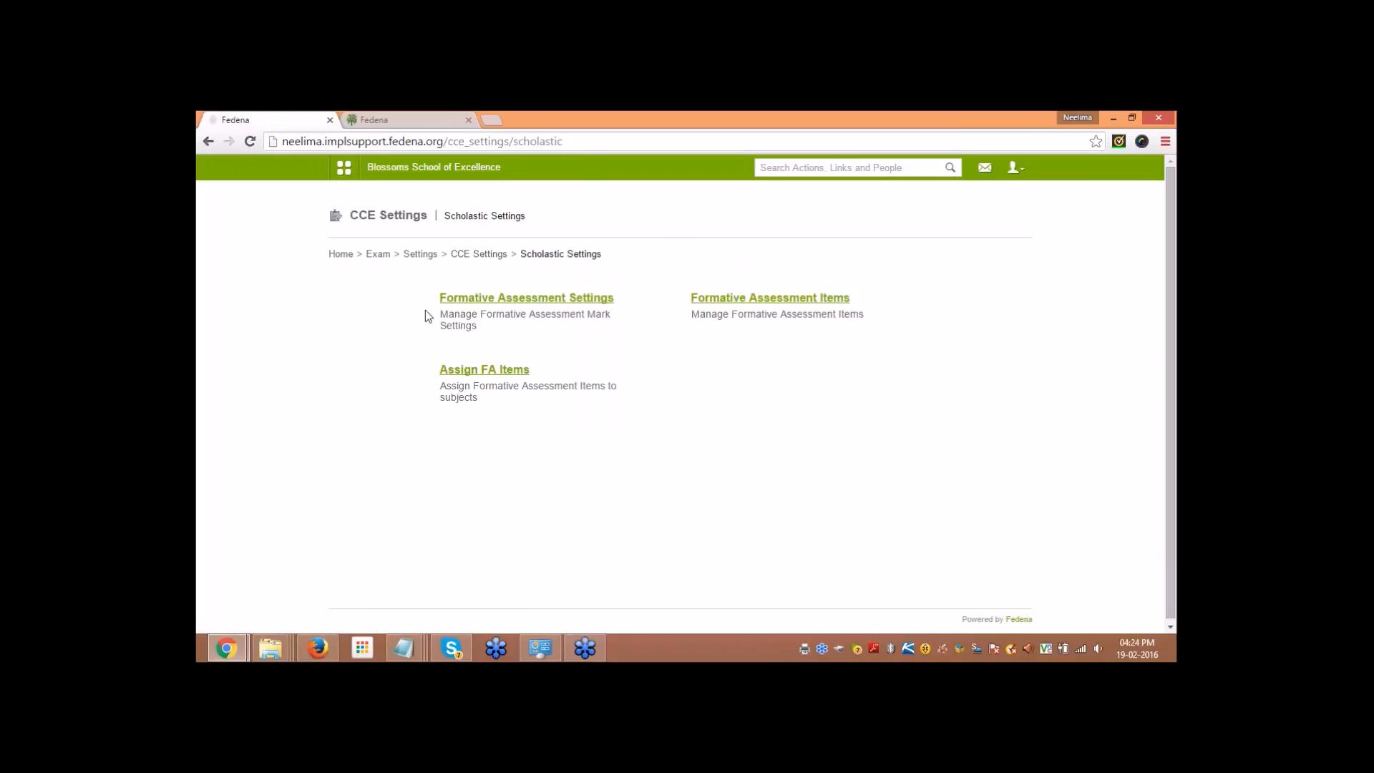
pyautogui.click(727, 300)
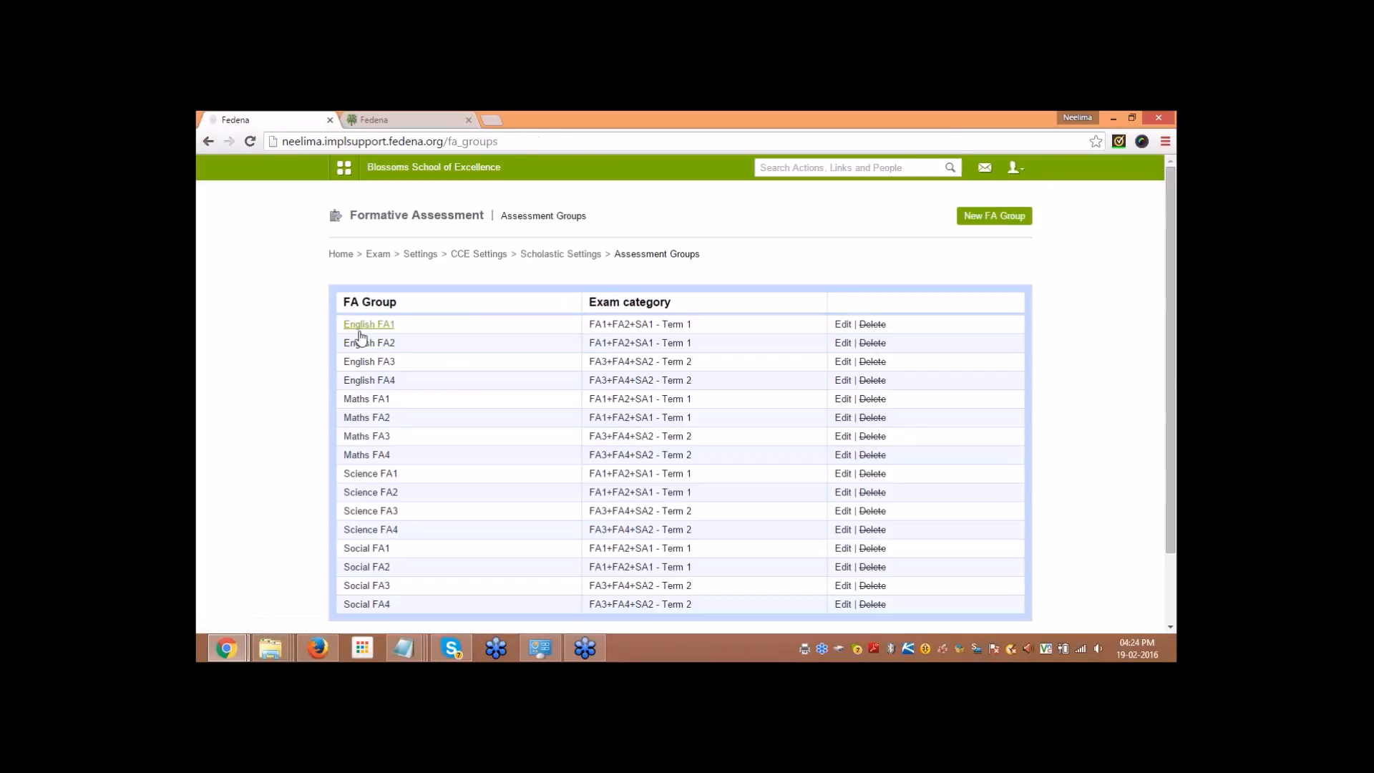
pyautogui.click(368, 326)
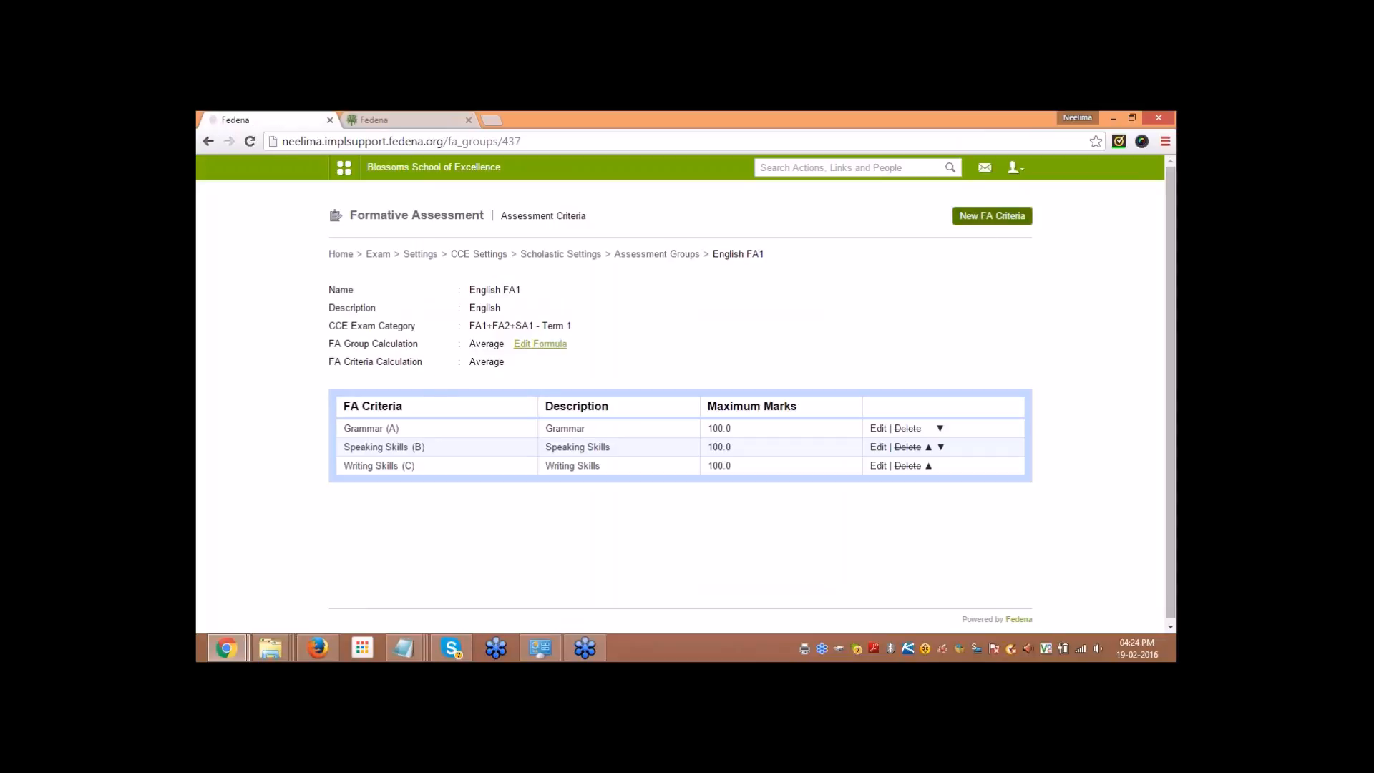
pyautogui.click(540, 344)
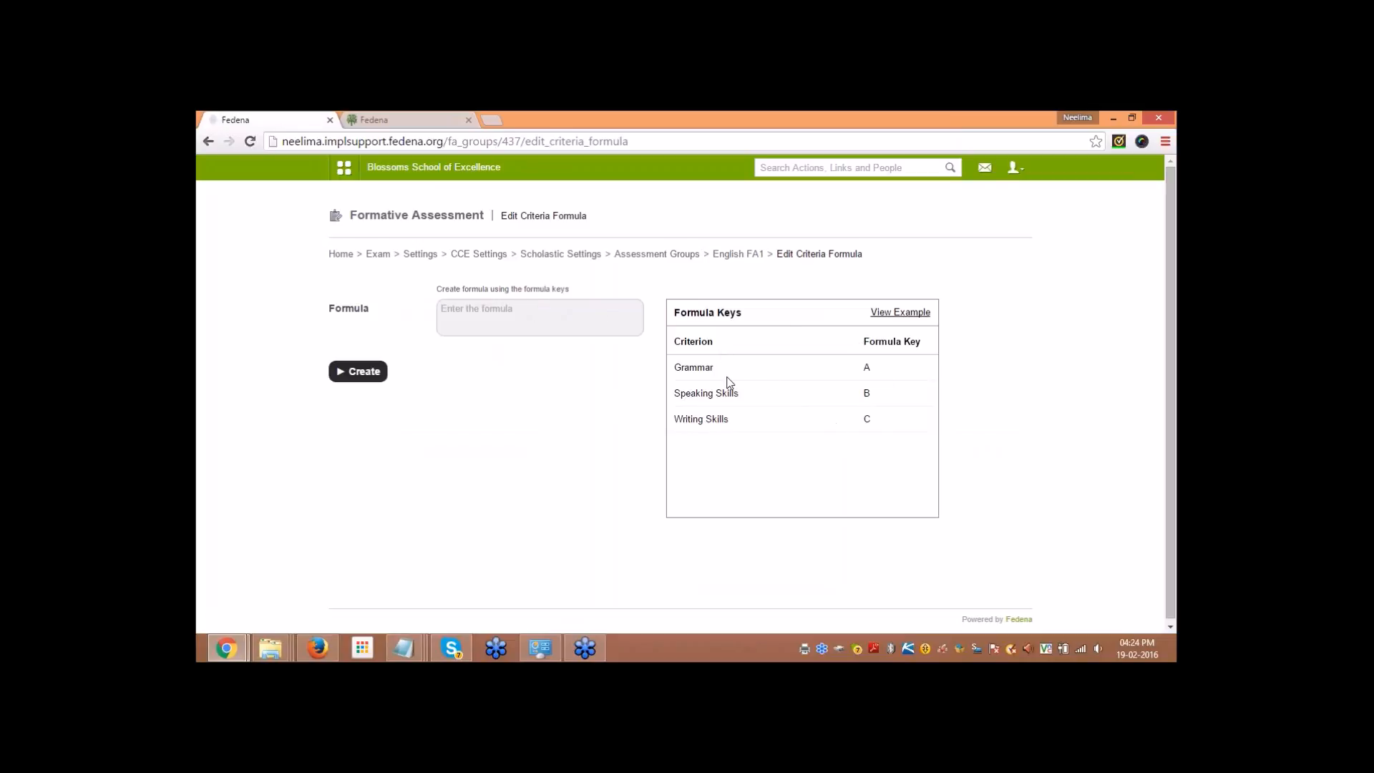
pyautogui.moveTo(720, 349); pyautogui.dragTo(679, 291)
pyautogui.click(680, 290)
# Step: Open the formula examples and read through the Sum, Average and Best calculations for both modes
pyautogui.click(903, 312)
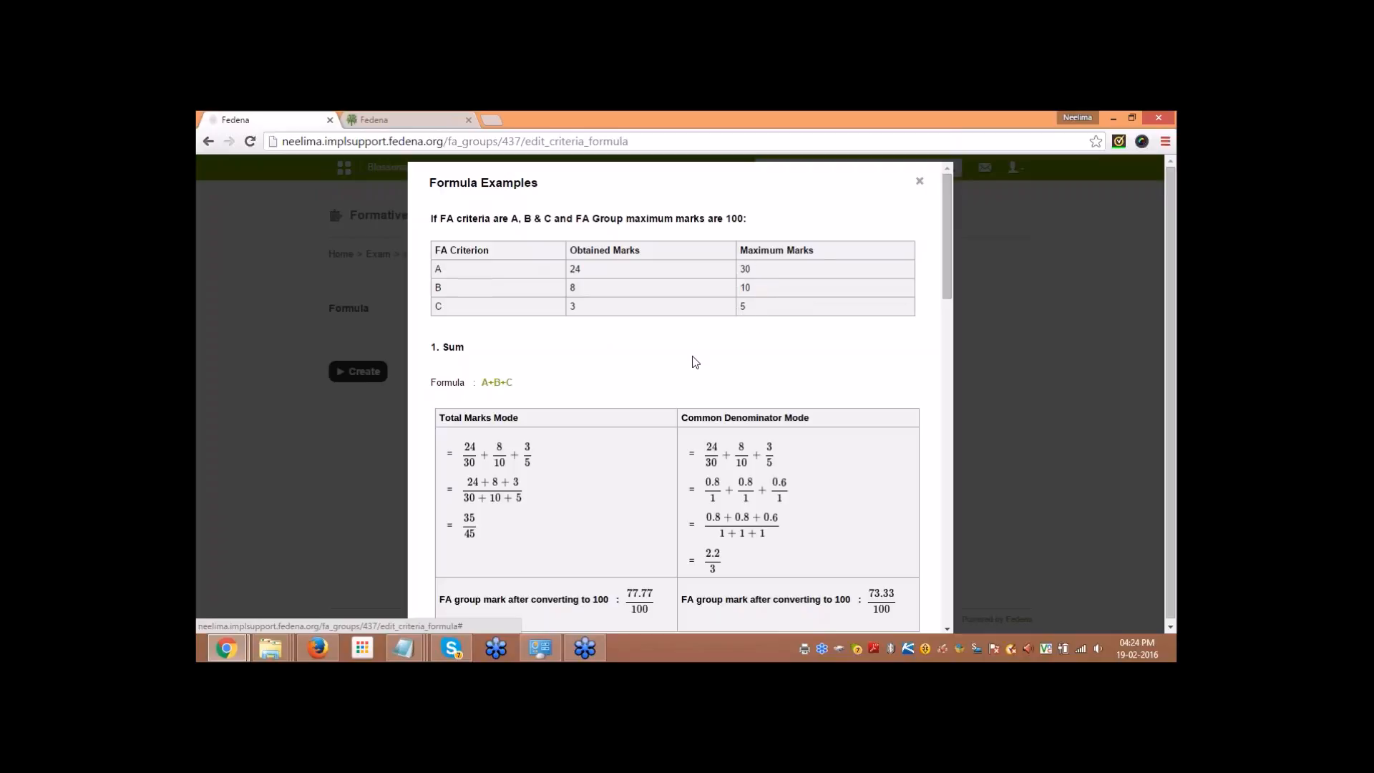
pyautogui.scroll(-1, 694, 361)
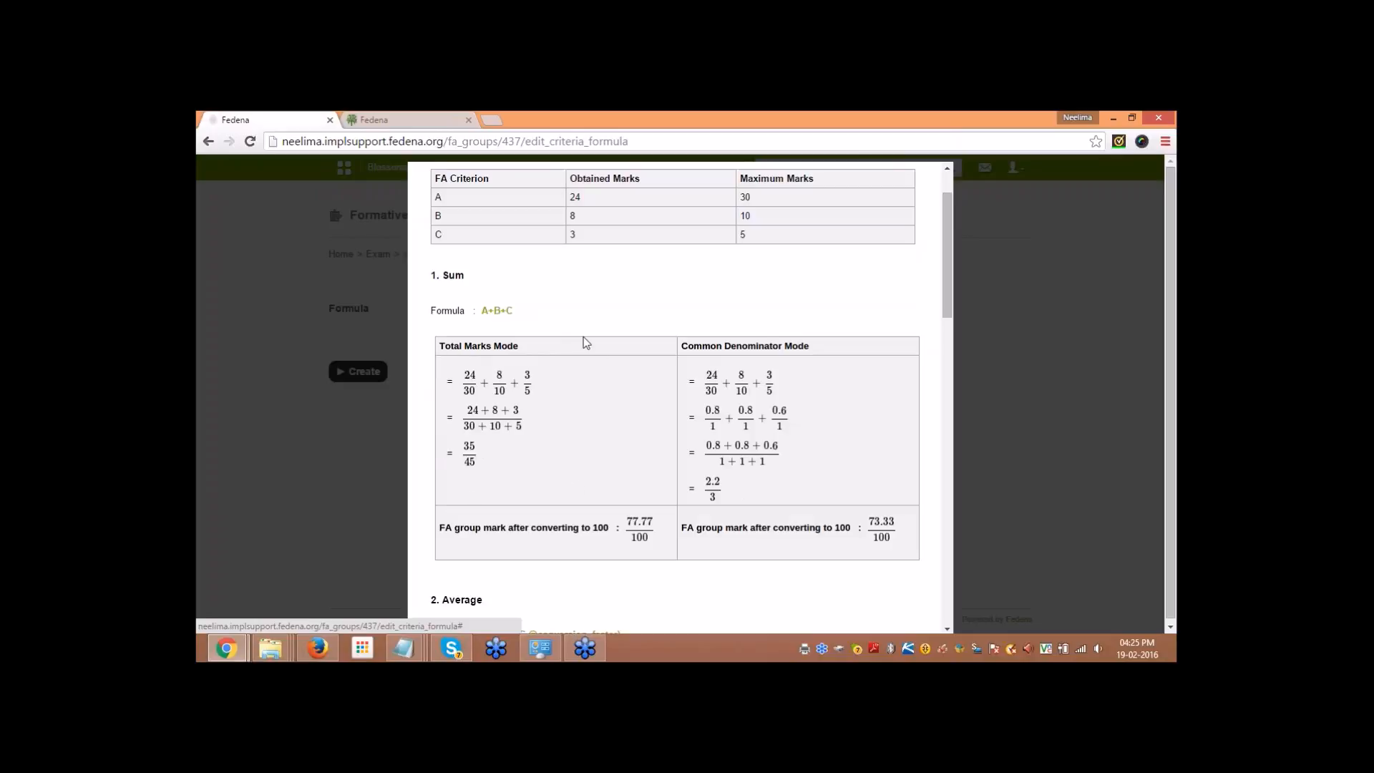
pyautogui.scroll(-2, 431, 409)
pyautogui.scroll(2, 440, 375)
pyautogui.scroll(-2, 529, 390)
pyautogui.scroll(-2, 521, 462)
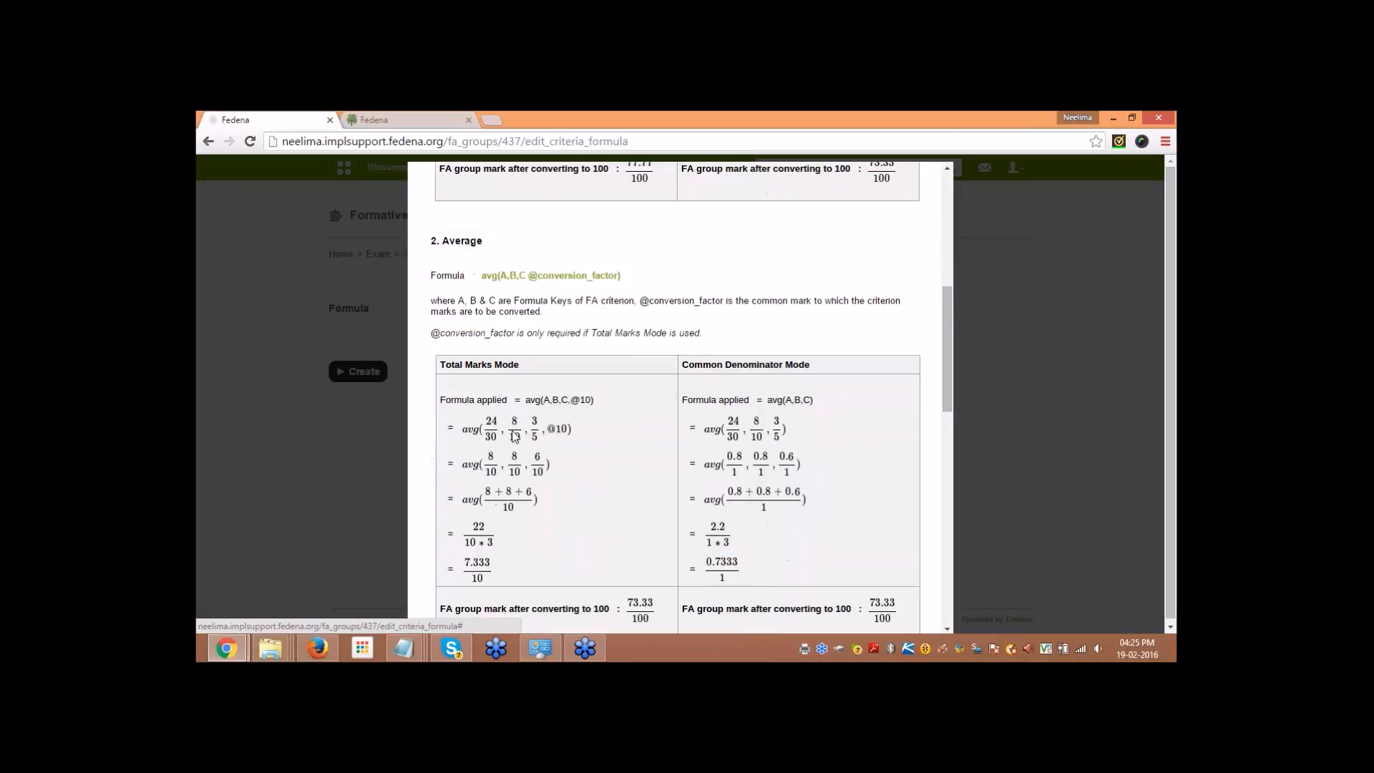
pyautogui.scroll(-5, 519, 460)
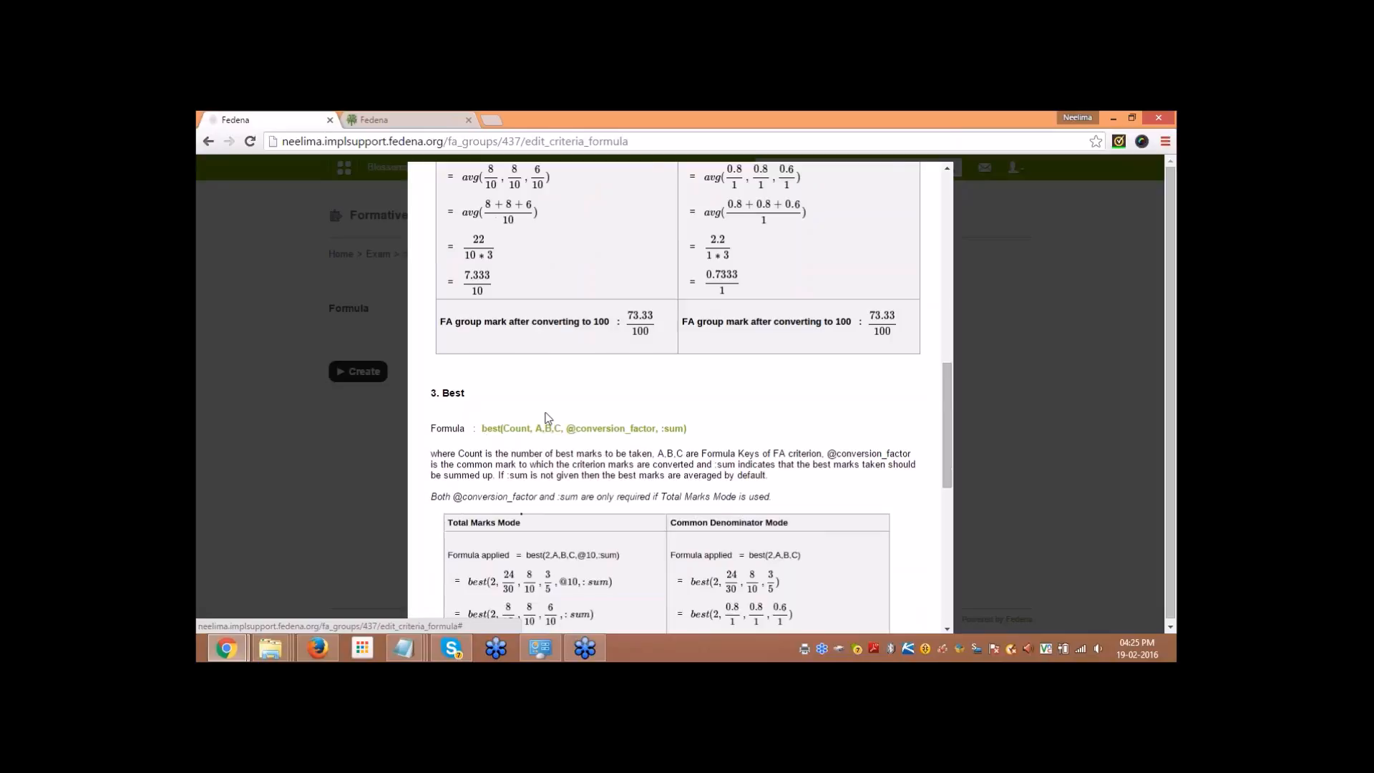
pyautogui.scroll(-7, 546, 408)
pyautogui.scroll(15, 613, 397)
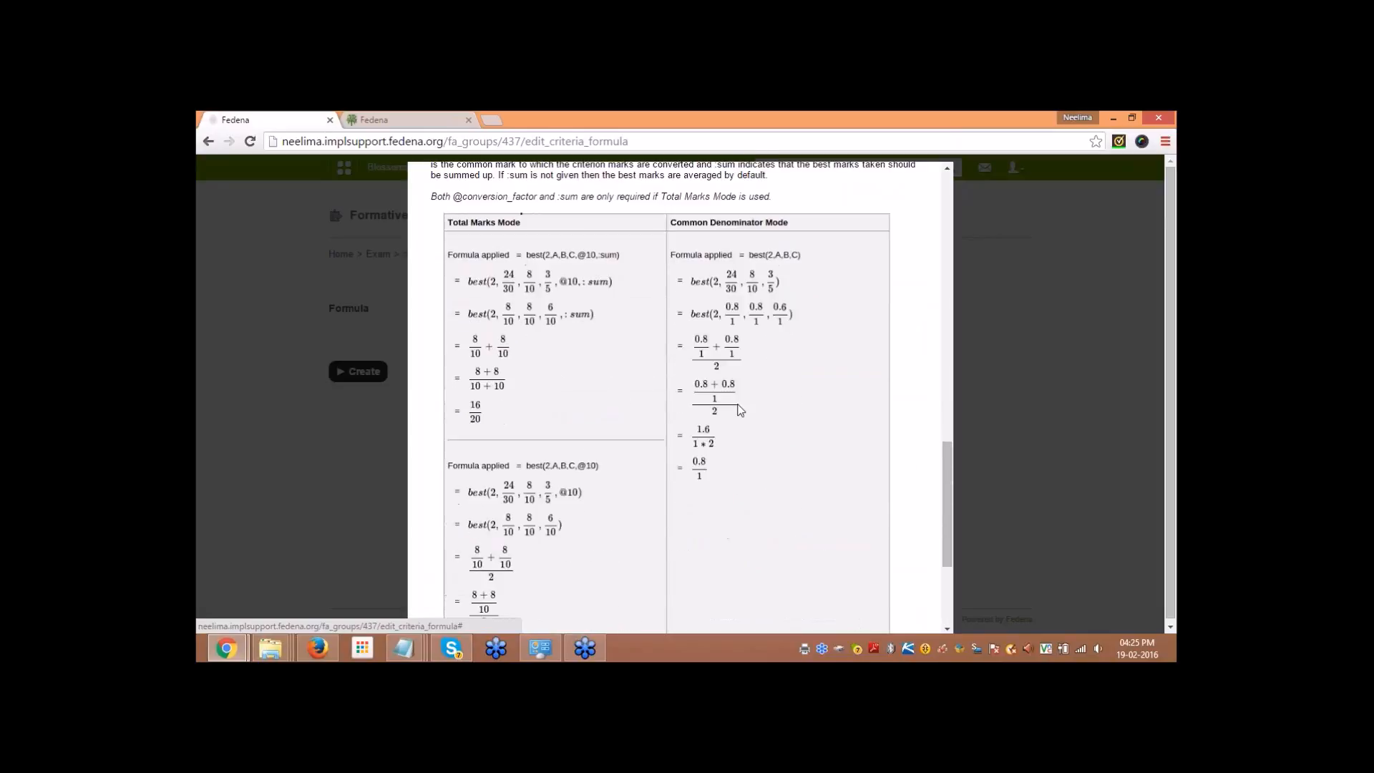
# Step: Review the Sum example again in both calculation modes and close the formula examples
pyautogui.scroll(3, 740, 420)
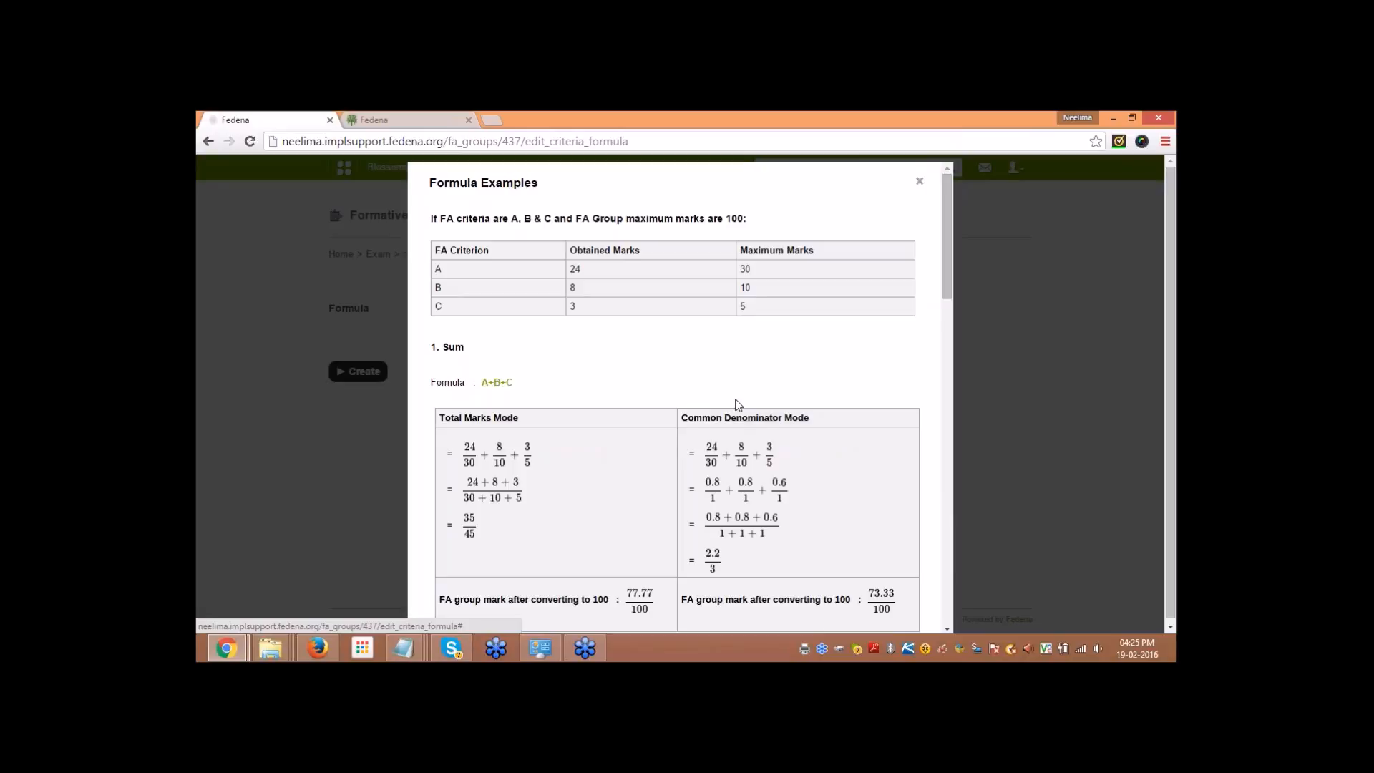
pyautogui.scroll(-2, 736, 404)
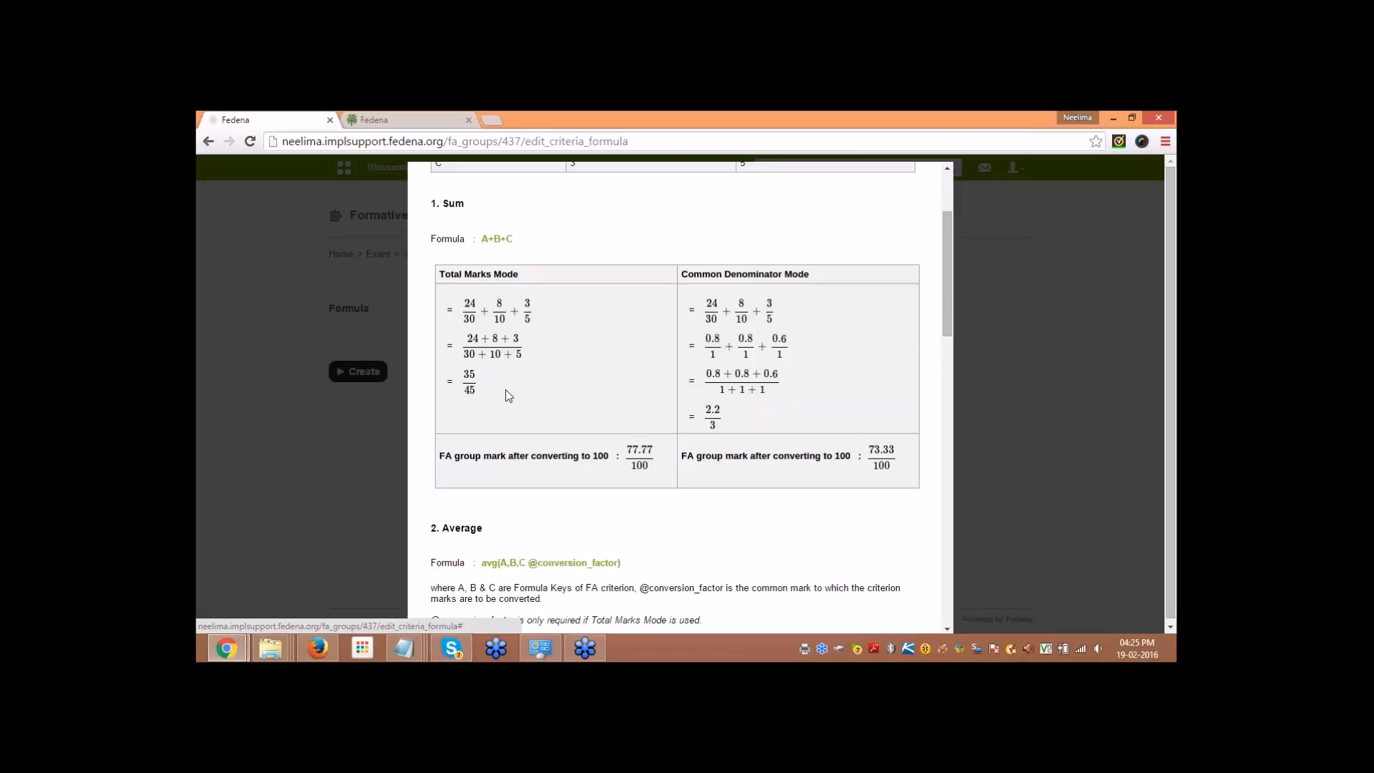
pyautogui.scroll(1, 890, 402)
pyautogui.scroll(1, 888, 399)
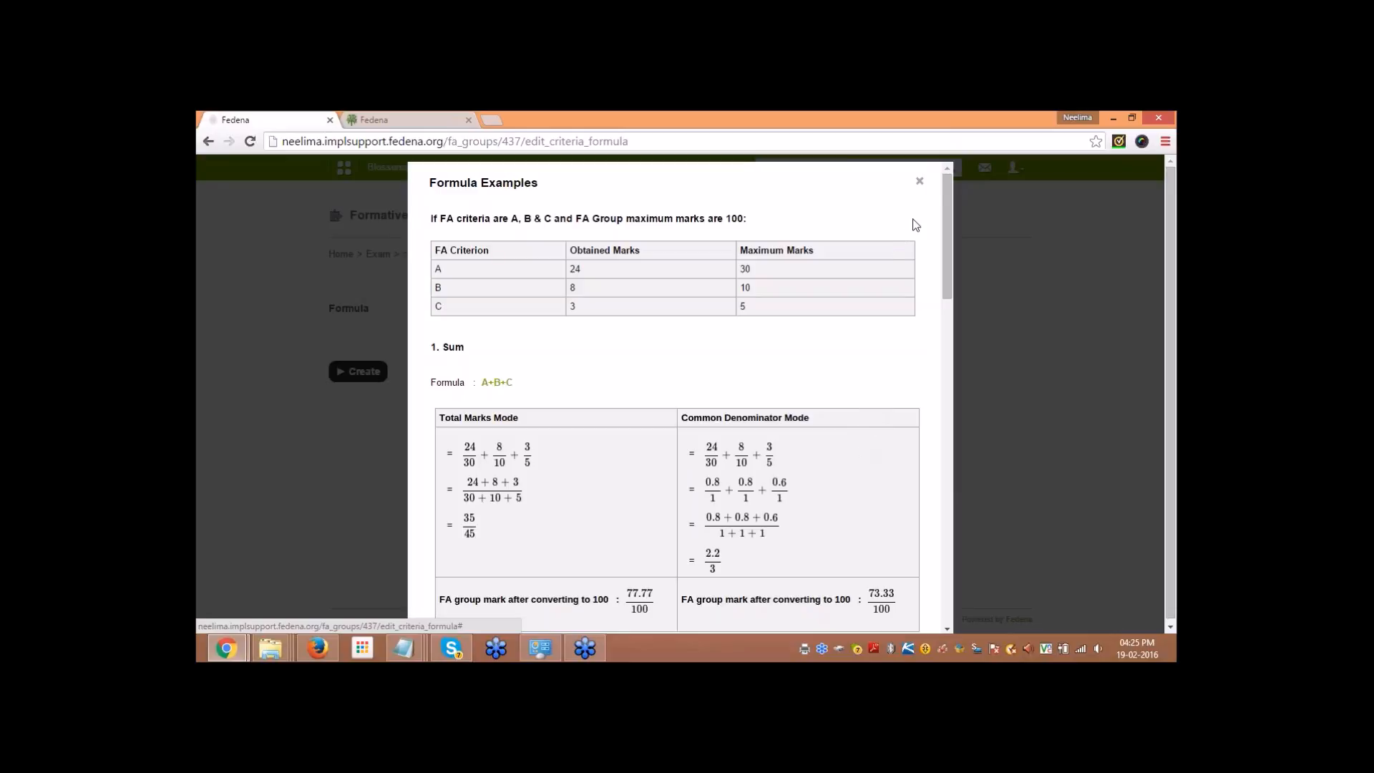
pyautogui.click(921, 183)
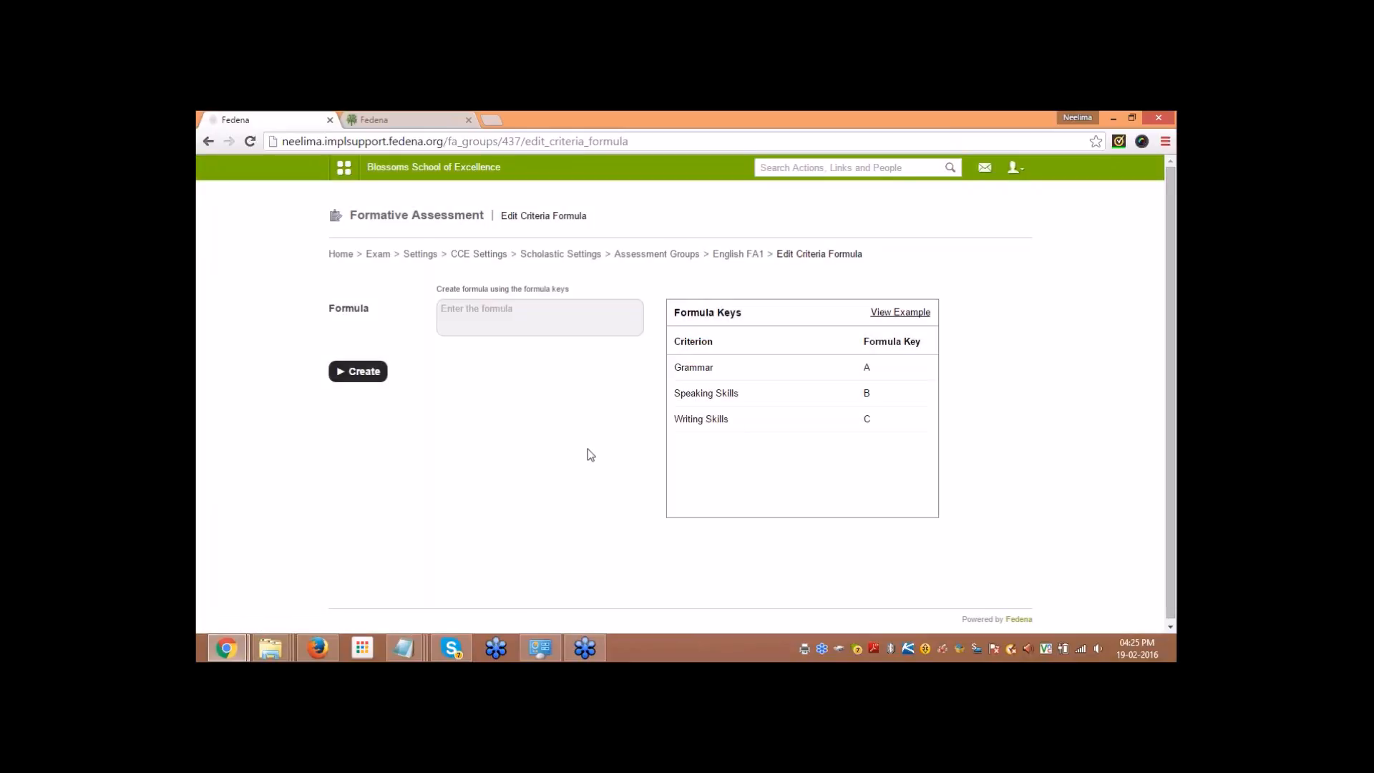
# Step: Go back to the English FA1 assessment criteria and reopen its criteria formula for editing
pyautogui.click(731, 255)
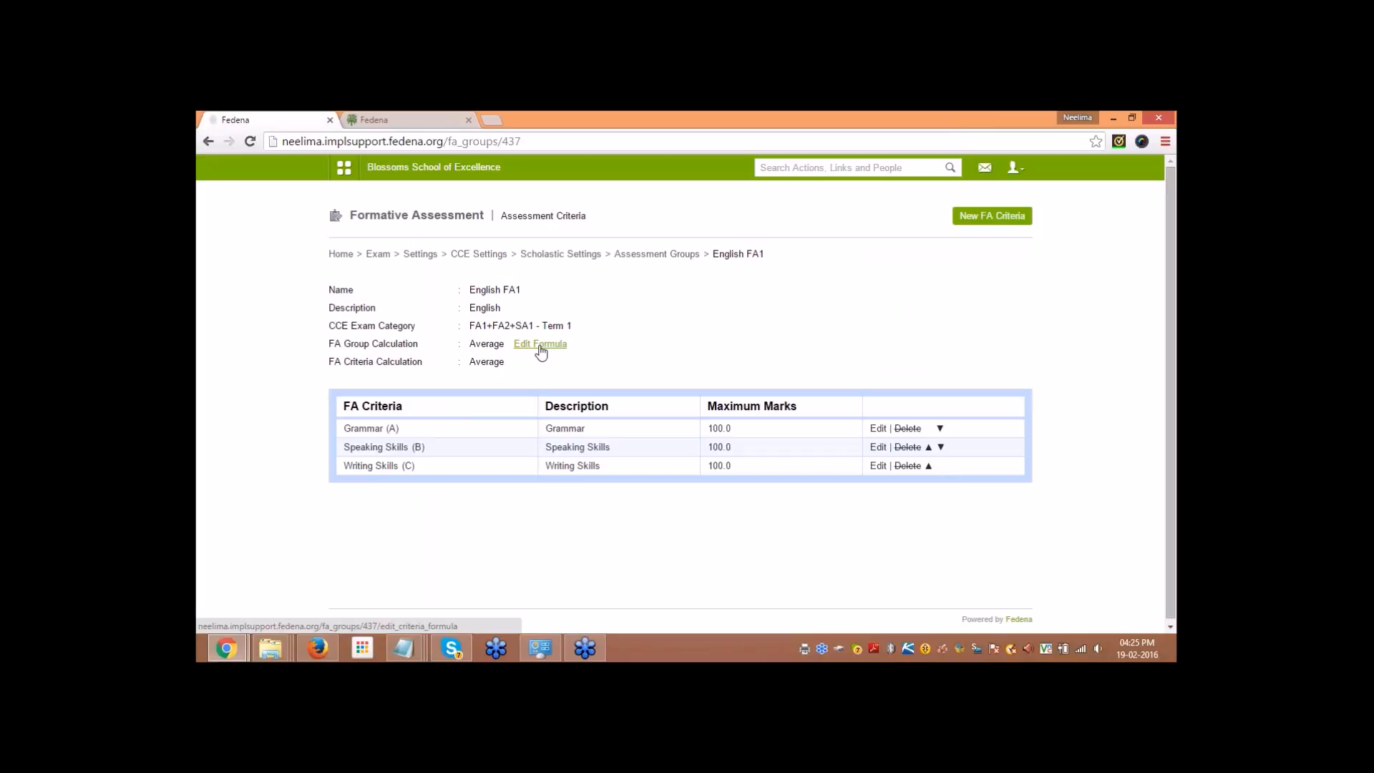
pyautogui.click(540, 345)
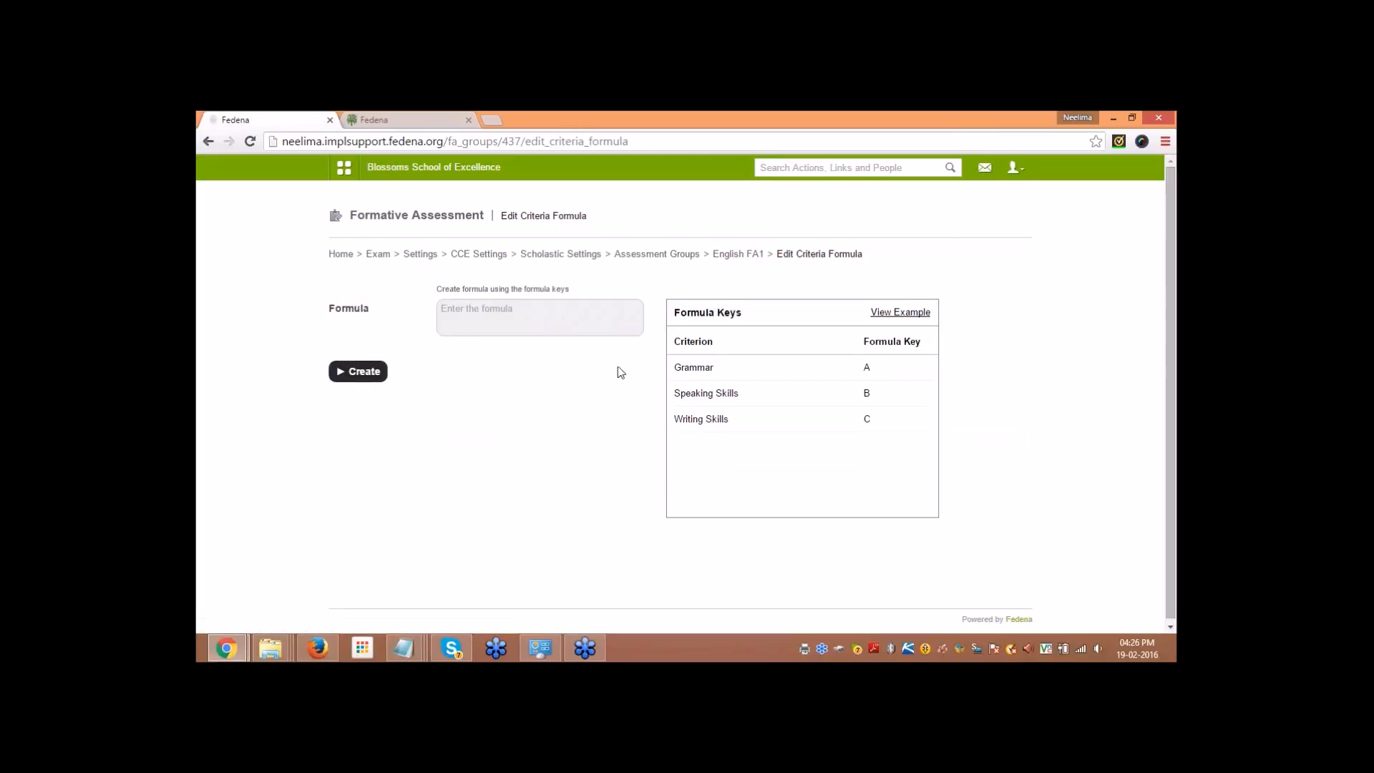
# Step: Open the CCE Report Settings from the CCE Settings and look over the report header and attendance options
pyautogui.click(475, 256)
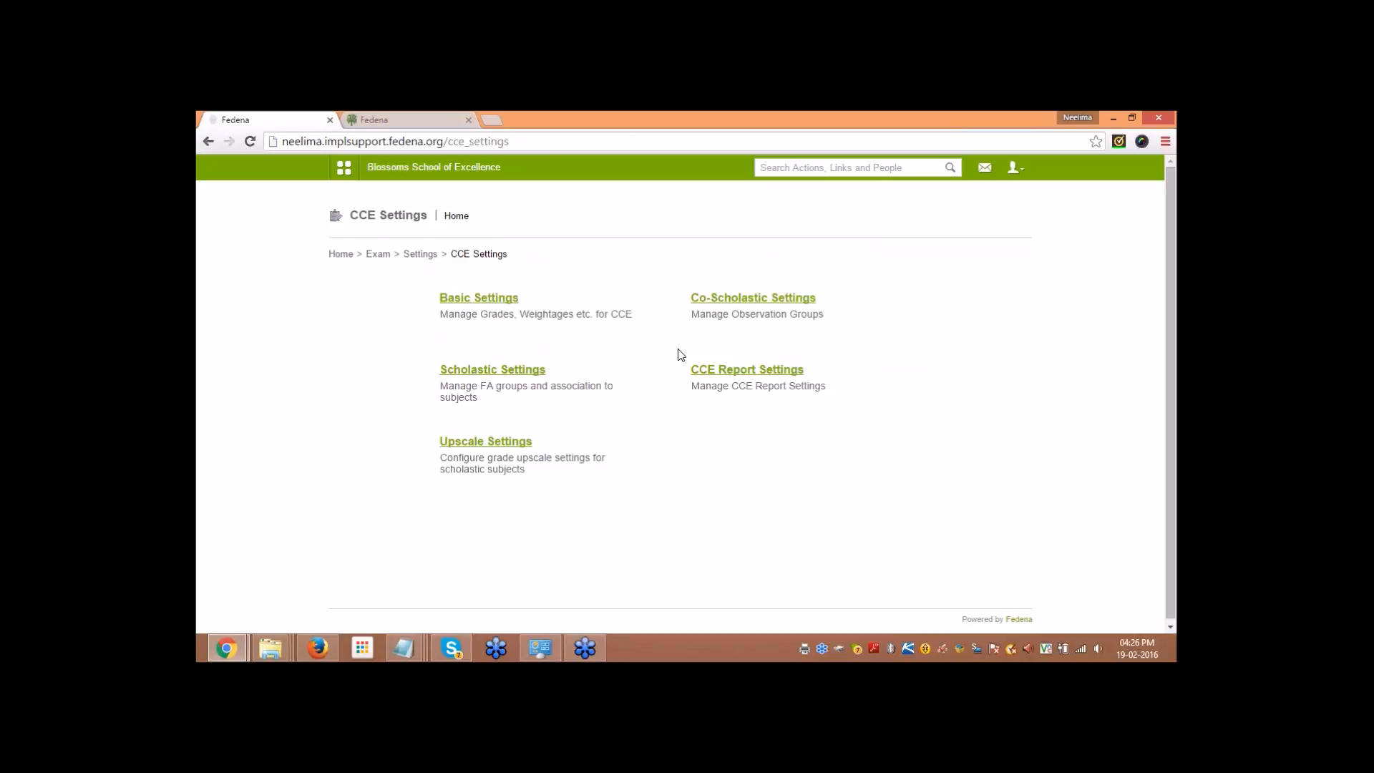
pyautogui.click(753, 376)
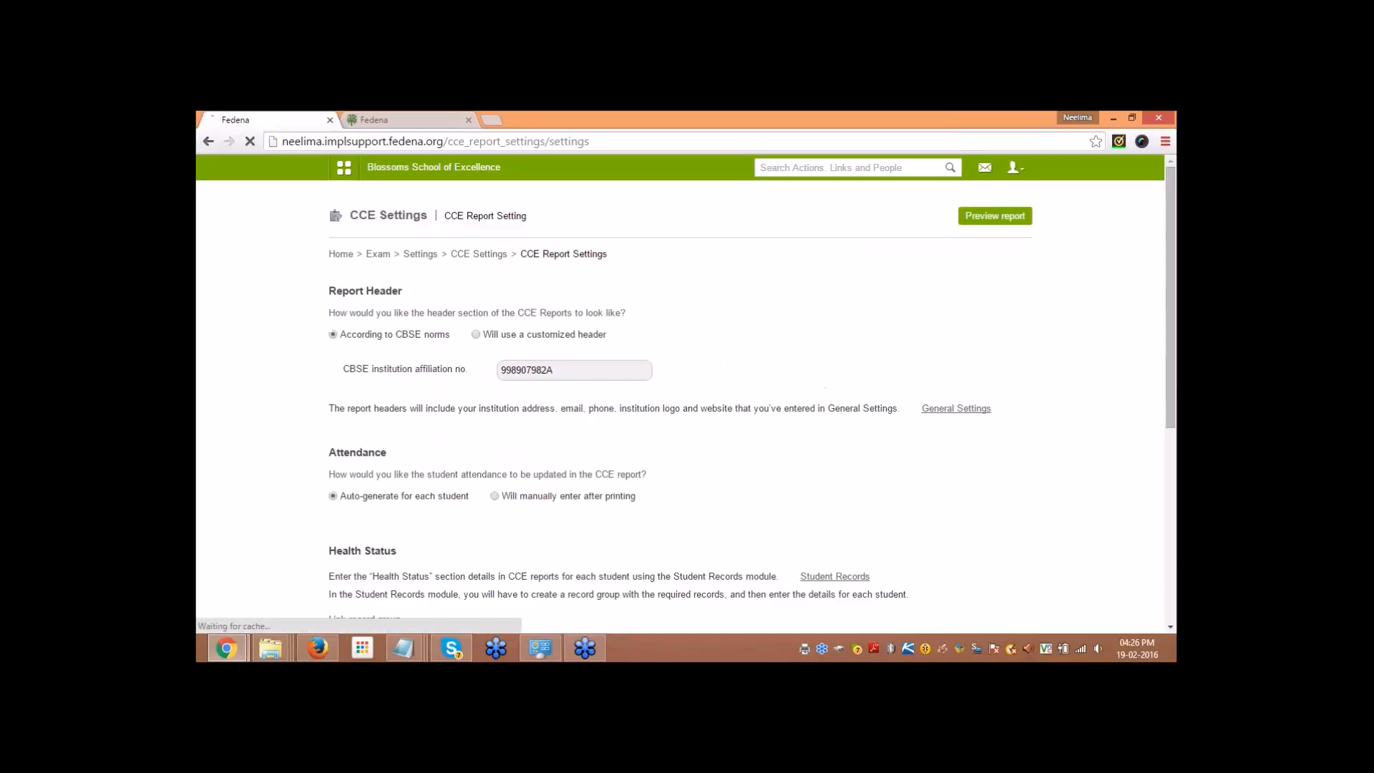
pyautogui.scroll(-1, 261, 393)
pyautogui.scroll(1, 261, 393)
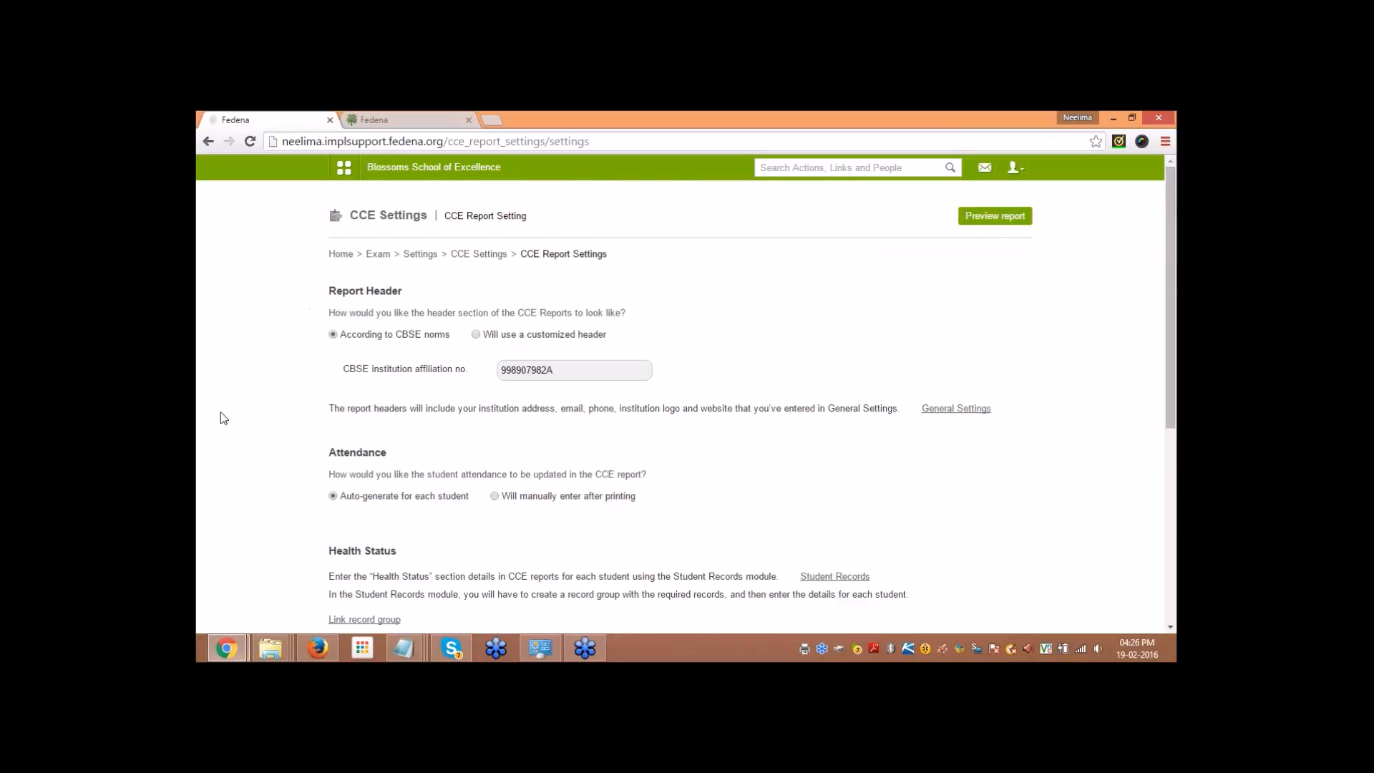
pyautogui.scroll(-1, 224, 419)
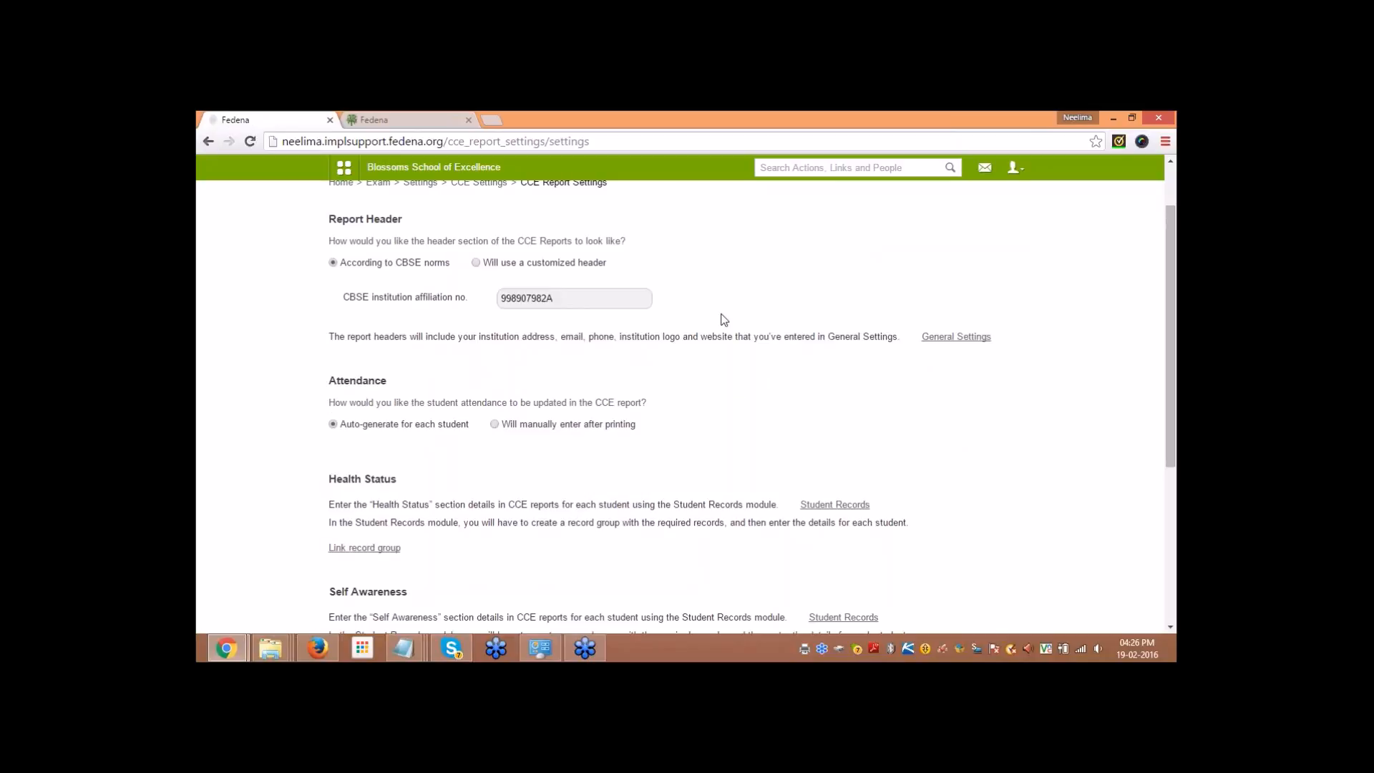
# Step: View the header of the sample report cce_full_exam_report.pdf, including its address and affiliation details, and return to the CCE Report Settings
pyautogui.click(1159, 144)
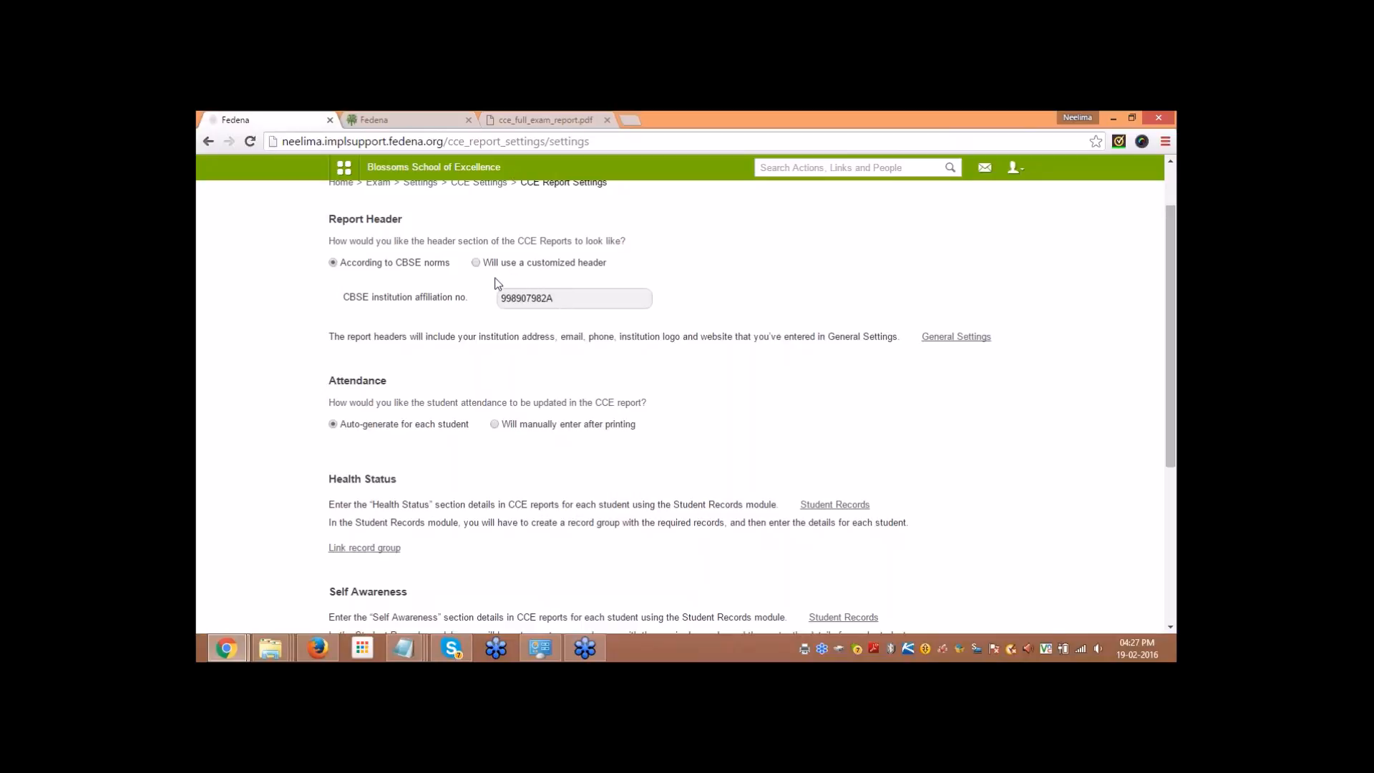
pyautogui.click(526, 123)
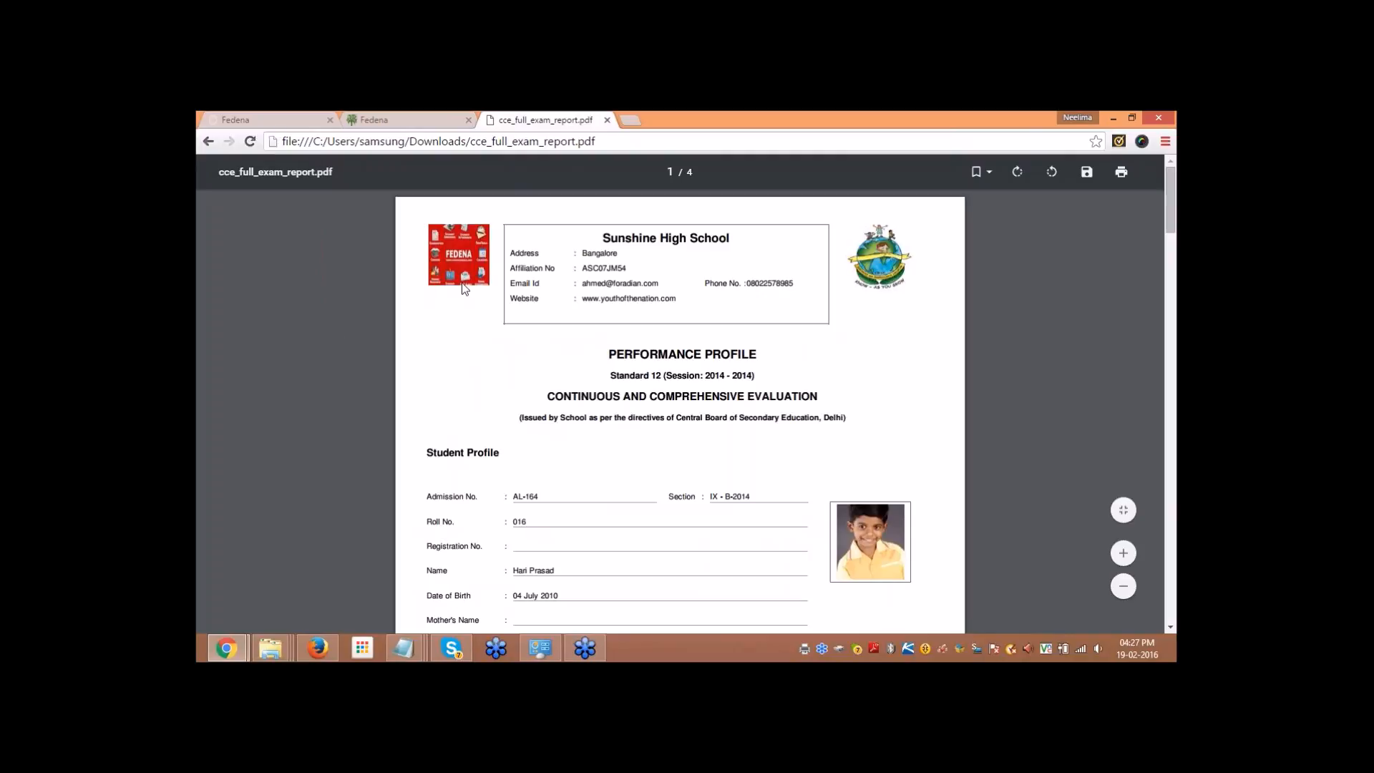
pyautogui.moveTo(512, 270); pyautogui.dragTo(562, 271)
pyautogui.click(643, 274)
pyautogui.click(268, 115)
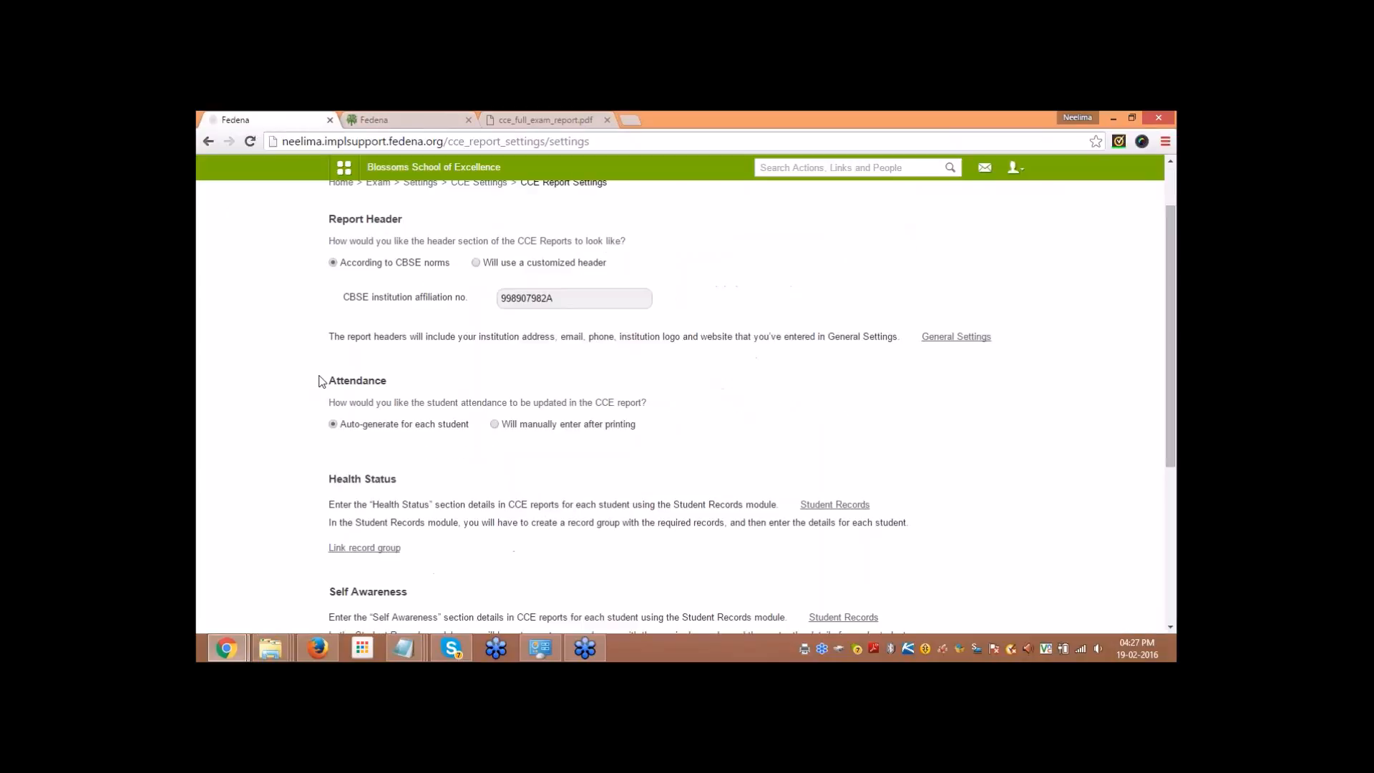
# Step: Switch the report header to the customized option, read its print guideline, and restore the CBSE norms option
pyautogui.click(476, 263)
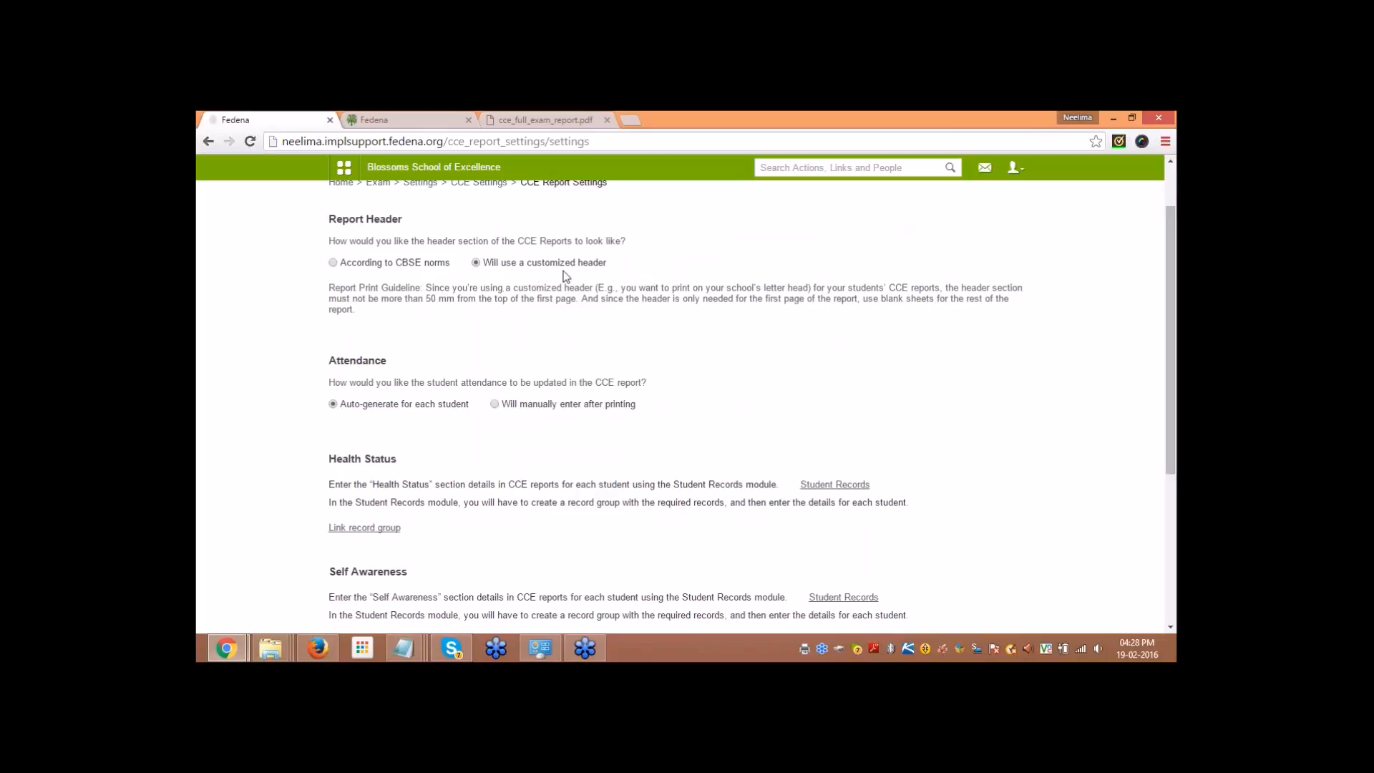
pyautogui.moveTo(426, 299); pyautogui.dragTo(575, 298)
pyautogui.click(572, 315)
pyautogui.click(334, 263)
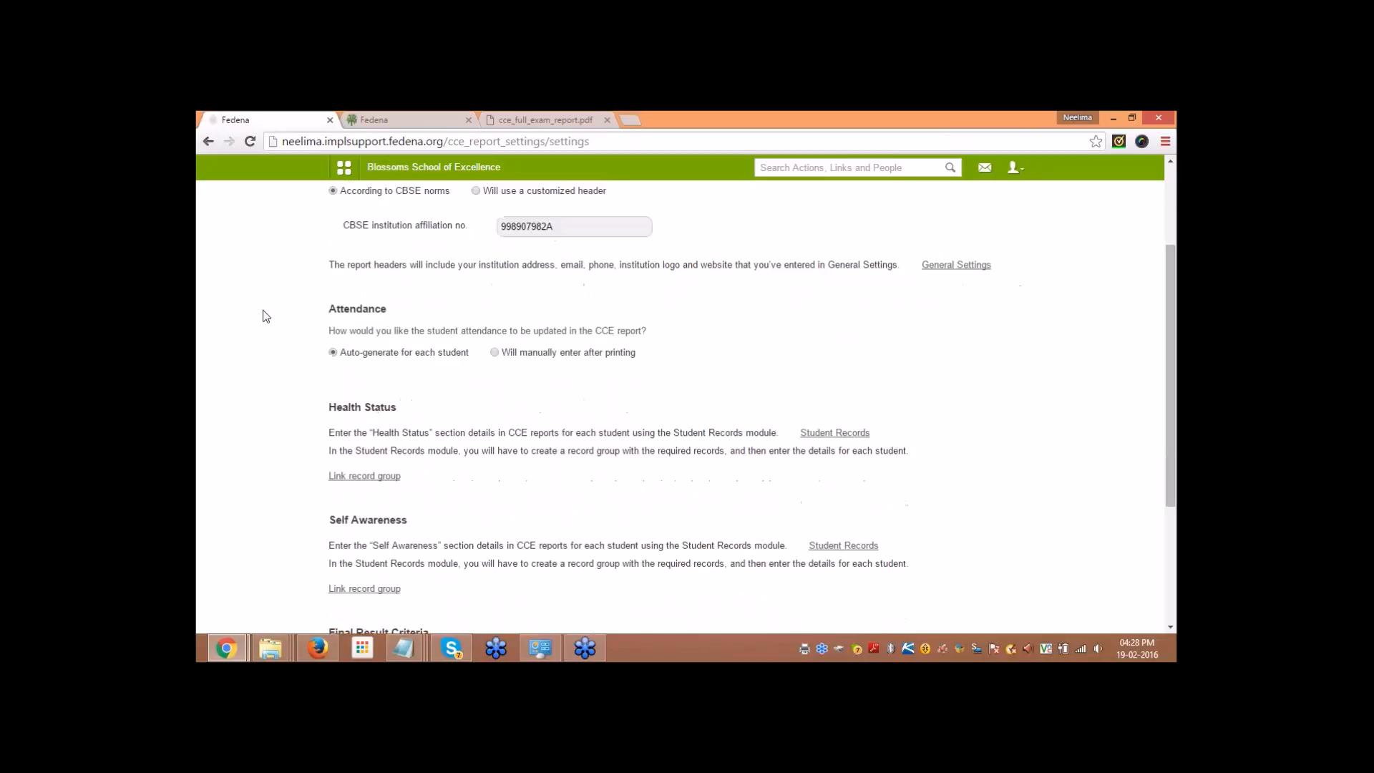
# Step: Examine the student profile, attendance and health status sections of the sample report PDF and return to the CCE Report Settings
pyautogui.scroll(-1, 380, 384)
pyautogui.click(551, 123)
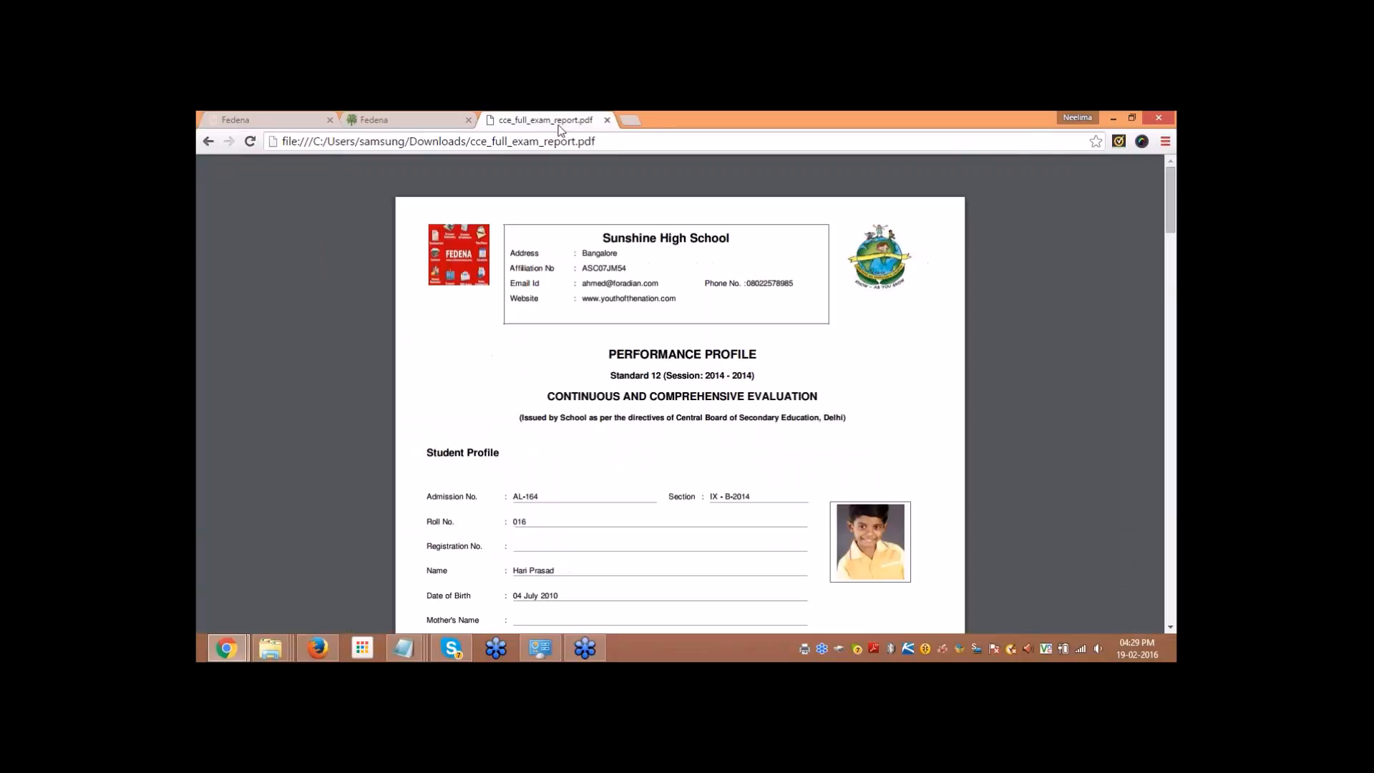
pyautogui.scroll(-2, 501, 358)
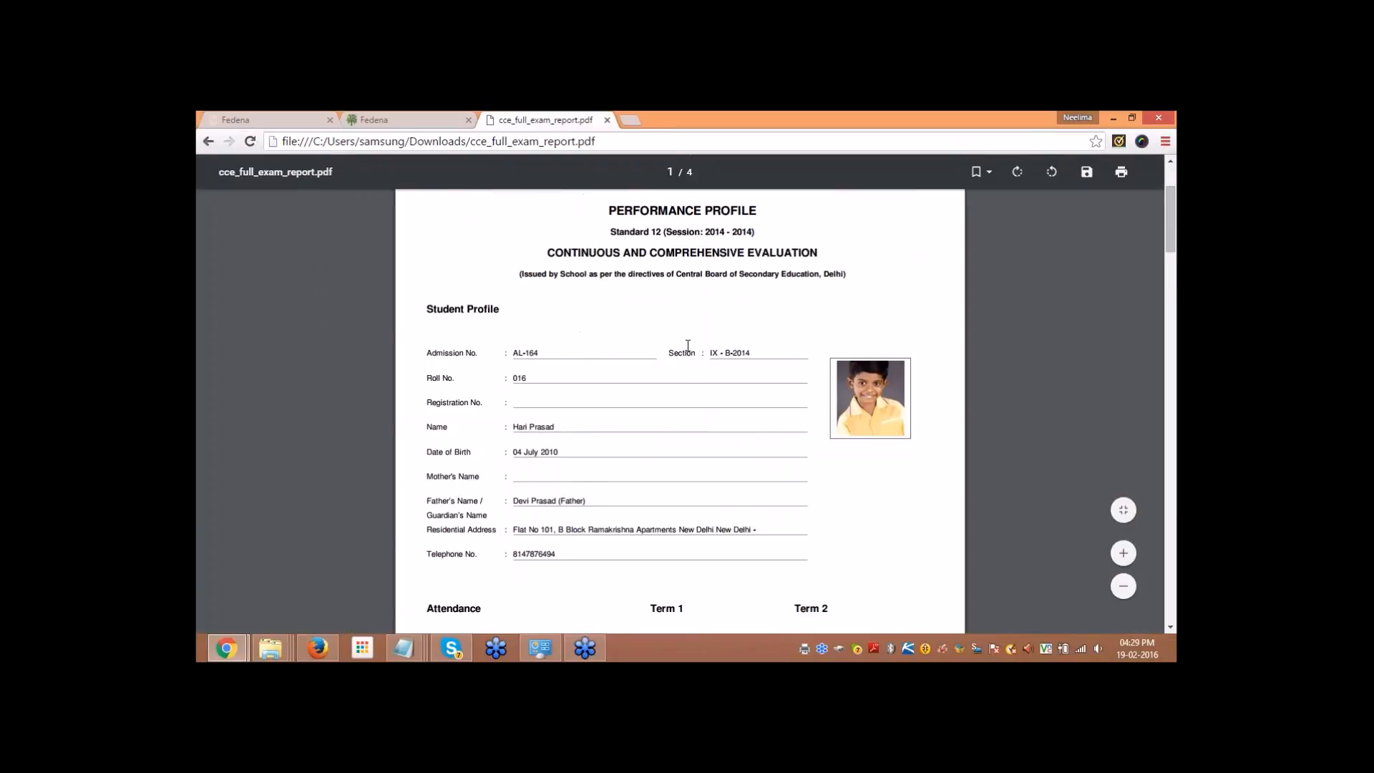
pyautogui.scroll(-1, 688, 345)
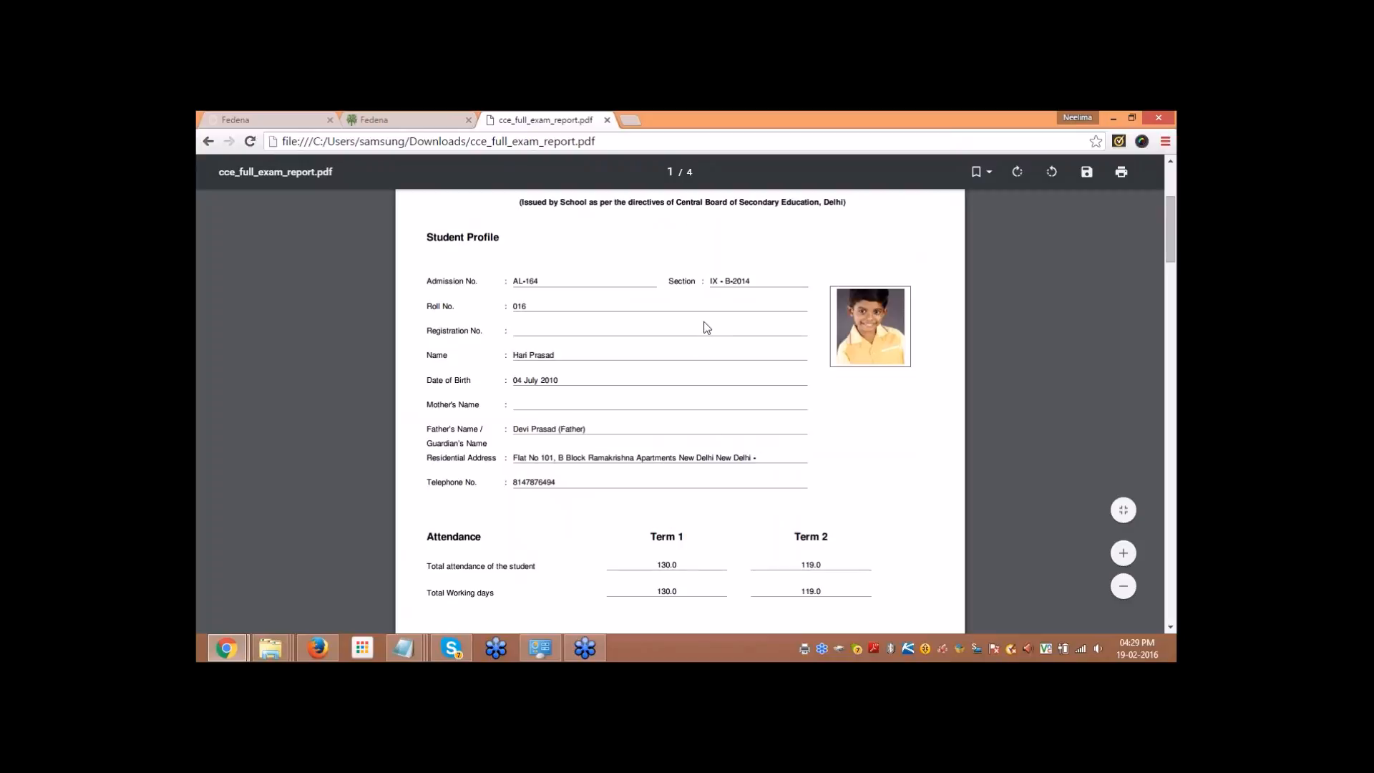
pyautogui.scroll(-1, 703, 326)
pyautogui.scroll(1, 704, 327)
pyautogui.scroll(-2, 699, 327)
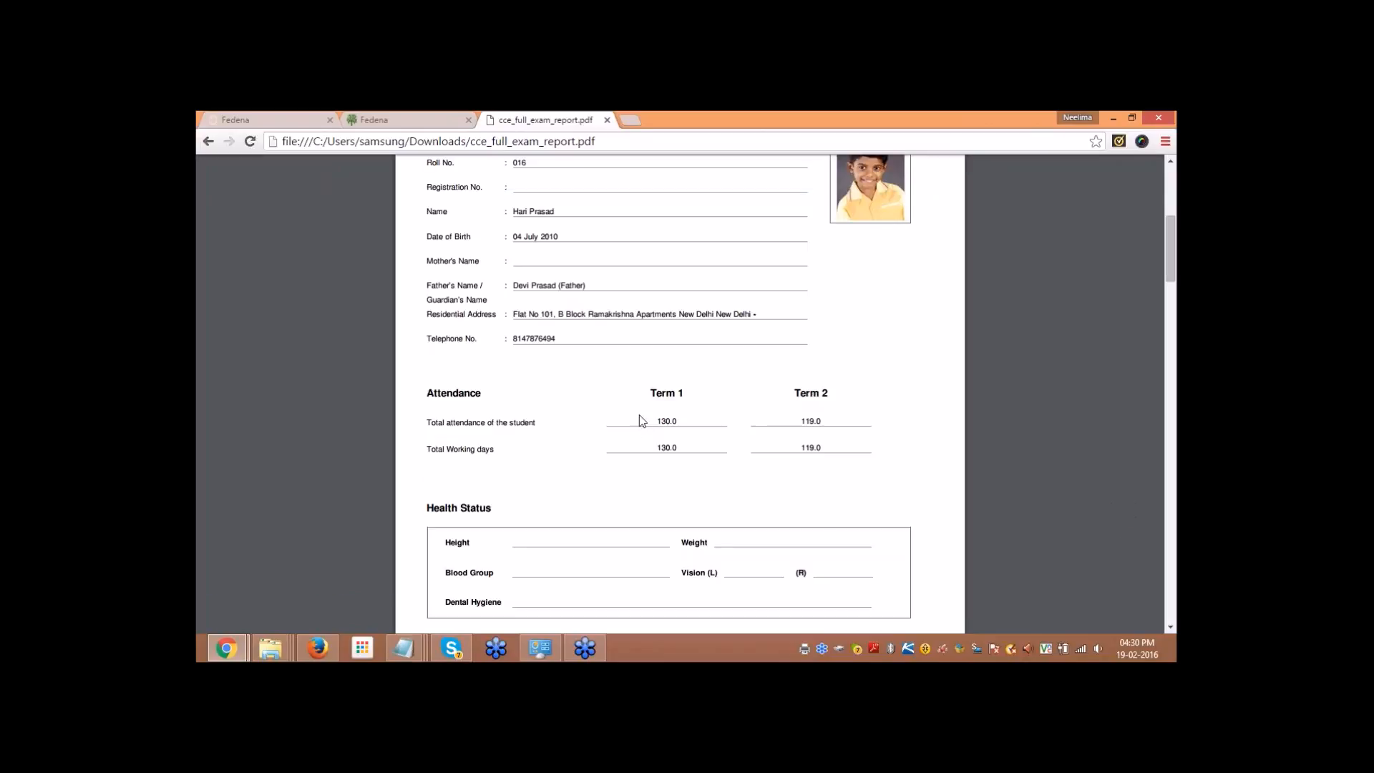
pyautogui.scroll(-1, 640, 420)
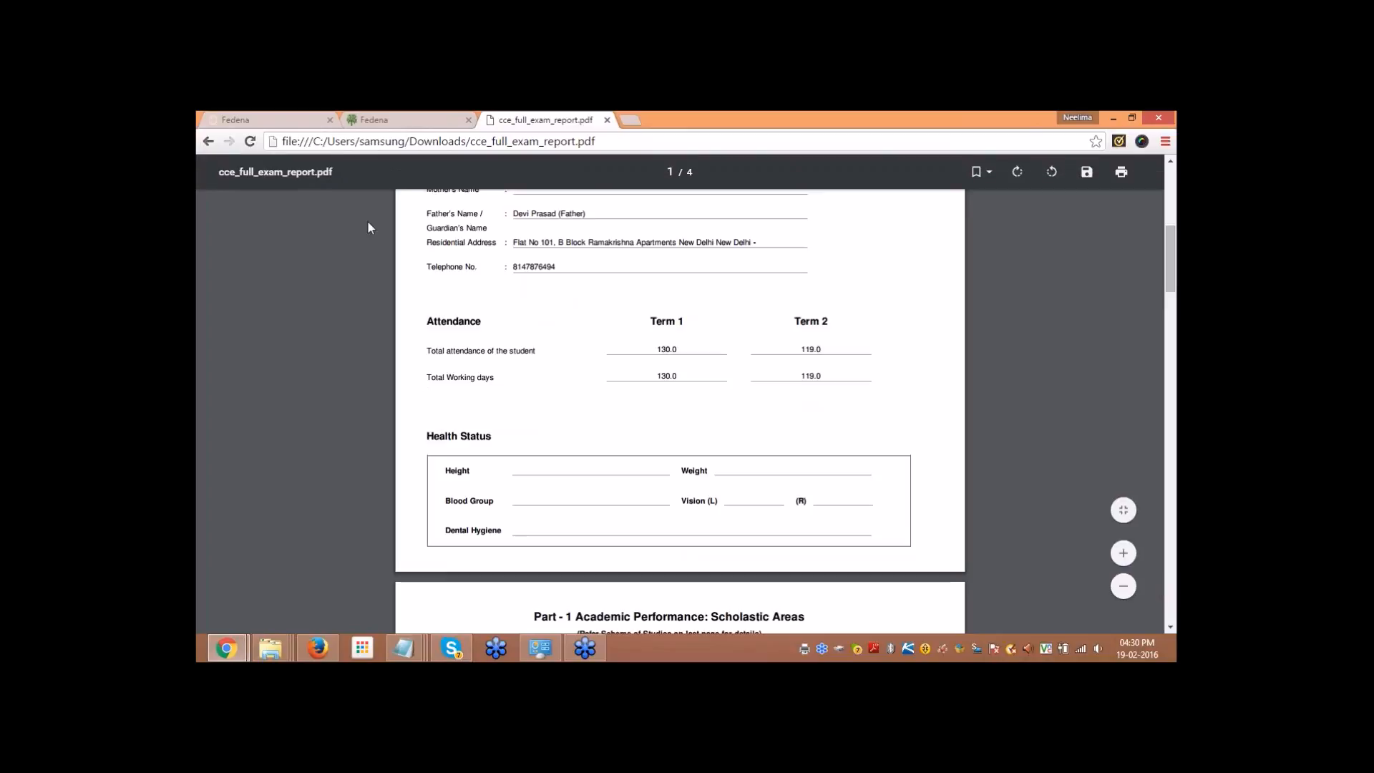
pyautogui.click(418, 121)
pyautogui.click(308, 120)
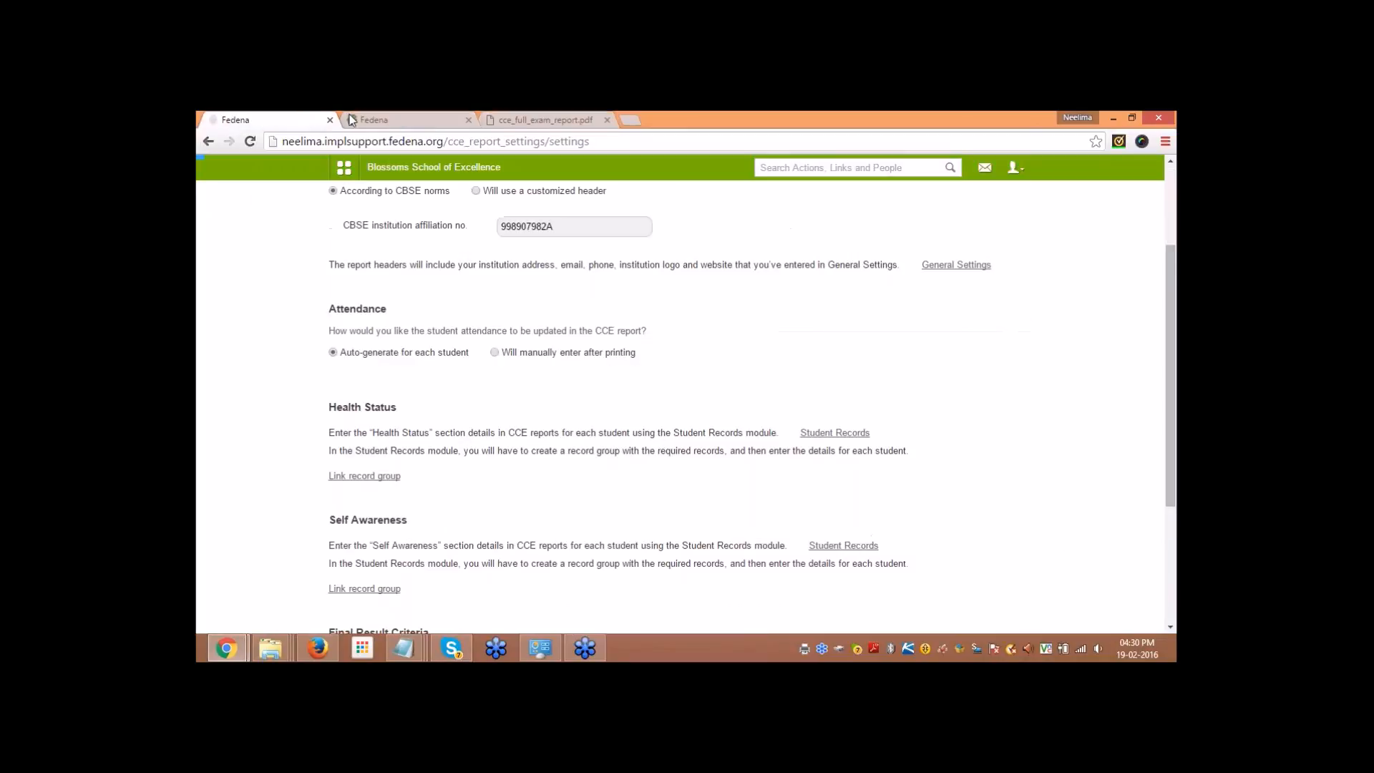
# Step: Look over the CCE Report Settings sections, view the Student Records page linked under Health Status, and return to the settings
pyautogui.scroll(-1, 293, 366)
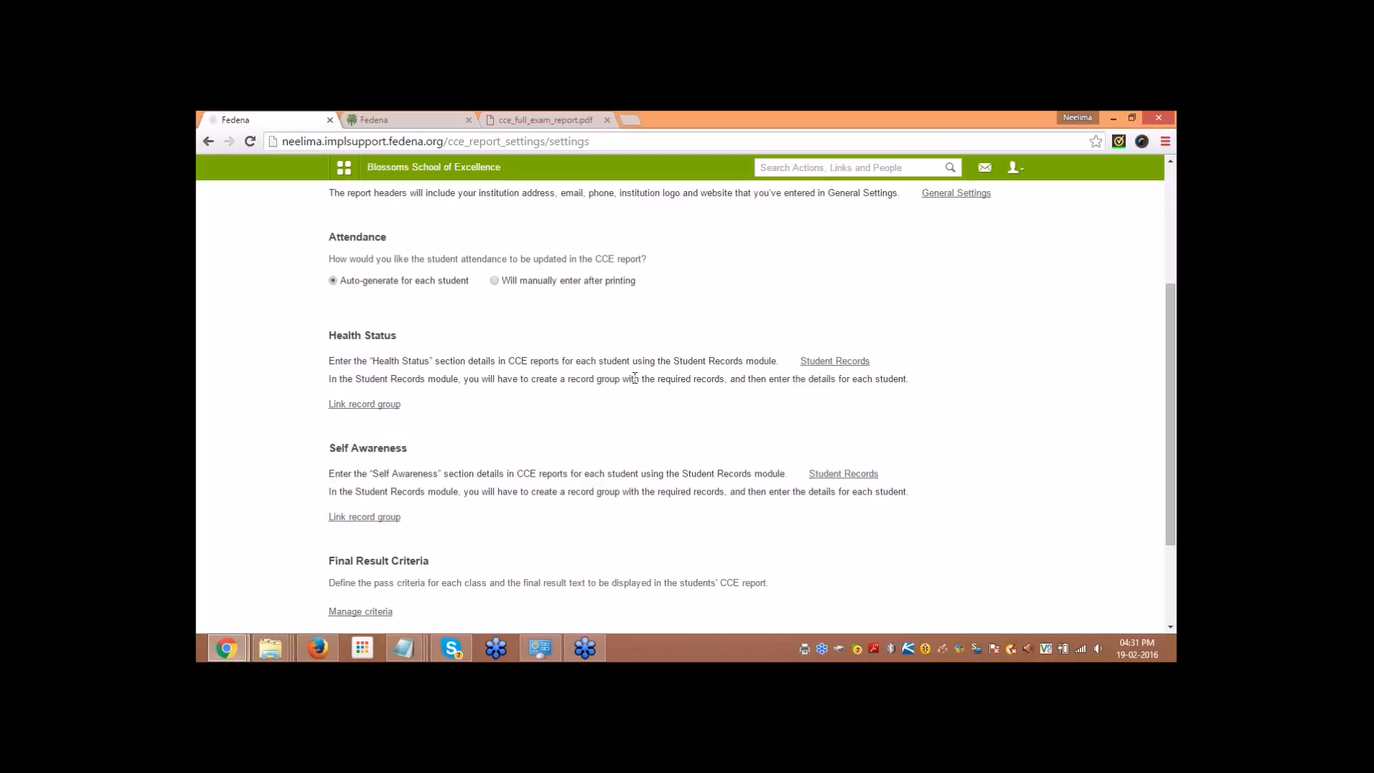
pyautogui.scroll(2, 428, 396)
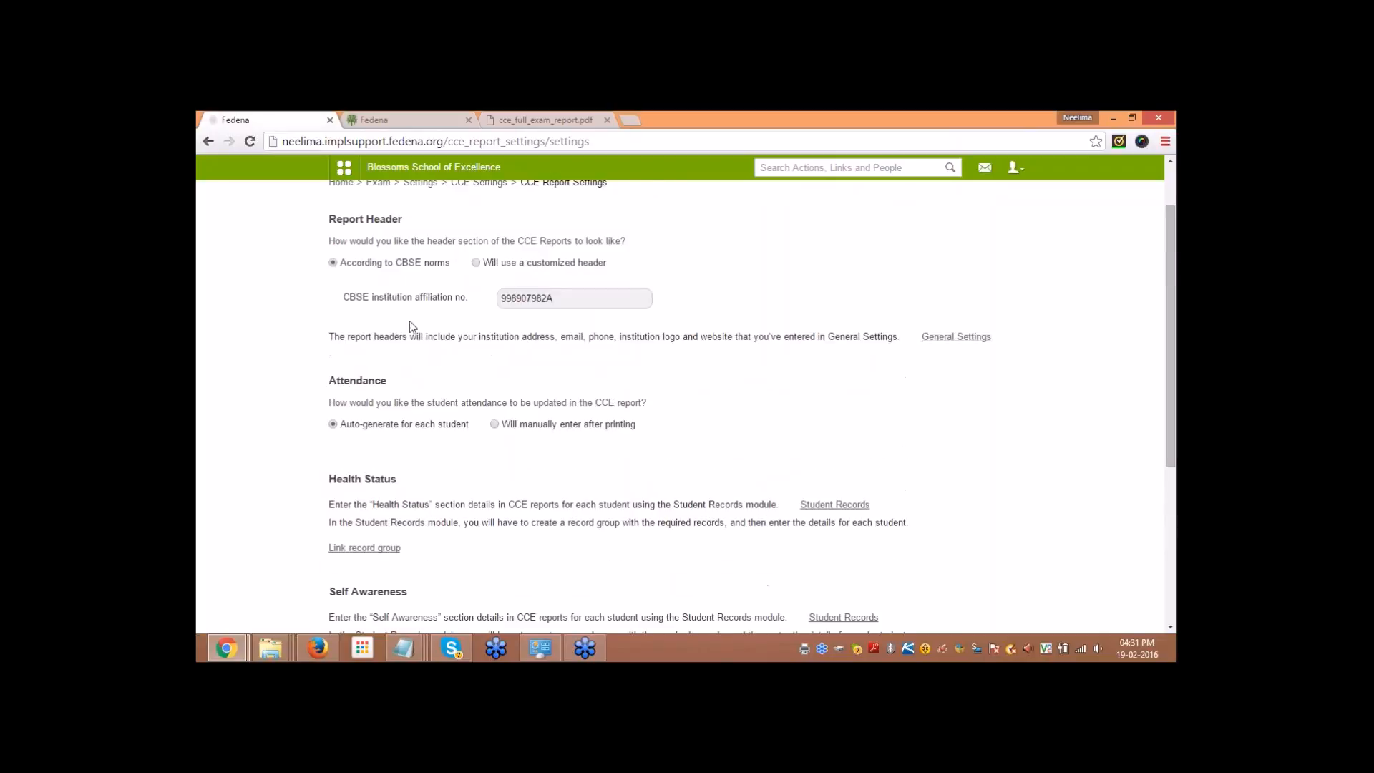
pyautogui.scroll(1, 449, 291)
pyautogui.scroll(-3, 533, 359)
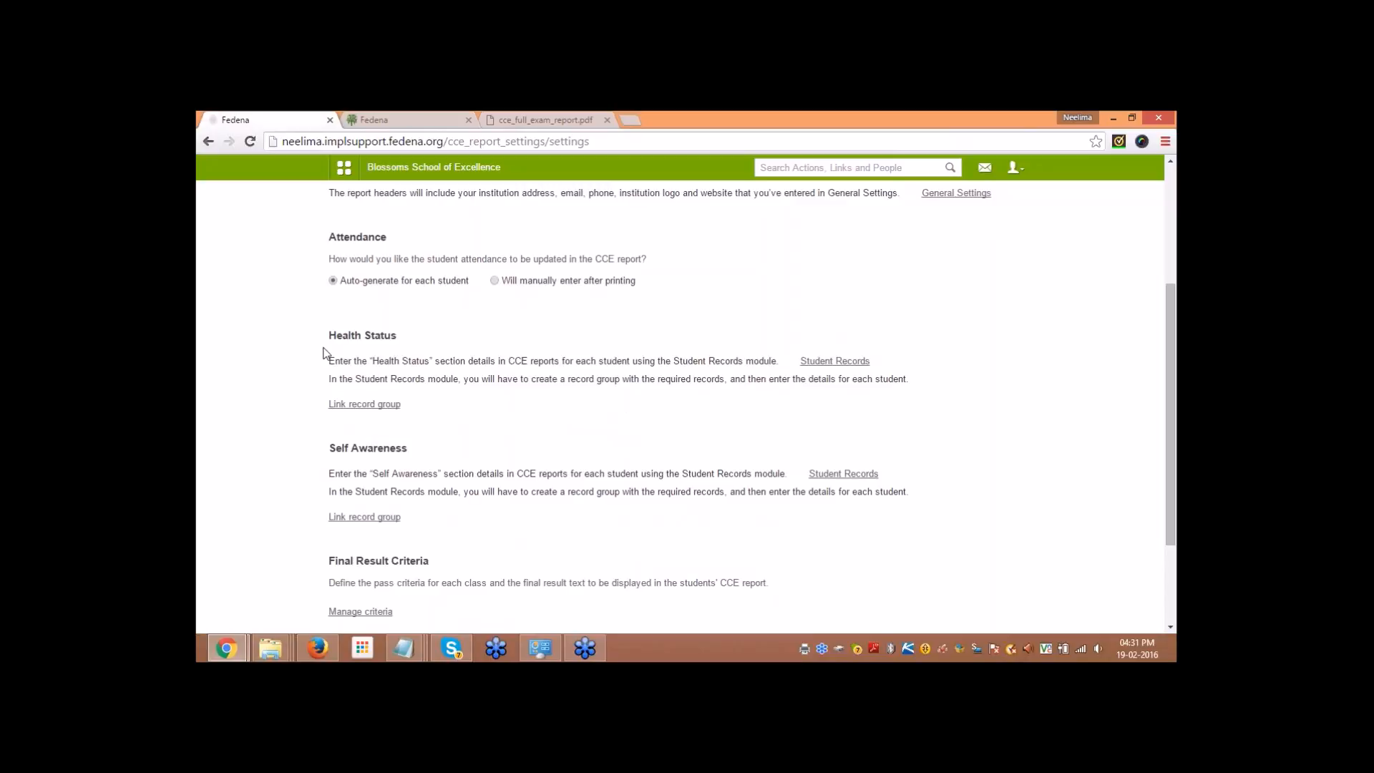
pyautogui.click(807, 365)
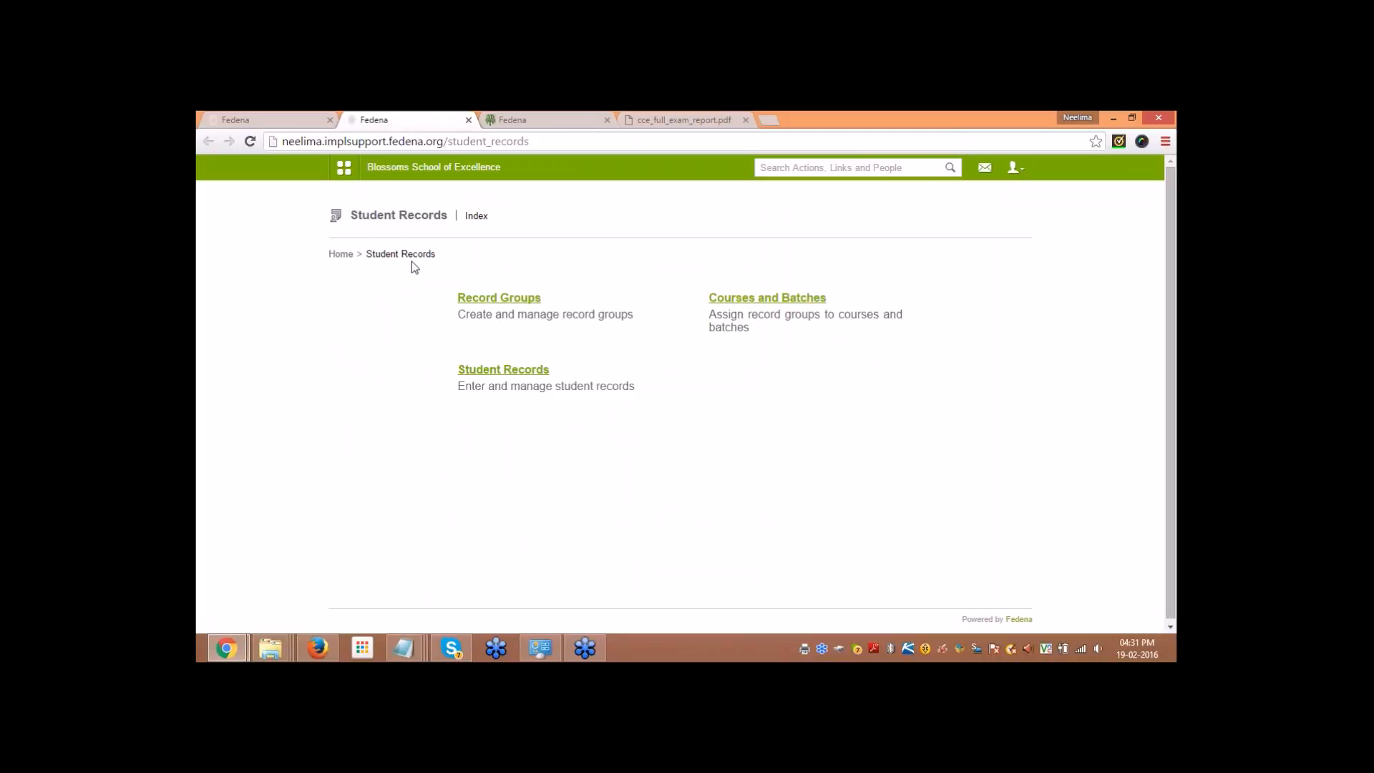
pyautogui.click(286, 120)
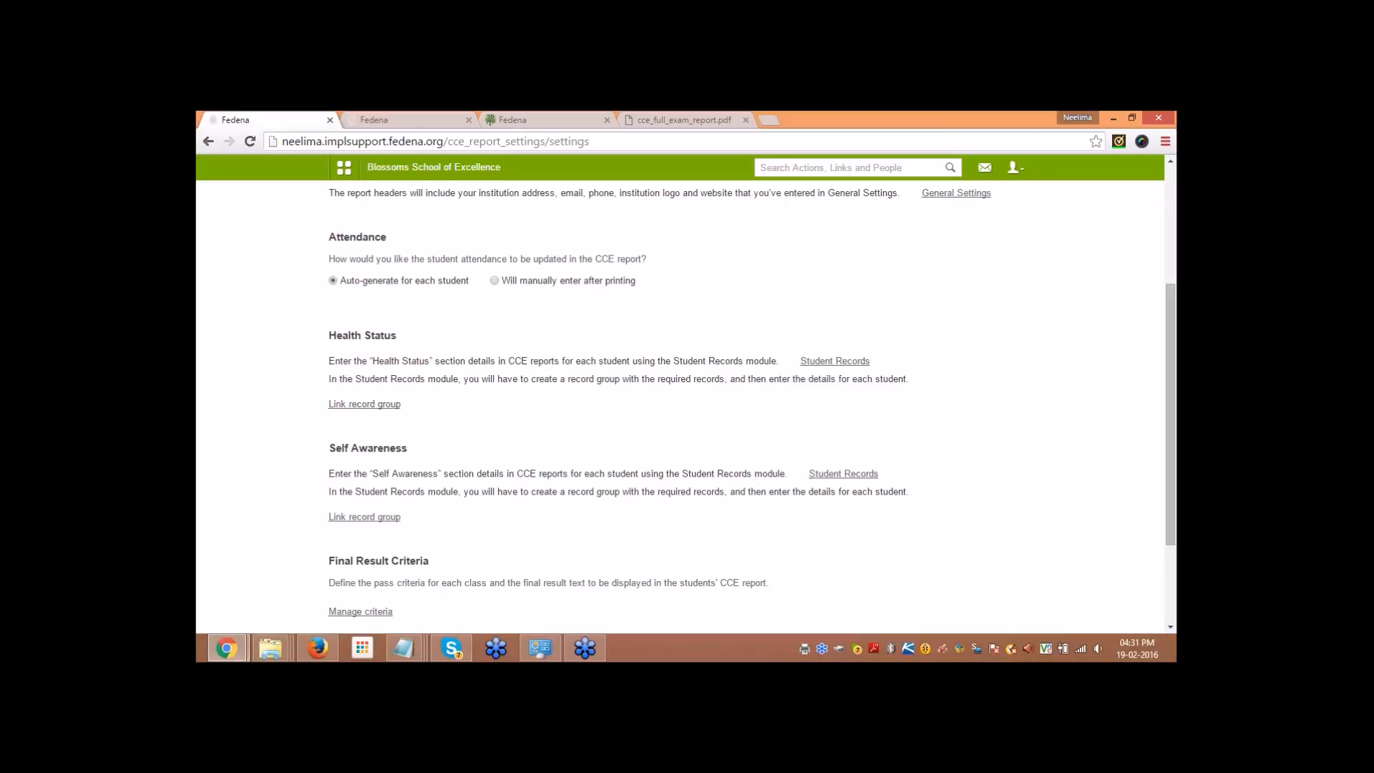
# Step: Start linking a record group to the Health Status section, choose Health Record, and look over the fields available for mapping
pyautogui.click(350, 405)
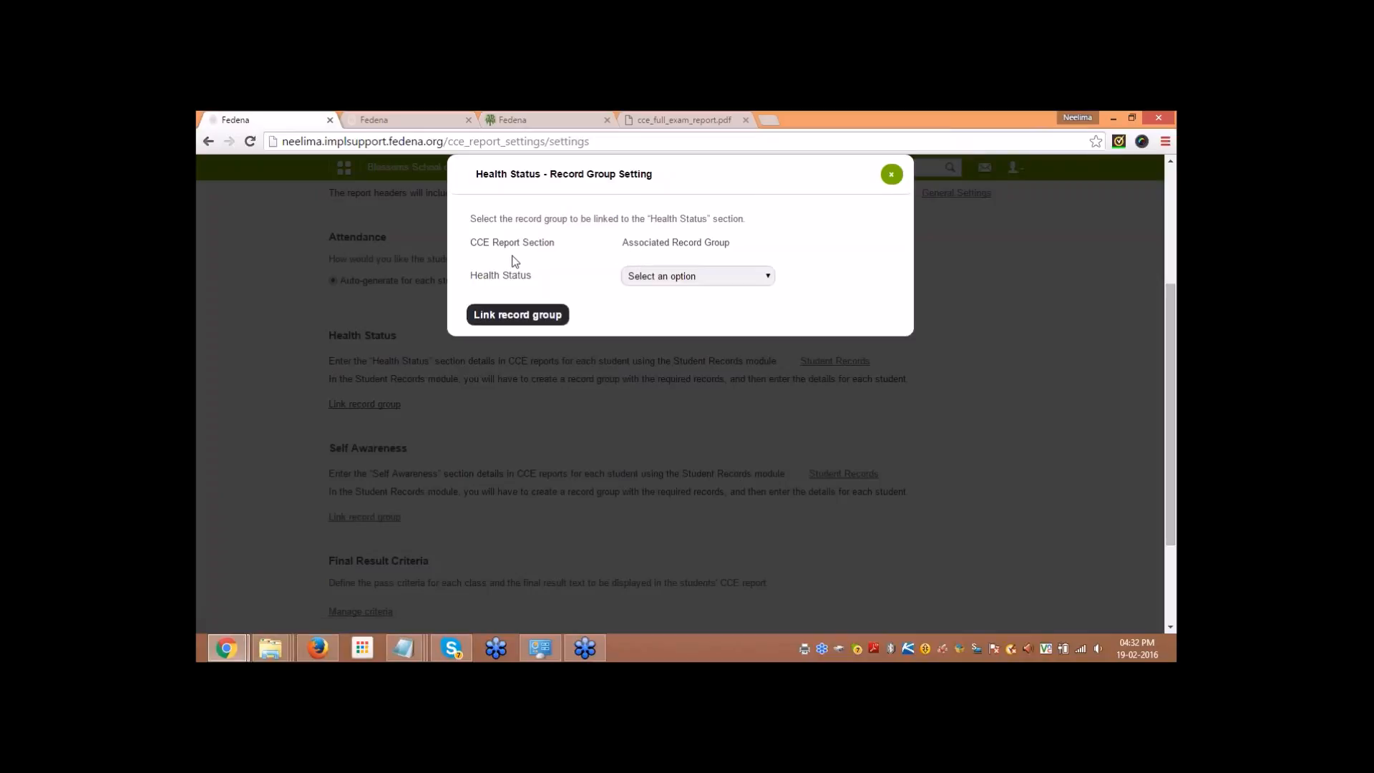
pyautogui.click(674, 283)
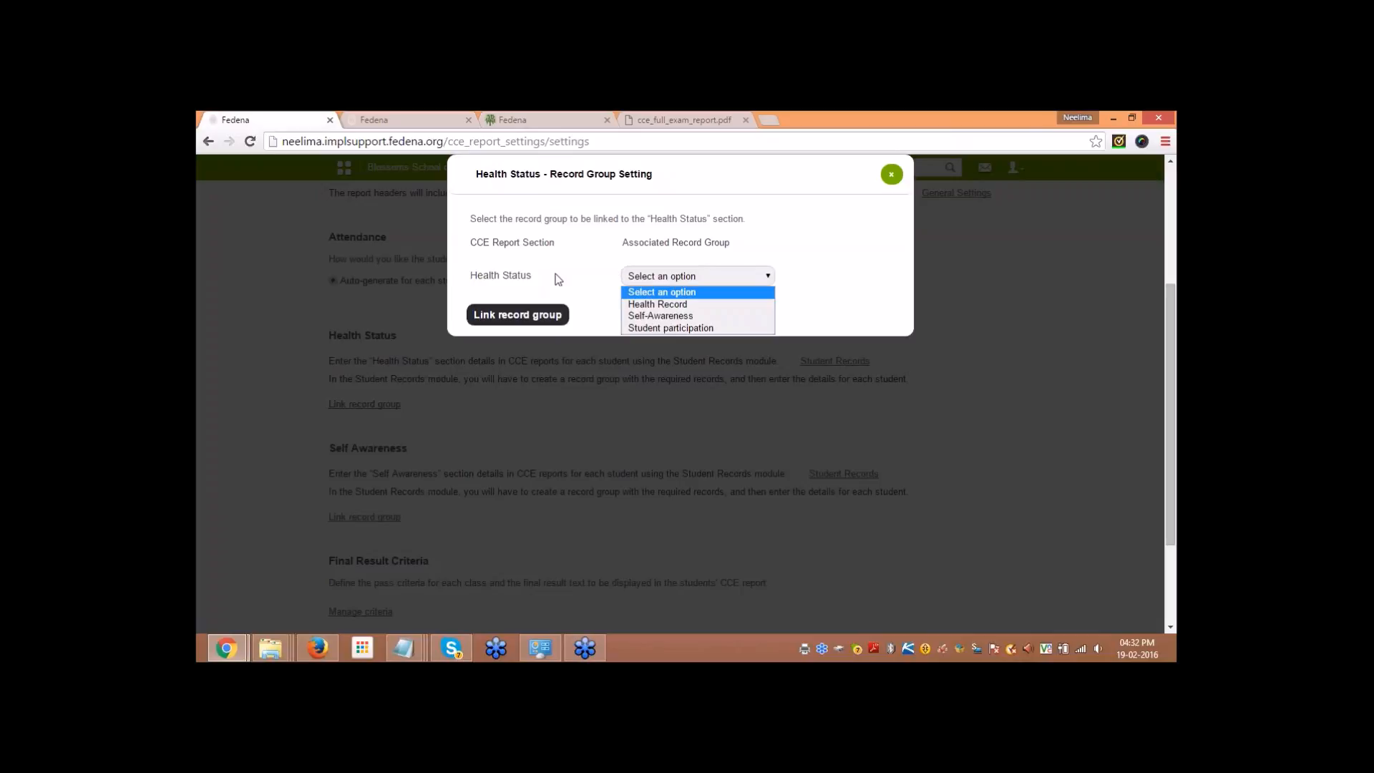
pyautogui.click(653, 310)
pyautogui.scroll(-2, 618, 373)
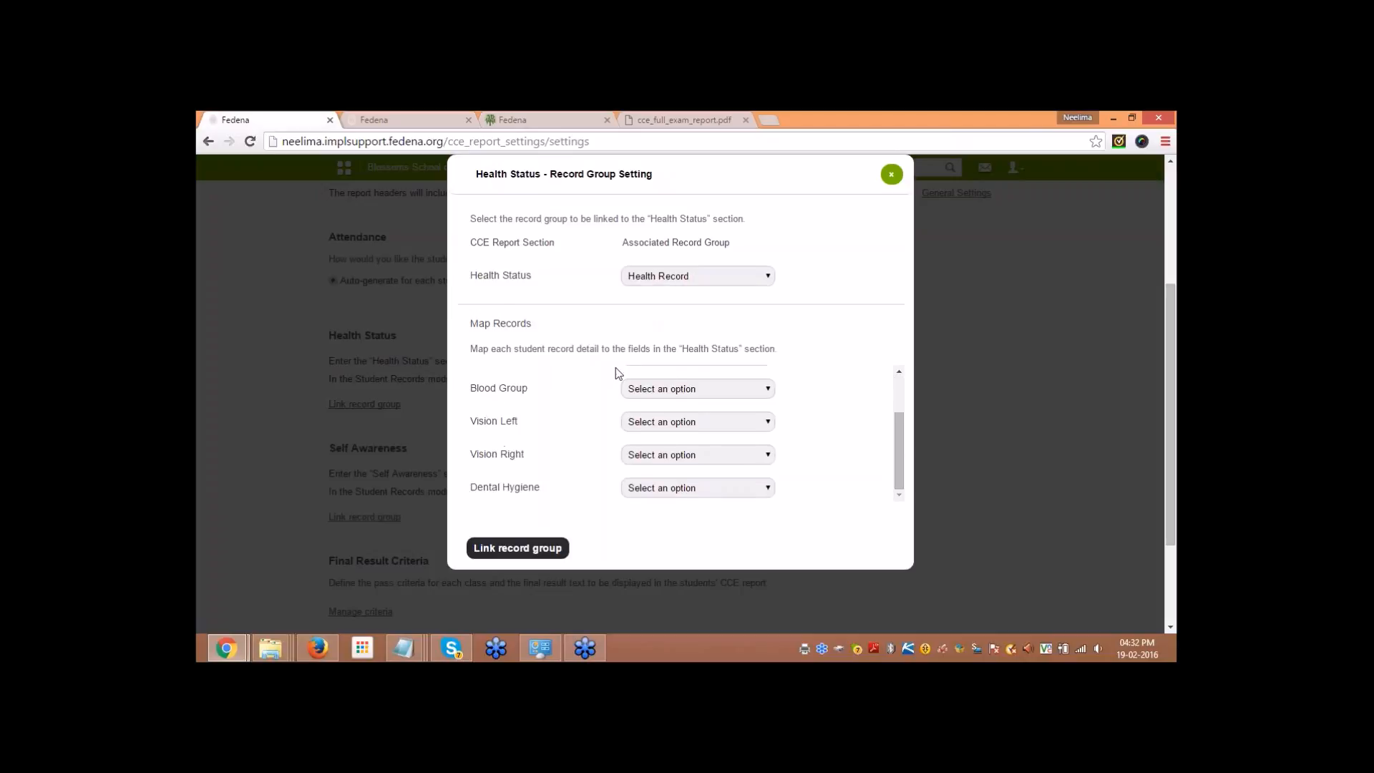
pyautogui.click(658, 390)
pyautogui.click(557, 398)
pyautogui.moveTo(899, 416); pyautogui.dragTo(900, 379)
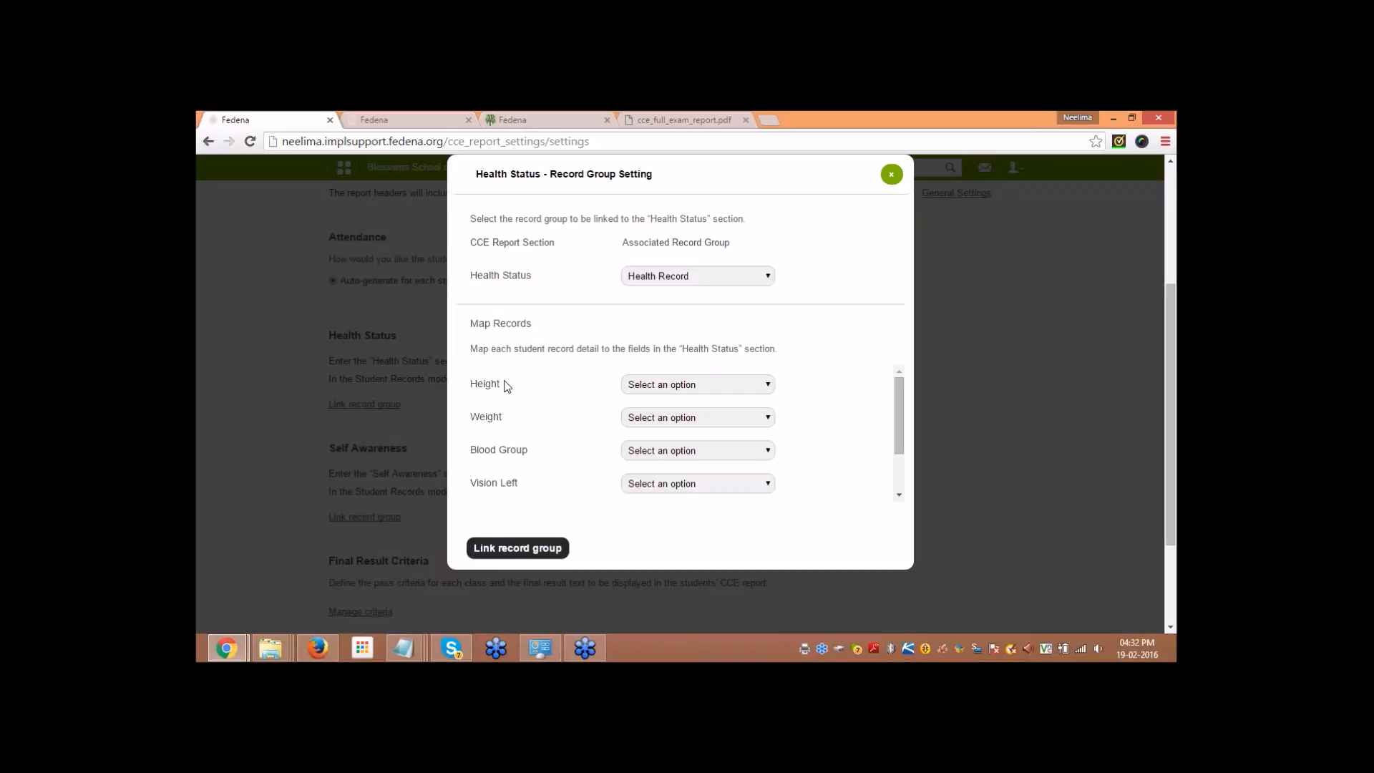
pyautogui.moveTo(472, 384); pyautogui.dragTo(494, 390)
pyautogui.click(510, 398)
# Step: Map the Health Status fields Height and Weight to the matching Height and Weight records, and link the record group
pyautogui.click(649, 391)
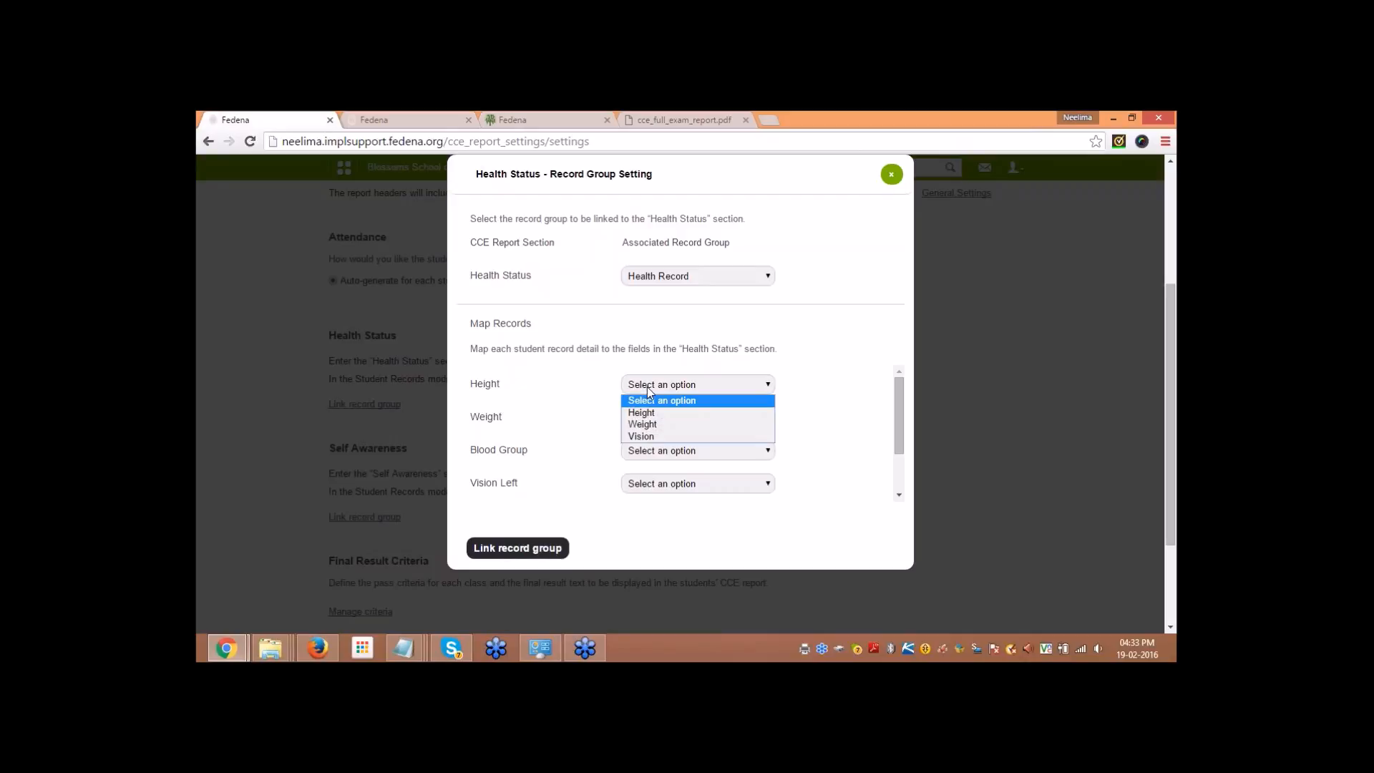
pyautogui.click(648, 413)
pyautogui.click(654, 417)
pyautogui.click(651, 464)
pyautogui.scroll(-2, 538, 452)
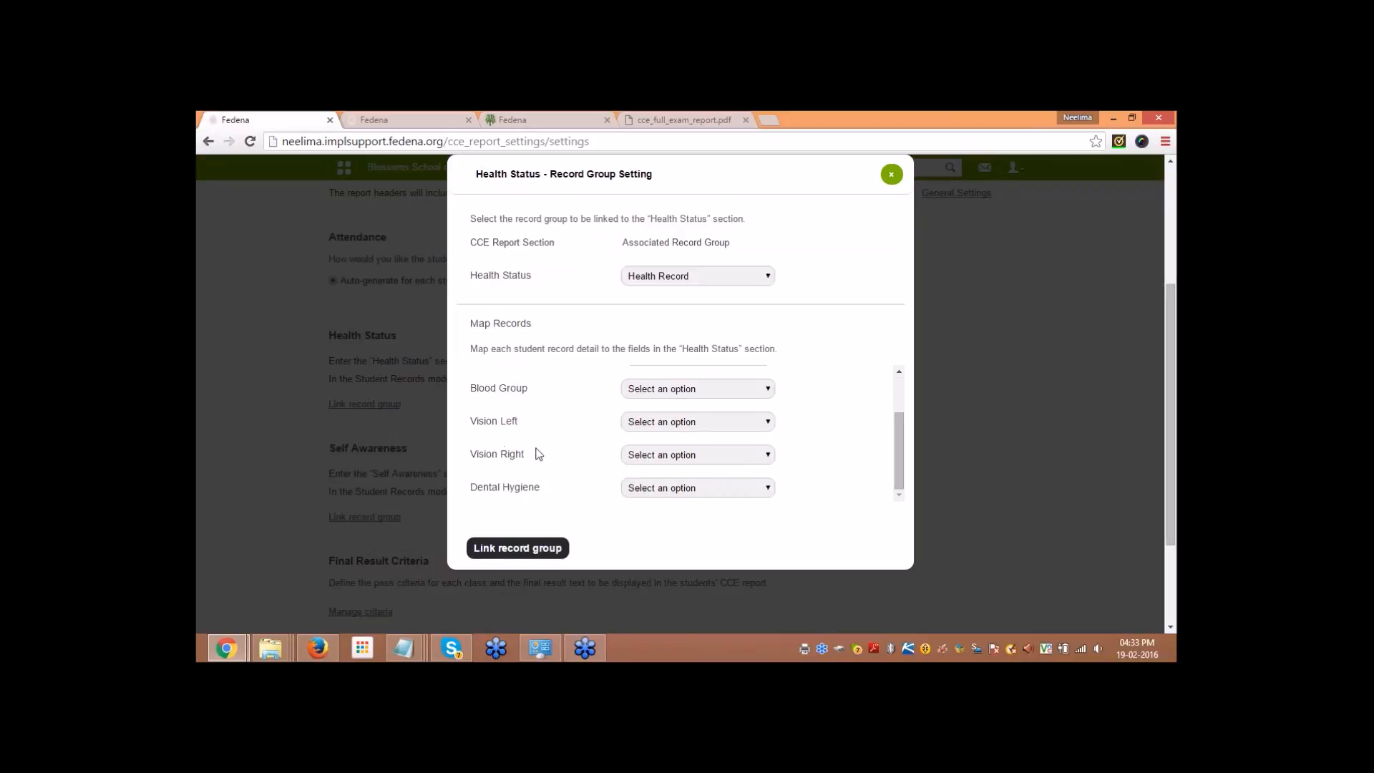
pyautogui.click(649, 423)
pyautogui.click(570, 443)
pyautogui.scroll(-1, 638, 477)
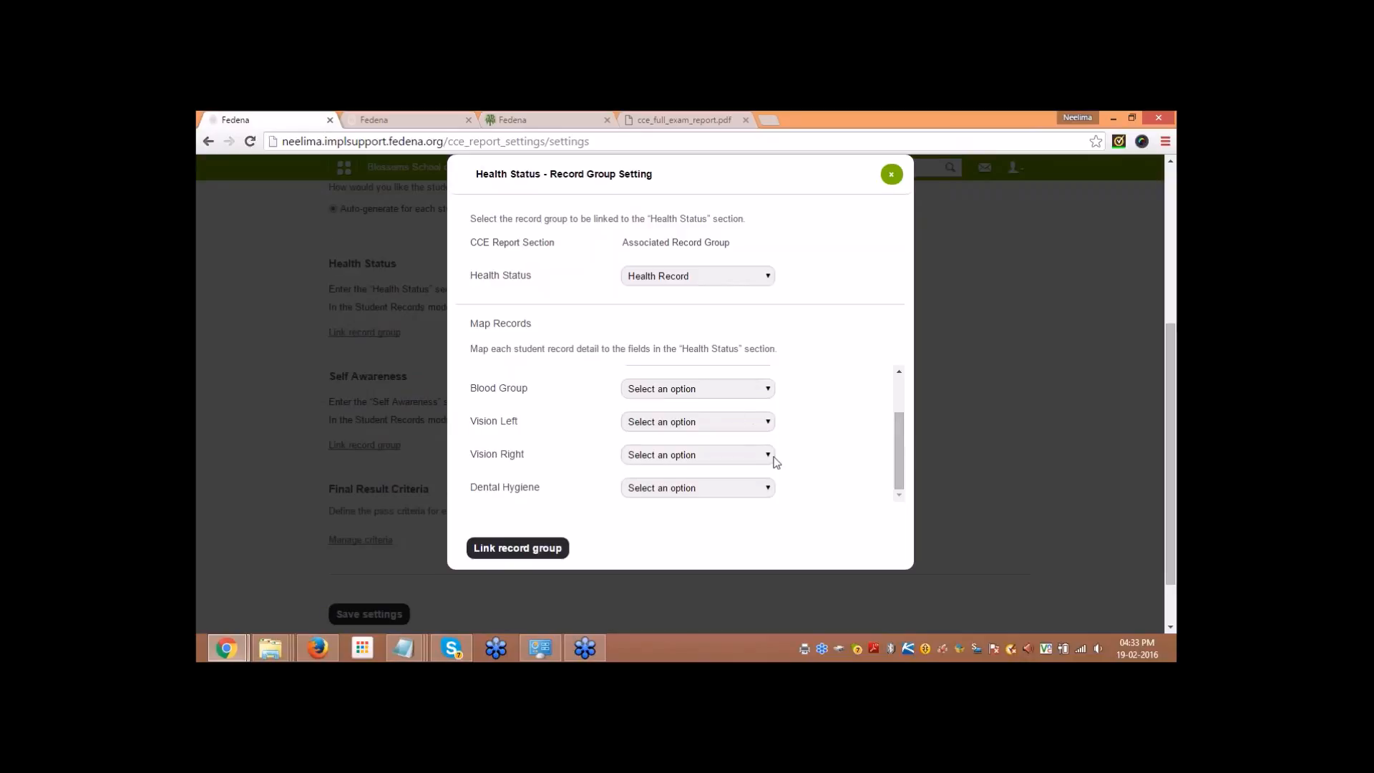
pyautogui.scroll(2, 773, 460)
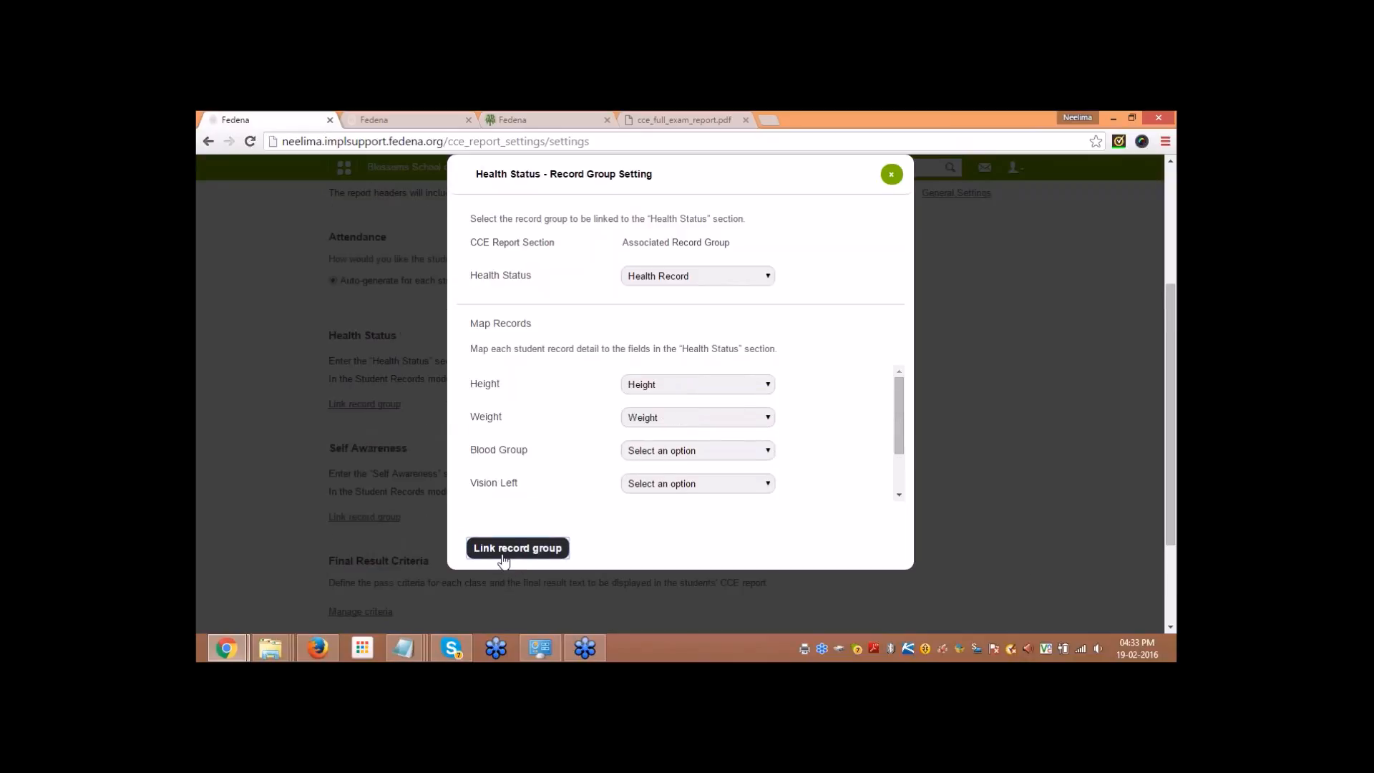
pyautogui.click(506, 554)
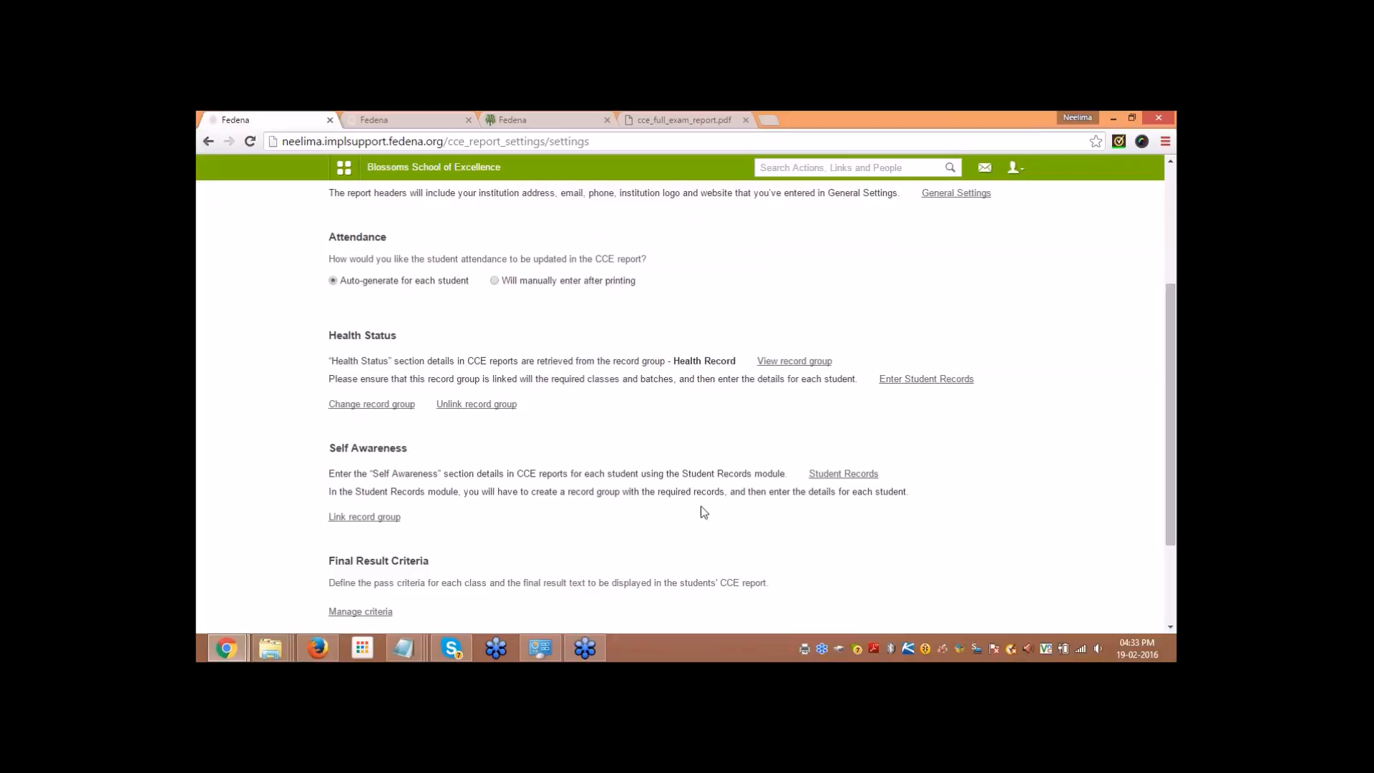
# Step: Check the Health Status section in the sample report cce_full_exam_report.pdf and return to the CCE Report Settings
pyautogui.click(714, 121)
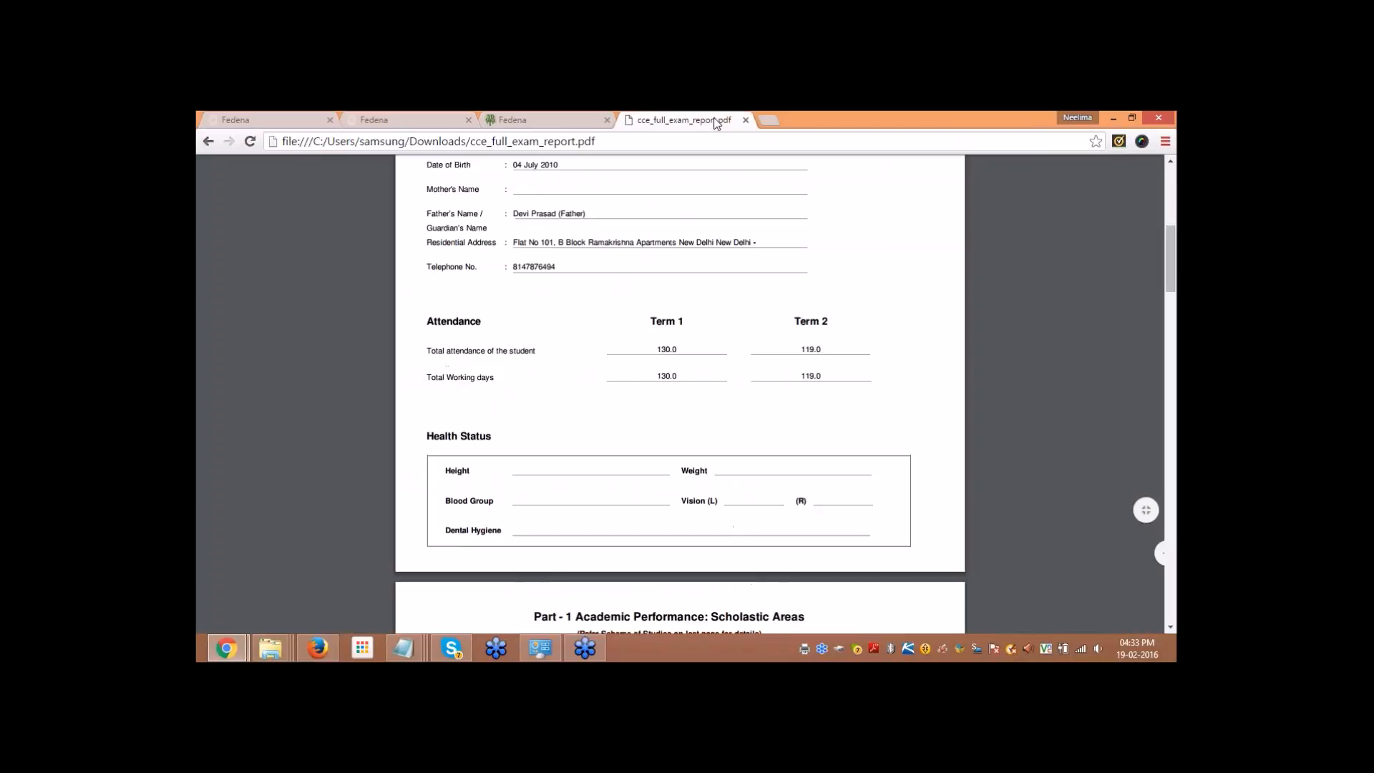
pyautogui.scroll(-1, 487, 413)
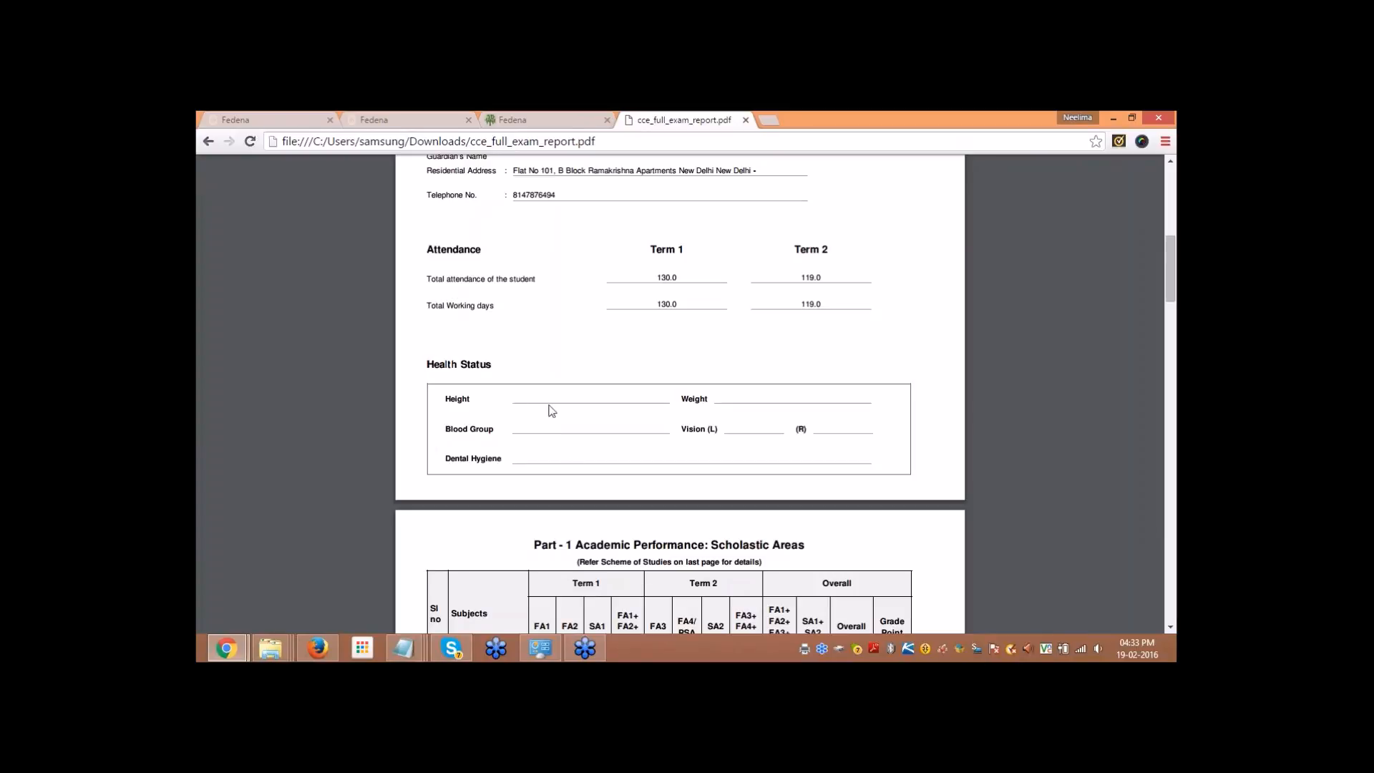
pyautogui.click(281, 118)
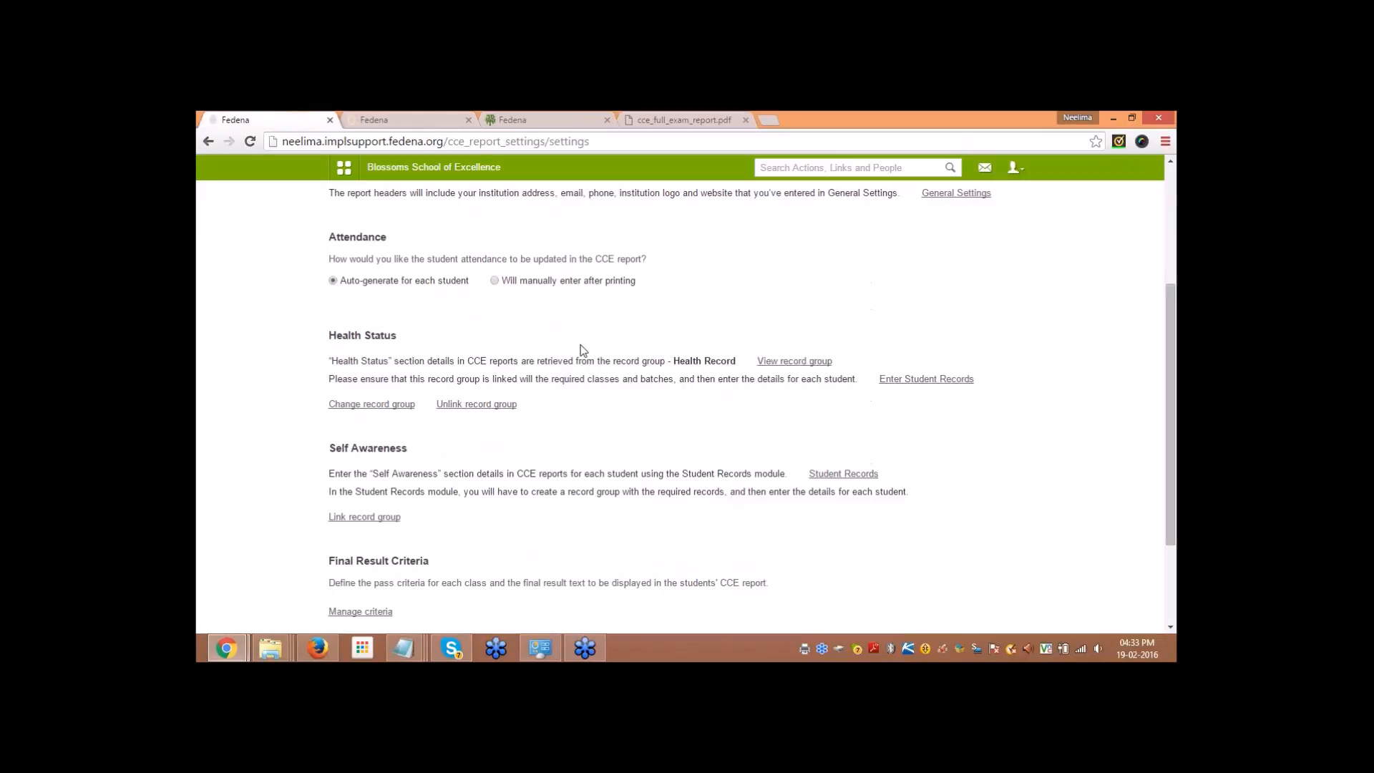
pyautogui.scroll(-1, 344, 396)
pyautogui.scroll(1, 396, 369)
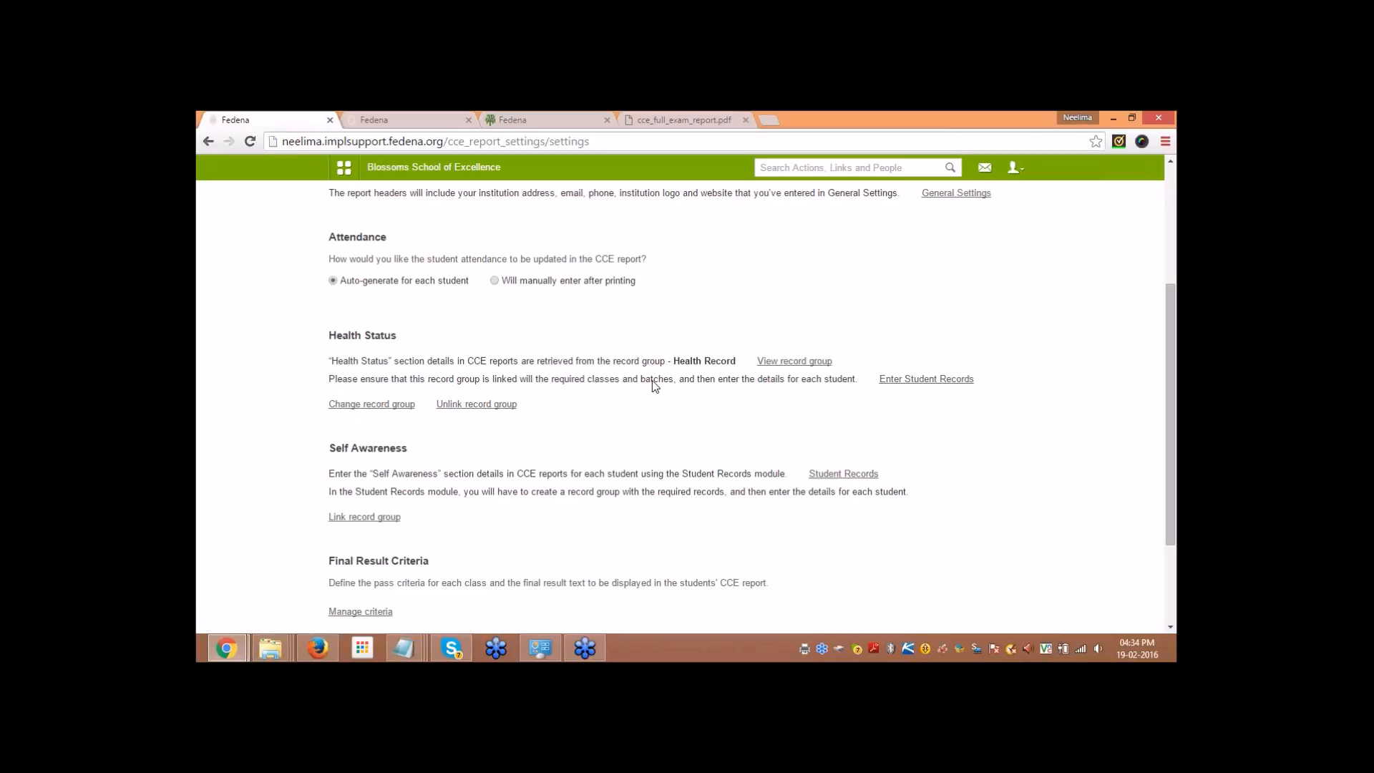
# Step: View the Health Record student list for Grade 10 Section A(2015-16) and return to the CCE Report Settings
pyautogui.click(904, 383)
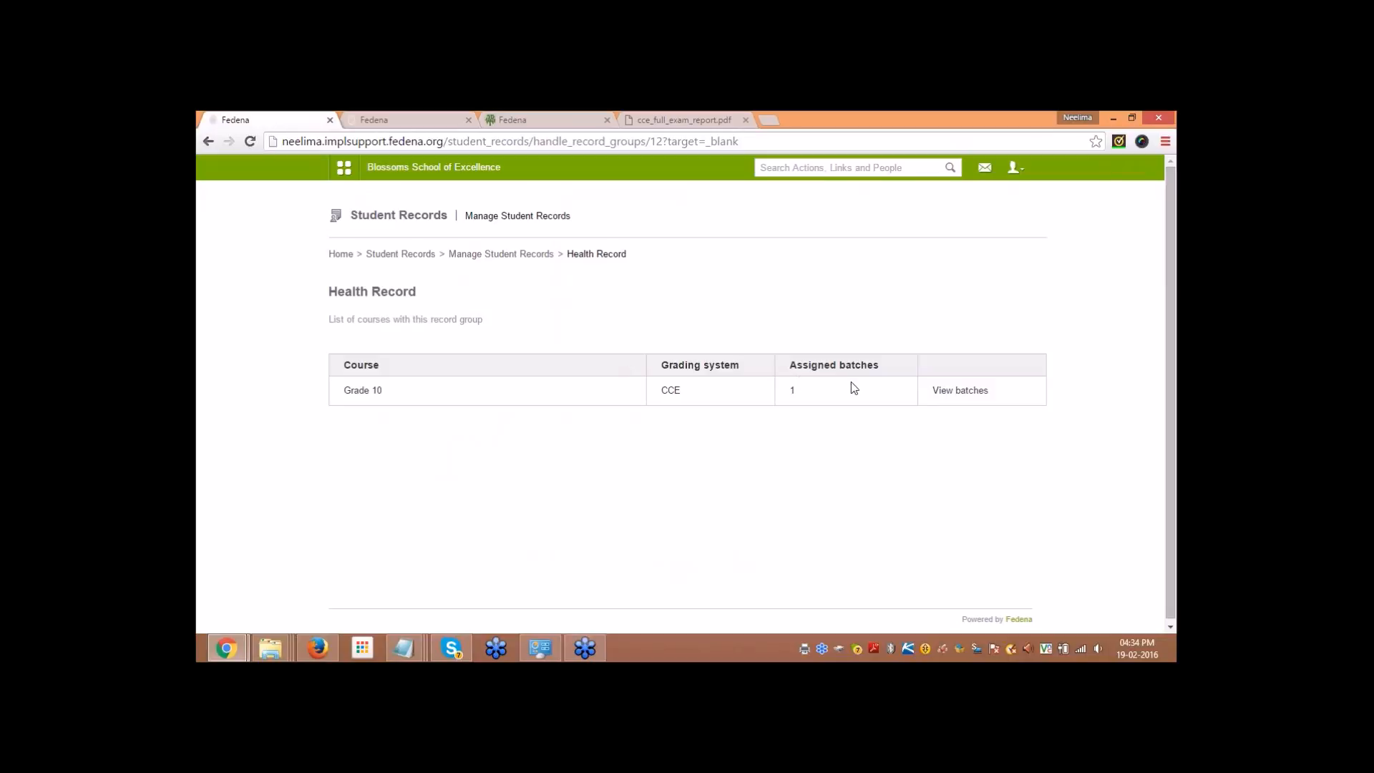
pyautogui.click(948, 398)
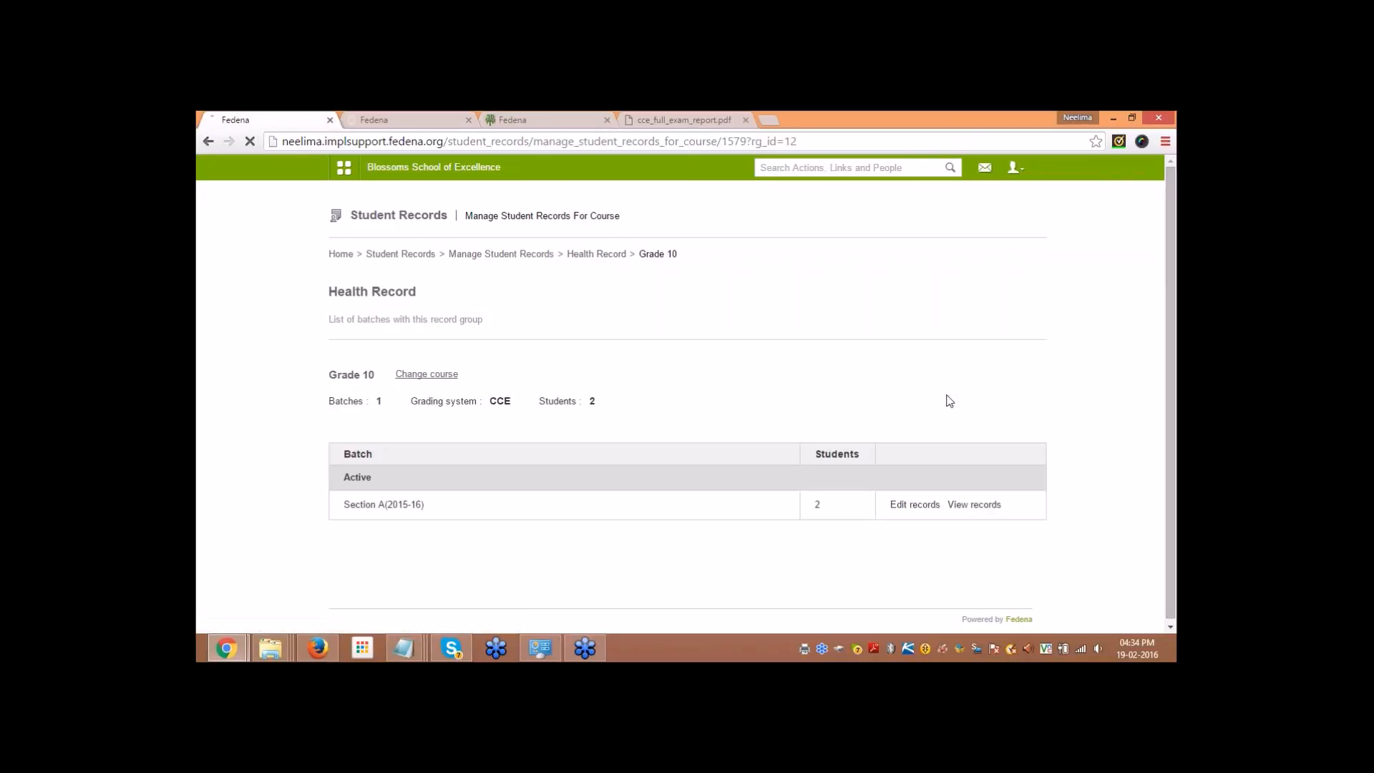
pyautogui.click(916, 505)
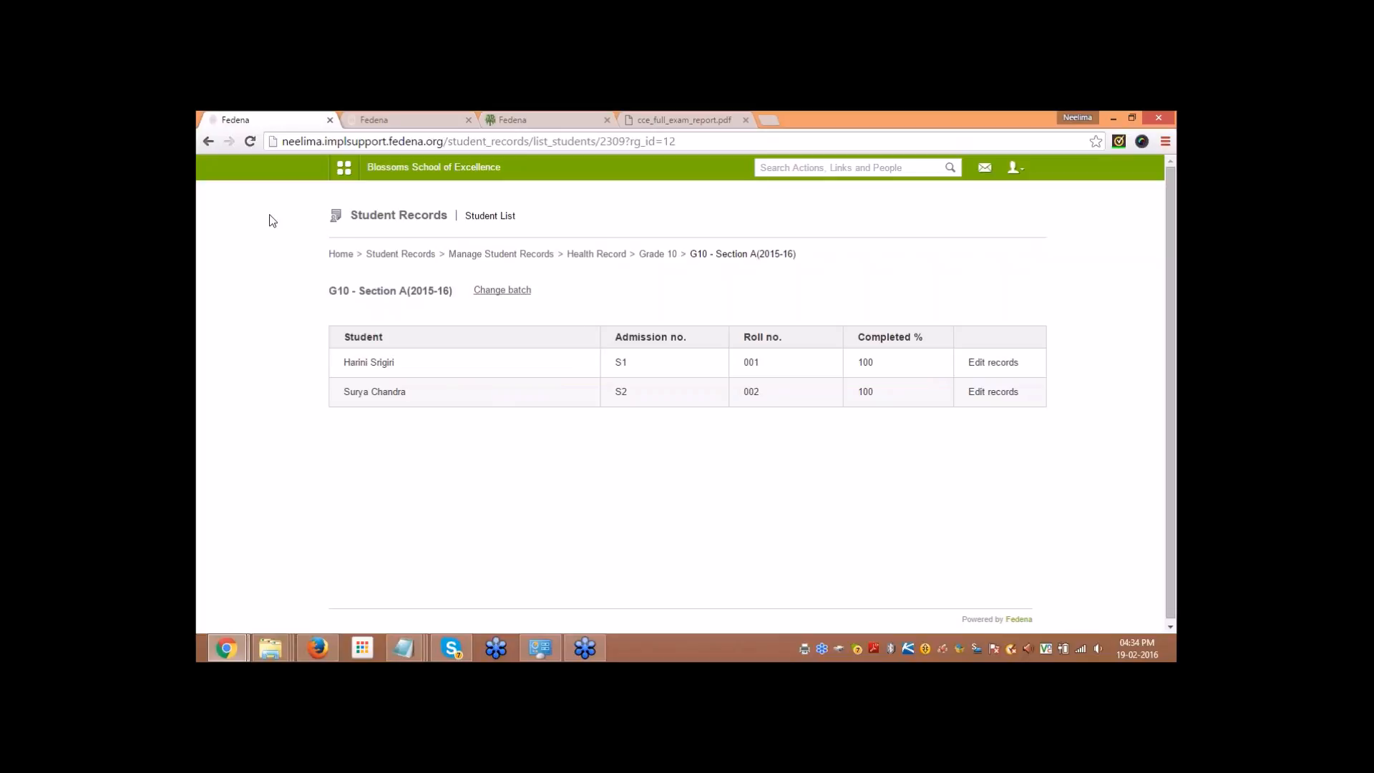
pyautogui.click(207, 143)
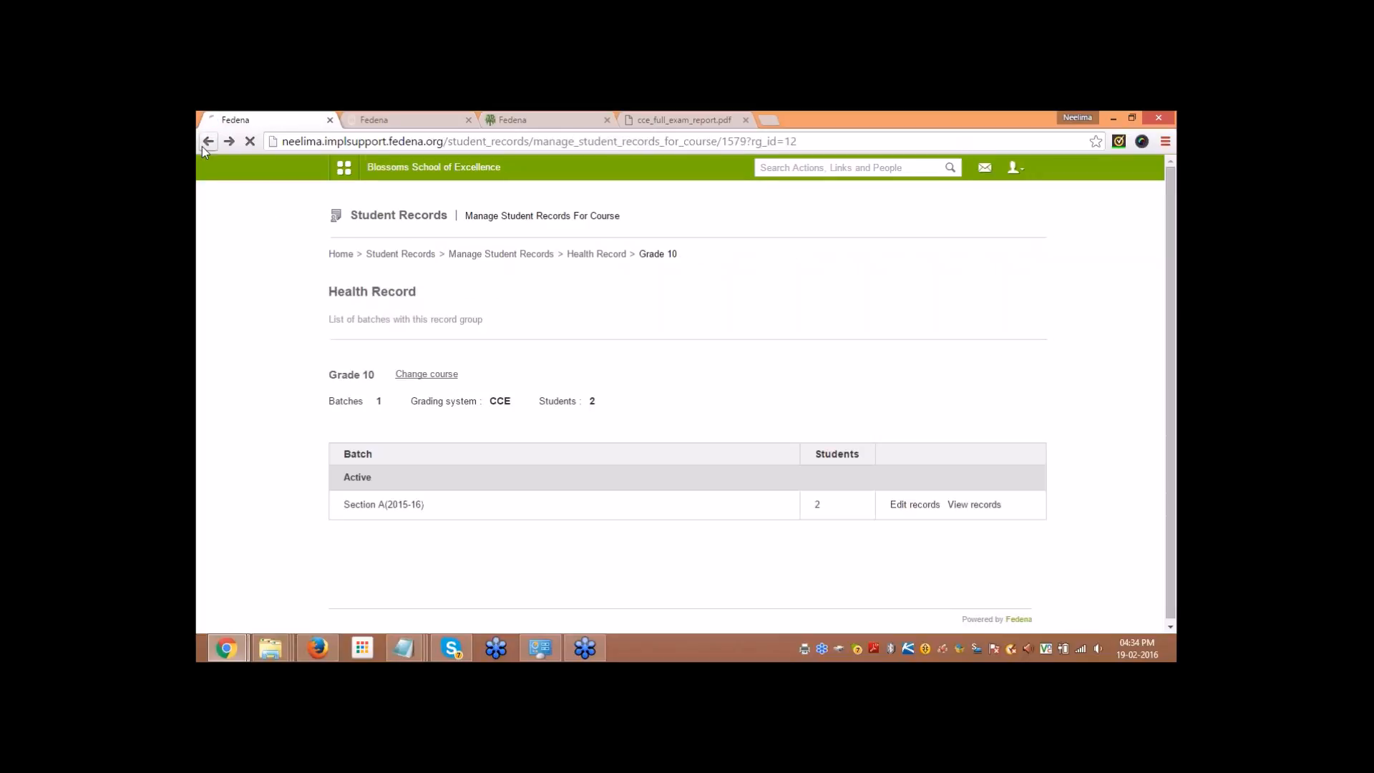
pyautogui.click(203, 144)
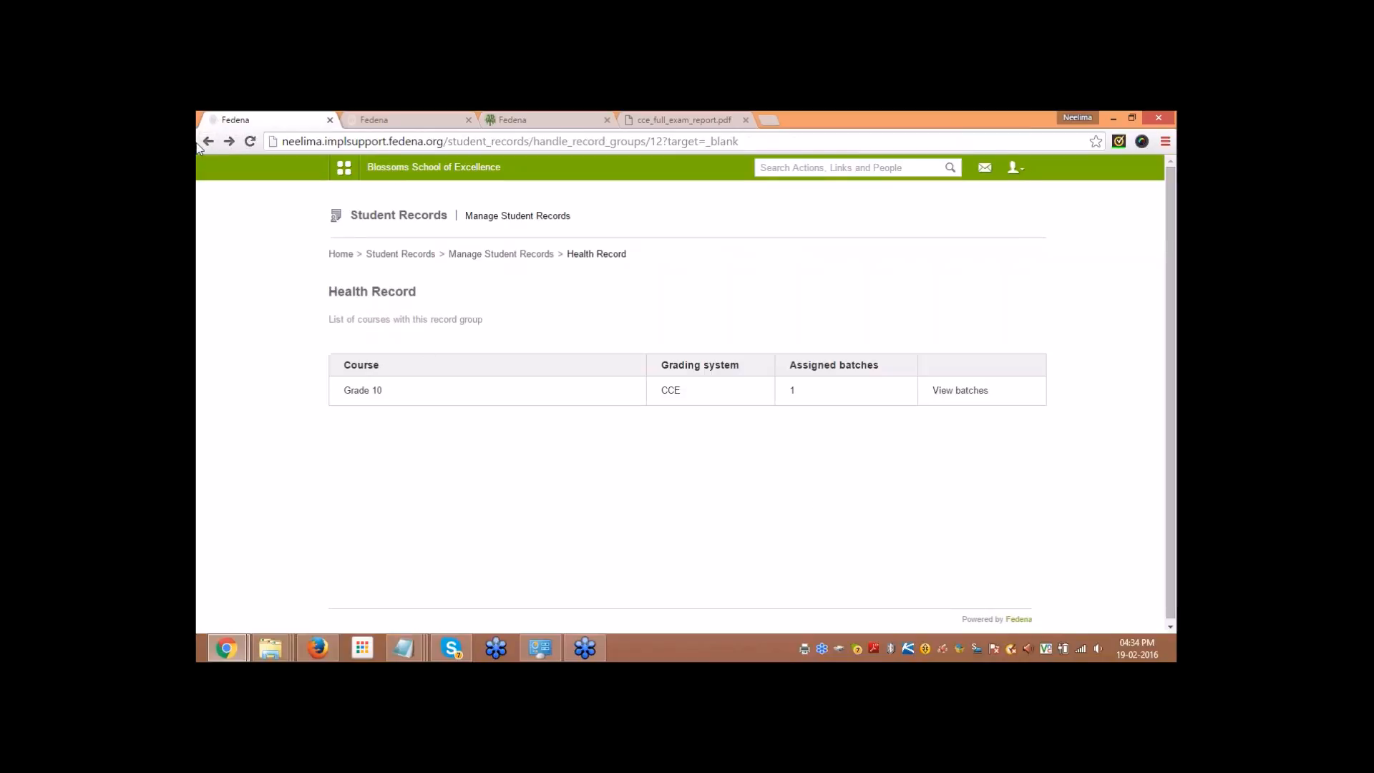
pyautogui.click(208, 142)
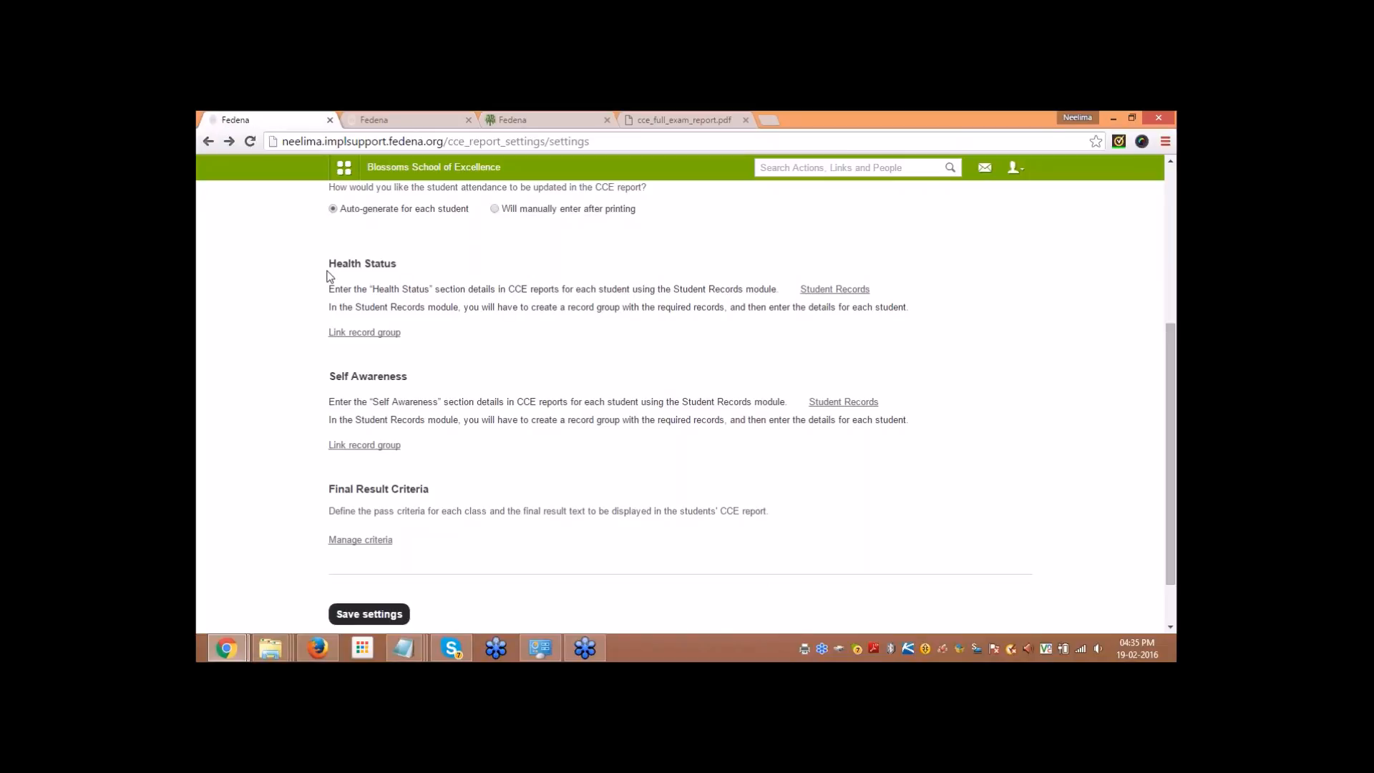
# Step: Examine the Self Awareness section in the sample report PDF and return to the CCE Report Settings
pyautogui.click(629, 120)
pyautogui.scroll(-6, 509, 444)
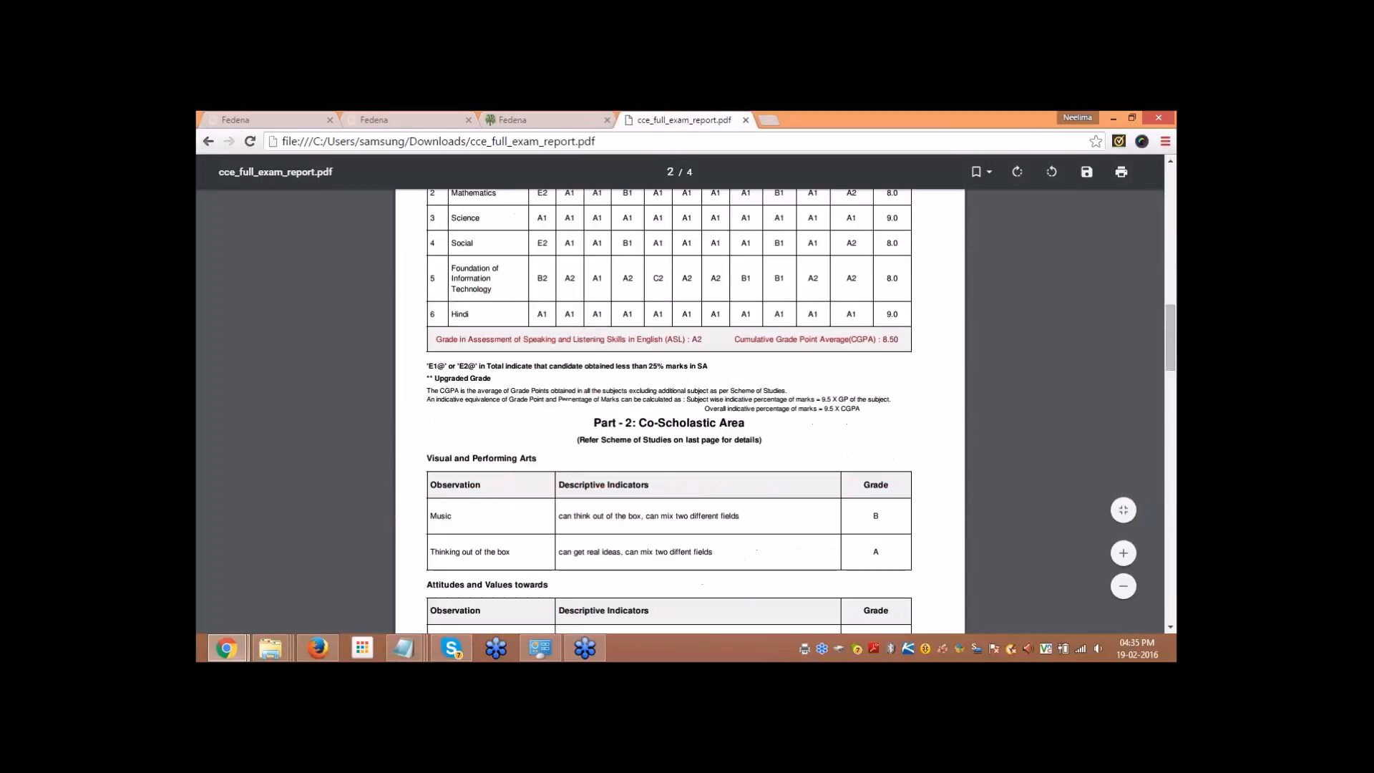
pyautogui.scroll(-10, 433, 444)
pyautogui.scroll(3, 433, 445)
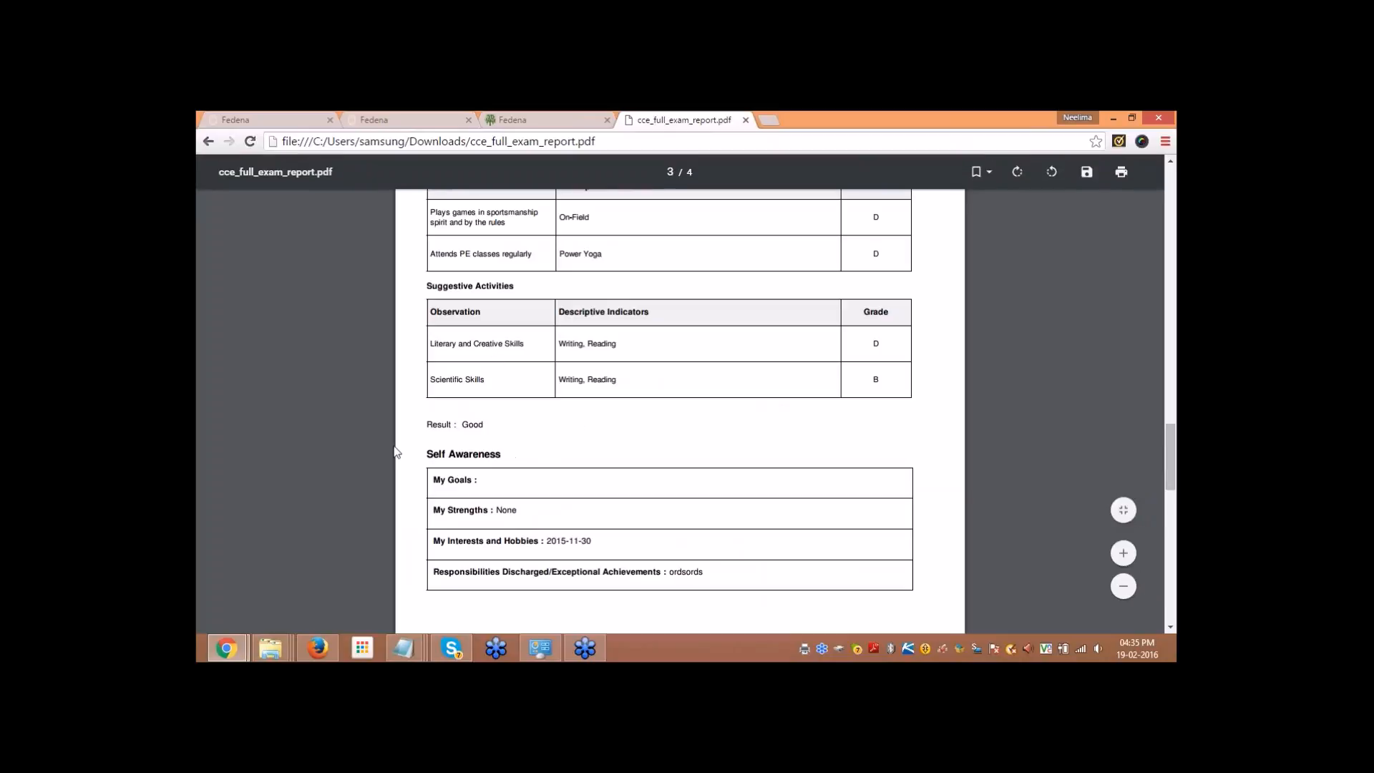
pyautogui.click(238, 126)
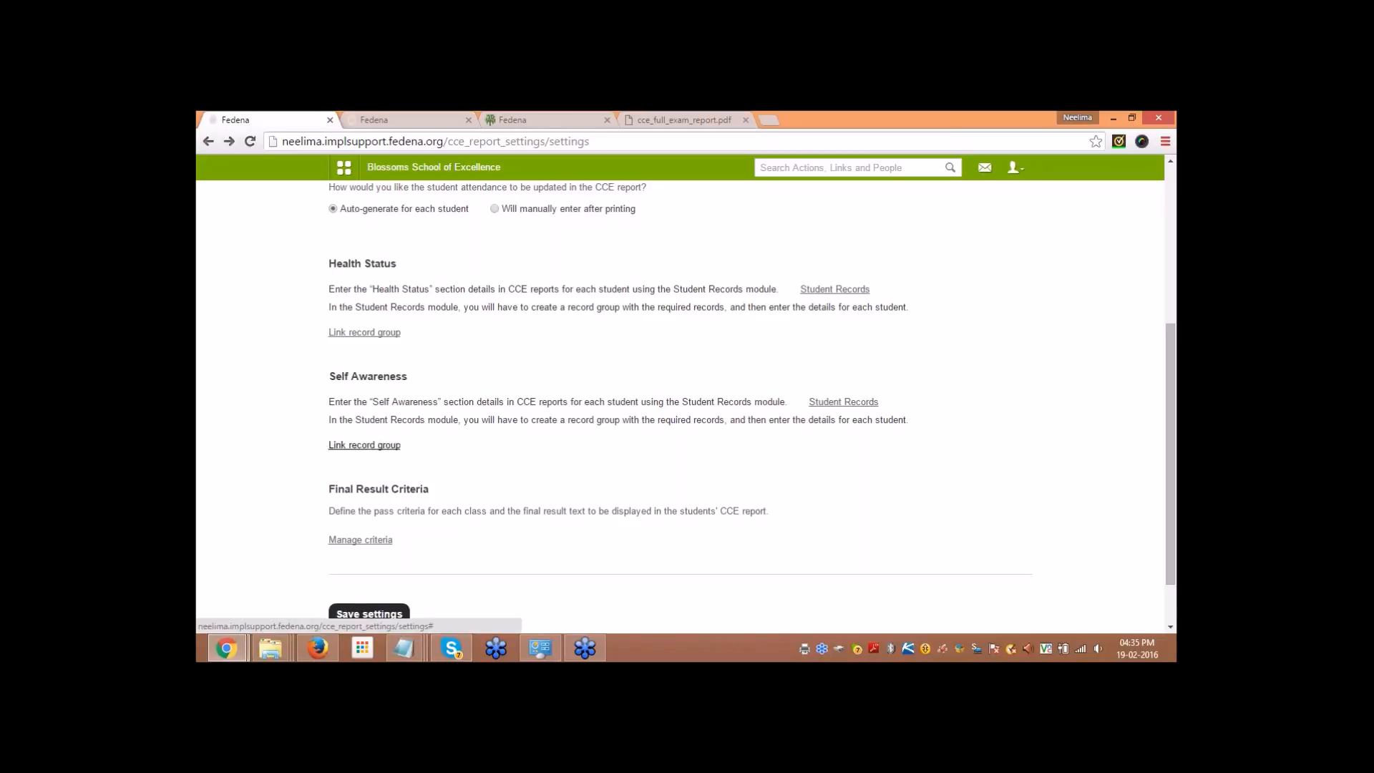
# Step: Start linking a record group to the Self Awareness section and choose the Self-Awareness group
pyautogui.click(379, 445)
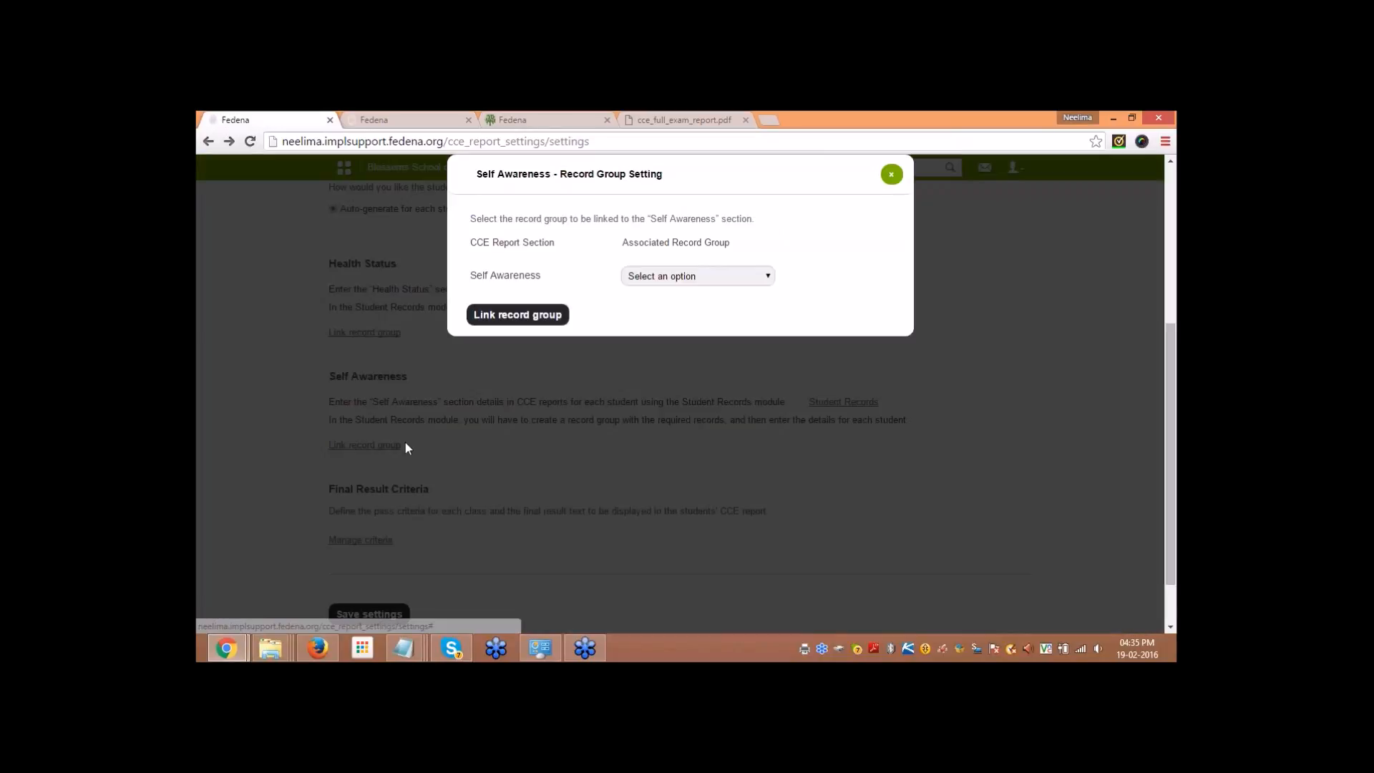
pyautogui.click(680, 281)
pyautogui.click(660, 315)
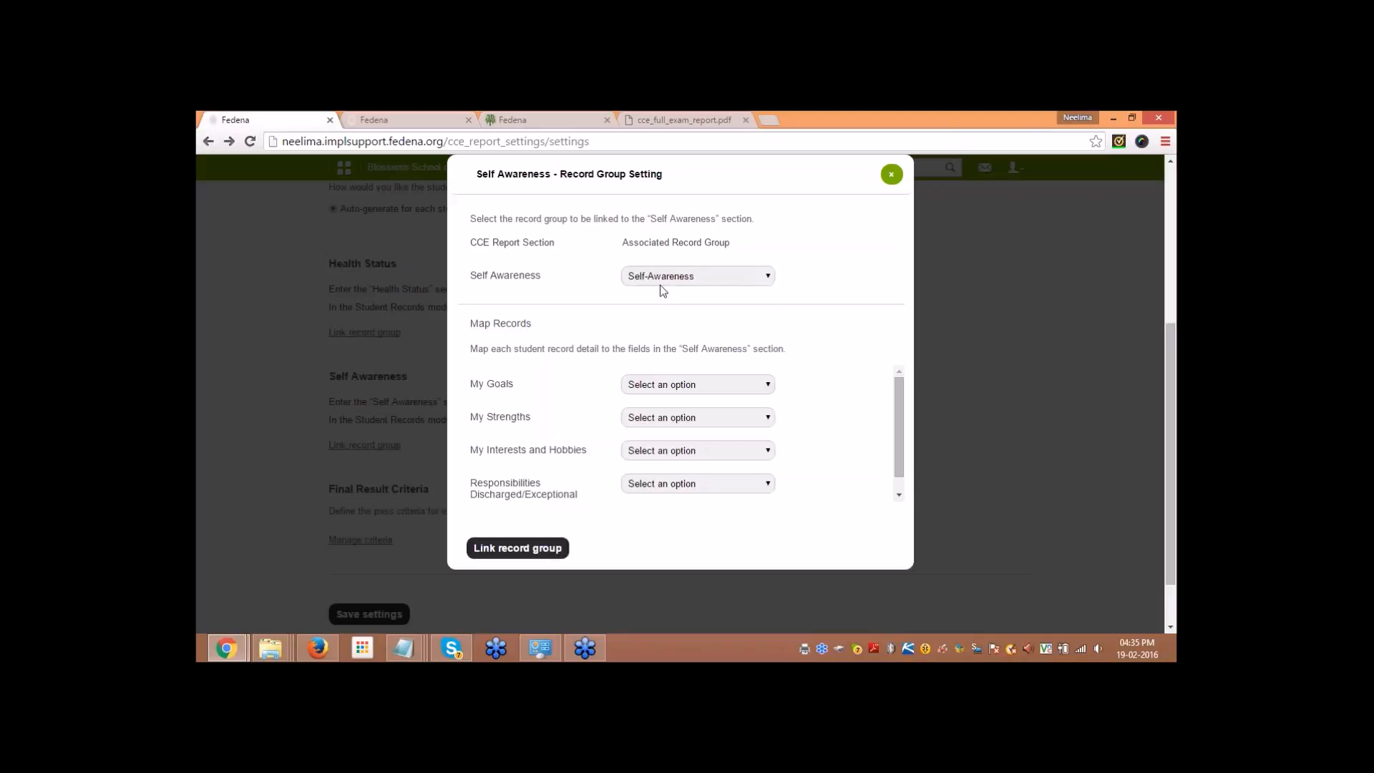
pyautogui.scroll(-1, 630, 400)
pyautogui.scroll(1, 629, 399)
# Step: Map the My Goals, My Strengths, and My Interests and Hobbies fields to the student records of the same names
pyautogui.click(676, 384)
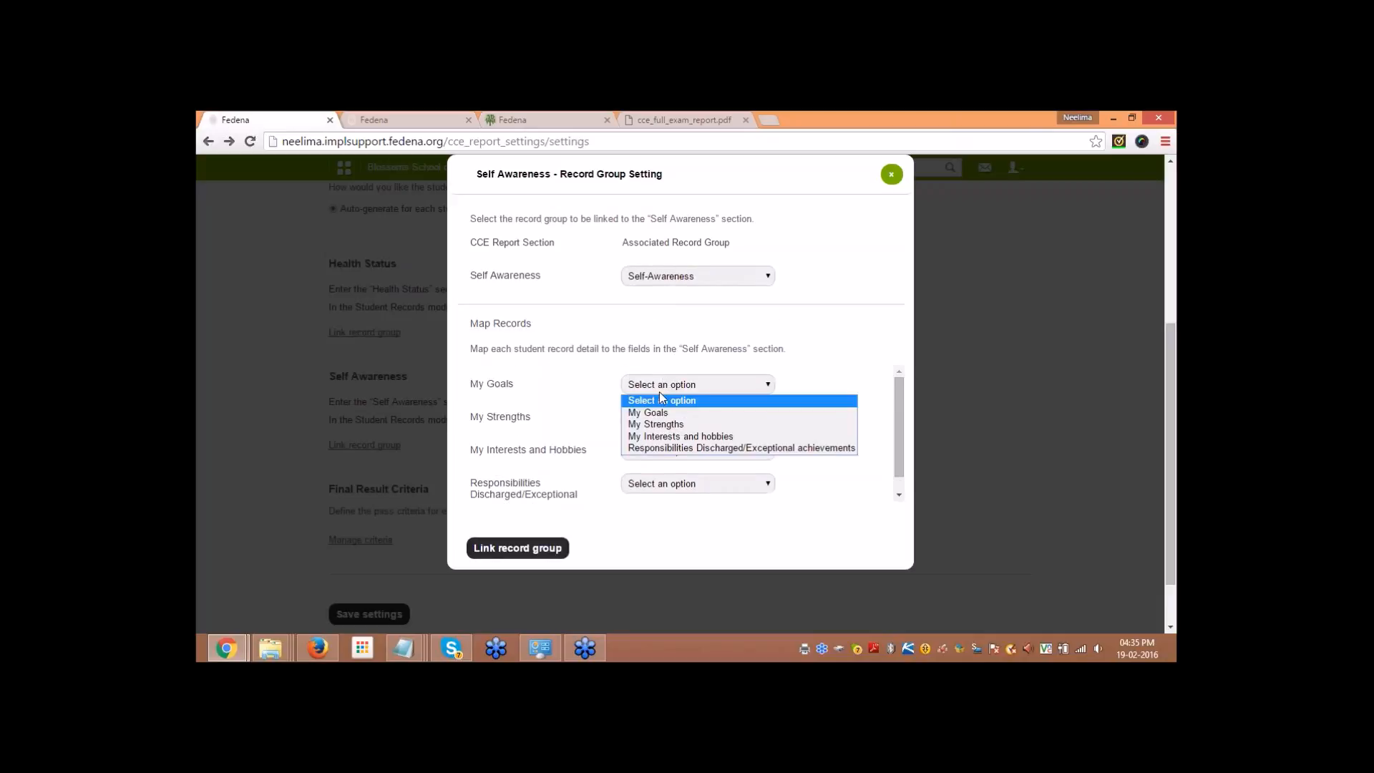
pyautogui.click(651, 412)
pyautogui.click(676, 421)
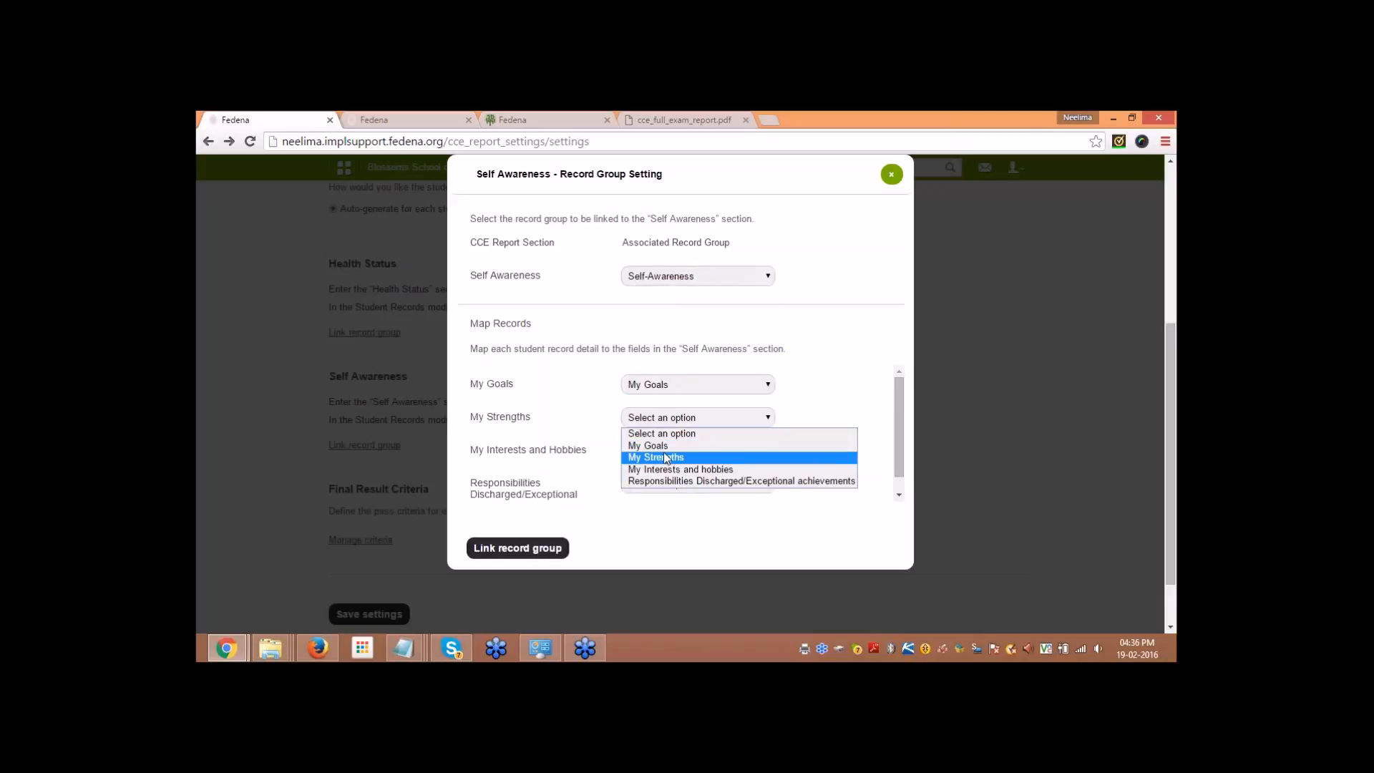
pyautogui.click(663, 456)
pyautogui.scroll(-1, 577, 441)
pyautogui.click(674, 437)
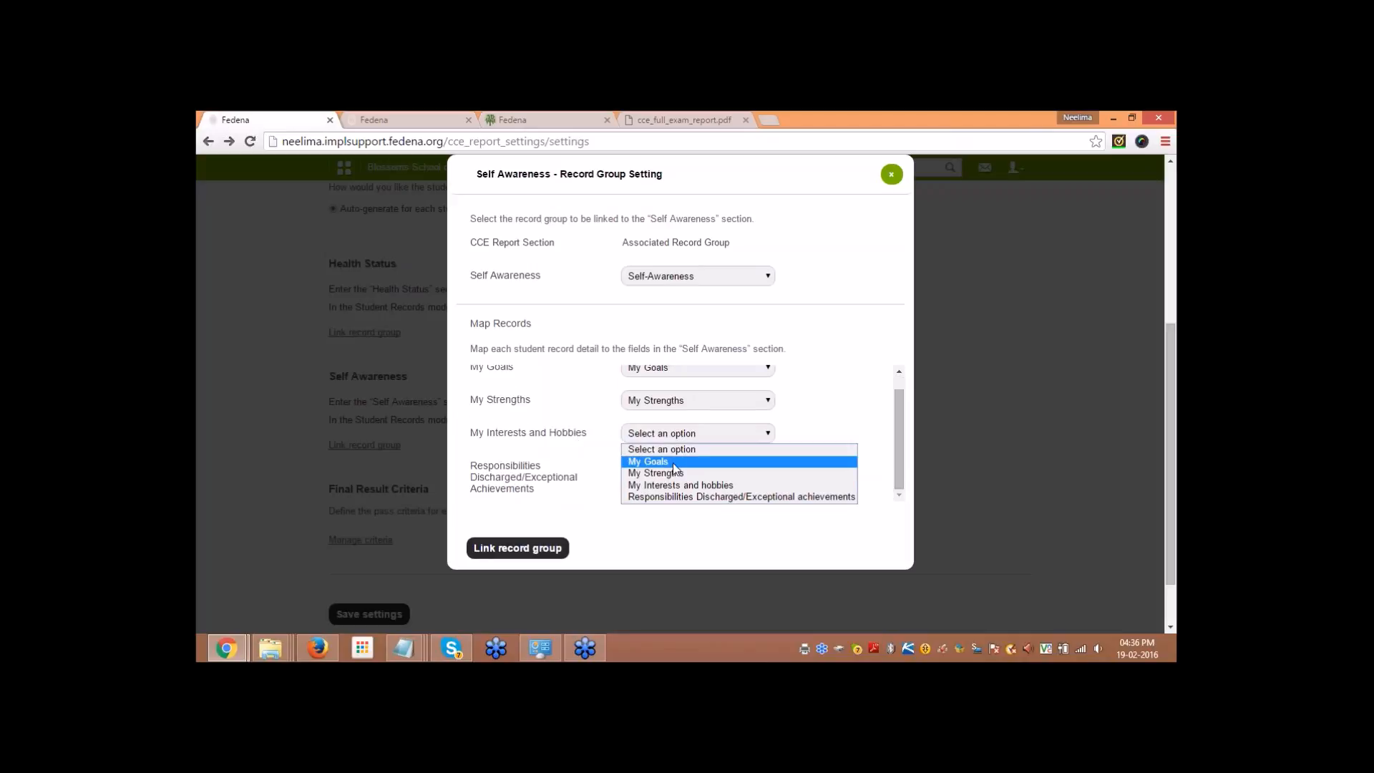
pyautogui.click(678, 484)
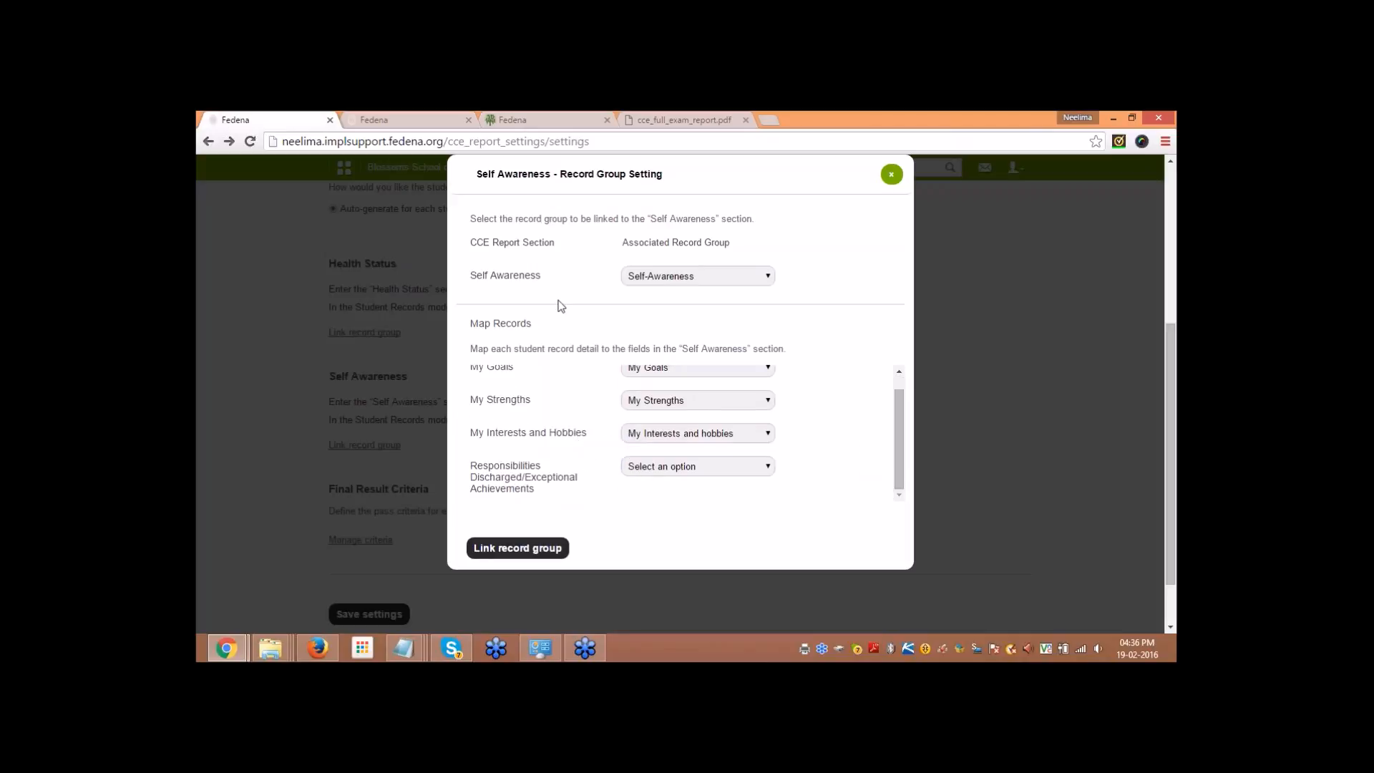
pyautogui.scroll(1, 548, 410)
pyautogui.scroll(1, 548, 413)
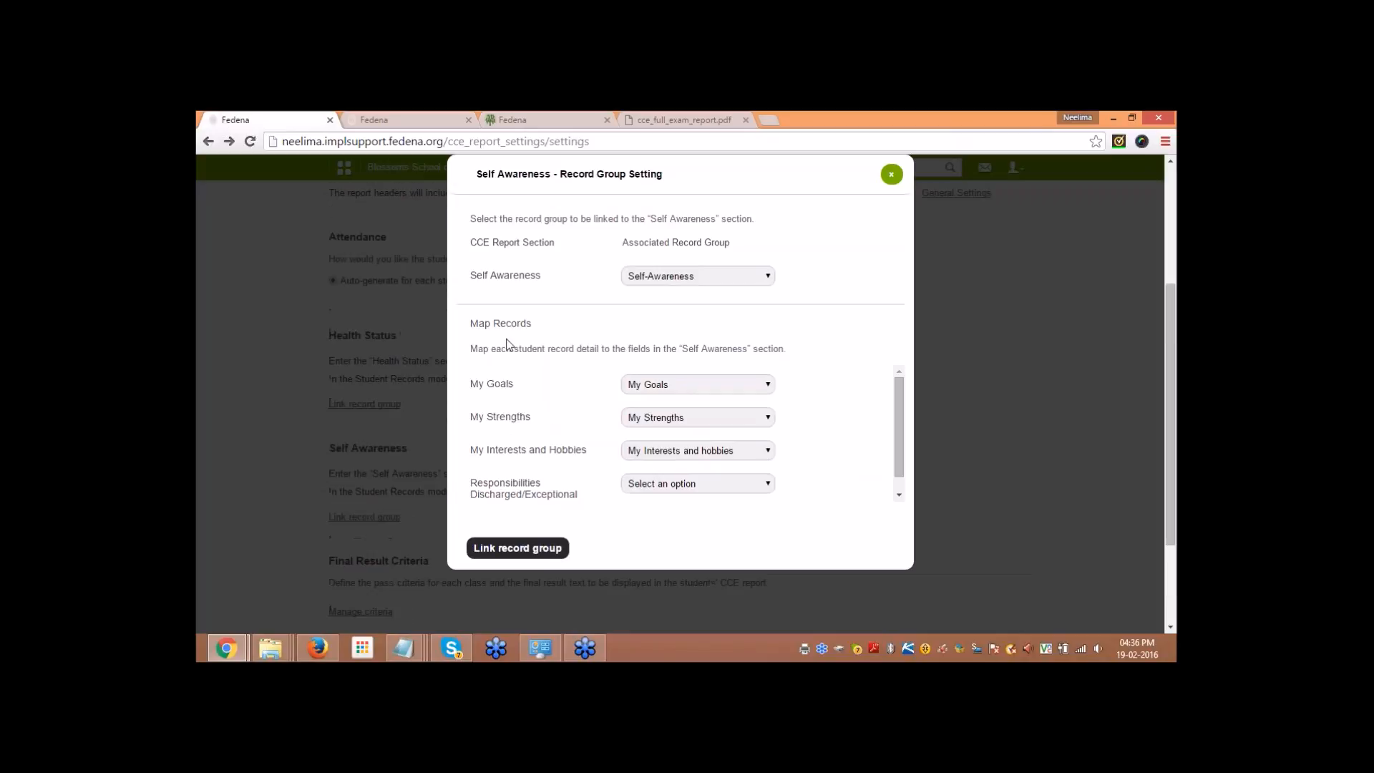
pyautogui.moveTo(469, 386); pyautogui.dragTo(576, 456)
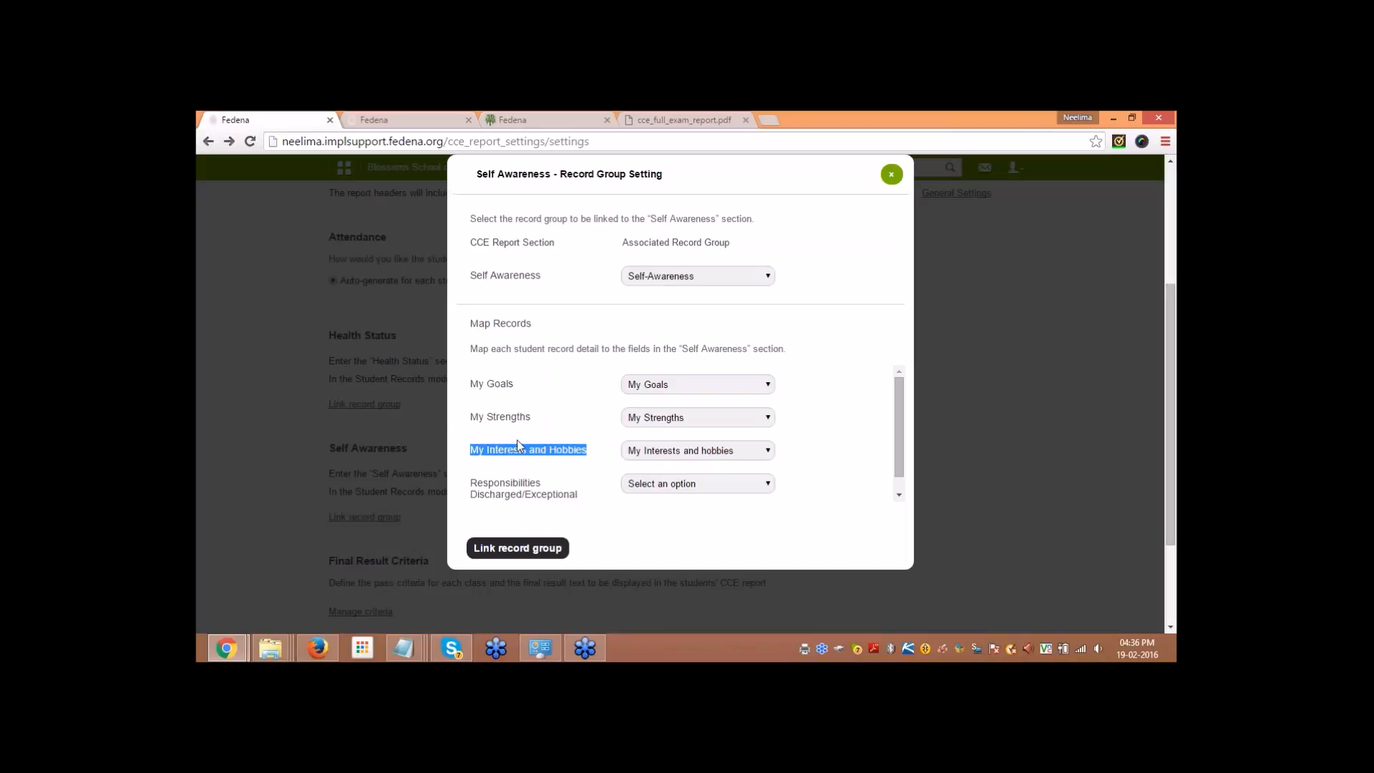
# Step: Map the Responsibilities Discharged/Exceptional Achievements field to its matching record and link the Self-Awareness group to the report section
pyautogui.scroll(-1, 894, 451)
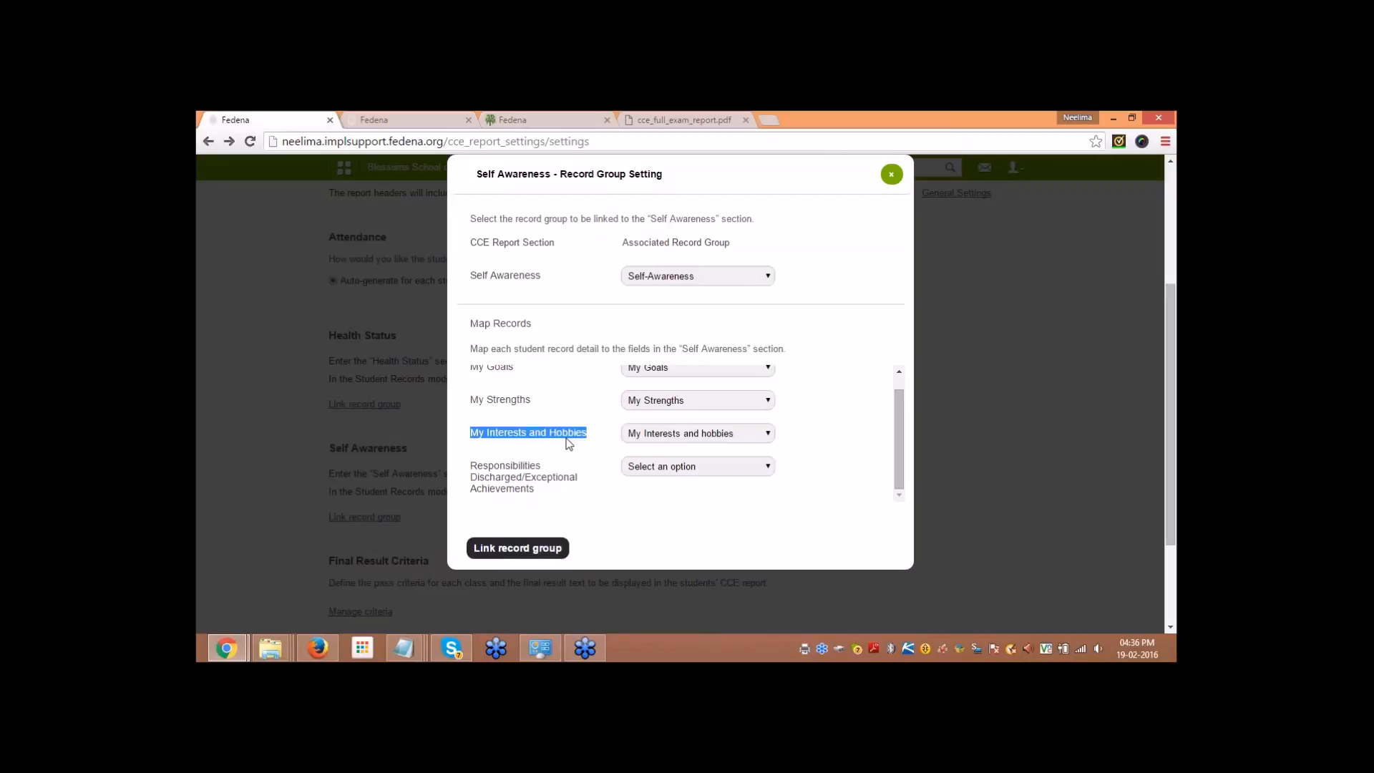
pyautogui.click(645, 466)
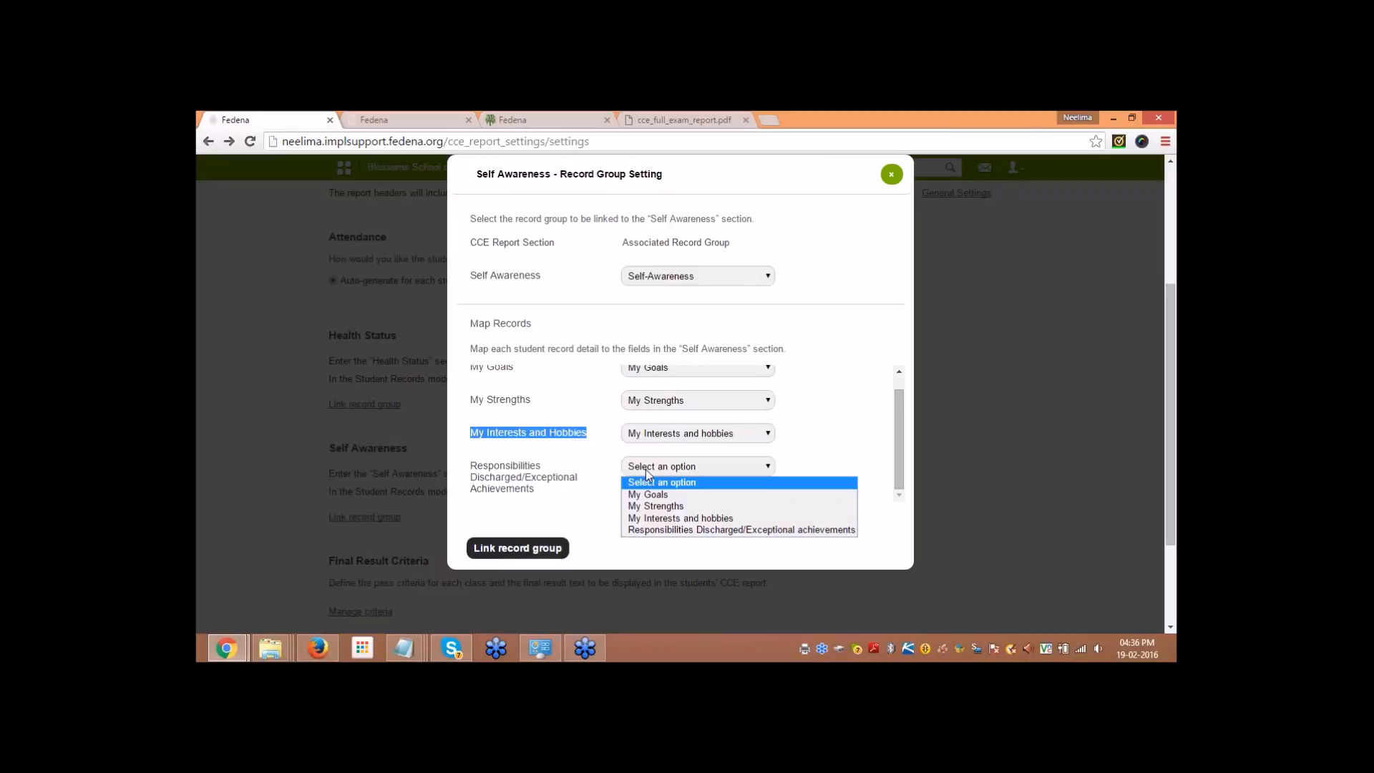
pyautogui.click(651, 532)
pyautogui.click(567, 547)
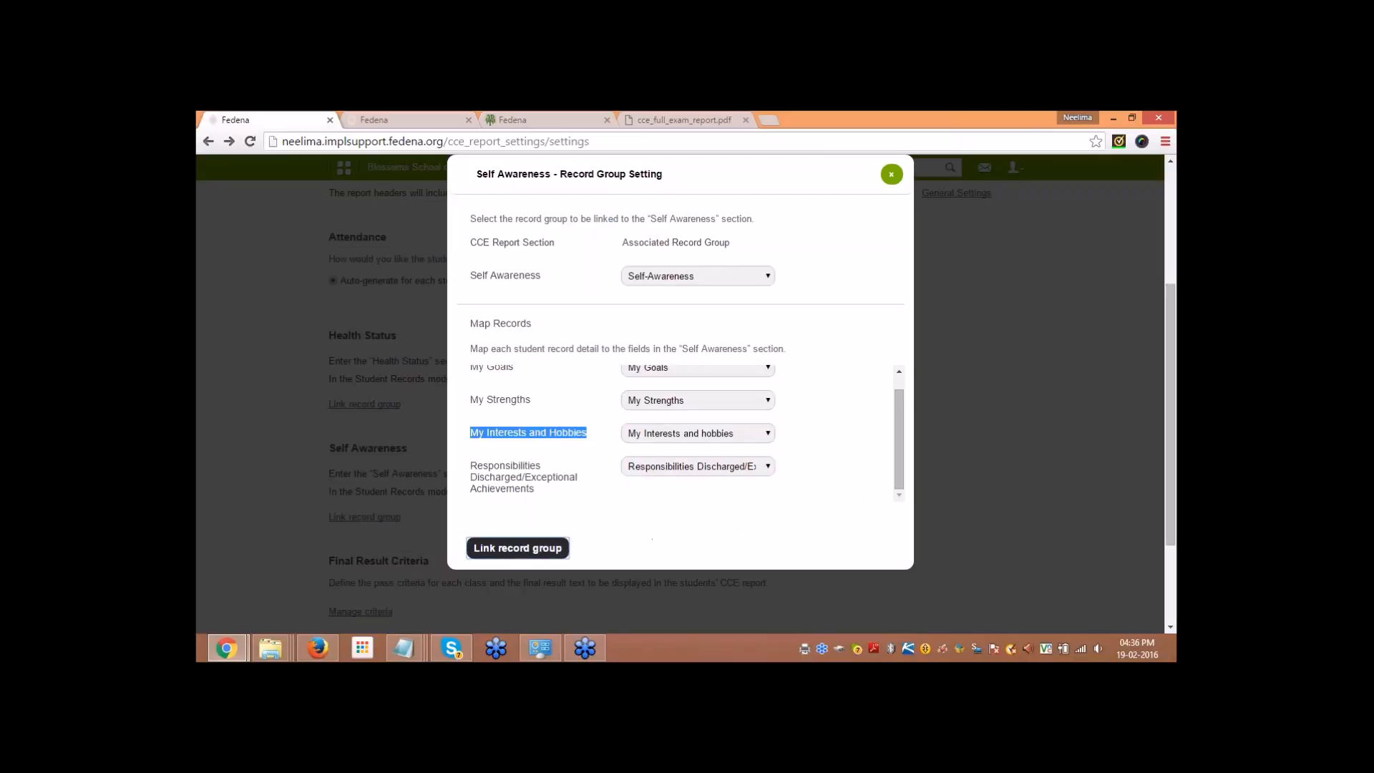
pyautogui.scroll(-2, 214, 436)
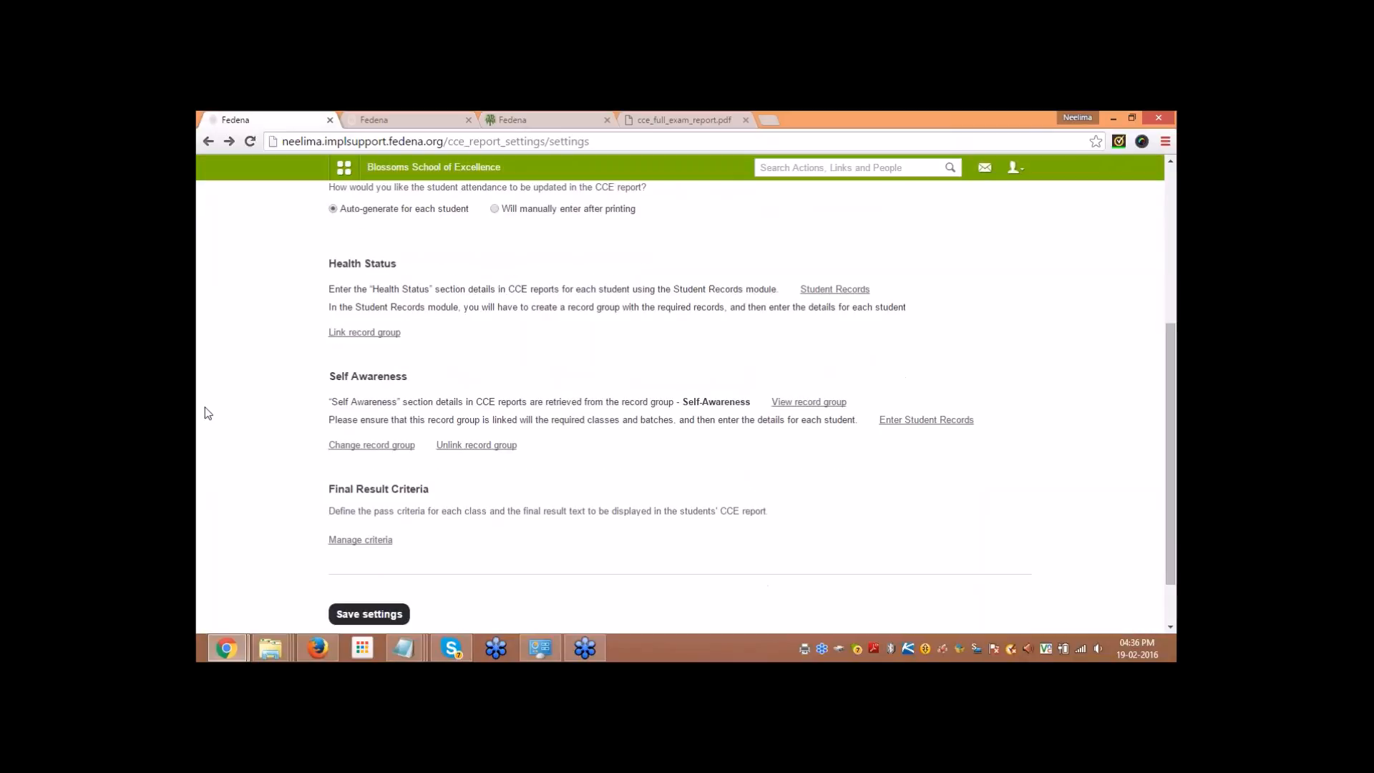
pyautogui.scroll(-2, 234, 503)
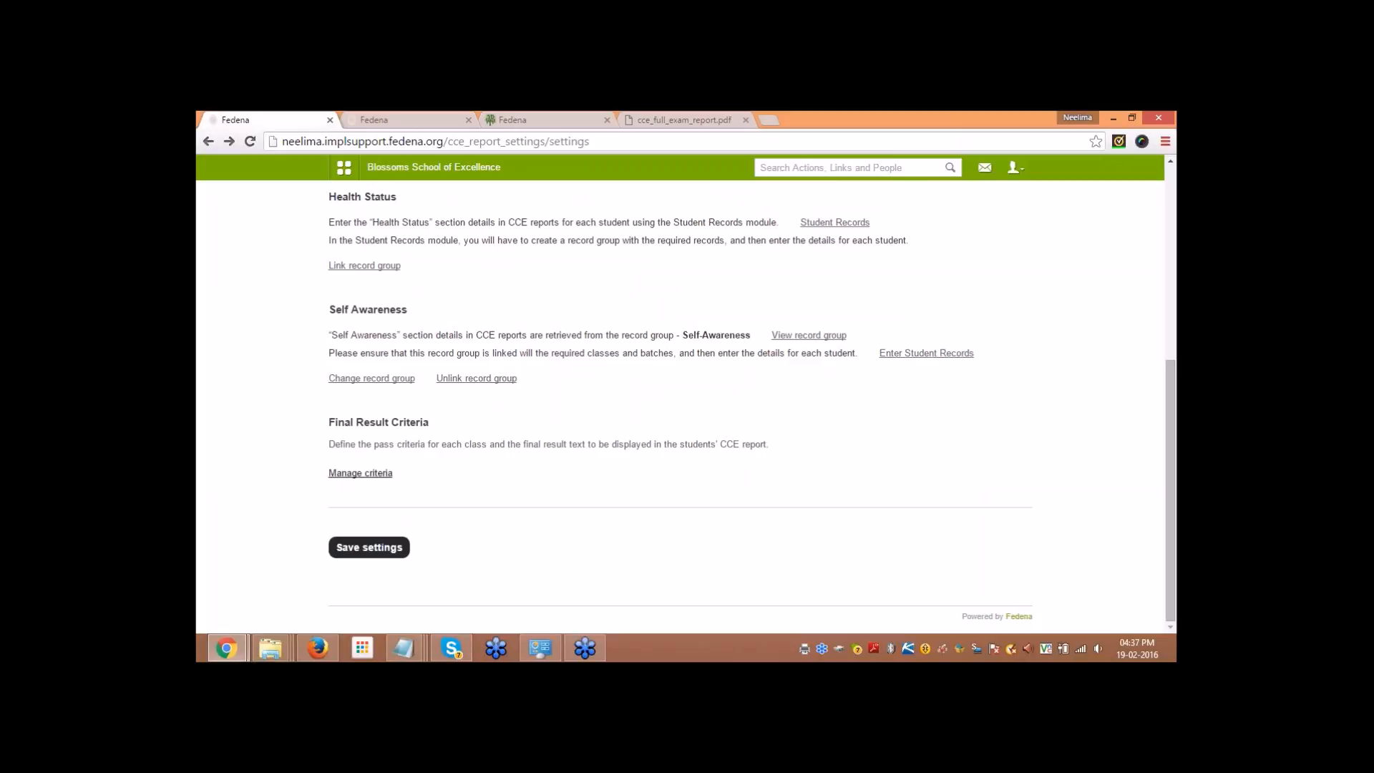
# Step: Open the final result criteria and review Grade 10's pass grade options and the alternative texts for Pass and Eligible for Improvement
pyautogui.click(360, 473)
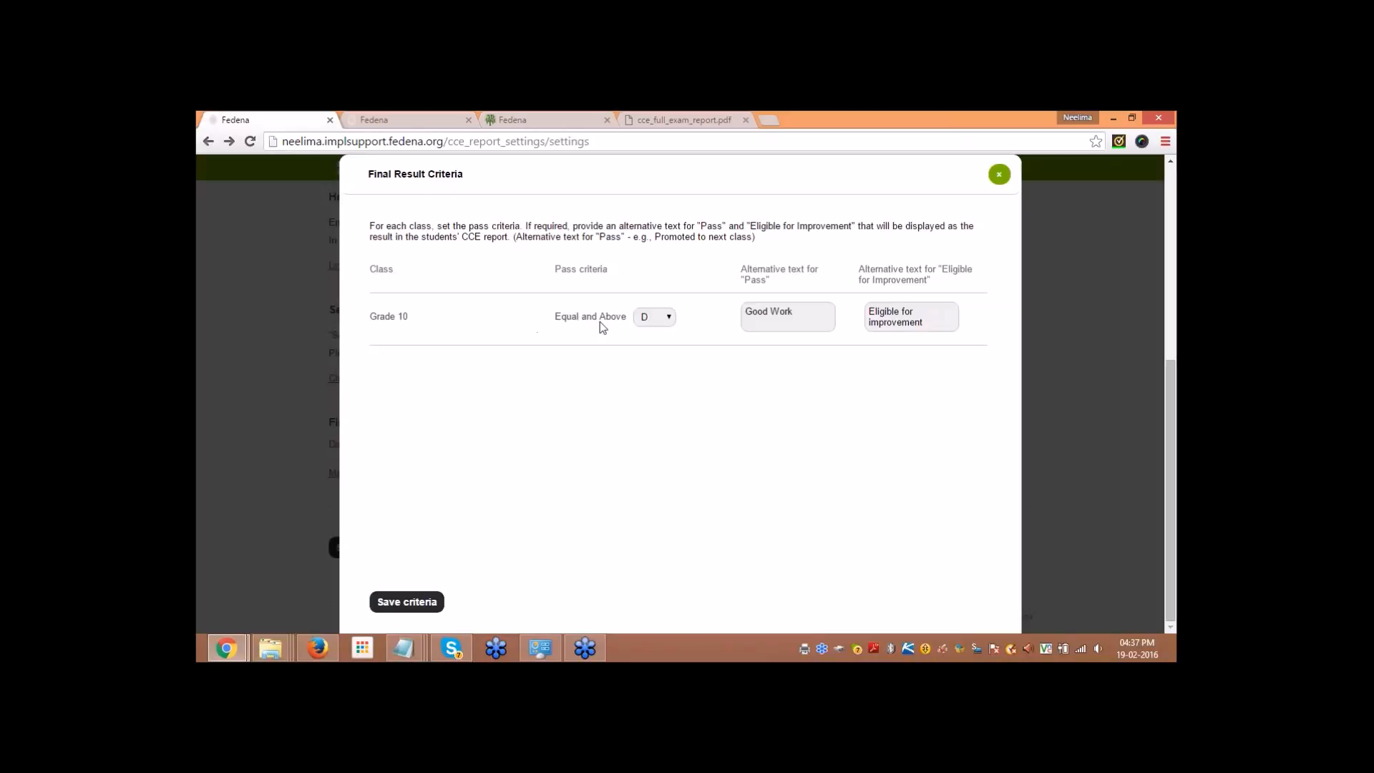
pyautogui.click(646, 317)
pyautogui.click(662, 403)
pyautogui.moveTo(771, 284); pyautogui.dragTo(743, 288)
pyautogui.tripleClick(803, 322)
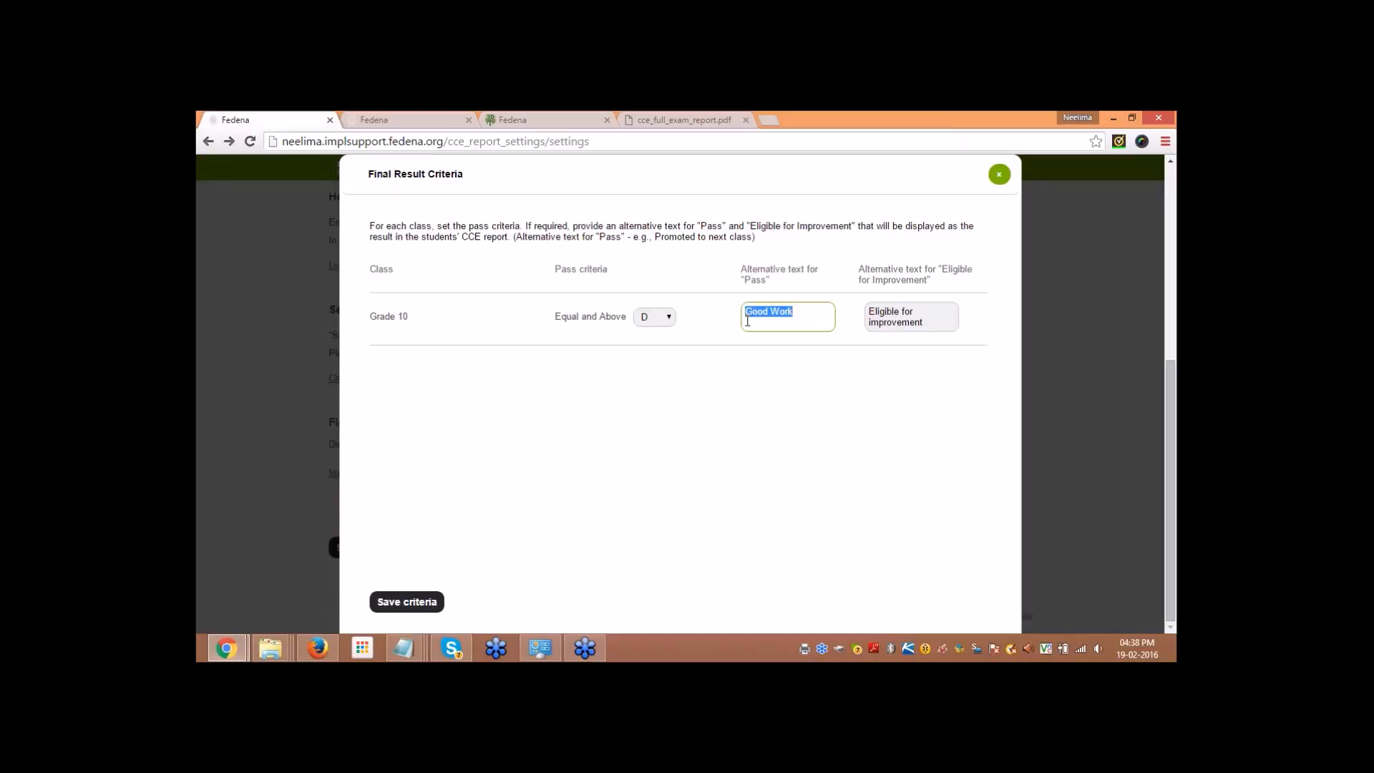
pyautogui.click(807, 312)
pyautogui.moveTo(942, 271); pyautogui.dragTo(972, 291)
pyautogui.click(946, 289)
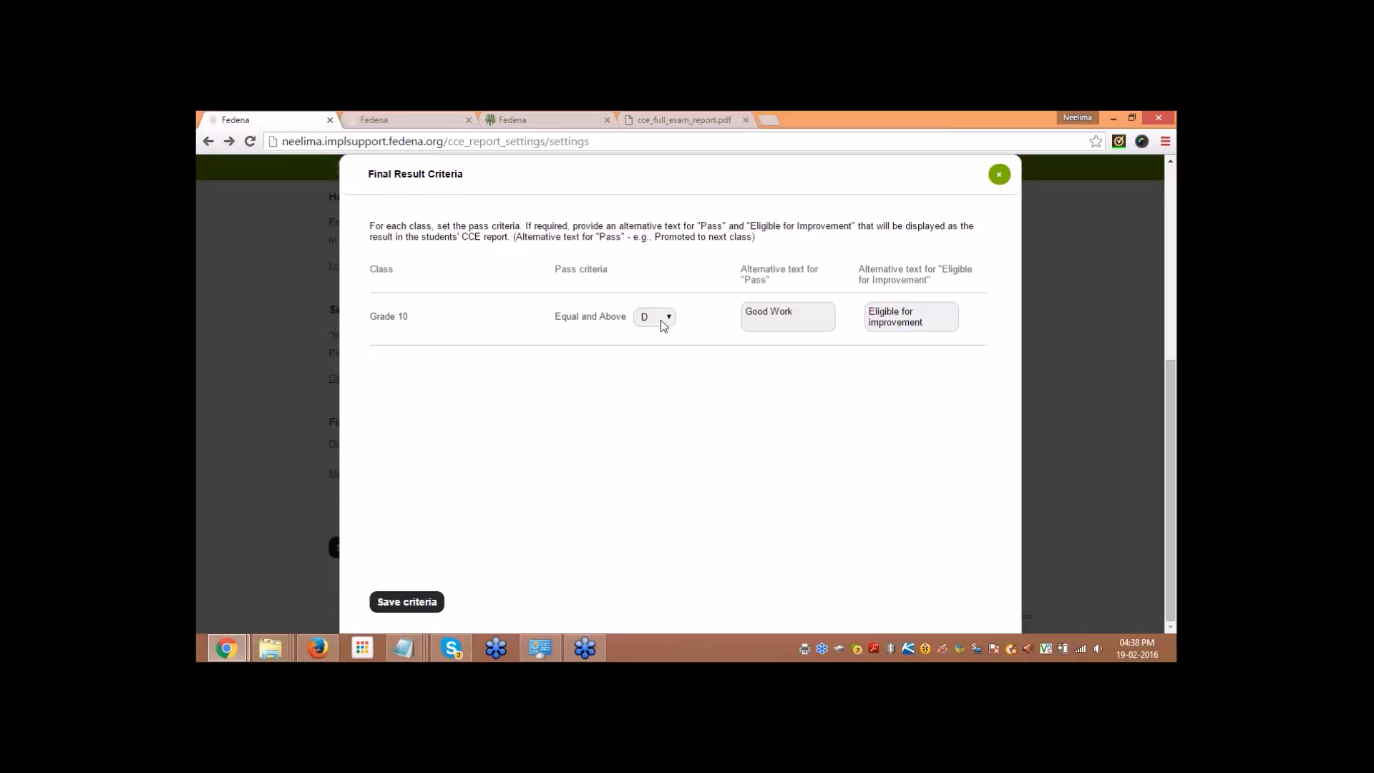
# Step: Set Grade 10's alternative text for "Eligible for Improvement" to "Need to improve" and save the criteria
pyautogui.moveTo(923, 322); pyautogui.dragTo(868, 313)
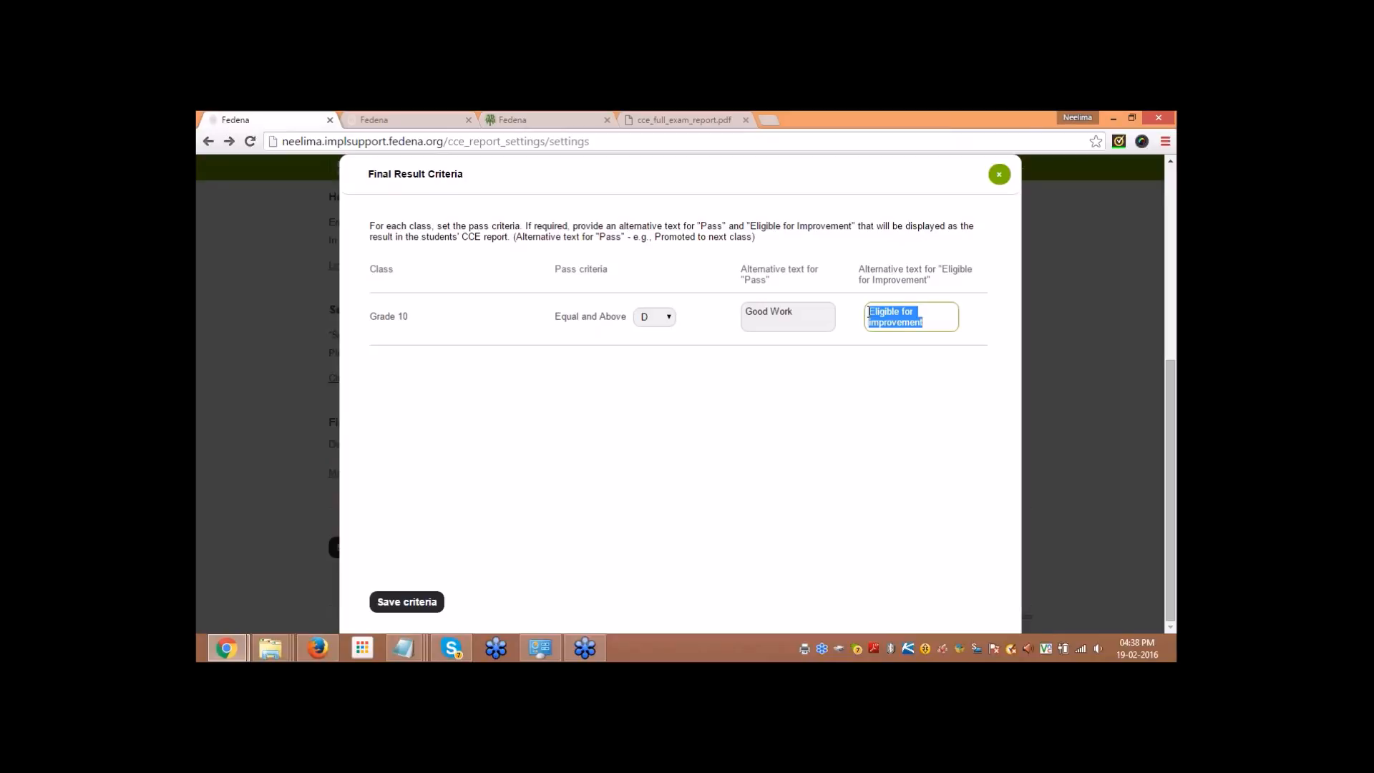
pyautogui.press('BackSpace')
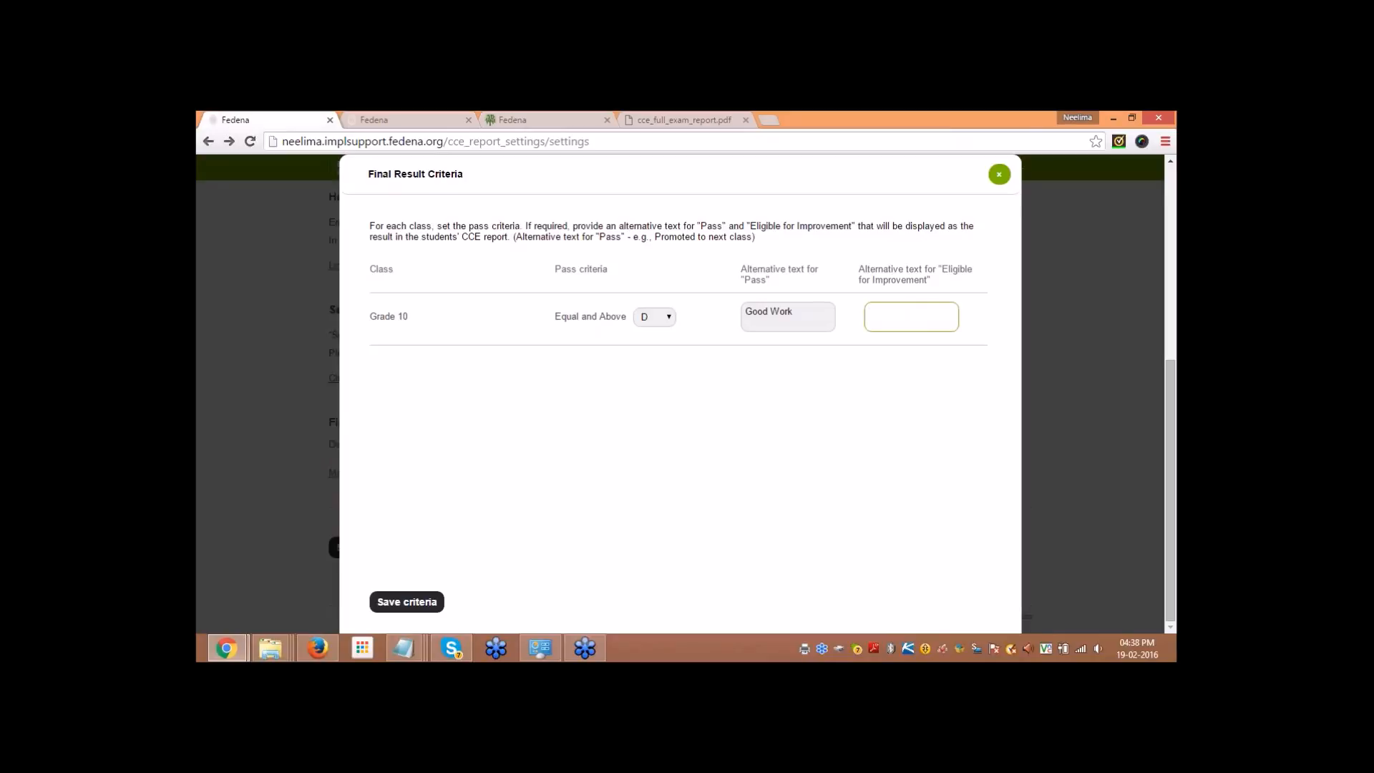
pyautogui.write('Need to improve')
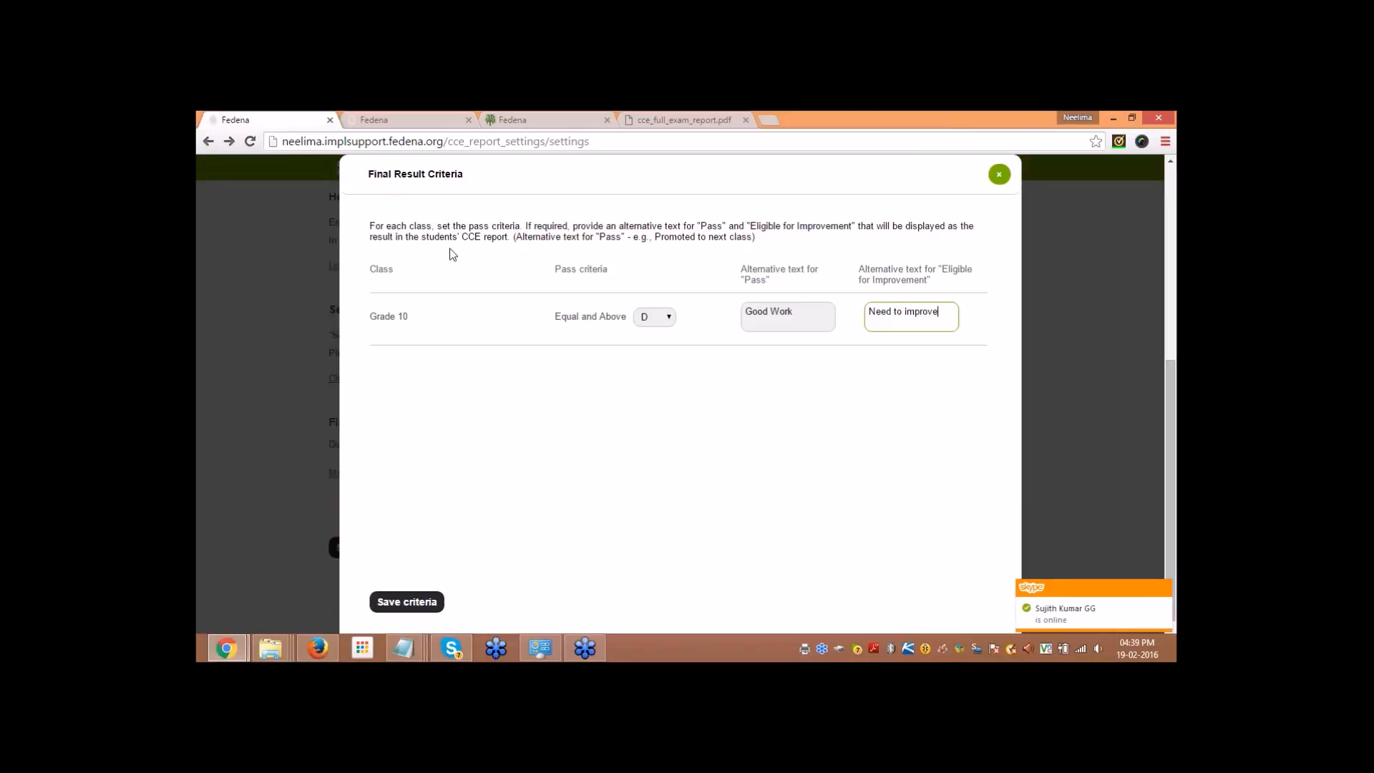
pyautogui.click(546, 253)
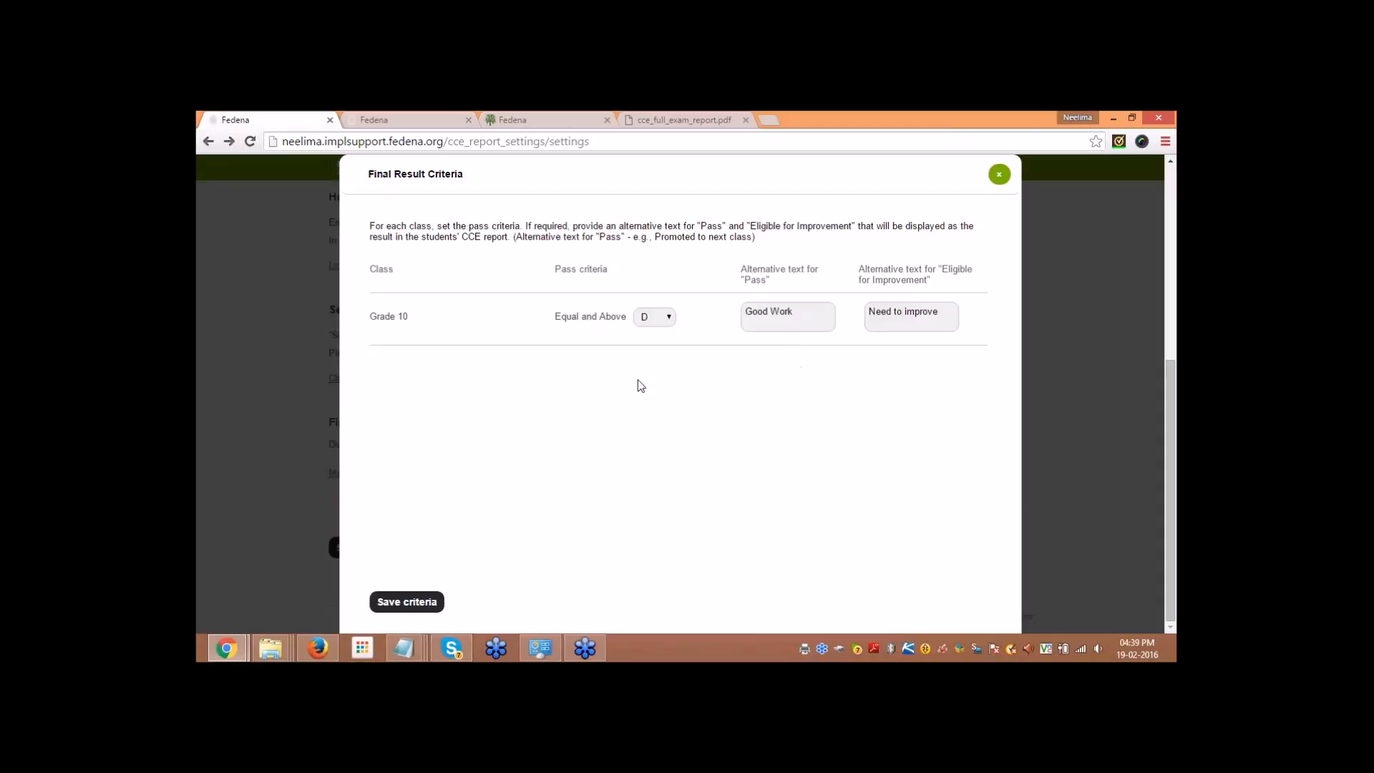
pyautogui.click(417, 609)
# Step: Preview the CCE report and examine its student profile, attendance, health status and academic performance sections
pyautogui.scroll(5, 420, 546)
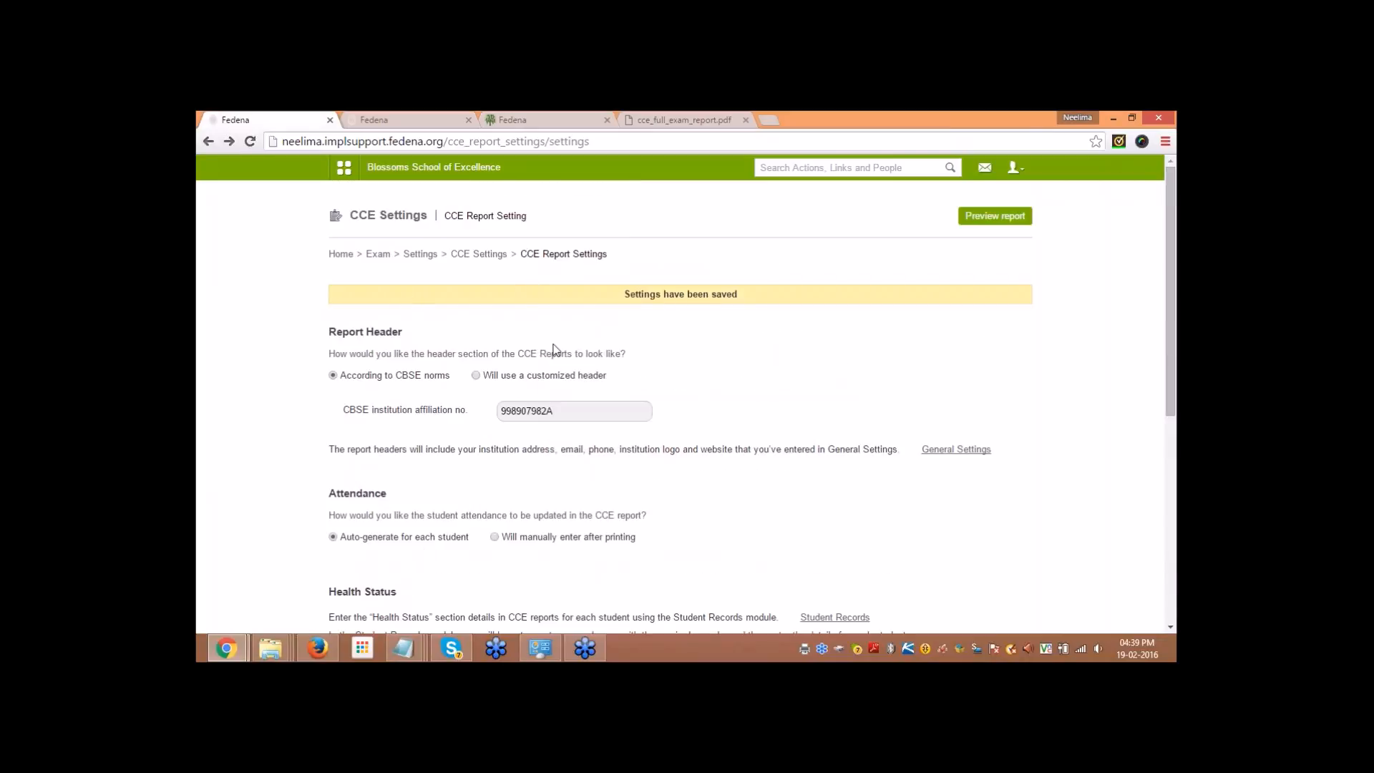
pyautogui.click(1013, 218)
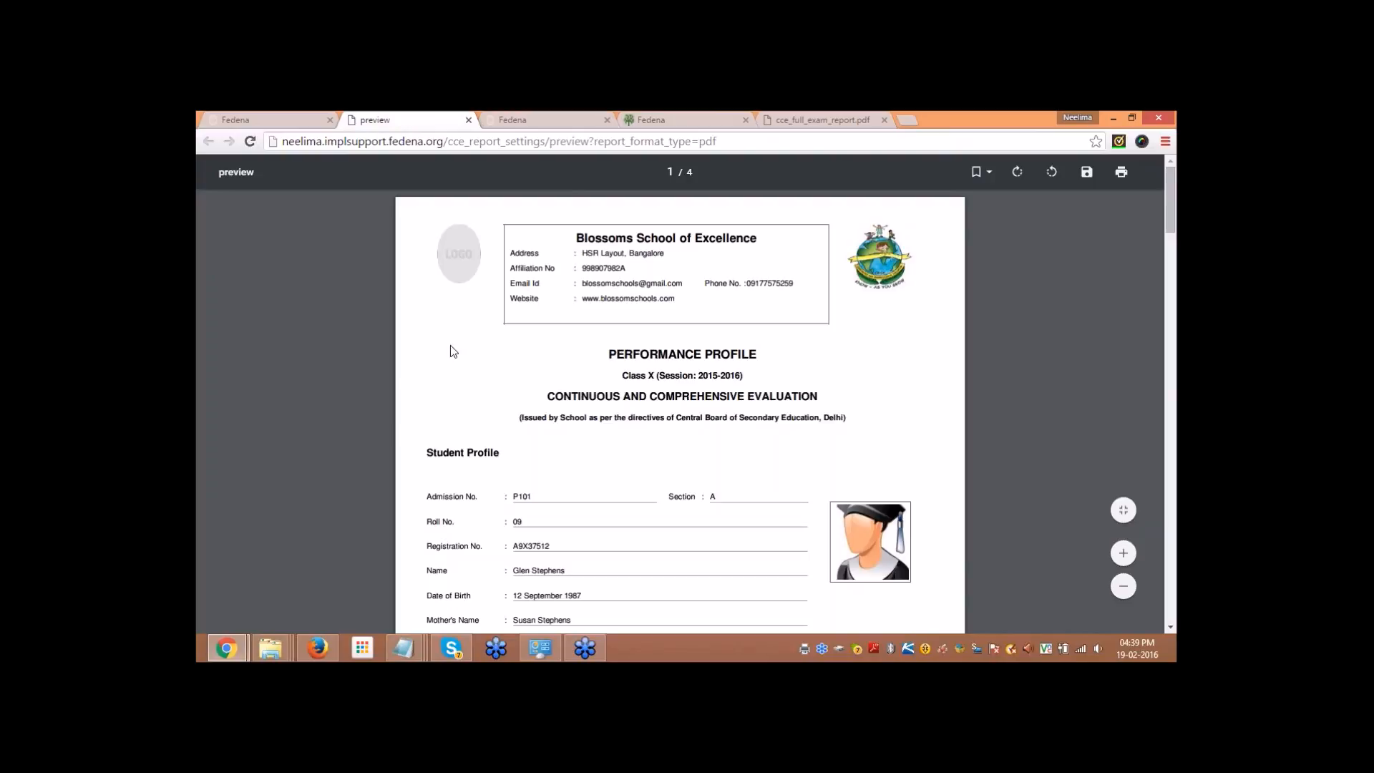
pyautogui.scroll(-1, 449, 345)
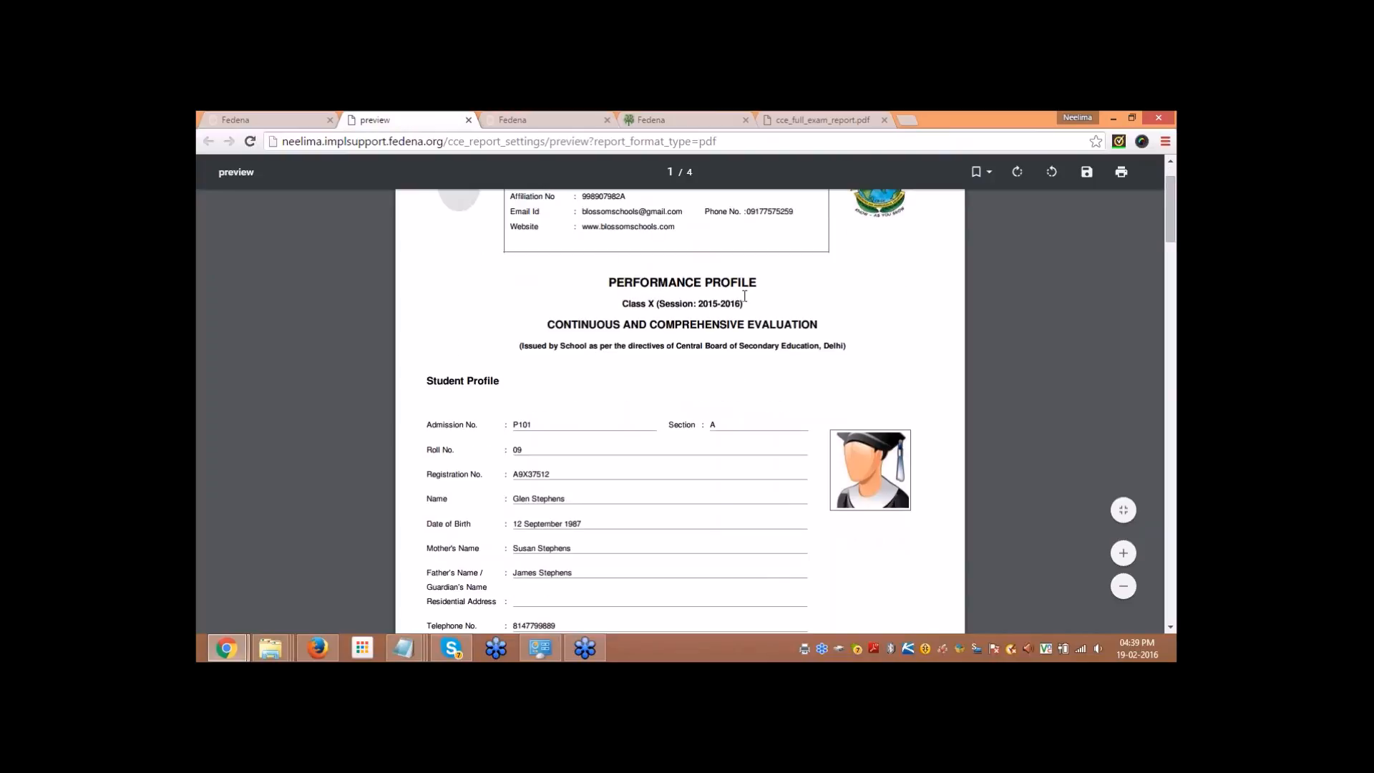
pyautogui.scroll(-2, 729, 351)
pyautogui.scroll(-1, 496, 438)
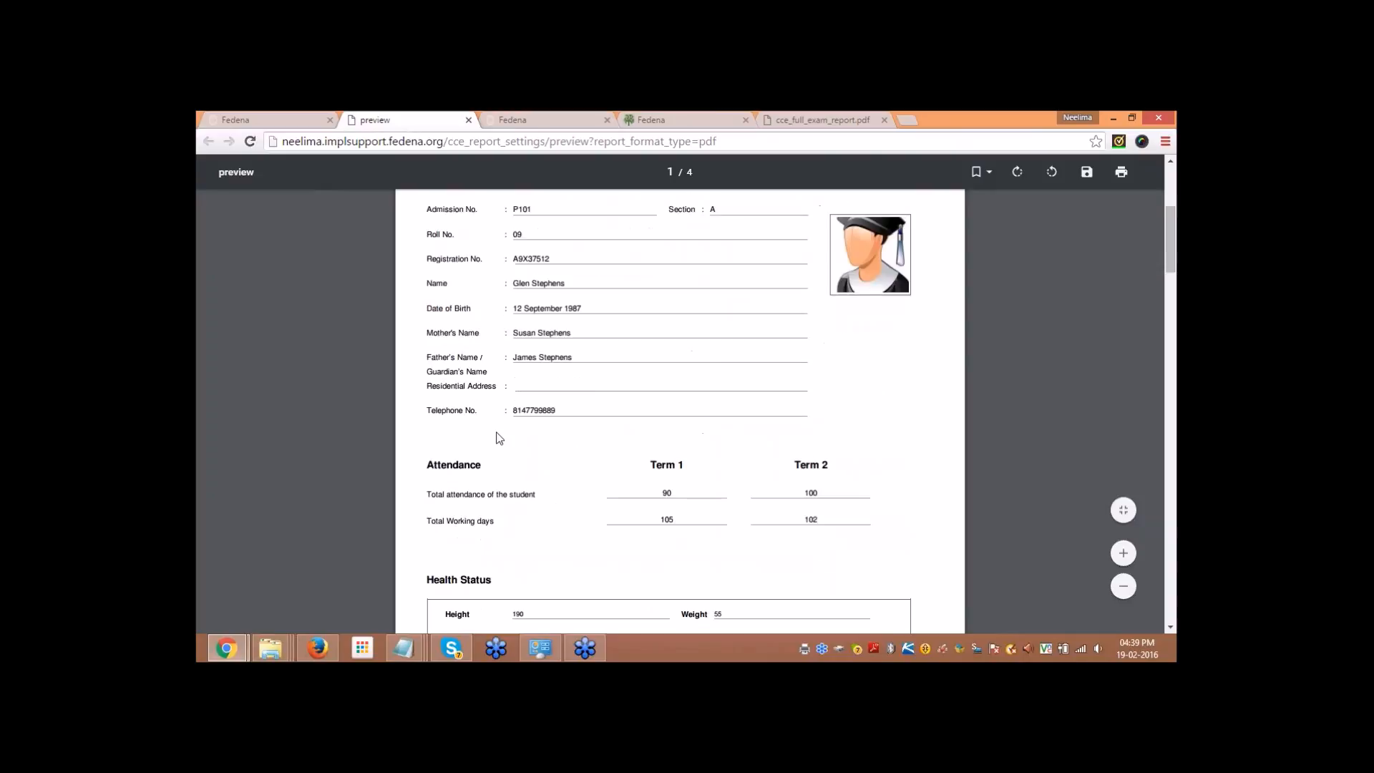
pyautogui.scroll(-3, 628, 500)
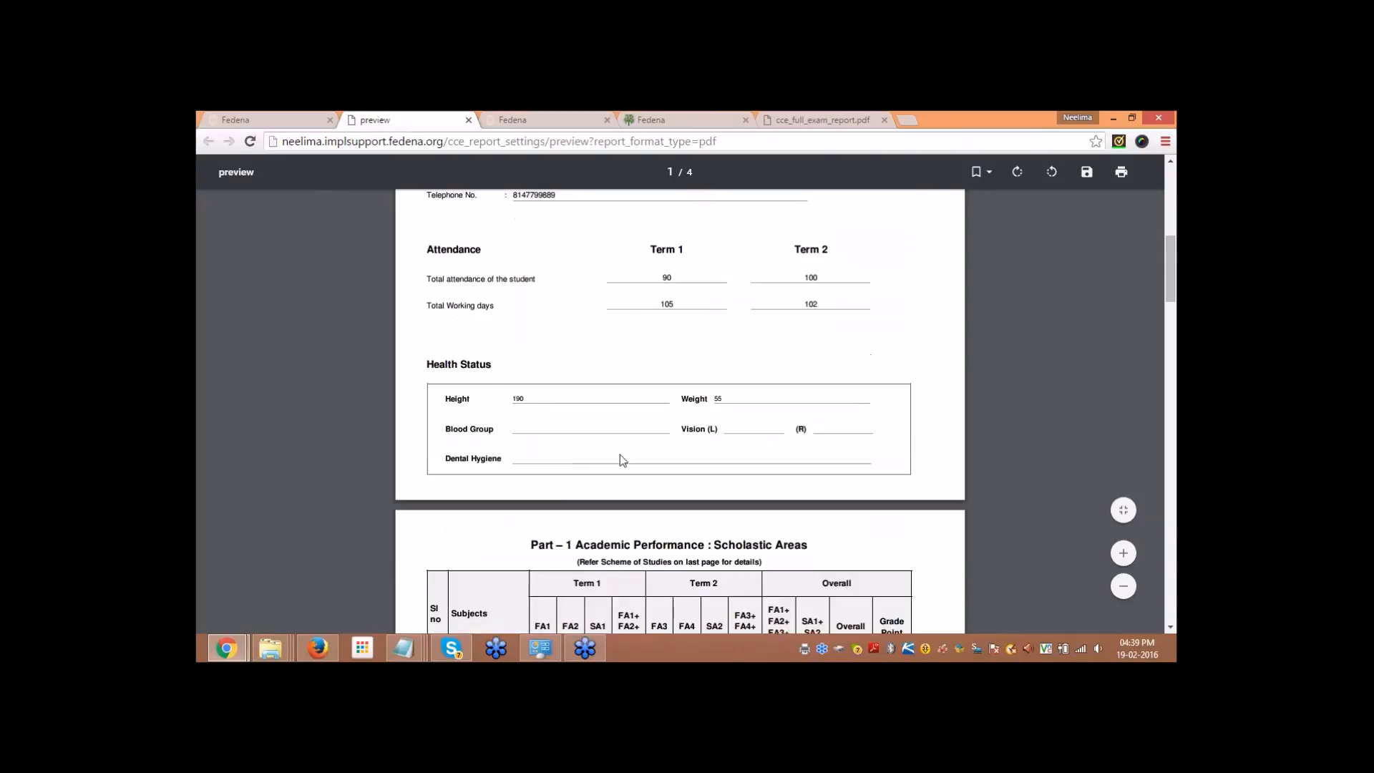
pyautogui.scroll(-1, 604, 449)
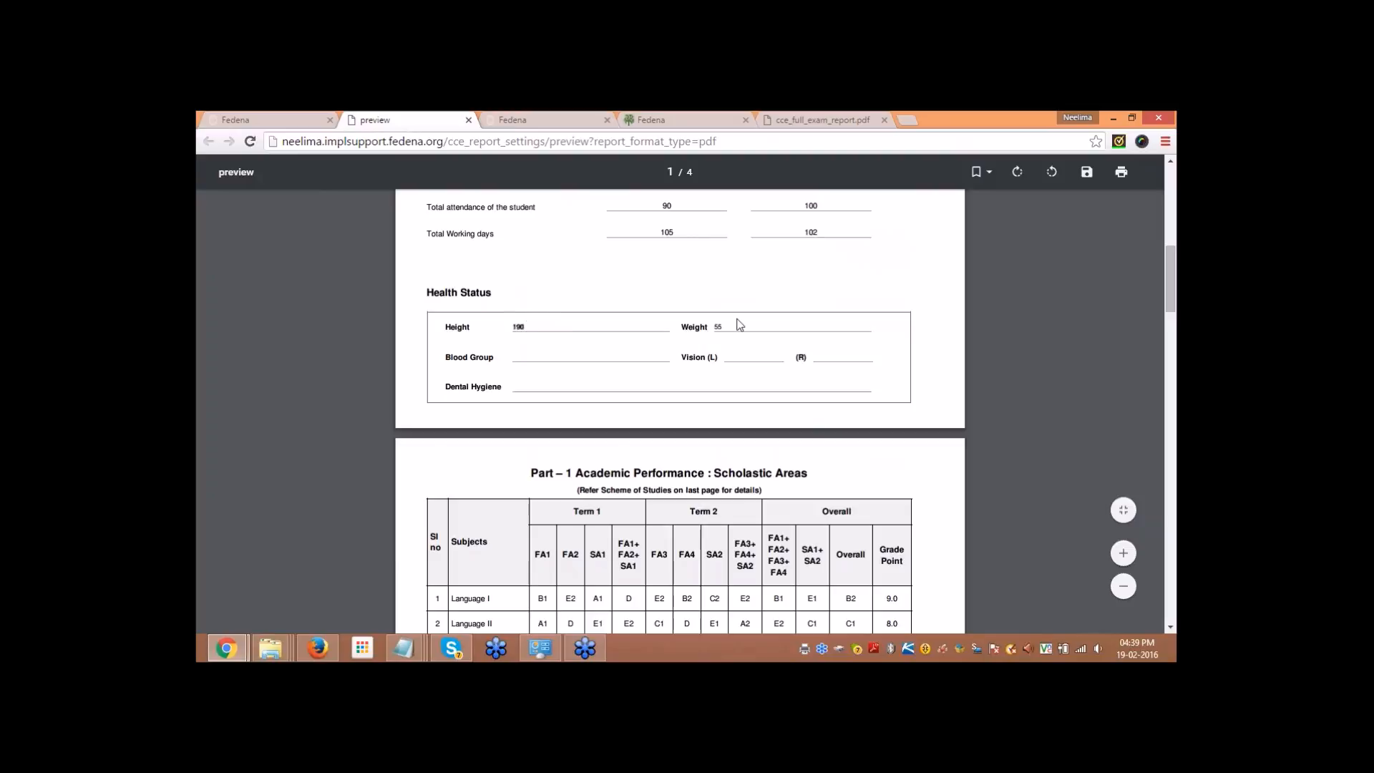
pyautogui.scroll(-2, 306, 407)
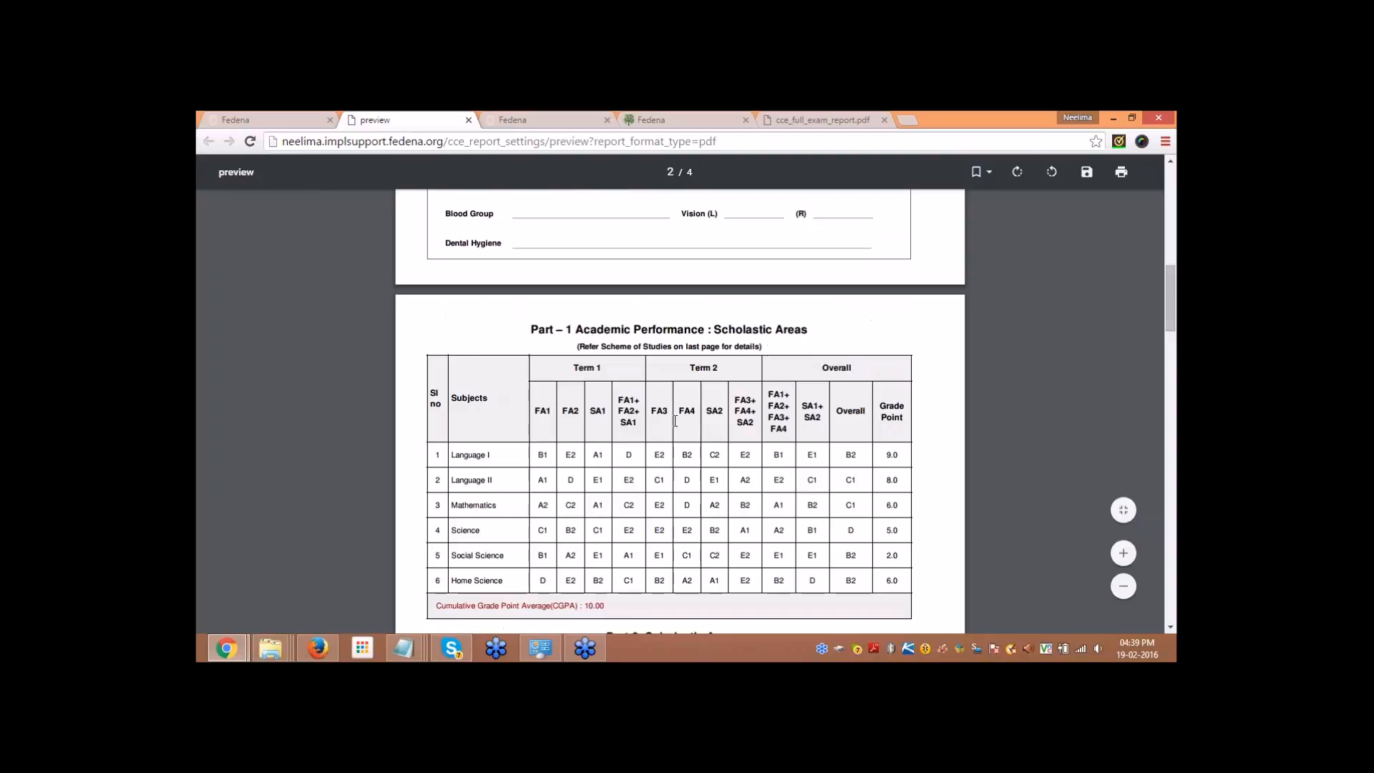
pyautogui.scroll(-4, 712, 453)
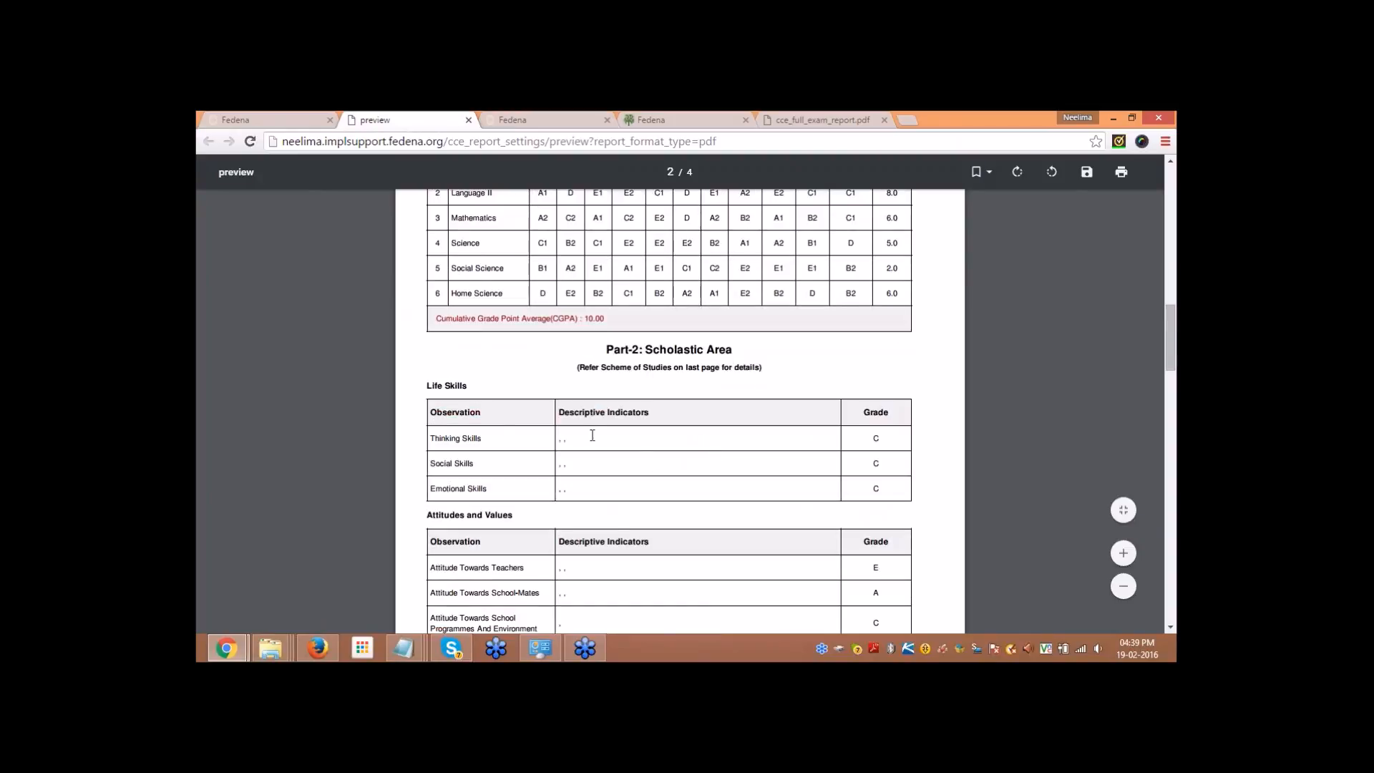
# Step: Examine the activities, Self Awareness and Scheme of Studies sections of the report preview, and go back to its header
pyautogui.scroll(-3, 527, 469)
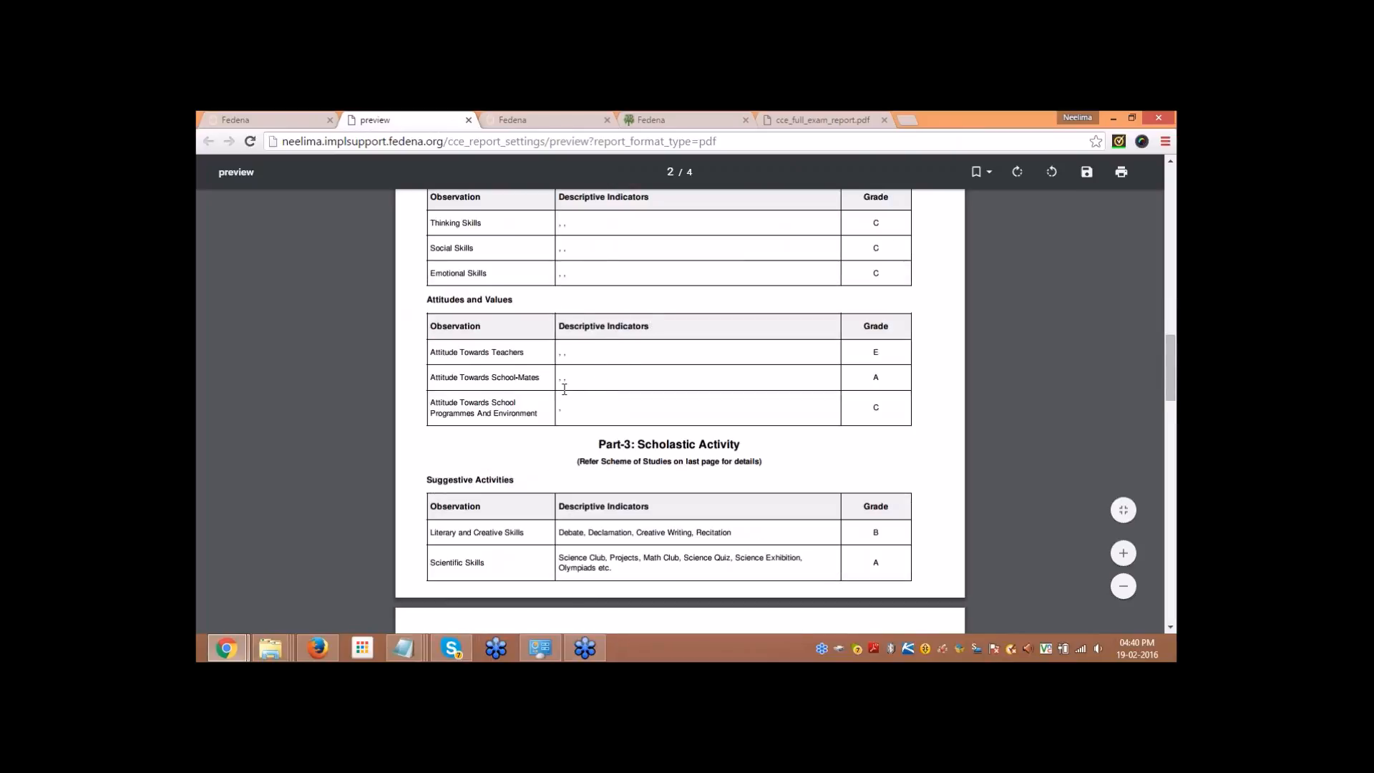
pyautogui.scroll(-1, 564, 389)
pyautogui.scroll(-2, 773, 388)
pyautogui.scroll(-3, 752, 392)
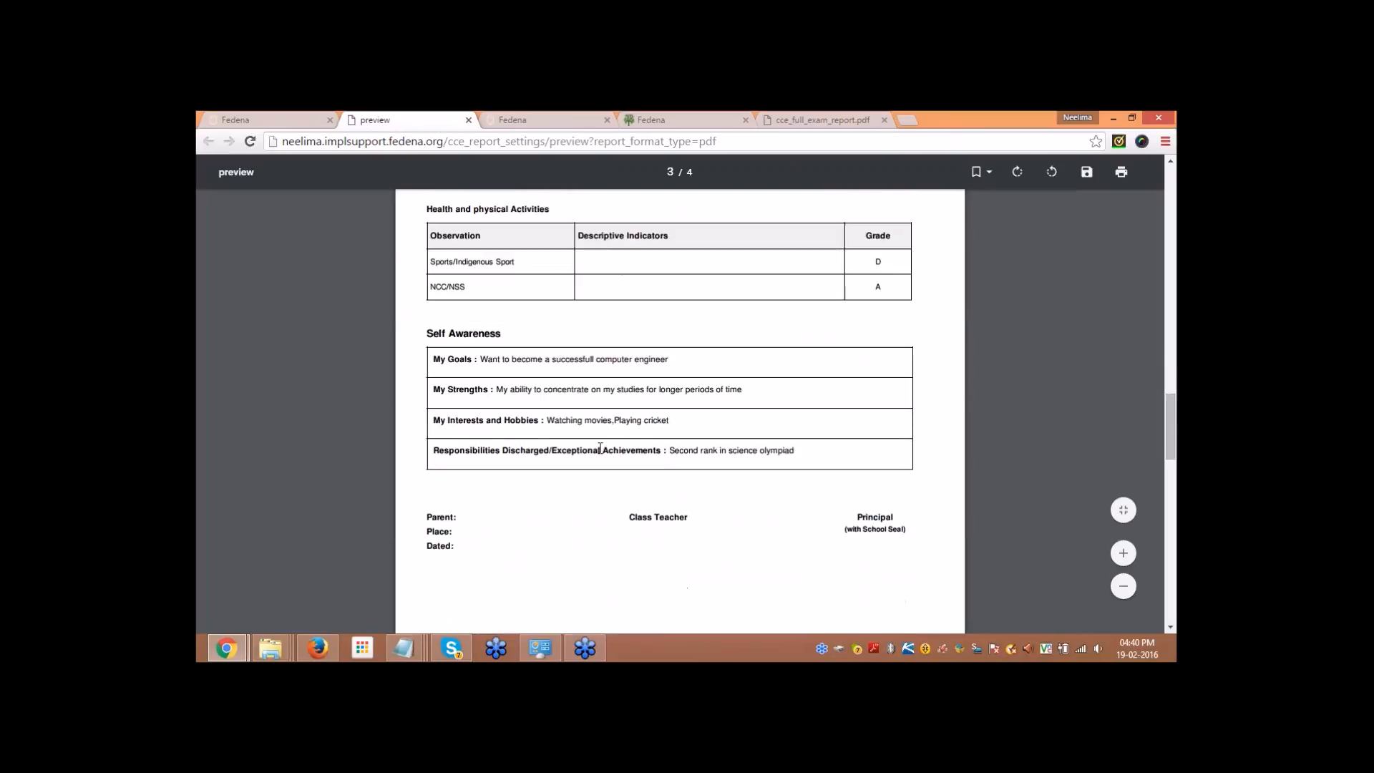
pyautogui.scroll(-1, 513, 499)
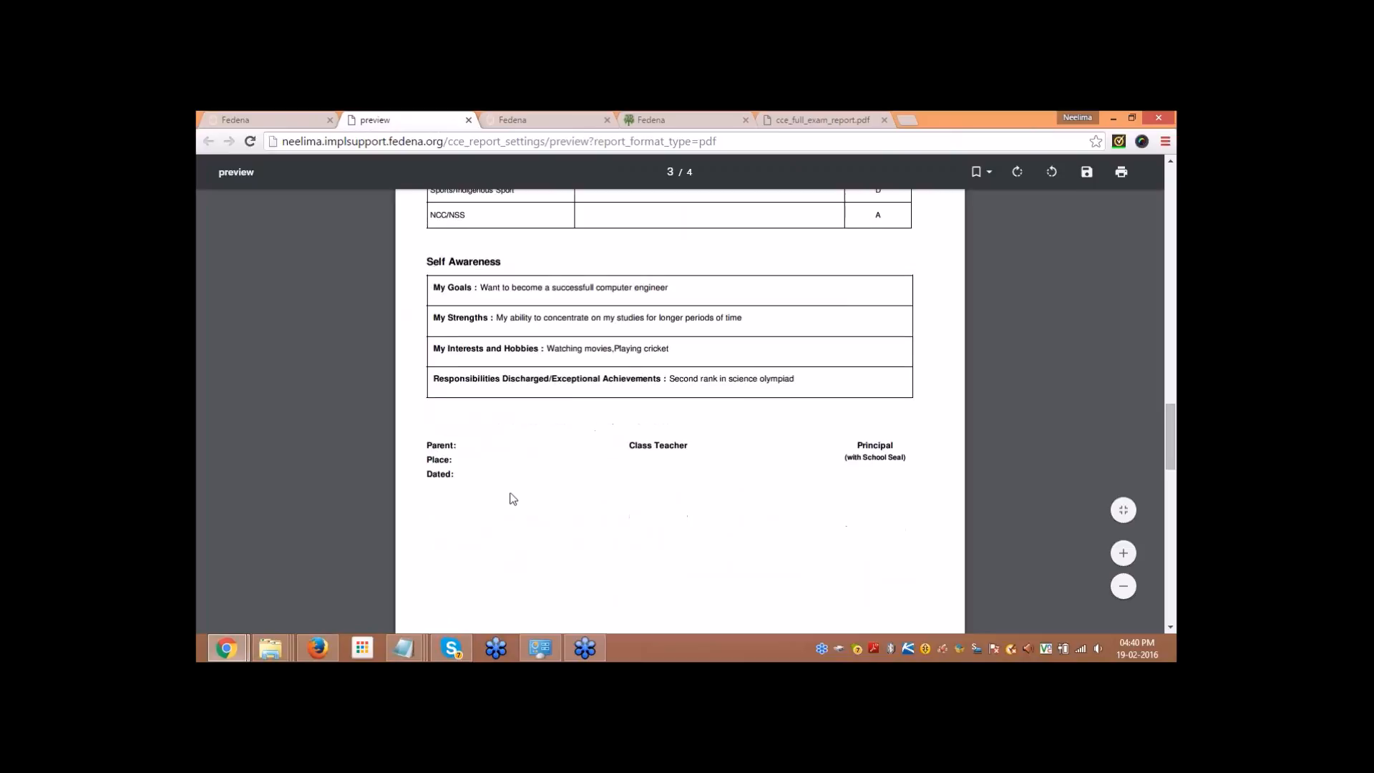
pyautogui.scroll(-6, 552, 487)
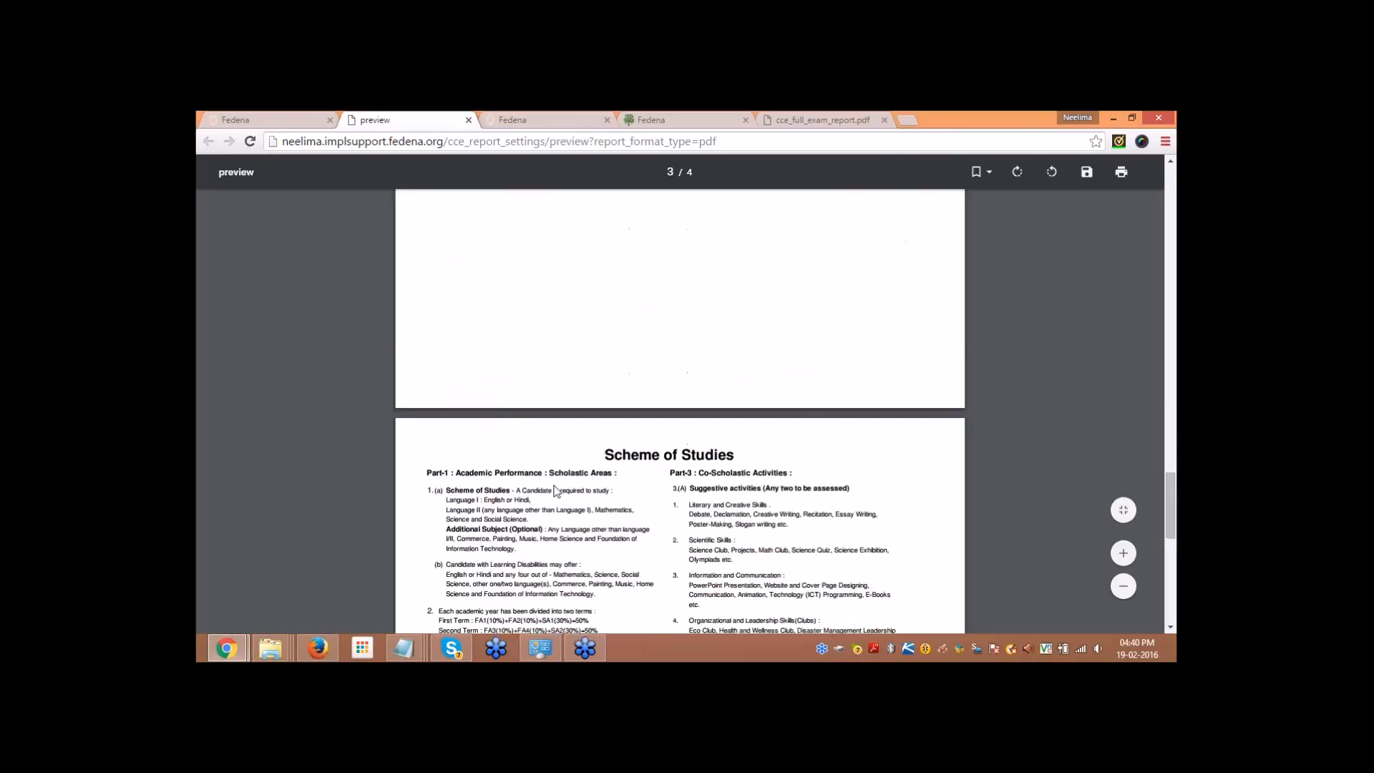
pyautogui.scroll(-8, 555, 491)
pyautogui.scroll(20, 646, 499)
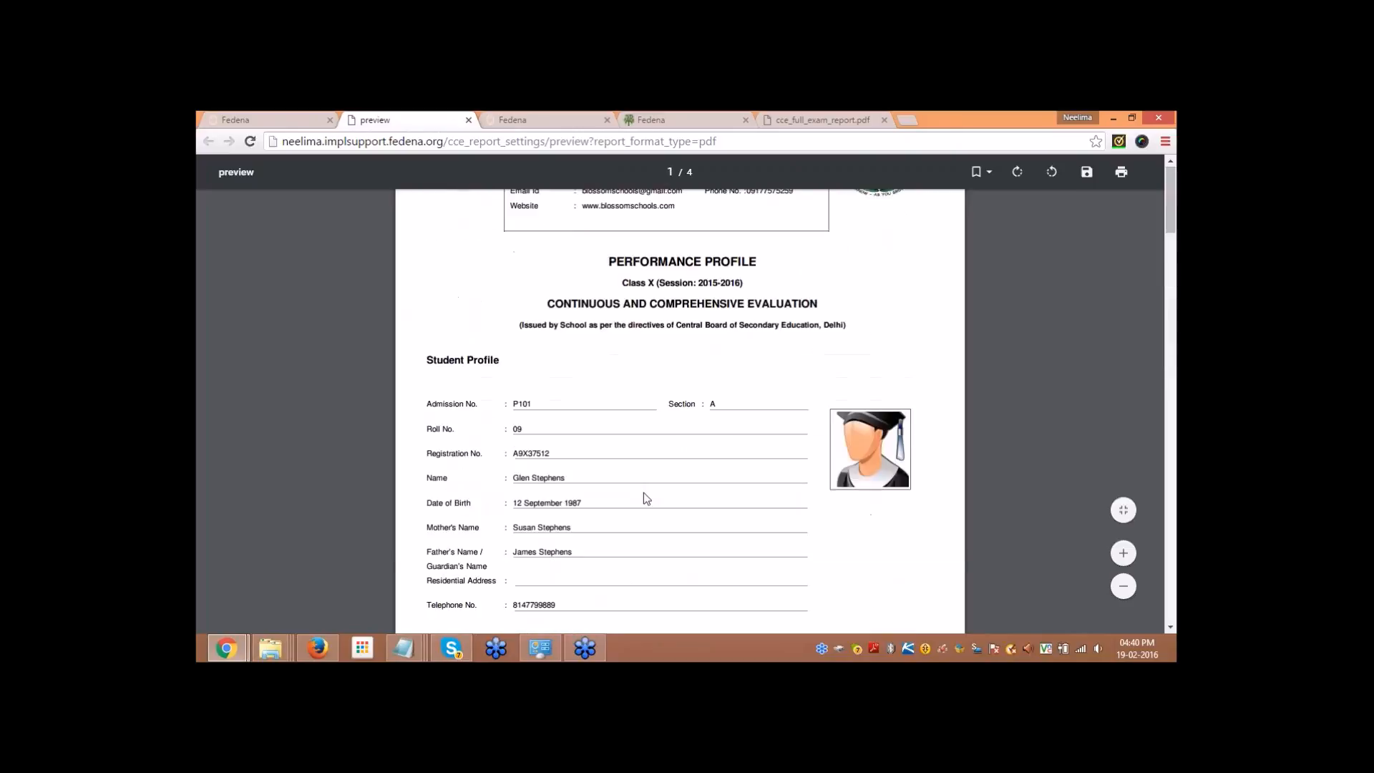
pyautogui.scroll(2, 646, 499)
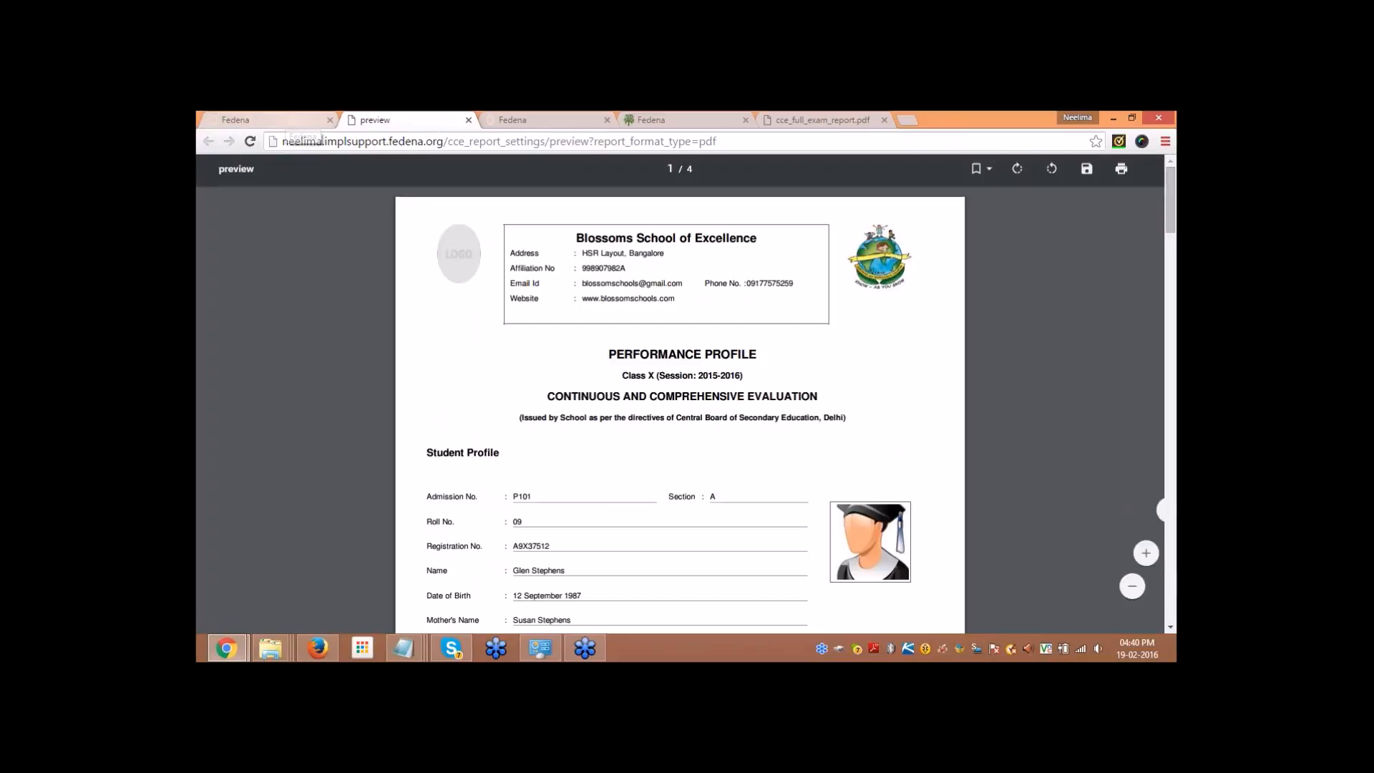
pyautogui.scroll(-2, 689, 344)
# Step: Leave the report preview, open the Upscale Settings within CCE Settings, and read the description of the upscaling criteria
pyautogui.click(236, 120)
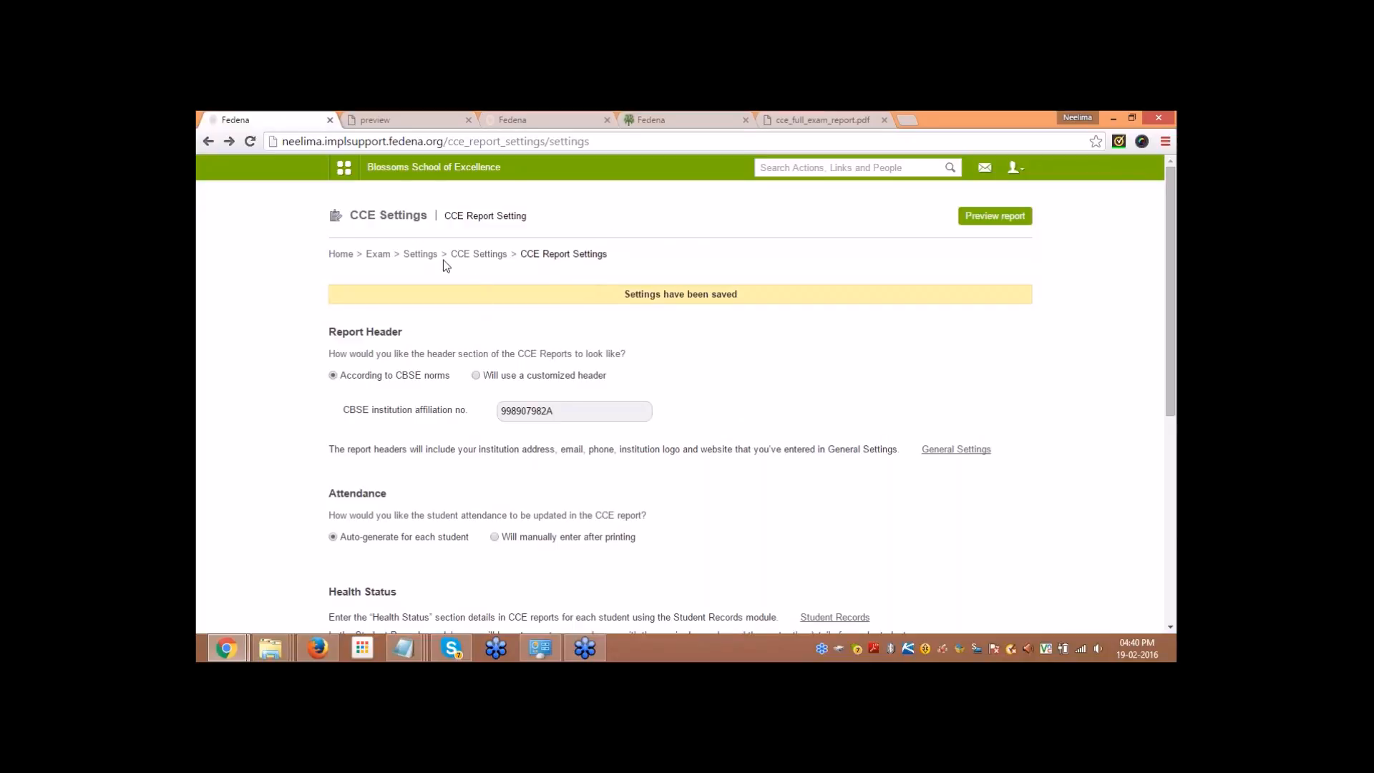
pyautogui.click(421, 254)
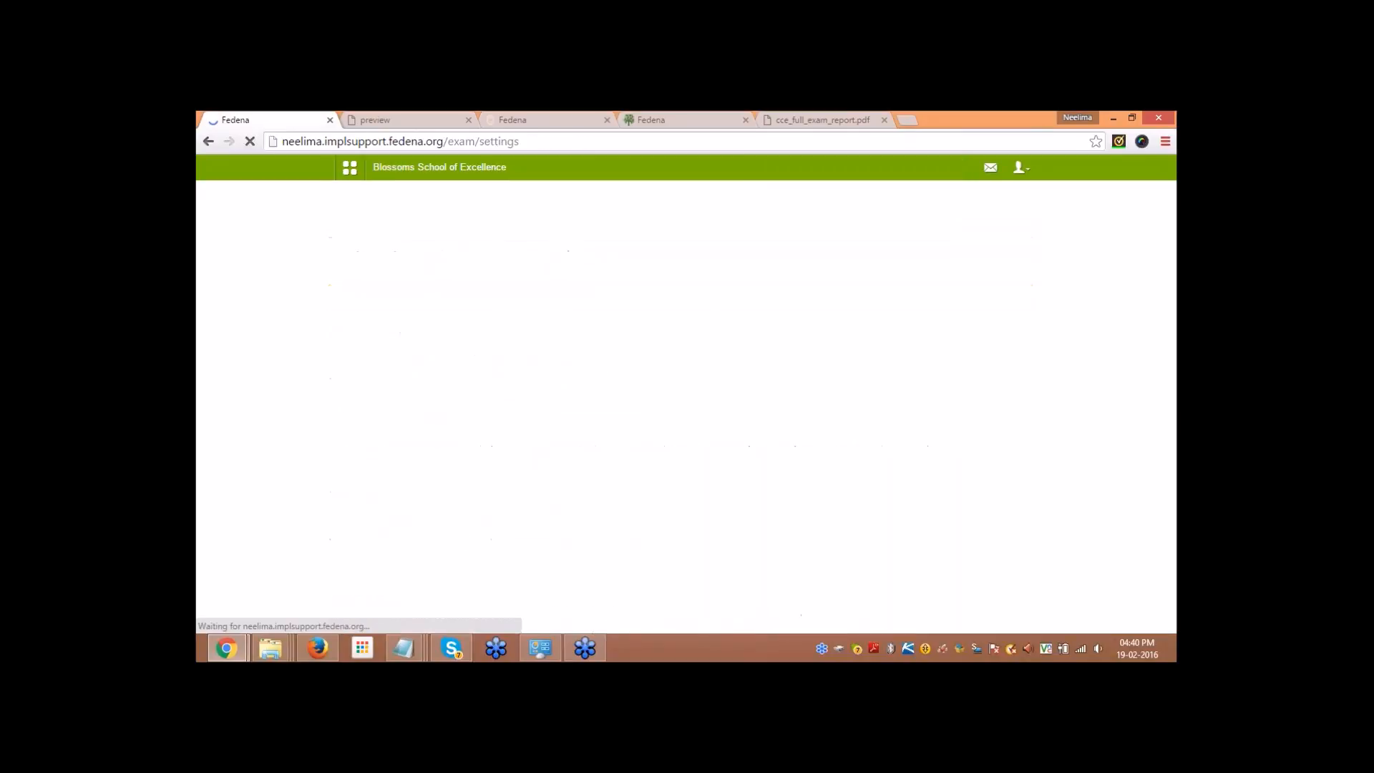
pyautogui.click(722, 364)
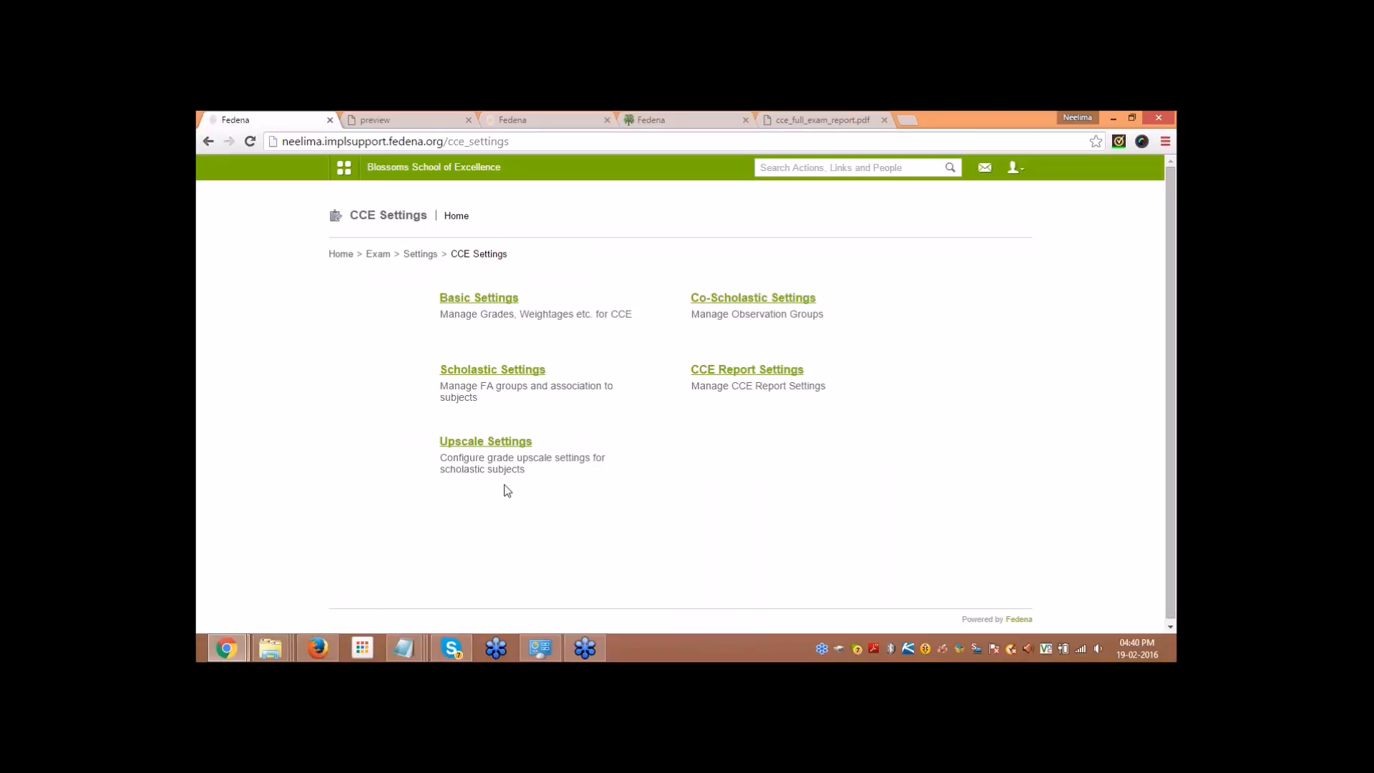
pyautogui.click(467, 445)
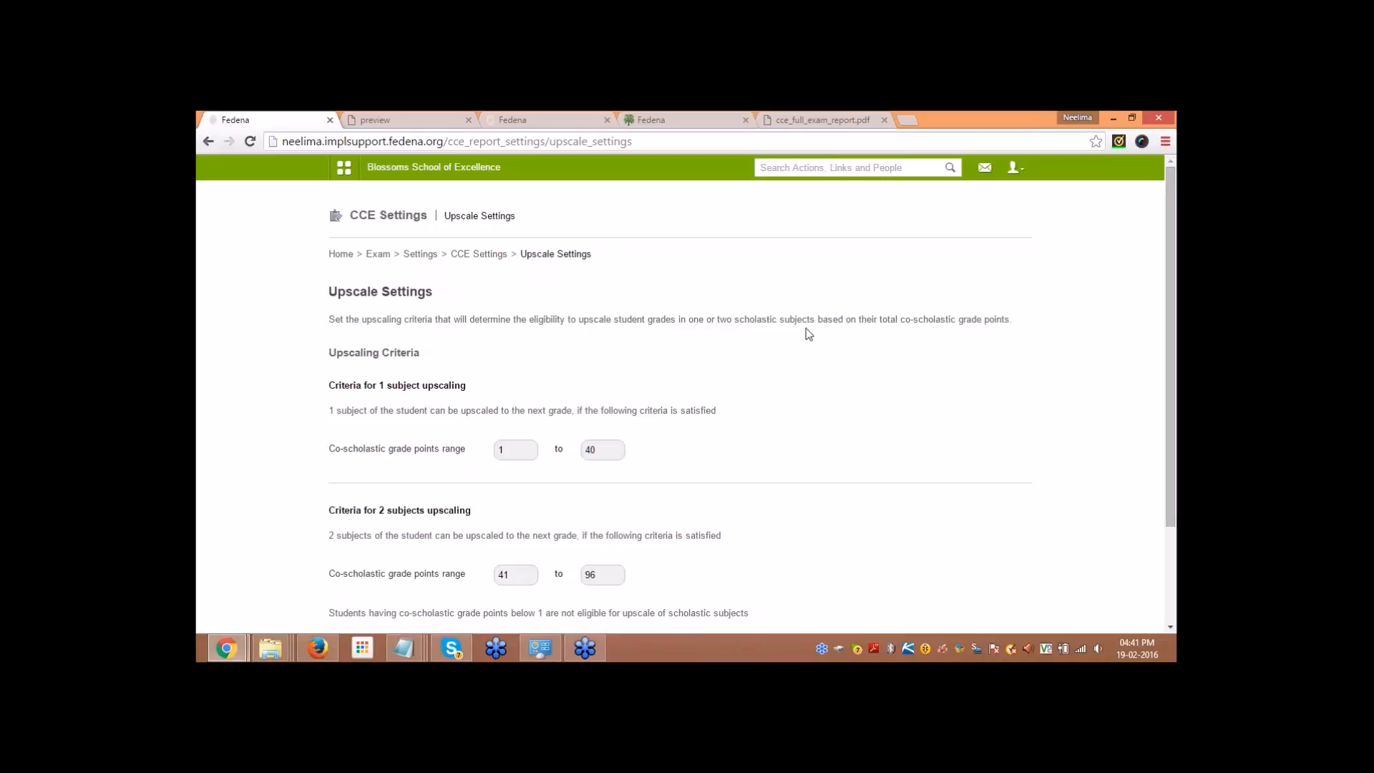
pyautogui.tripleClick(1005, 318)
pyautogui.click(940, 347)
pyautogui.scroll(-1, 287, 434)
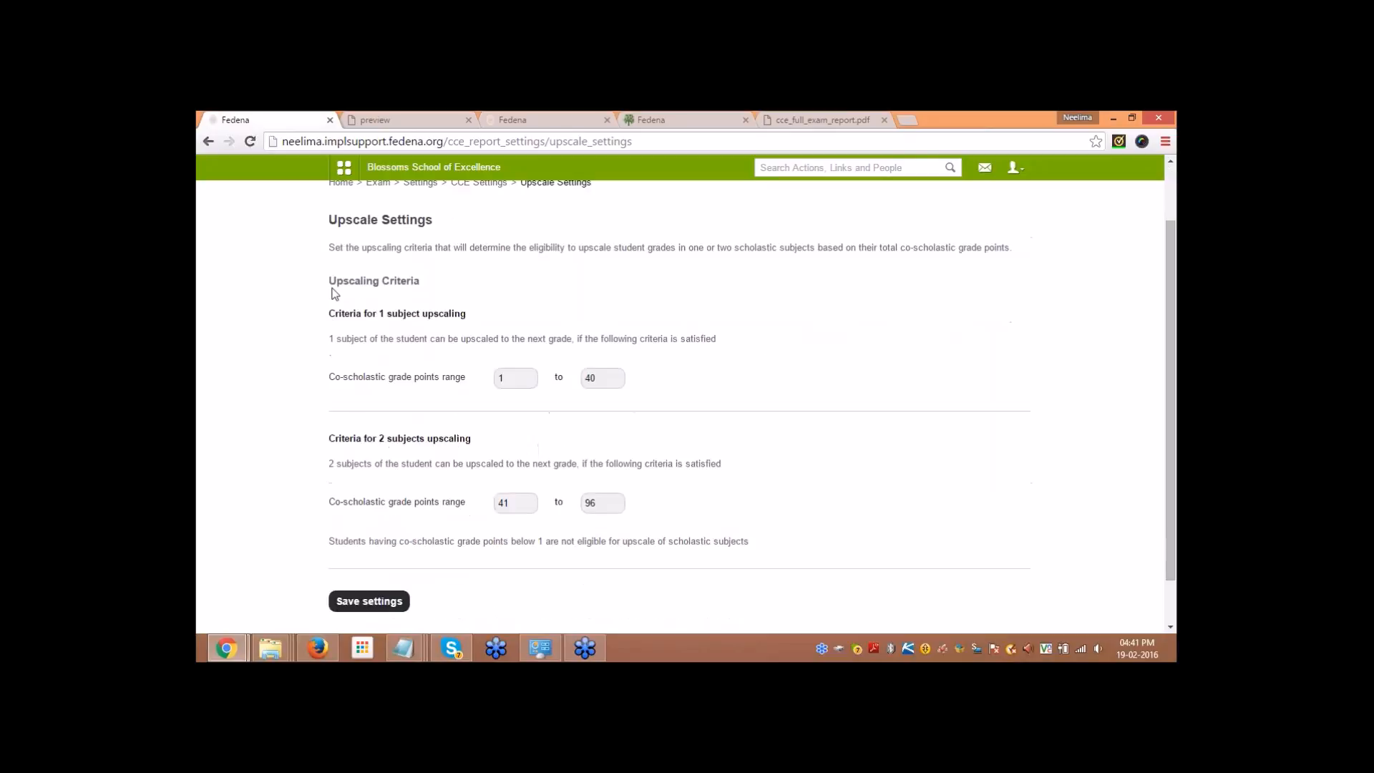
# Step: Set the co-scholastic grade points range for 1 subject upscaling to 35 to 50
pyautogui.moveTo(330, 313); pyautogui.dragTo(401, 326)
pyautogui.click(412, 337)
pyautogui.moveTo(331, 379); pyautogui.dragTo(486, 374)
pyautogui.click(471, 397)
pyautogui.write('35')
pyautogui.click(441, 421)
pyautogui.moveTo(596, 379); pyautogui.dragTo(576, 383)
pyautogui.write('50')
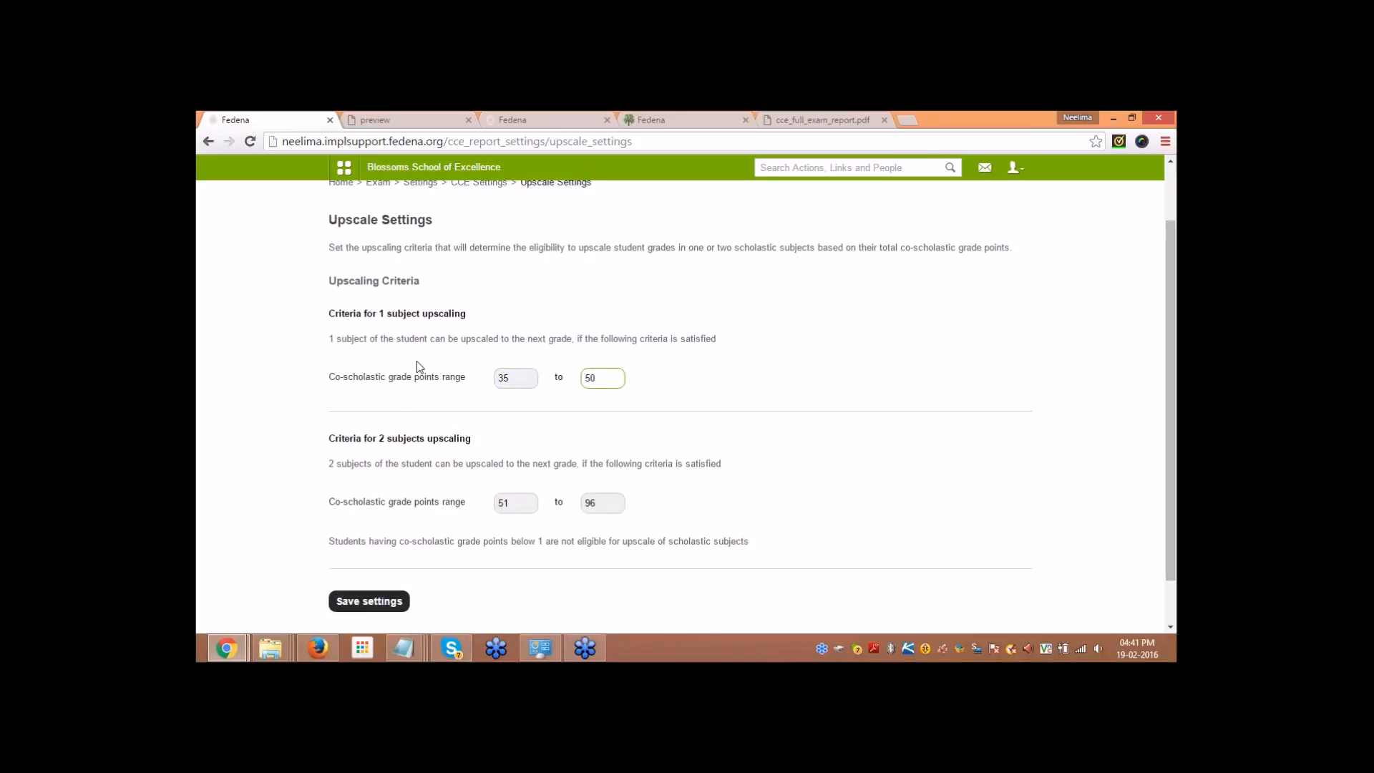
pyautogui.click(454, 398)
# Step: Review the criteria for 2 subjects upscaling and its co-scholastic grade points range
pyautogui.scroll(-1, 284, 411)
pyautogui.moveTo(328, 387); pyautogui.dragTo(476, 392)
pyautogui.click(478, 461)
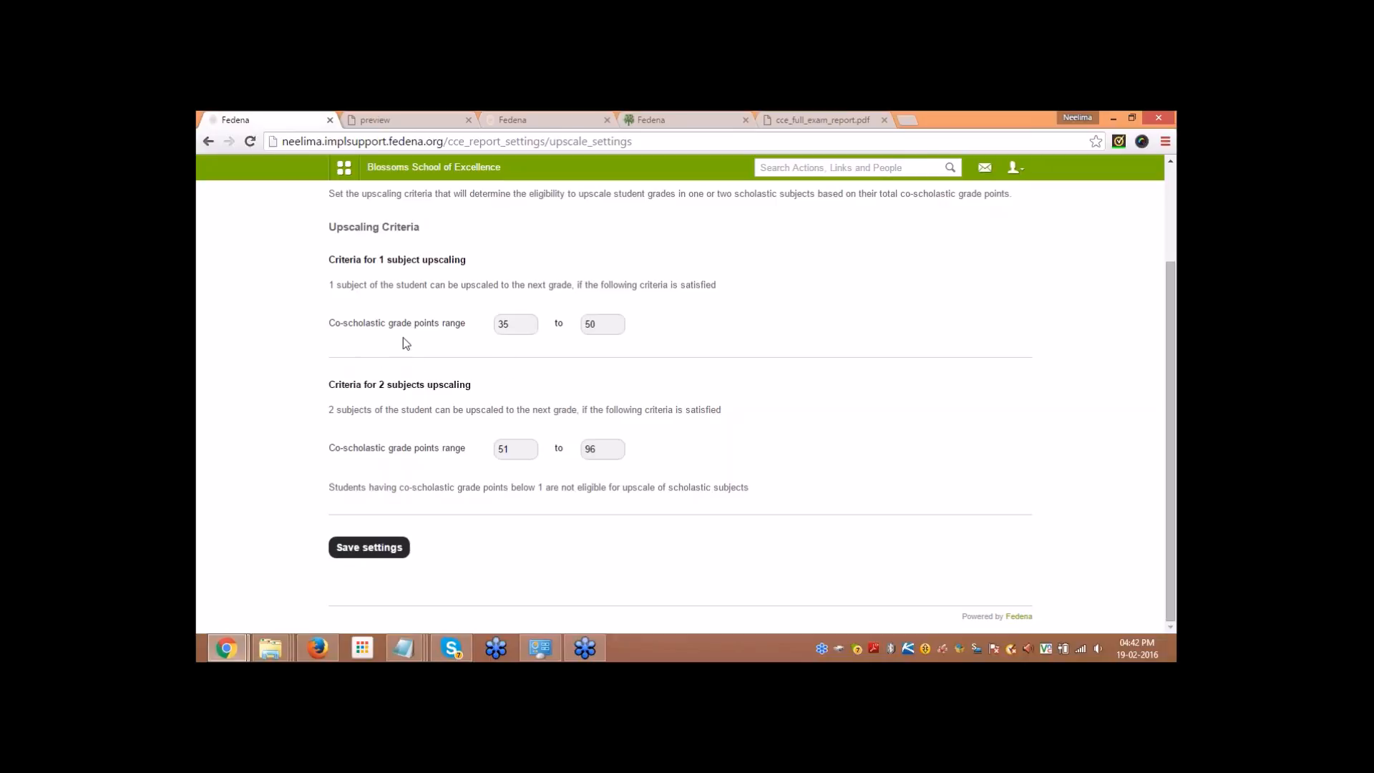
# Step: Set the lower co-scholastic grade points limit for 1 subject upscaling to 25 and save the upscale settings
pyautogui.doubleClick(513, 326)
pyautogui.write('25')
pyautogui.click(583, 348)
pyautogui.click(1160, 147)
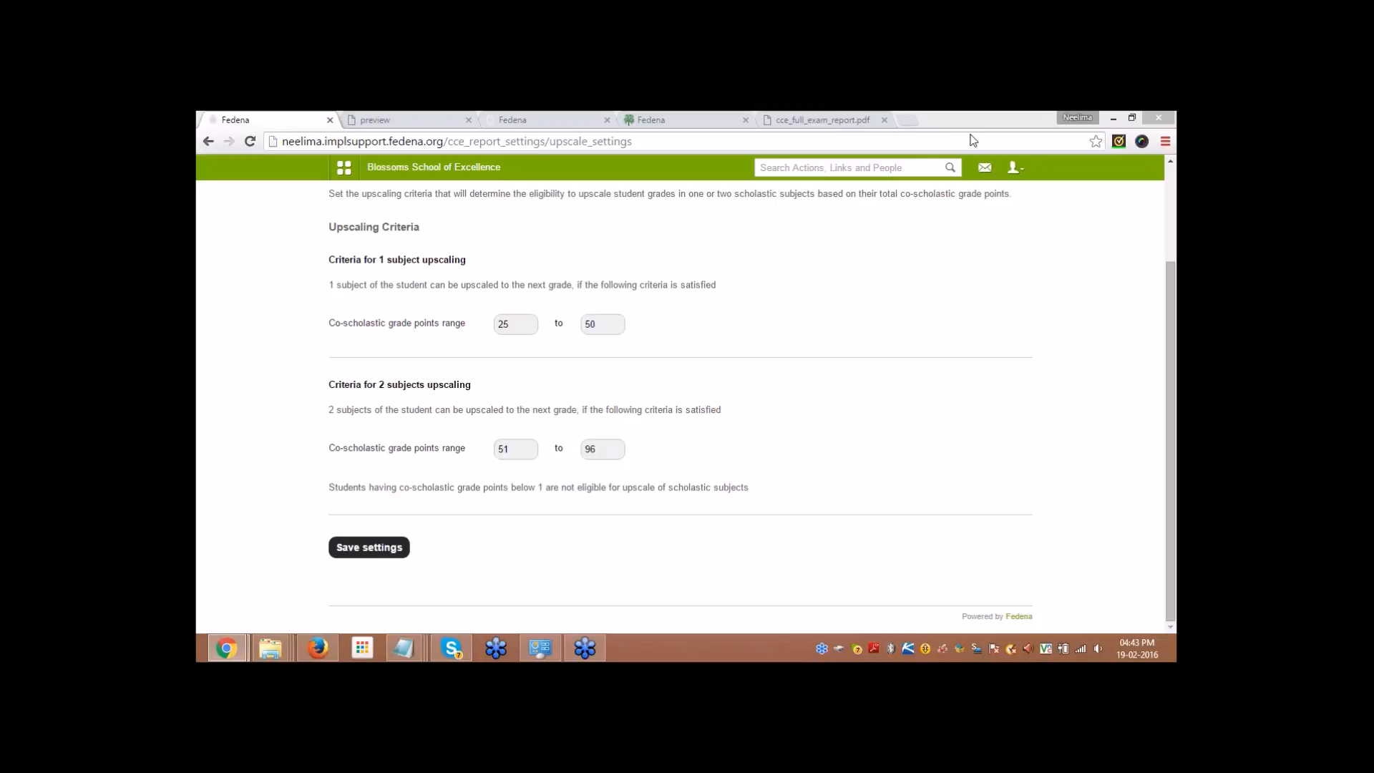
pyautogui.click(387, 552)
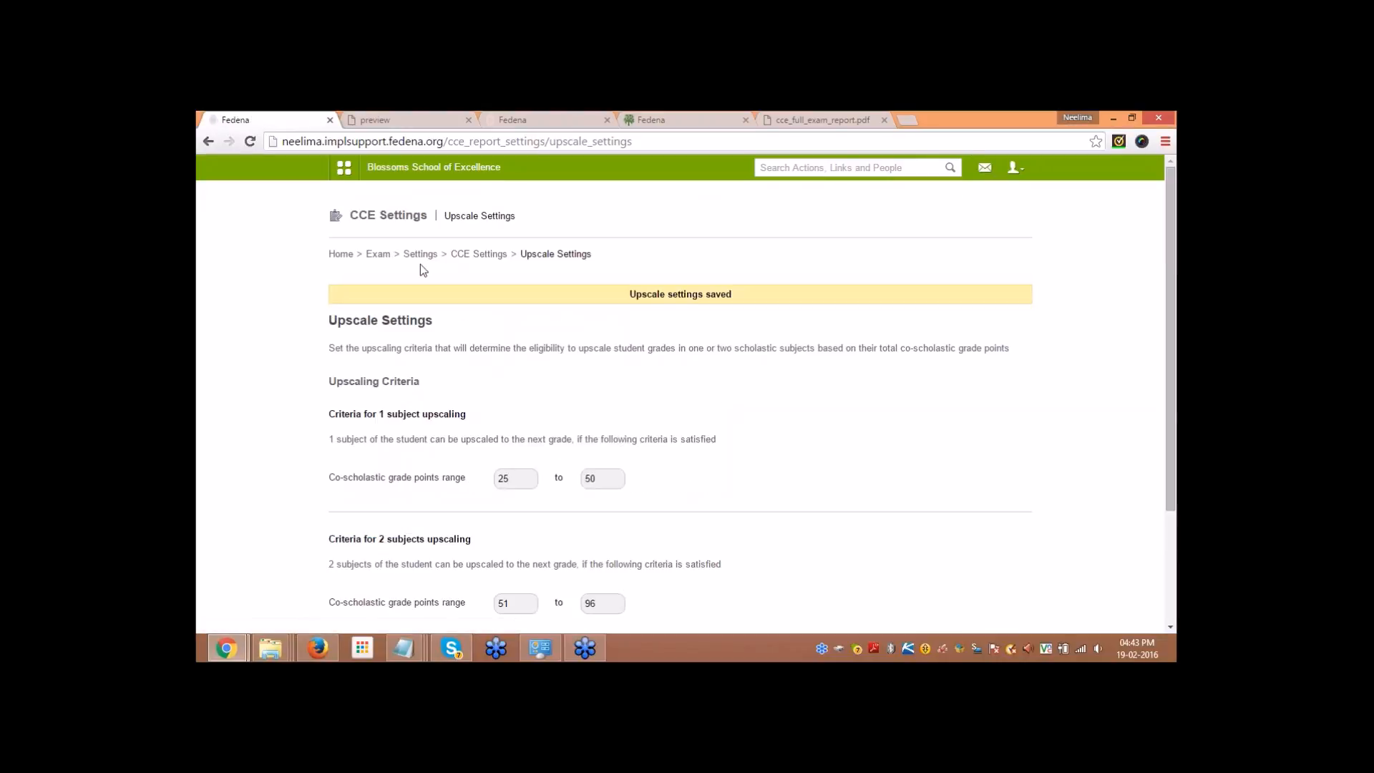
# Step: Leave the CCE settings for exam management and open the form for creating an exam group
pyautogui.click(480, 256)
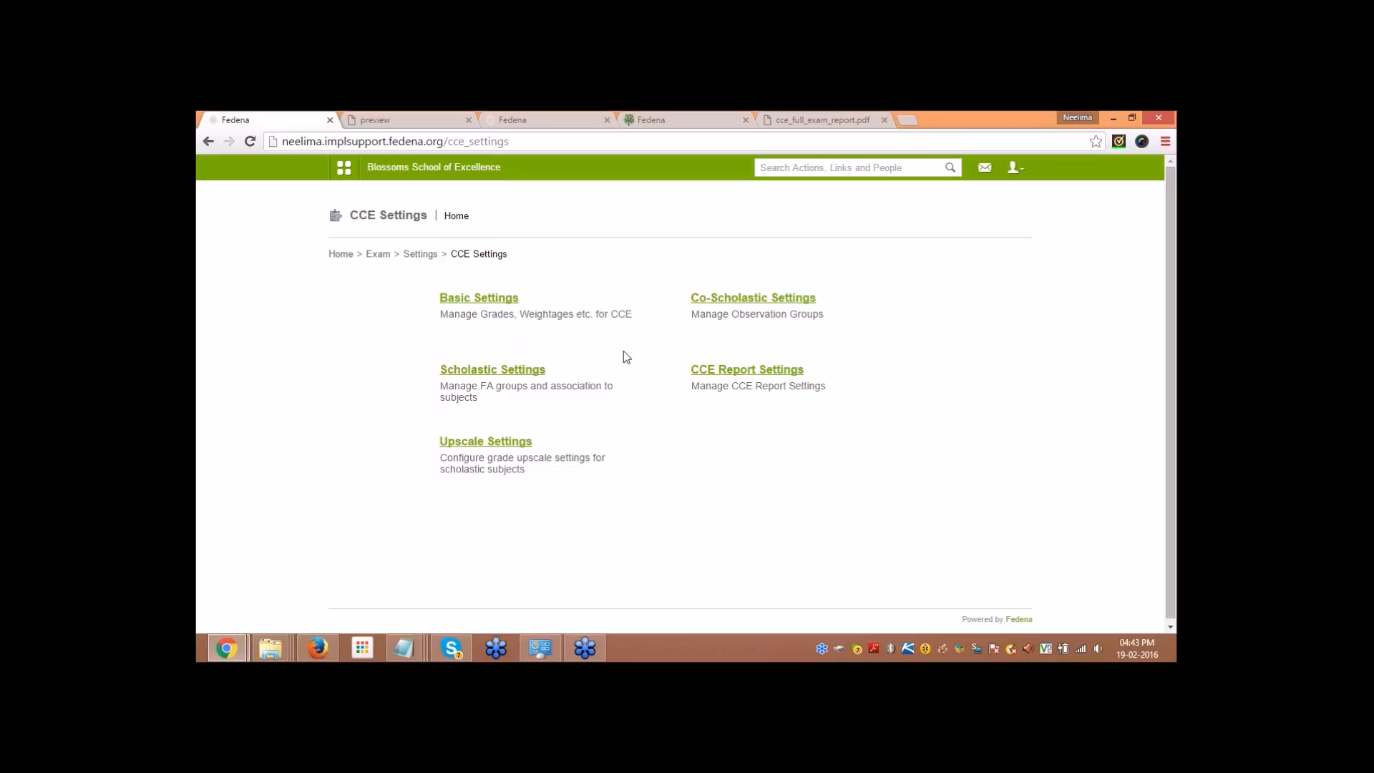
pyautogui.click(413, 264)
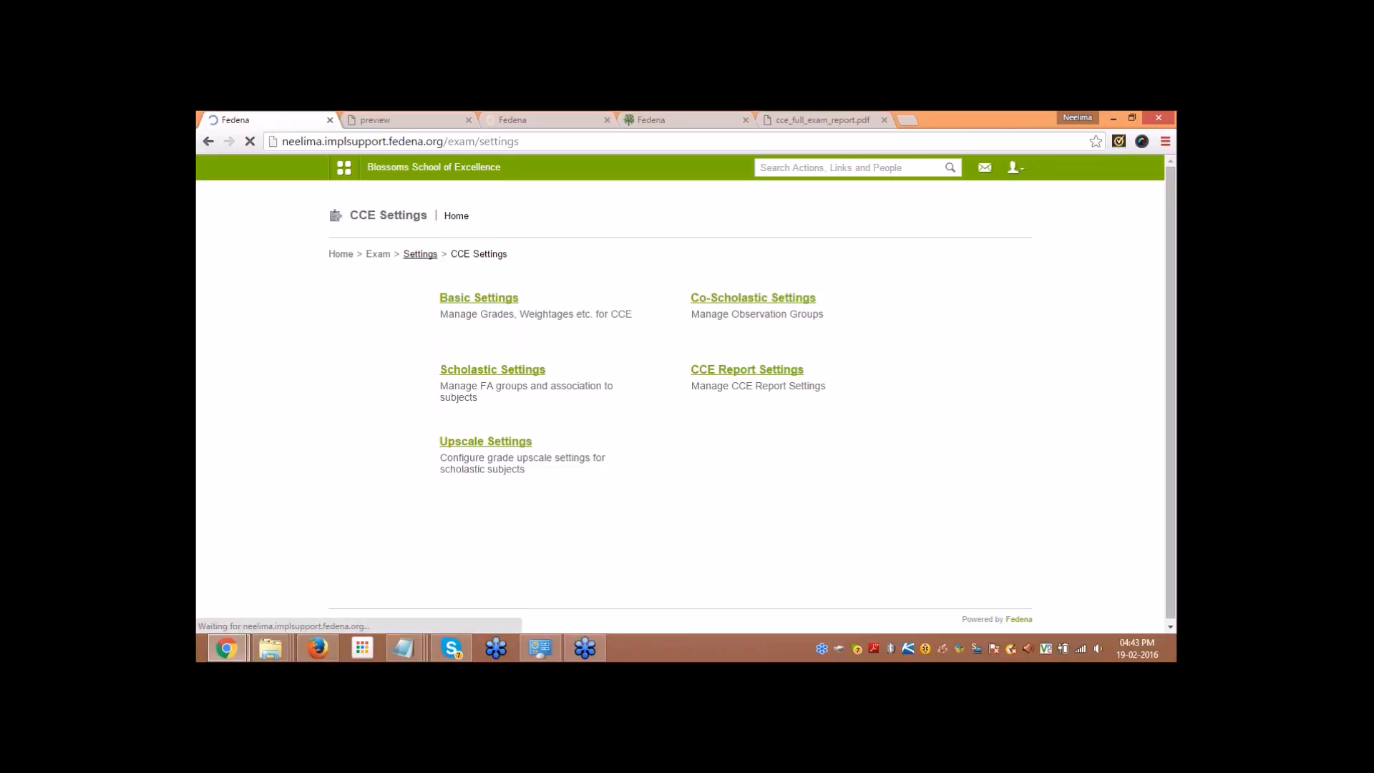
pyautogui.click(377, 255)
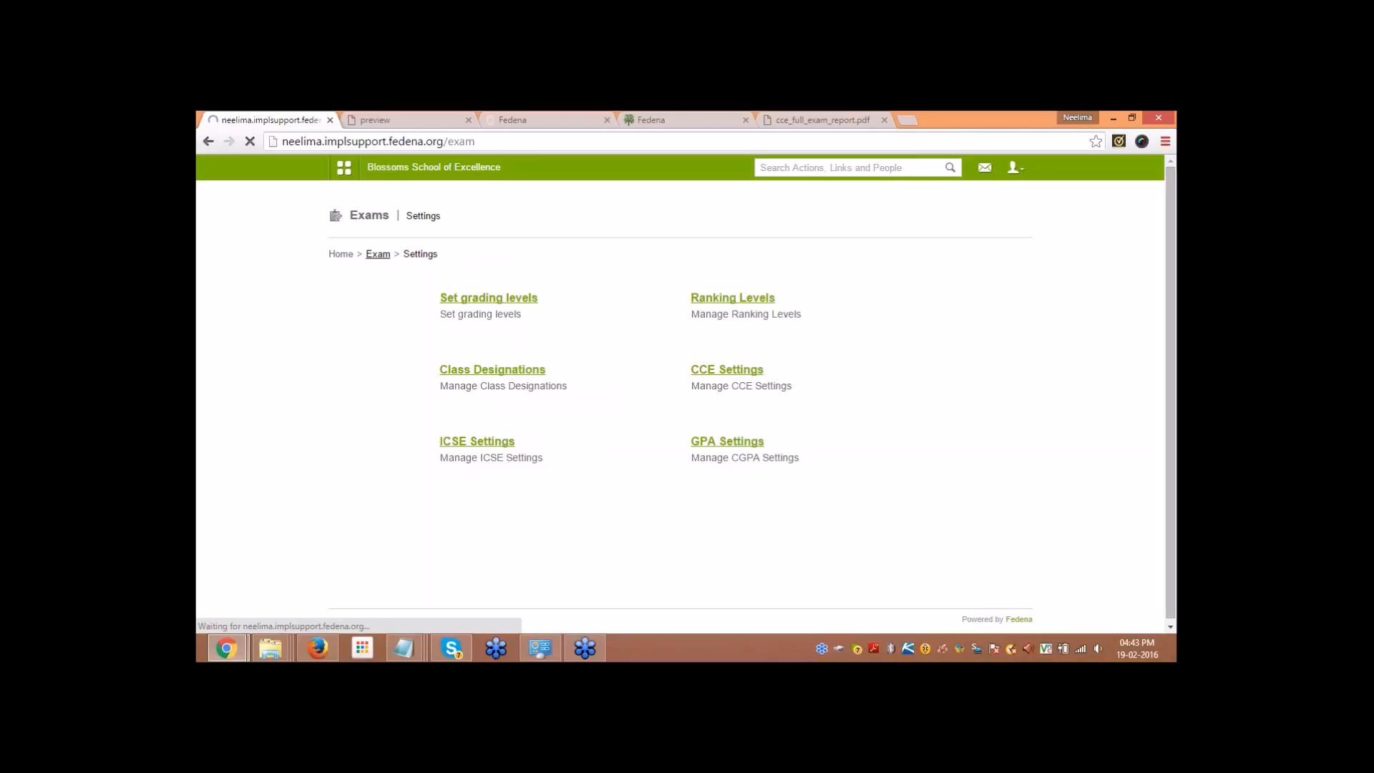
pyautogui.click(694, 298)
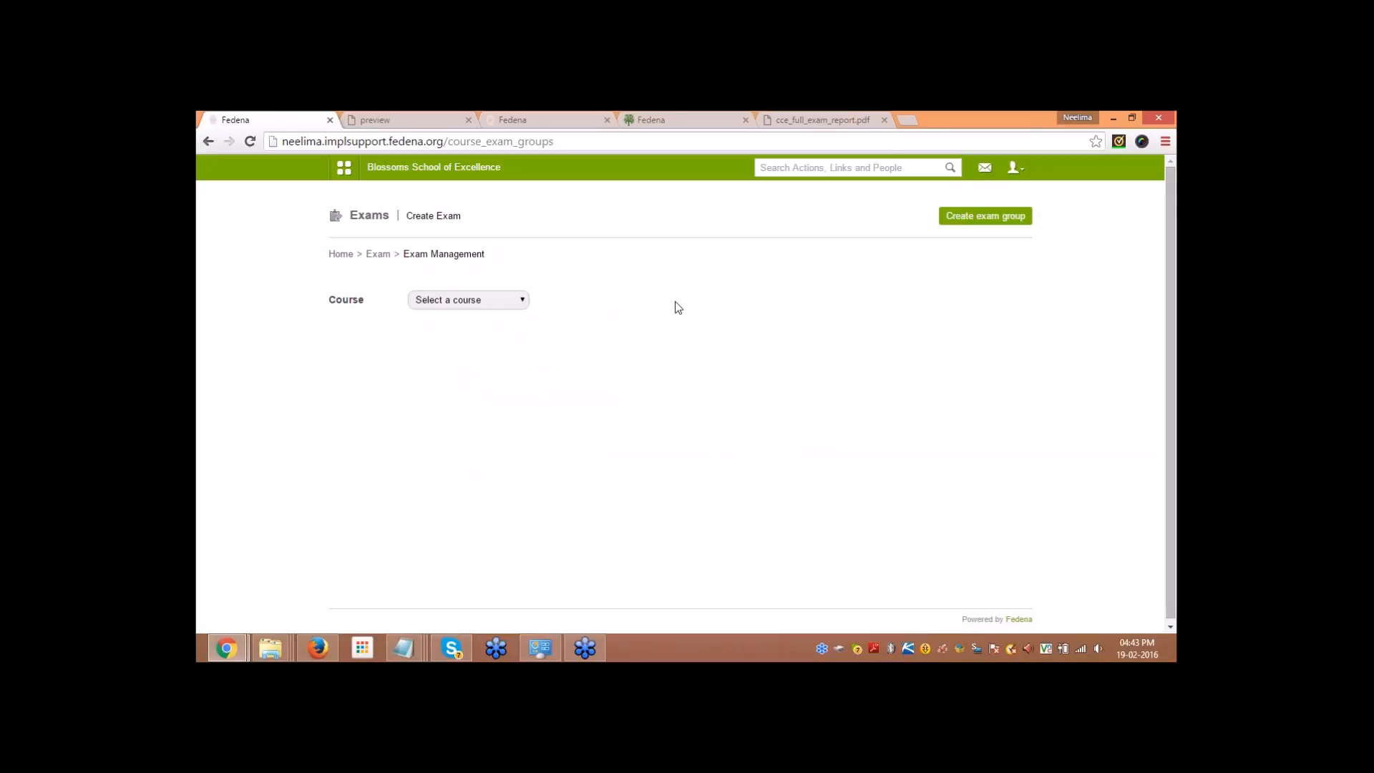
pyautogui.click(965, 218)
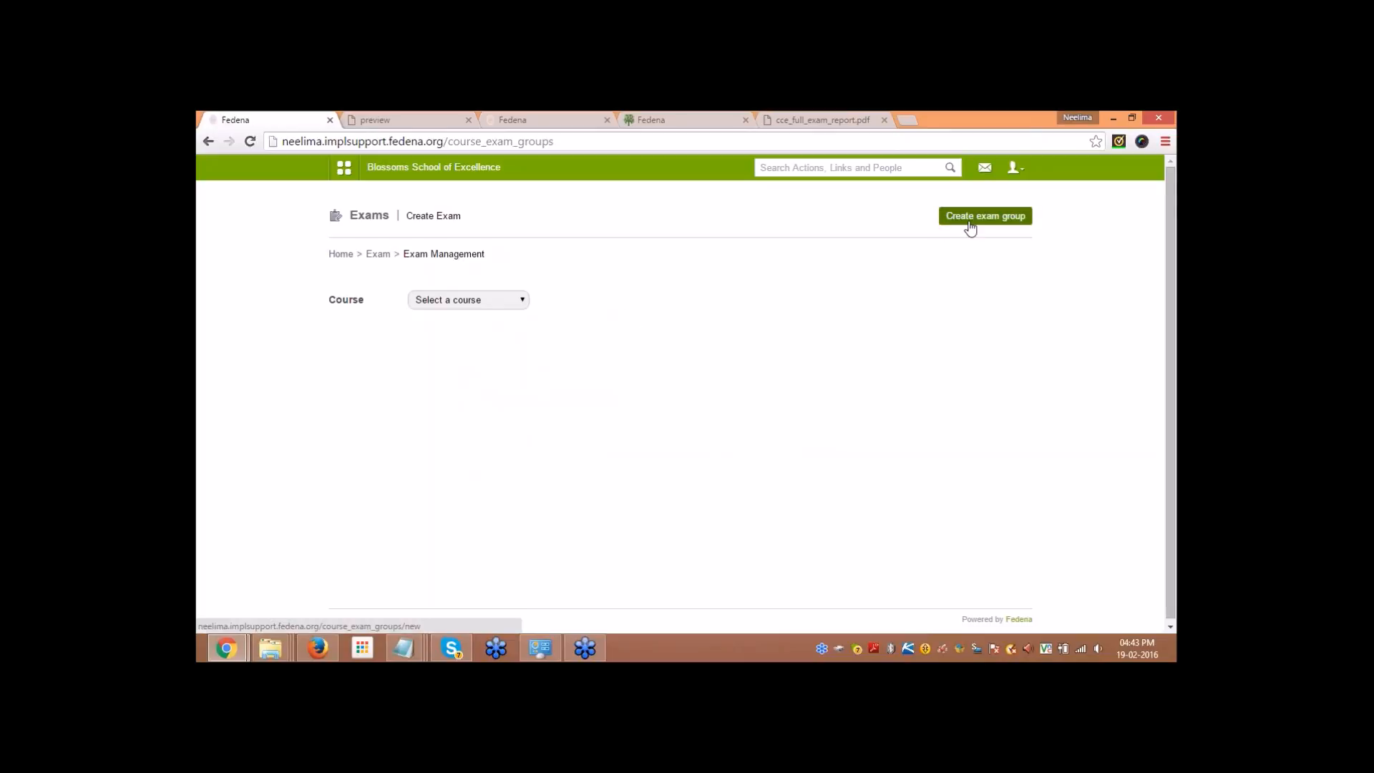
# Step: Select Grade 10 and batch G10 - Section A(2015-16) for a new exam group and view the CCE exam category choices
pyautogui.click(601, 299)
pyautogui.click(570, 328)
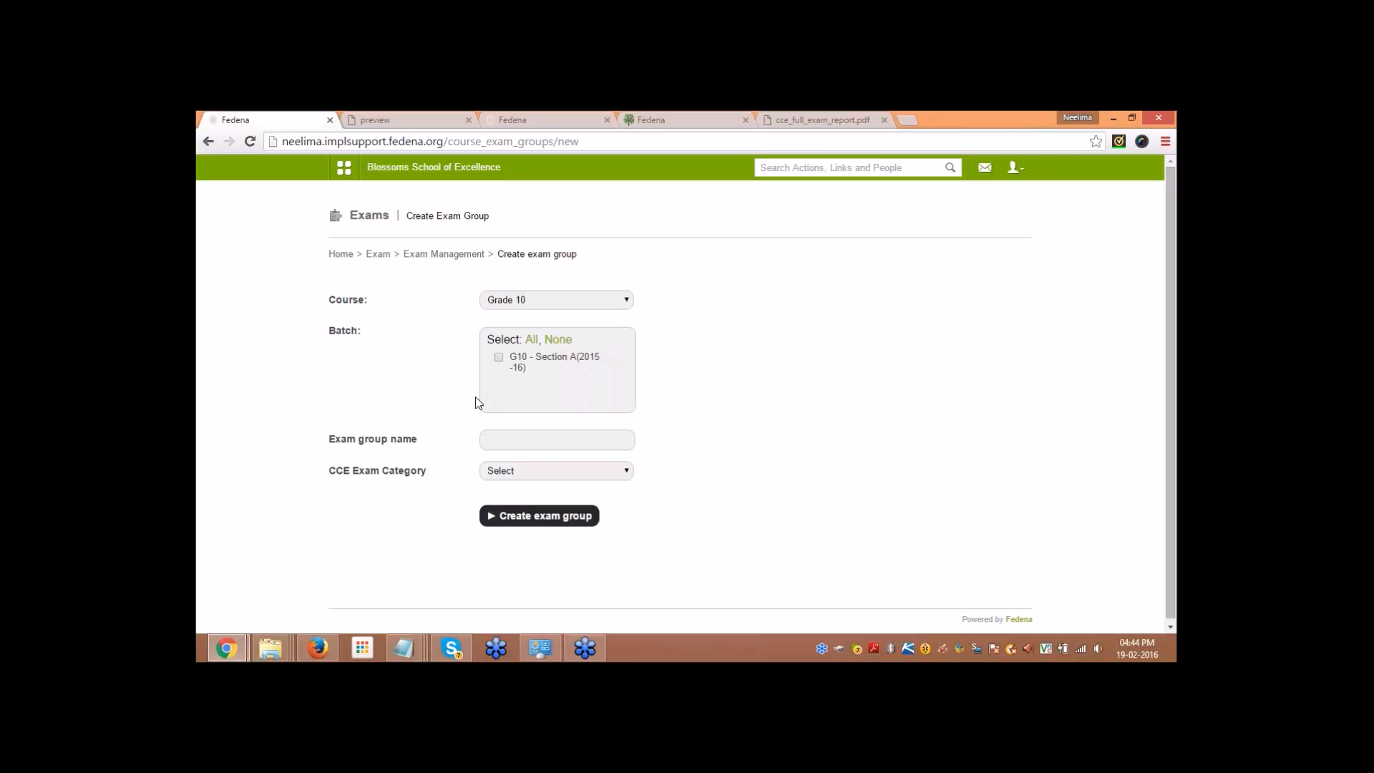
pyautogui.click(567, 299)
pyautogui.click(564, 328)
pyautogui.click(499, 357)
pyautogui.click(533, 440)
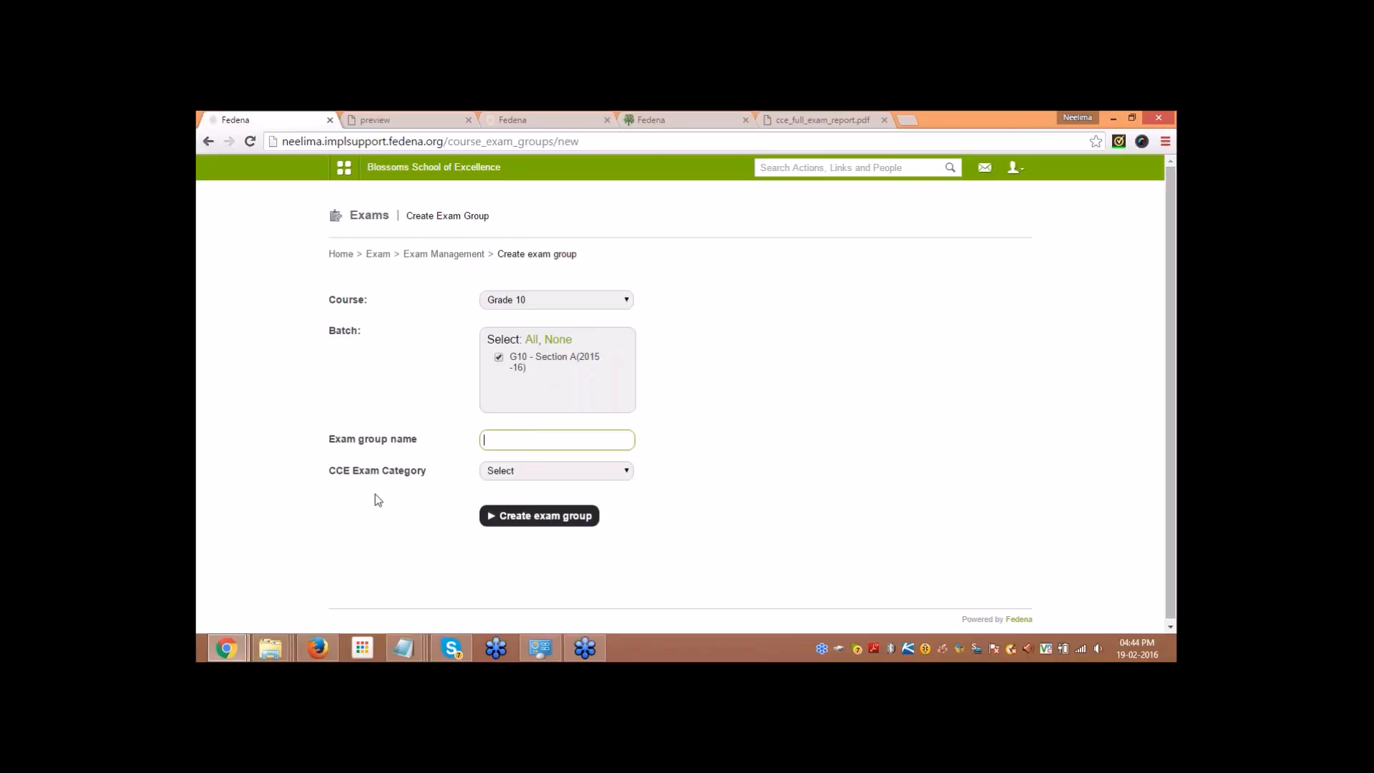
pyautogui.click(526, 466)
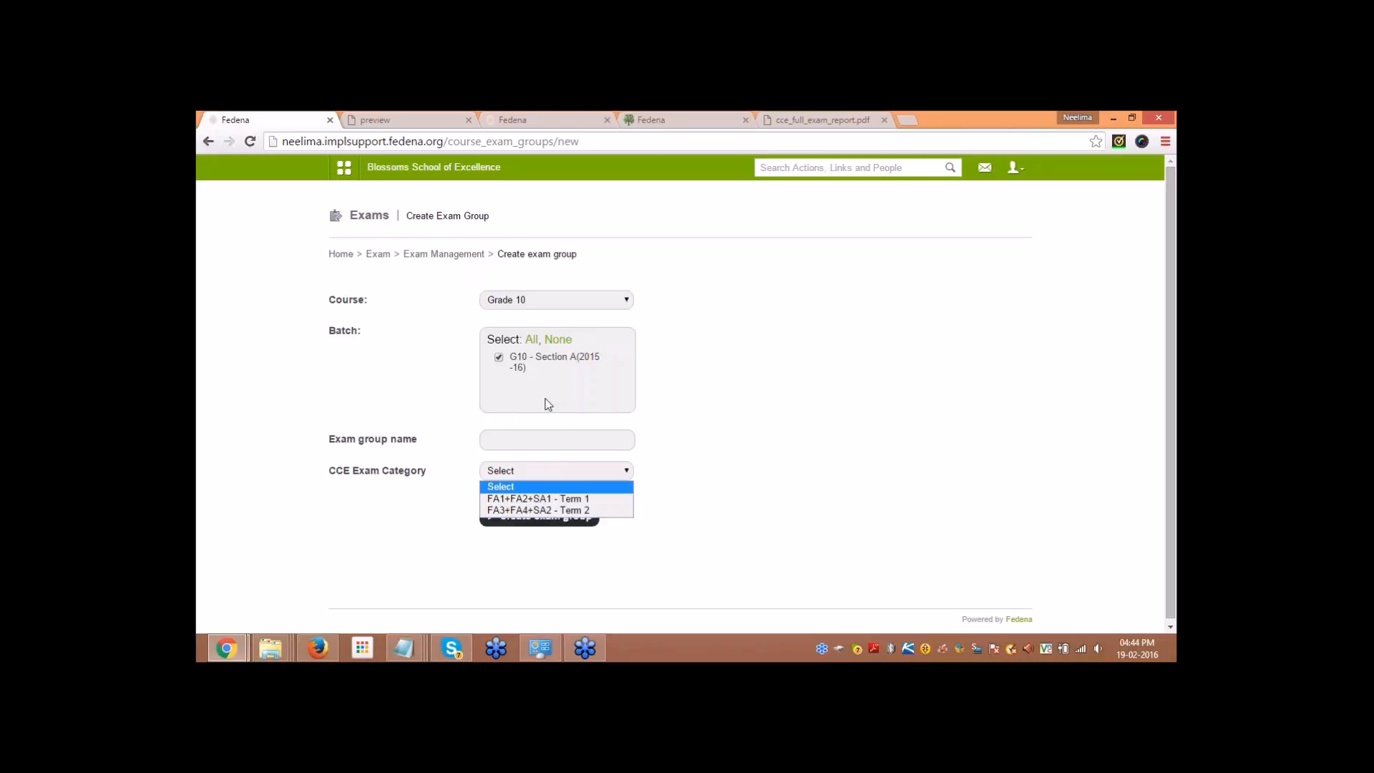
pyautogui.click(445, 278)
# Step: Return to exam management and open the exam groups of Grade 10, Section A(2015-16)
pyautogui.click(441, 256)
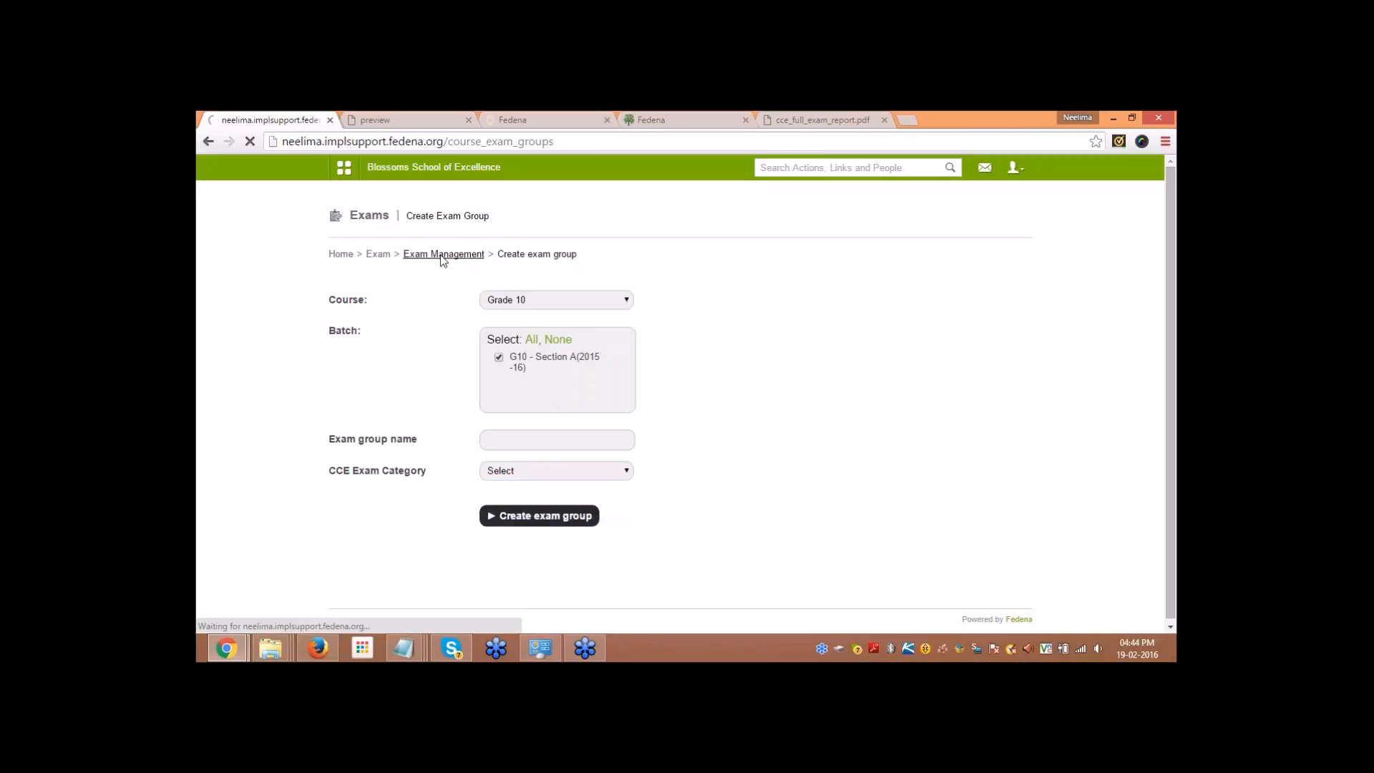
pyautogui.click(447, 300)
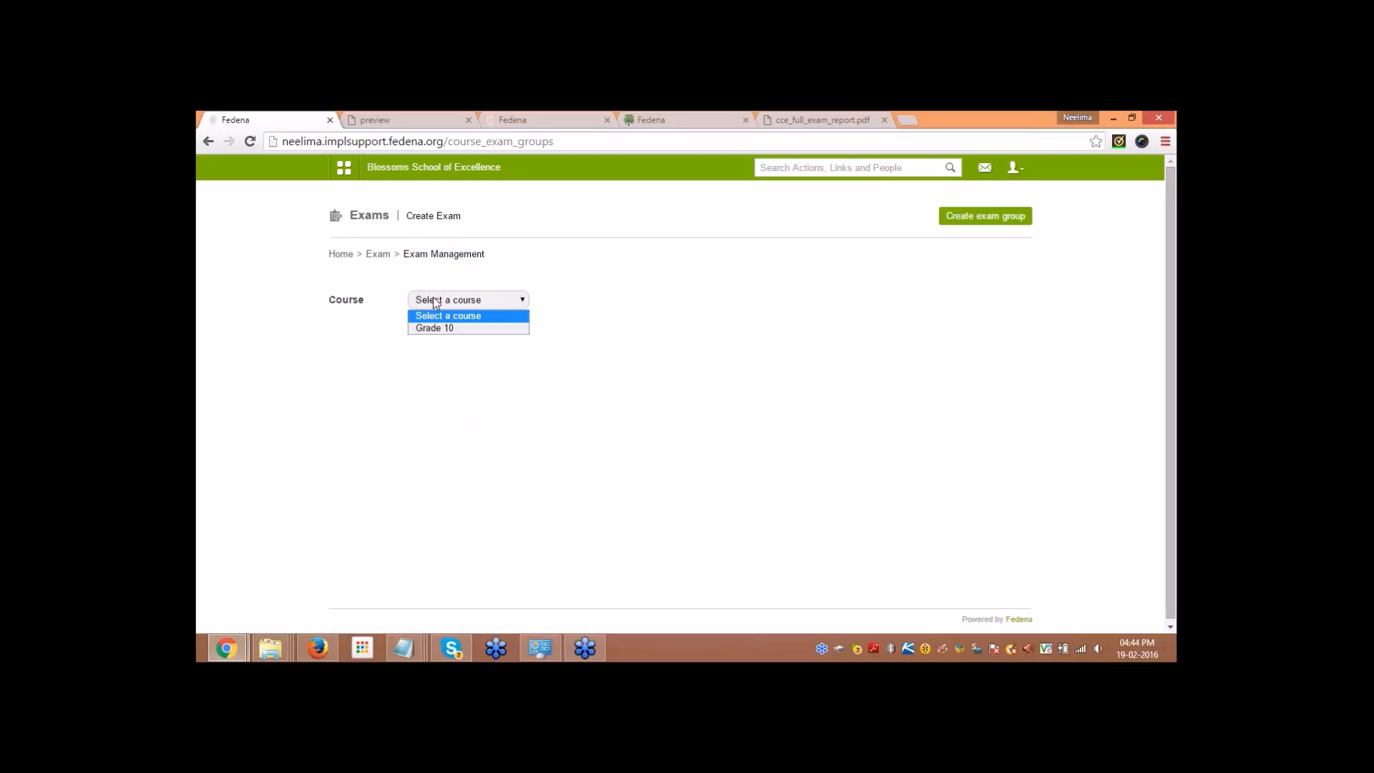
pyautogui.click(435, 327)
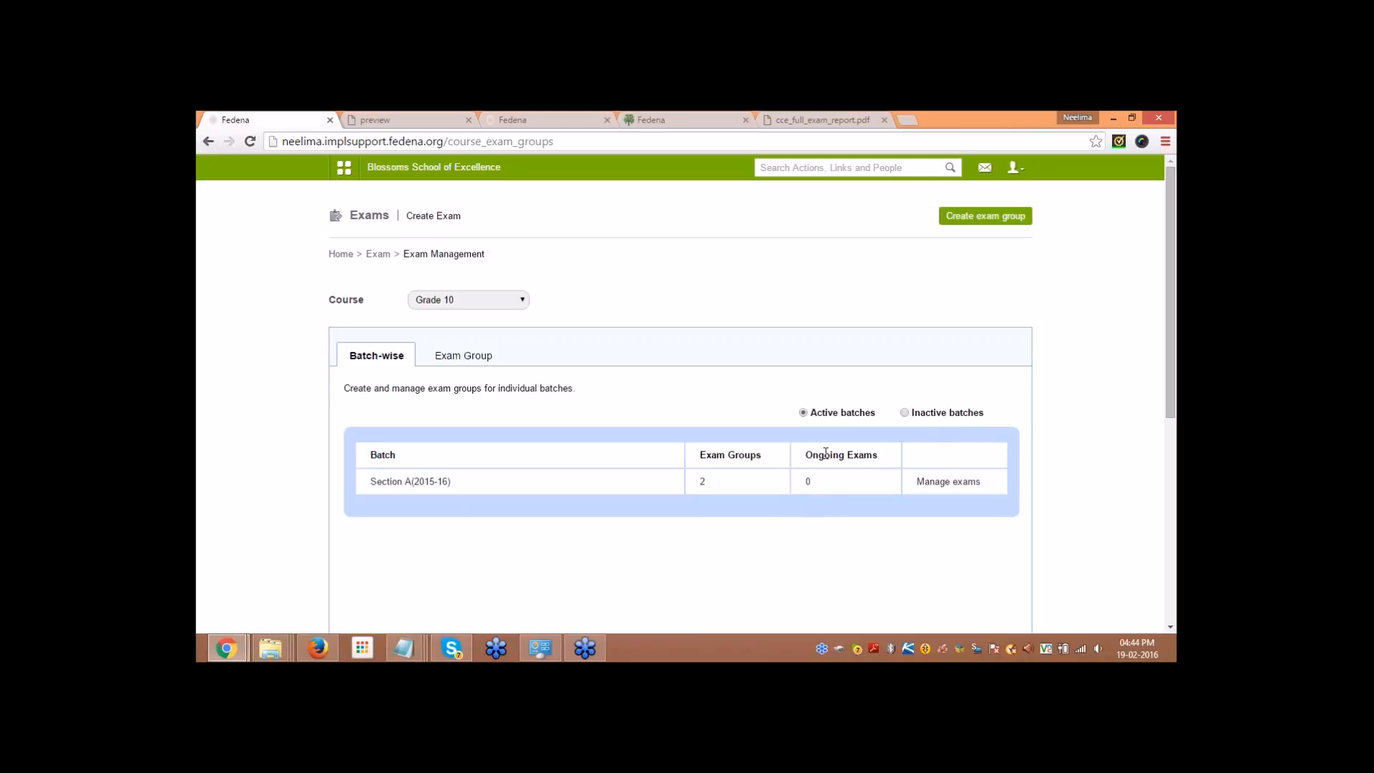
pyautogui.click(934, 481)
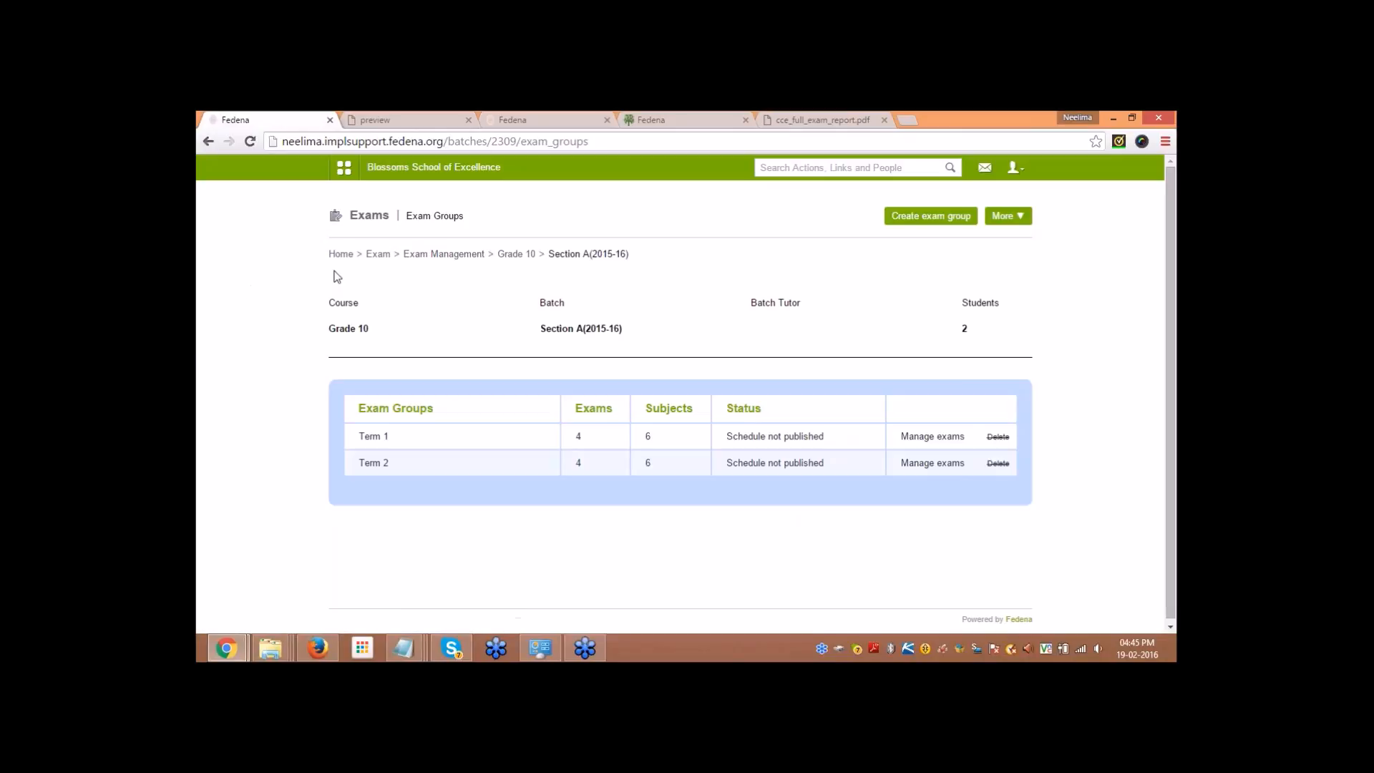
# Step: Open subject management in a separate browser tab and view the subjects of Grade 10, batch G10 - Section A(2015-16)
pyautogui.click(343, 167)
pyautogui.moveTo(387, 285)
pyautogui.click(394, 117)
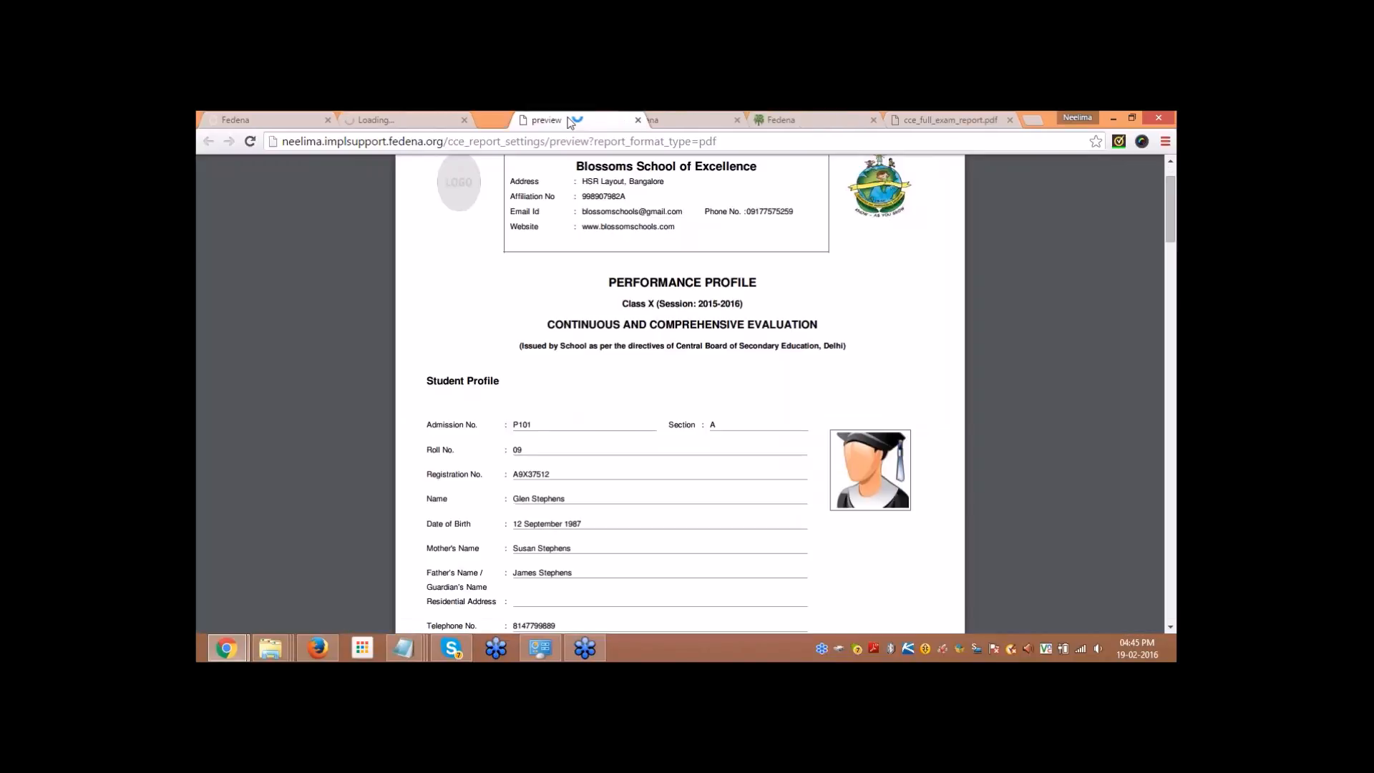
pyautogui.click(398, 120)
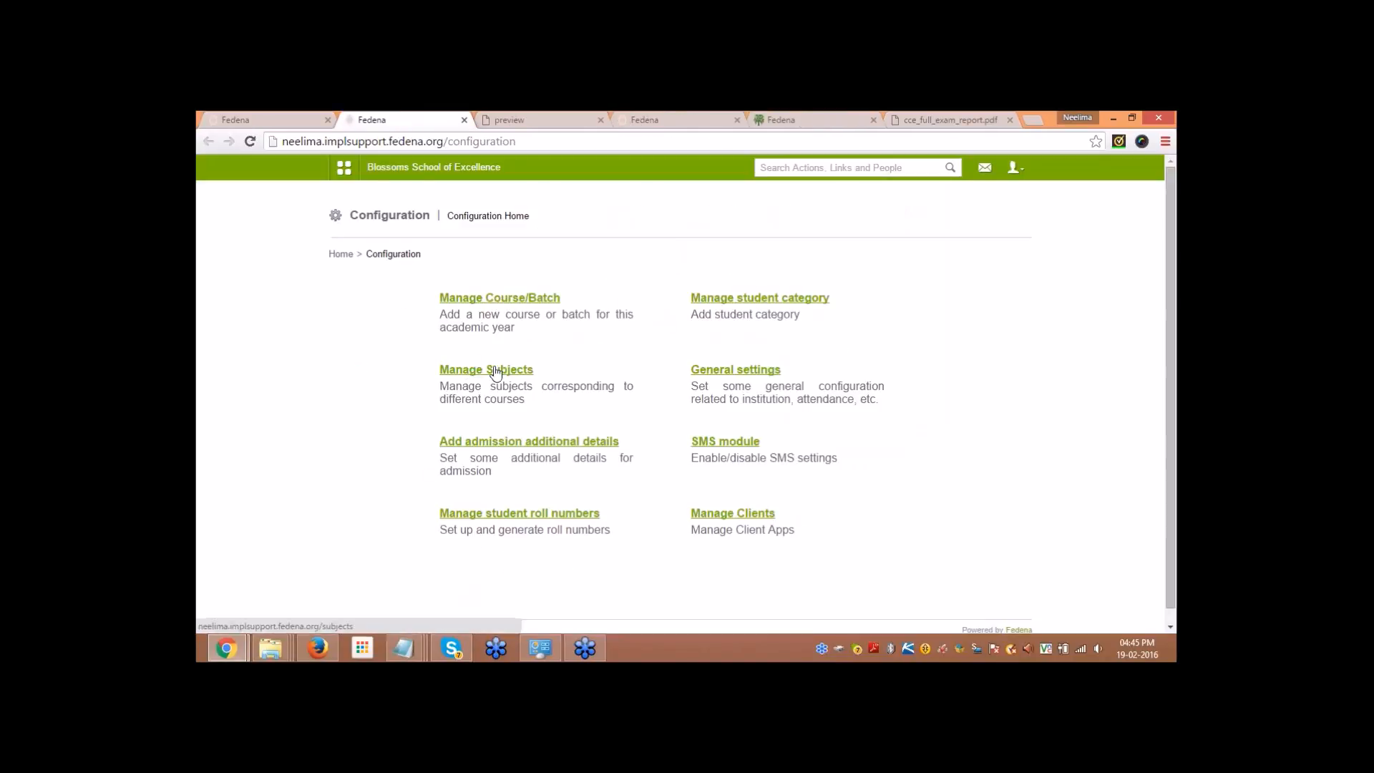
pyautogui.click(494, 369)
pyautogui.click(489, 342)
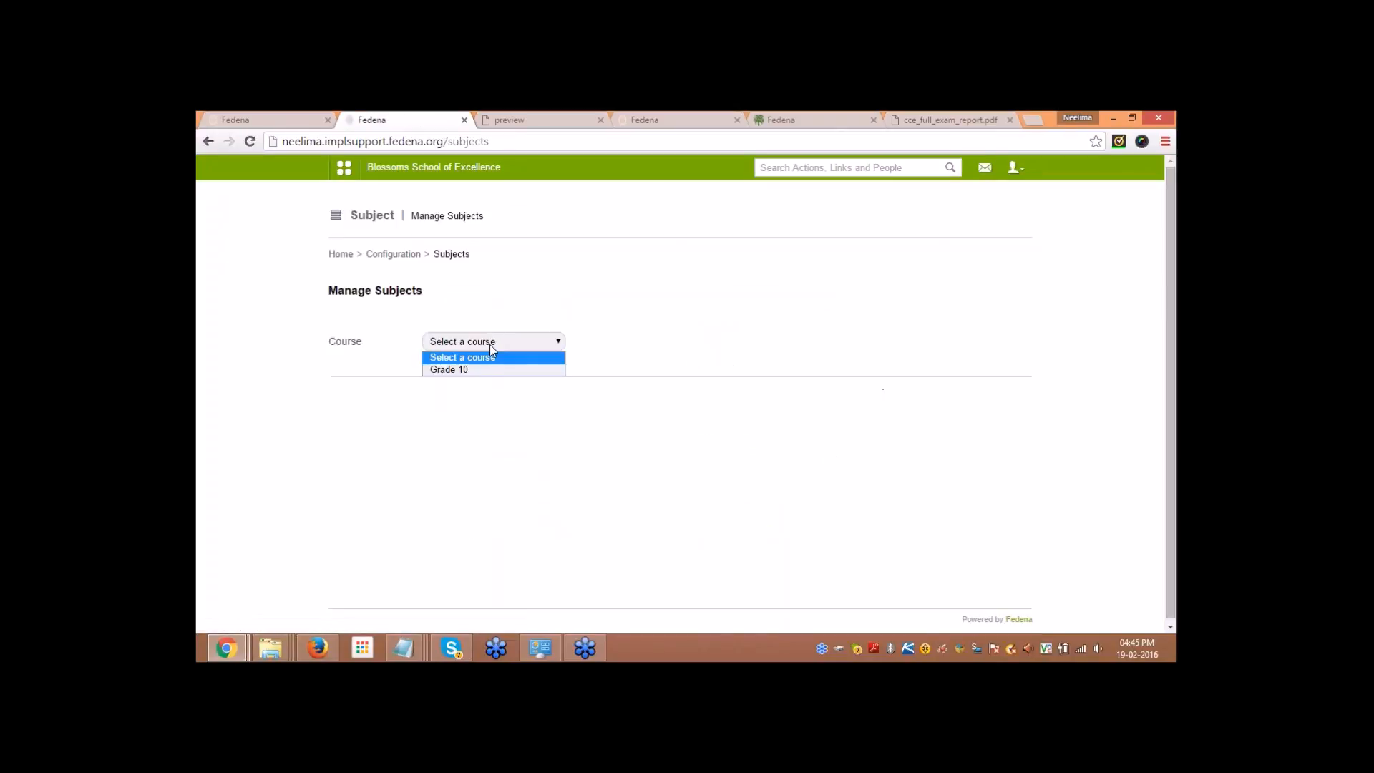
pyautogui.click(487, 369)
pyautogui.click(770, 343)
pyautogui.click(768, 365)
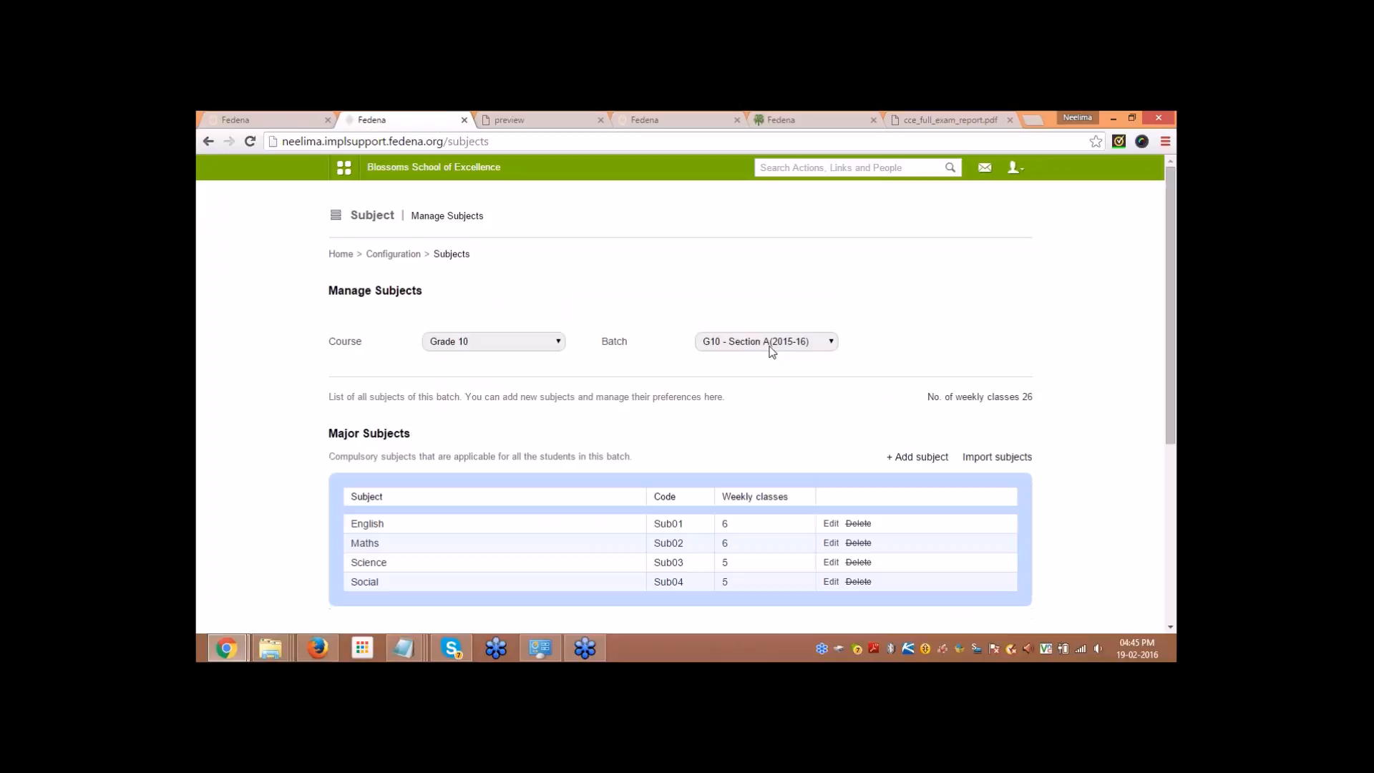
pyautogui.scroll(-2, 797, 294)
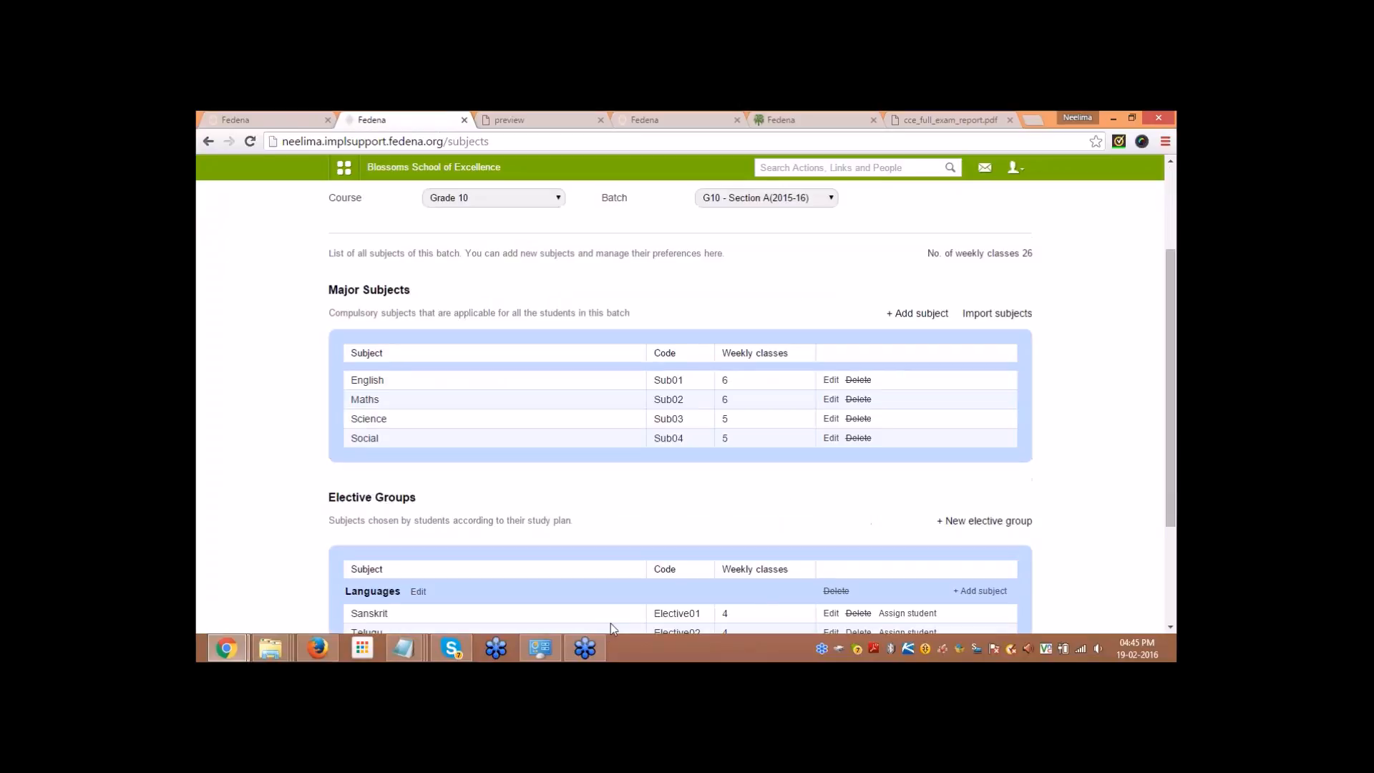
# Step: Review the form for adding a major subject, especially the 6th subject option, and close it without saving
pyautogui.click(917, 313)
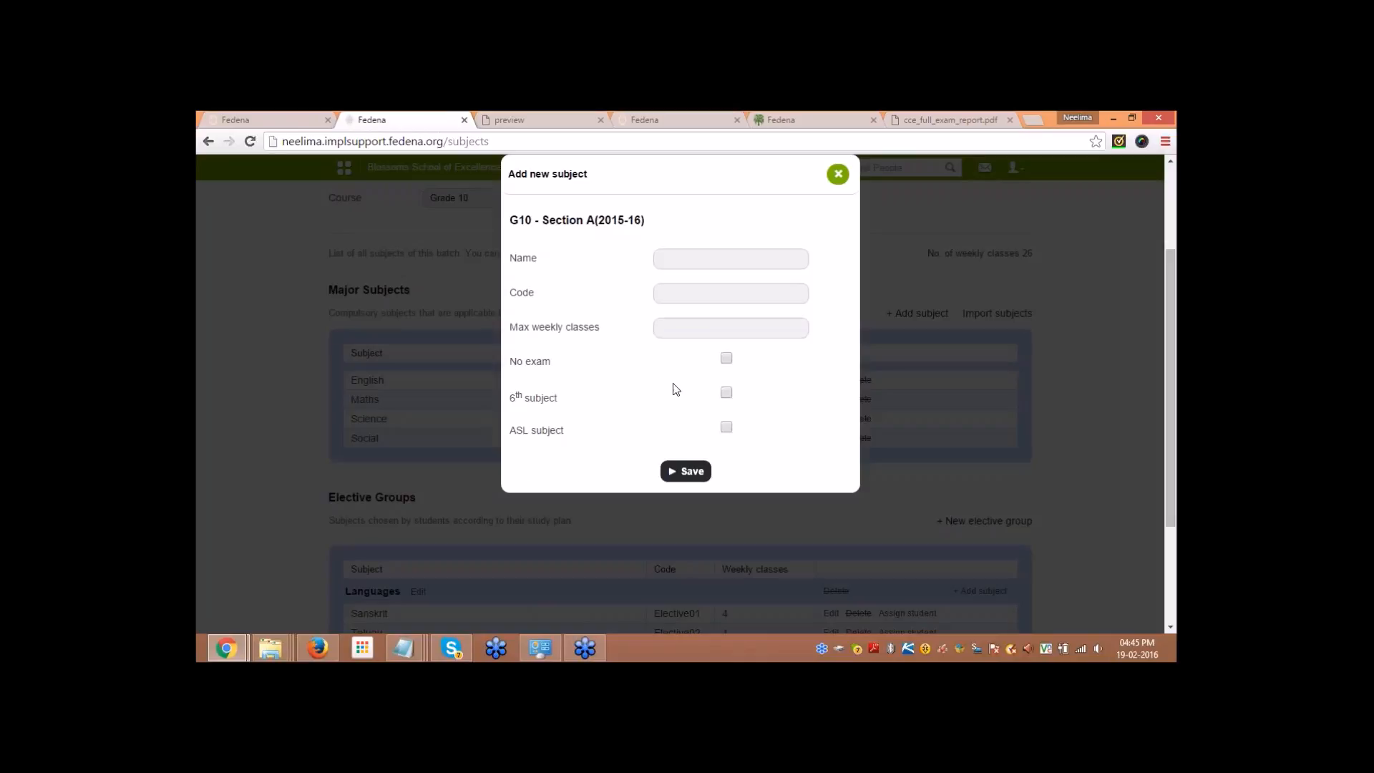
pyautogui.moveTo(513, 398); pyautogui.dragTo(561, 405)
pyautogui.click(568, 412)
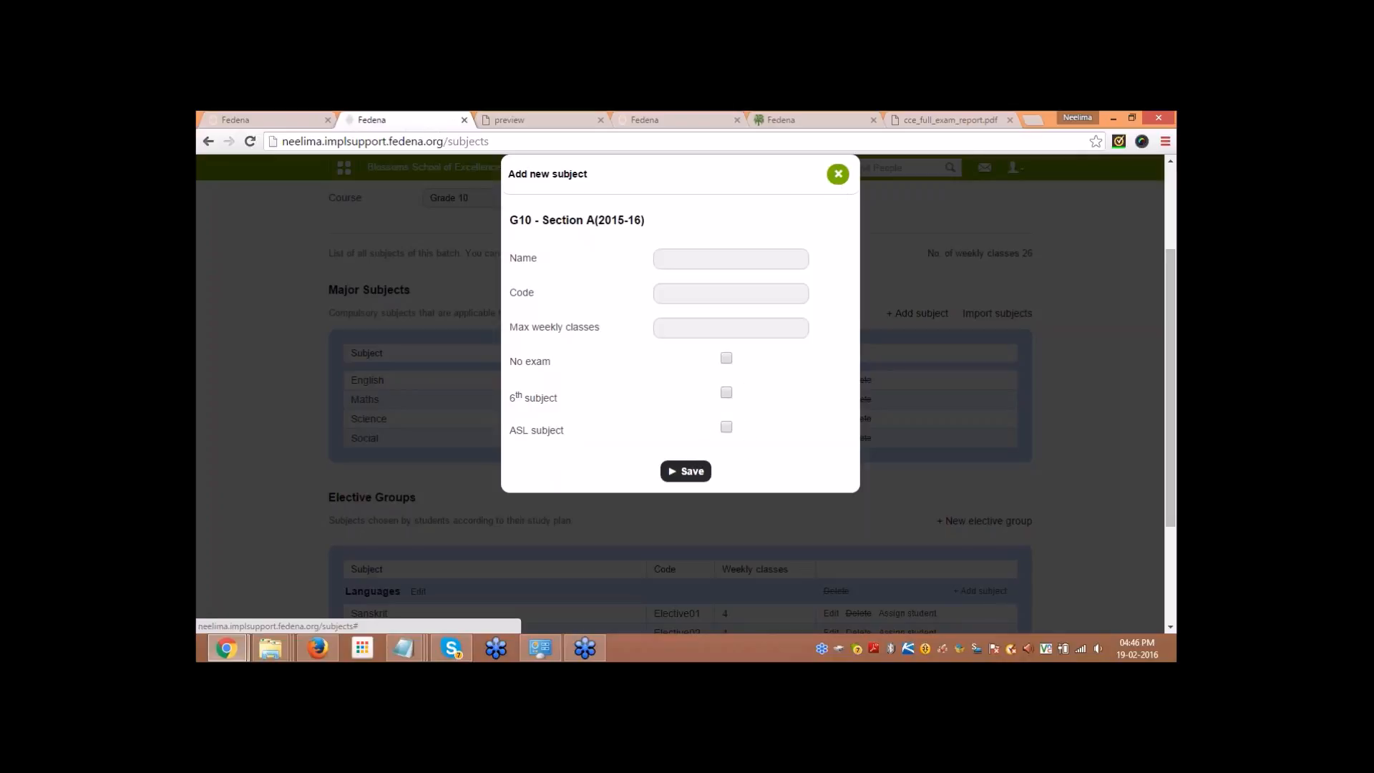
pyautogui.click(837, 174)
pyautogui.scroll(-3, 299, 499)
pyautogui.scroll(5, 270, 515)
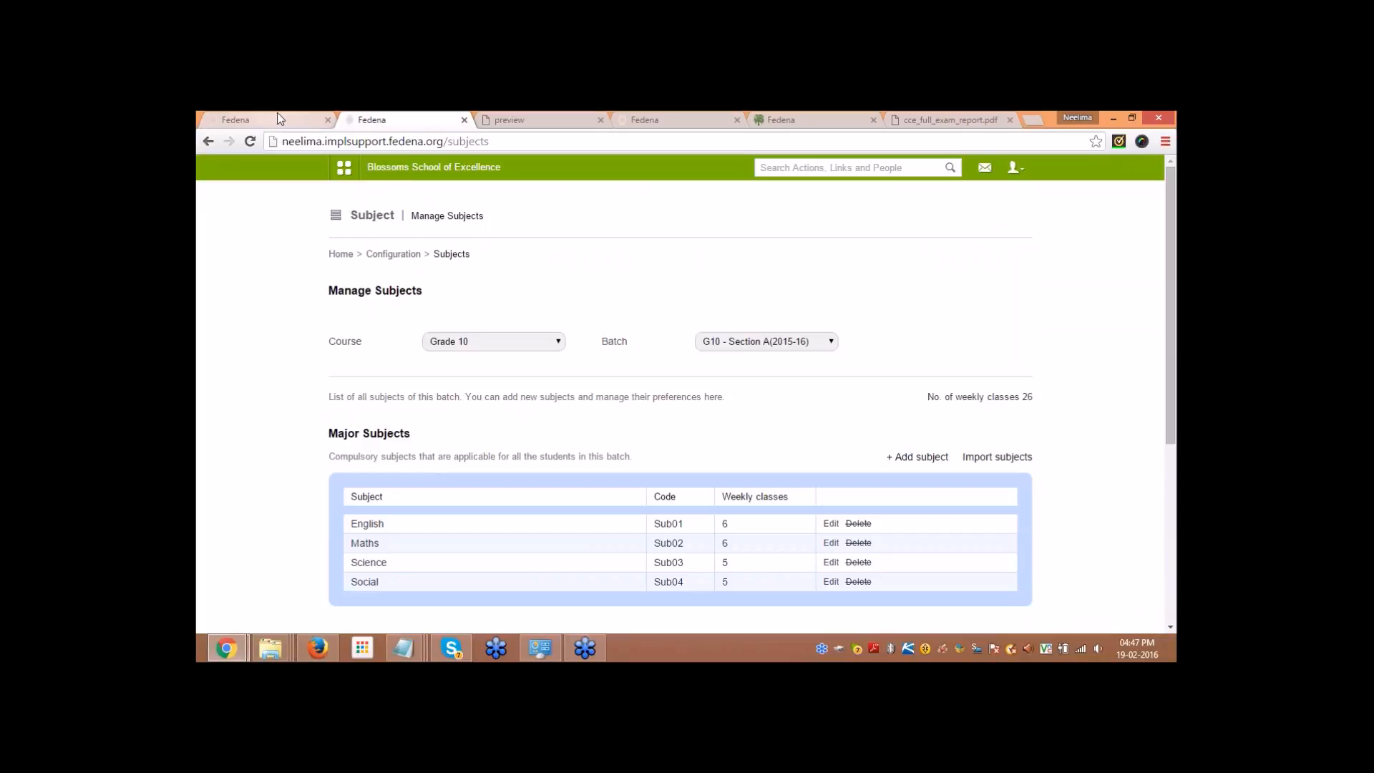
# Step: Return to the Section A exam groups, examine Term 1's exam and subject counts, and view the new exam group form
pyautogui.click(255, 123)
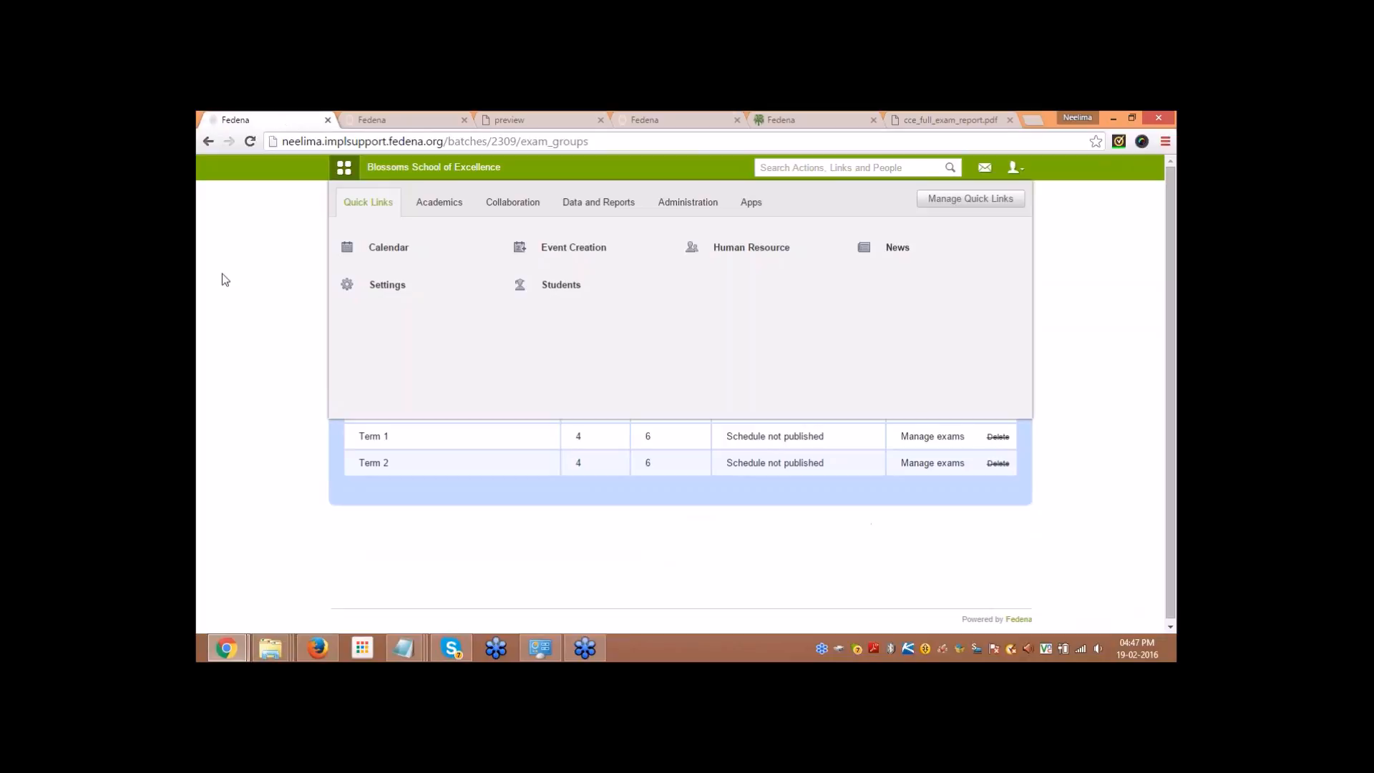
pyautogui.click(217, 302)
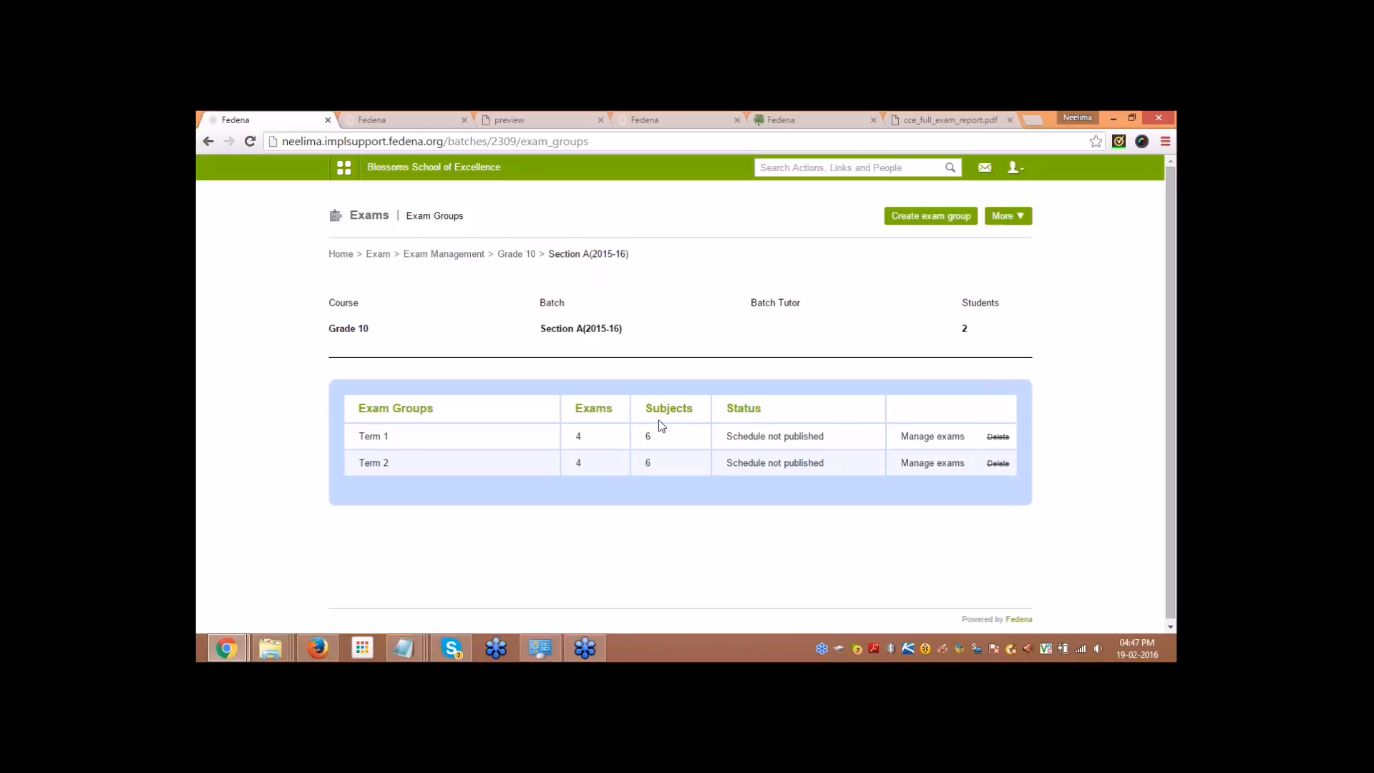
pyautogui.doubleClick(658, 438)
pyautogui.moveTo(577, 410); pyautogui.dragTo(614, 414)
pyautogui.click(655, 436)
pyautogui.doubleClick(581, 436)
pyautogui.click(931, 216)
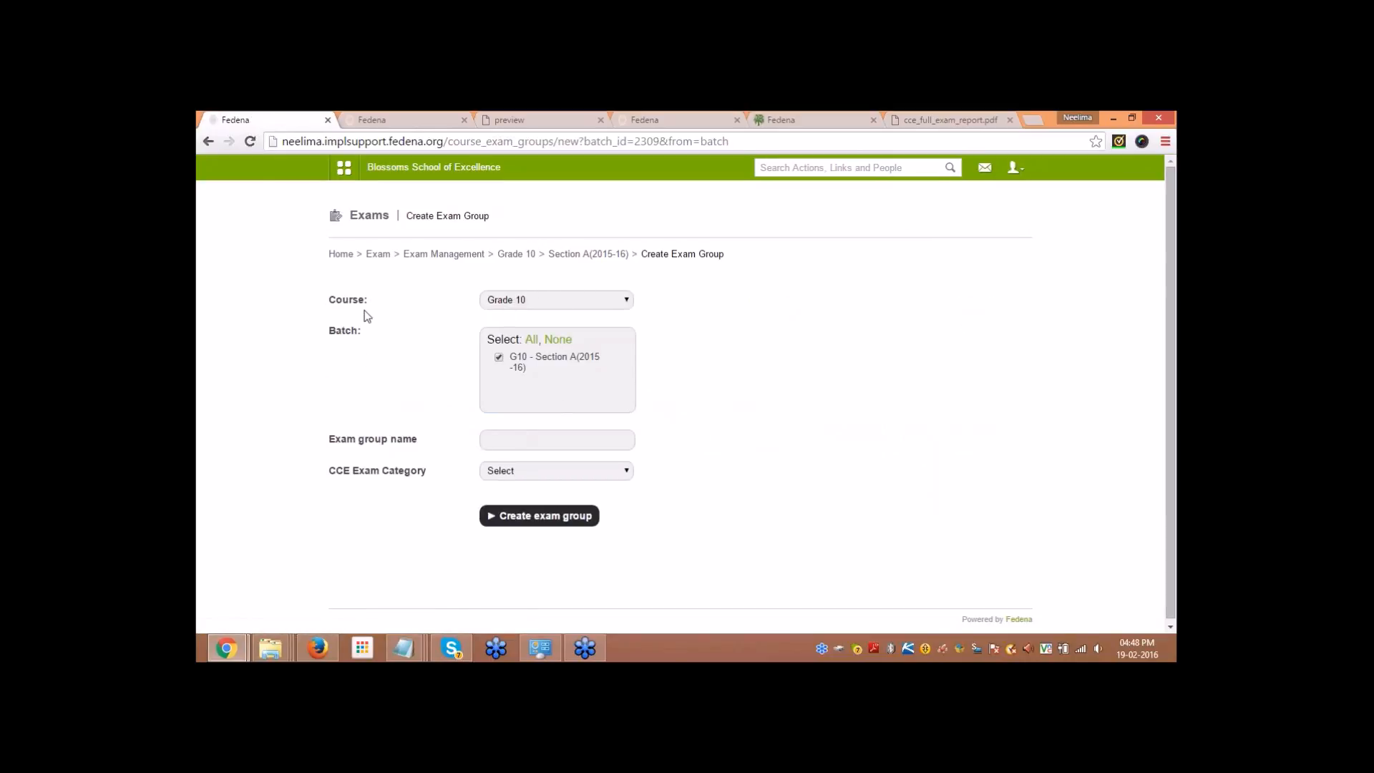
pyautogui.click(209, 141)
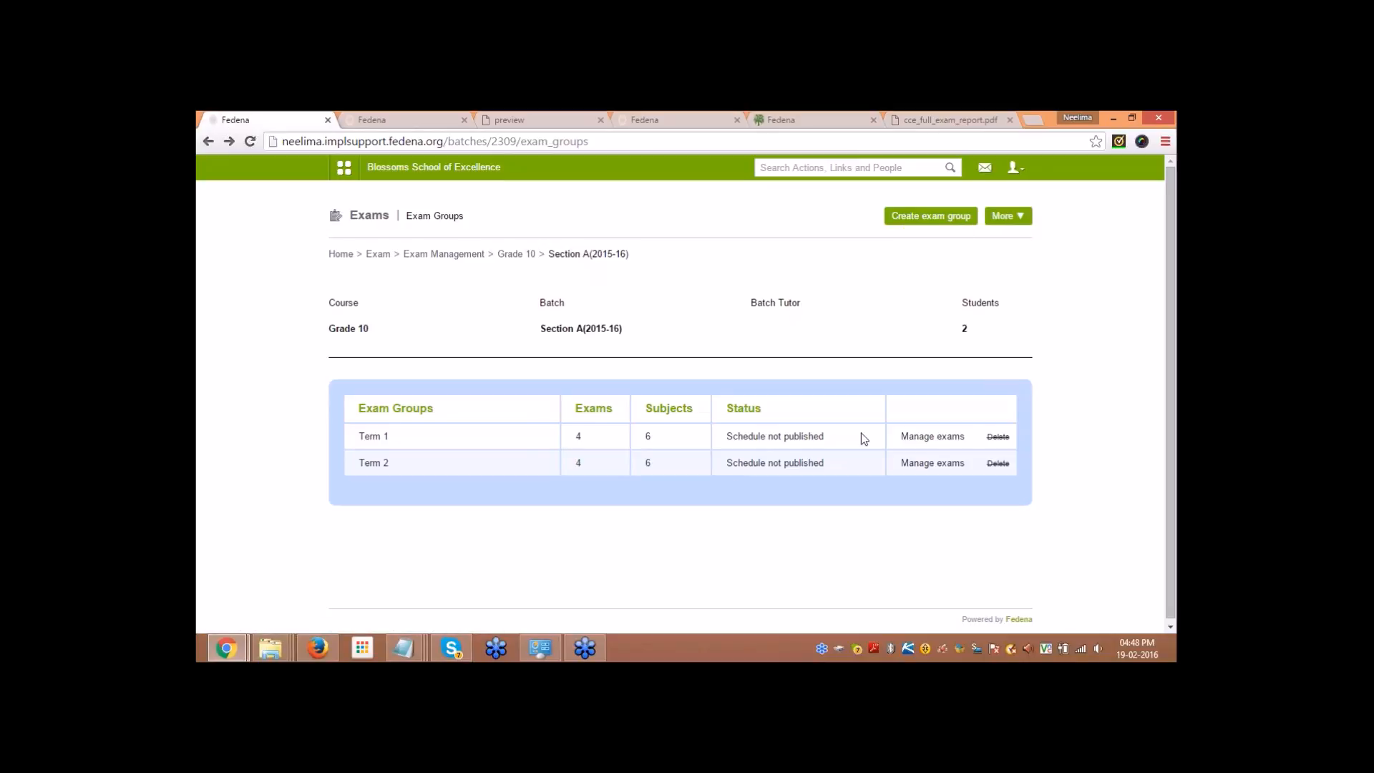
# Step: Open the Term 1 exam group and view its form for adding subject exams
pyautogui.click(932, 436)
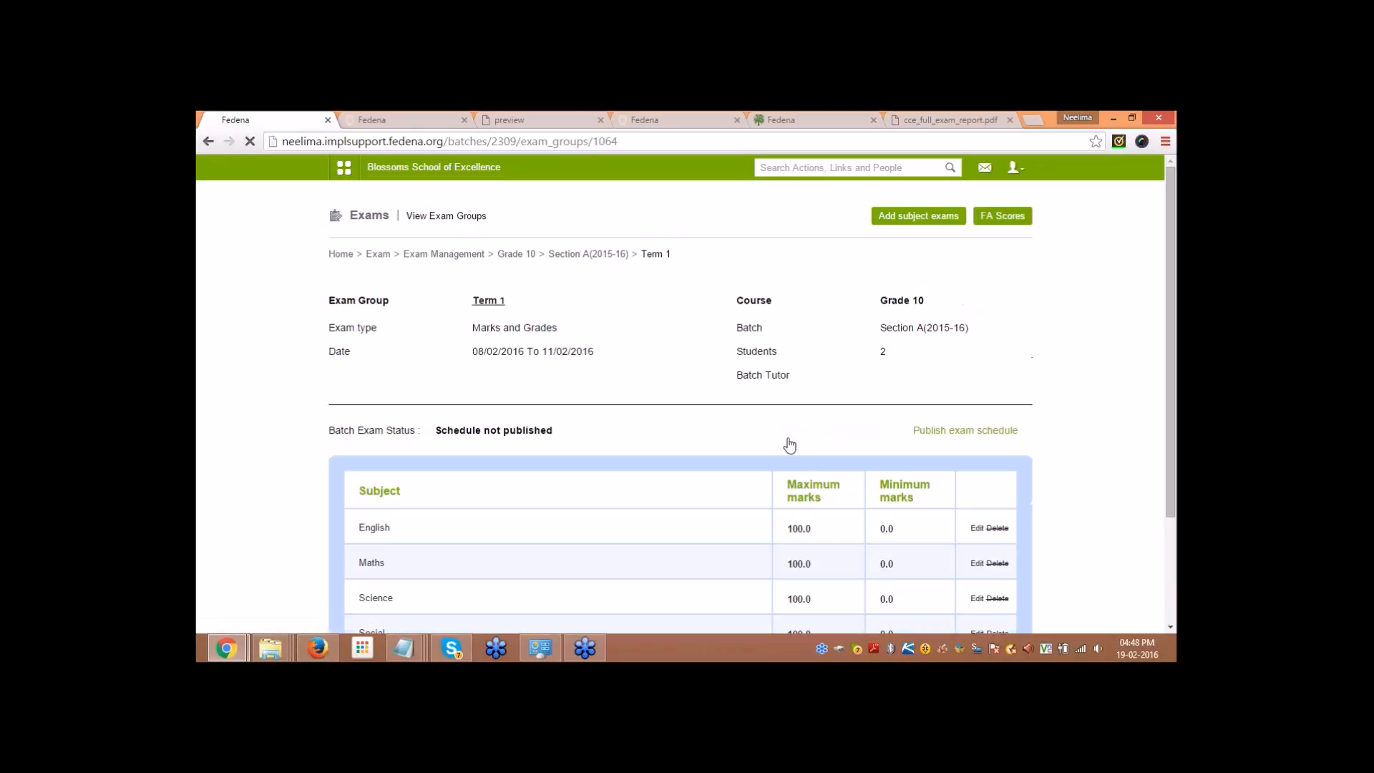
pyautogui.scroll(-1, 497, 447)
pyautogui.scroll(1, 505, 444)
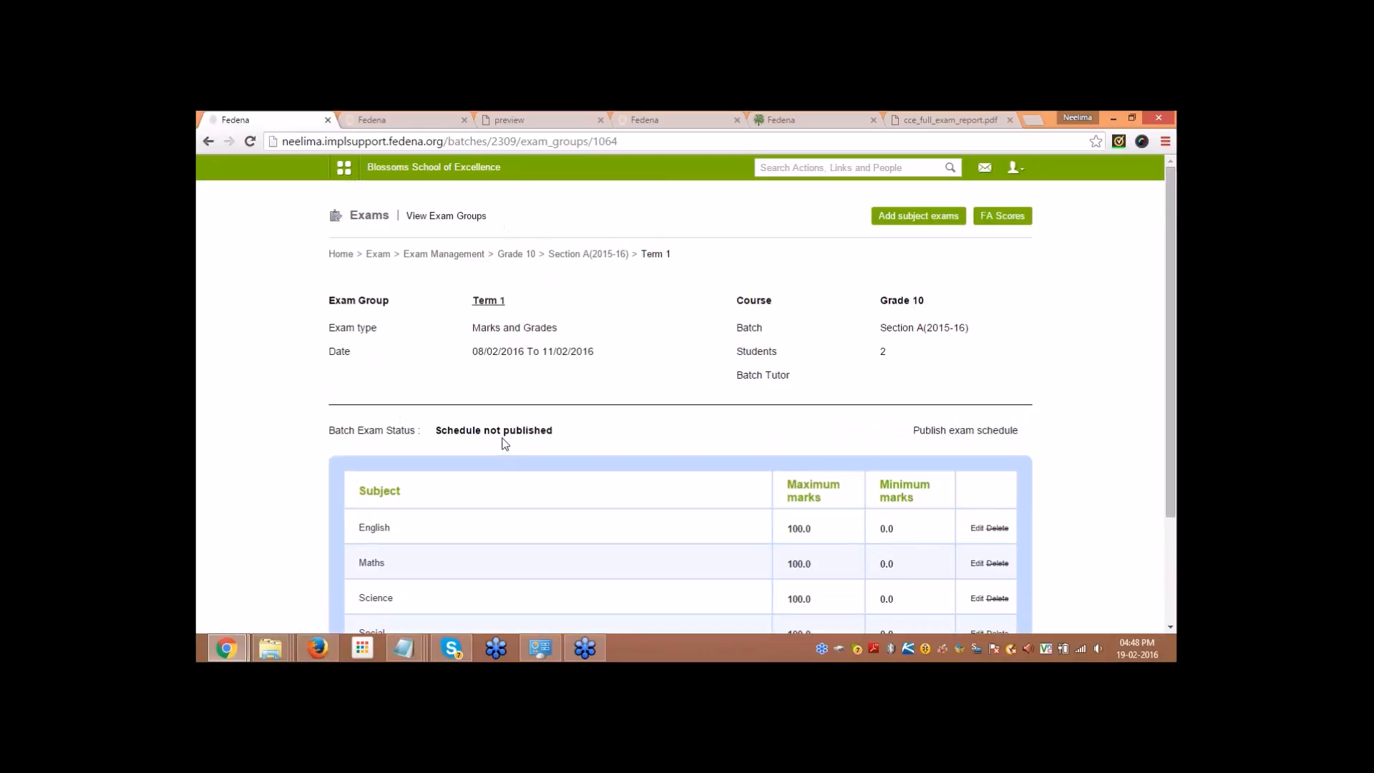
pyautogui.click(918, 215)
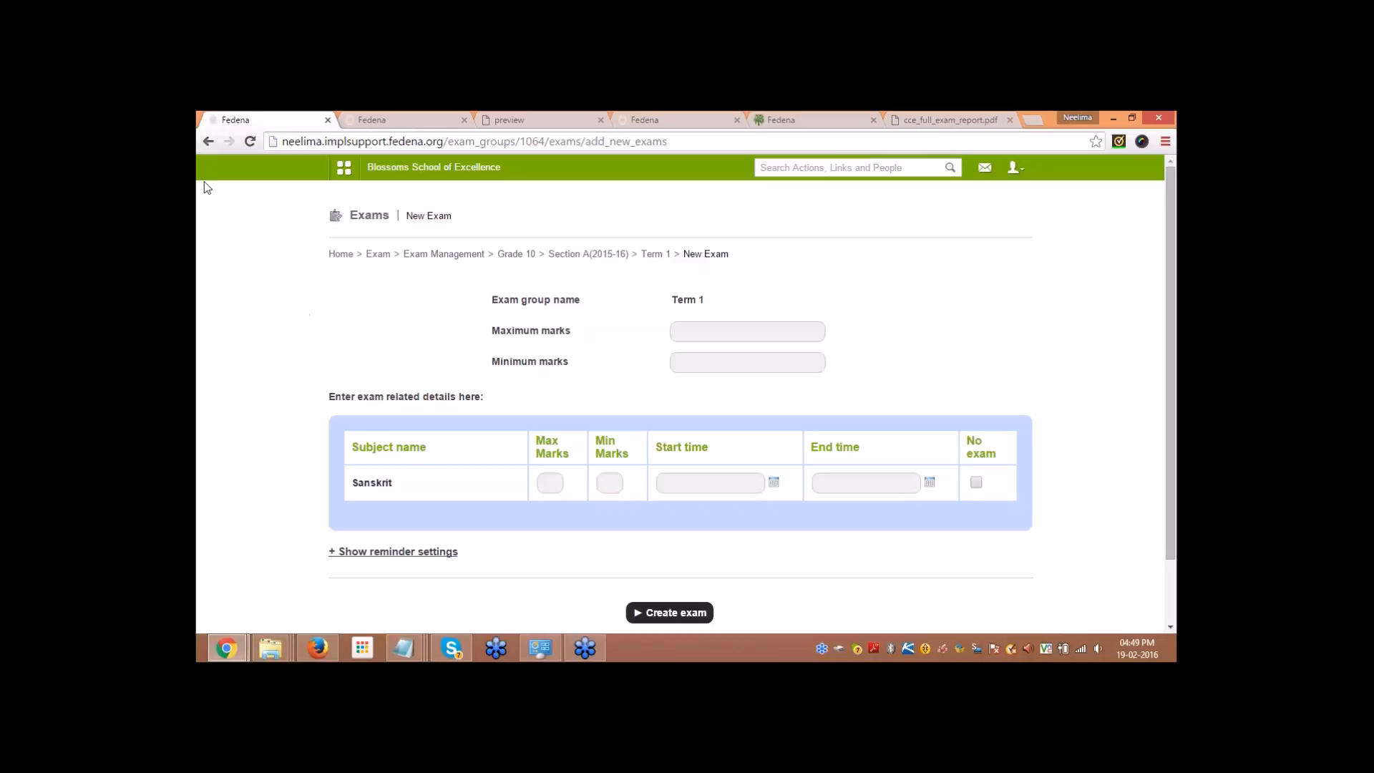
pyautogui.click(208, 142)
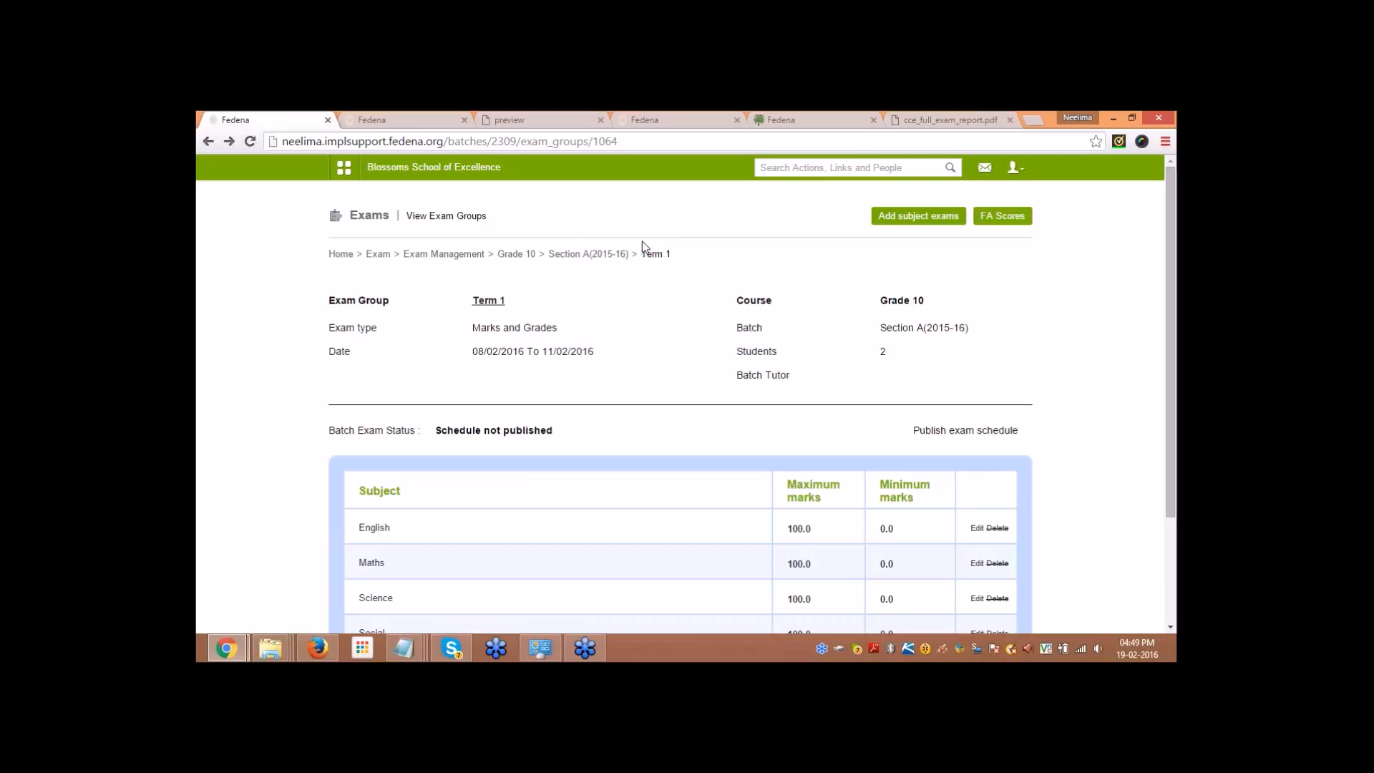
# Step: Open the Term 1 FA scores for English FA1 and review the marks of the first student
pyautogui.moveTo(642, 247); pyautogui.dragTo(675, 252)
pyautogui.click(839, 262)
pyautogui.click(995, 218)
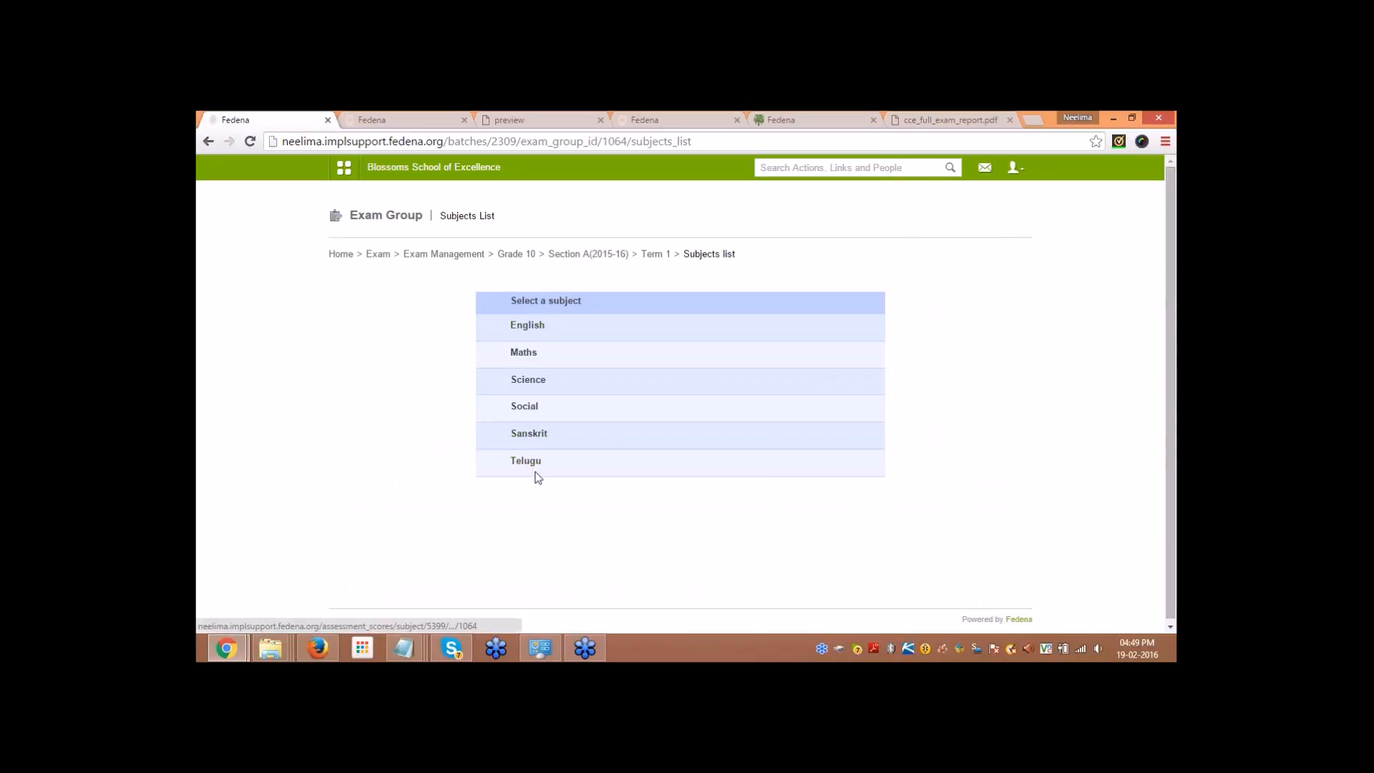
pyautogui.click(530, 326)
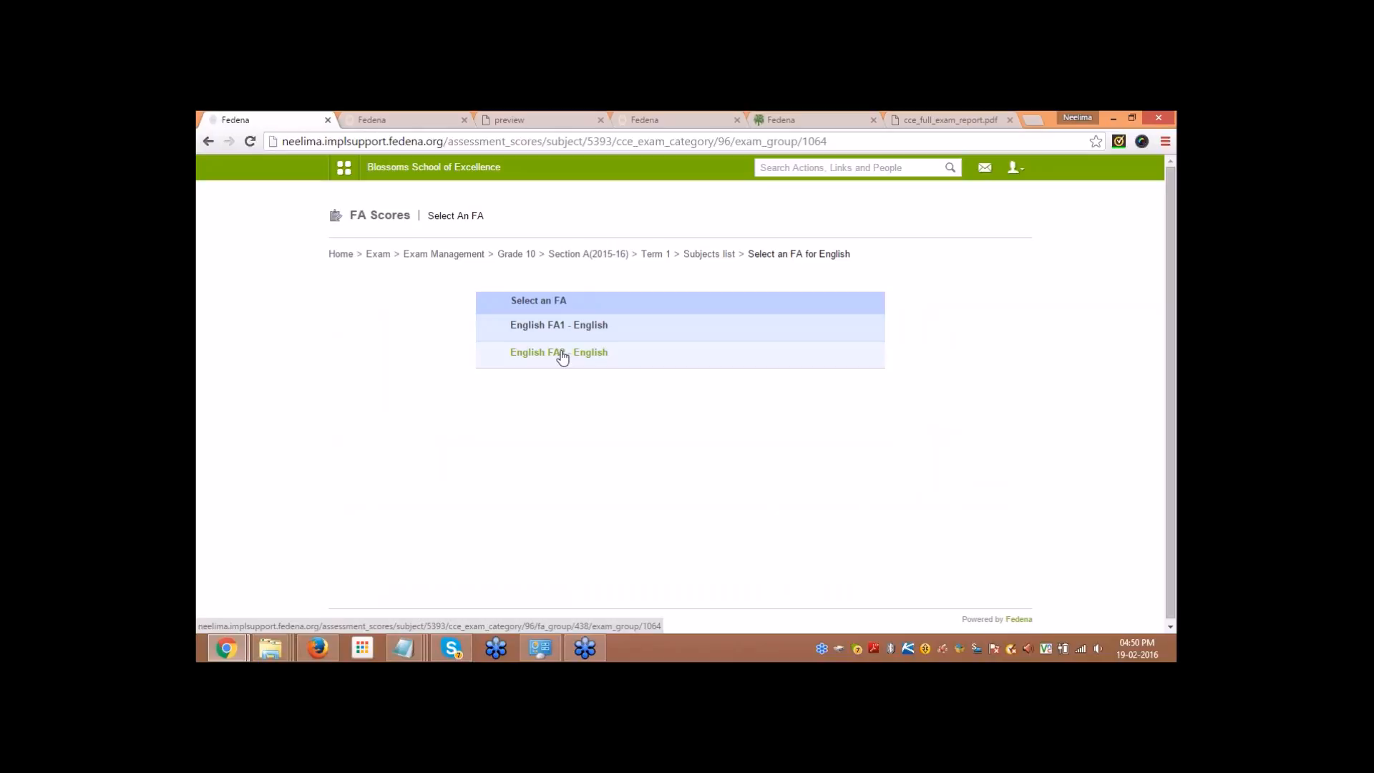
pyautogui.click(570, 328)
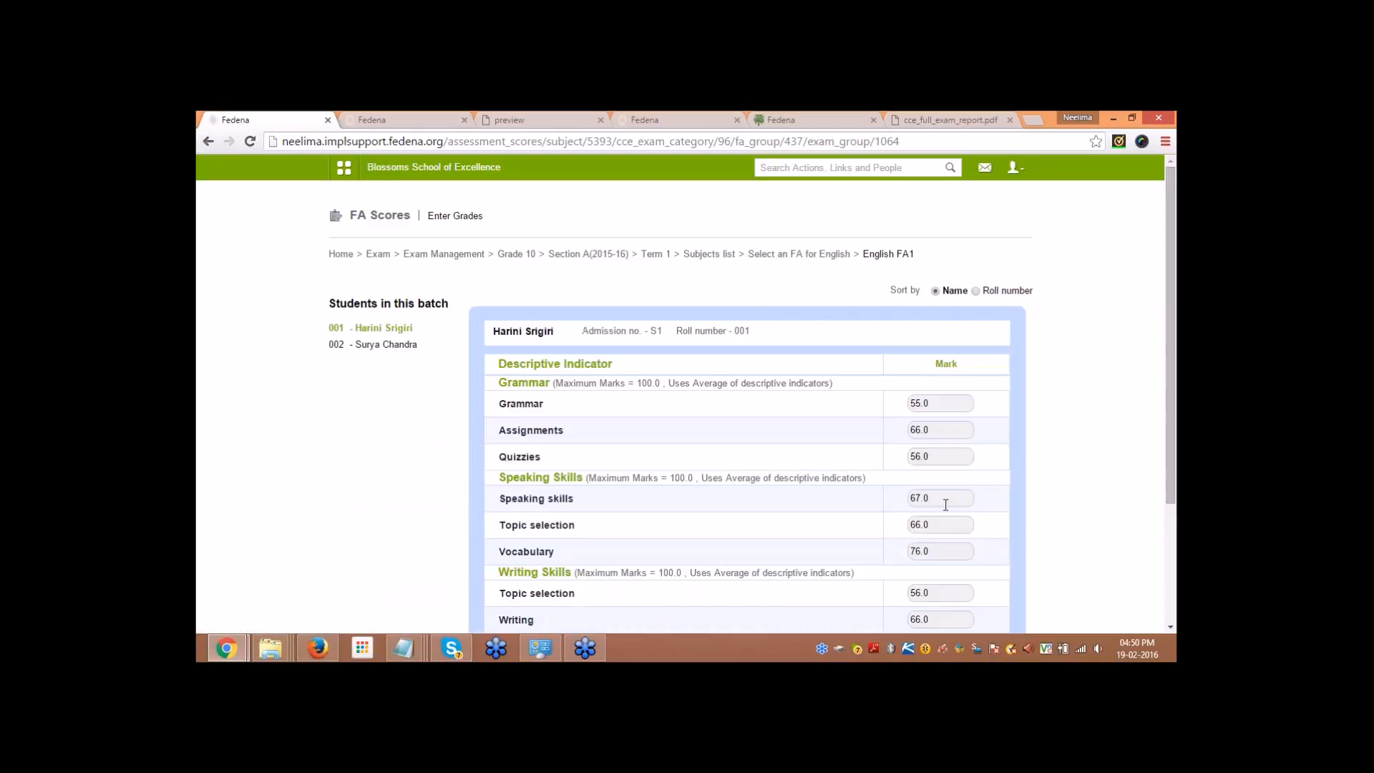
pyautogui.scroll(-2, 962, 451)
pyautogui.scroll(-1, 960, 417)
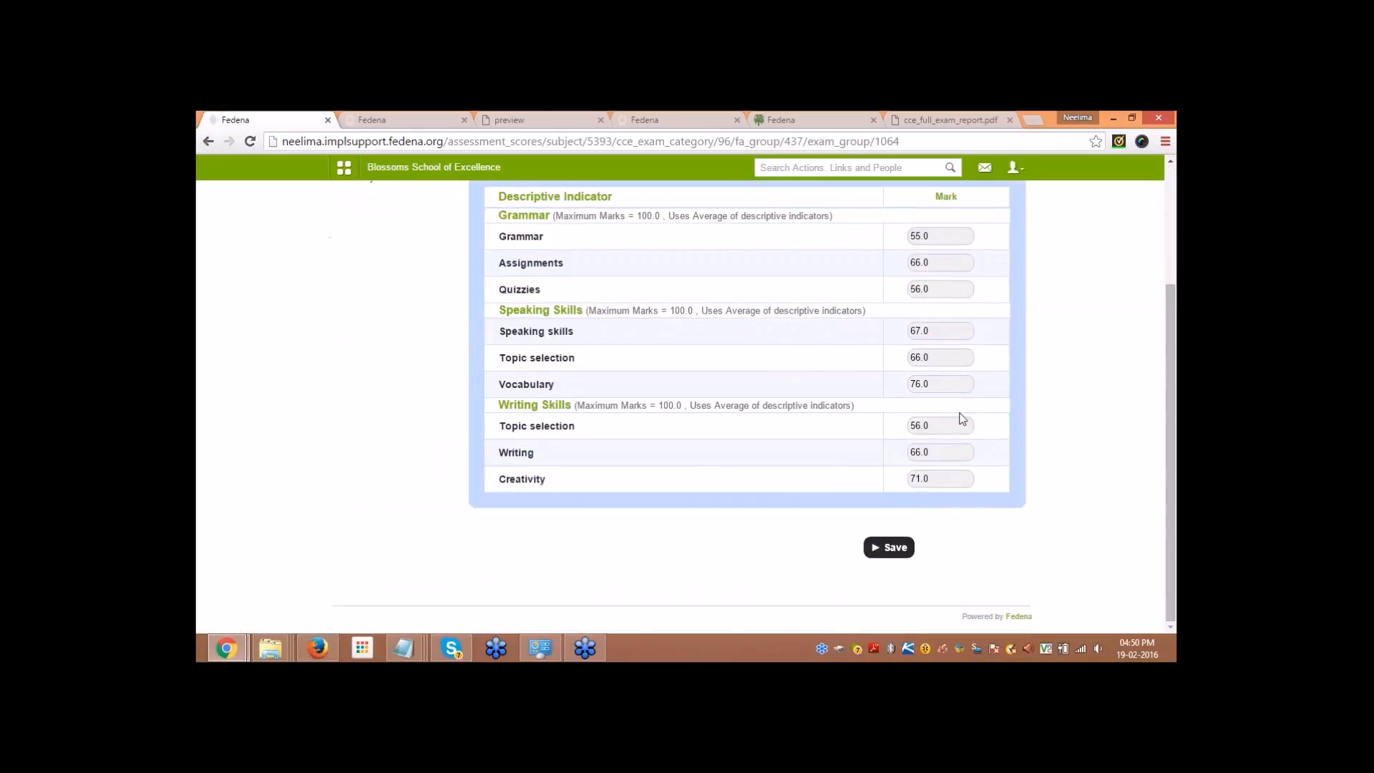
pyautogui.scroll(3, 951, 420)
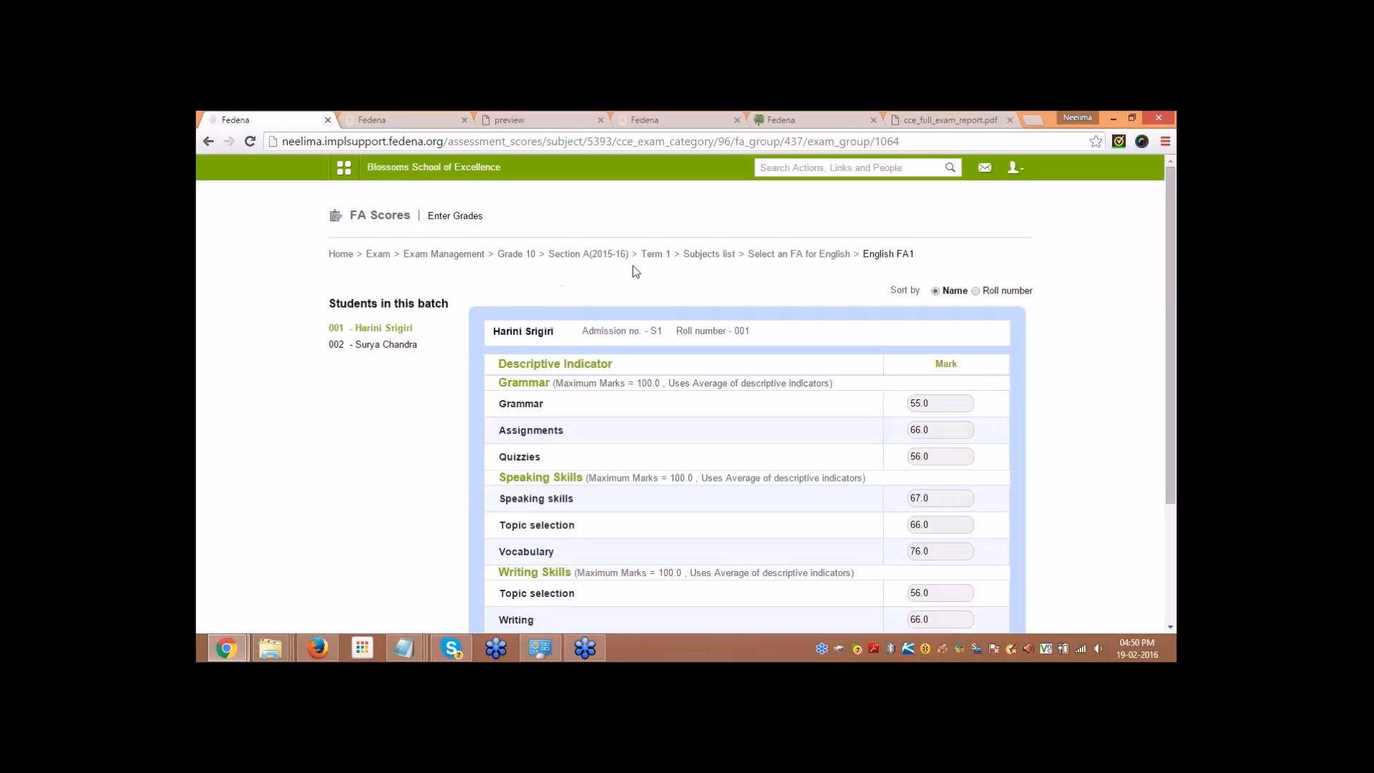
# Step: Return to the Term 1 exam group and publish its exam schedule and exam results
pyautogui.click(796, 255)
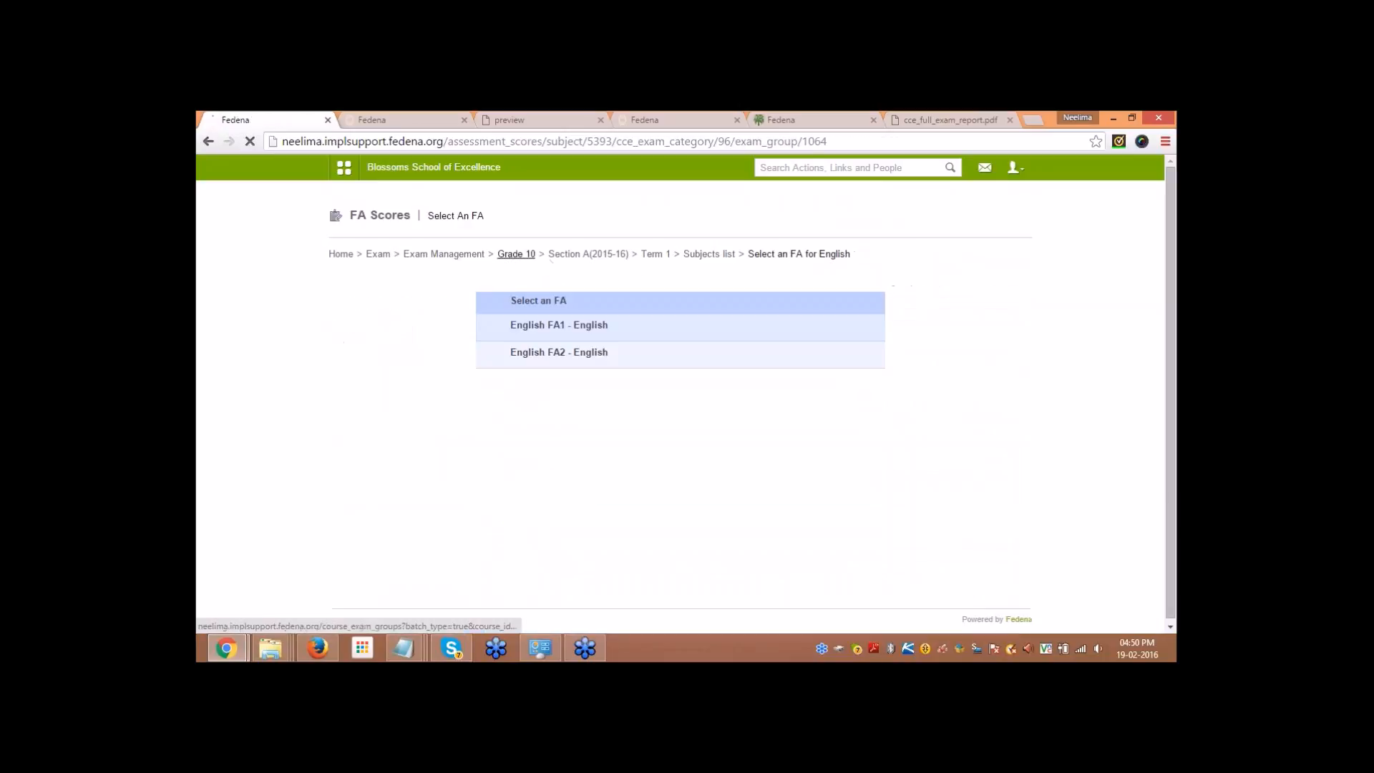
pyautogui.click(583, 258)
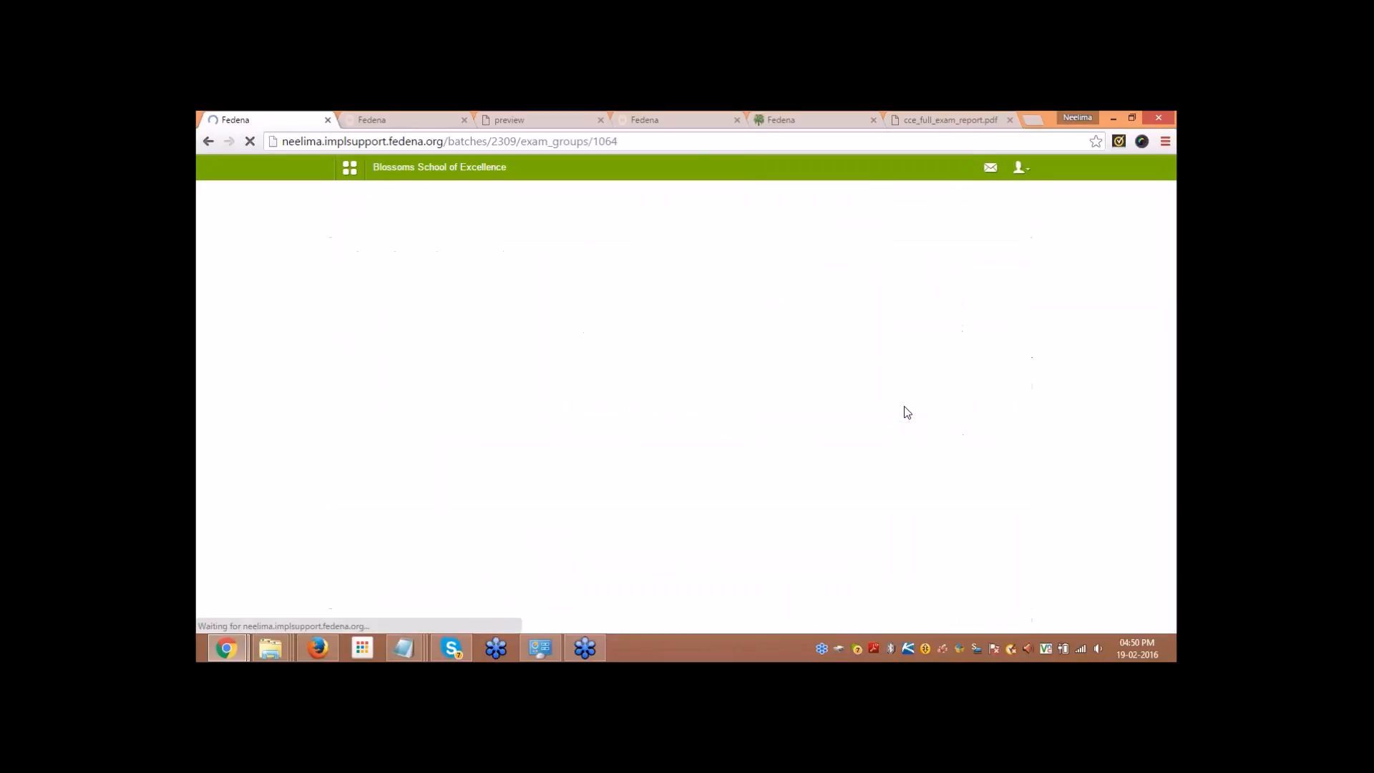
pyautogui.scroll(-2, 715, 369)
pyautogui.click(950, 291)
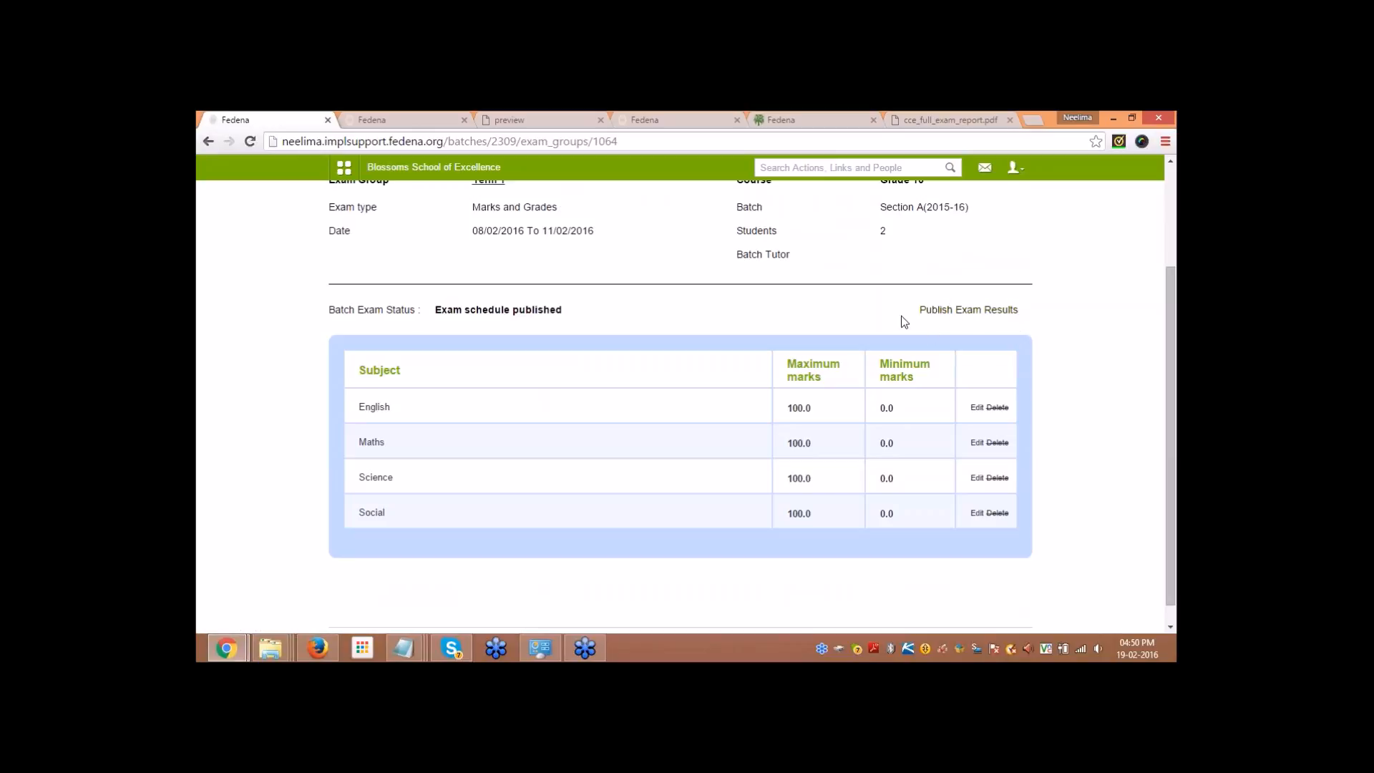
pyautogui.click(951, 316)
pyautogui.click(764, 238)
pyautogui.scroll(-1, 493, 330)
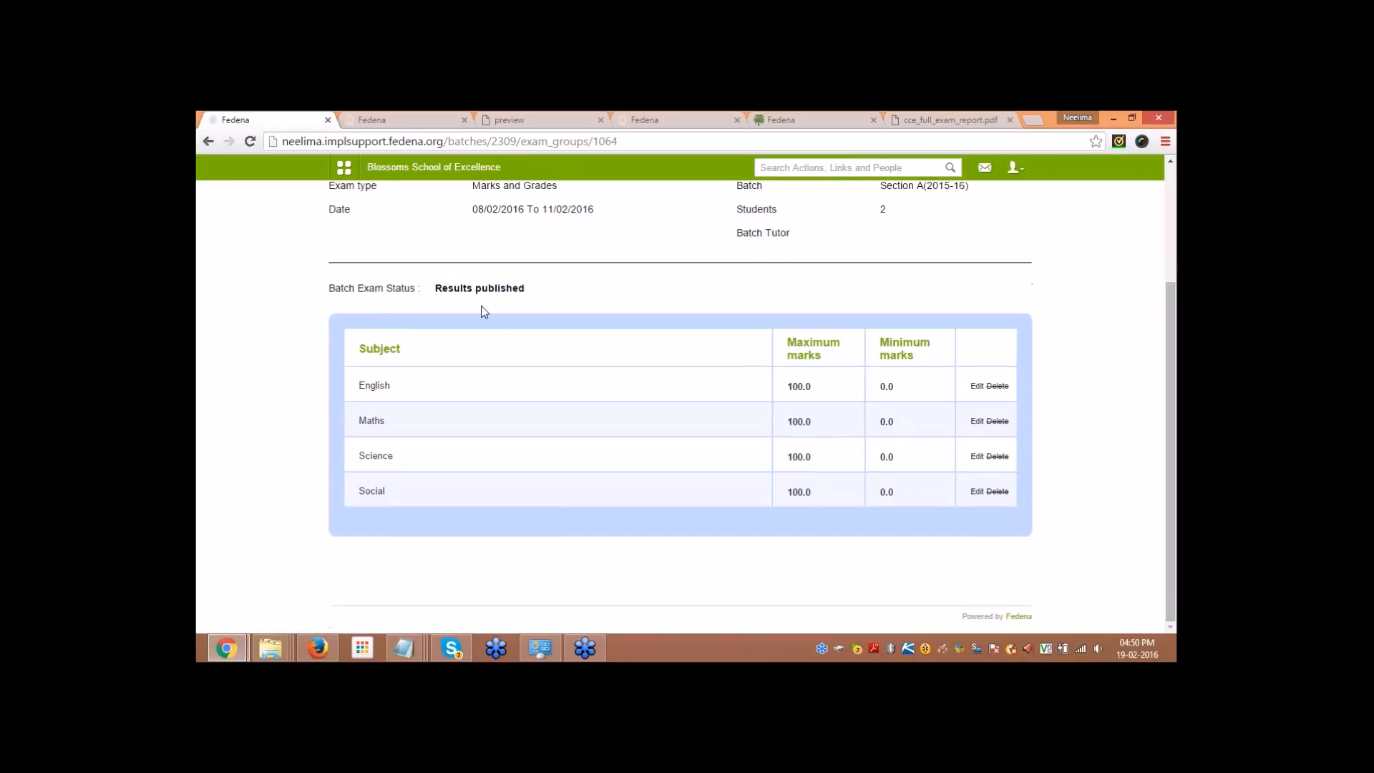
# Step: Open the result entry for Term 1 English, review its ASL scores for speaking and listening skills, and return to the exam
pyautogui.click(373, 387)
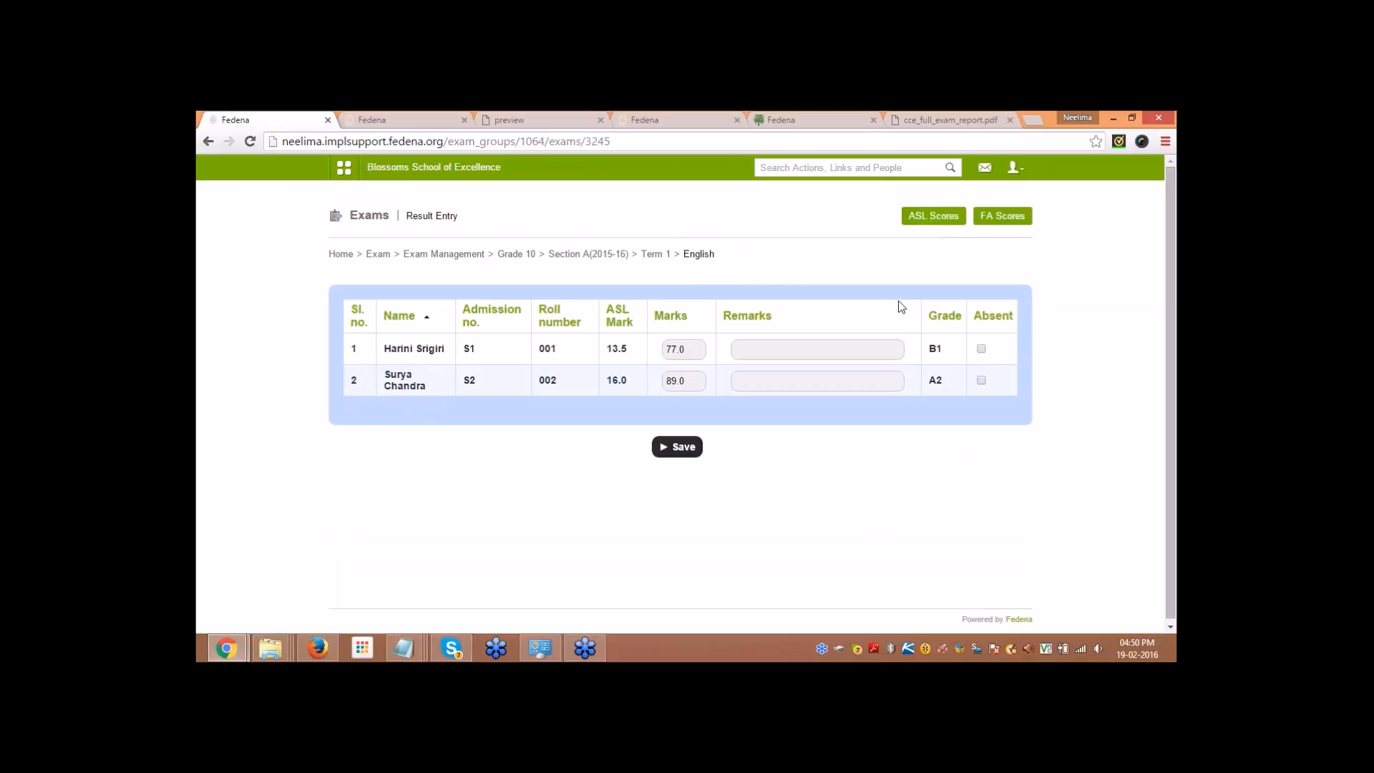
pyautogui.click(912, 225)
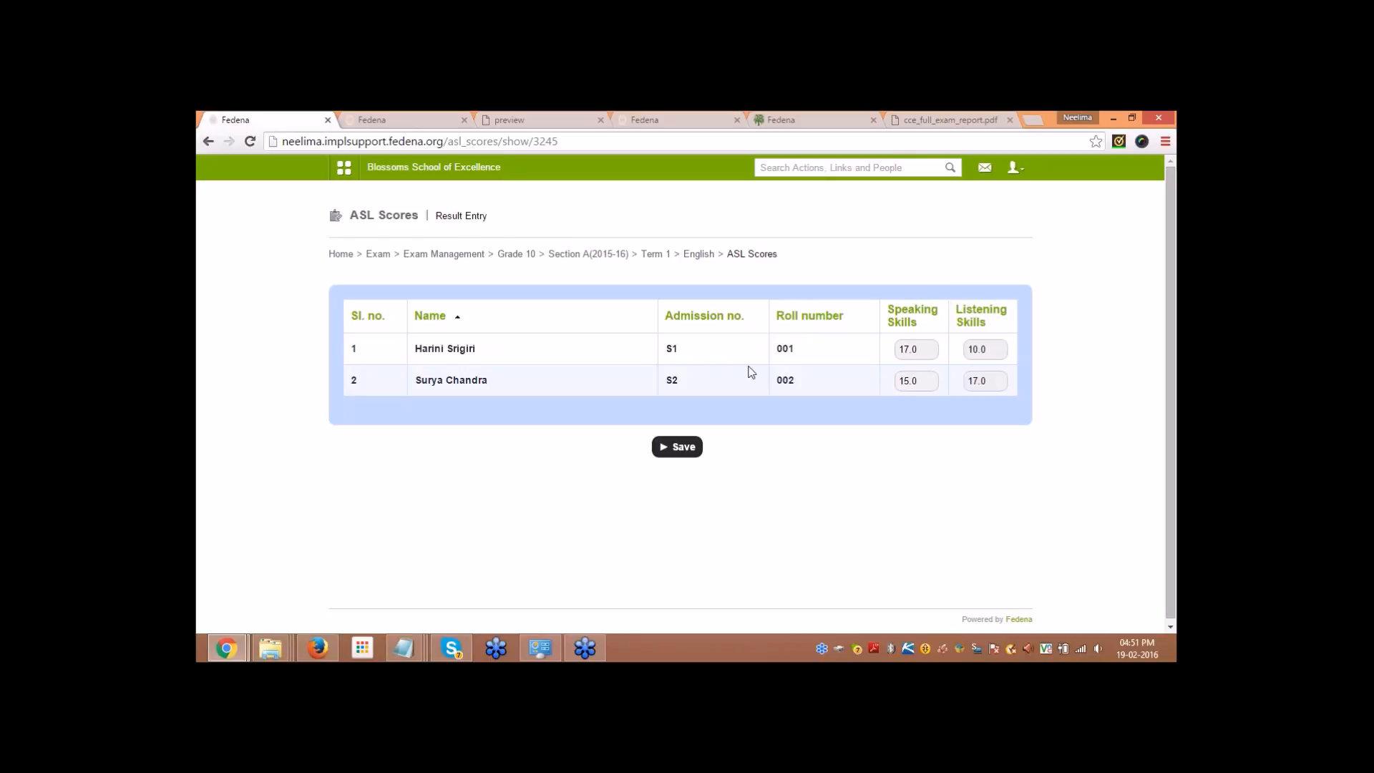
pyautogui.click(690, 256)
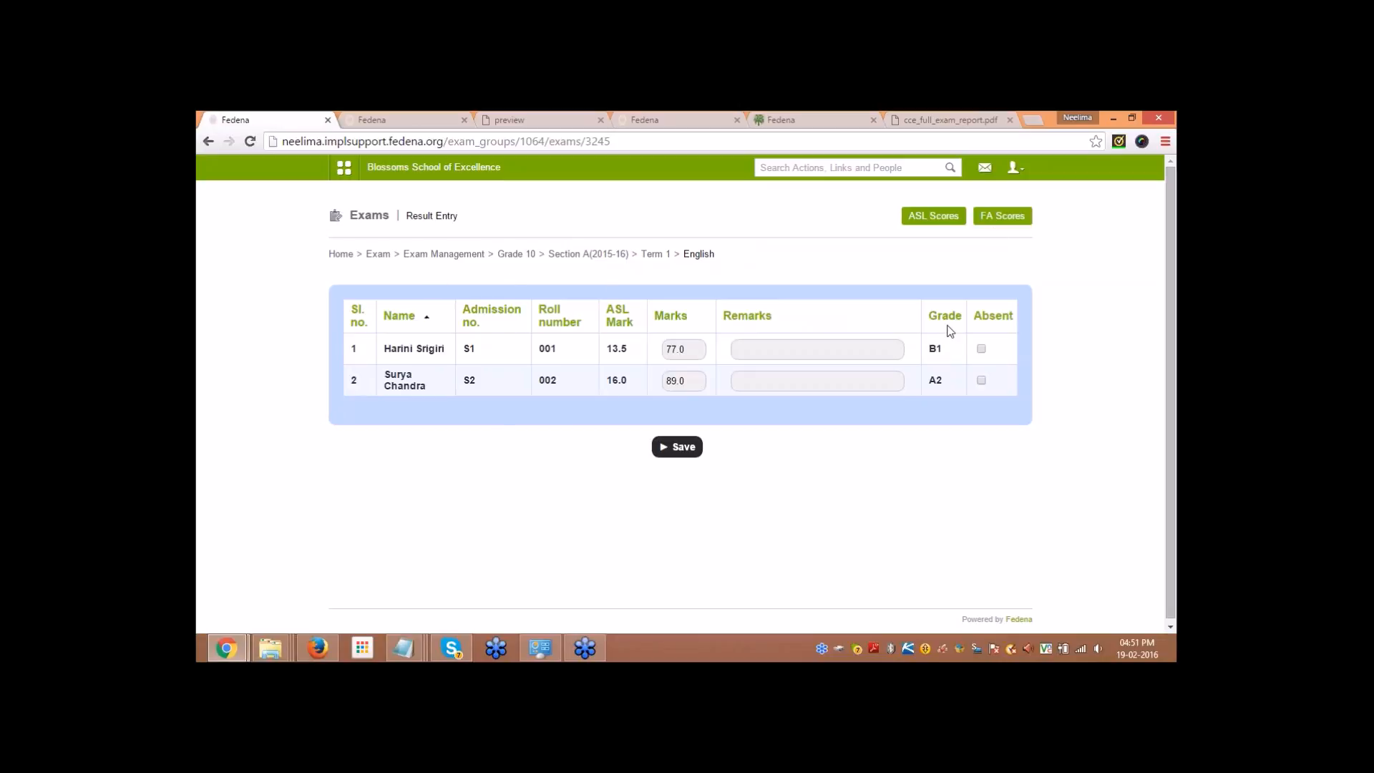
# Step: View the English FA1 scores from the Term 1 English result entry
pyautogui.click(995, 217)
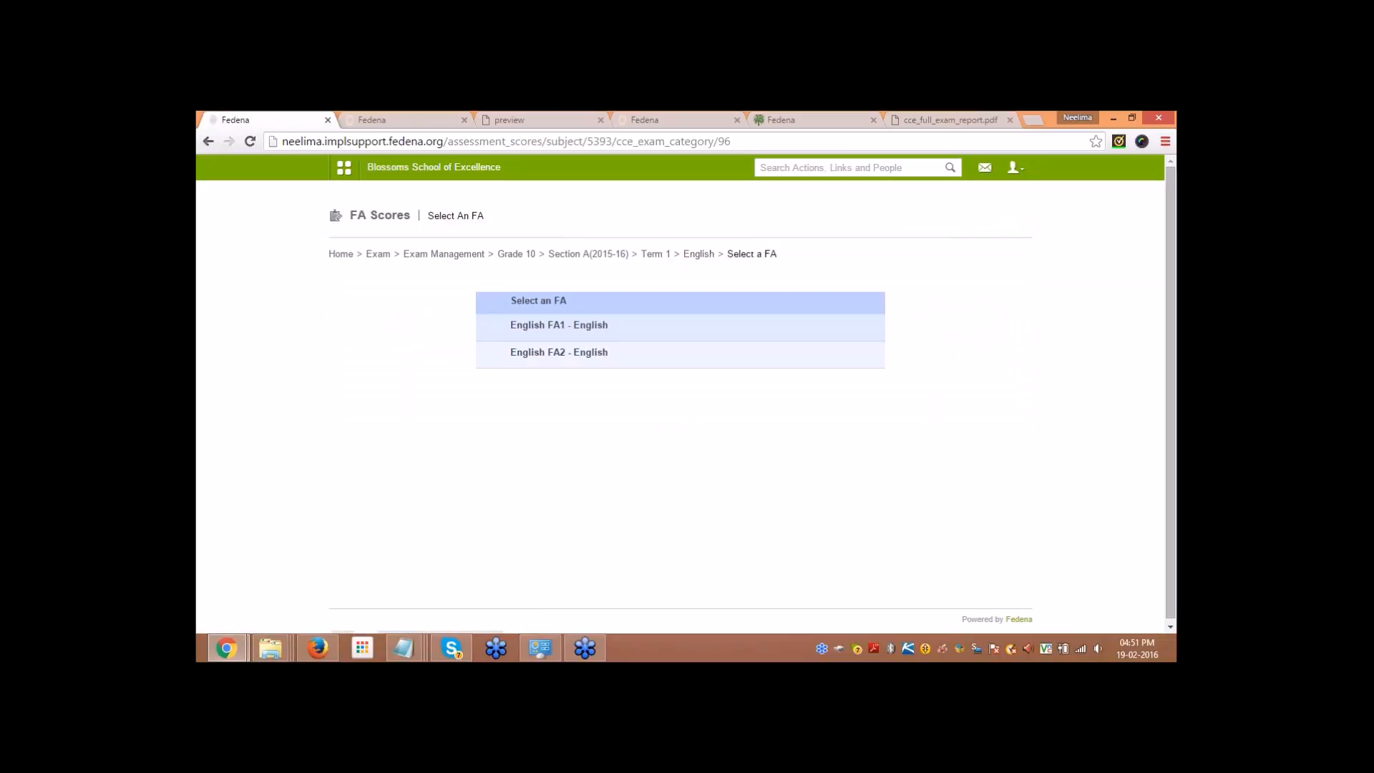
pyautogui.click(548, 331)
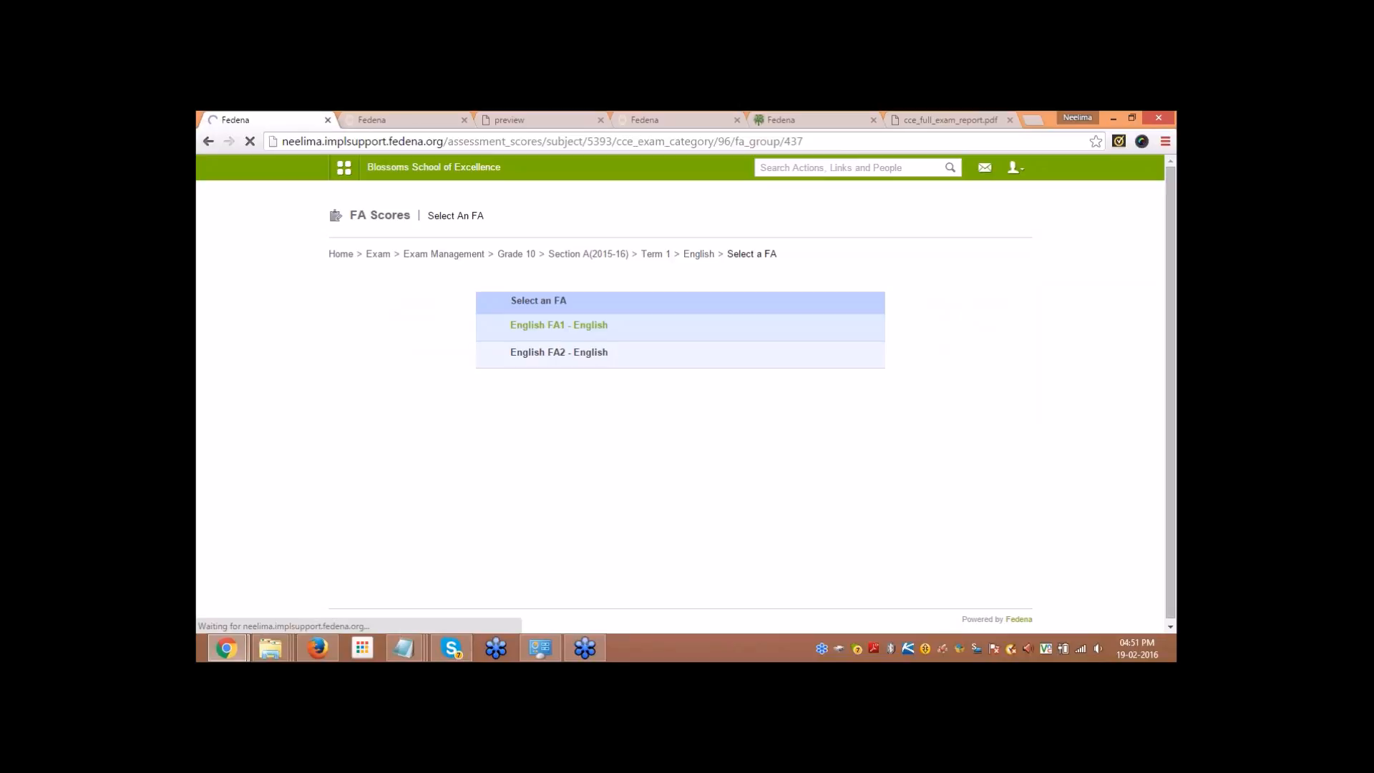
pyautogui.scroll(-3, 464, 359)
pyautogui.scroll(3, 466, 359)
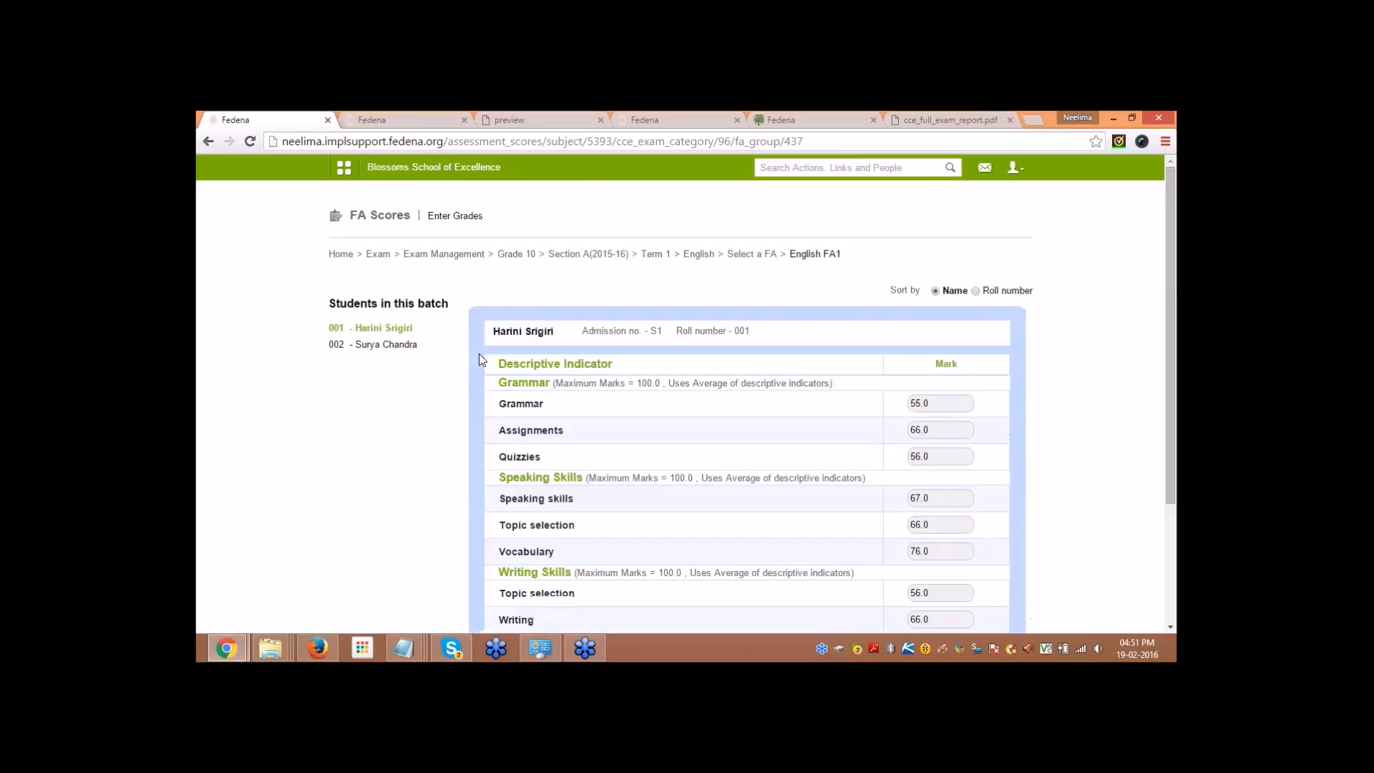
# Step: View the subject-wise report for English in G10 - Section A(2015-16) from the Reports Center and review the students' Term 1 marks
pyautogui.click(516, 255)
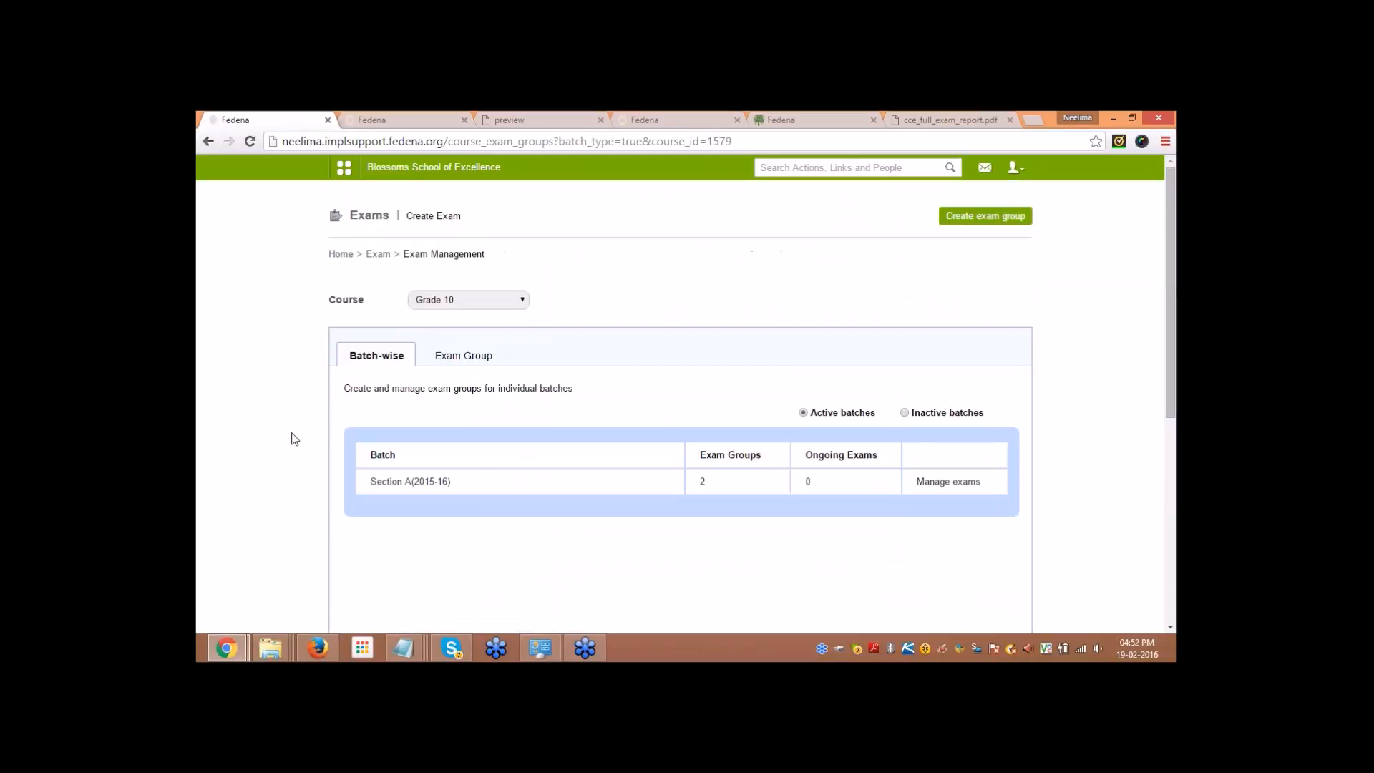
pyautogui.click(381, 256)
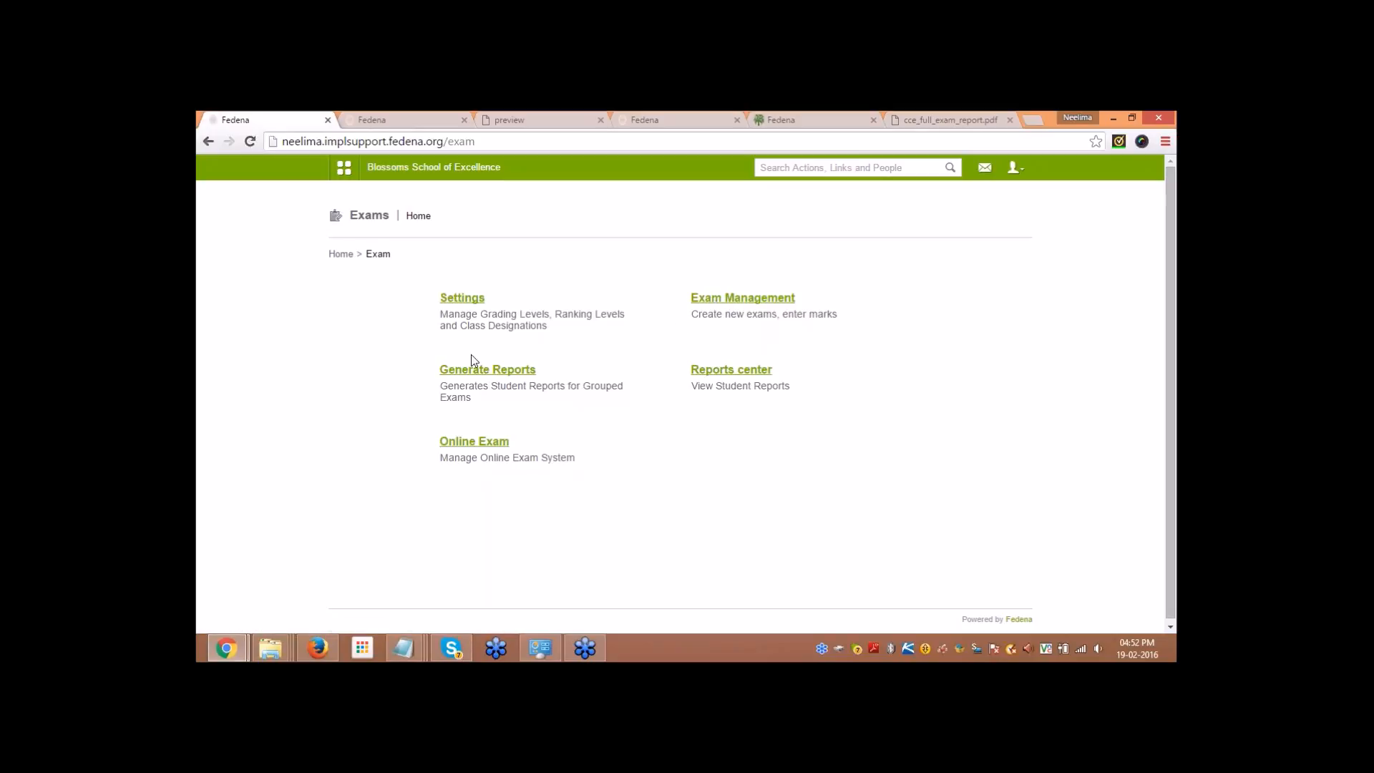
pyautogui.click(707, 375)
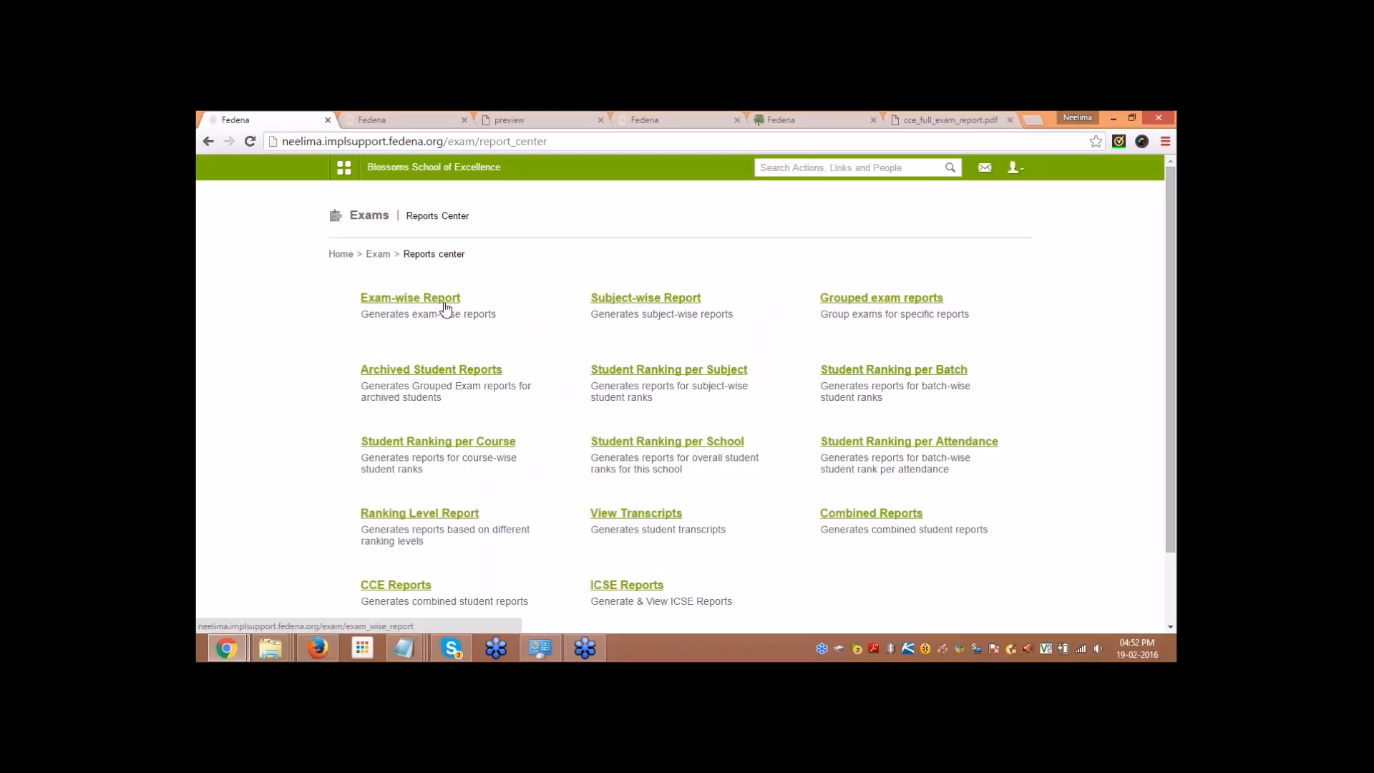
pyautogui.click(619, 299)
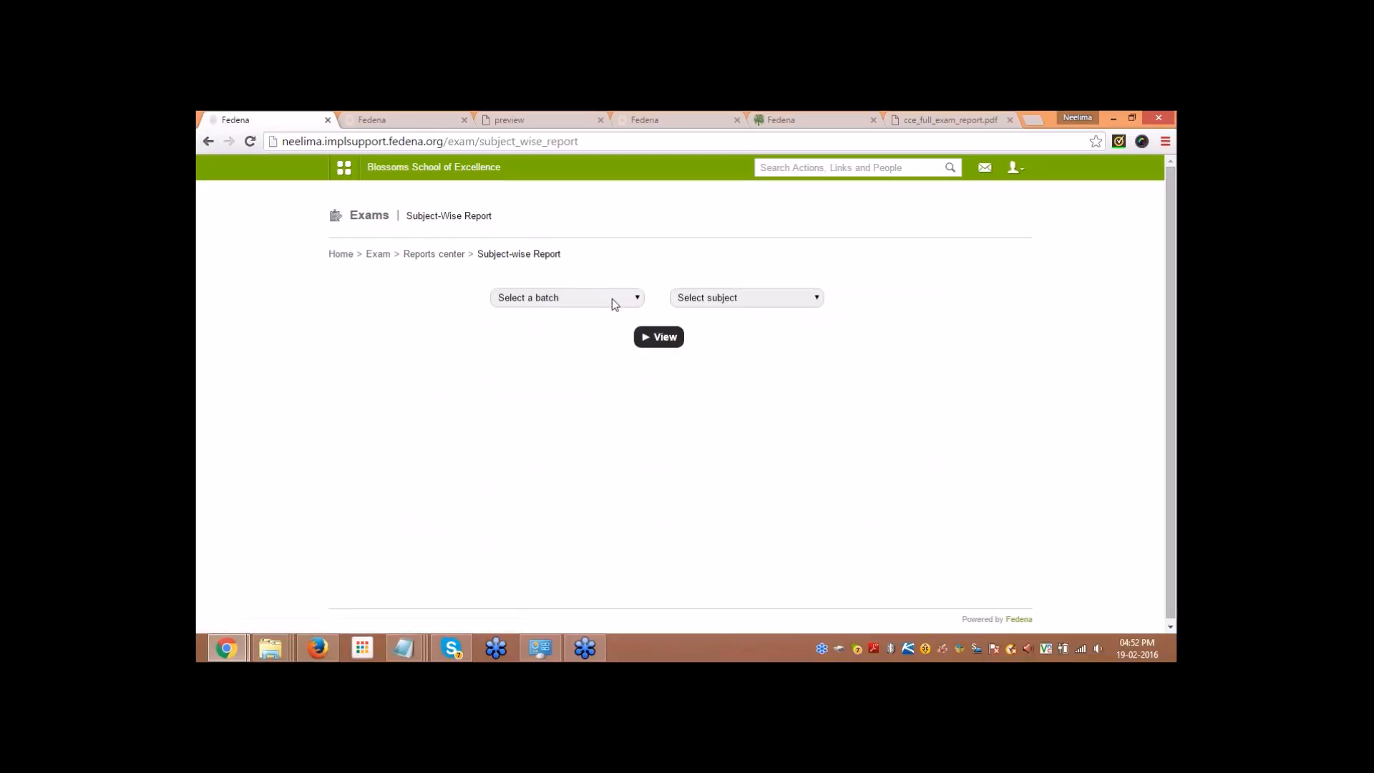
pyautogui.click(612, 298)
pyautogui.click(595, 326)
pyautogui.click(730, 300)
pyautogui.click(729, 326)
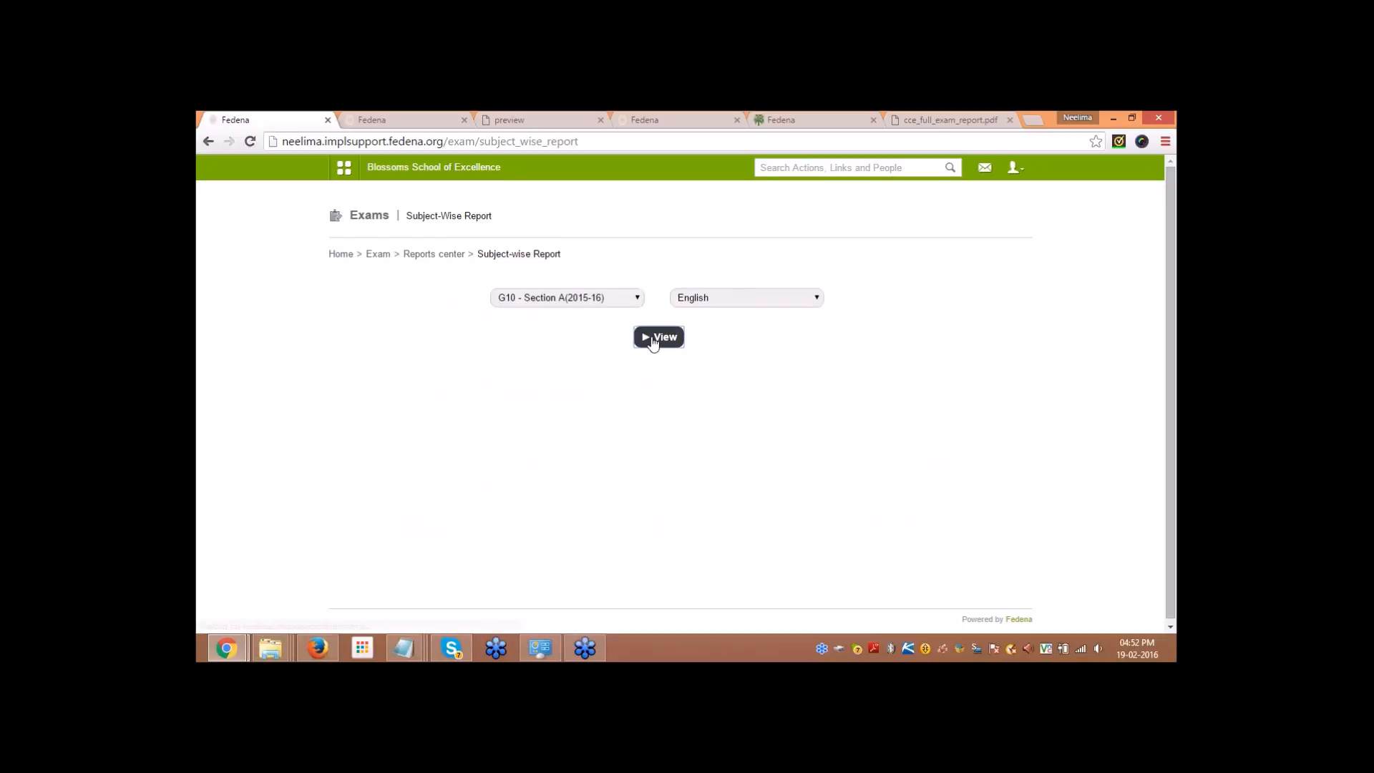
pyautogui.click(653, 341)
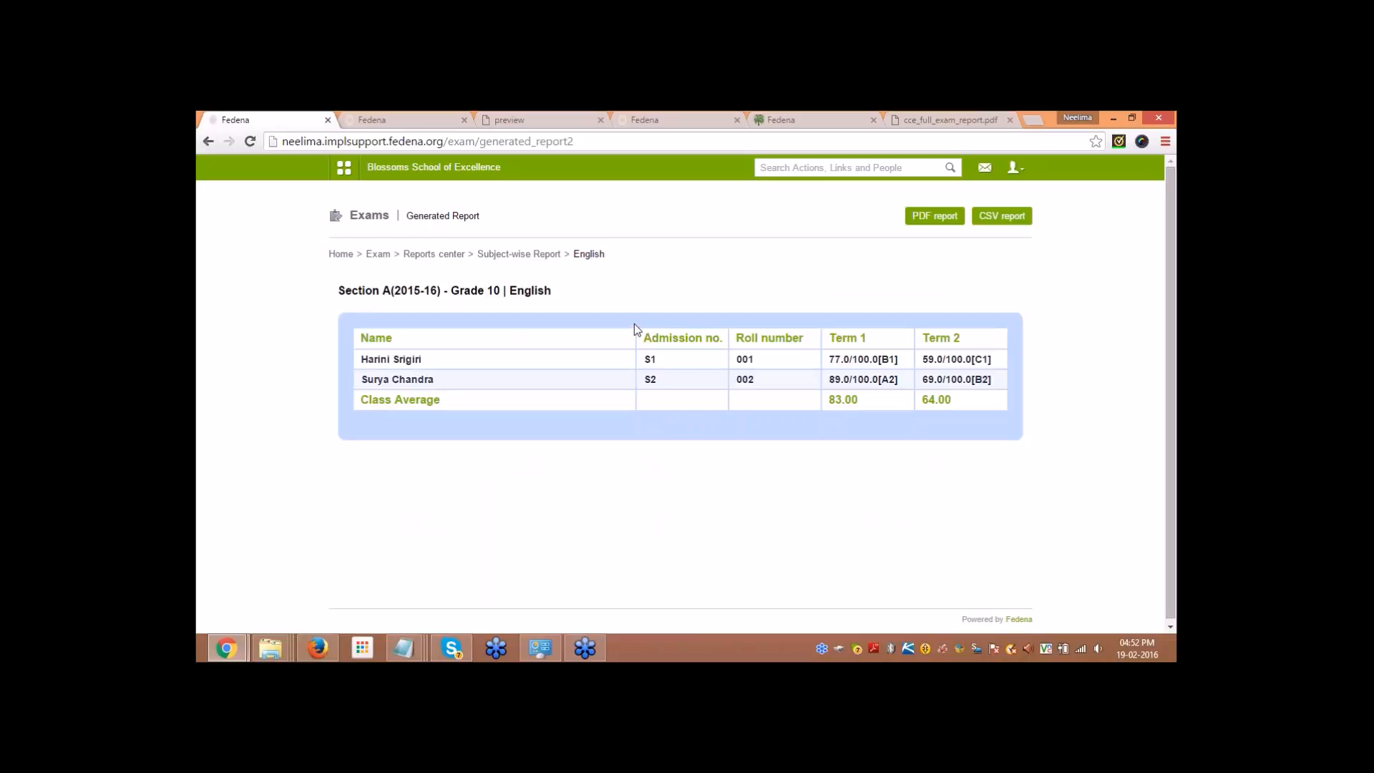
pyautogui.moveTo(830, 360); pyautogui.dragTo(879, 360)
pyautogui.click(895, 392)
pyautogui.click(890, 385)
# Step: Review CCE report generation for Grade 10's active batch G10 - Section A(2015-16), including its student selection, and leave without generating
pyautogui.click(439, 255)
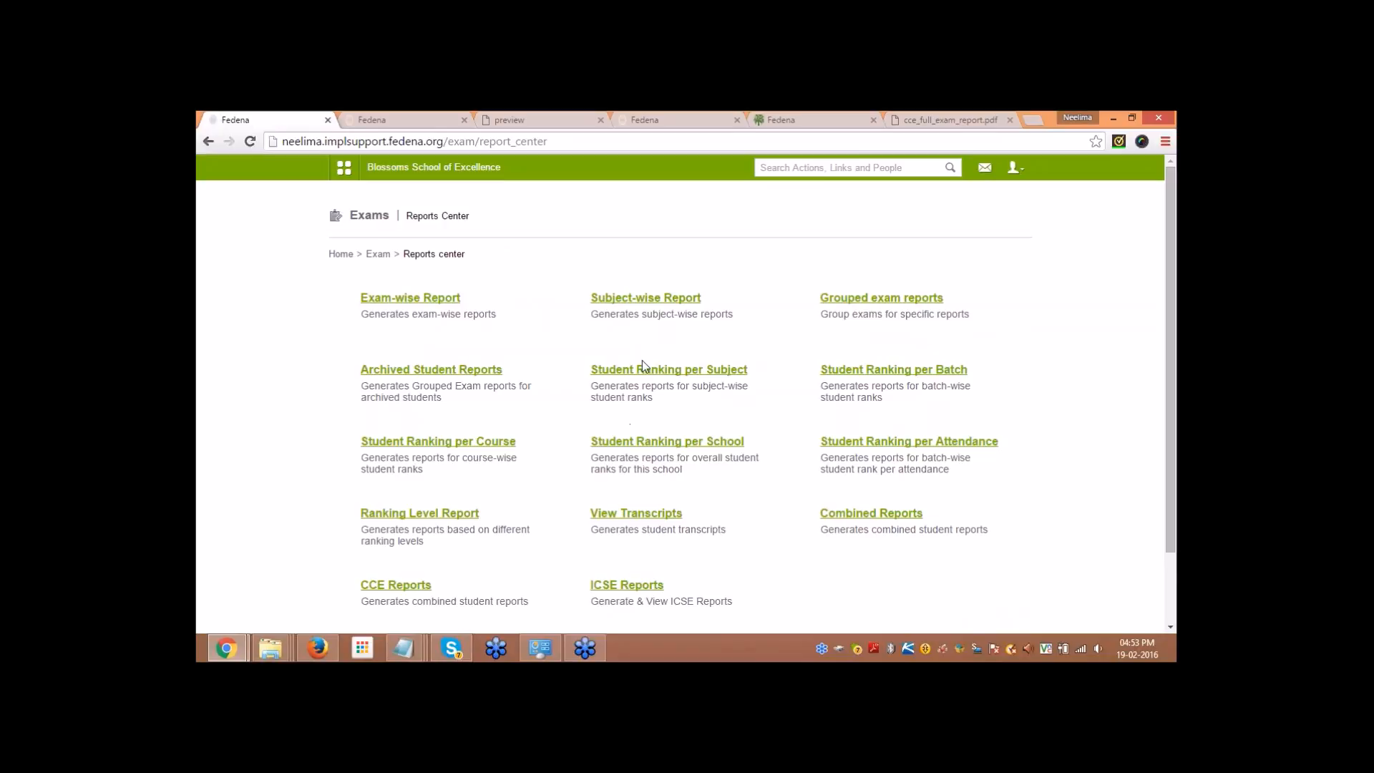
pyautogui.scroll(-2, 642, 359)
pyautogui.click(395, 500)
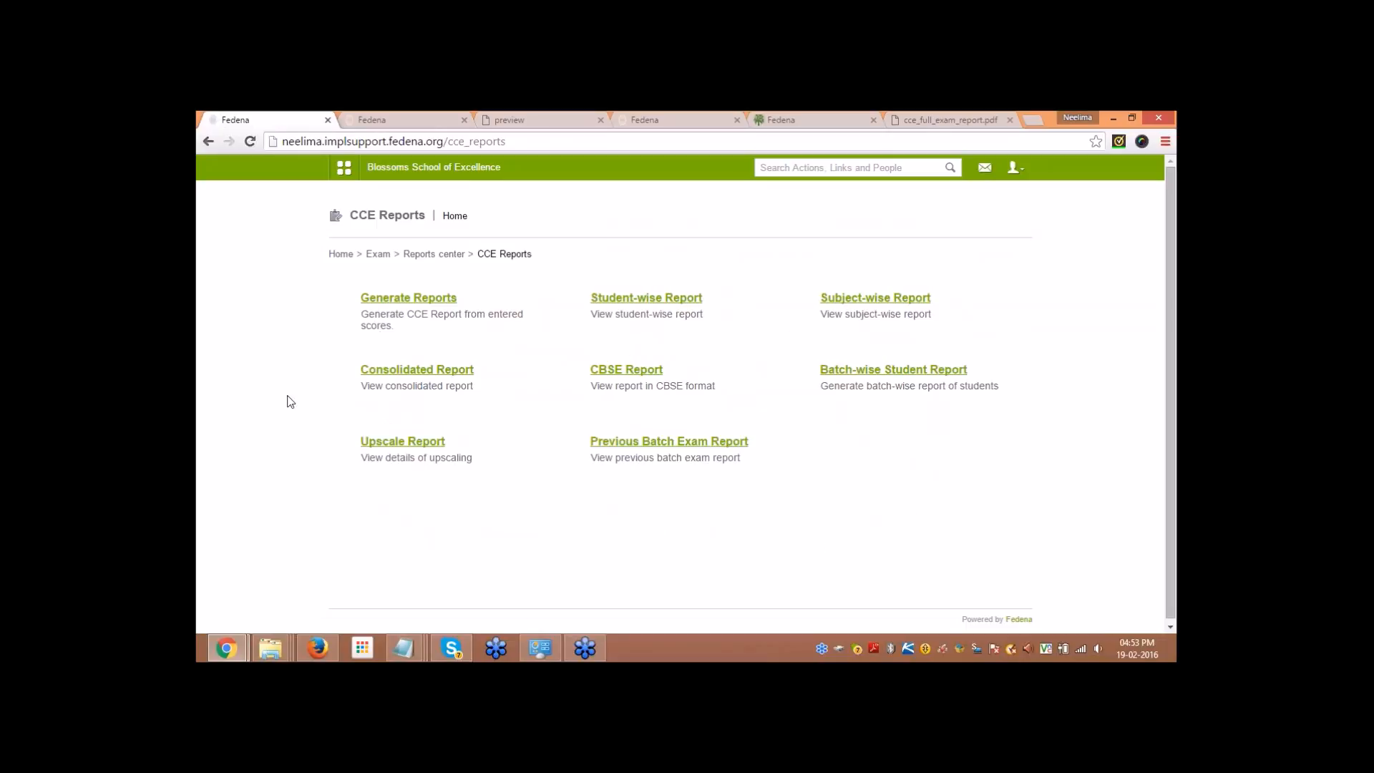
pyautogui.click(422, 303)
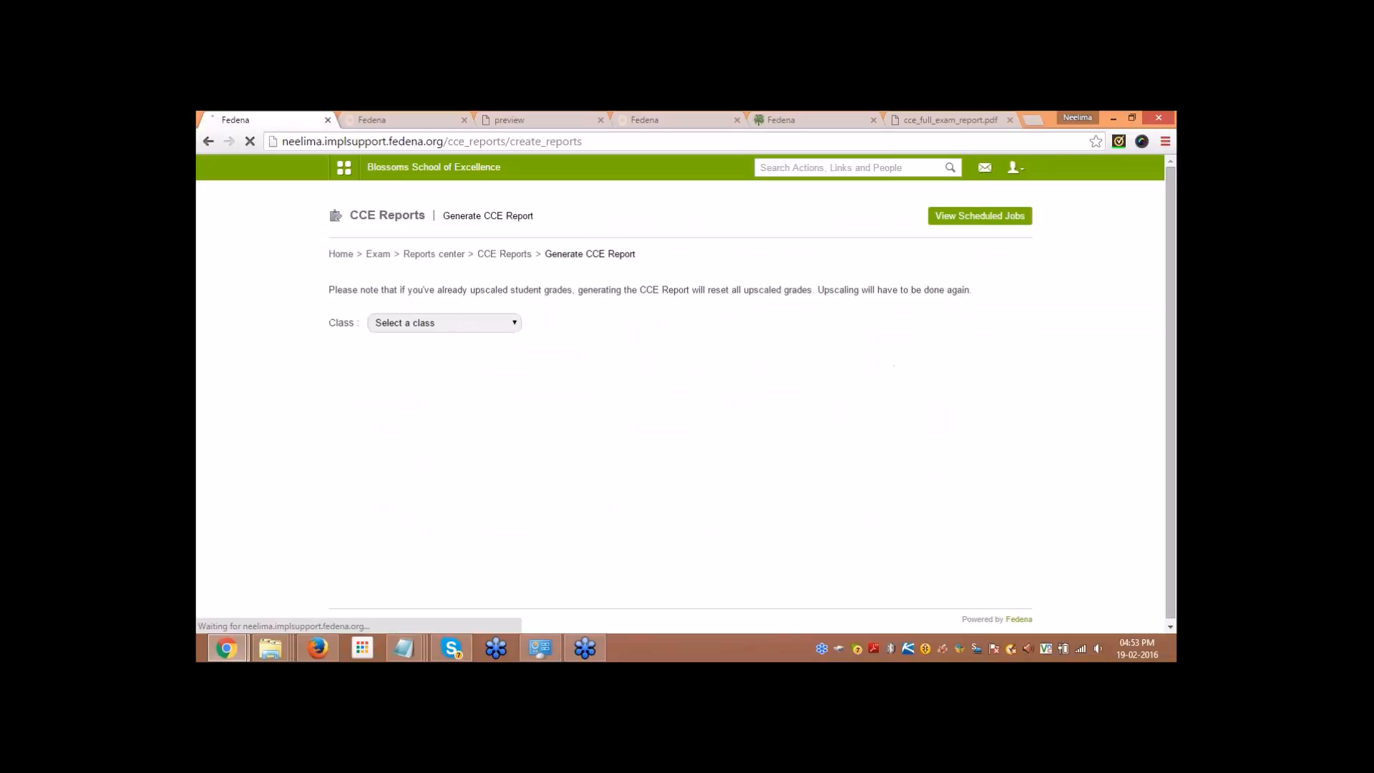
pyautogui.click(462, 325)
pyautogui.click(454, 349)
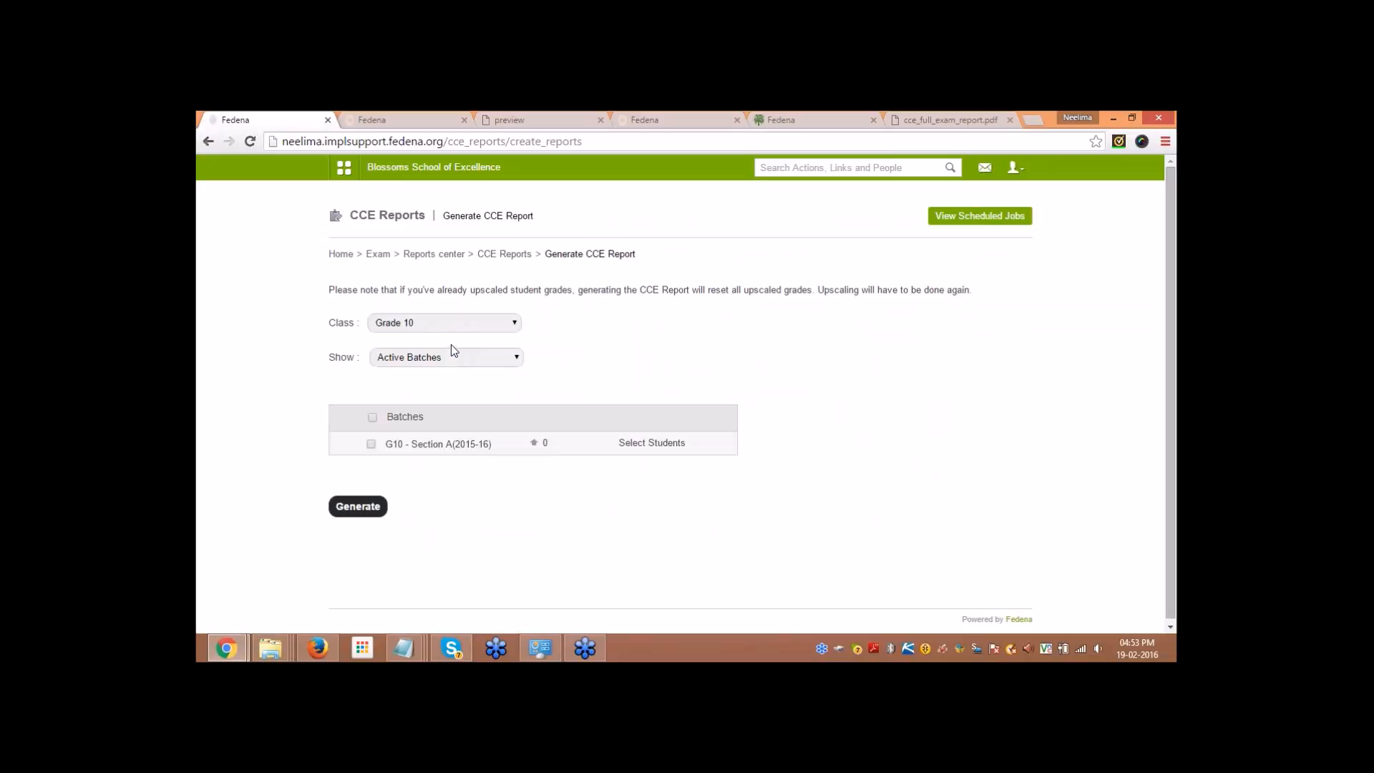
pyautogui.click(413, 362)
pyautogui.click(411, 374)
pyautogui.click(471, 363)
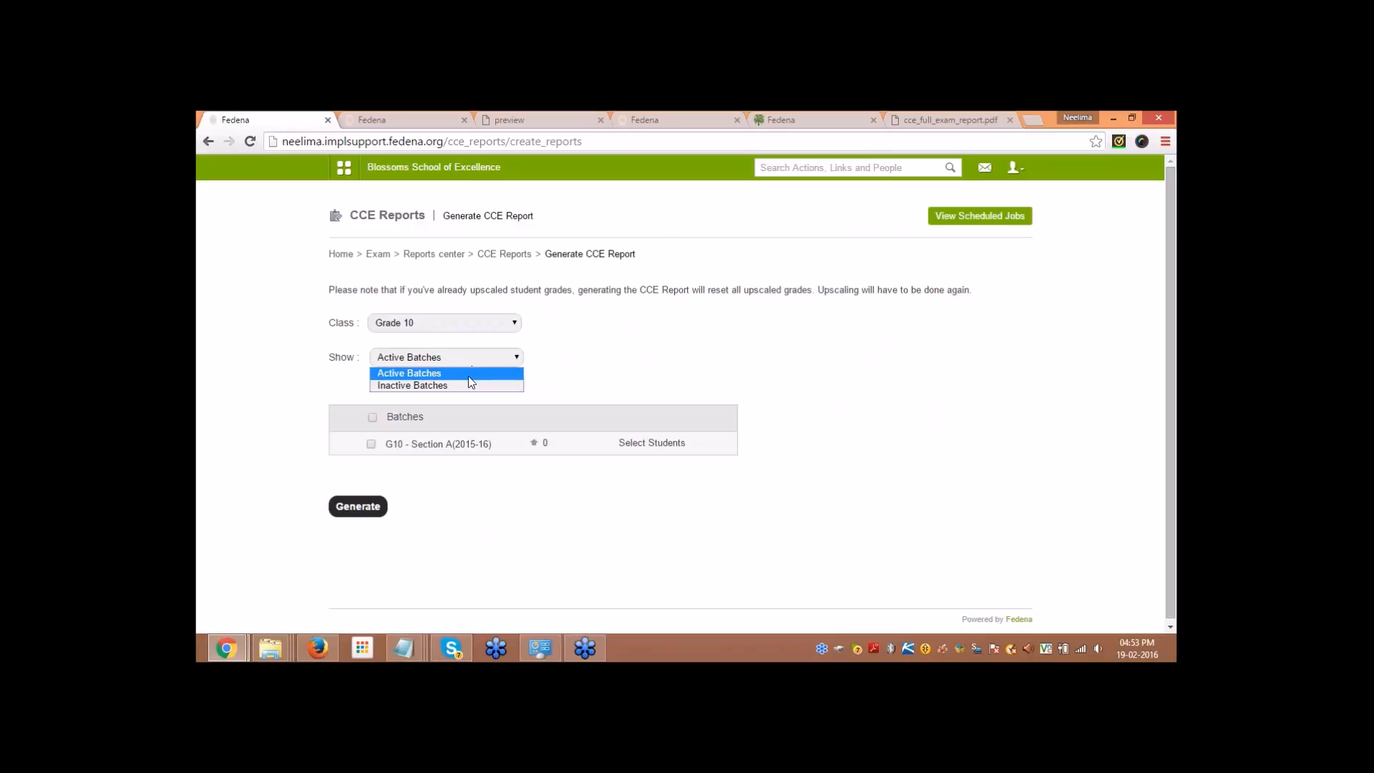
pyautogui.click(481, 374)
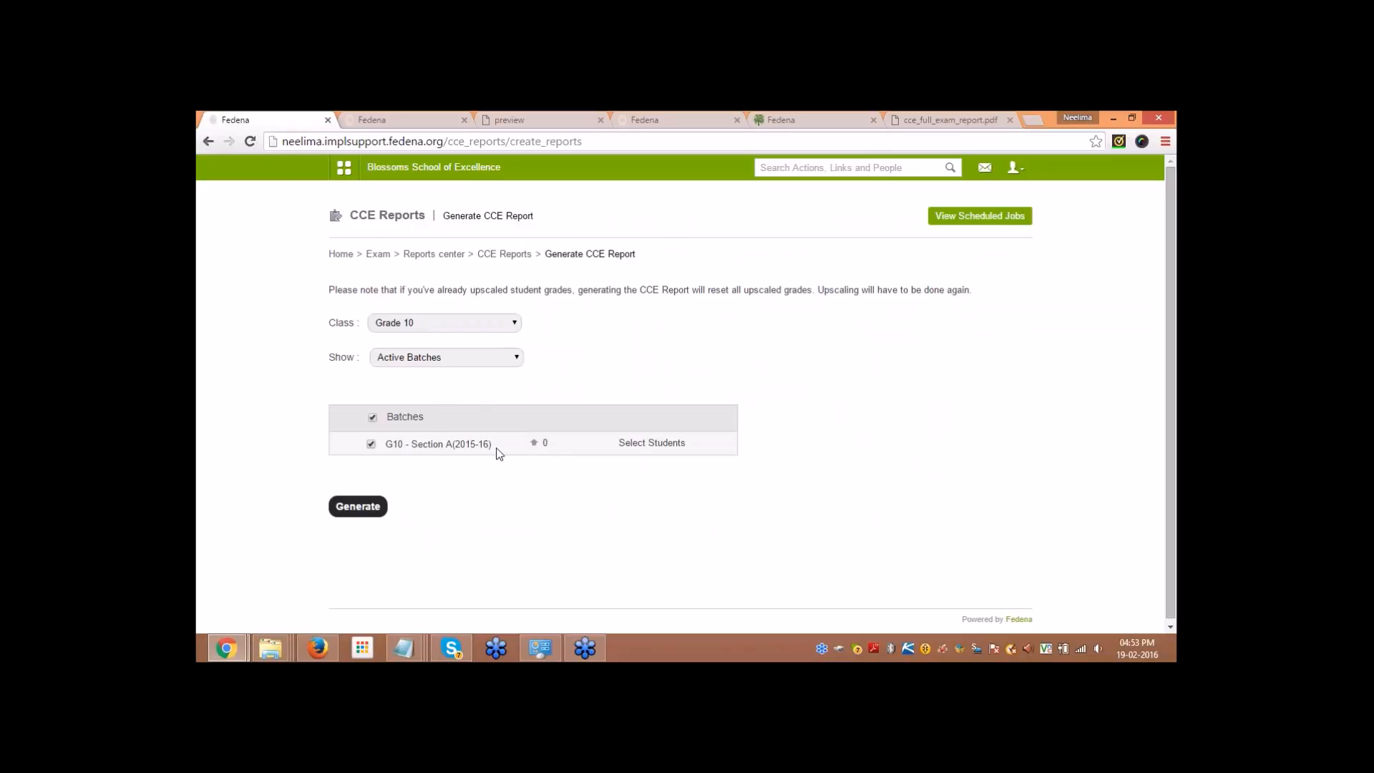
pyautogui.click(644, 444)
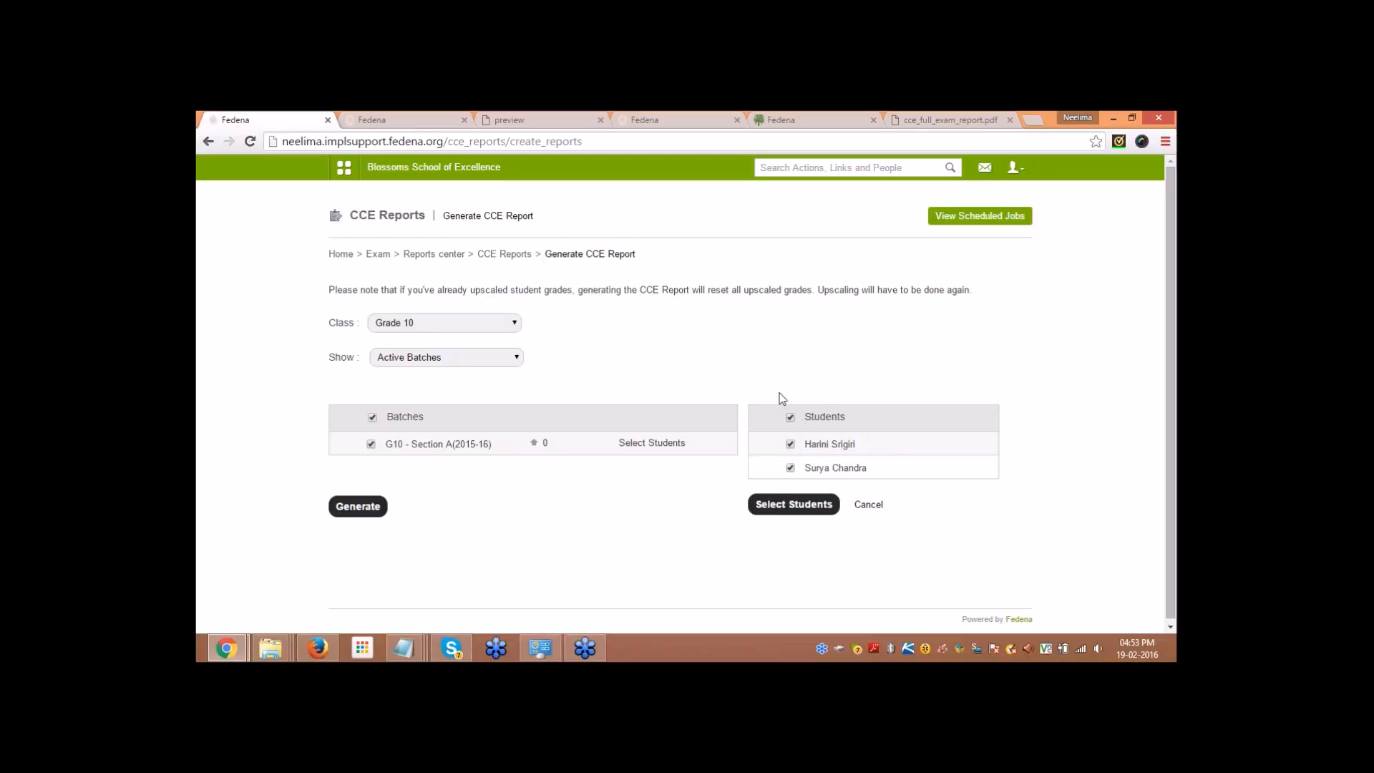
pyautogui.click(525, 254)
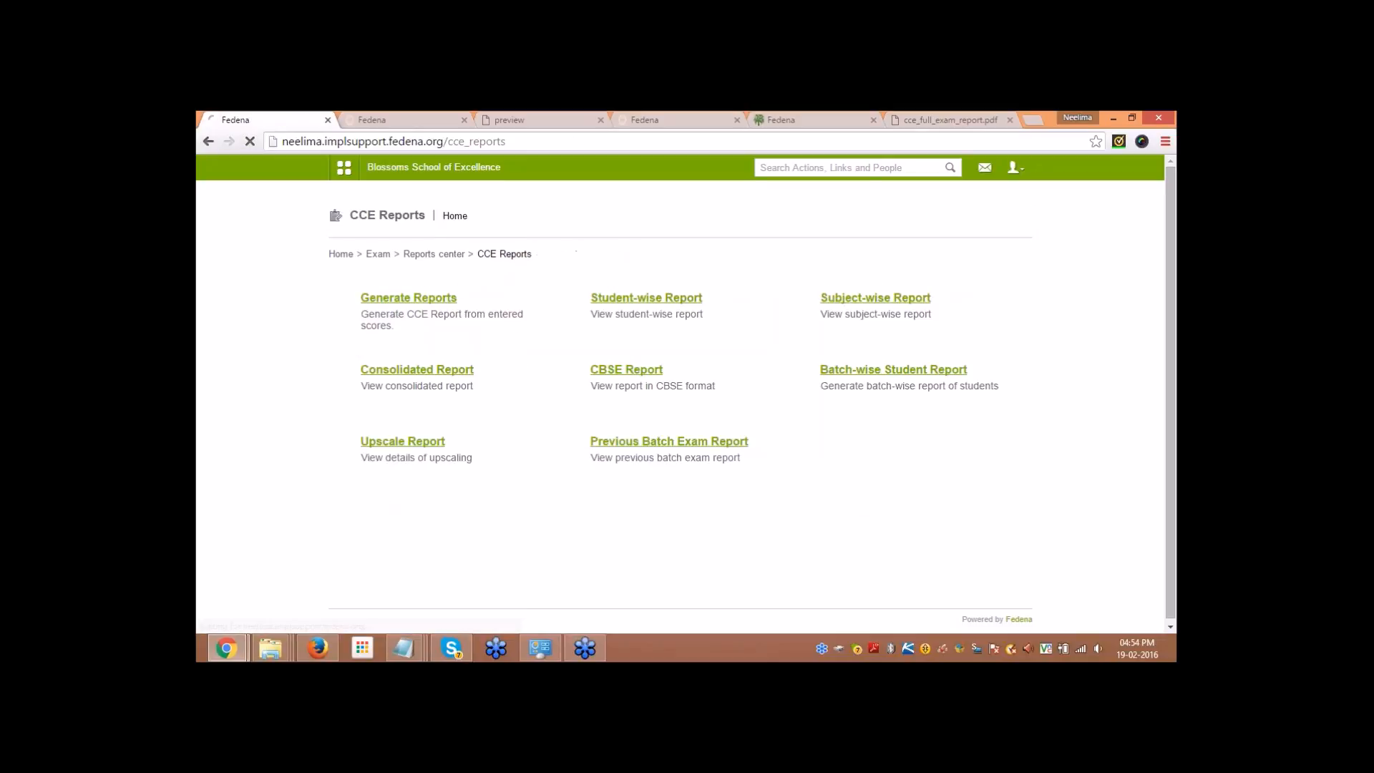
# Step: View the CCE student-wise report for G10 - Section A(2015-16) with all terms, reviewing the first student's scholastic and co-scholastic grades
pyautogui.click(655, 300)
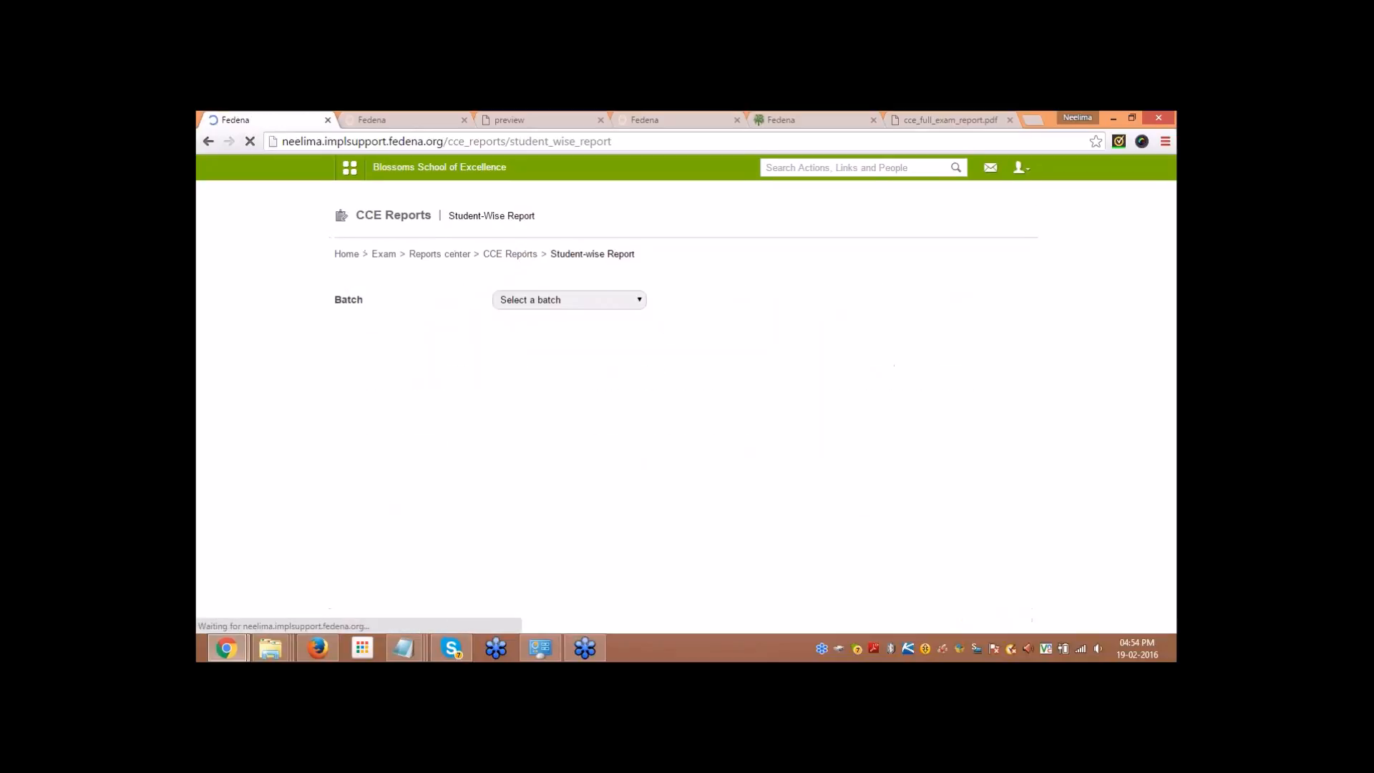
pyautogui.click(538, 299)
pyautogui.click(543, 329)
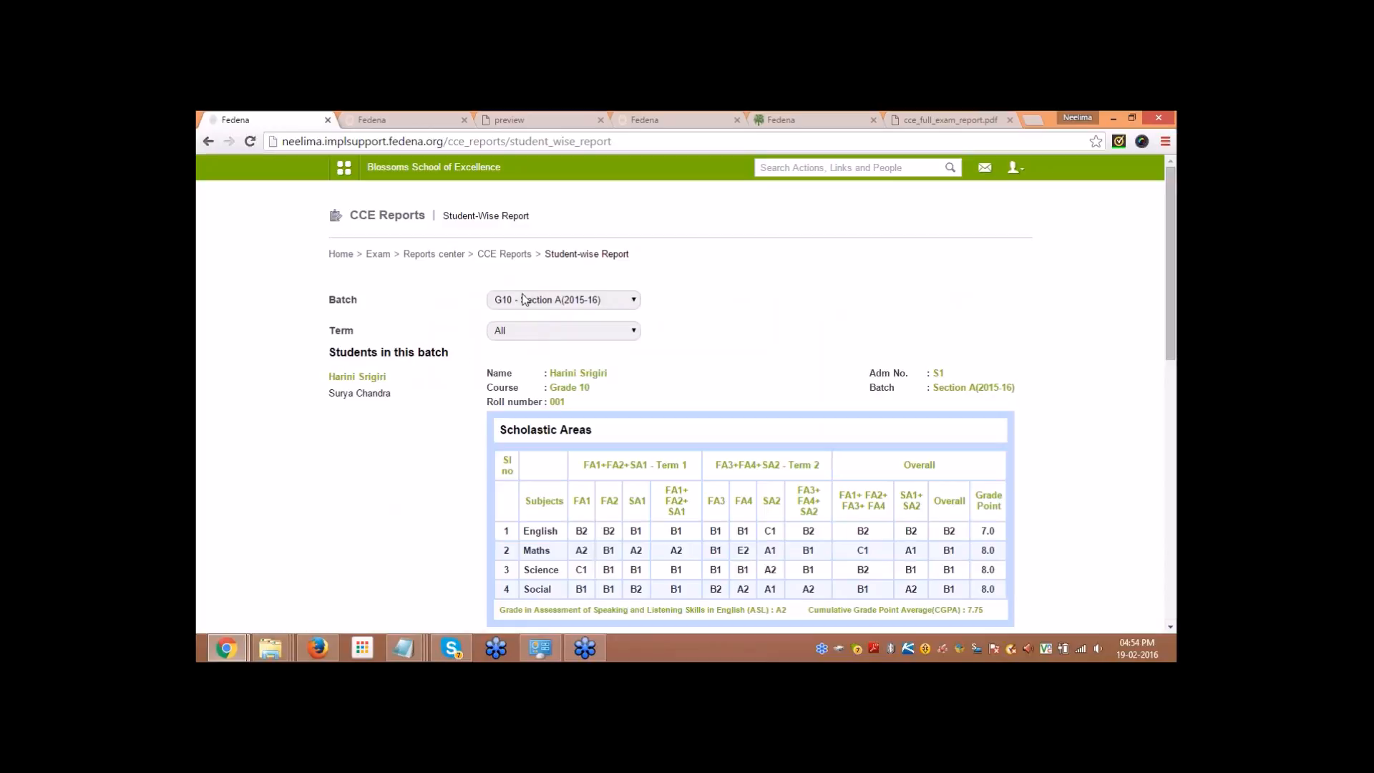
pyautogui.click(531, 333)
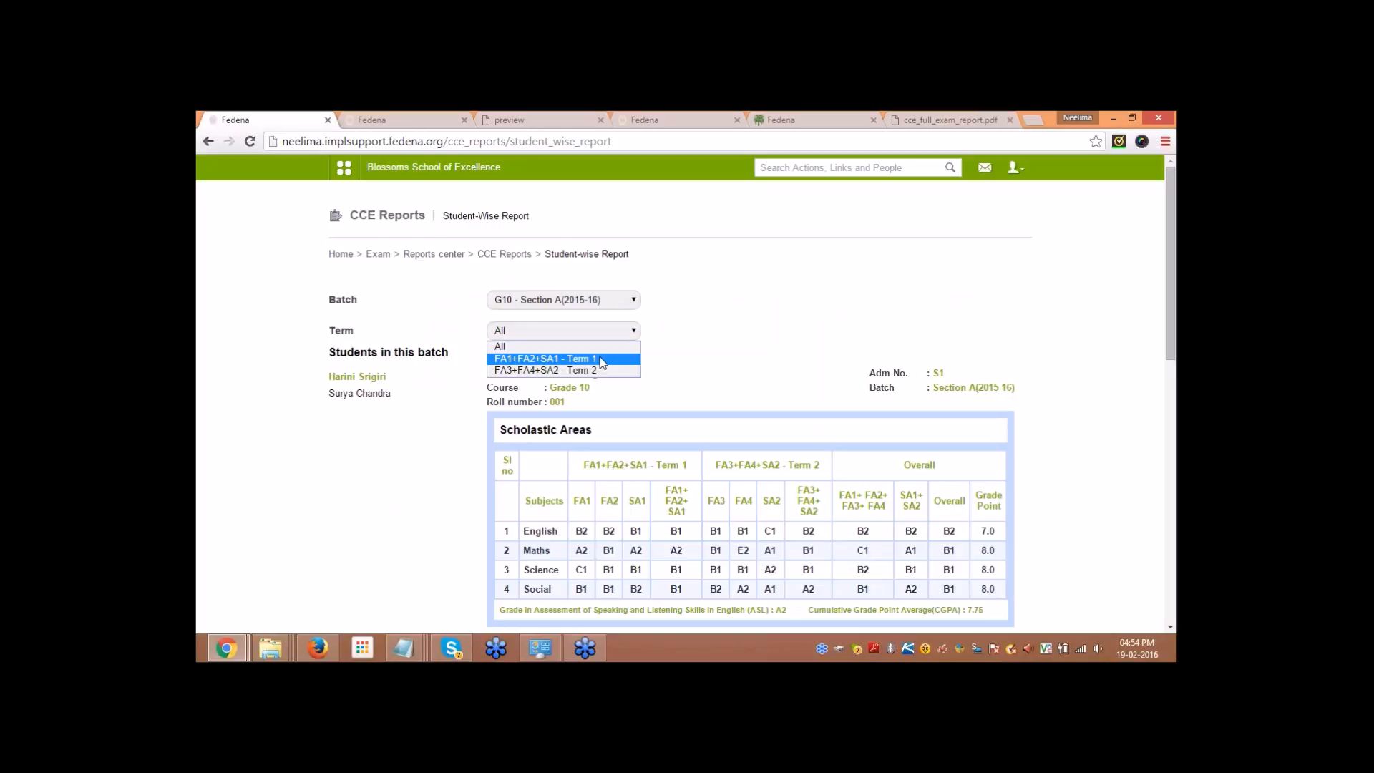
pyautogui.click(780, 343)
pyautogui.scroll(-2, 780, 359)
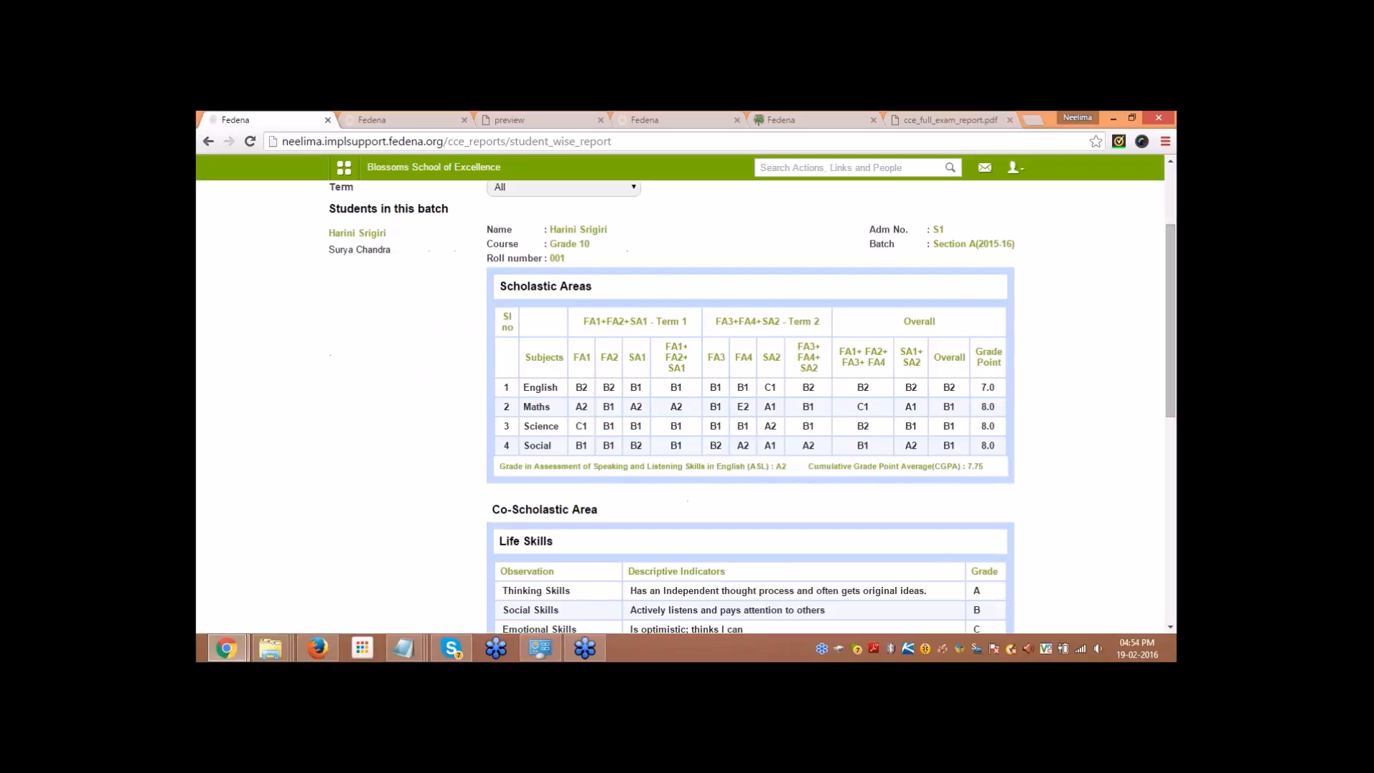
pyautogui.scroll(-7, 777, 343)
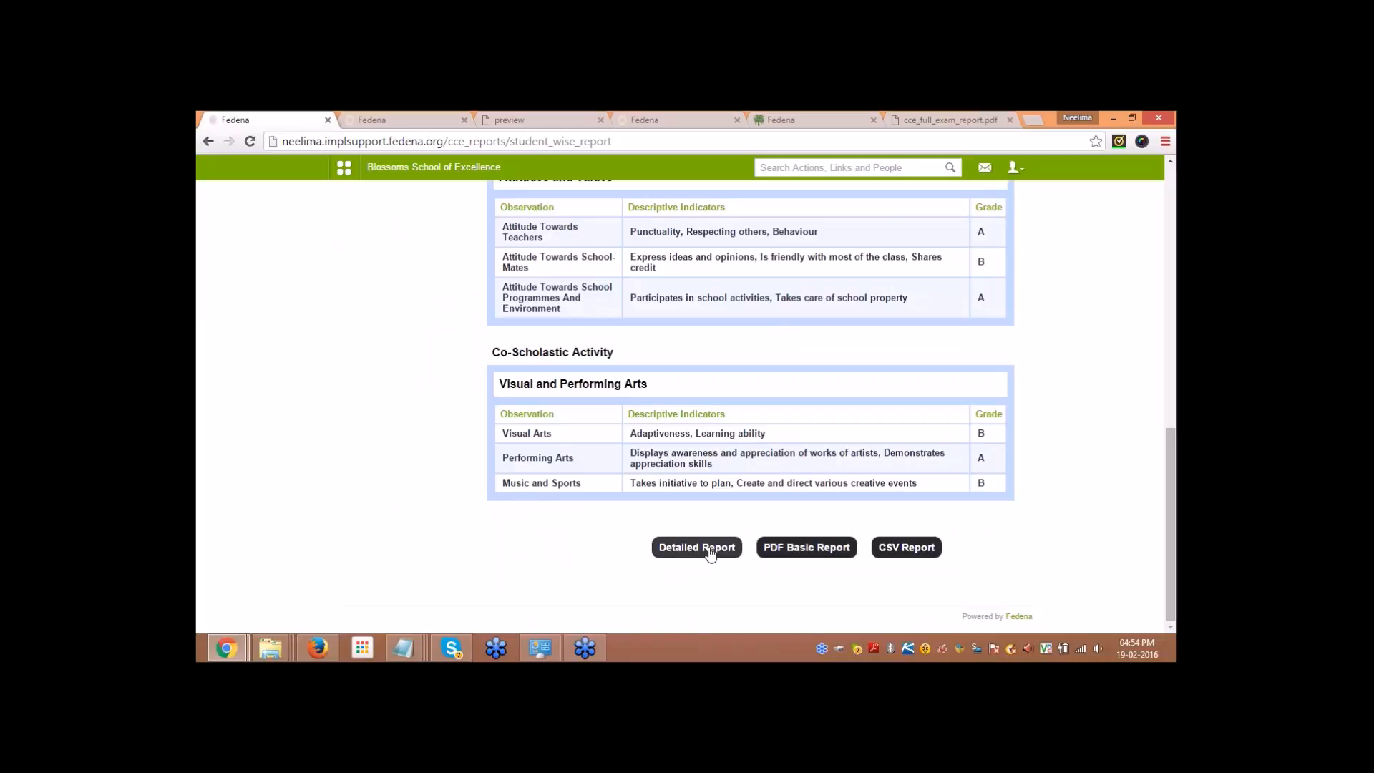
# Step: Open the first student's detailed CCE report as a PDF, review all its pages, and return to the student-wise report
pyautogui.click(710, 548)
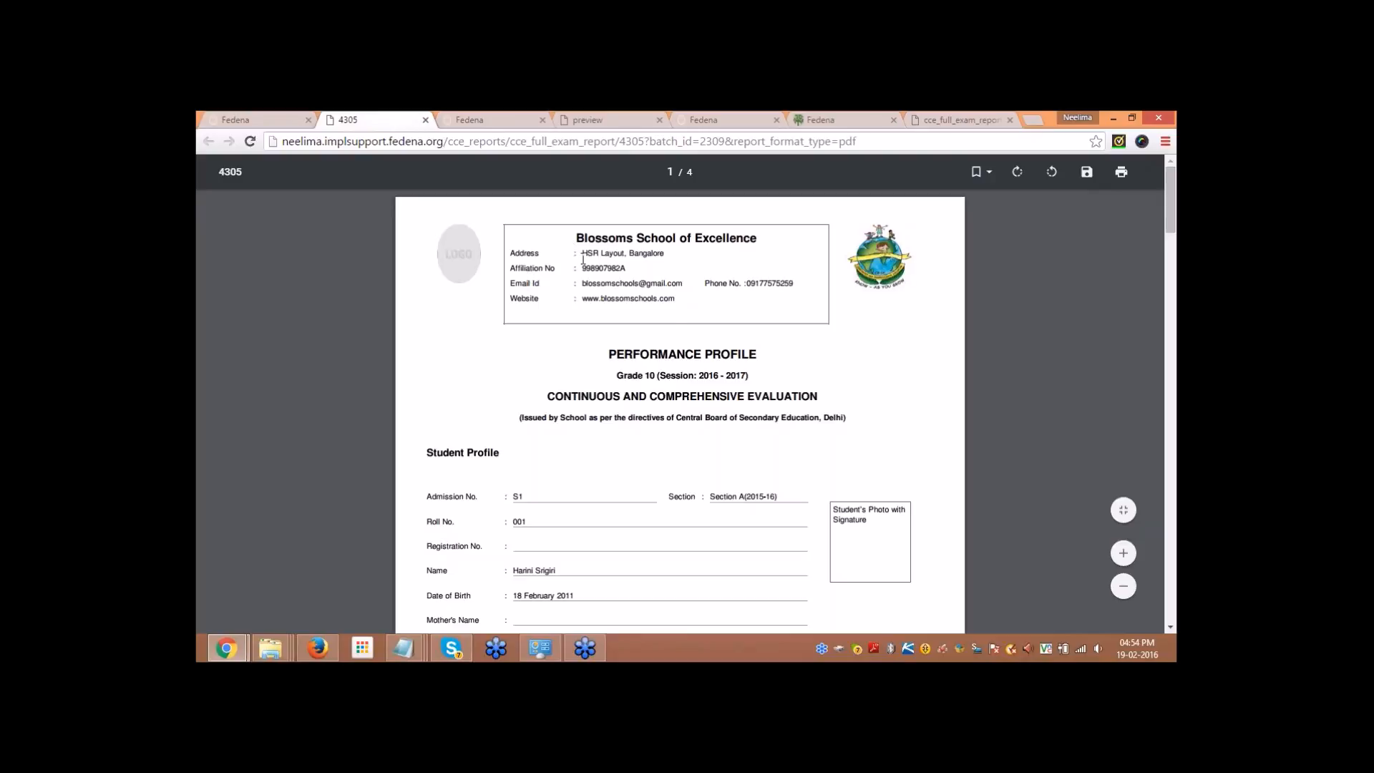
pyautogui.scroll(-1, 591, 415)
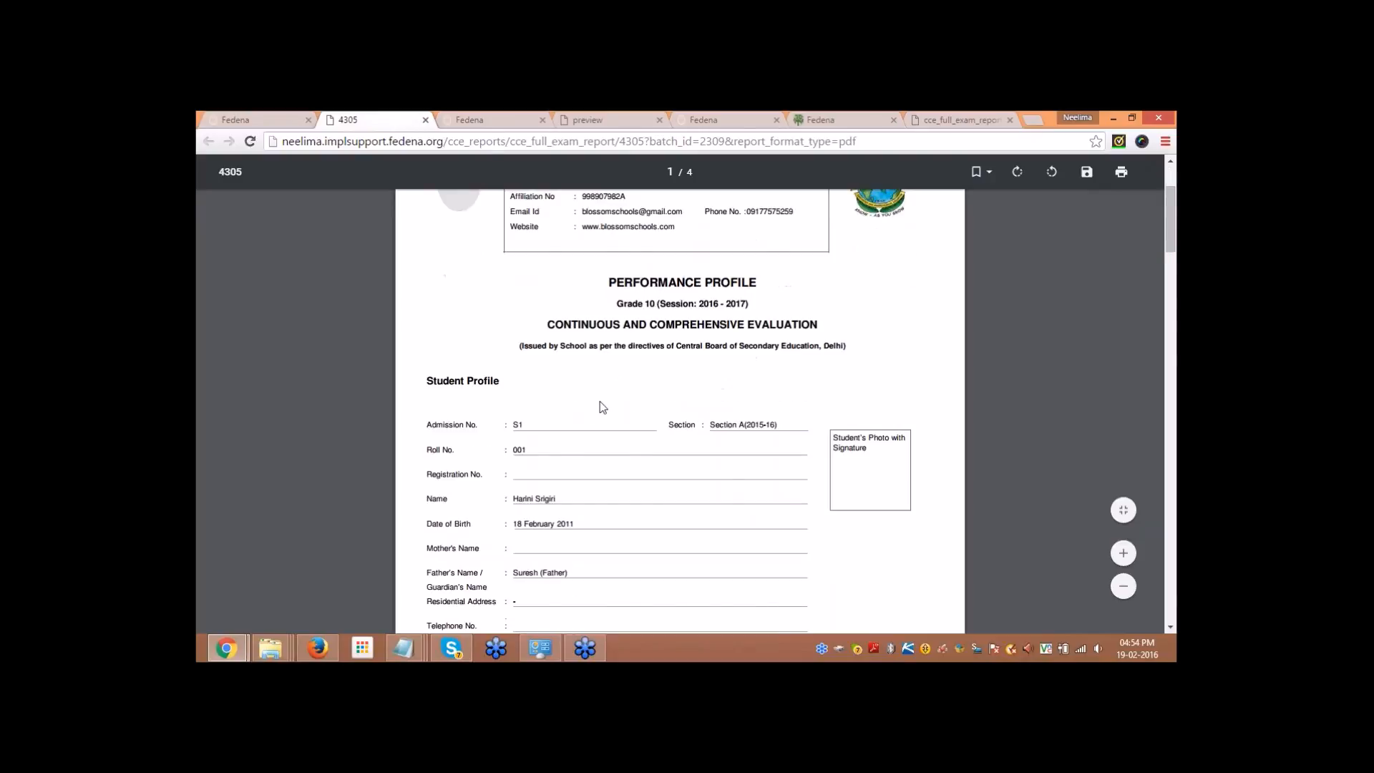
pyautogui.scroll(-1, 598, 405)
pyautogui.scroll(-5, 600, 392)
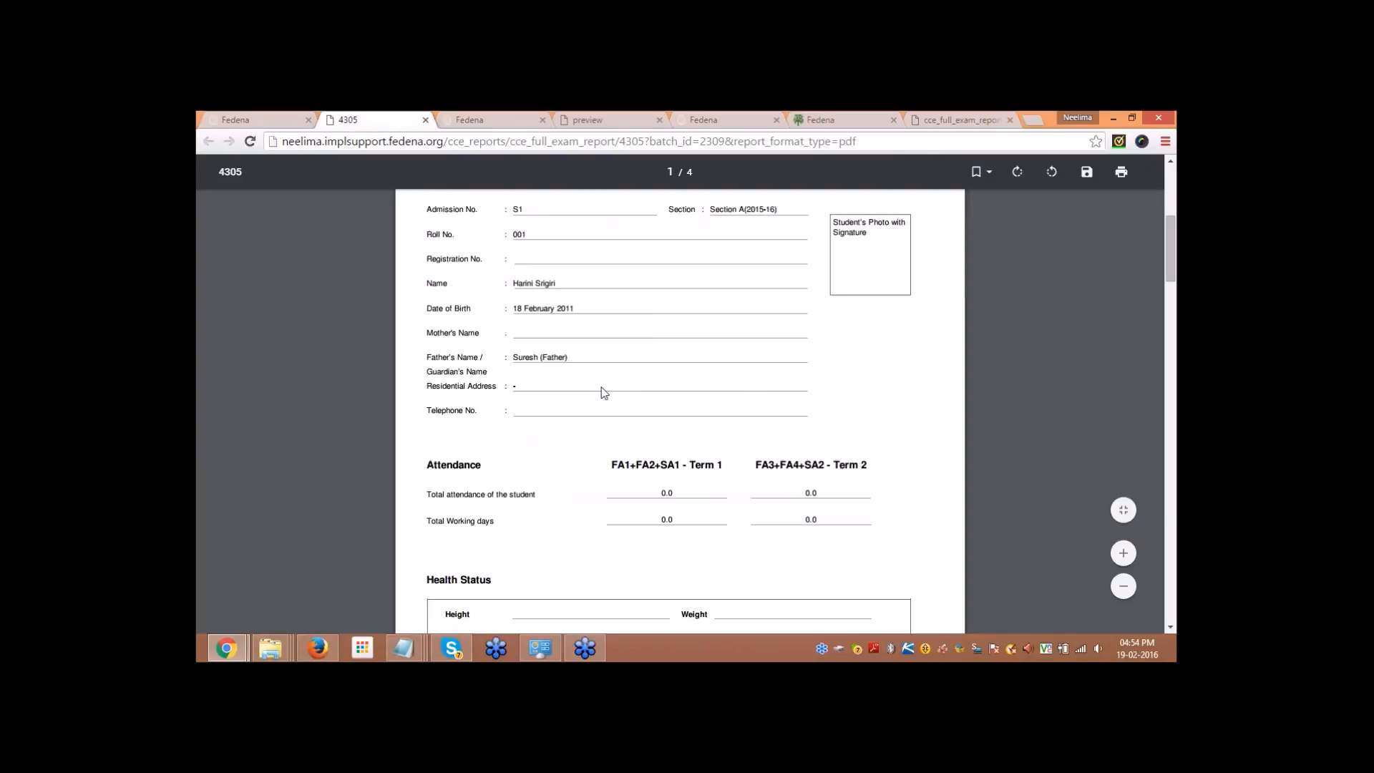
pyautogui.scroll(-6, 604, 392)
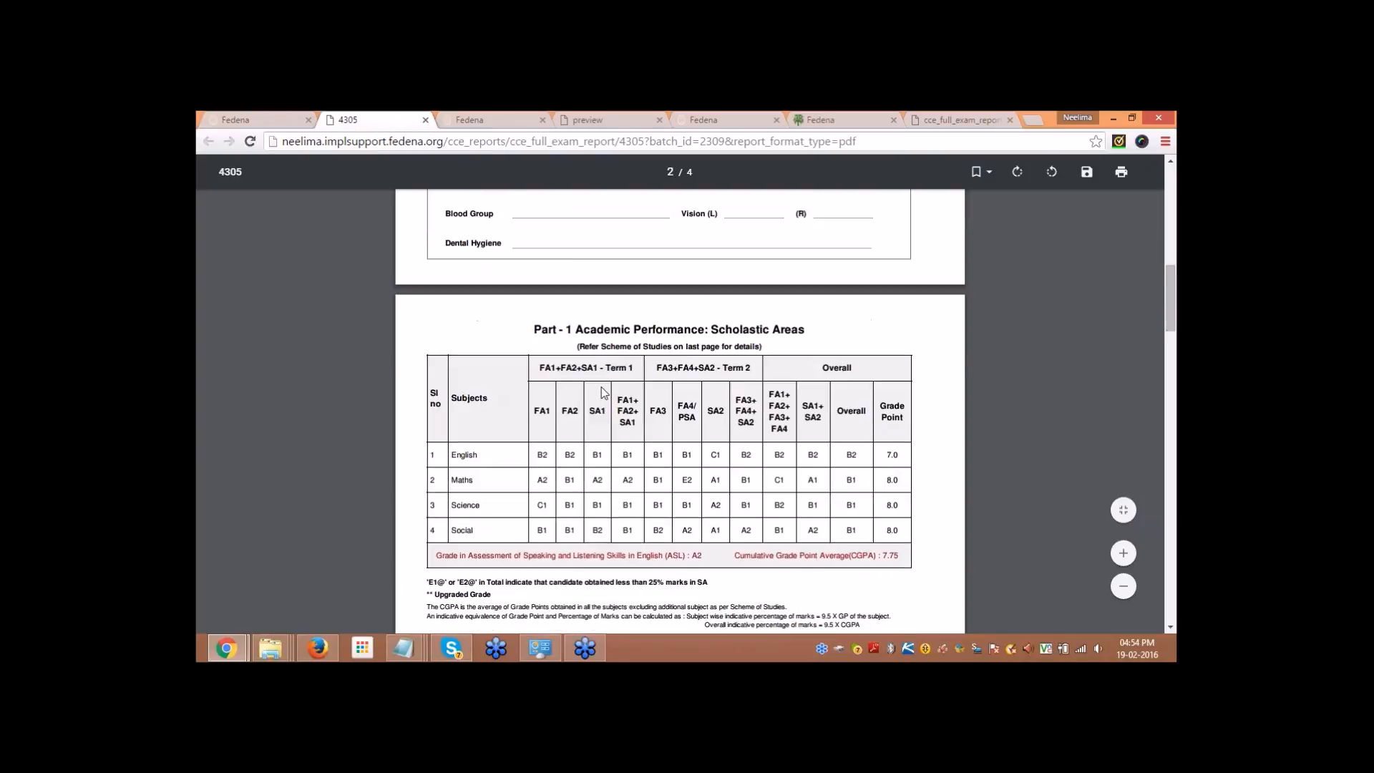
pyautogui.scroll(-10, 603, 392)
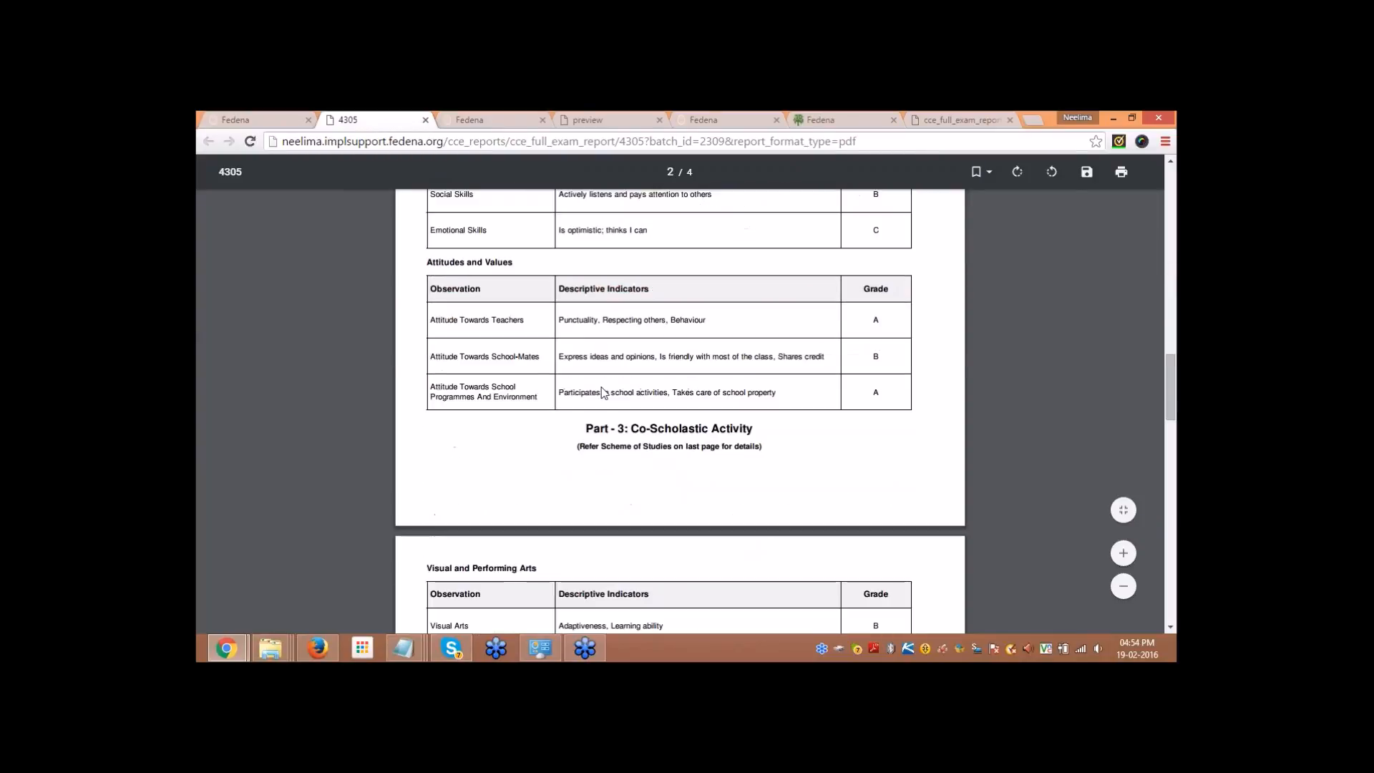
pyautogui.scroll(-9, 603, 392)
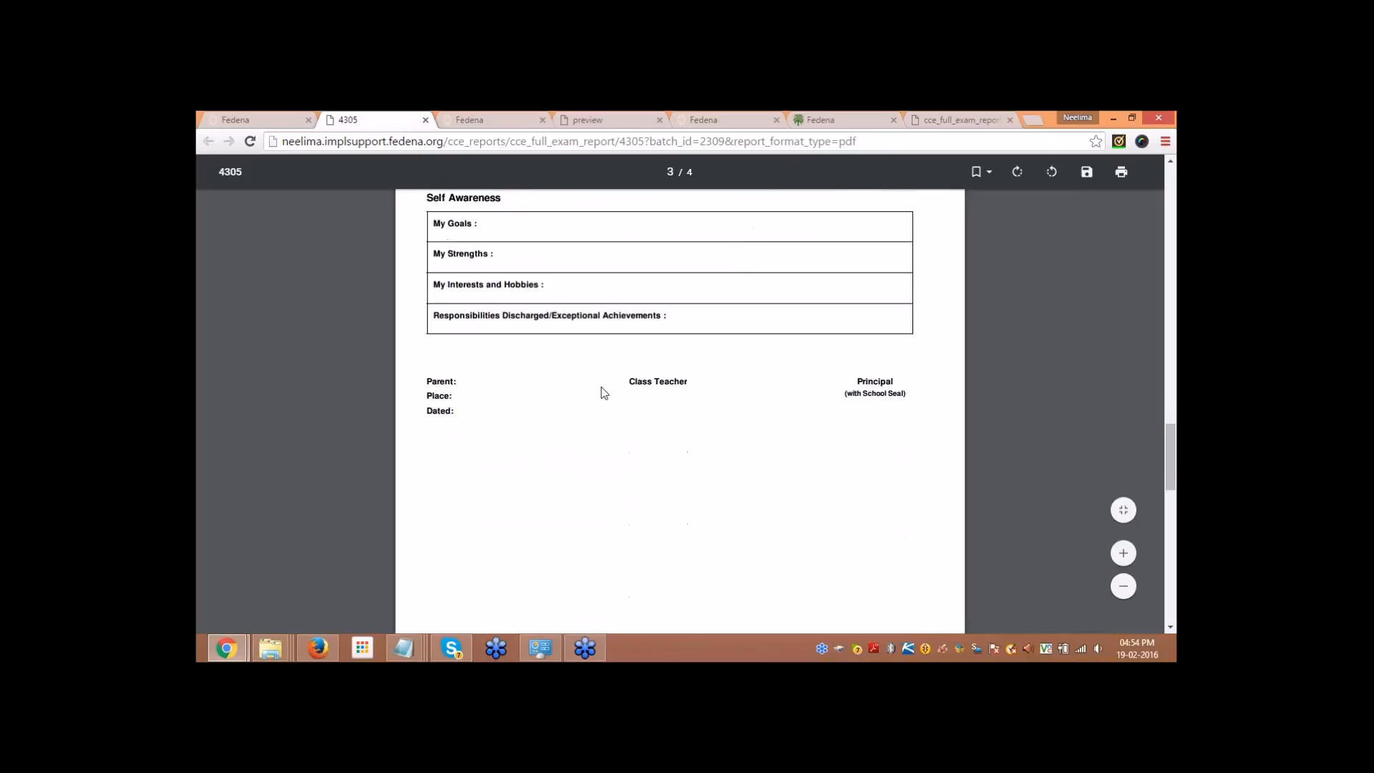
pyautogui.scroll(-6, 603, 392)
pyautogui.scroll(9, 604, 392)
pyautogui.scroll(20, 607, 390)
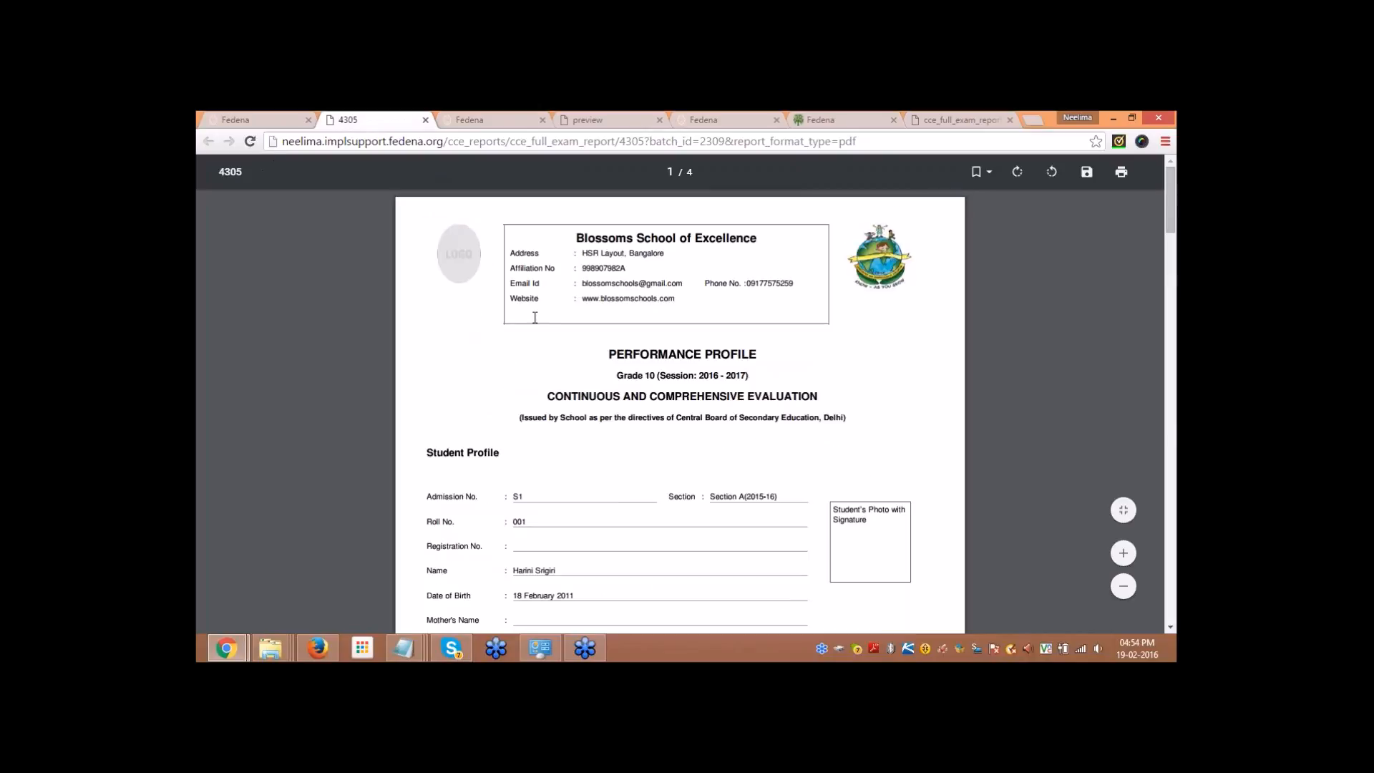
pyautogui.click(222, 120)
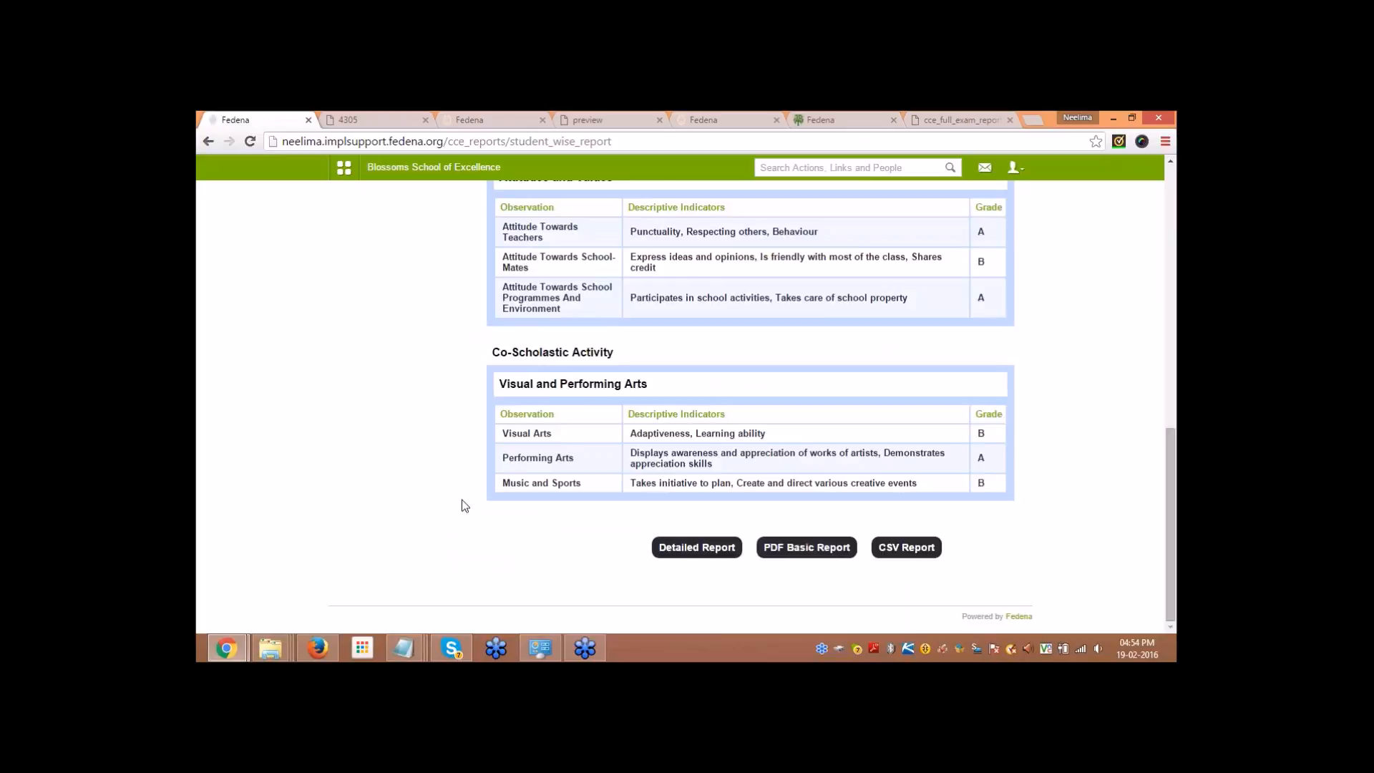
# Step: View the CCE subject-wise report for English in Grade 10, batch G10 - Section A(2015-16), for all student categories and genders
pyautogui.scroll(10, 464, 505)
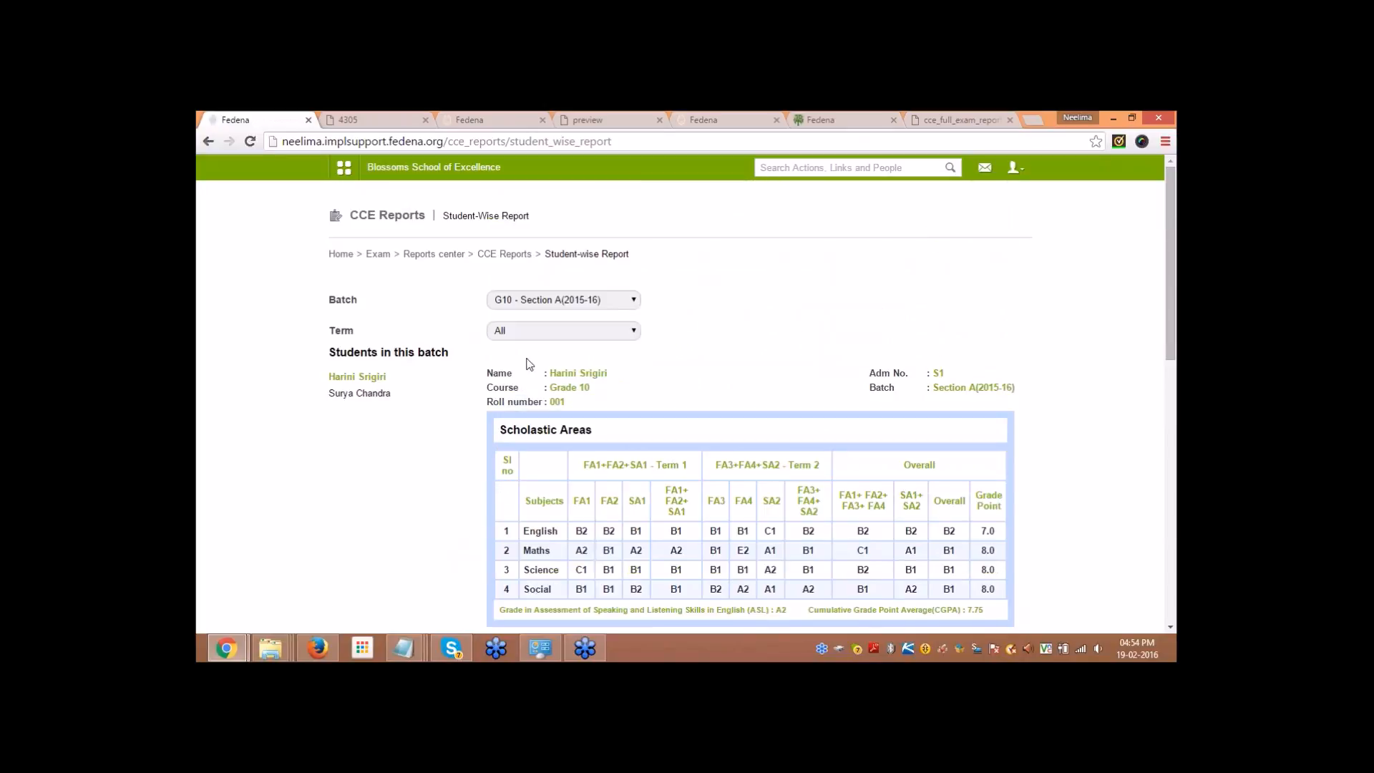
pyautogui.click(505, 254)
pyautogui.click(863, 296)
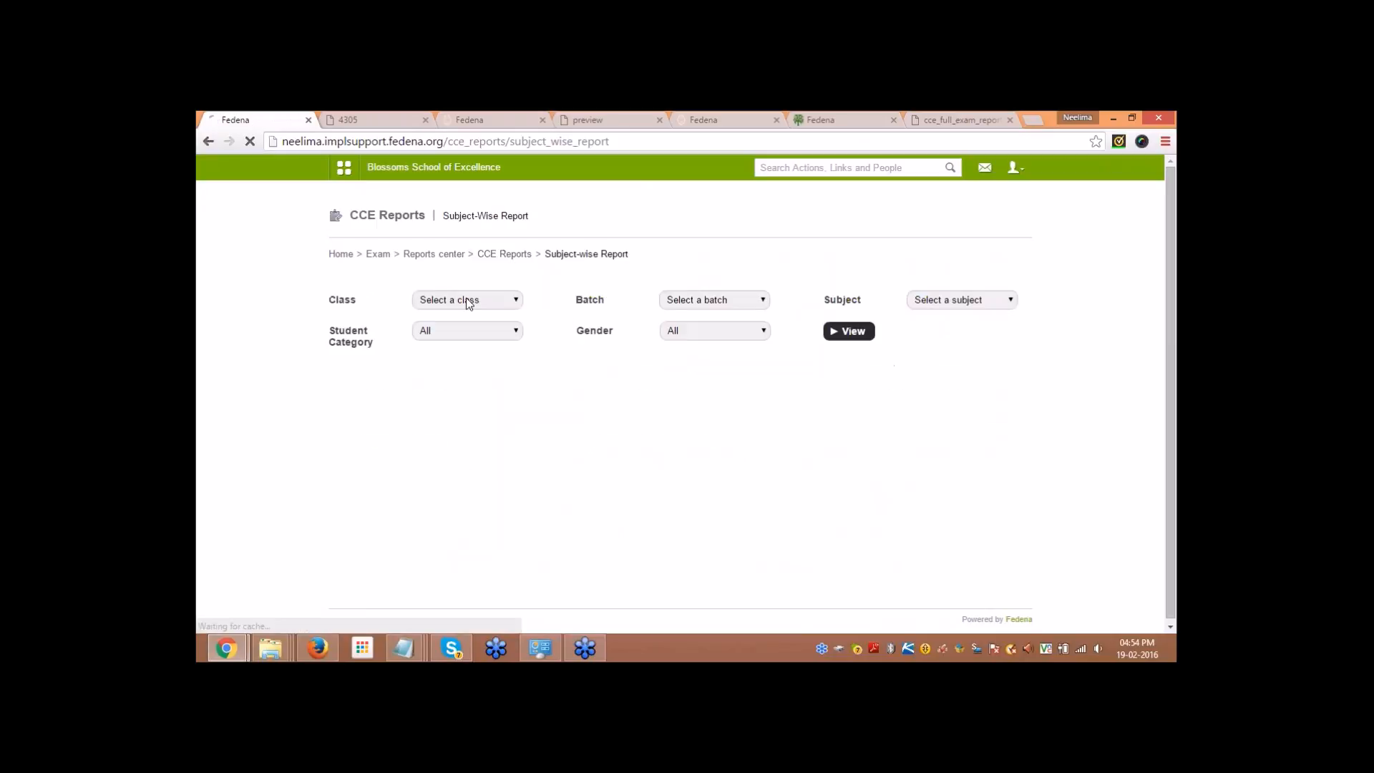
pyautogui.click(468, 301)
pyautogui.click(458, 324)
pyautogui.click(698, 301)
pyautogui.click(742, 329)
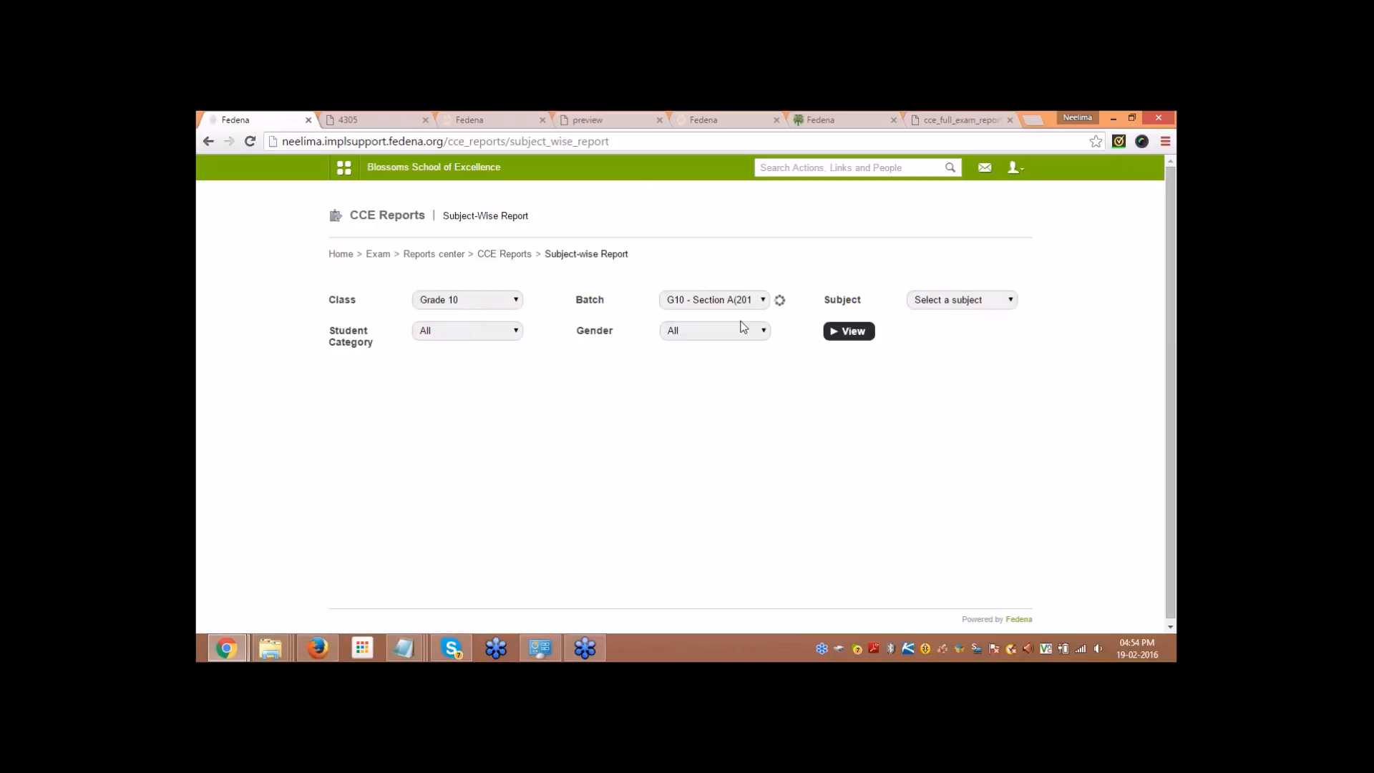
pyautogui.click(962, 300)
pyautogui.click(952, 325)
pyautogui.click(834, 333)
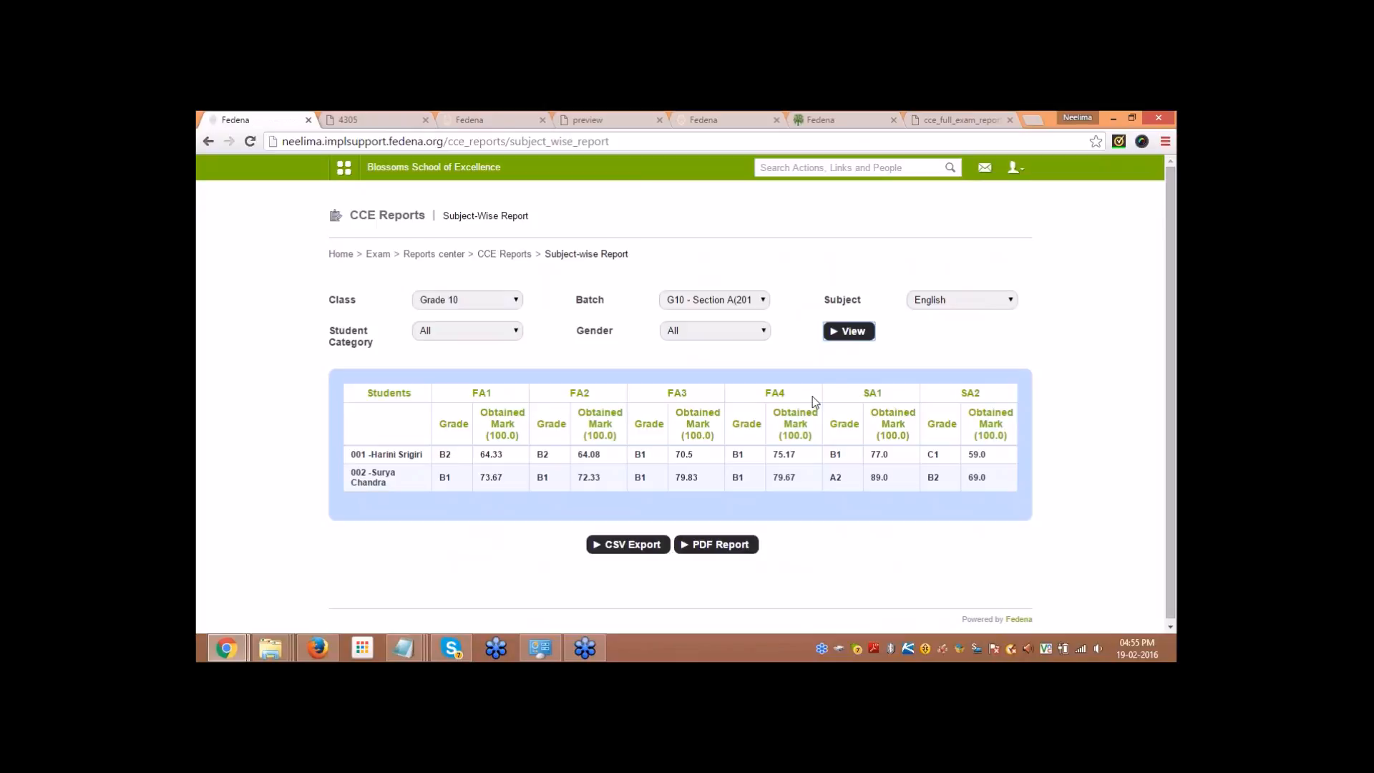
# Step: View the CCE consolidated report for Grade 10, G10 - Section A(2015-16), with the ASL assessment group SA1
pyautogui.click(445, 255)
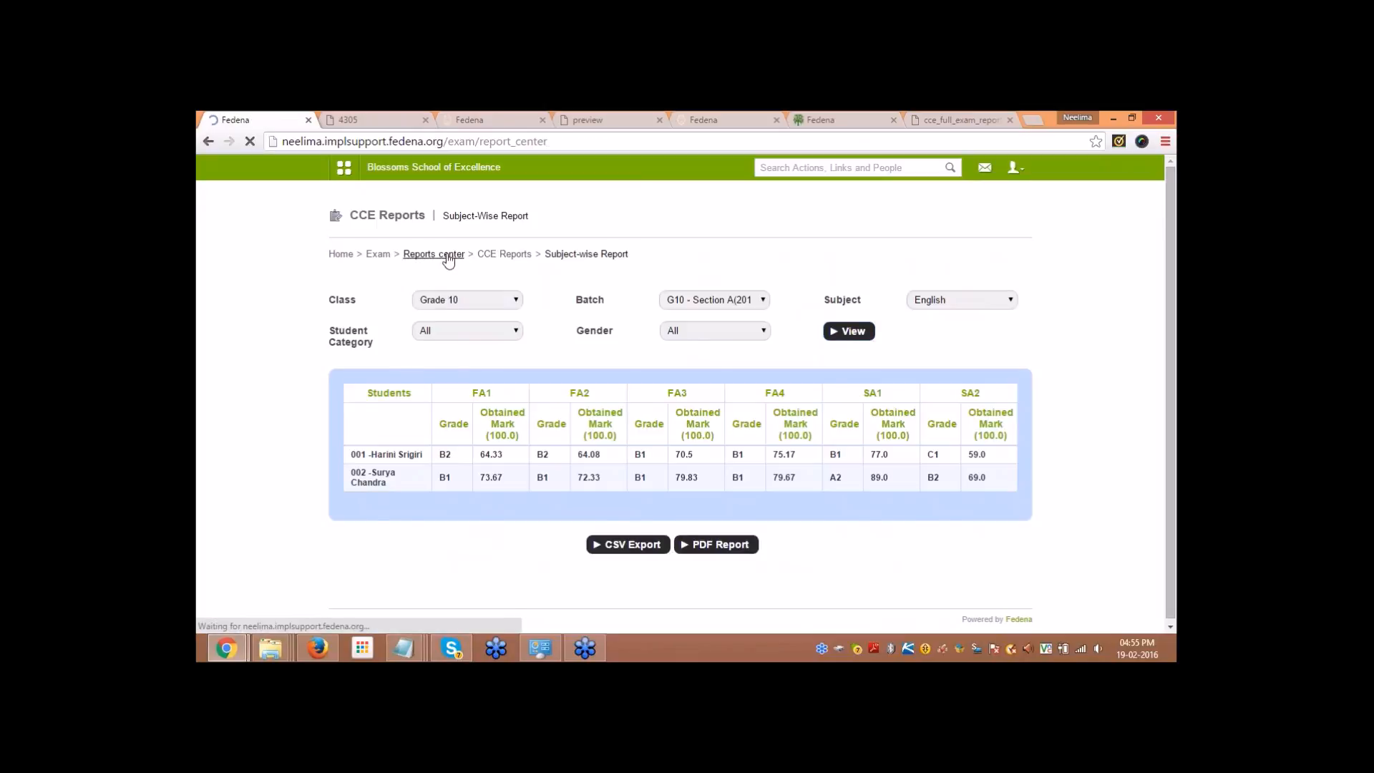
pyautogui.scroll(-1, 445, 255)
pyautogui.scroll(1, 529, 337)
pyautogui.scroll(-1, 524, 362)
pyautogui.click(413, 515)
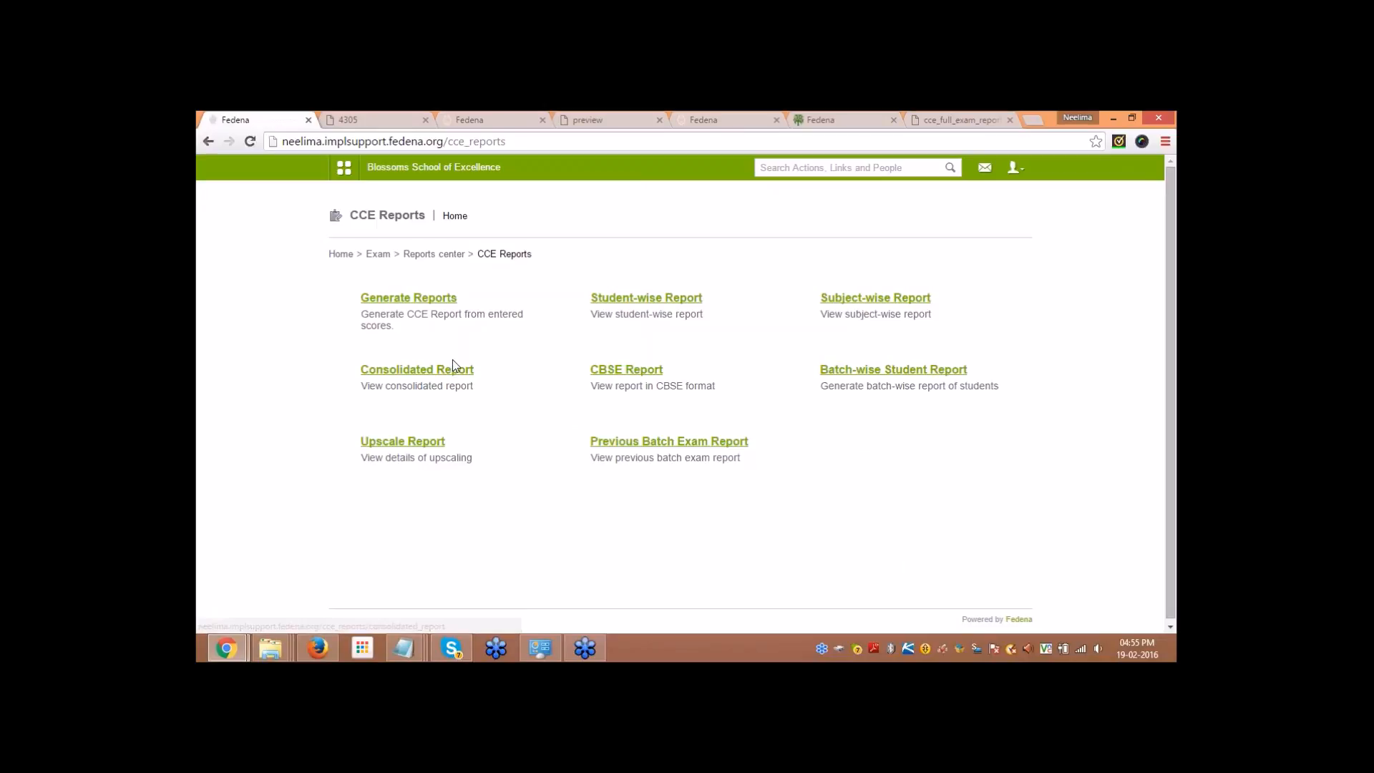
pyautogui.click(452, 362)
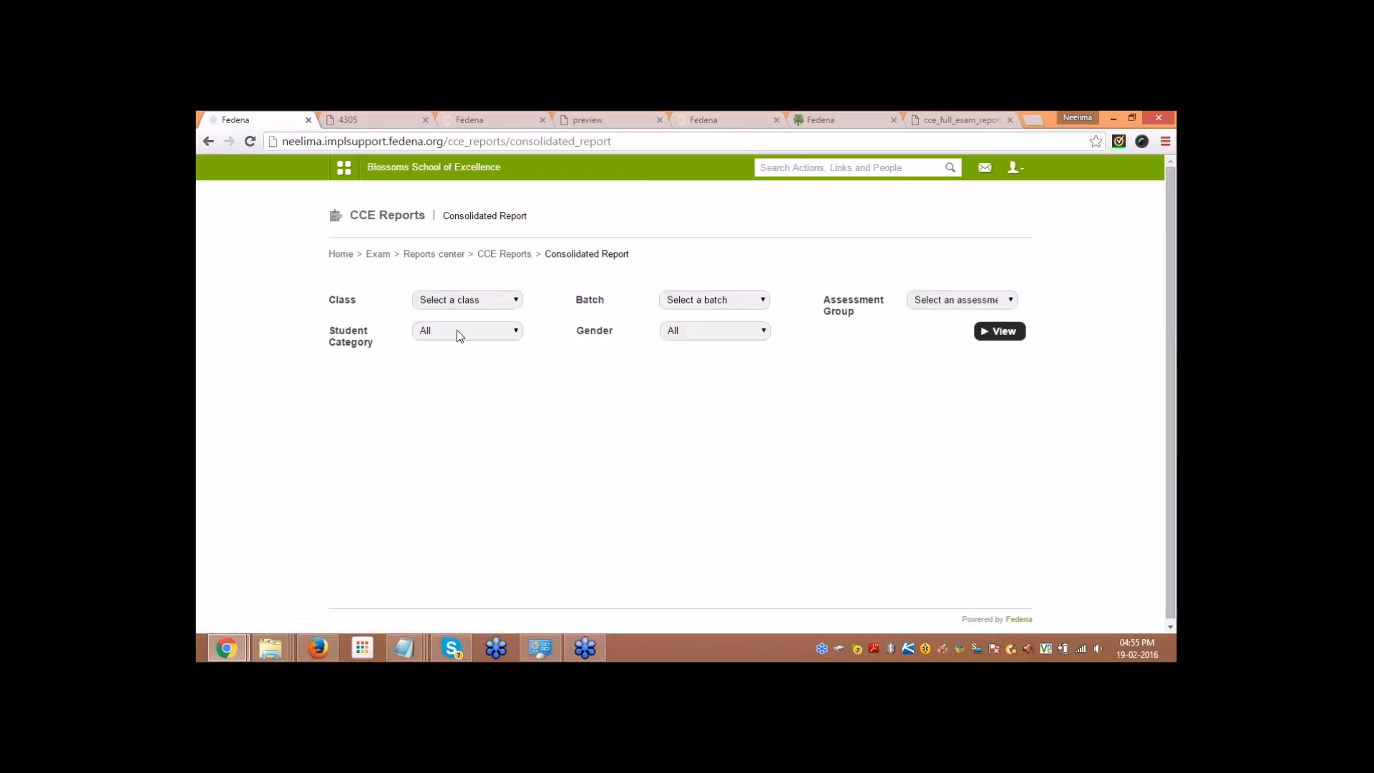
pyautogui.click(466, 306)
pyautogui.click(458, 327)
pyautogui.click(705, 301)
pyautogui.click(697, 326)
pyautogui.click(948, 304)
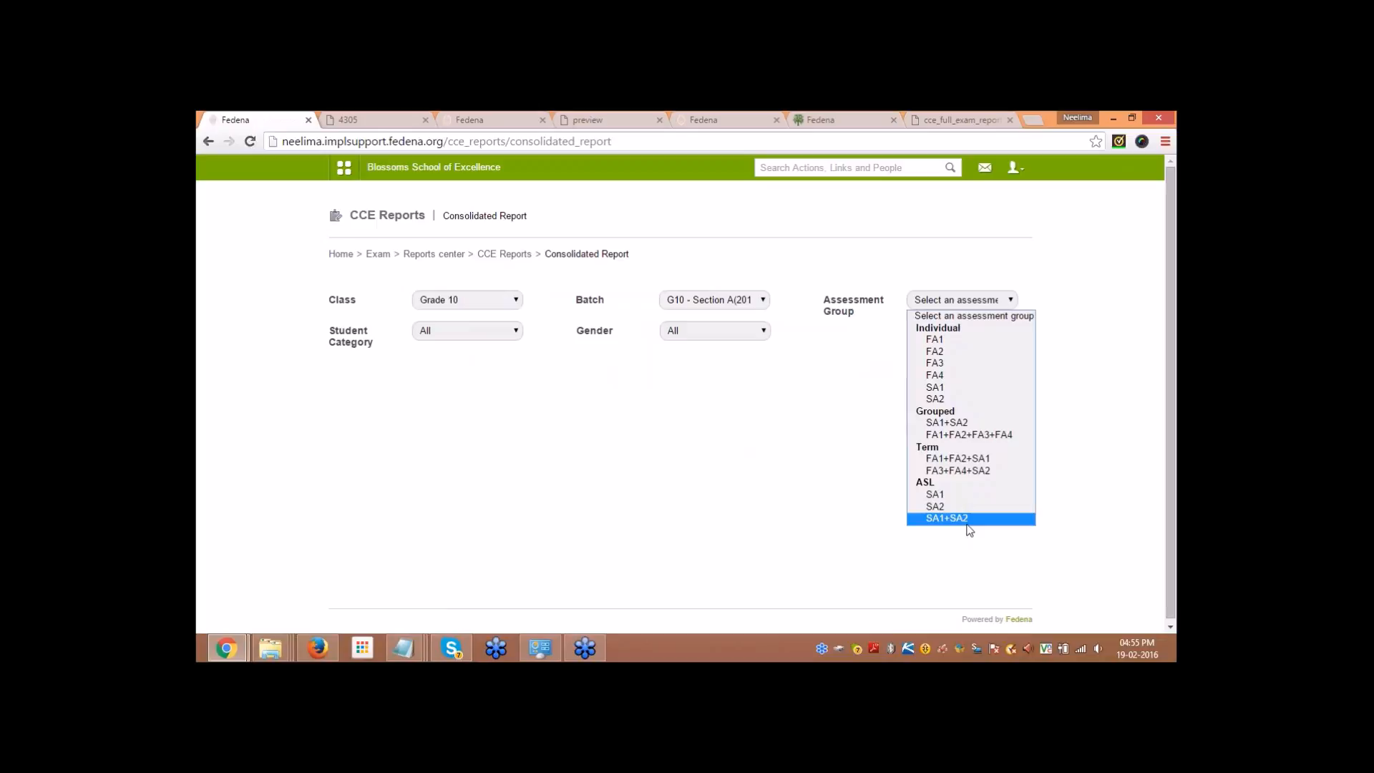
pyautogui.click(969, 495)
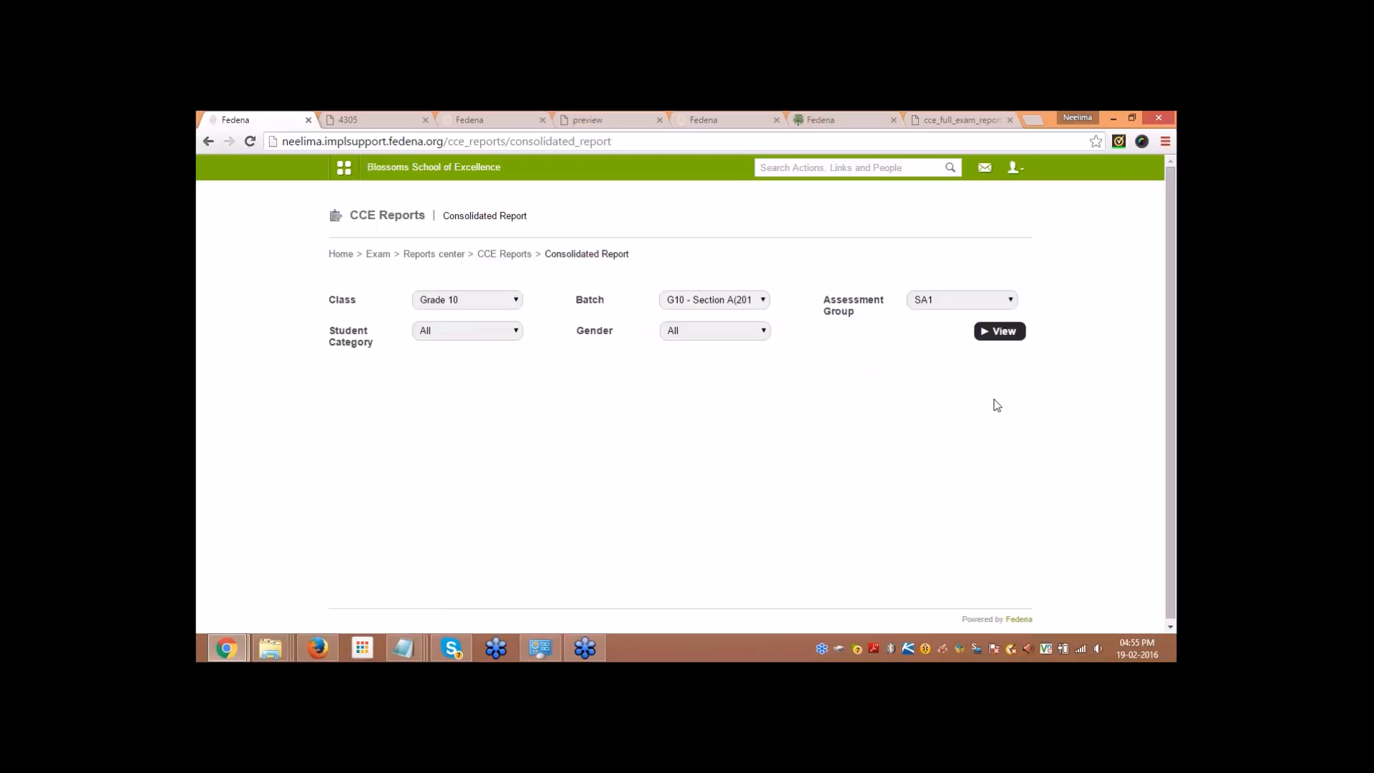
pyautogui.click(1007, 337)
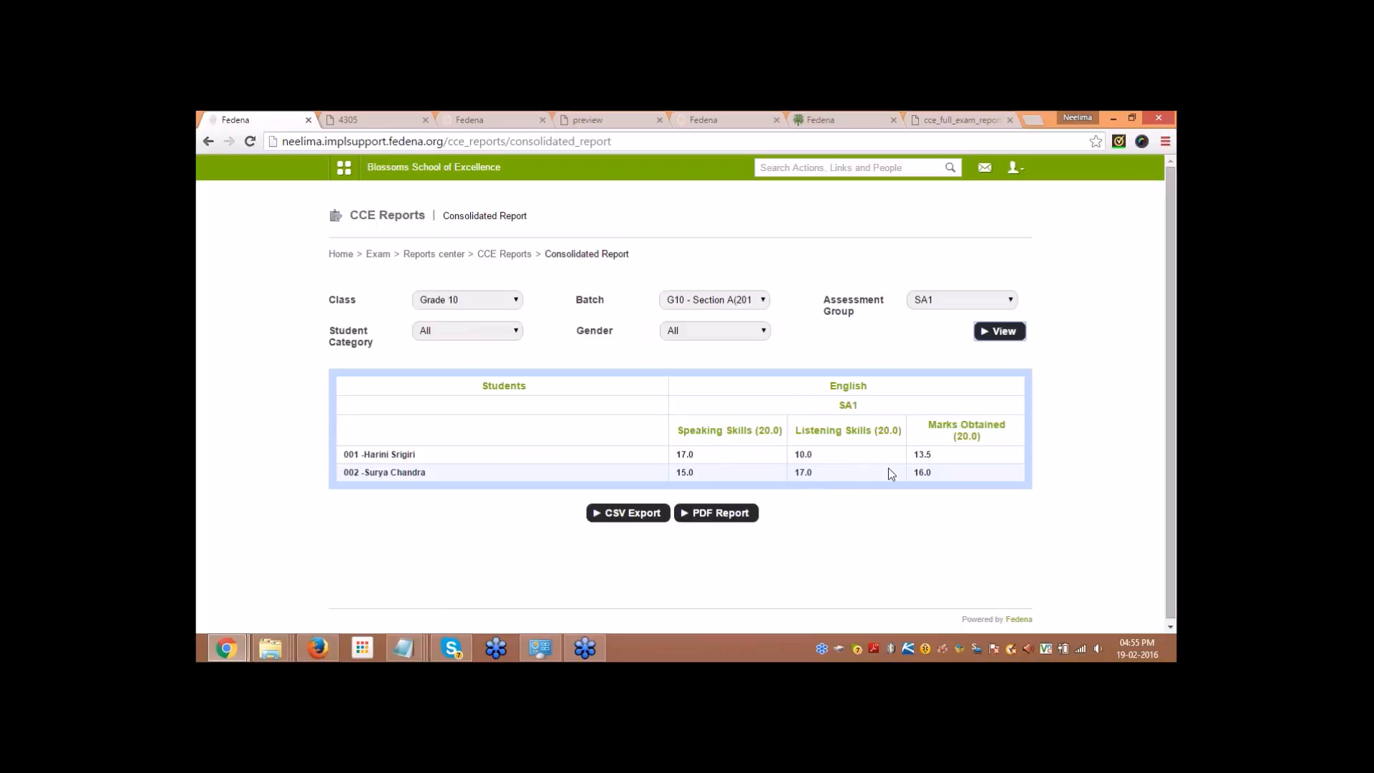
# Step: View the consolidated report for the combined ASL assessment group SA1+SA2
pyautogui.click(961, 307)
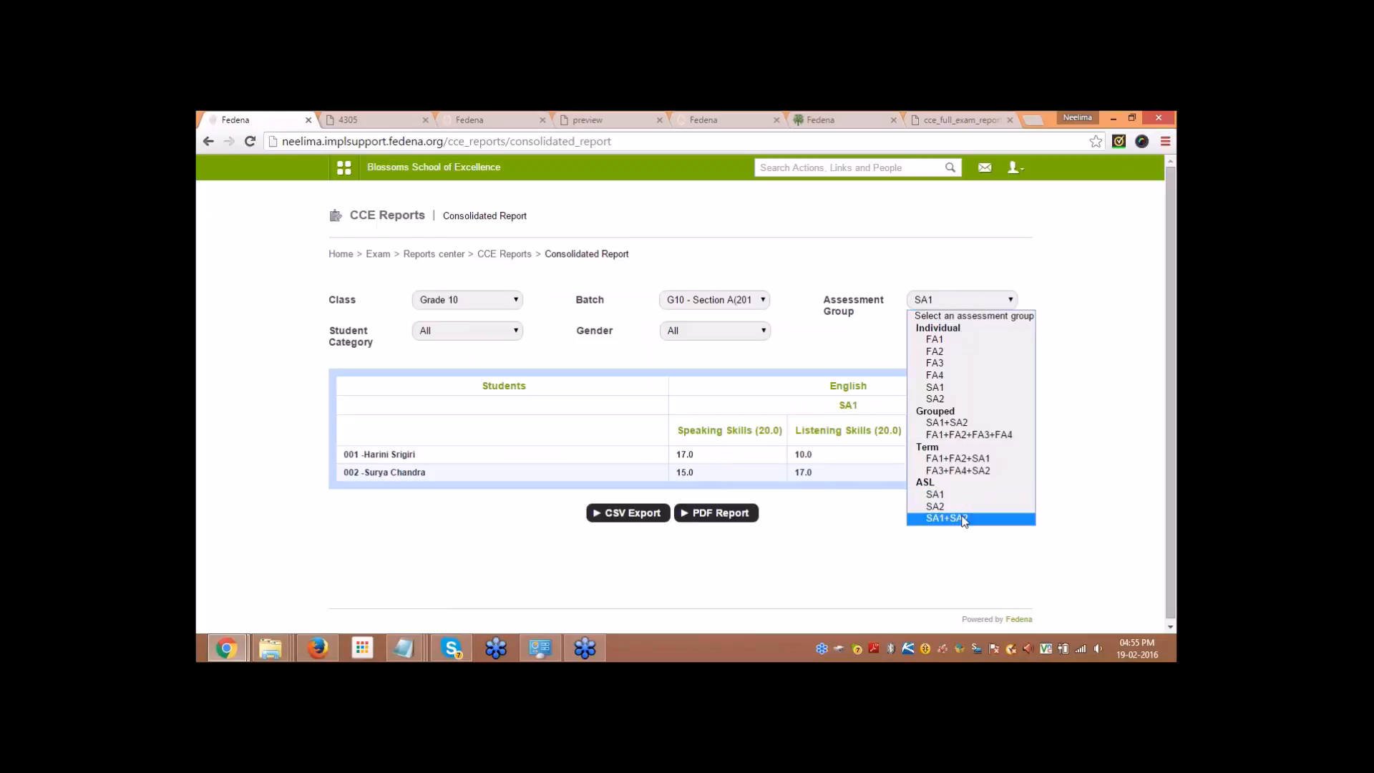
pyautogui.click(963, 508)
pyautogui.click(982, 302)
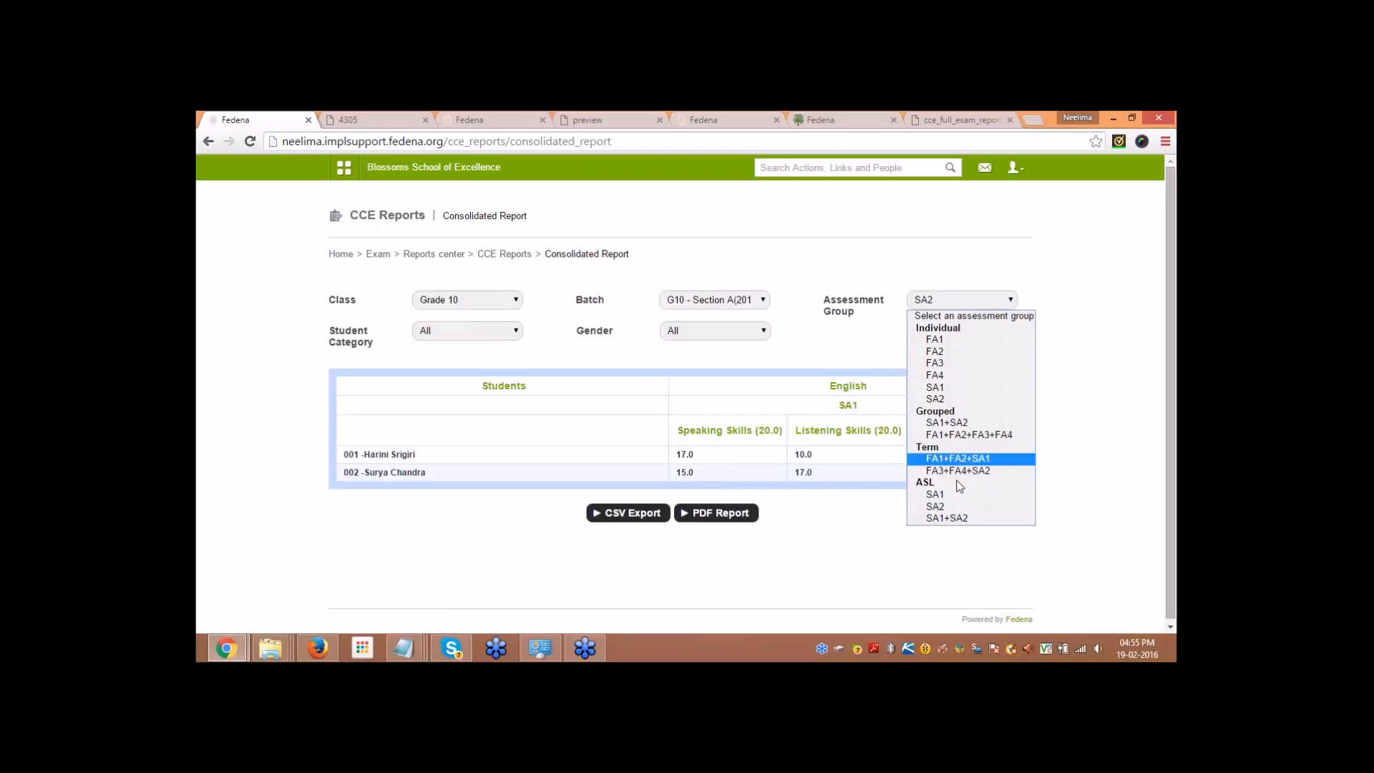
pyautogui.click(957, 519)
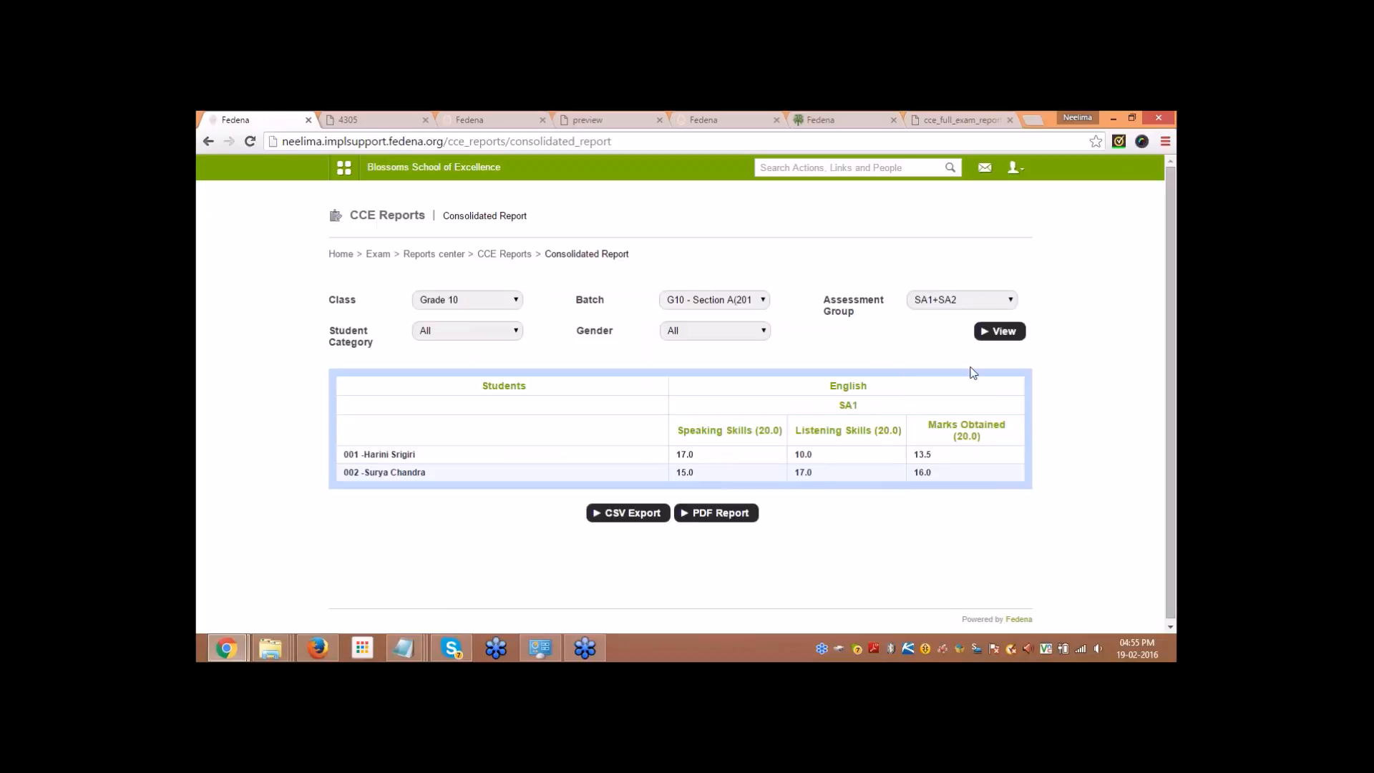
pyautogui.click(998, 332)
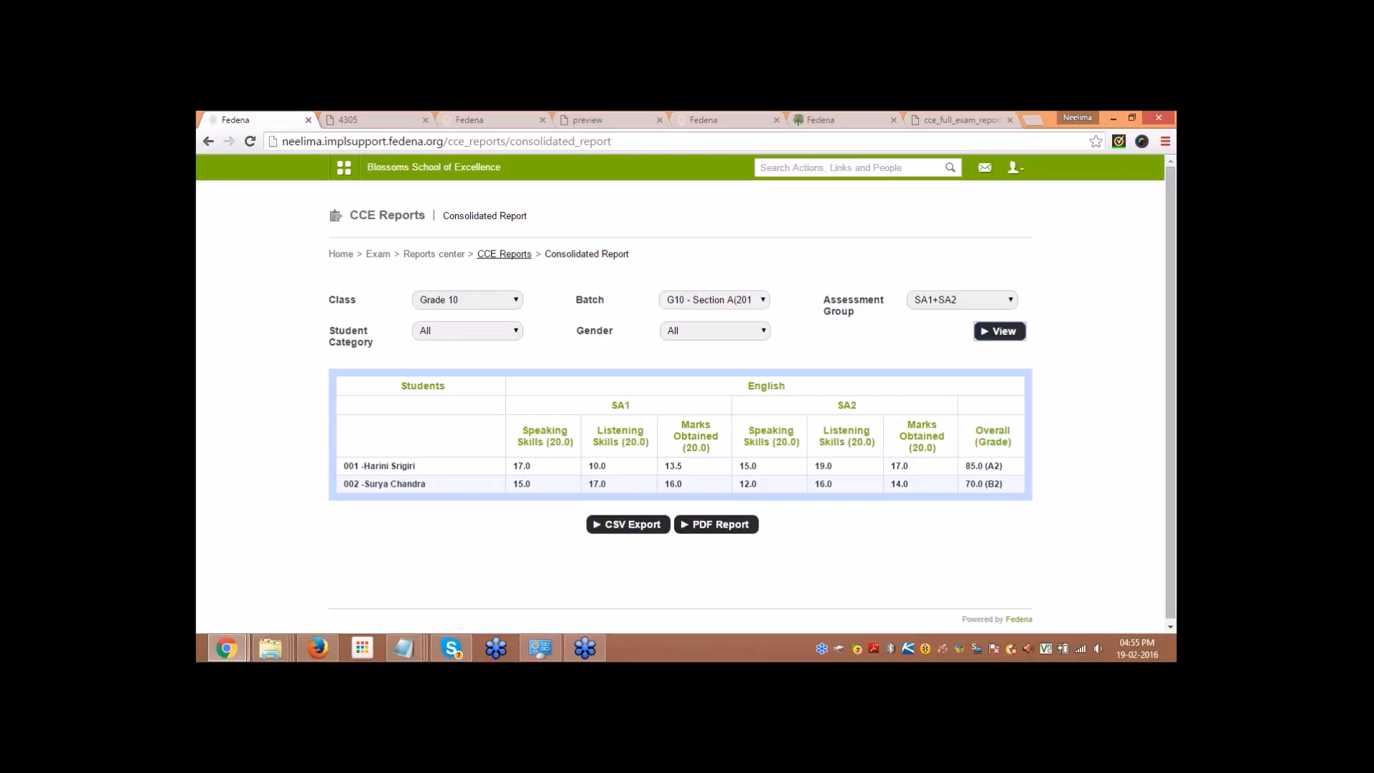
# Step: Reopen the consolidated report, examine its available assessment groups, and return to the CCE reports without choosing one
pyautogui.click(491, 257)
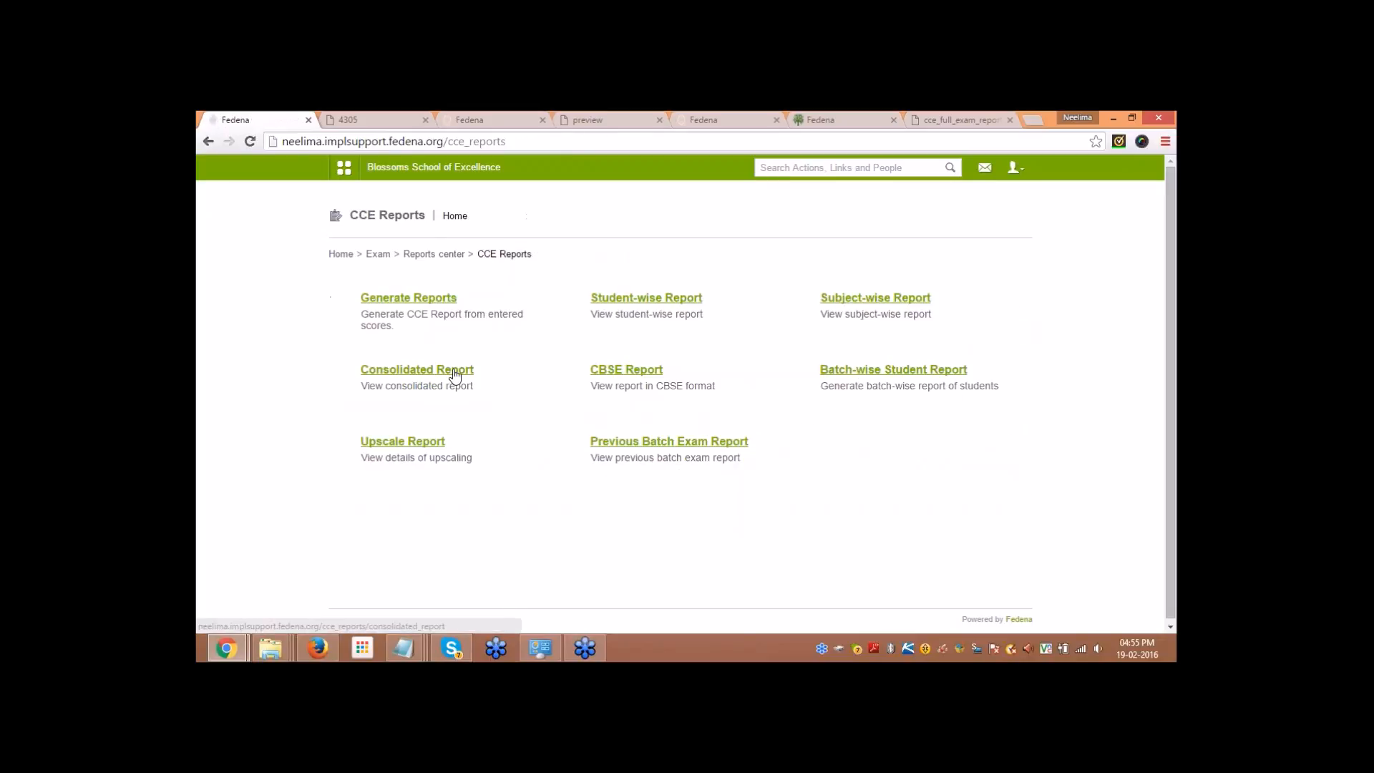
pyautogui.click(453, 368)
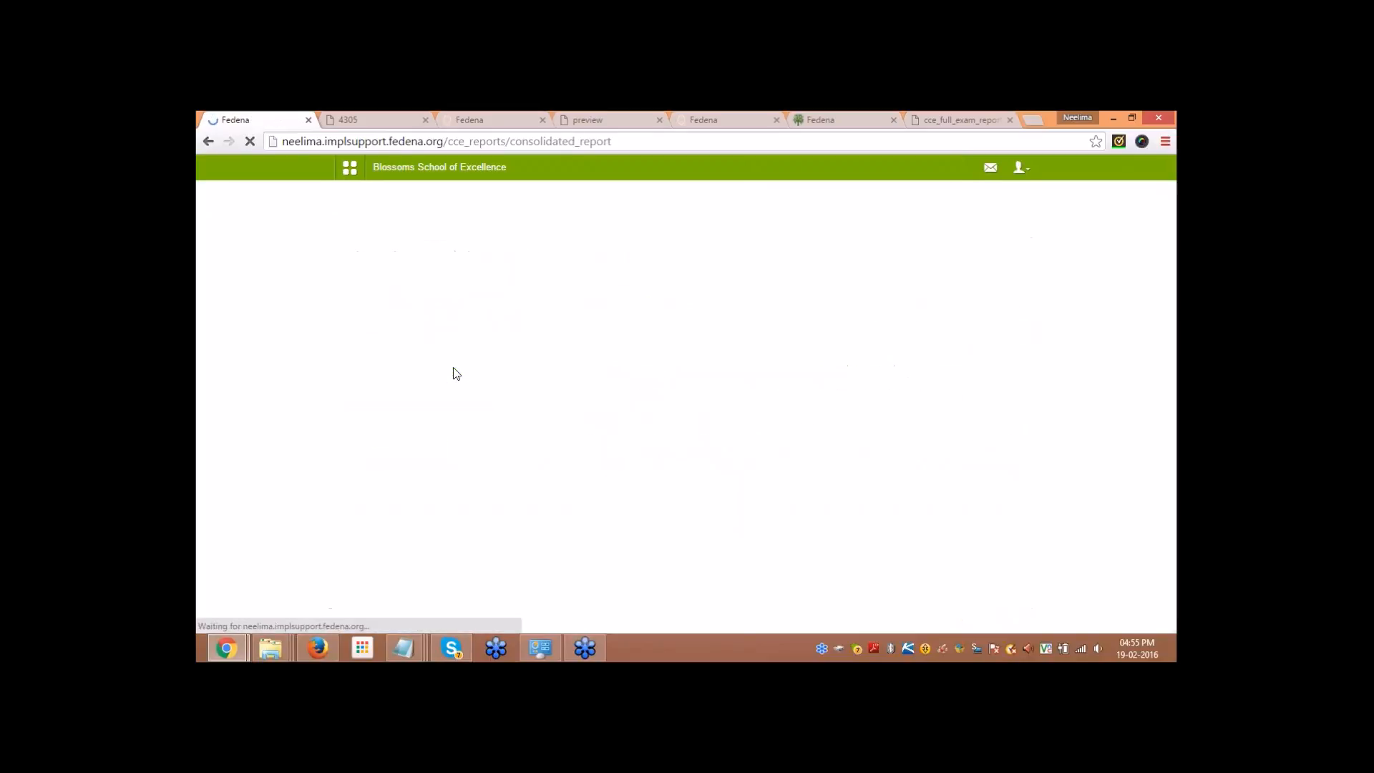
pyautogui.click(939, 300)
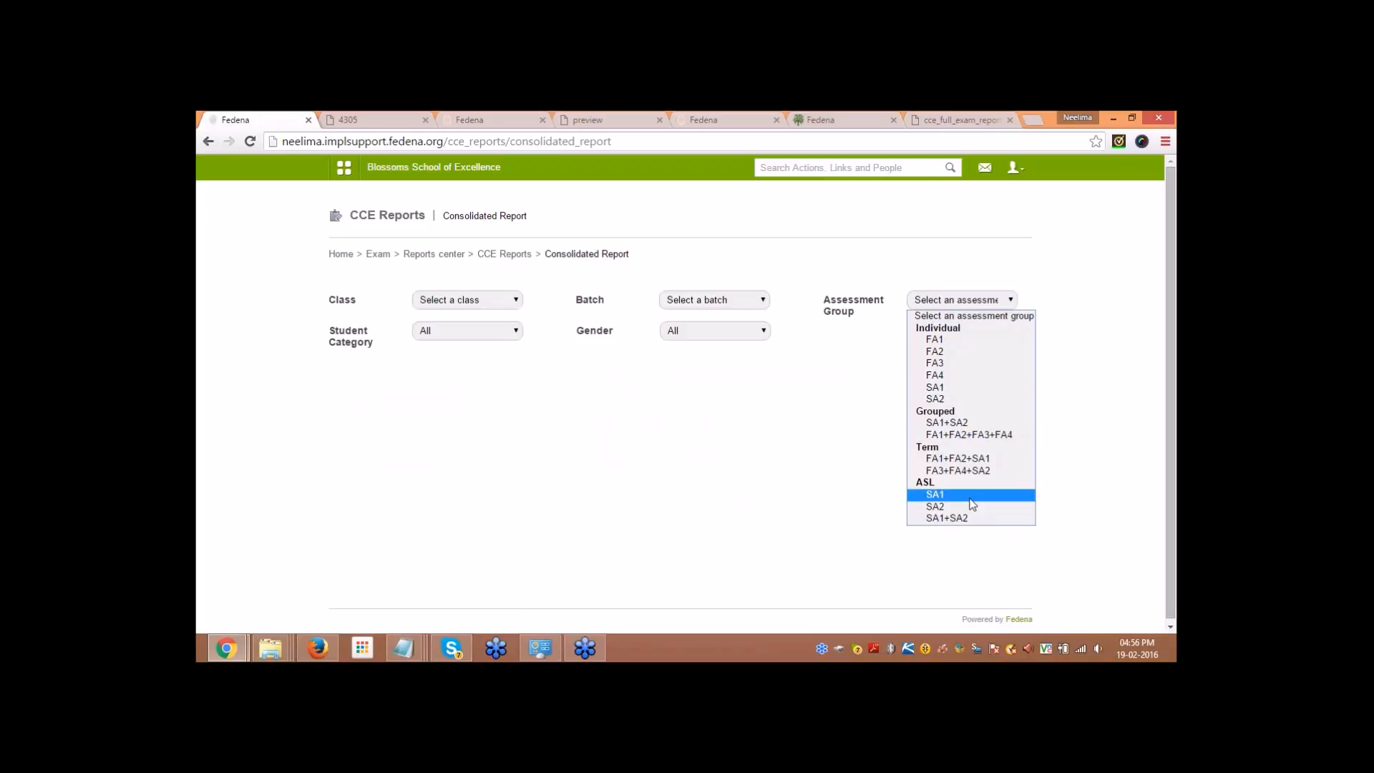
pyautogui.click(503, 254)
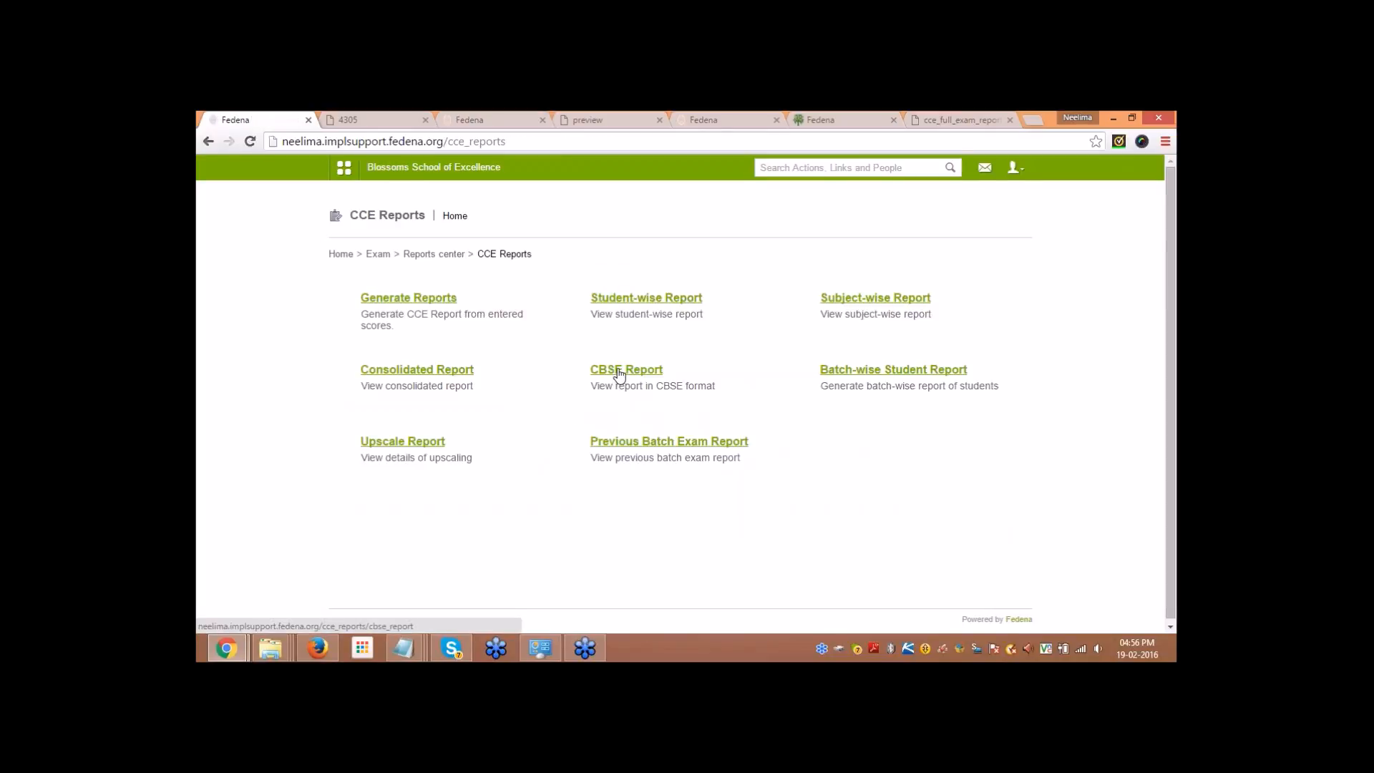
# Step: View the CBSE scholastic report for Grade 10, G10 - Section A(2015-16), with exam group Term 1 and subject English
pyautogui.click(620, 372)
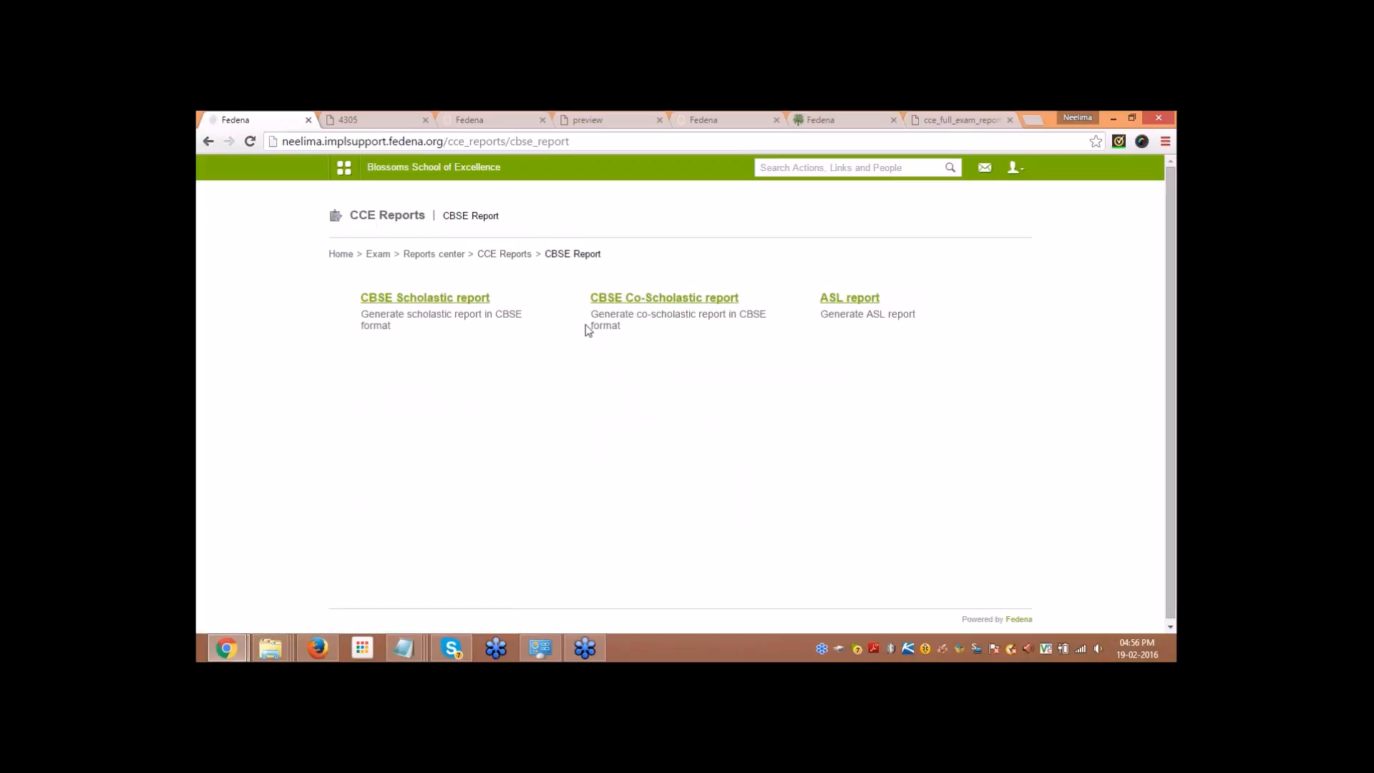
pyautogui.click(415, 301)
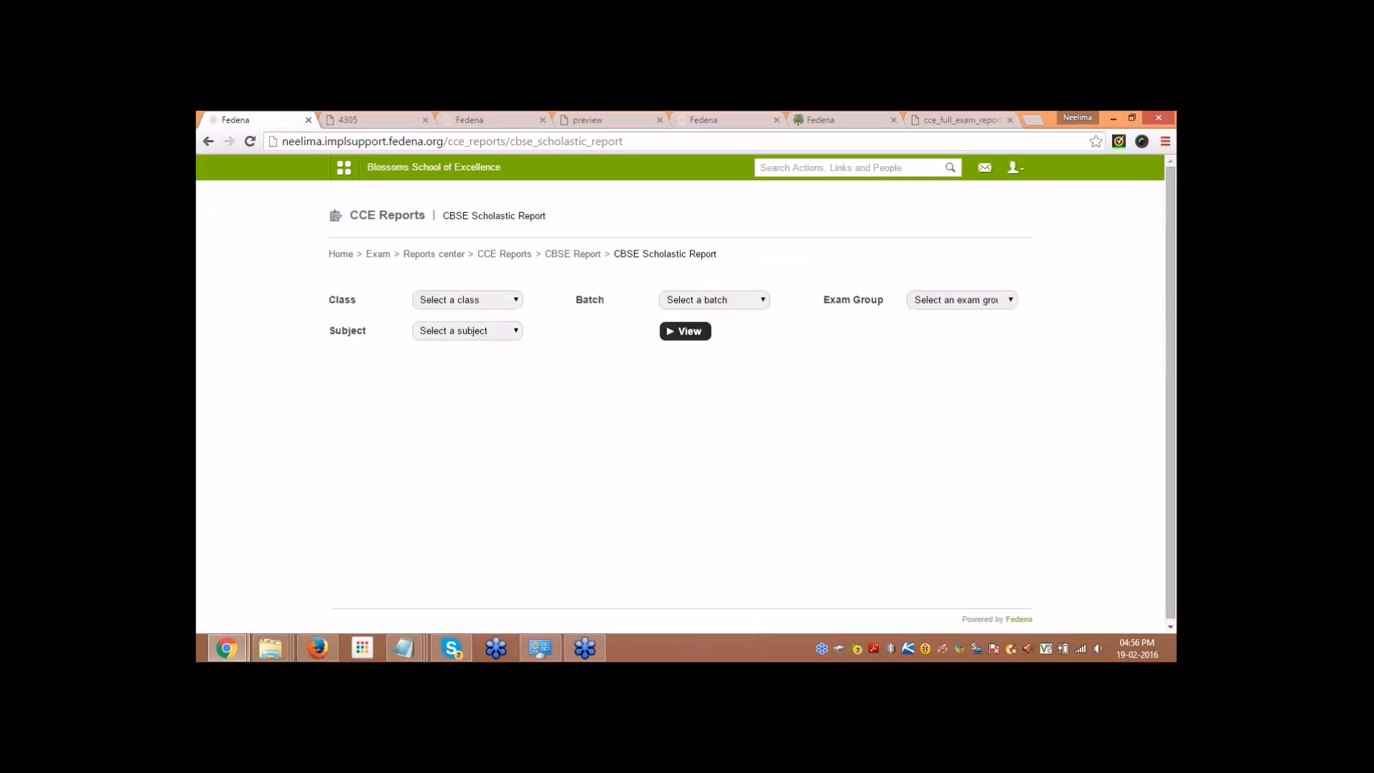
pyautogui.click(466, 300)
pyautogui.click(461, 328)
pyautogui.click(714, 300)
pyautogui.click(711, 330)
pyautogui.click(930, 302)
pyautogui.click(933, 331)
pyautogui.click(669, 331)
pyautogui.click(486, 384)
pyautogui.click(469, 408)
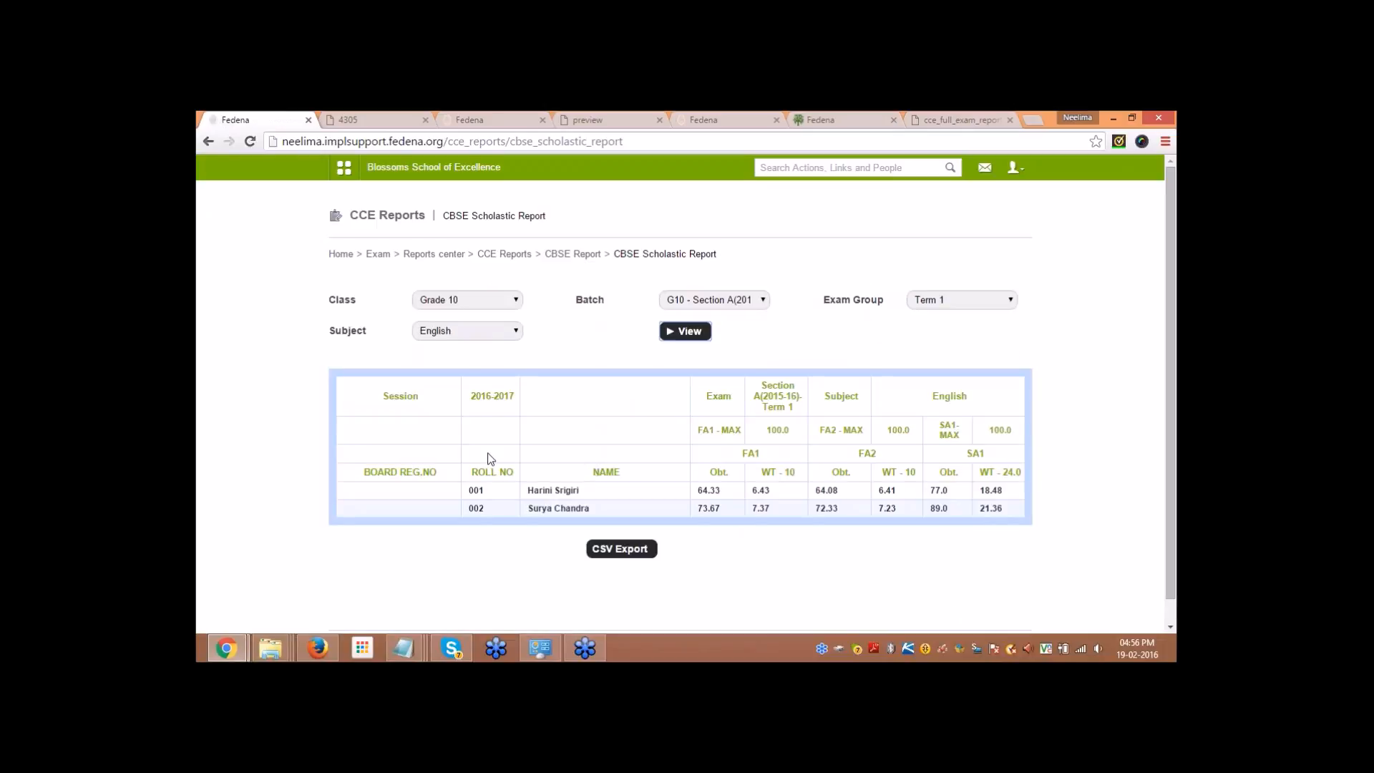
pyautogui.scroll(-1, 543, 465)
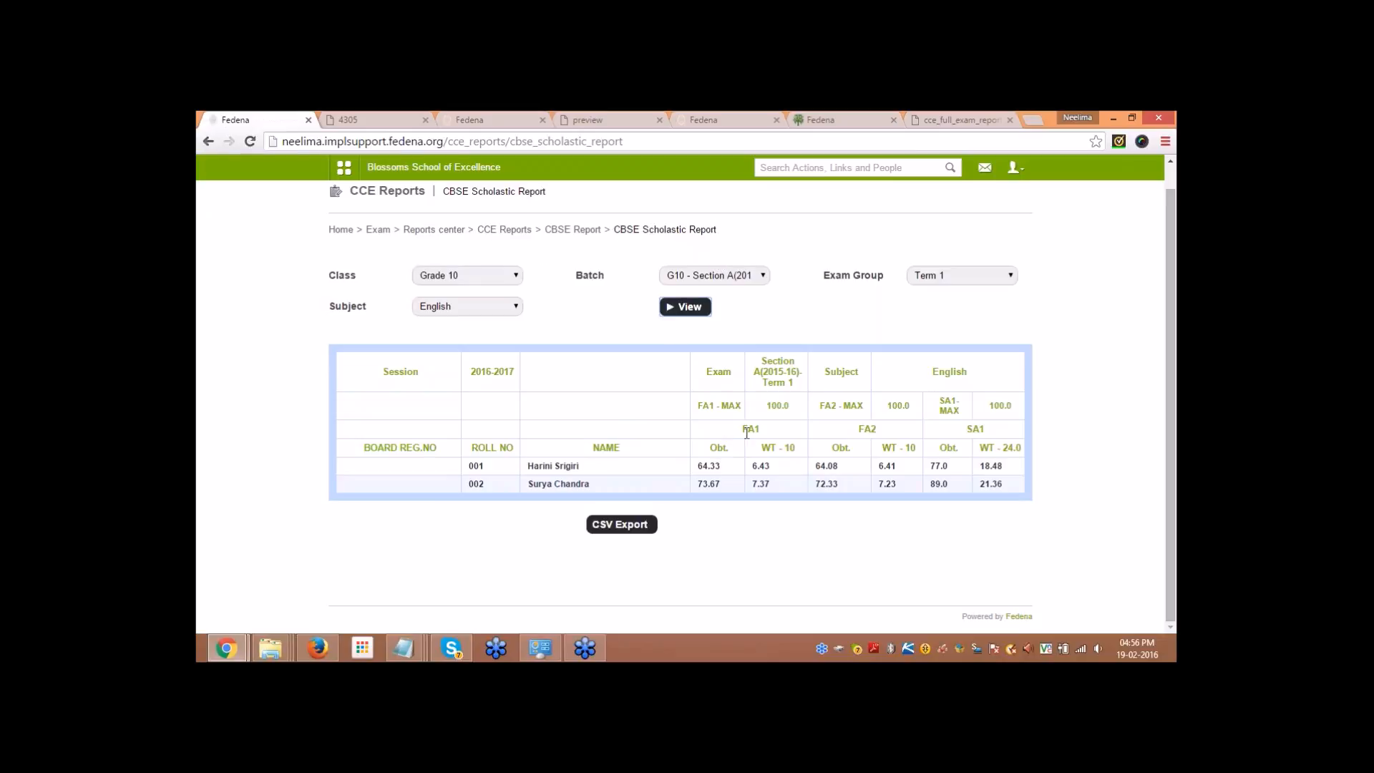
# Step: View the CBSE co-scholastic report for Grade 10, G10 - Section A(2015-16), with the Life Skills observation group
pyautogui.click(573, 228)
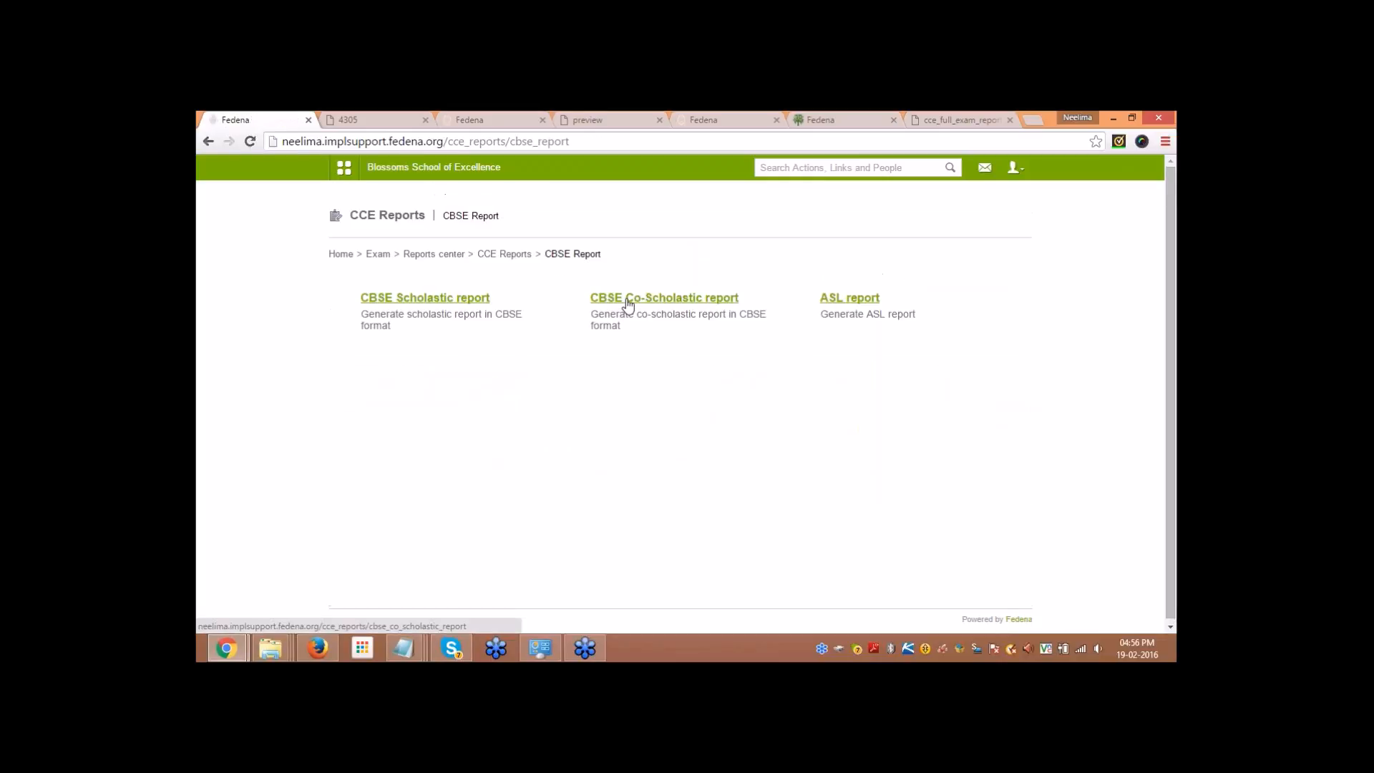
pyautogui.click(627, 303)
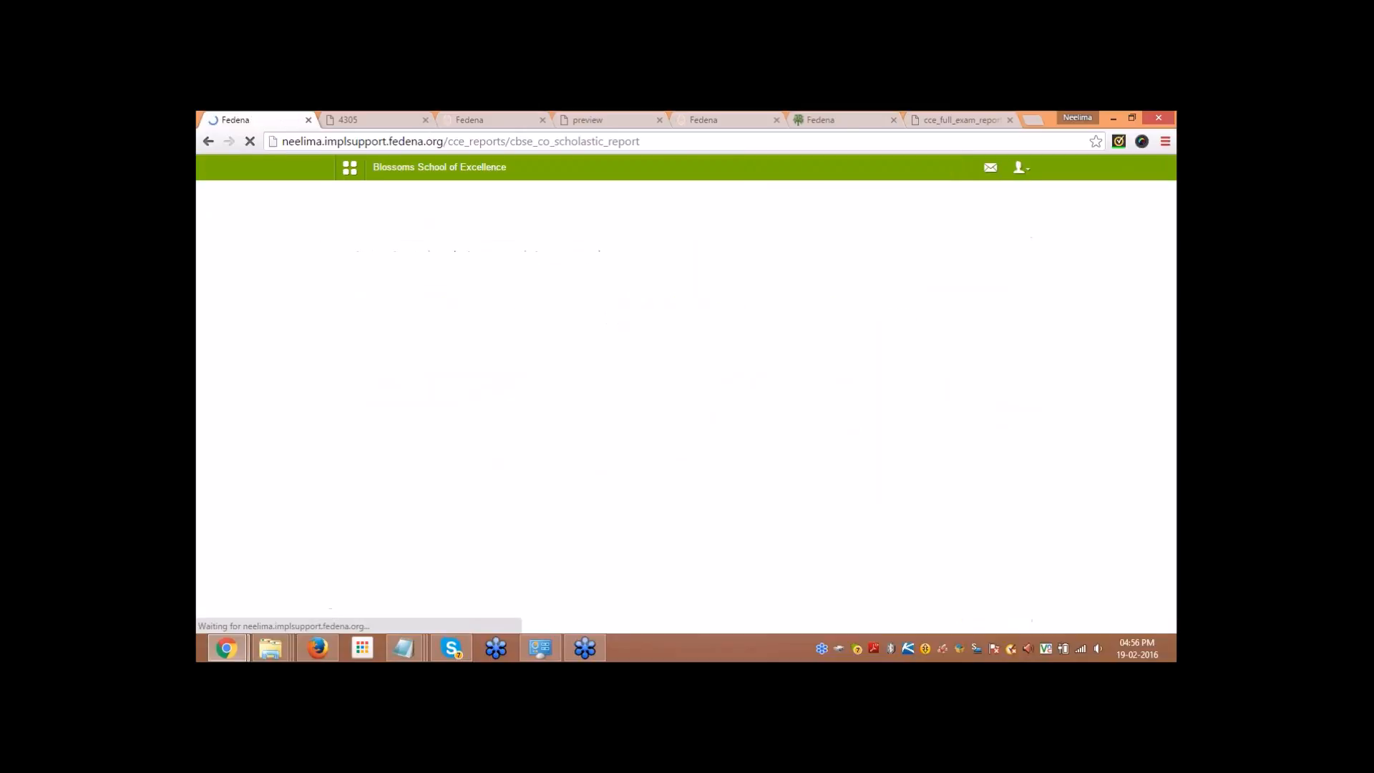
pyautogui.click(510, 305)
pyautogui.click(501, 323)
pyautogui.click(694, 300)
pyautogui.click(709, 328)
pyautogui.click(946, 304)
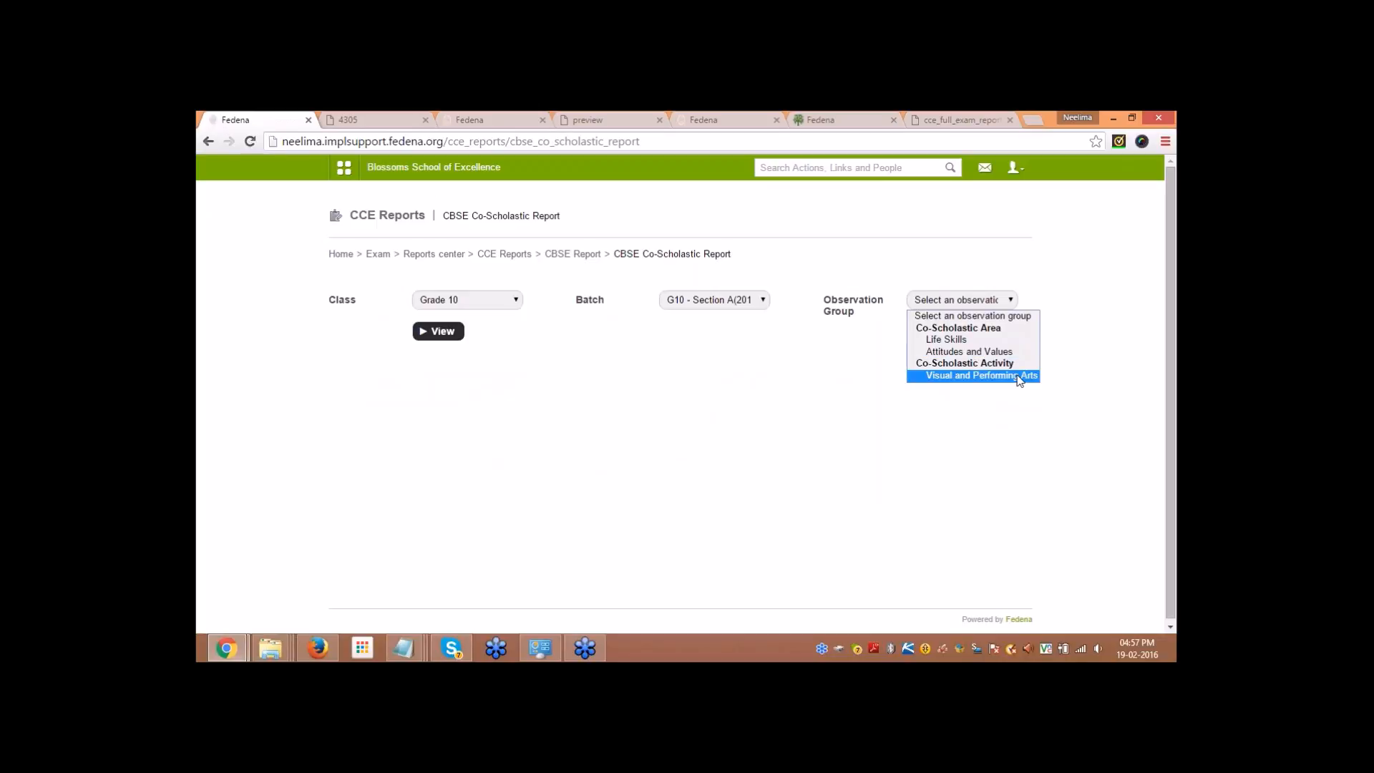
pyautogui.click(969, 339)
pyautogui.click(440, 332)
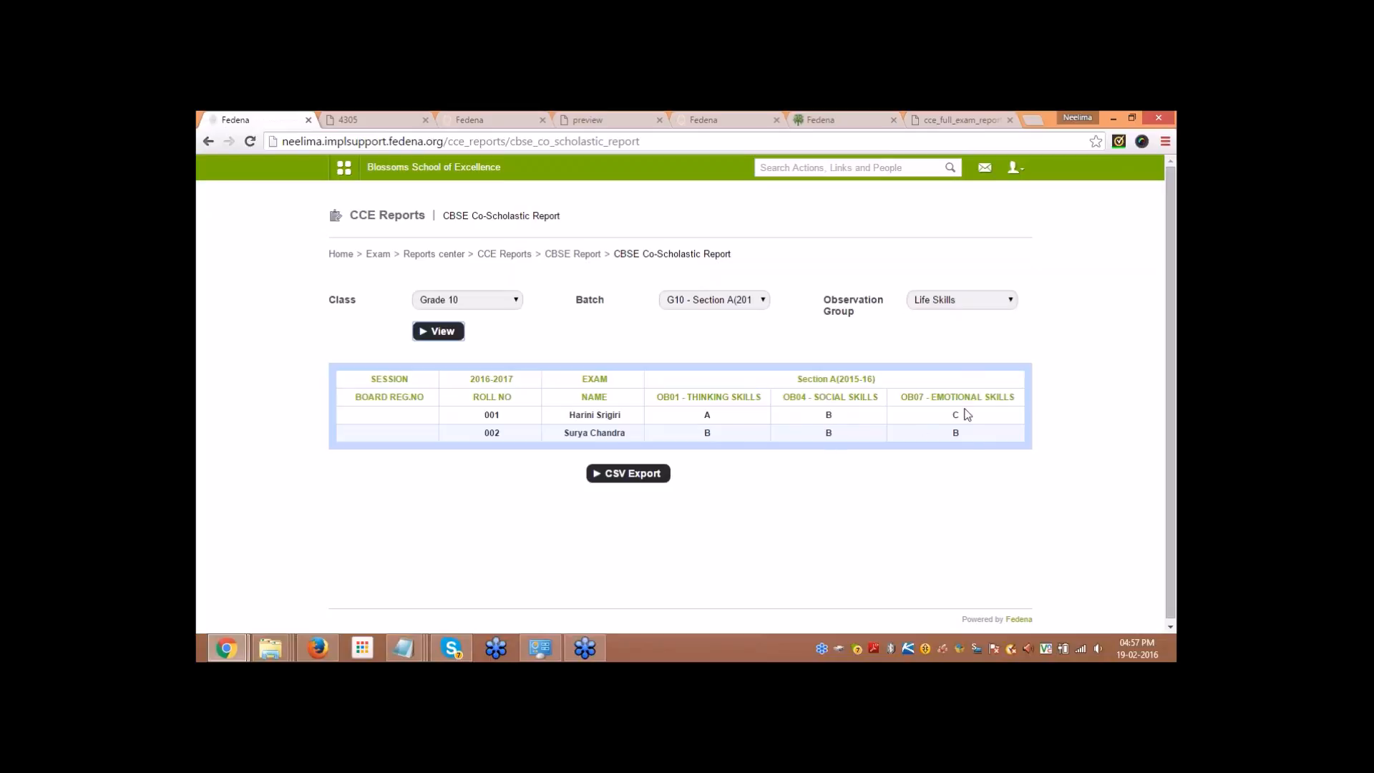
# Step: Examine the observation codes in the Life Skills report's column headings, and return to the CBSE report types
pyautogui.moveTo(656, 396); pyautogui.dragTo(681, 395)
pyautogui.click(761, 409)
pyautogui.moveTo(782, 398); pyautogui.dragTo(807, 400)
pyautogui.moveTo(900, 400); pyautogui.dragTo(925, 402)
pyautogui.click(917, 418)
pyautogui.click(572, 254)
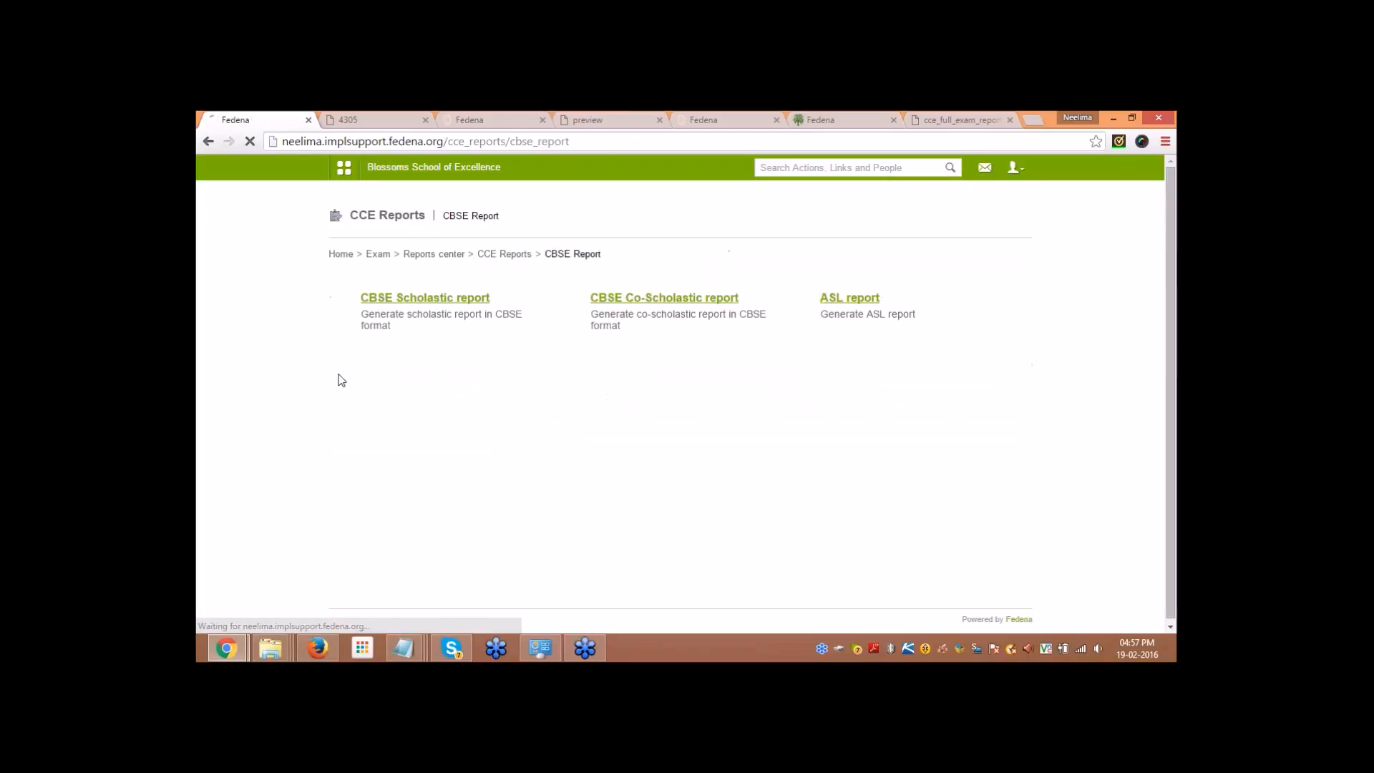
# Step: View the ASL report for Grade 10, G10 - Section A(2015-16), with the ASL1 group
pyautogui.click(844, 299)
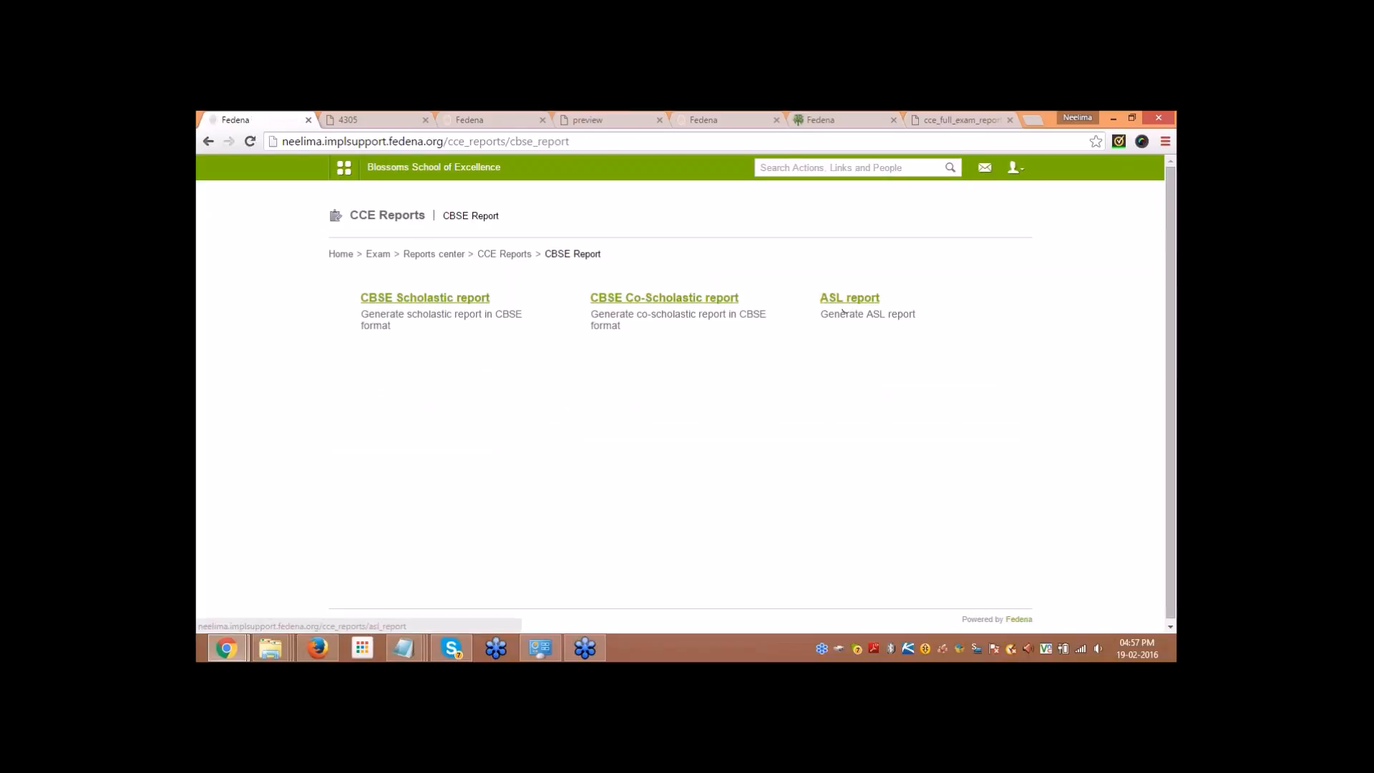
pyautogui.click(515, 300)
pyautogui.click(508, 302)
pyautogui.click(506, 304)
pyautogui.click(498, 328)
pyautogui.click(715, 301)
pyautogui.click(710, 327)
pyautogui.click(947, 299)
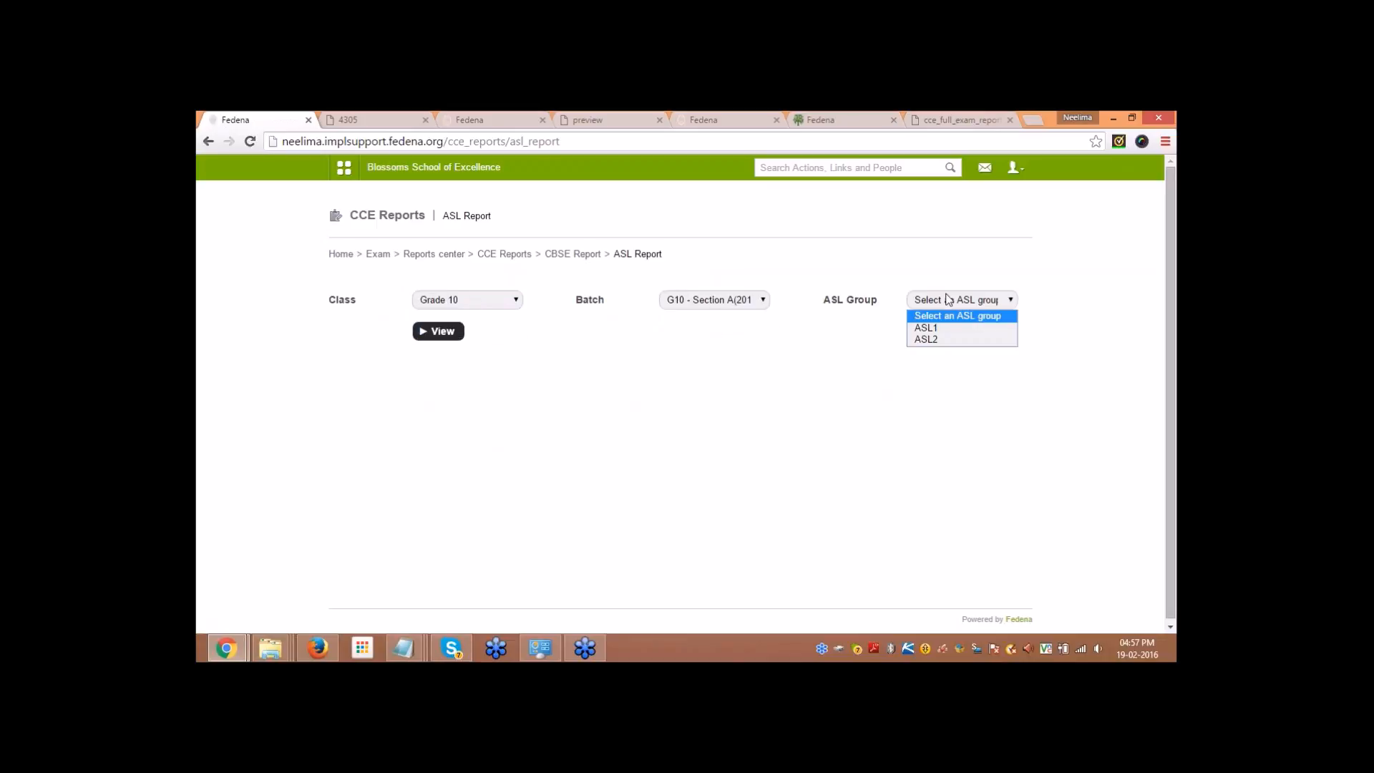
pyautogui.click(942, 327)
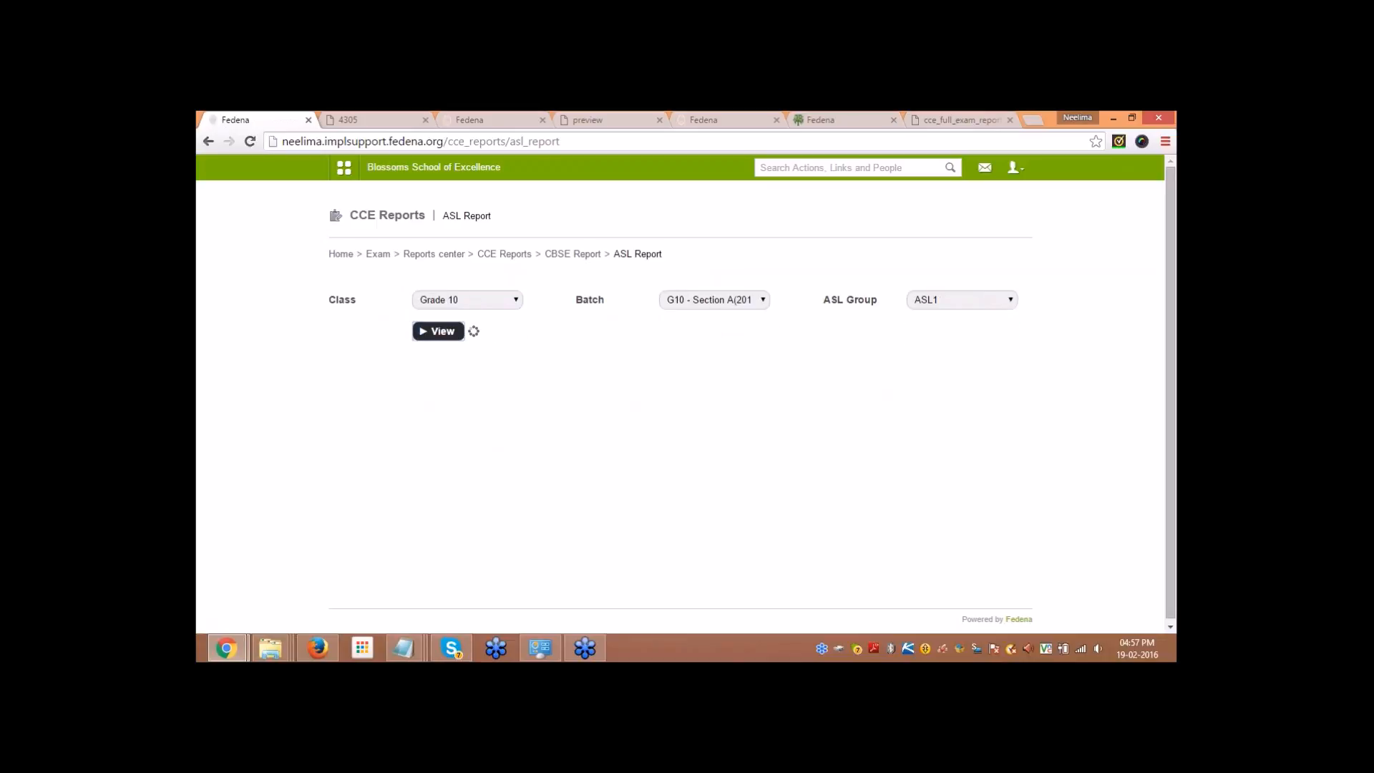
pyautogui.click(438, 330)
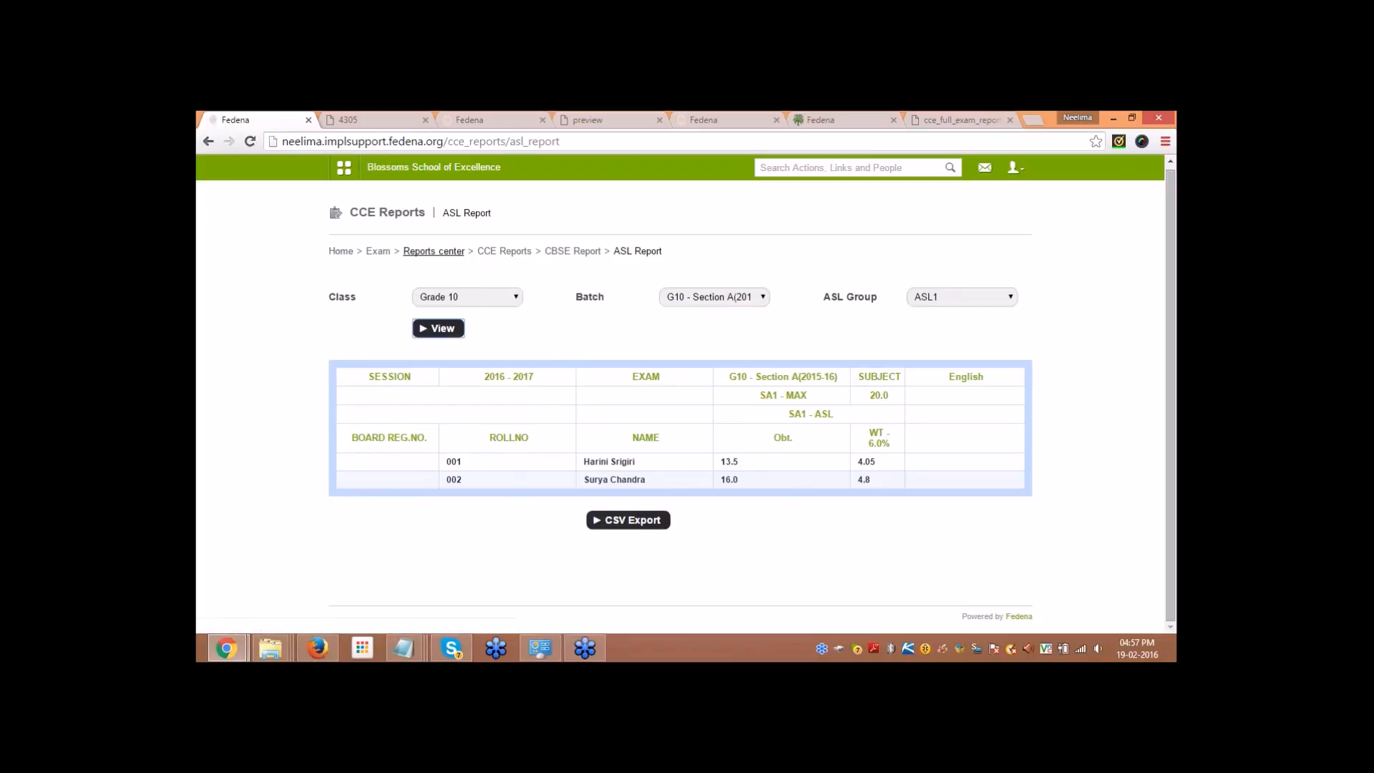
# Step: Leave the ASL report, review the CBSE report types once more, and return to the CCE reports
pyautogui.click(486, 252)
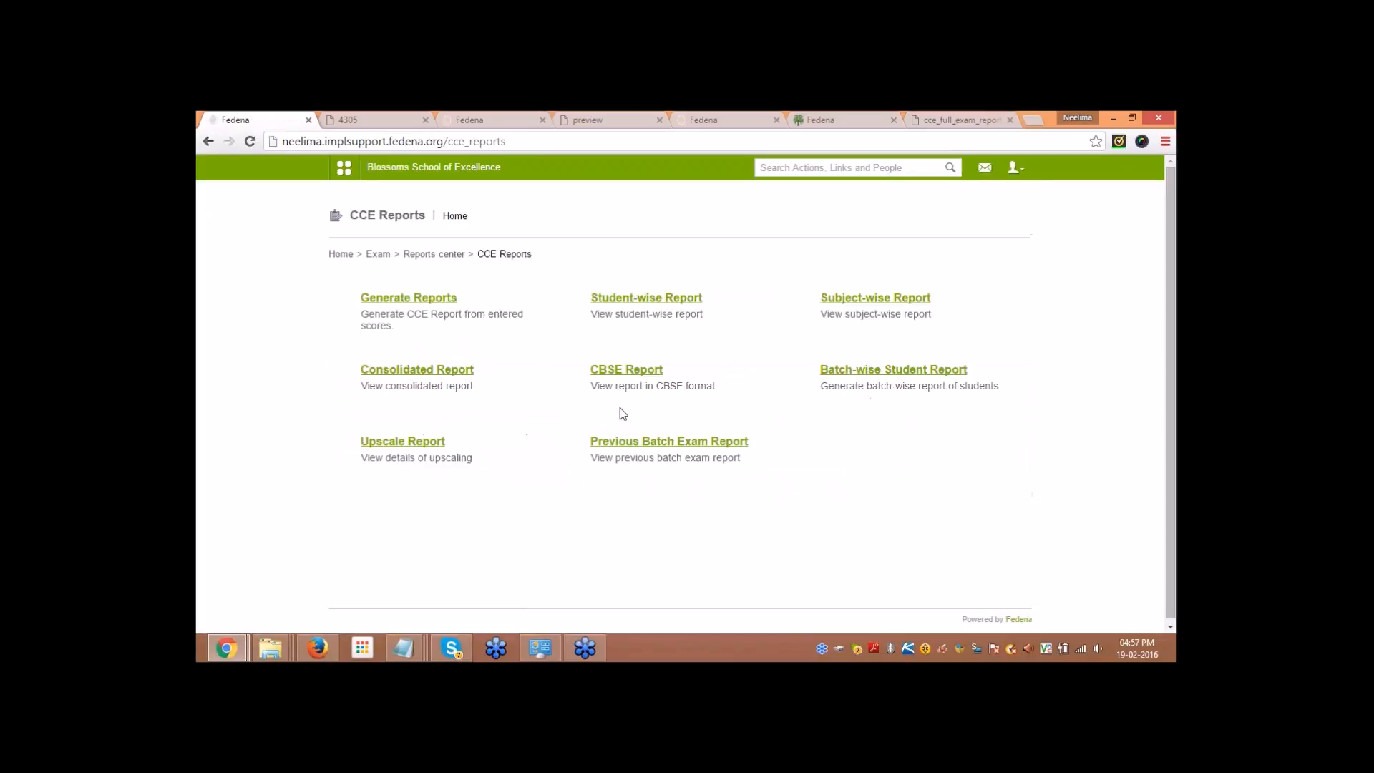
pyautogui.click(592, 372)
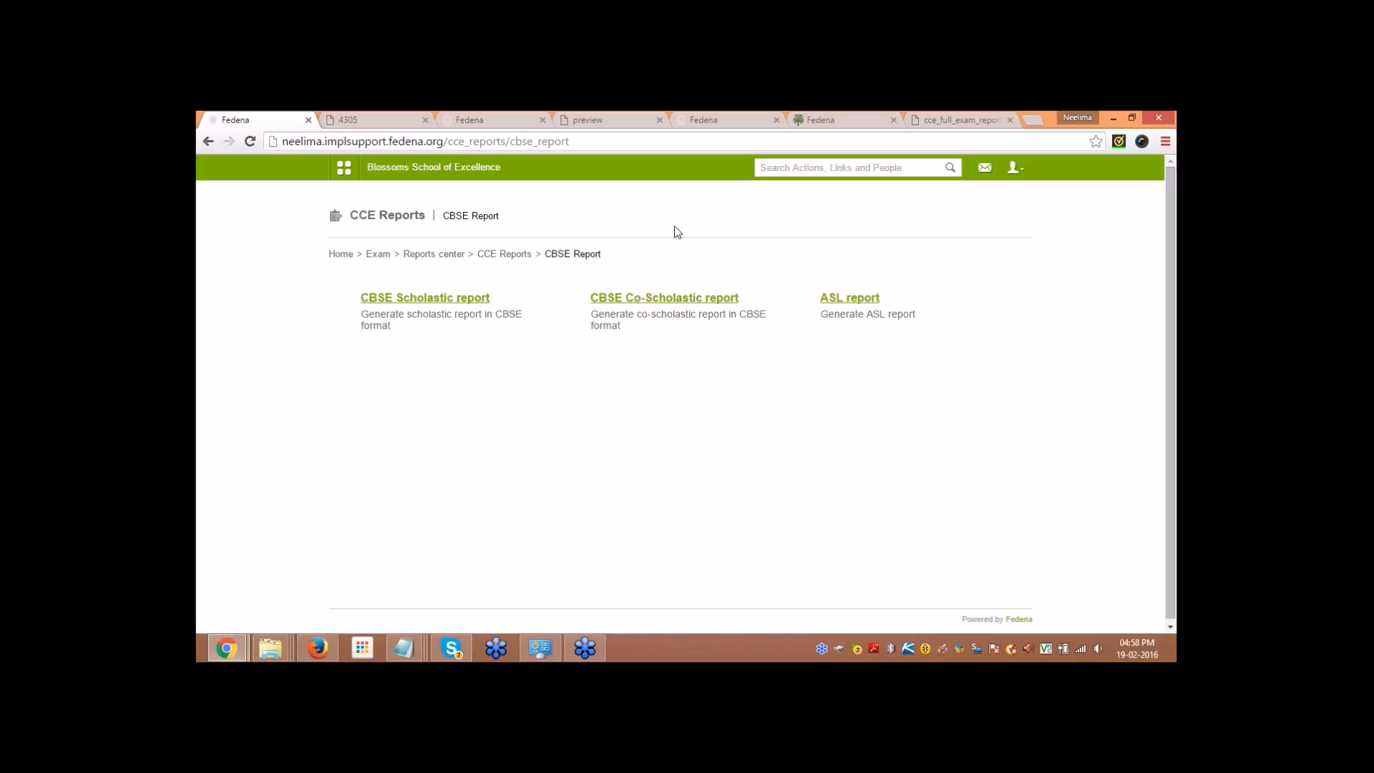
pyautogui.click(503, 256)
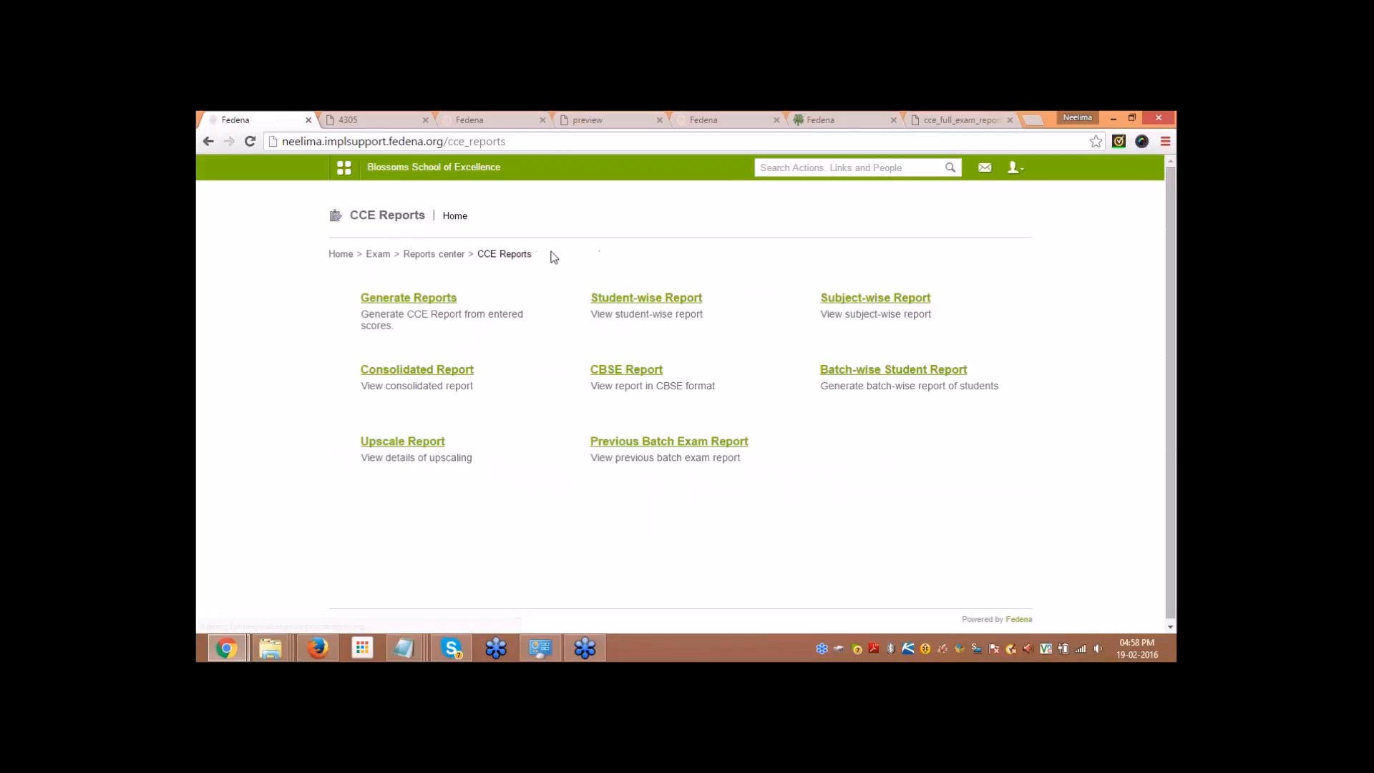
# Step: Open a new batch-wise student report form for Grade 10, examine its options, and return to the CCE reports without generating one
pyautogui.click(853, 374)
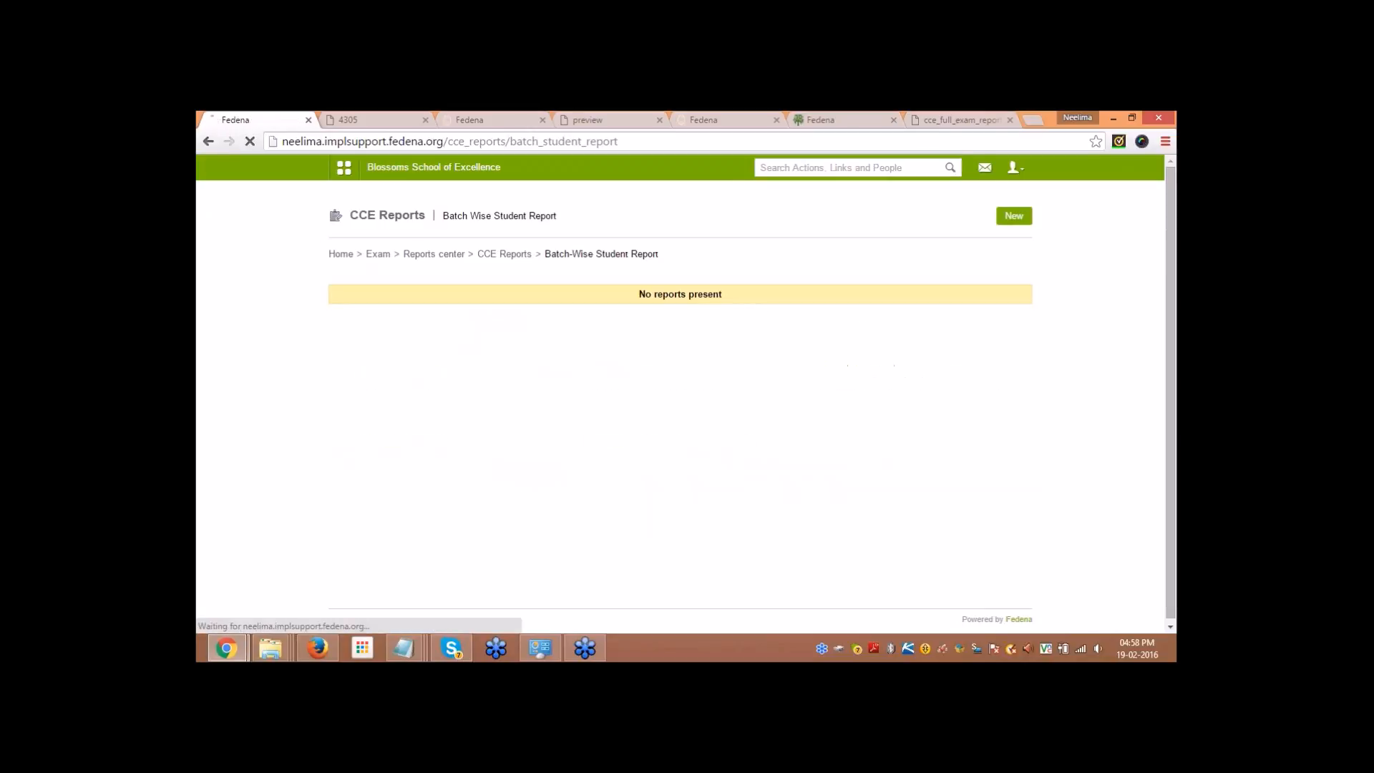
pyautogui.click(1020, 218)
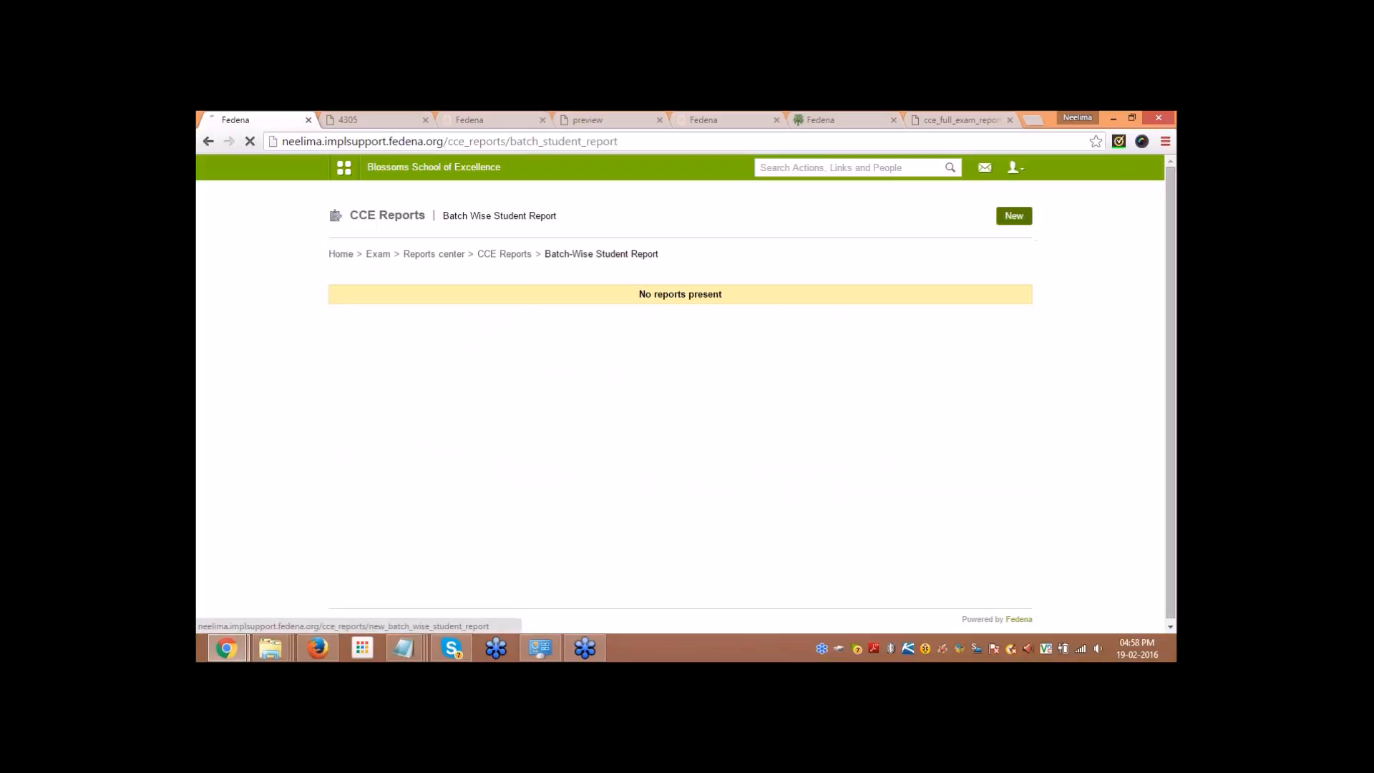
pyautogui.click(619, 299)
pyautogui.click(591, 324)
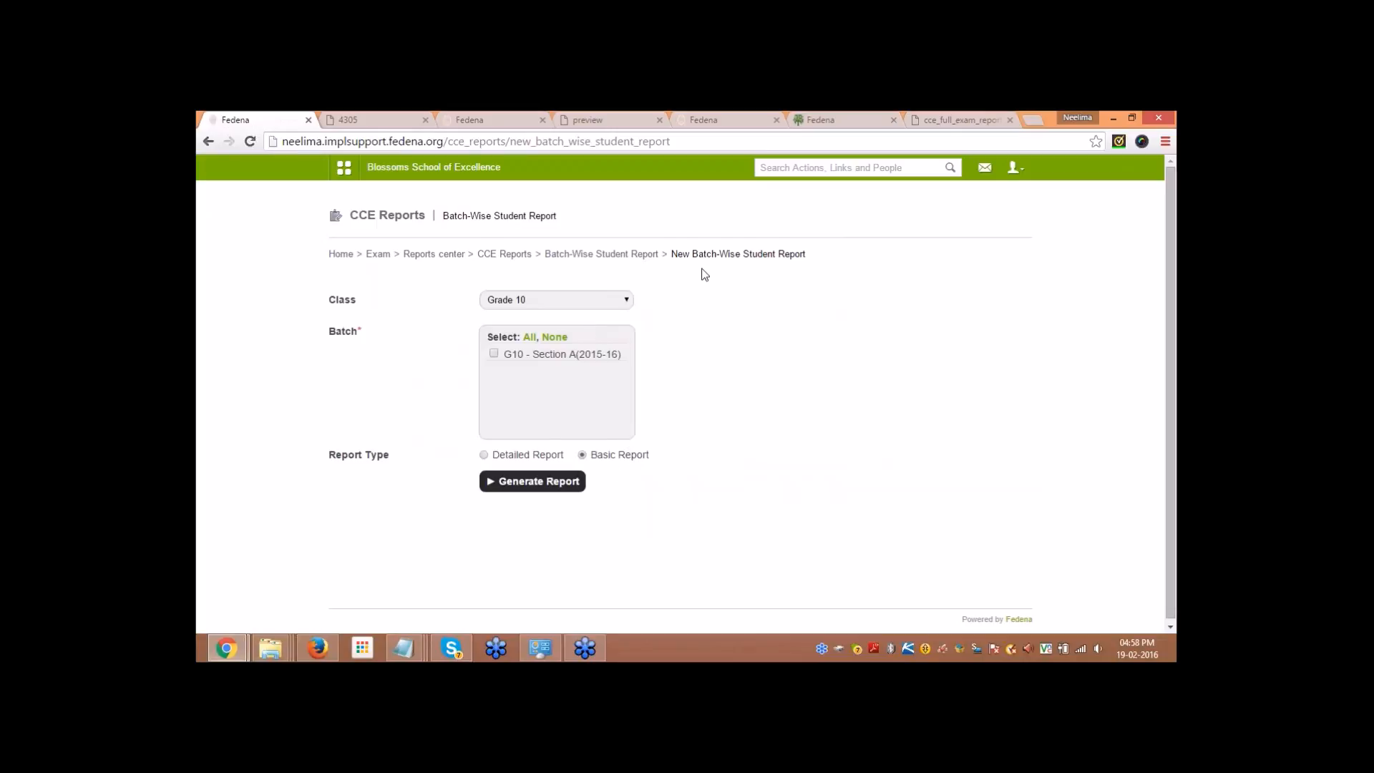
pyautogui.click(505, 254)
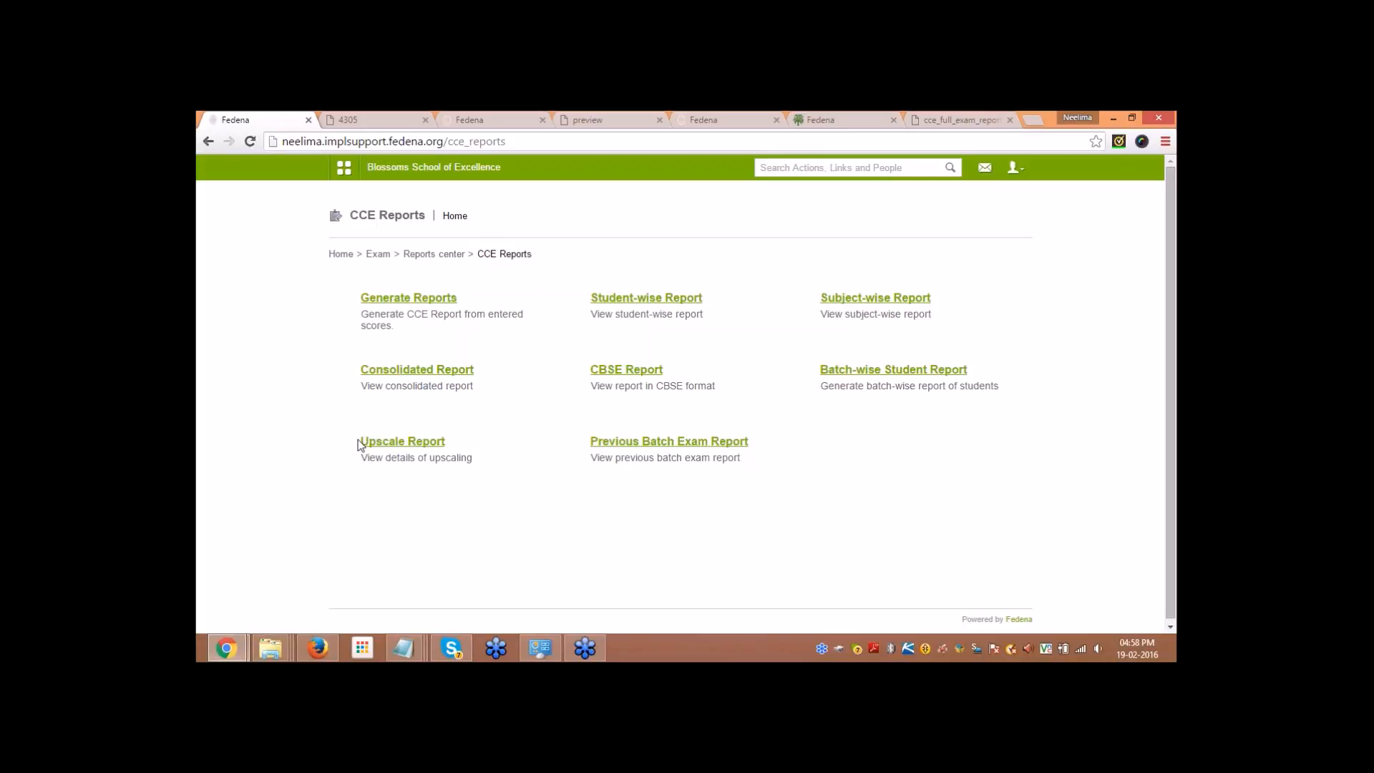
# Step: View the upscale report, and leave the CCE reports for the Exam home page
pyautogui.click(383, 442)
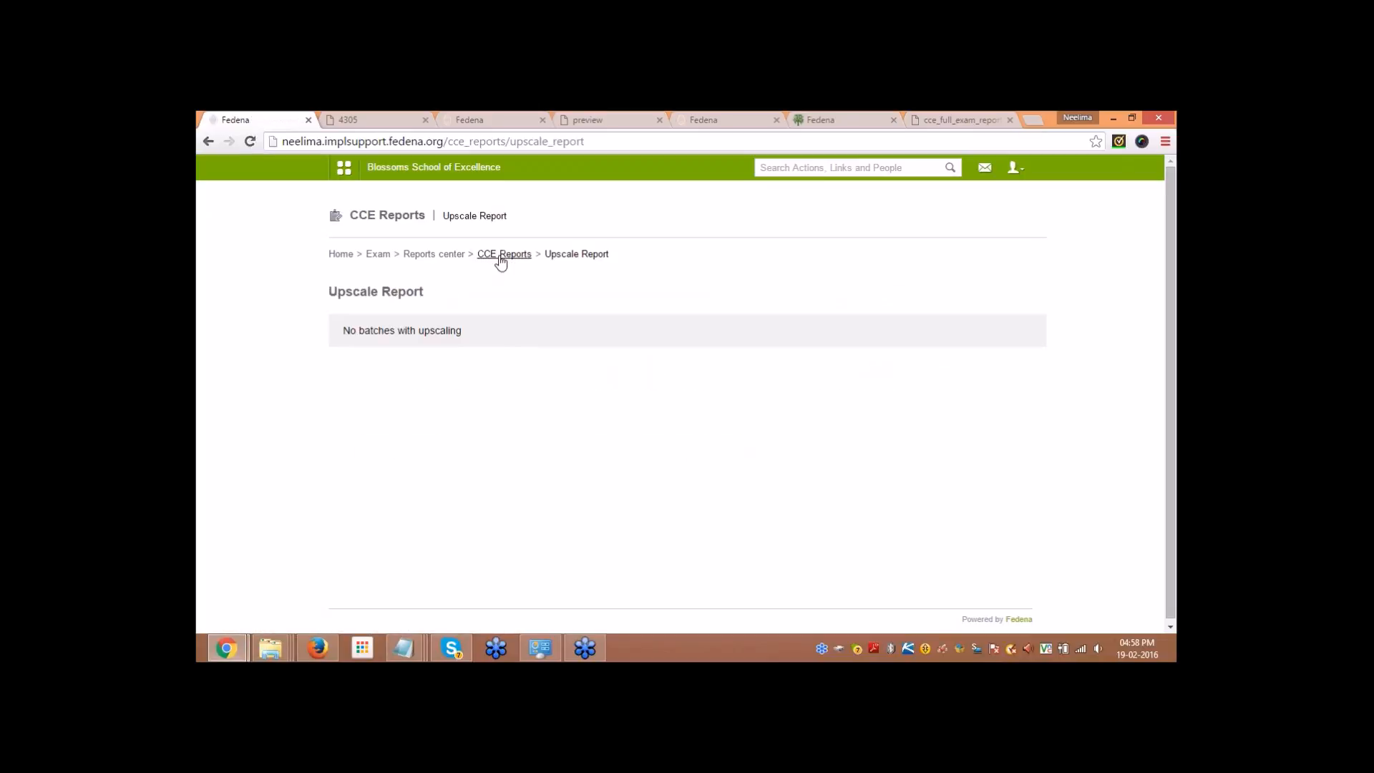
pyautogui.click(501, 254)
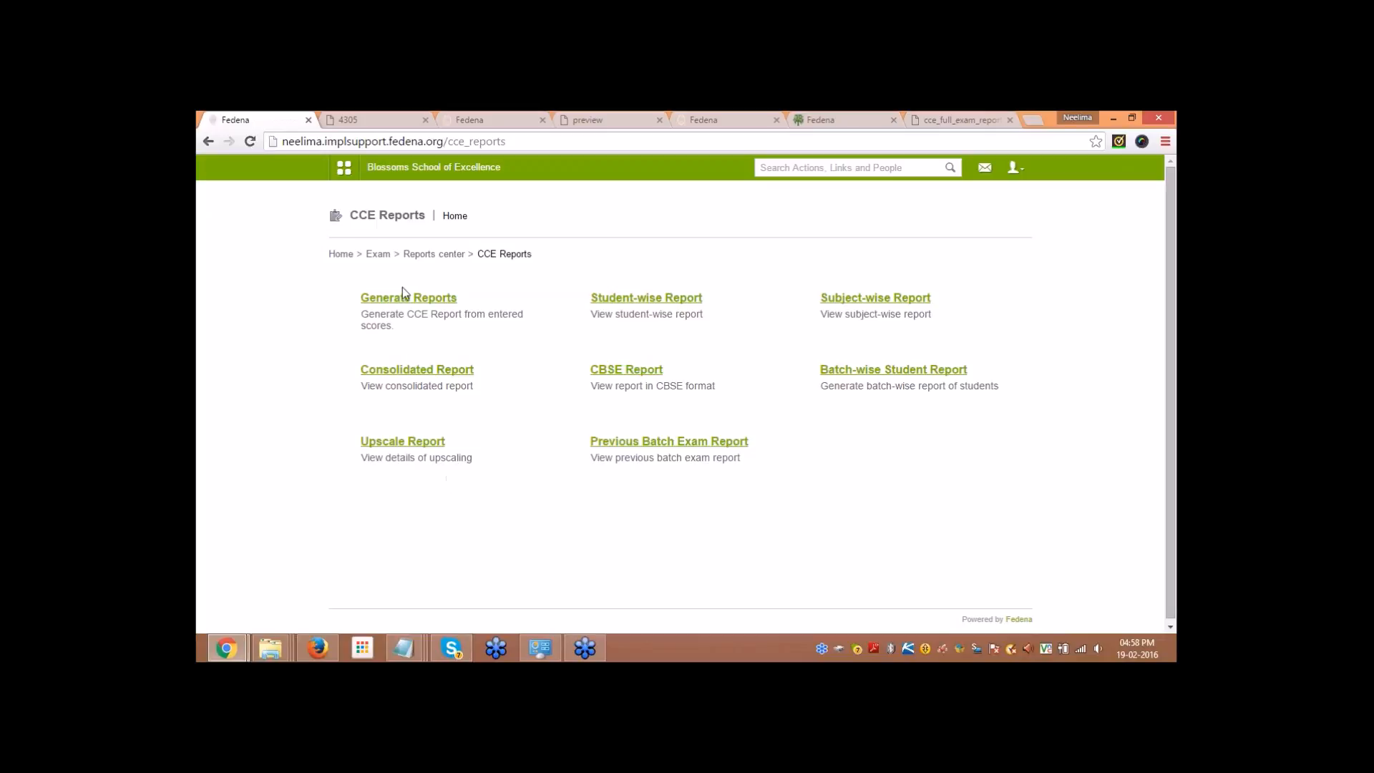
pyautogui.click(378, 254)
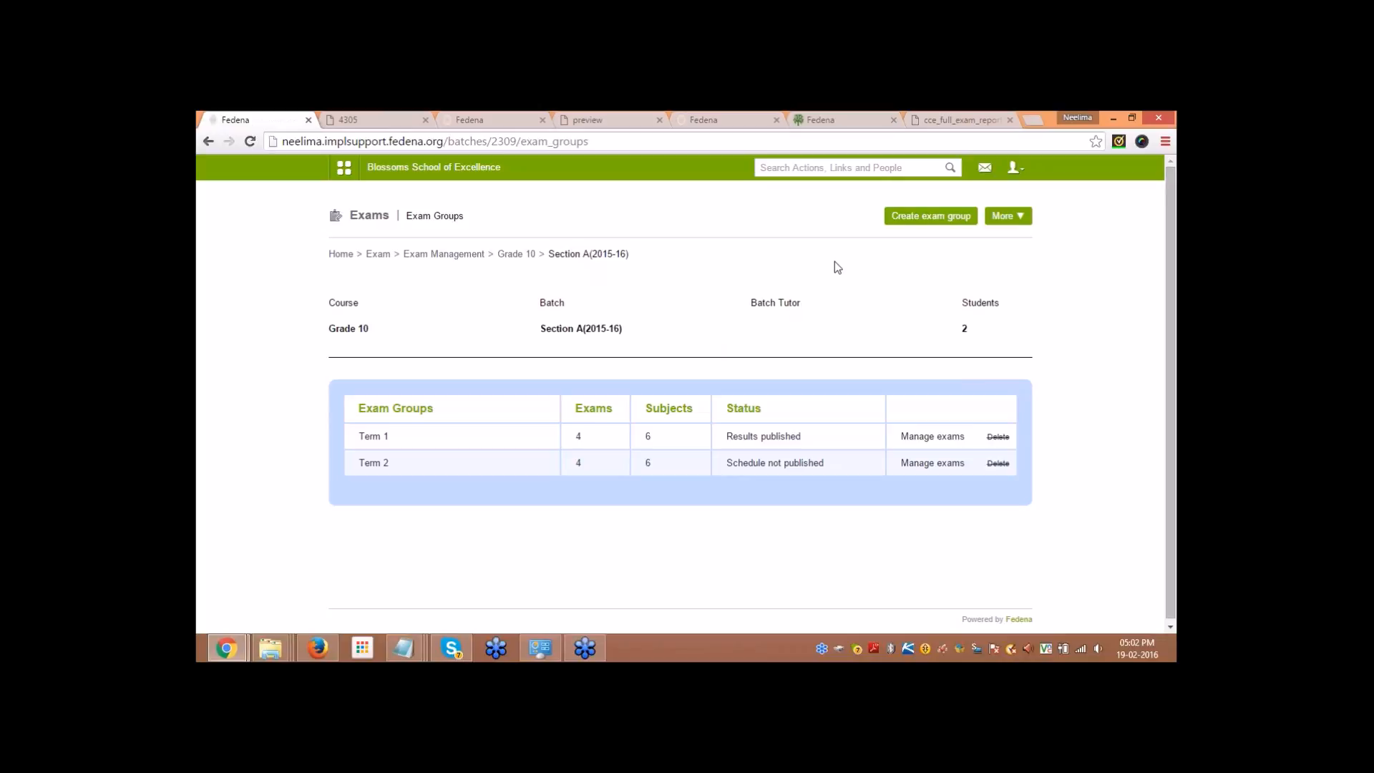
# Step: Open the Exam home page in a new browser tab, close the 4305 tab, and go to the CCE reports
pyautogui.rightClick(375, 254)
pyautogui.click(403, 263)
pyautogui.click(395, 121)
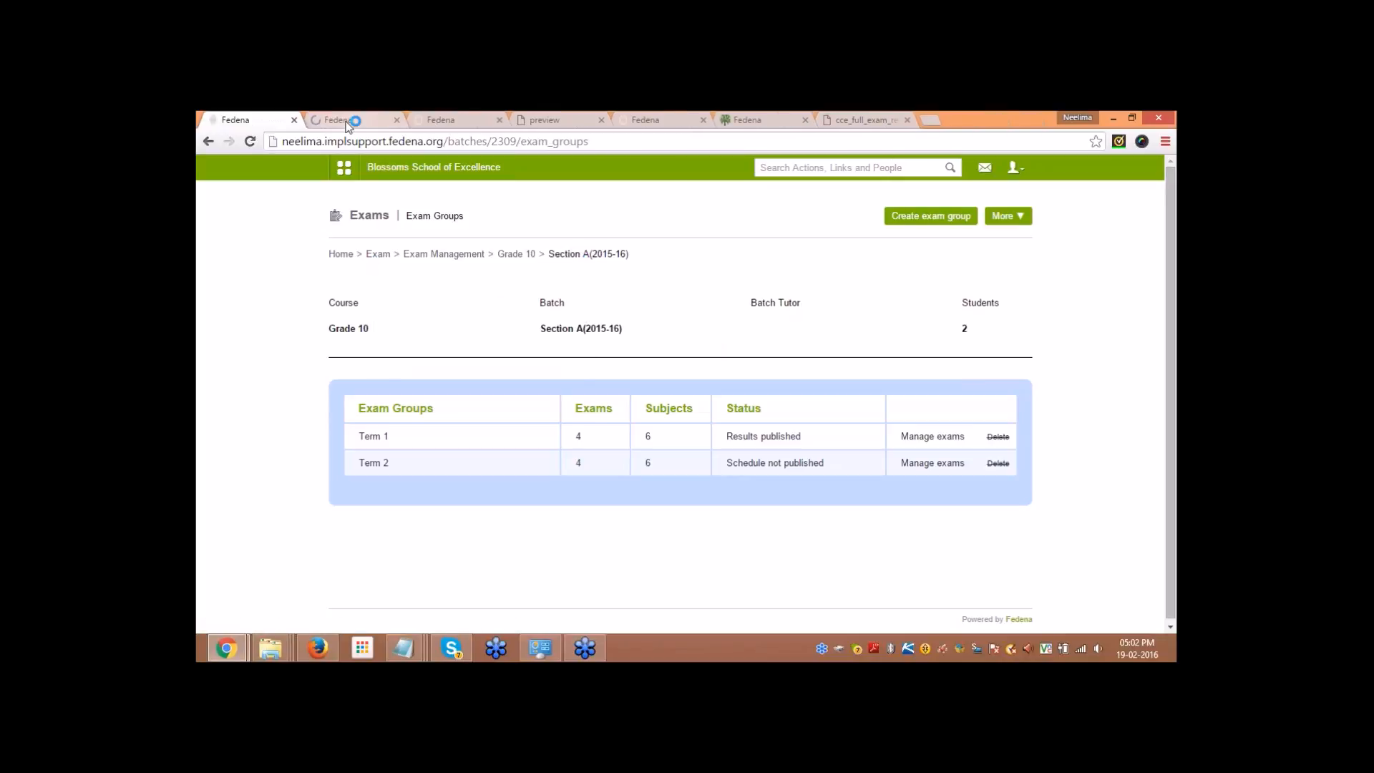
pyautogui.click(337, 120)
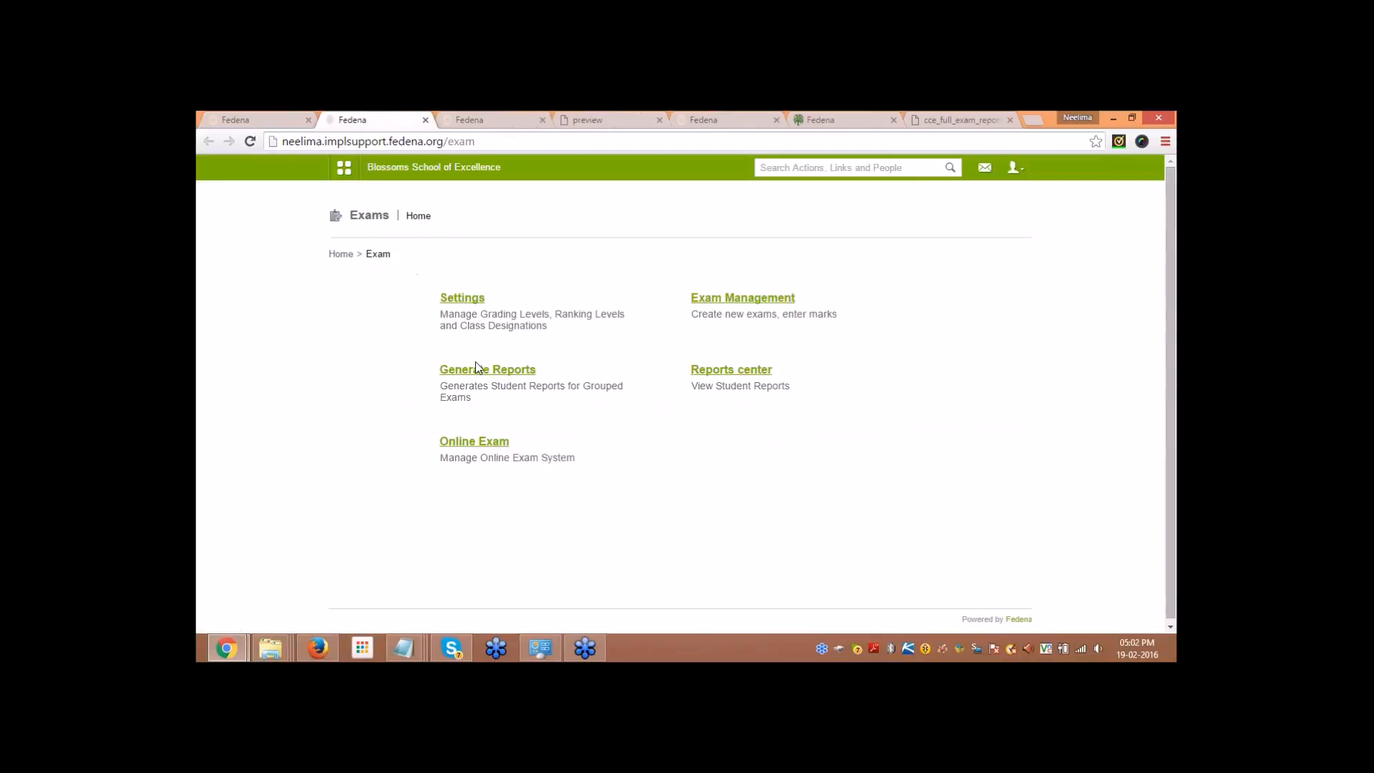
pyautogui.click(730, 370)
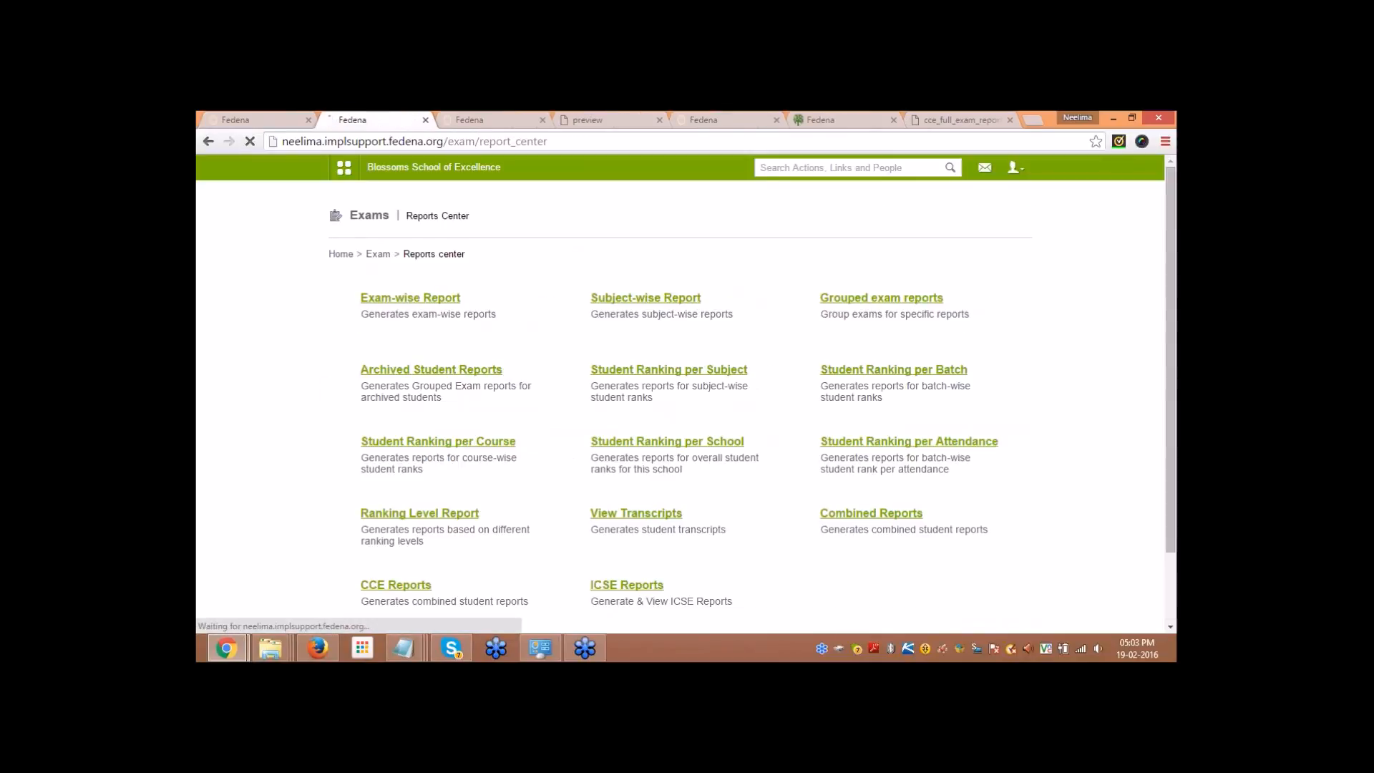
pyautogui.scroll(-3, 716, 382)
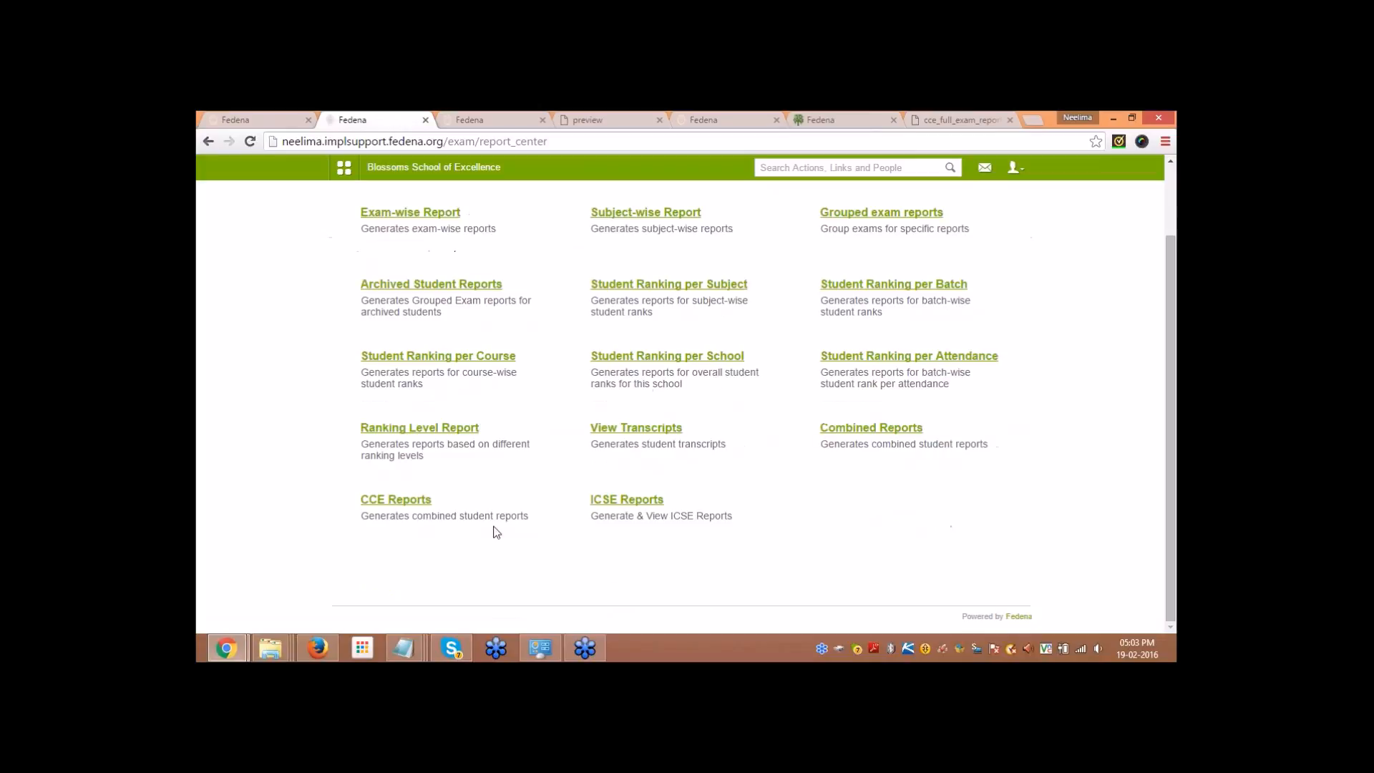
pyautogui.click(402, 499)
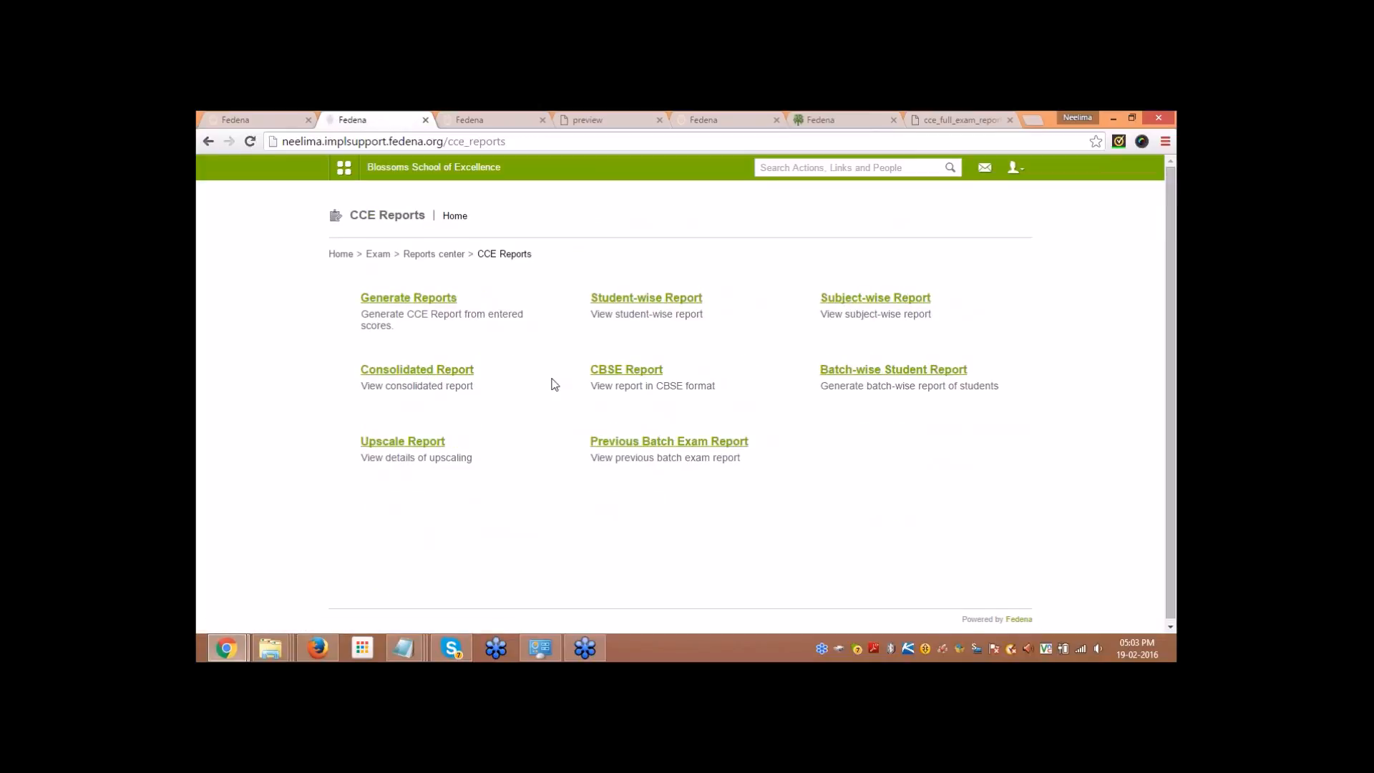
# Step: View the student-wise report for G10 - Section A(2015-16) and examine the first student's scholastic and co-scholastic grades
pyautogui.click(604, 298)
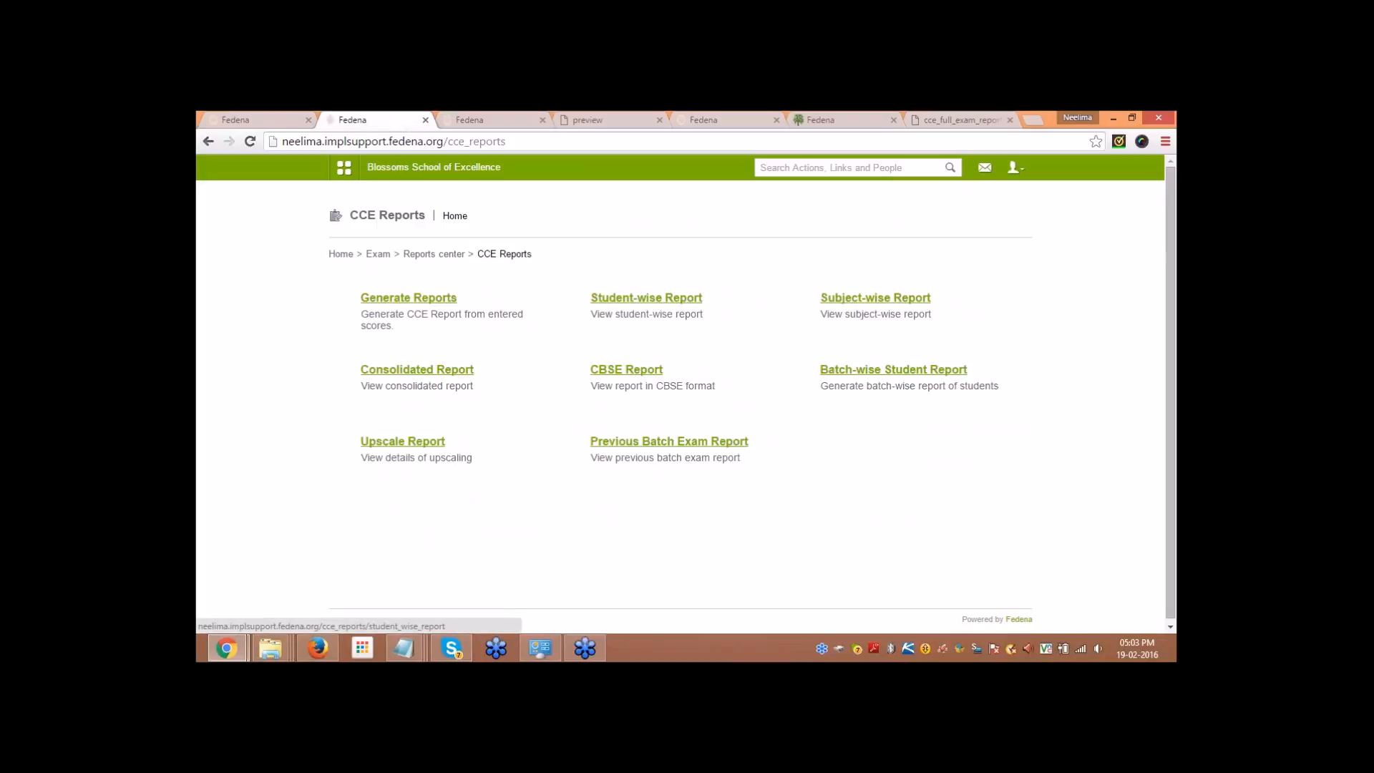
pyautogui.click(542, 301)
pyautogui.click(535, 325)
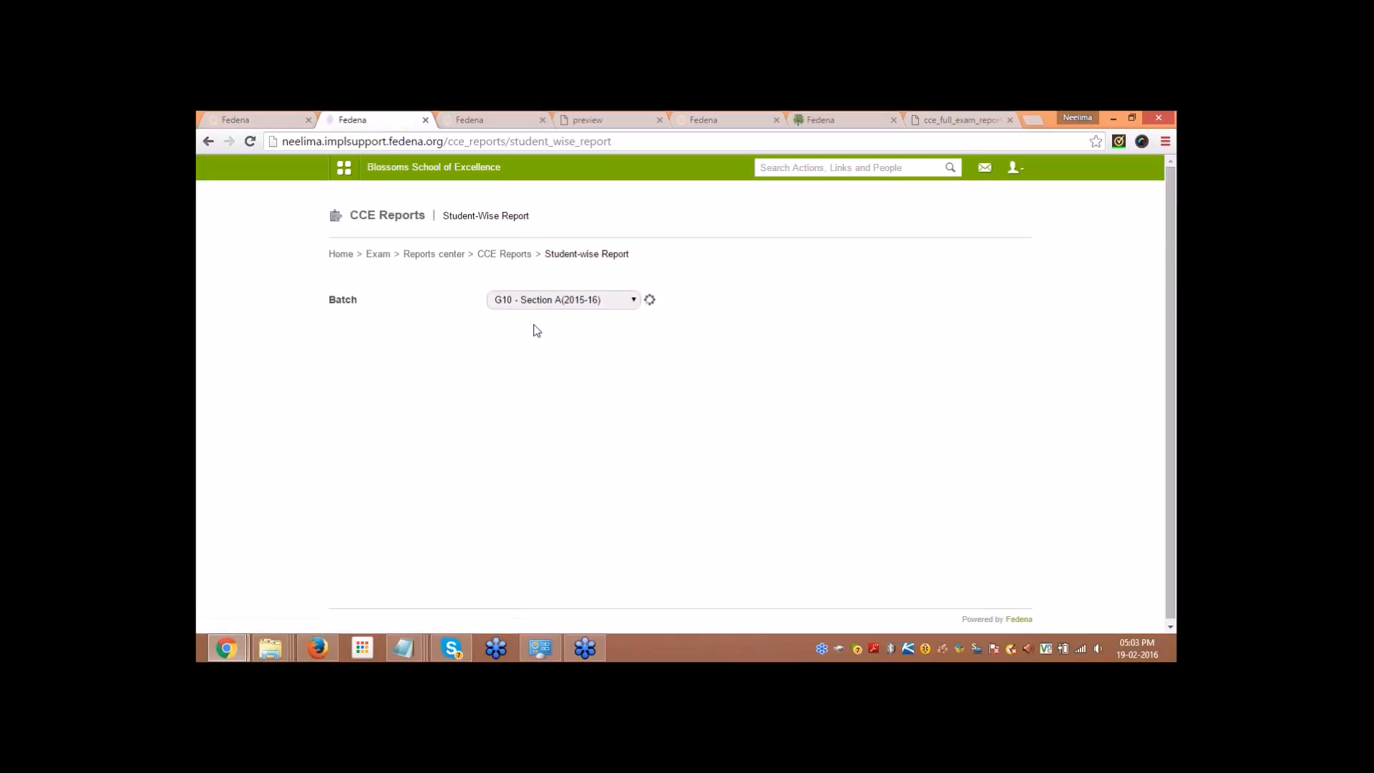
pyautogui.scroll(-3, 519, 409)
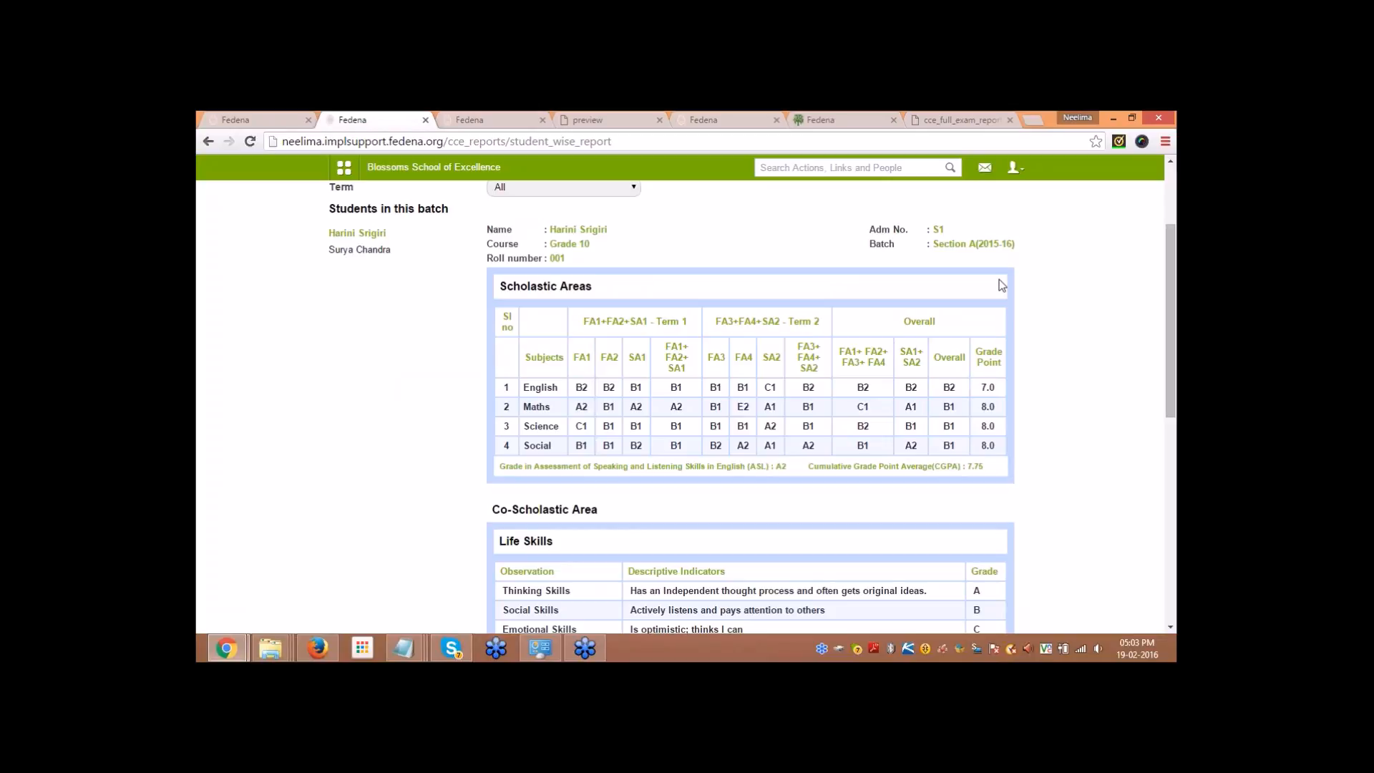
pyautogui.scroll(-8, 1008, 297)
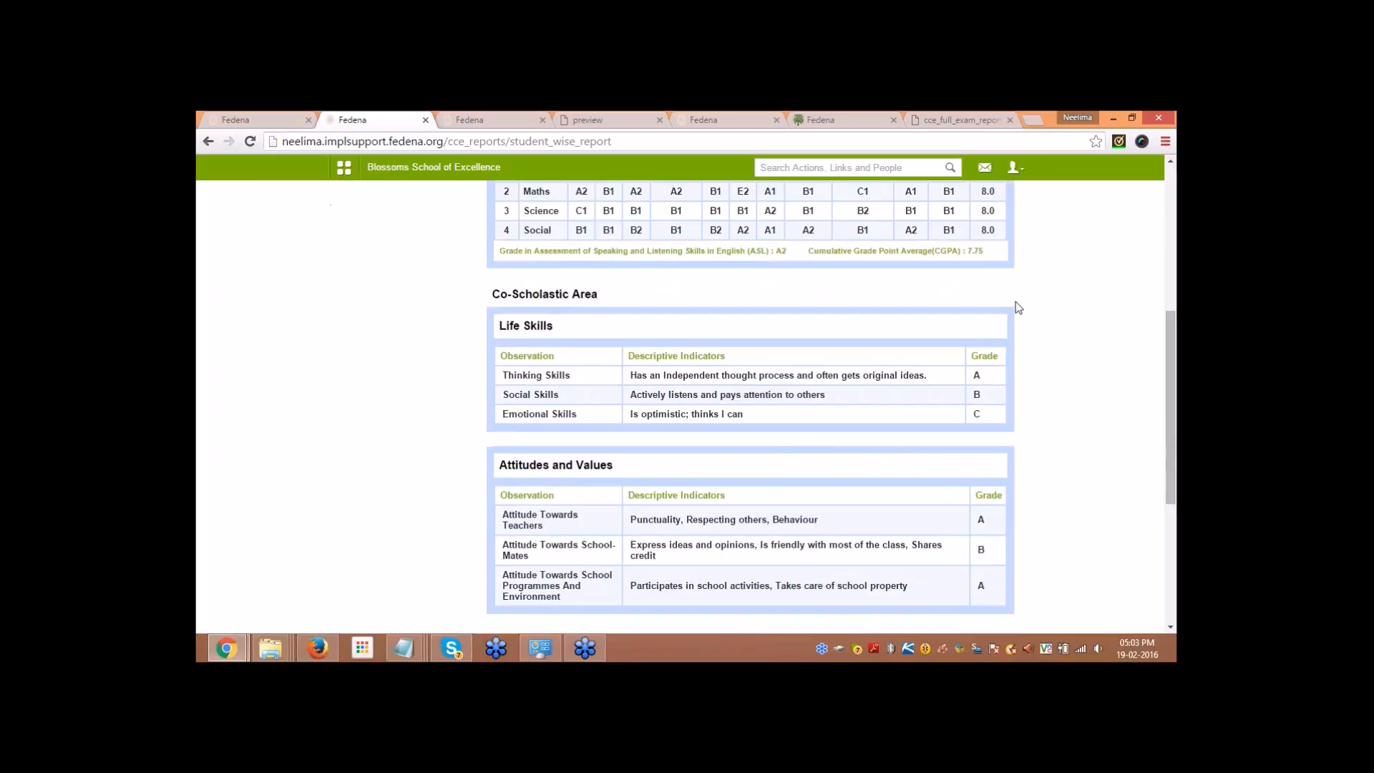
pyautogui.scroll(6, 1032, 310)
pyautogui.scroll(3, 1038, 313)
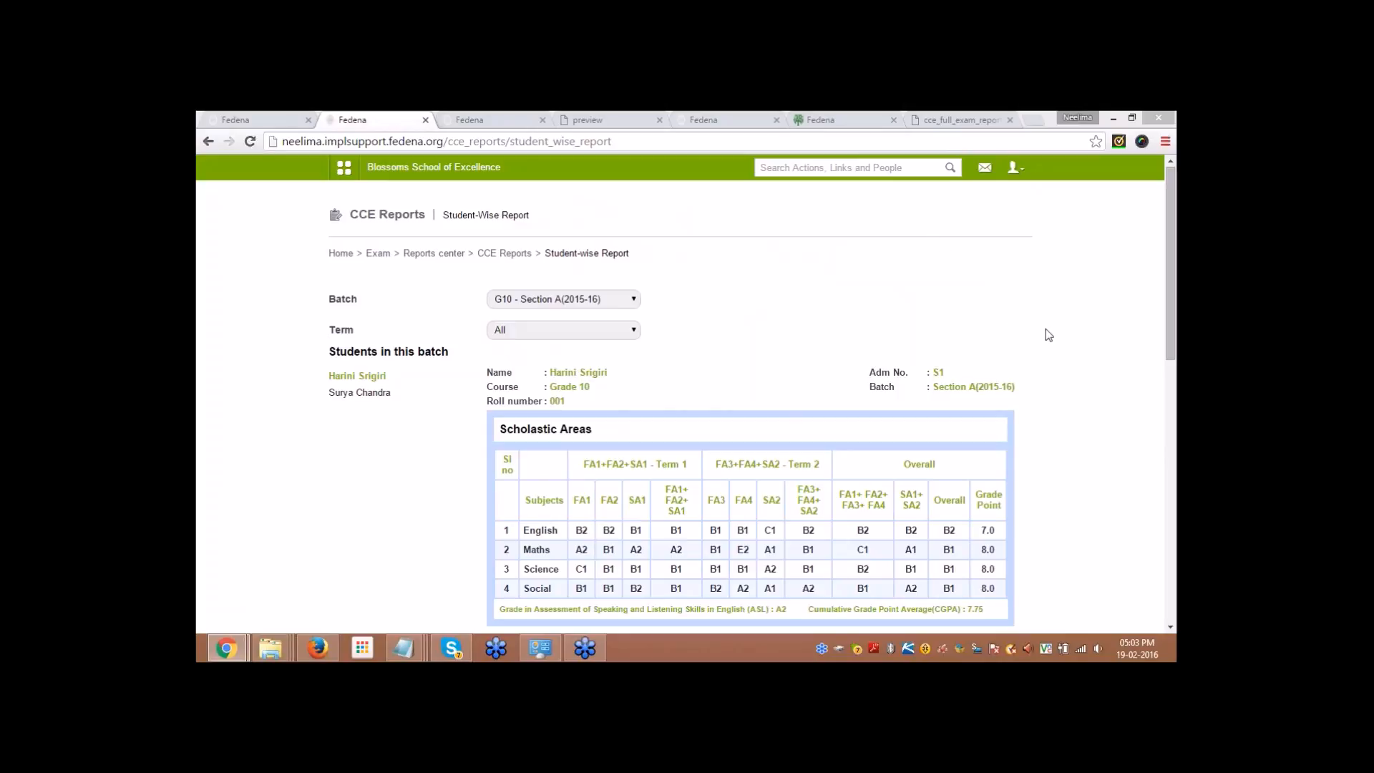
pyautogui.click(1128, 345)
pyautogui.moveTo(1171, 334)
pyautogui.mouseDown()
pyautogui.moveTo(1169, 603)
pyautogui.moveTo(1169, 322)
pyautogui.mouseUp()
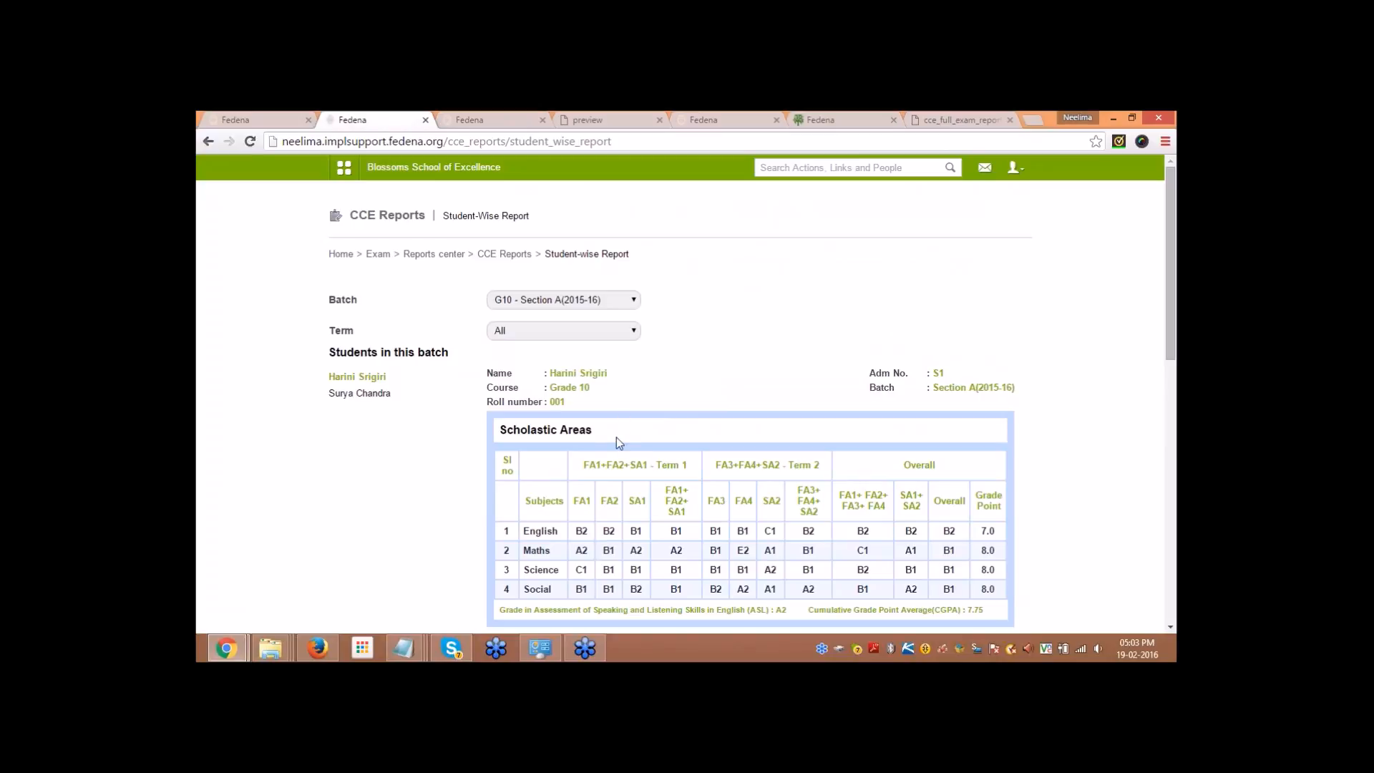
pyautogui.moveTo(1170, 347); pyautogui.dragTo(1101, 325)
# Step: Back in the first browser tab, open the exam groups of Grade 10, Section A(2015-16), through Exam Management
pyautogui.click(284, 116)
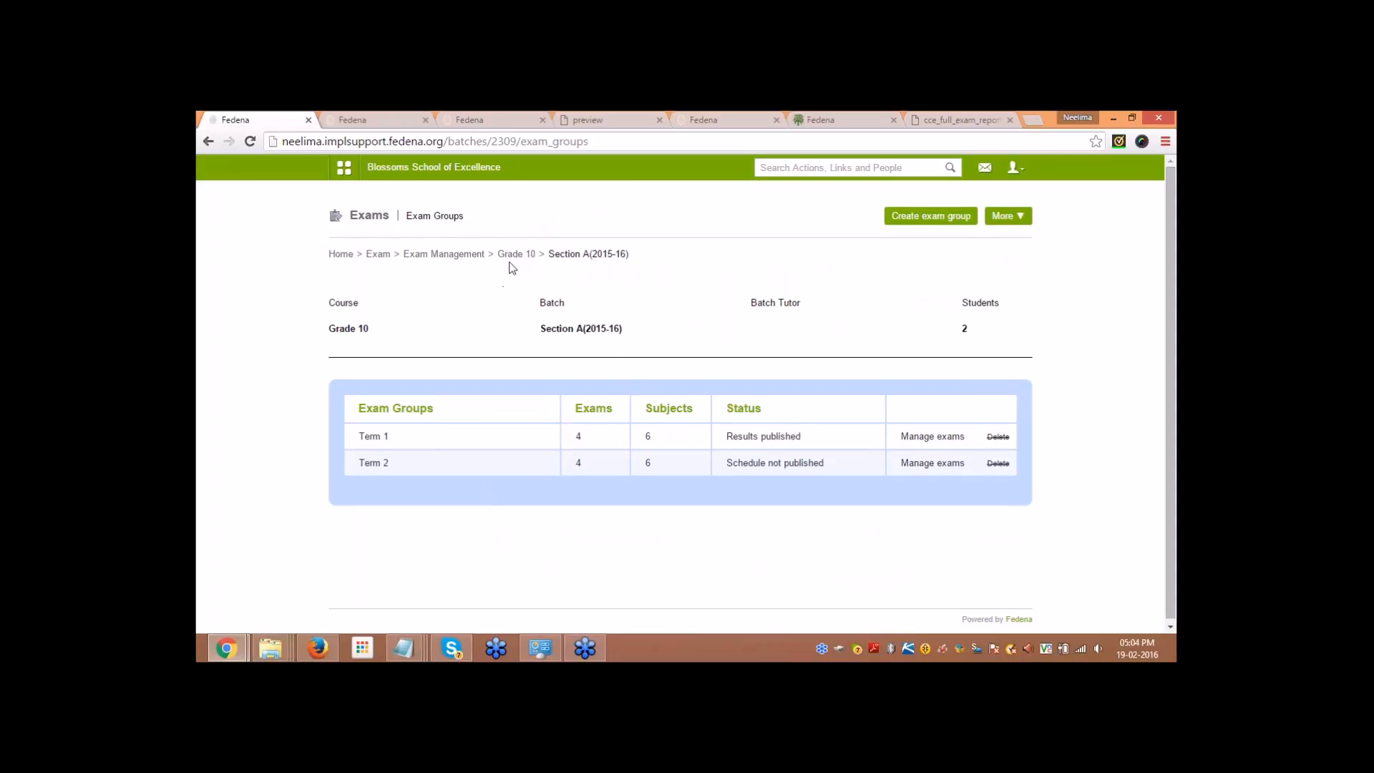
pyautogui.click(433, 255)
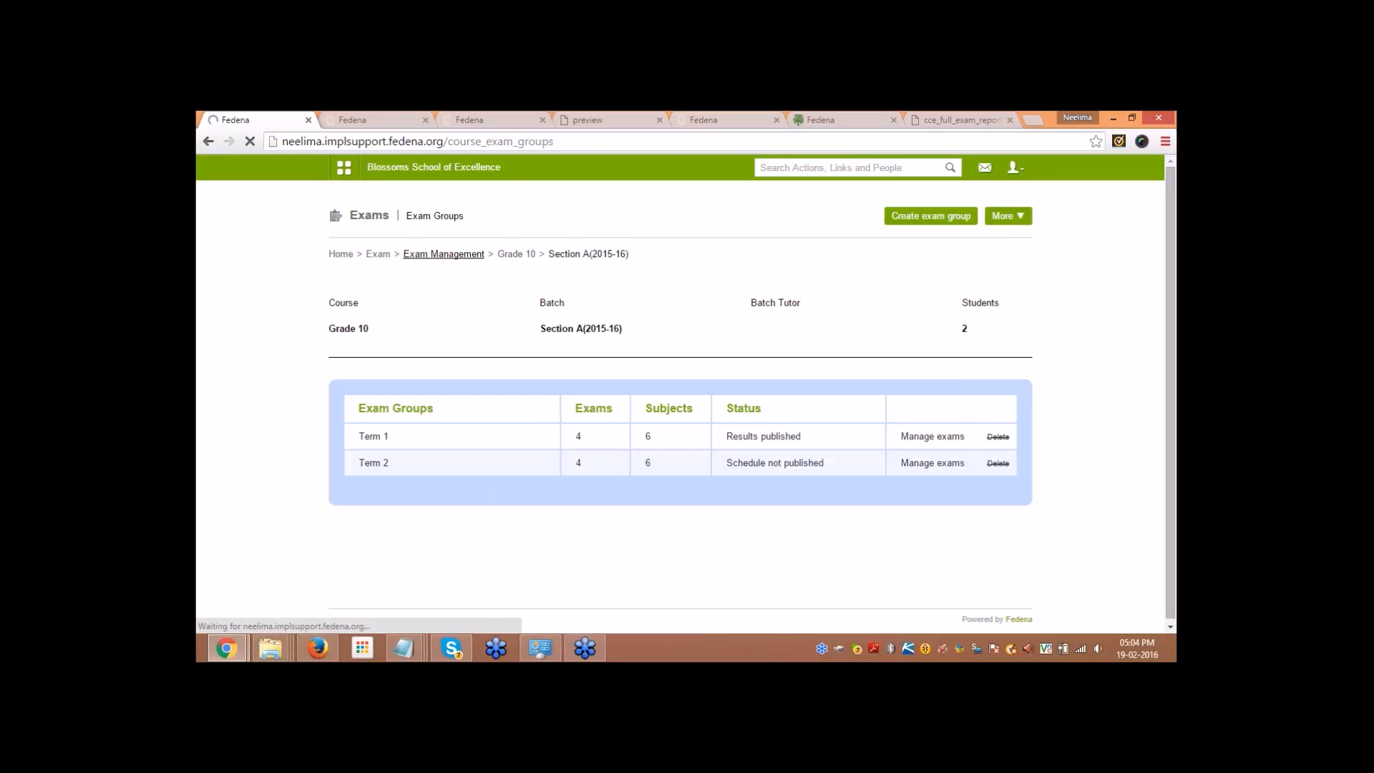
pyautogui.click(462, 299)
pyautogui.click(466, 328)
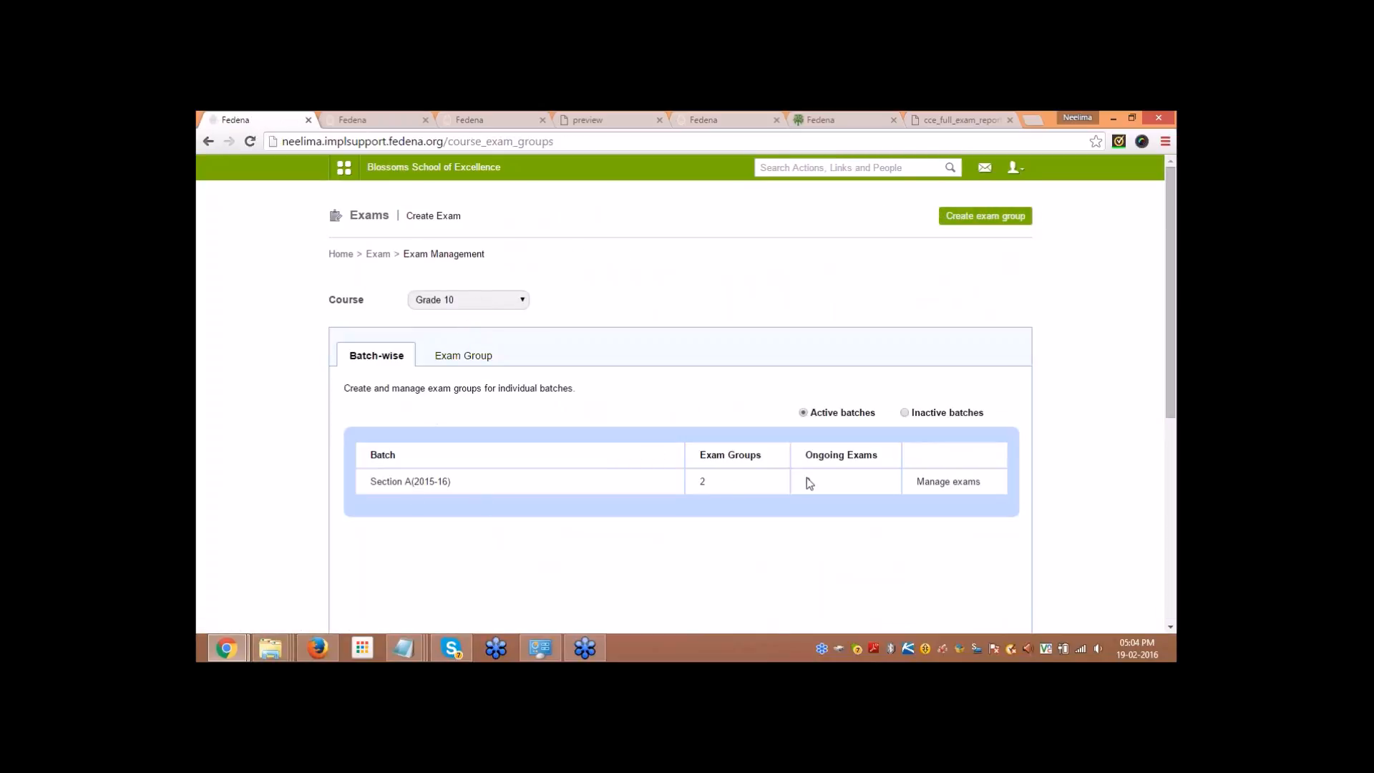
pyautogui.click(947, 481)
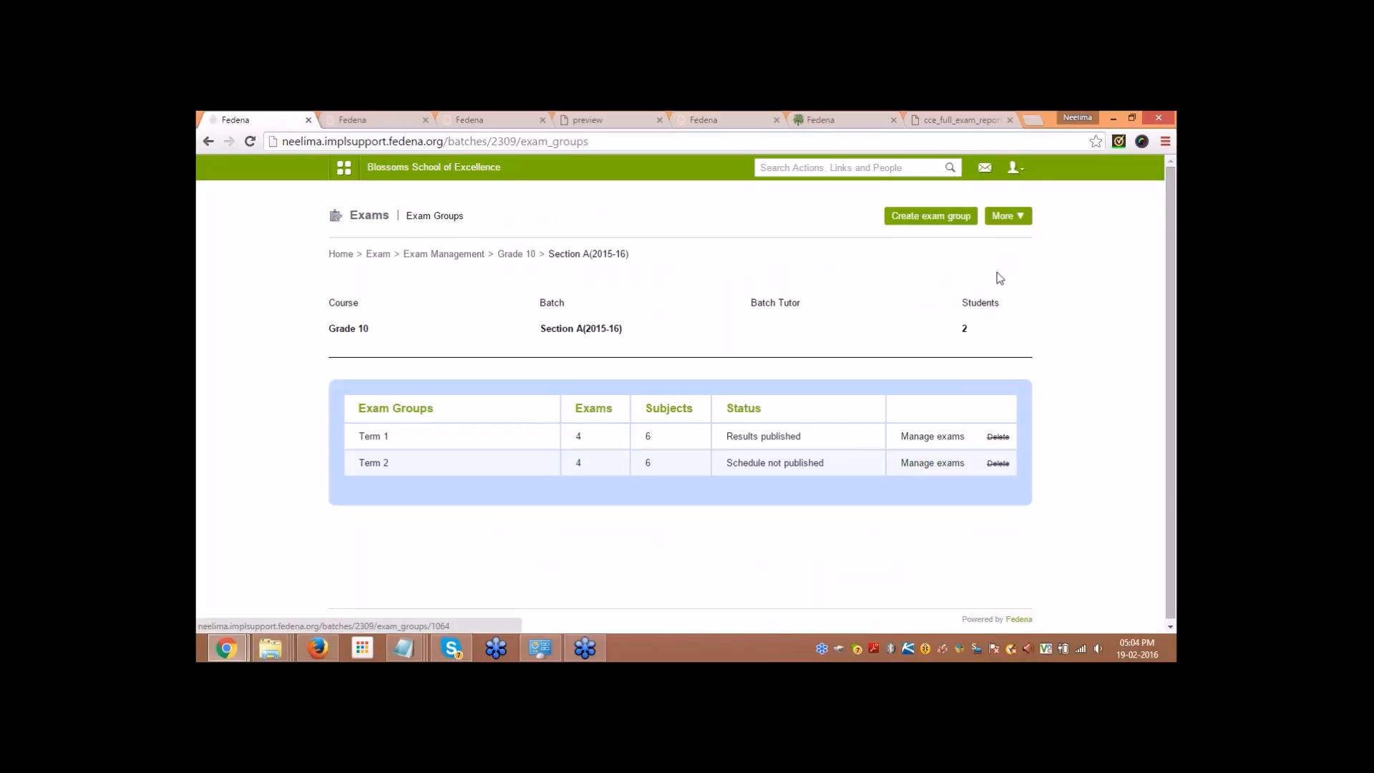
# Step: Examine both students' co-scholastic grade points for Attitudes and Values, and return to the Section A(2015-16) exam groups
pyautogui.click(1009, 218)
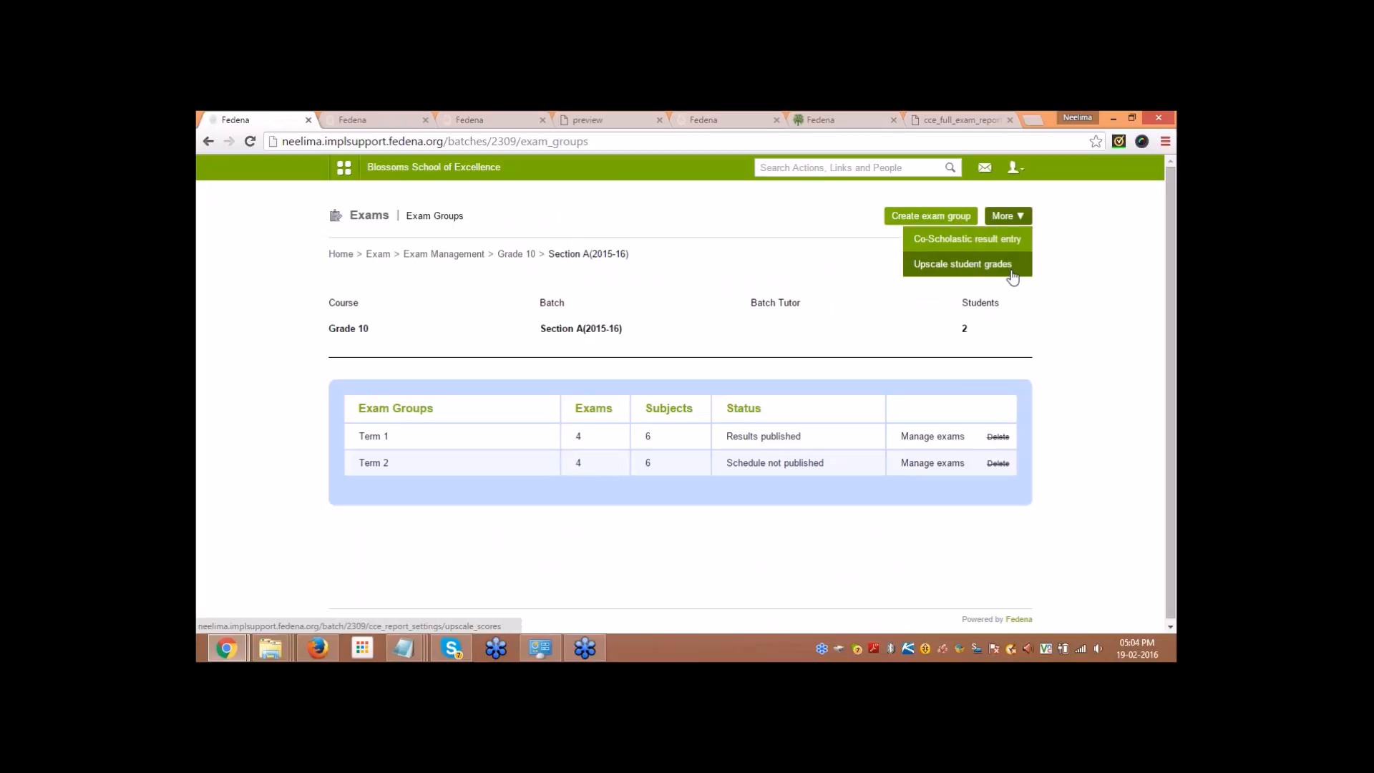
pyautogui.click(1014, 240)
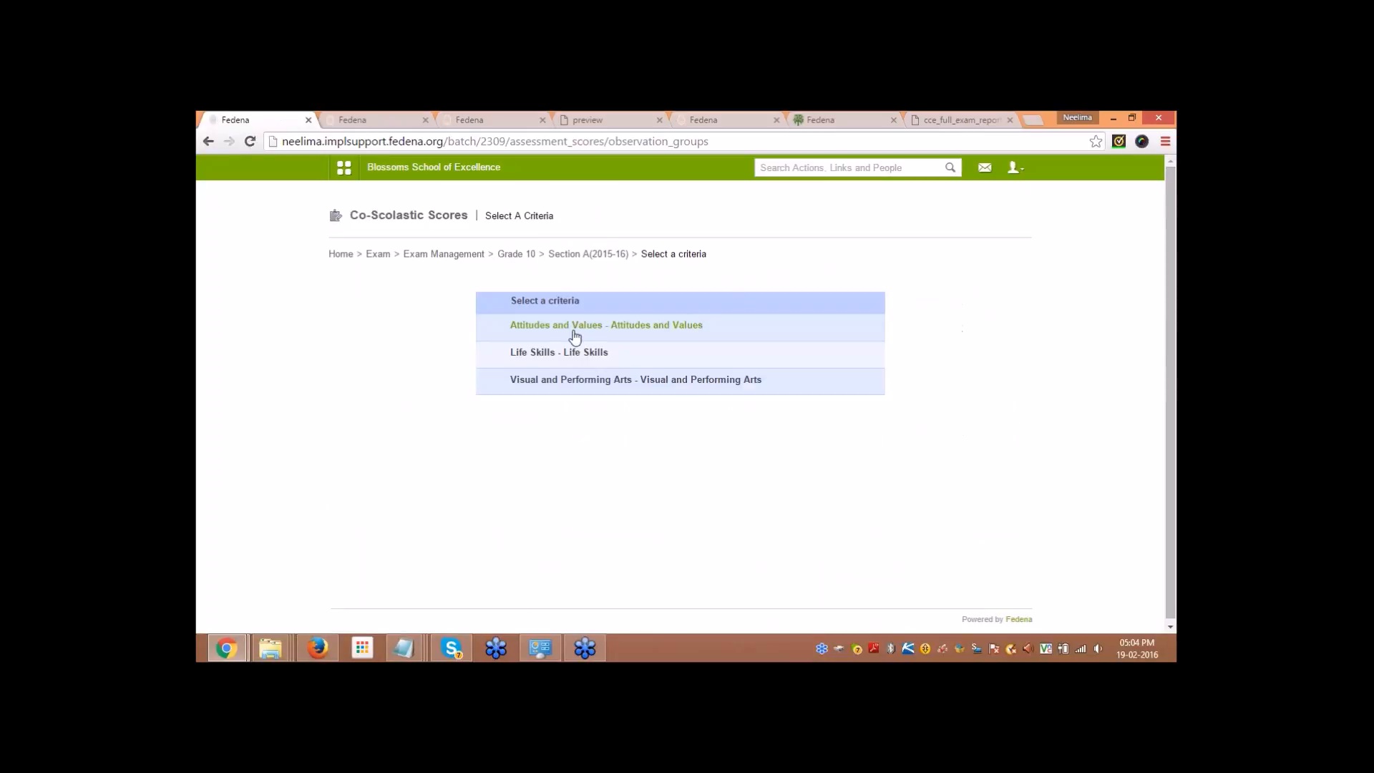
pyautogui.click(572, 325)
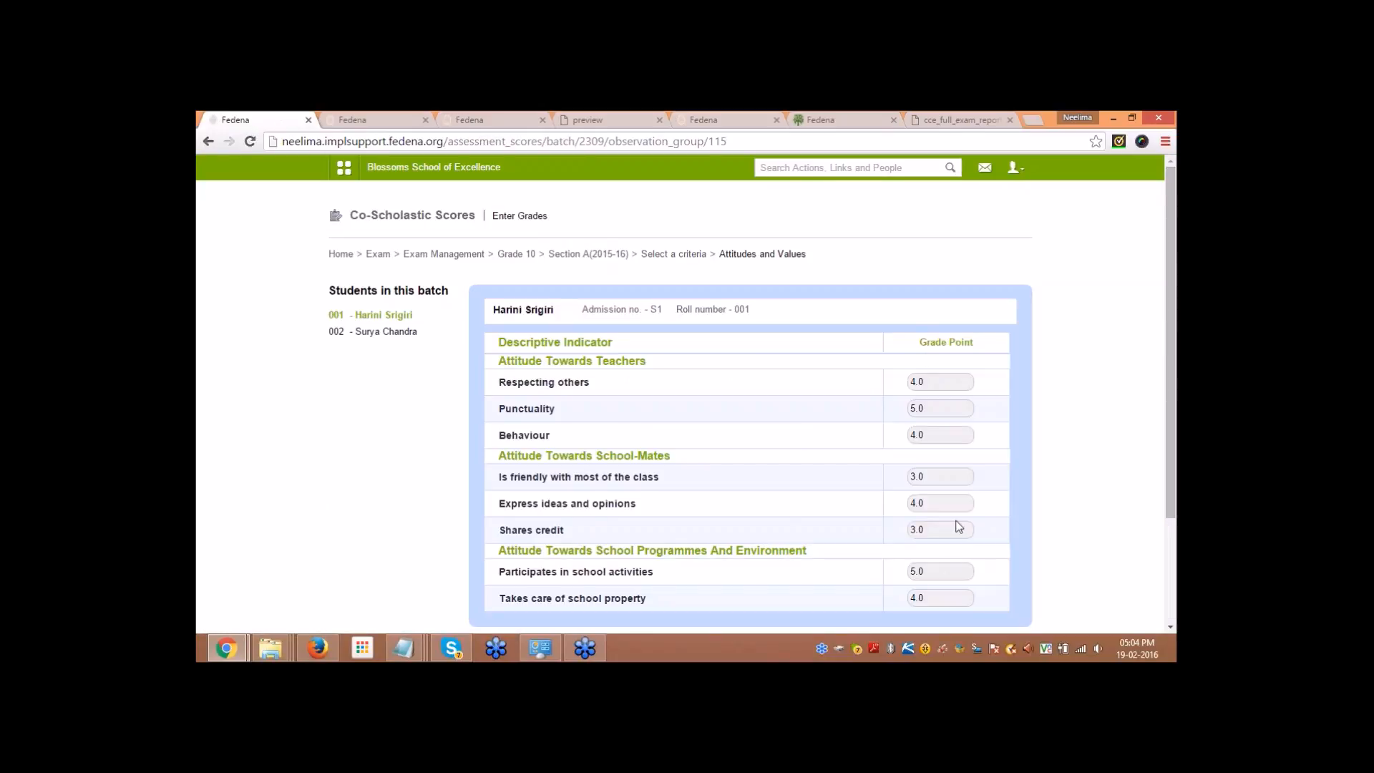
pyautogui.click(408, 332)
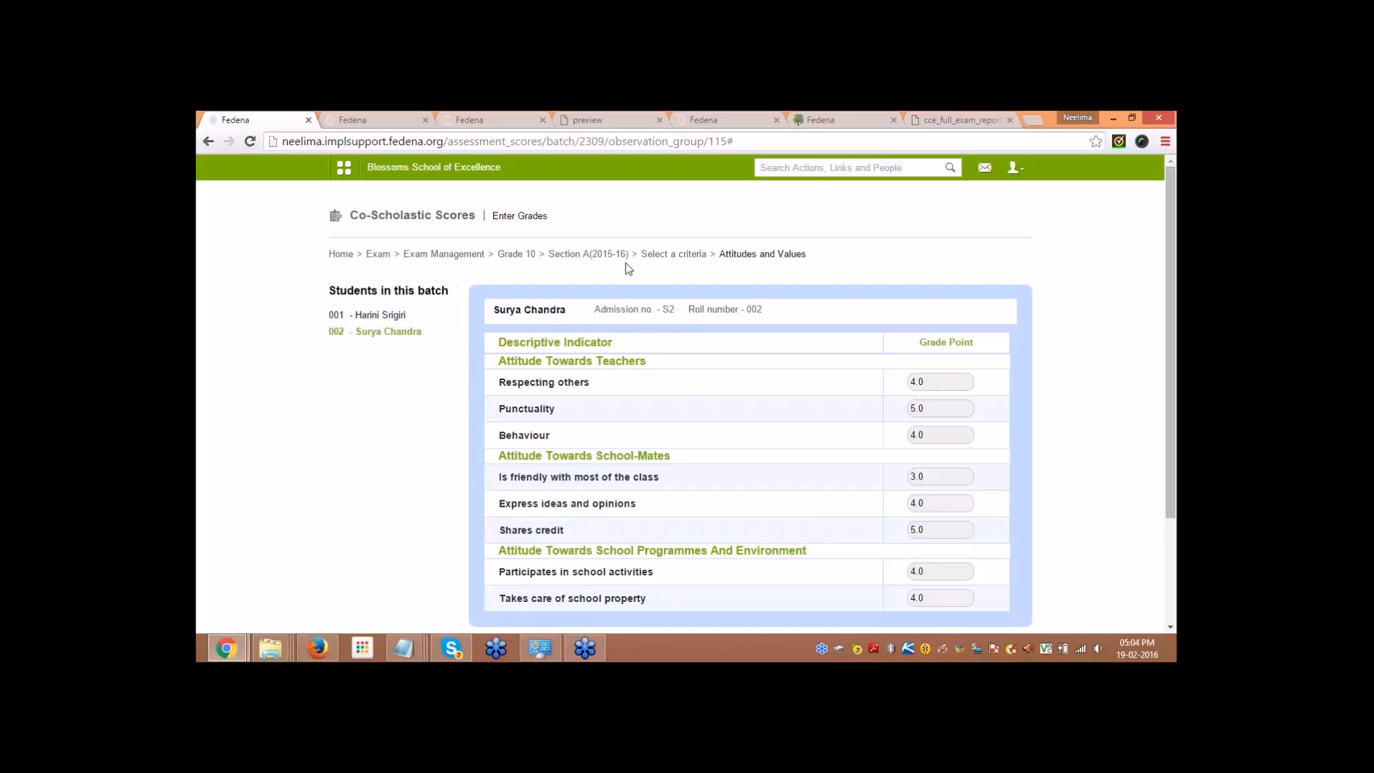
pyautogui.click(587, 255)
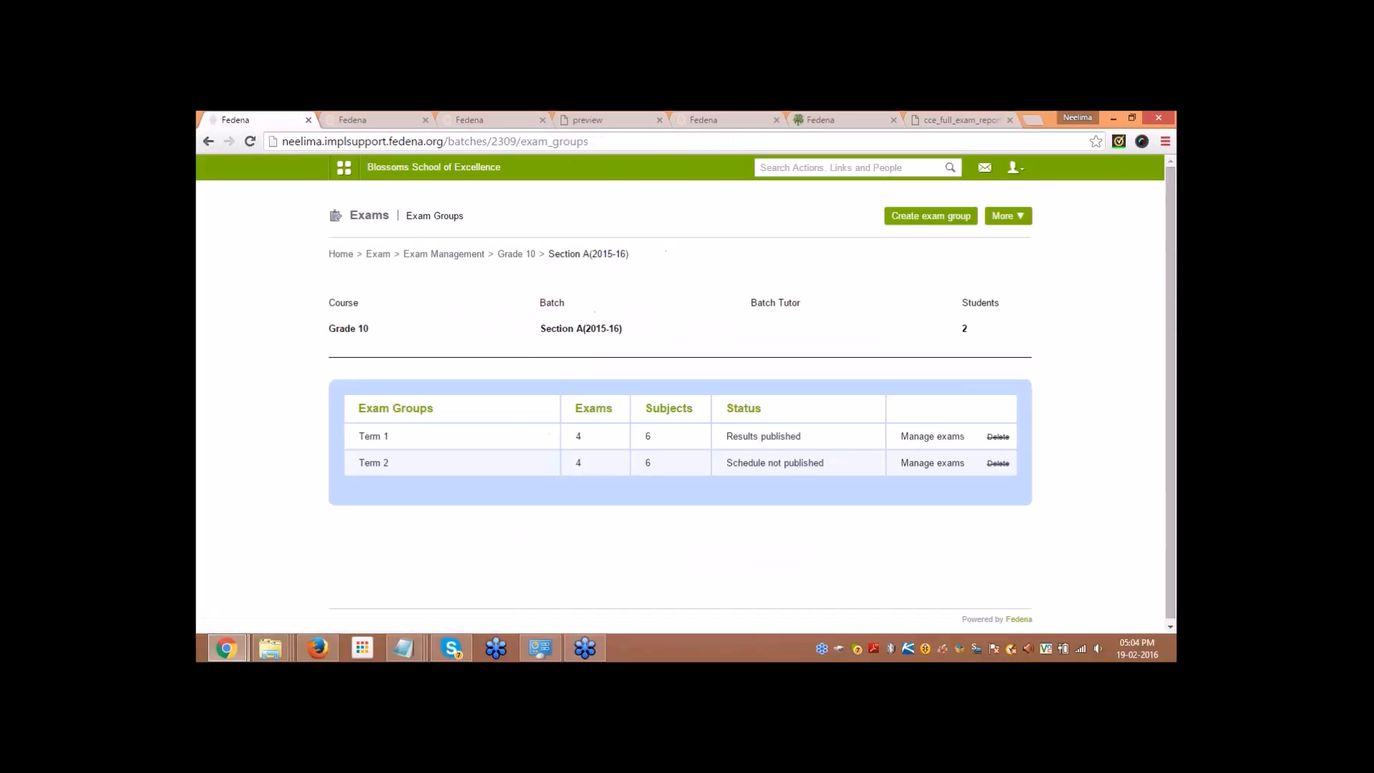
# Step: Open the student grade upscaling for G10 - Section A(2015-16) and examine the first student's grades and upscaling eligibility
pyautogui.click(1005, 215)
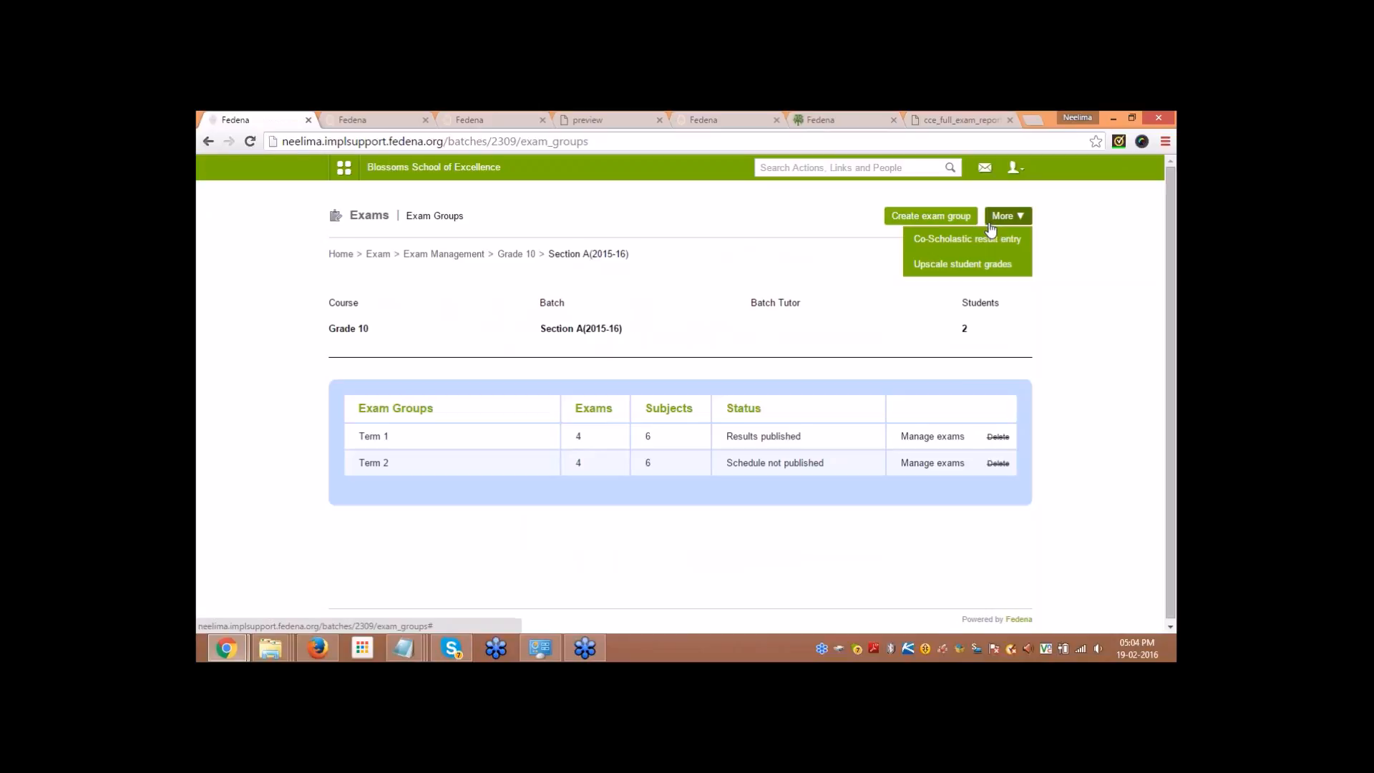
pyautogui.click(992, 264)
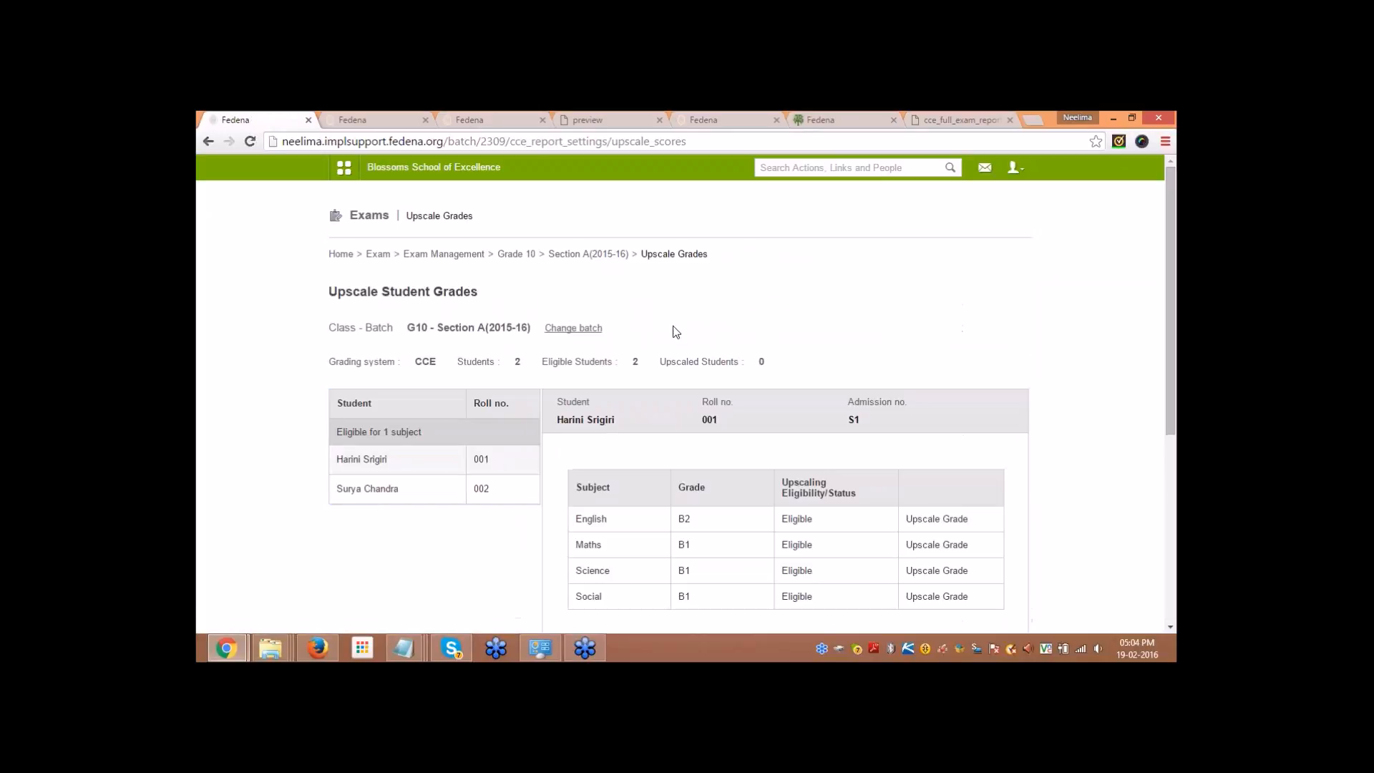
pyautogui.scroll(-1, 671, 319)
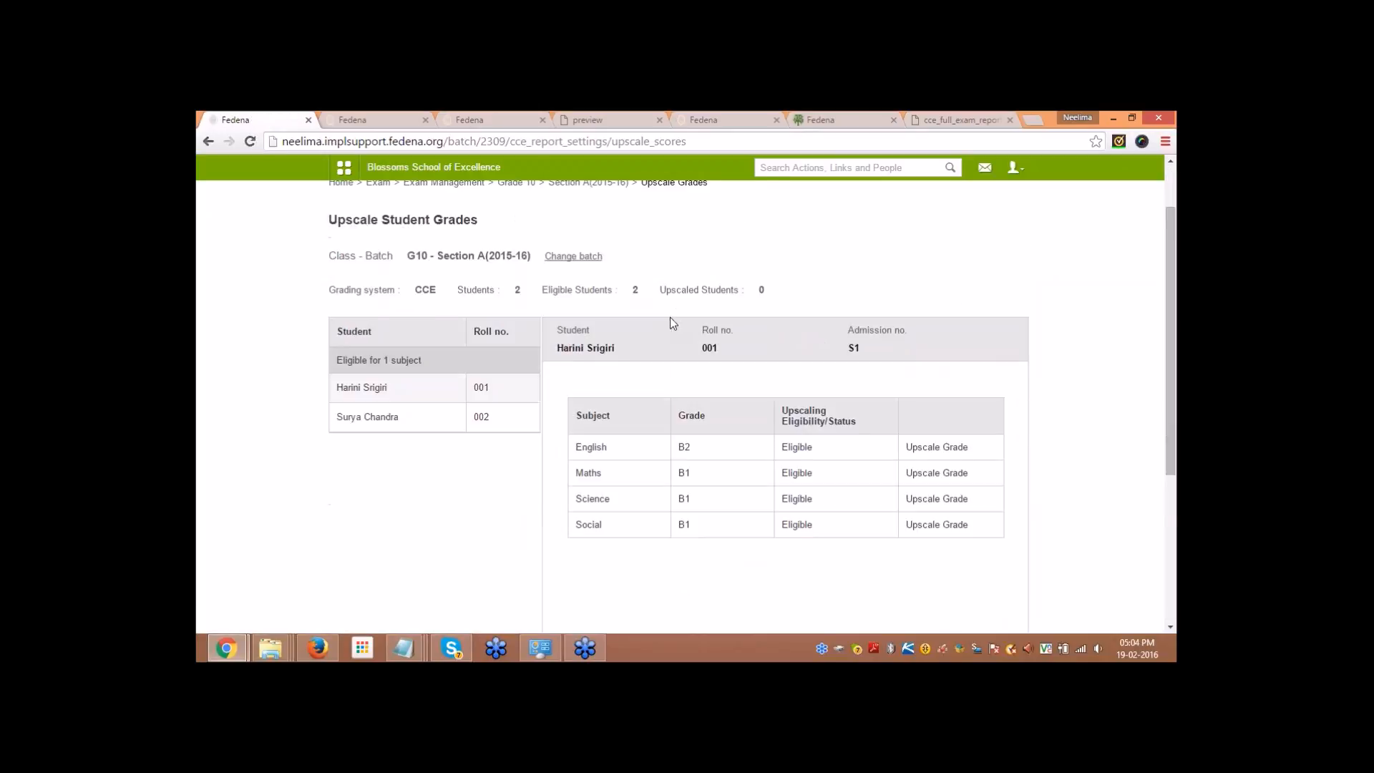
pyautogui.scroll(1, 671, 323)
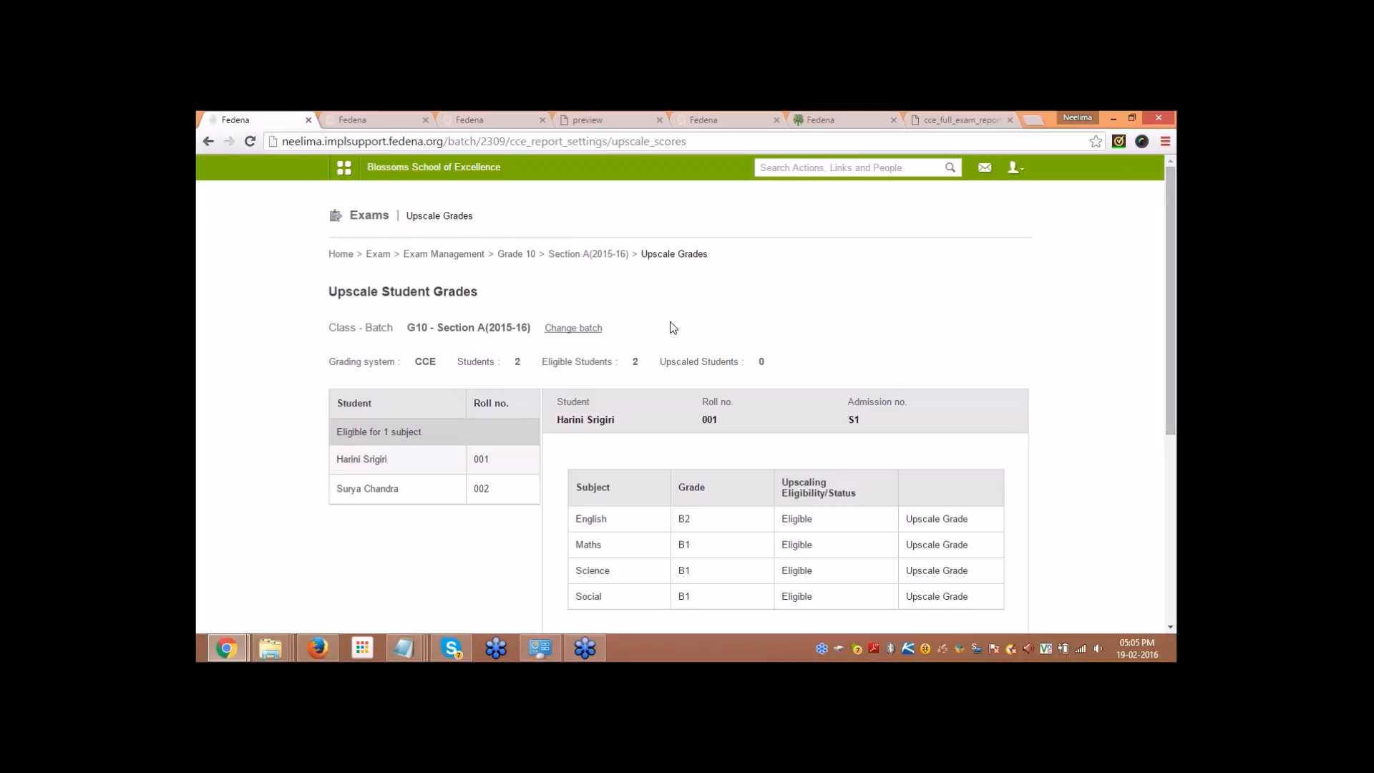
pyautogui.scroll(-2, 646, 389)
pyautogui.scroll(1, 329, 361)
pyautogui.moveTo(337, 362); pyautogui.dragTo(430, 363)
pyautogui.click(282, 403)
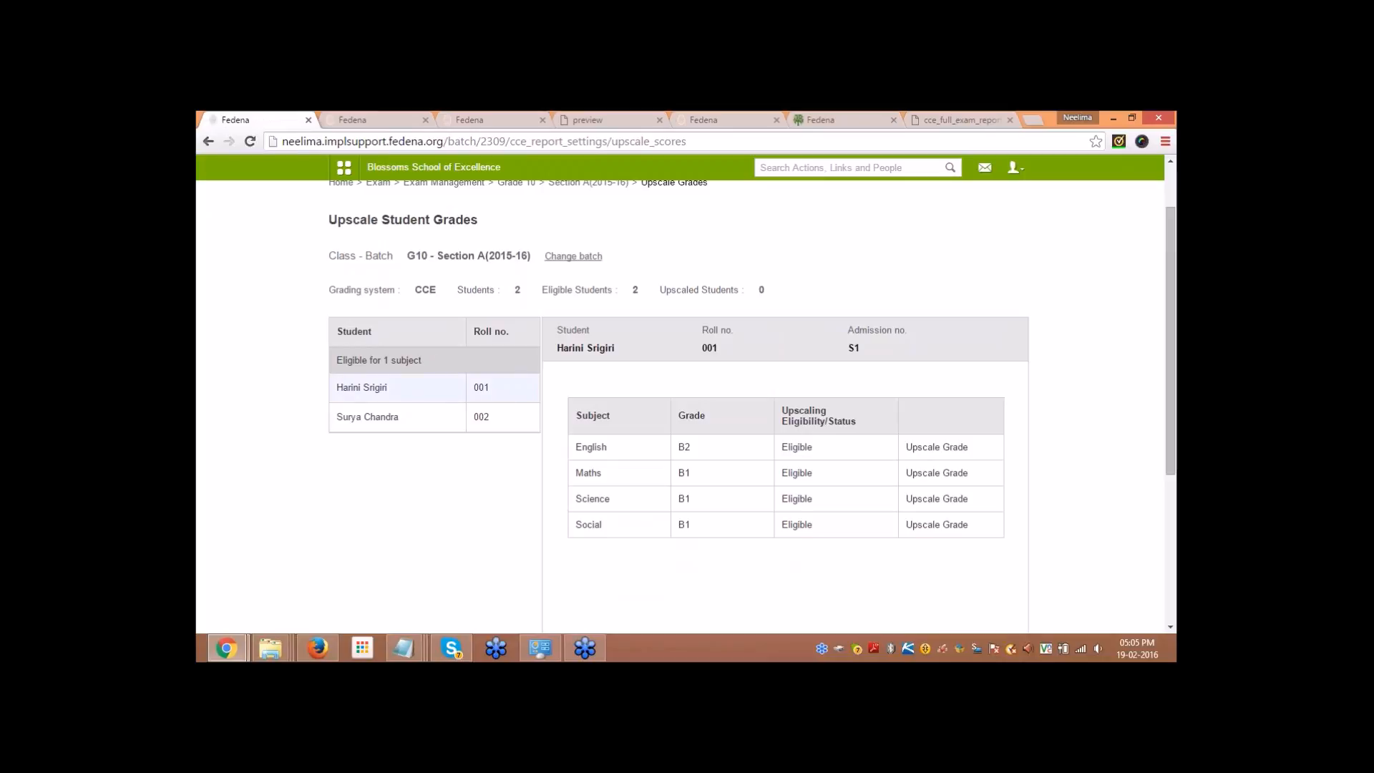
pyautogui.click(392, 389)
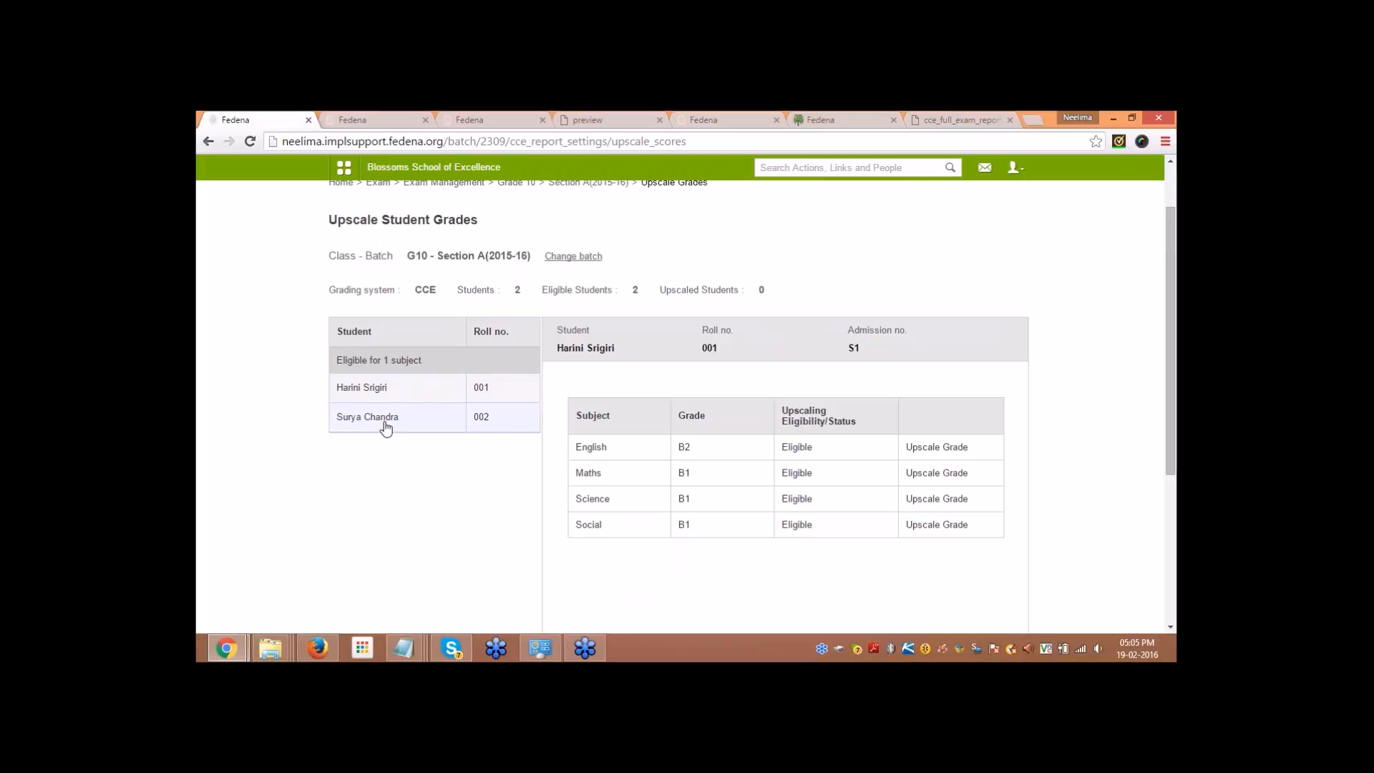
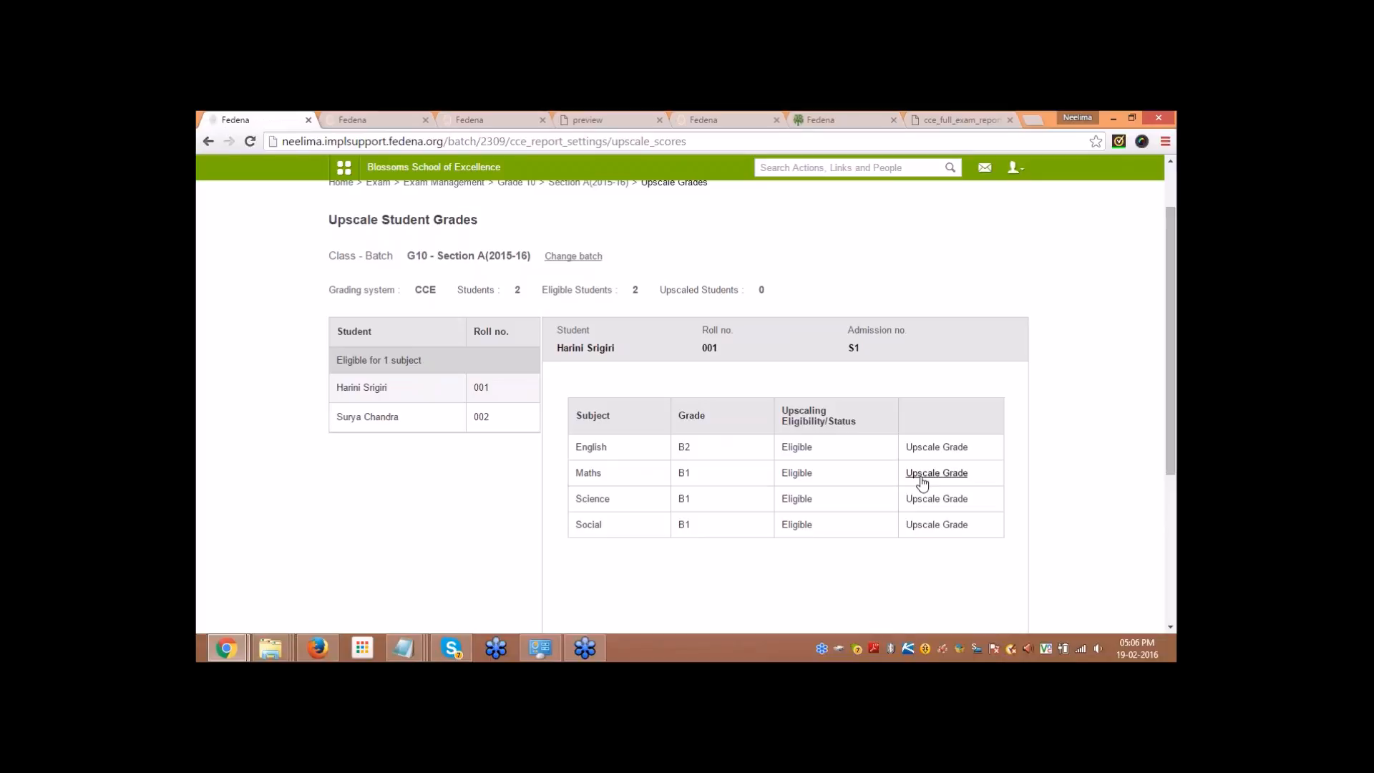
# Step: Upscale the first student's Maths grade to A2, save it and check the number of upscaled students
pyautogui.click(921, 478)
pyautogui.scroll(-1, 718, 501)
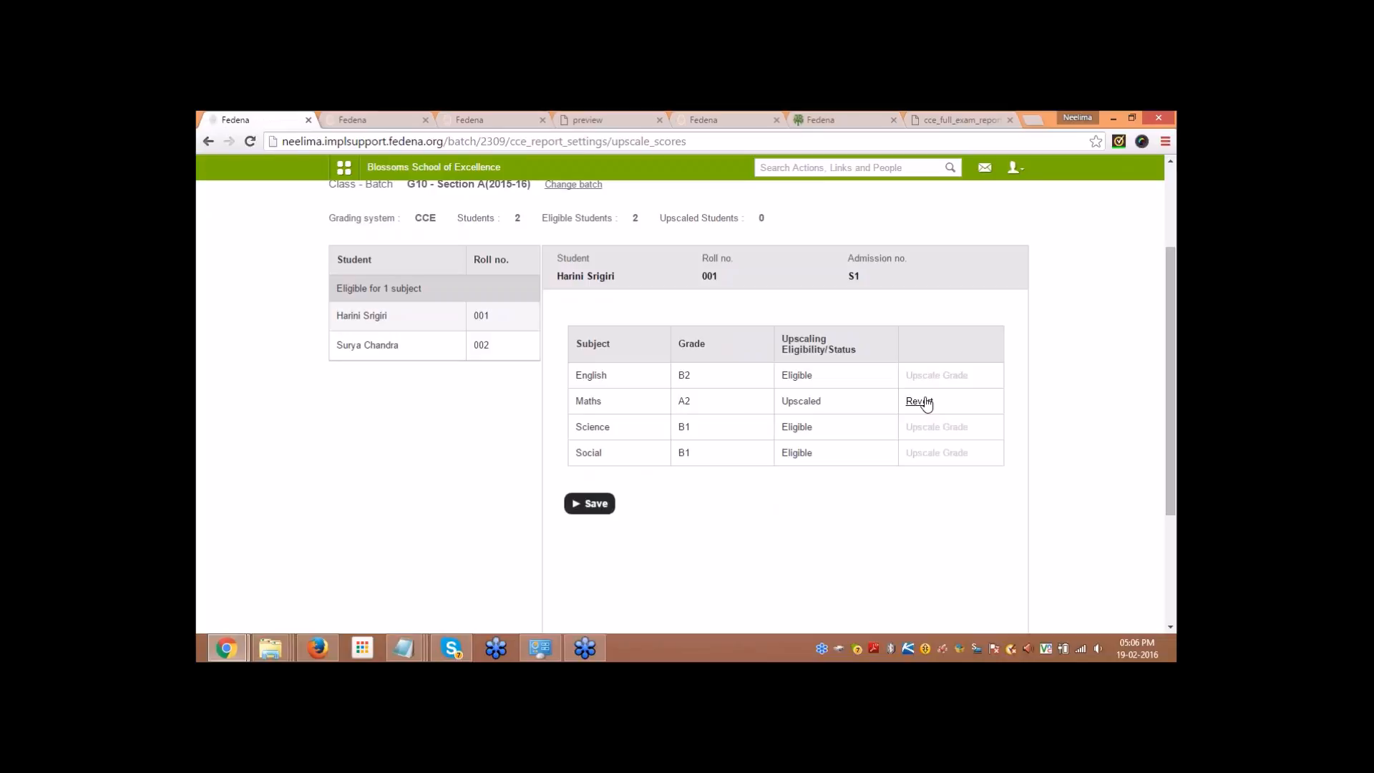
pyautogui.scroll(1, 389, 383)
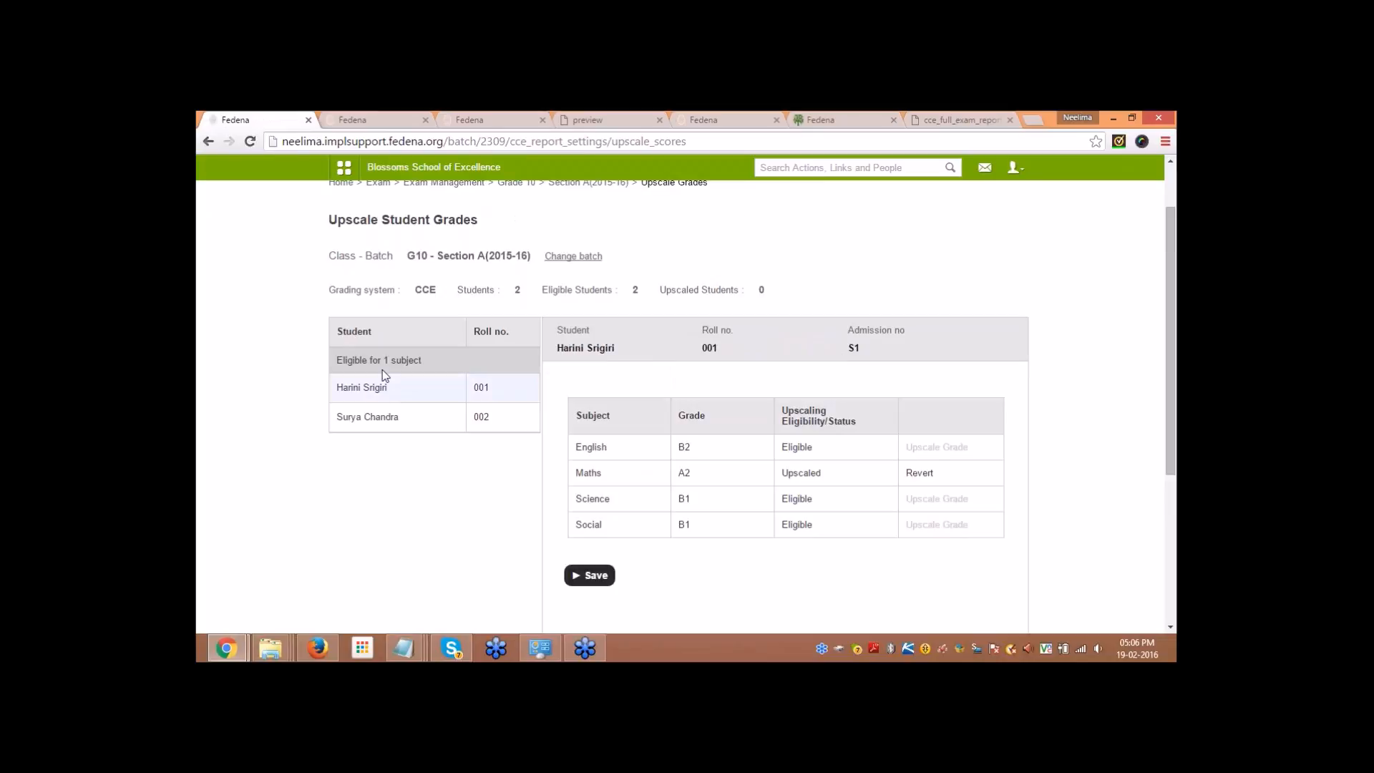
pyautogui.click(583, 574)
pyautogui.scroll(-1, 423, 528)
pyautogui.scroll(1, 422, 312)
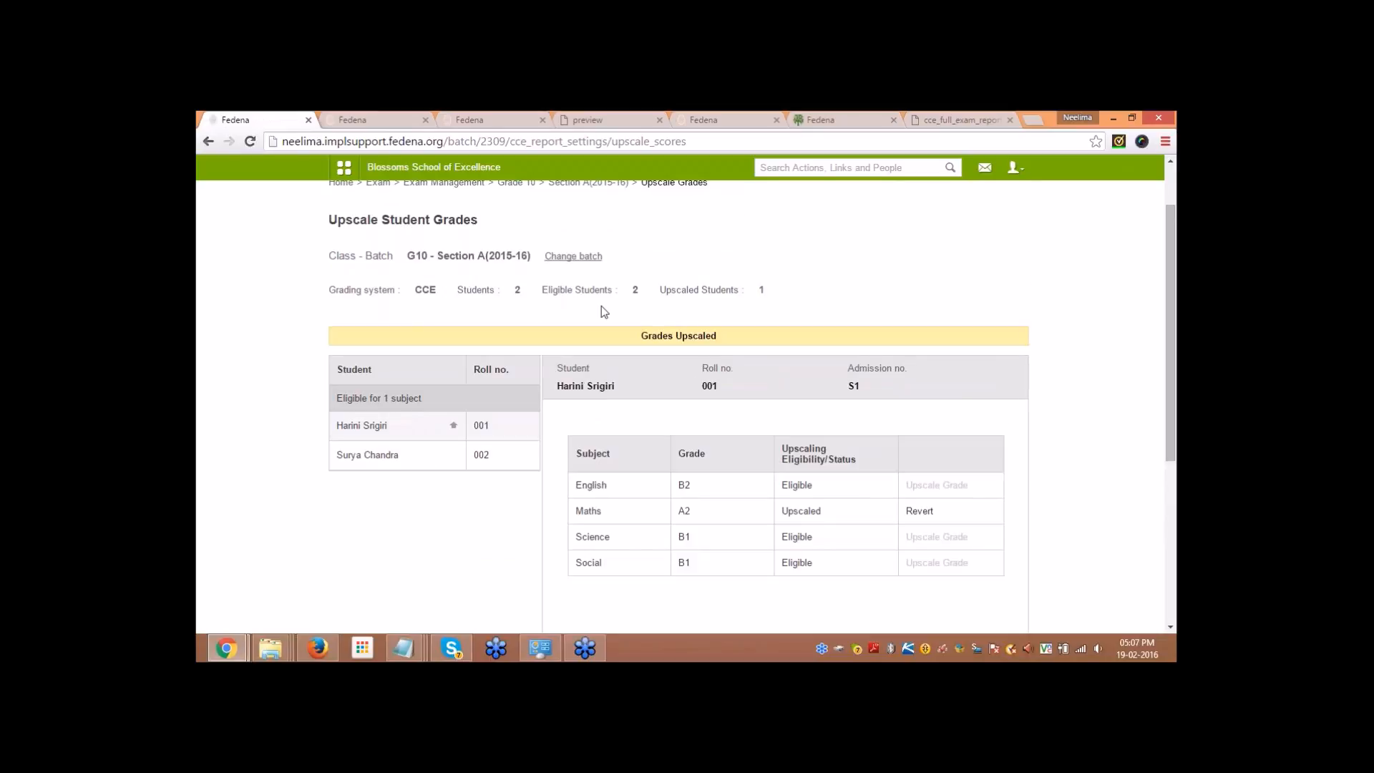
pyautogui.moveTo(659, 291); pyautogui.dragTo(739, 291)
pyautogui.click(811, 307)
# Step: Upscale the second student's Maths grade to A2, save it and return to the Section A(2015-16) exam groups
pyautogui.click(369, 455)
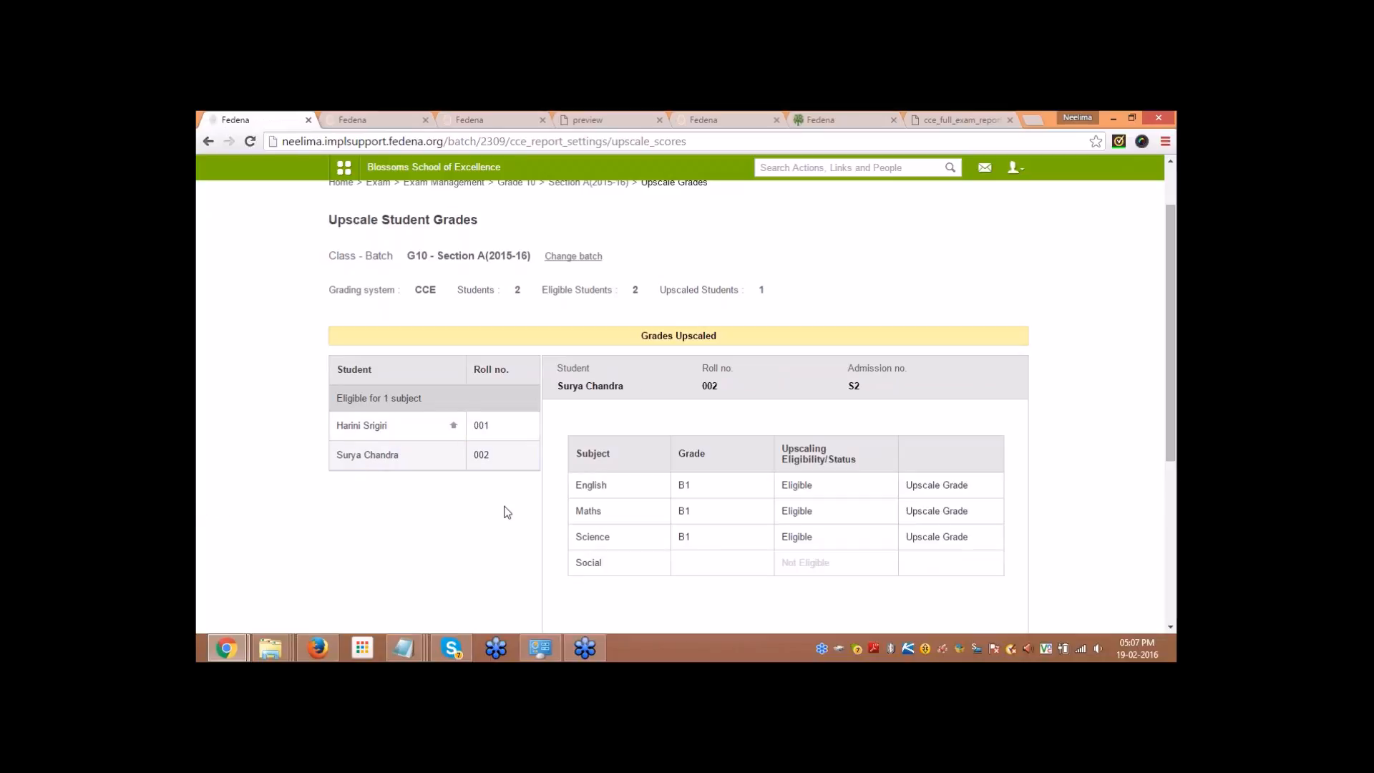
pyautogui.scroll(-1, 508, 512)
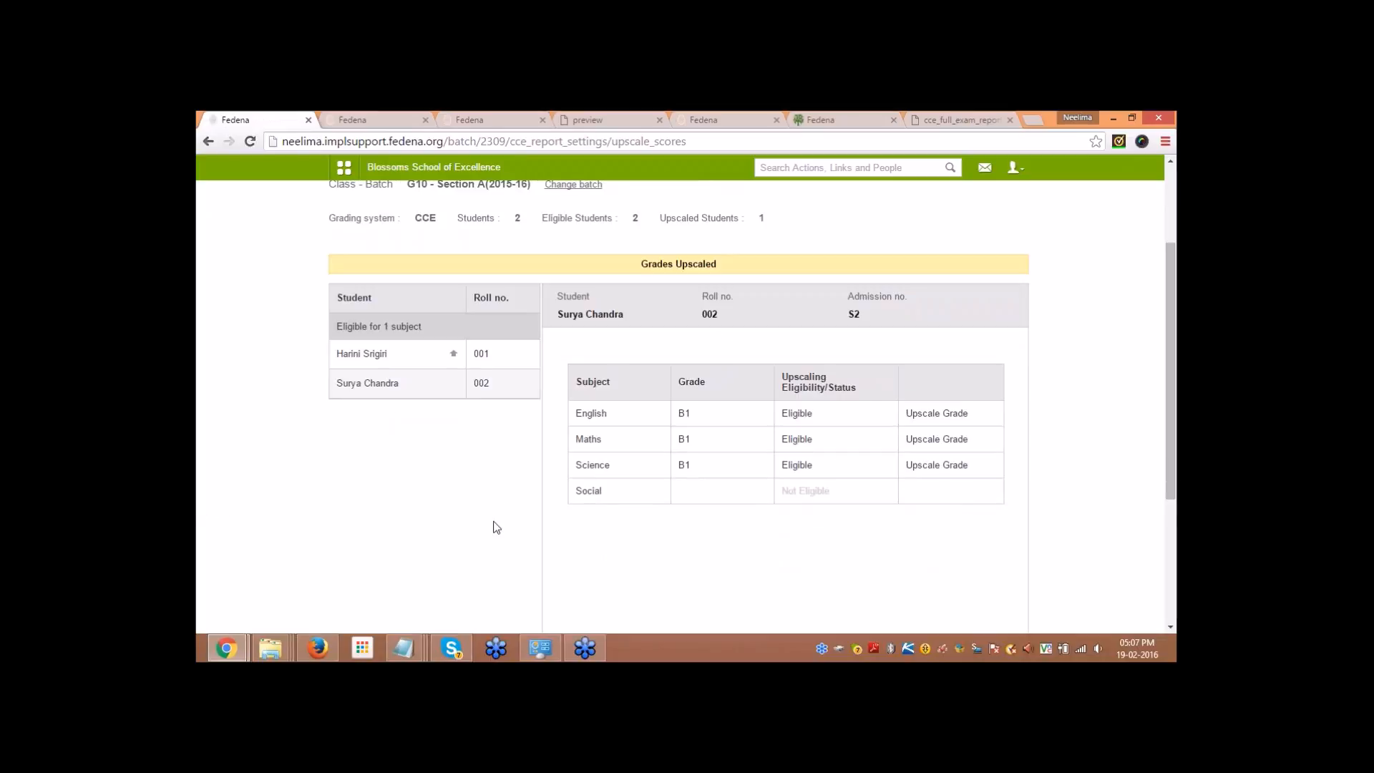
pyautogui.click(931, 440)
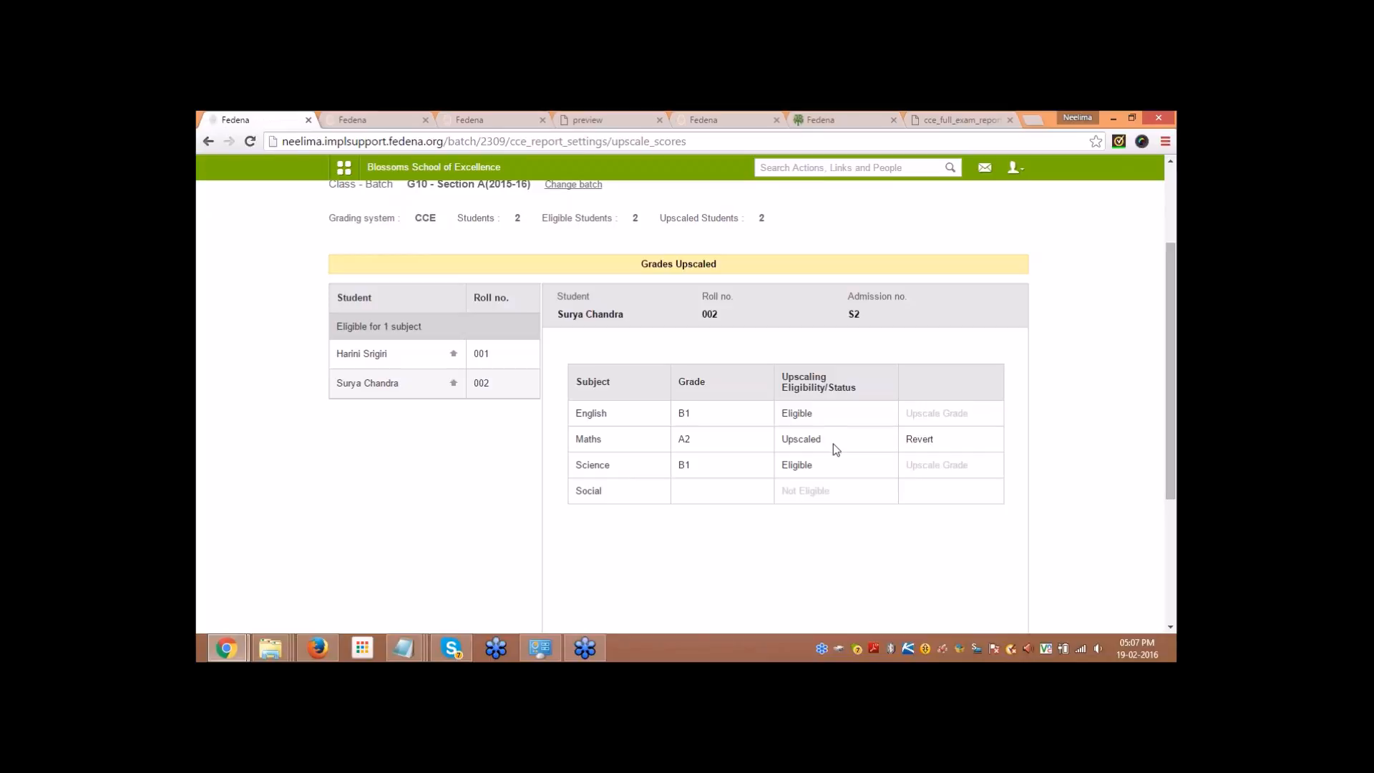
pyautogui.scroll(2, 833, 445)
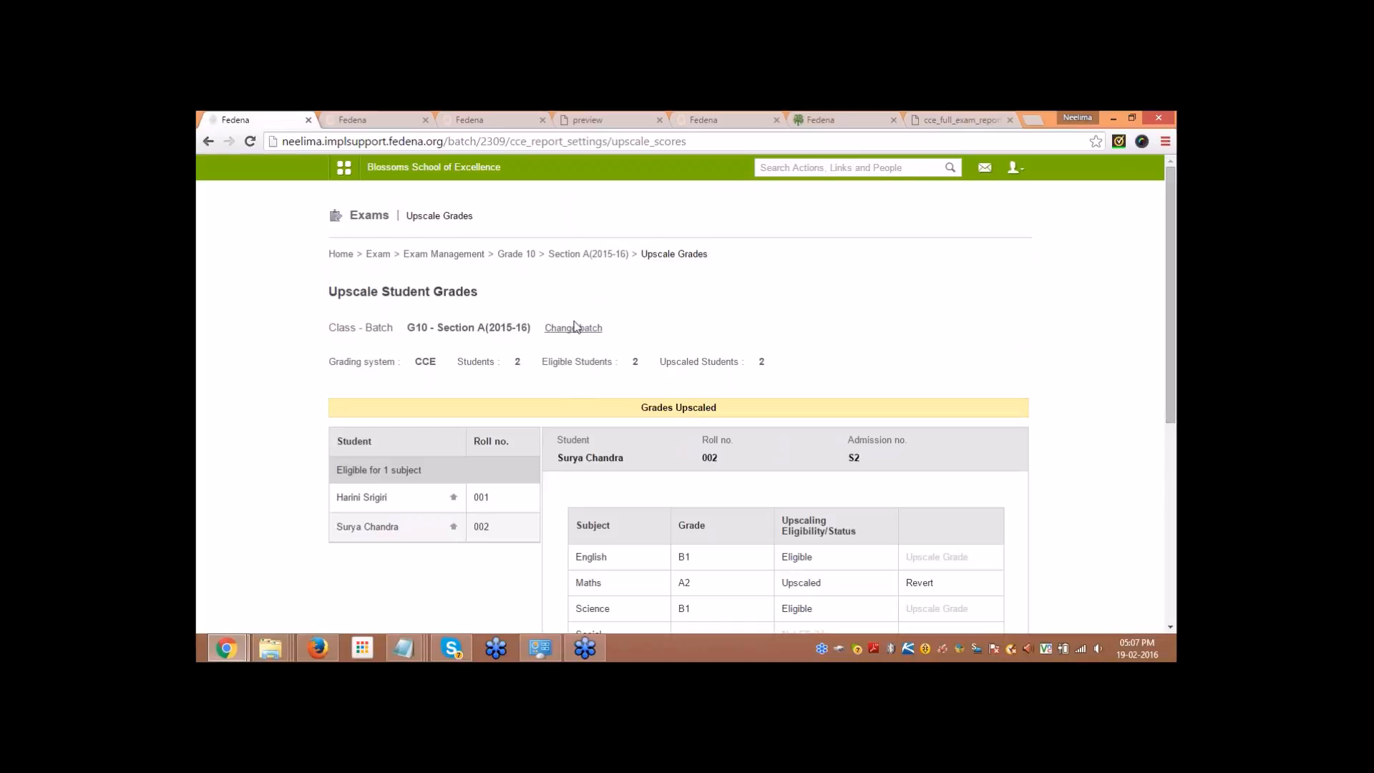
pyautogui.click(588, 254)
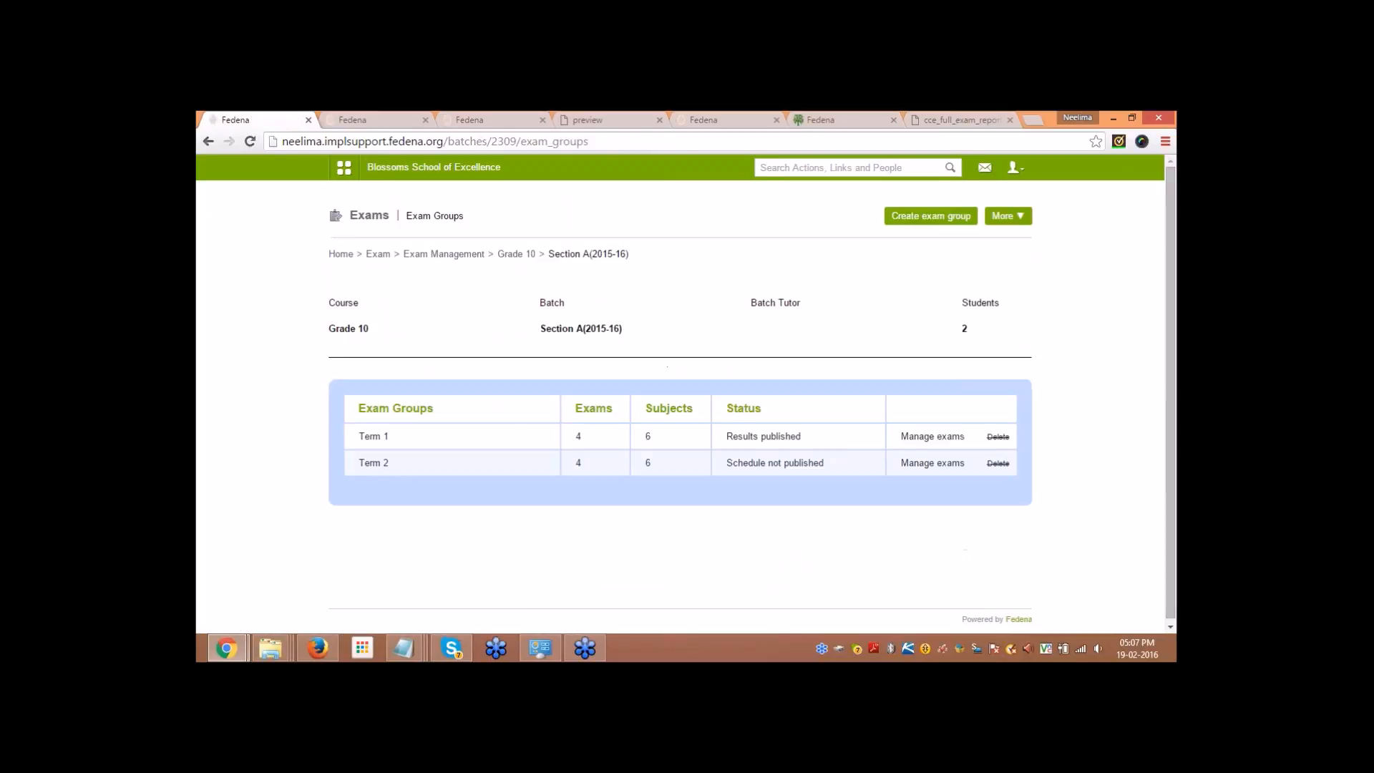
# Step: In the second browser tab, reopen the student-wise CCE report for G10 - Section A(2015-16) with all terms
pyautogui.click(582, 119)
pyautogui.click(368, 120)
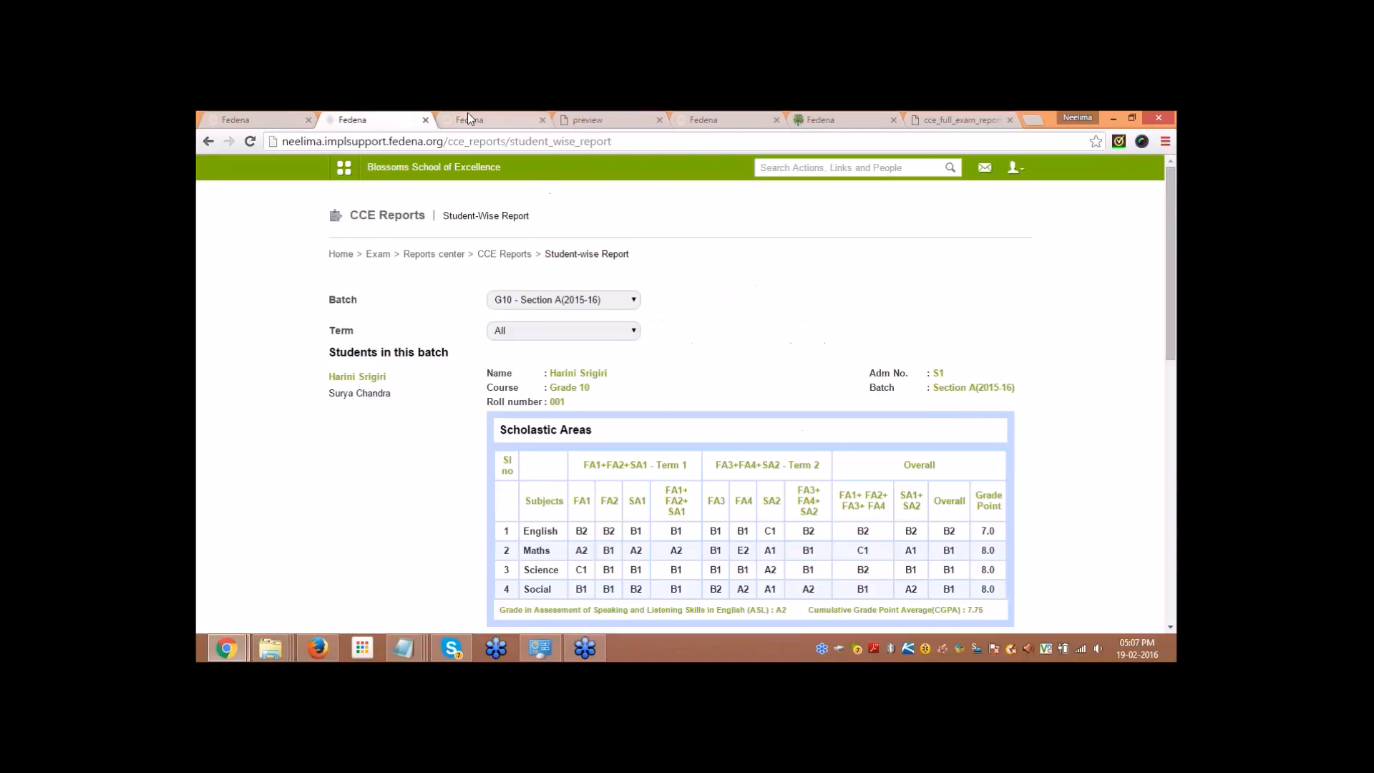
pyautogui.click(467, 118)
pyautogui.hotkey('ctrl', '1')
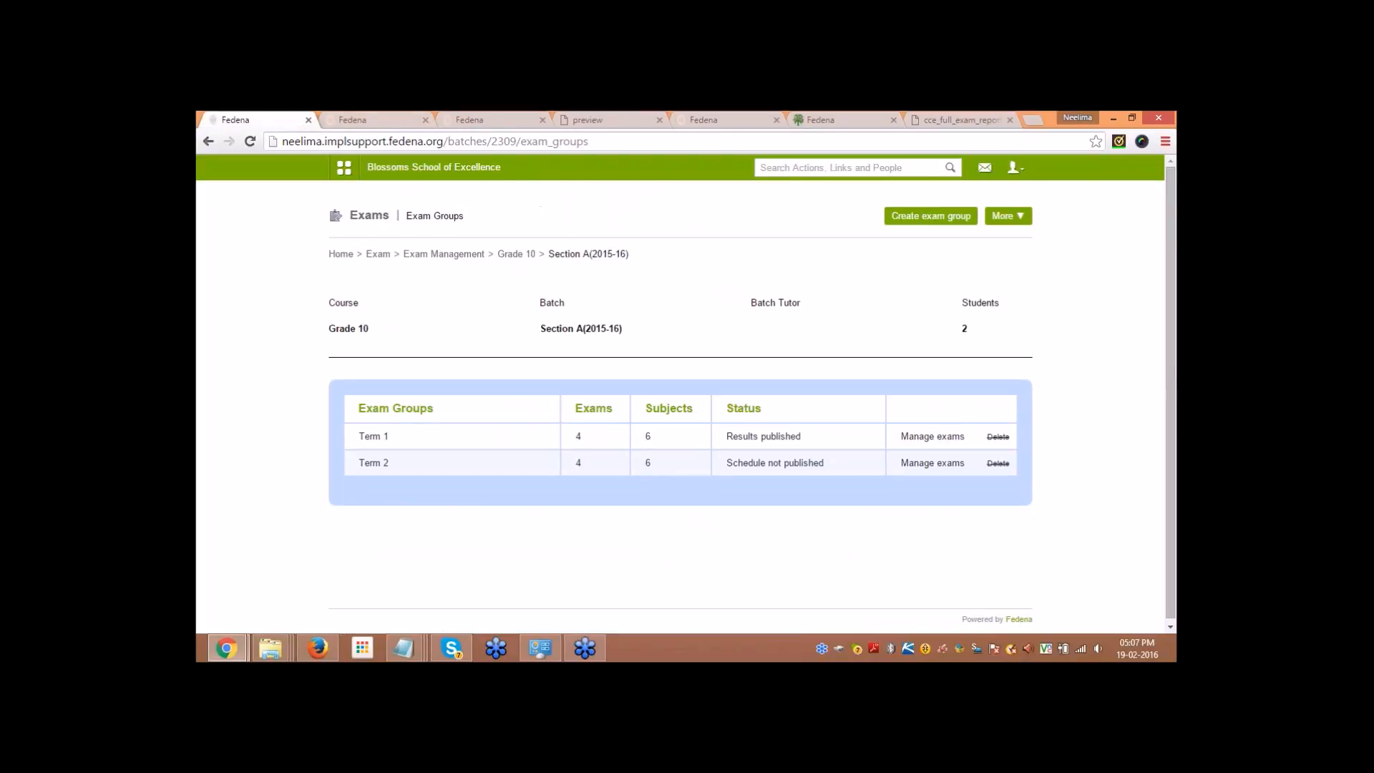
pyautogui.hotkey('ctrl', '2')
pyautogui.click(504, 254)
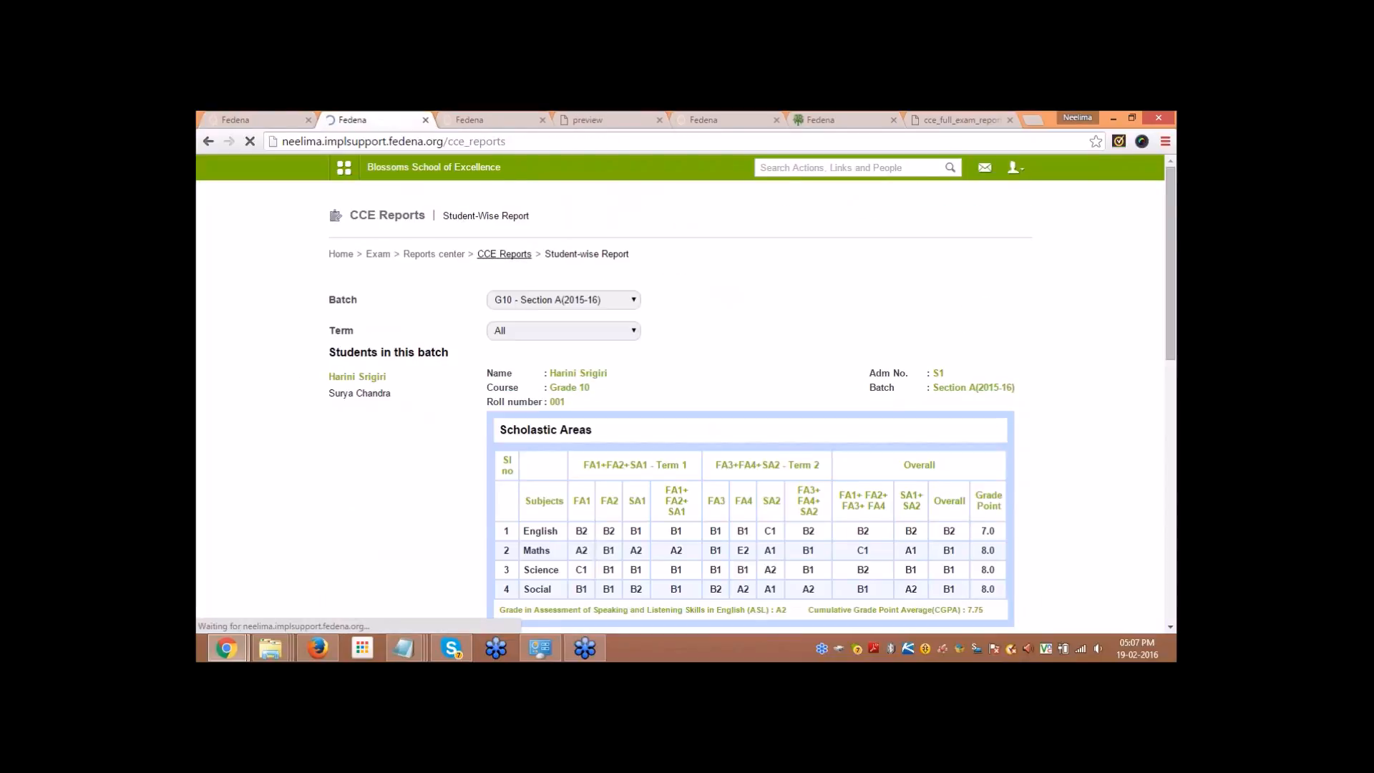
pyautogui.click(639, 296)
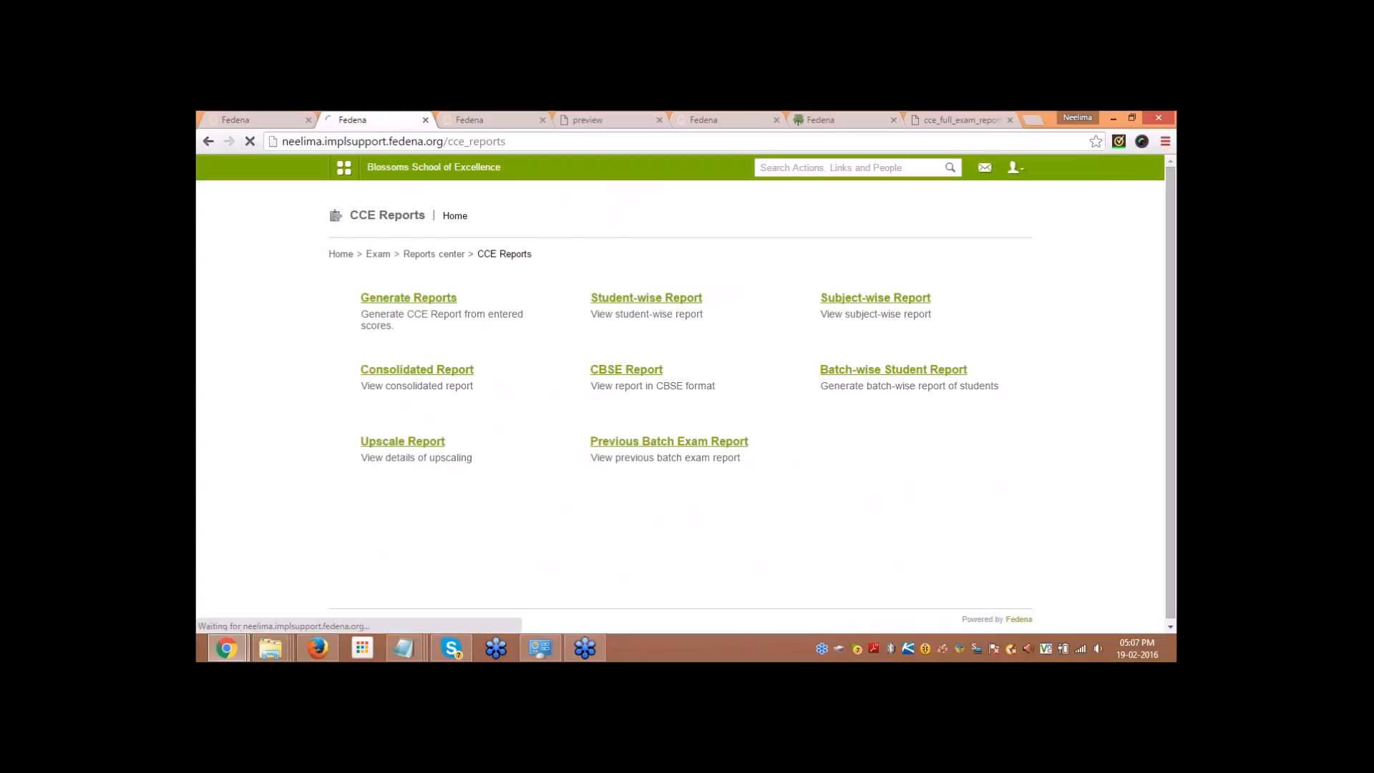
pyautogui.click(573, 299)
pyautogui.click(579, 329)
# Step: Examine the first student's upscaled overall Maths grade and the co-scholastic grades down to the end of the report
pyautogui.scroll(-2, 509, 349)
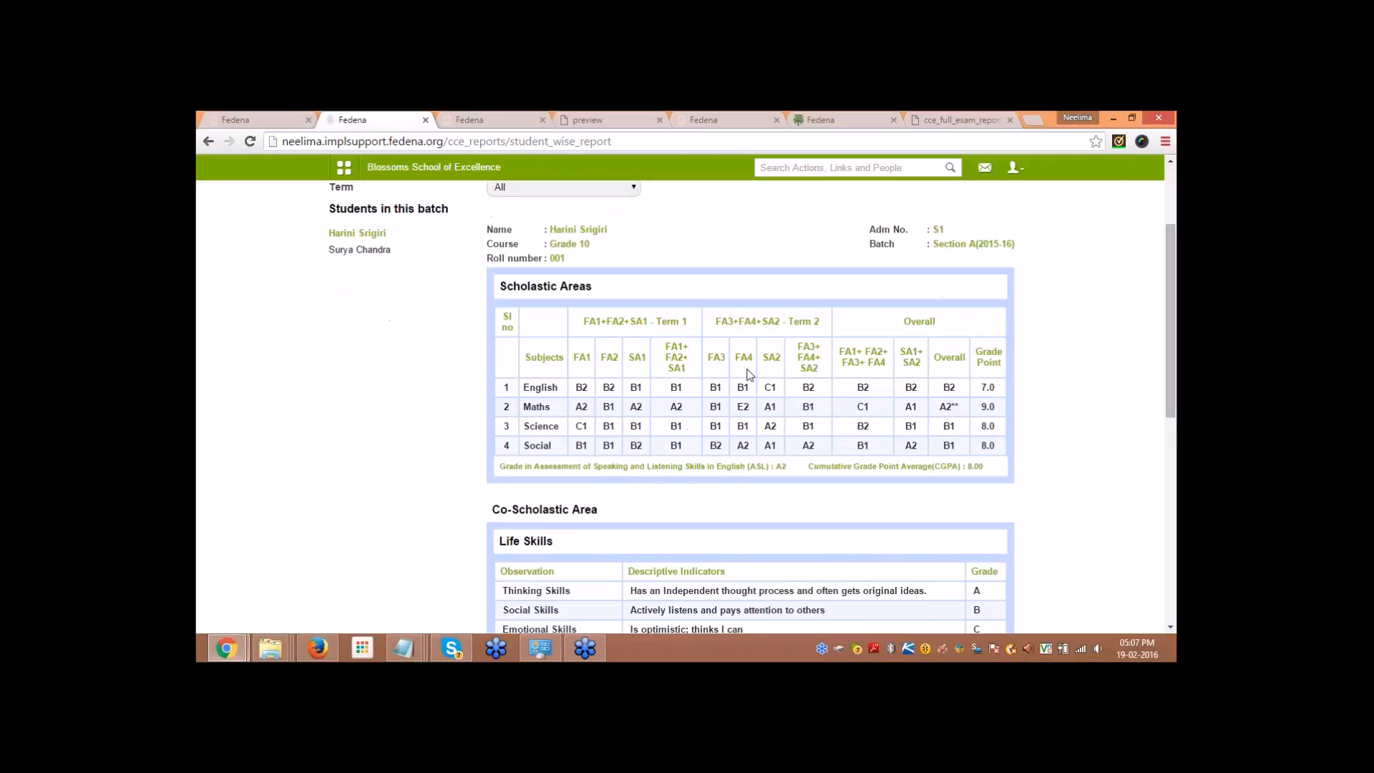
pyautogui.scroll(-1, 760, 387)
pyautogui.scroll(1, 759, 388)
pyautogui.moveTo(951, 406); pyautogui.dragTo(959, 407)
pyautogui.click(1023, 402)
pyautogui.moveTo(952, 406); pyautogui.dragTo(968, 410)
pyautogui.click(951, 403)
pyautogui.scroll(-7, 944, 406)
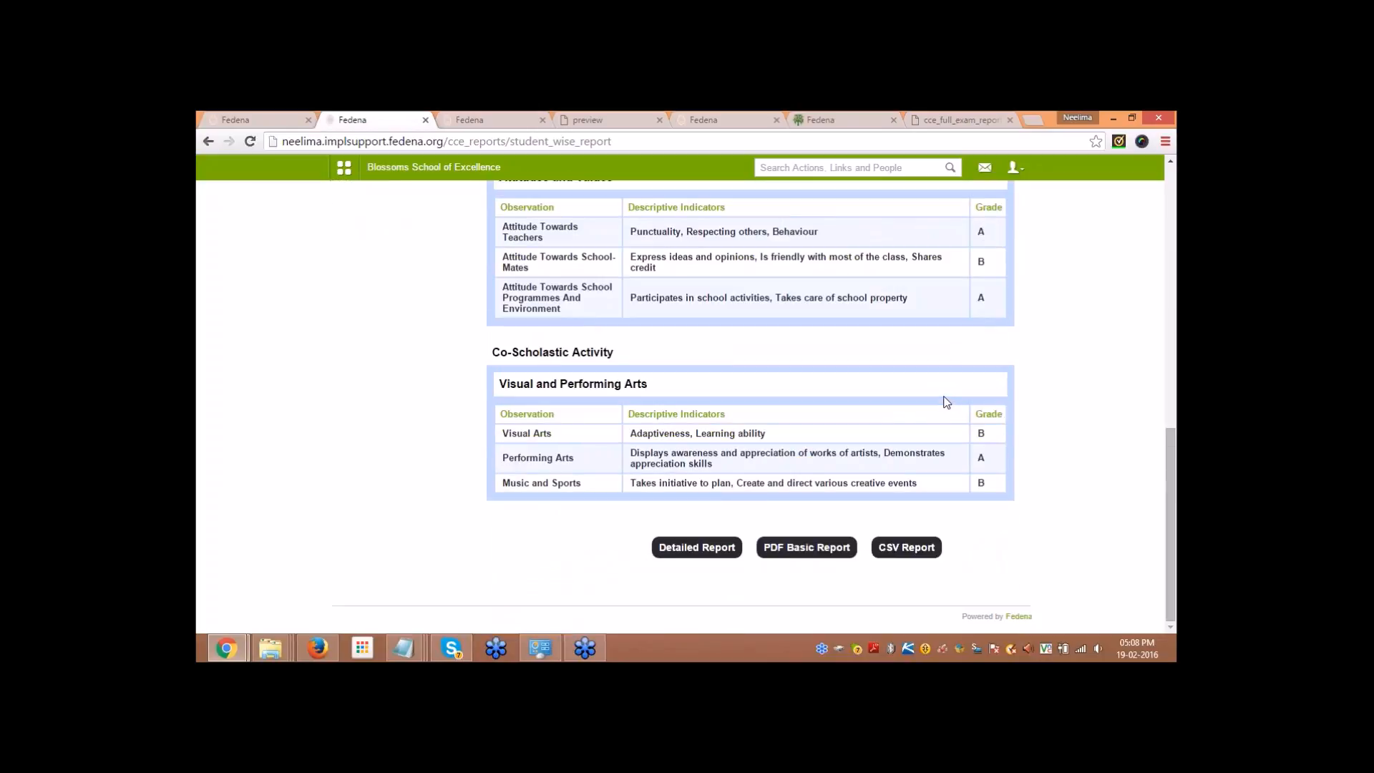
# Step: Open the first student's detailed PDF report and check the upgraded Maths grade under Scholastic Areas
pyautogui.click(701, 551)
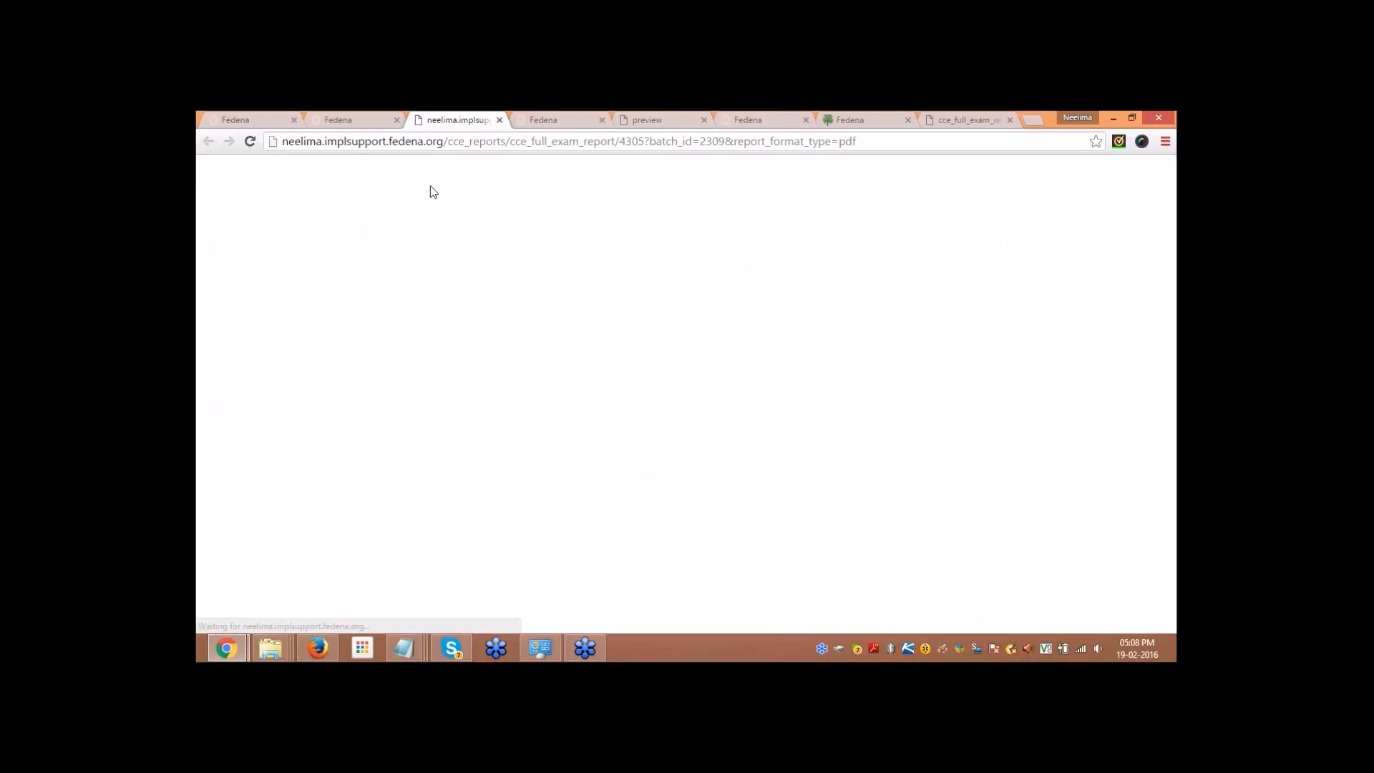
pyautogui.scroll(-10, 501, 331)
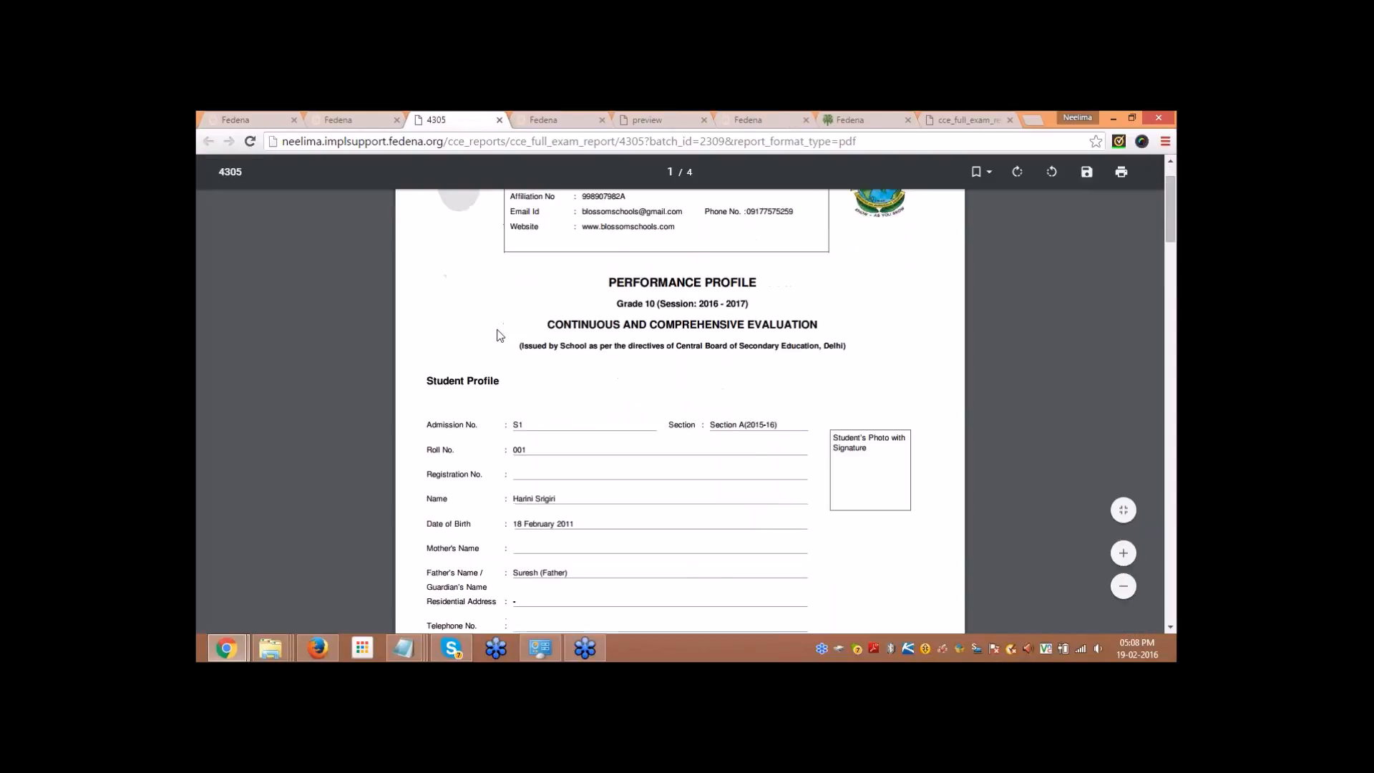
pyautogui.scroll(-1, 502, 330)
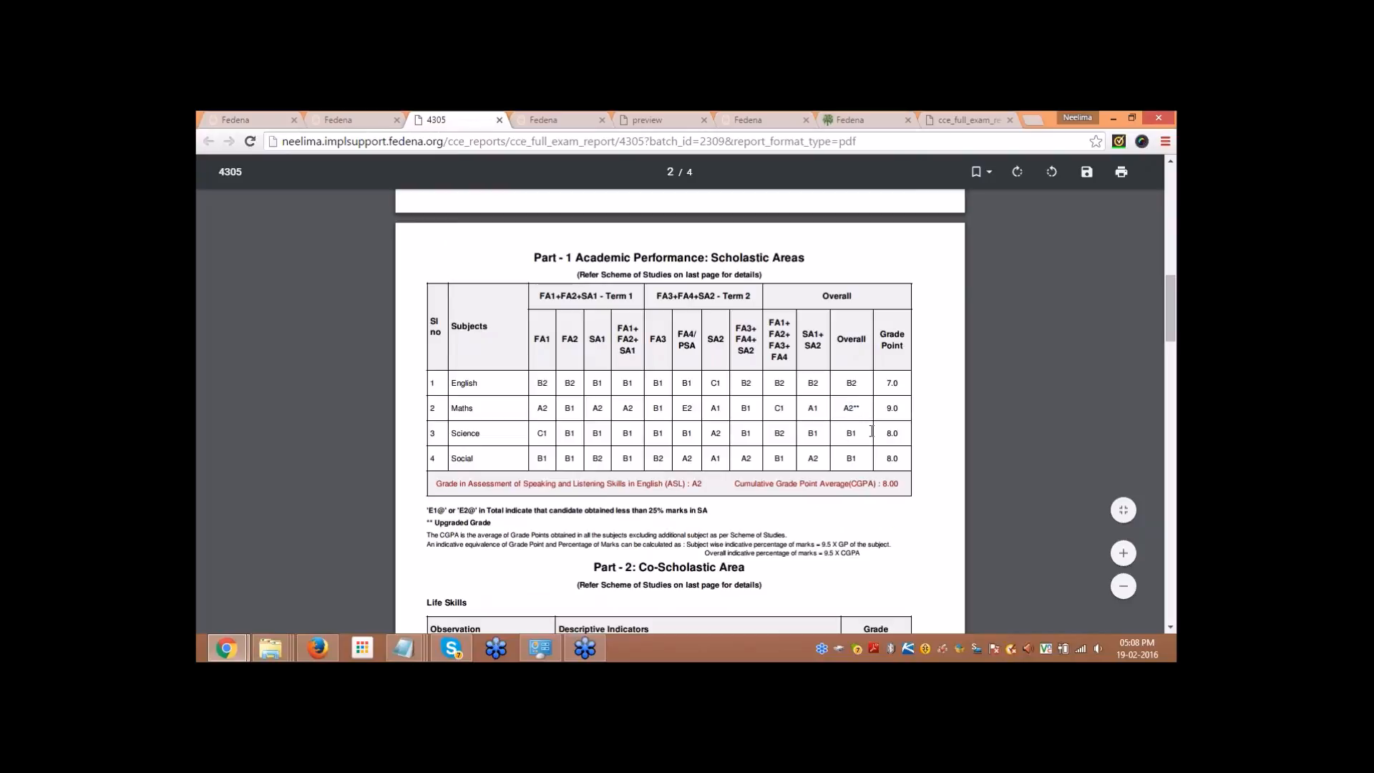
pyautogui.scroll(-2, 546, 426)
pyautogui.scroll(10, 546, 426)
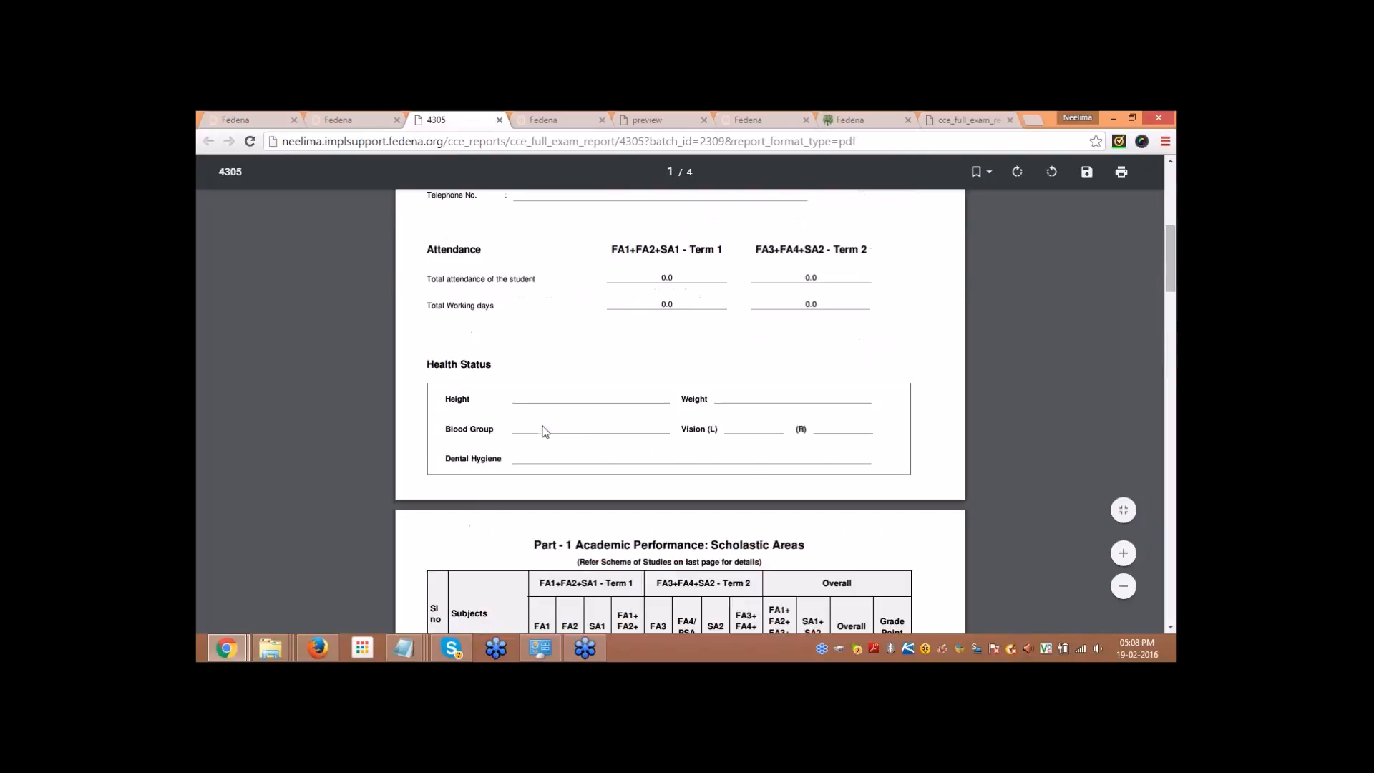
# Step: Return to the CCE reports in the second browser tab and view Grade 10's eligible and upscaled students in the Upscale Report
pyautogui.click(232, 119)
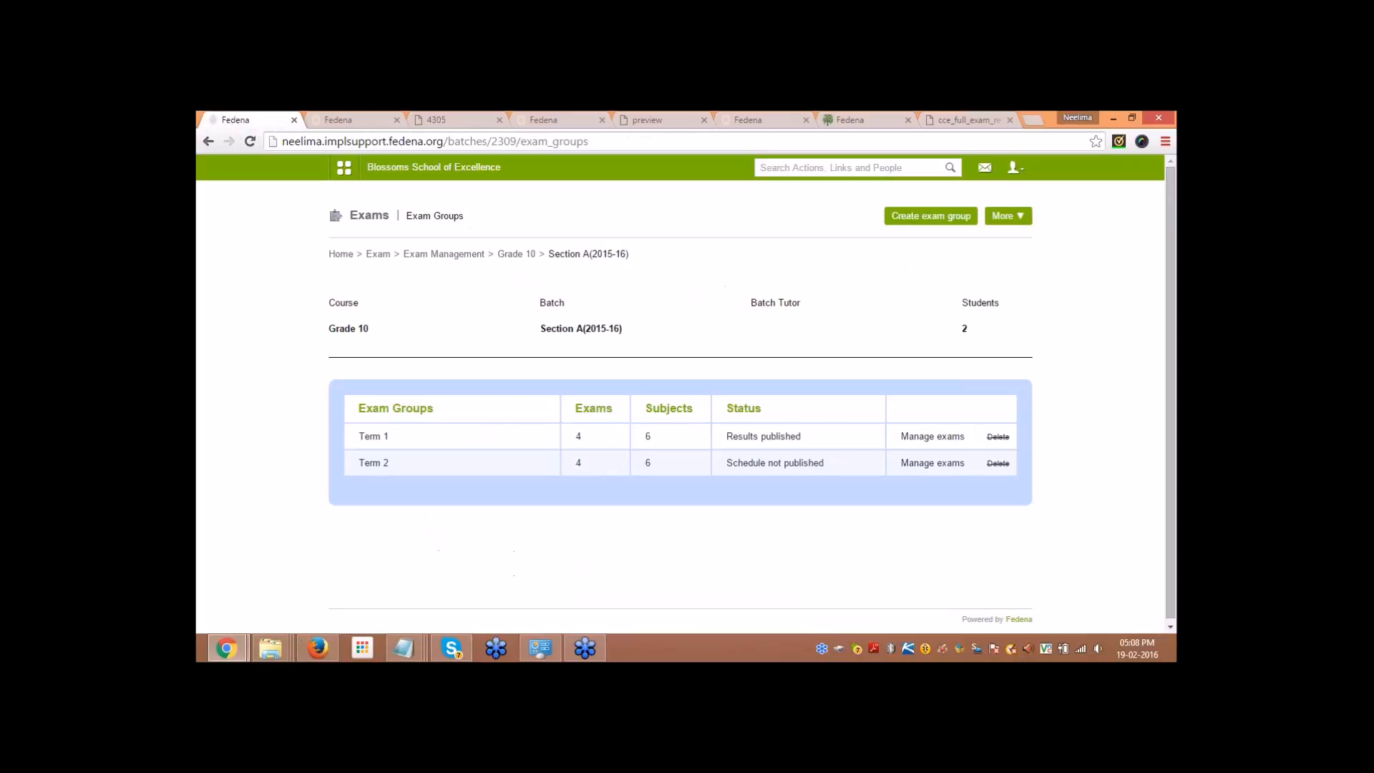
pyautogui.click(350, 119)
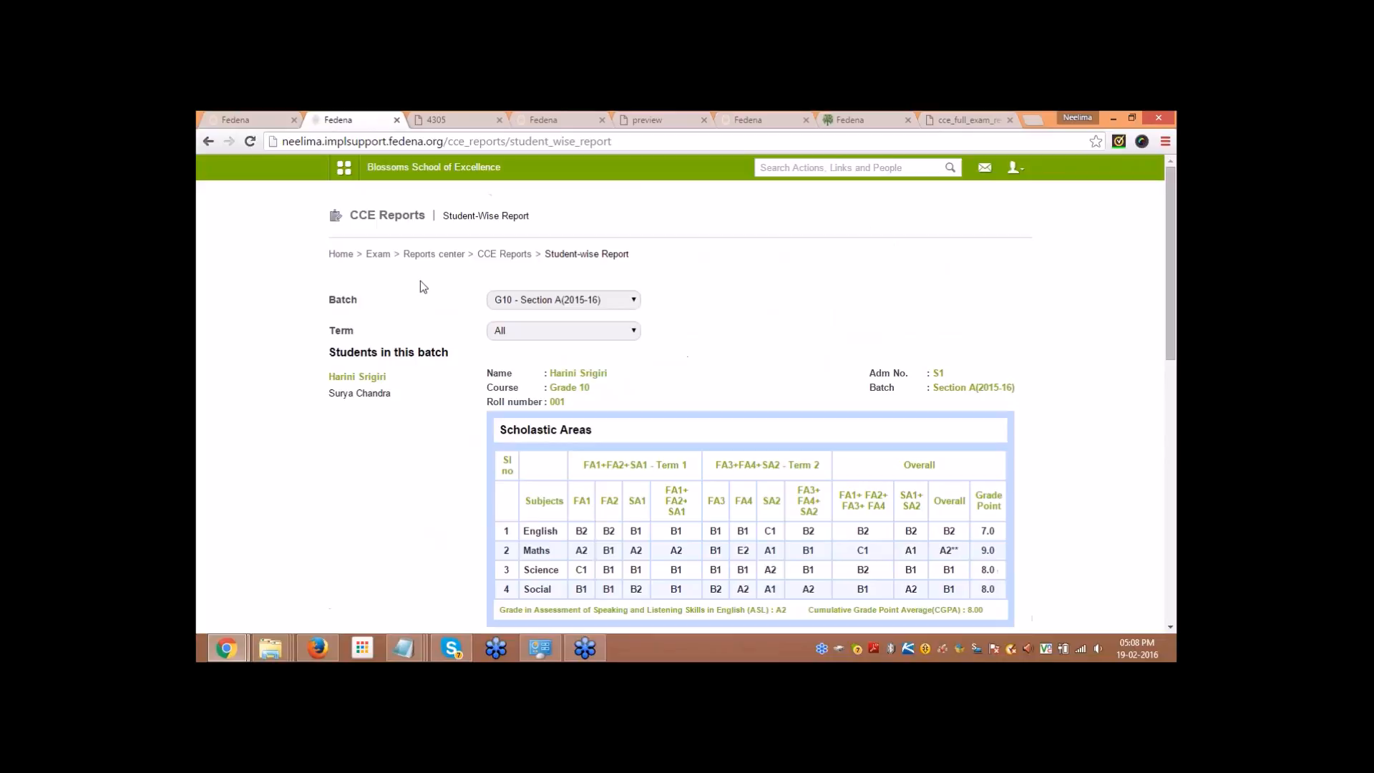
pyautogui.scroll(-1, 439, 507)
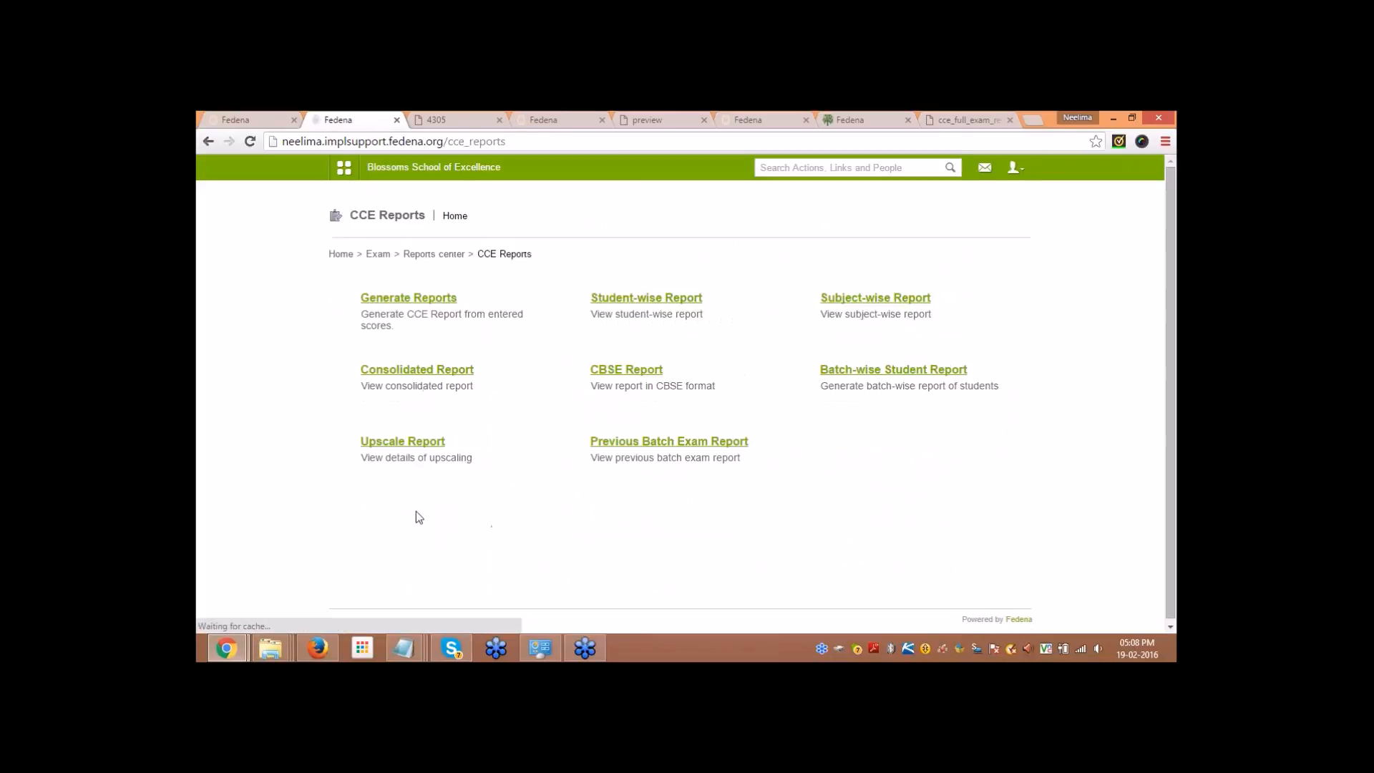
pyautogui.click(393, 445)
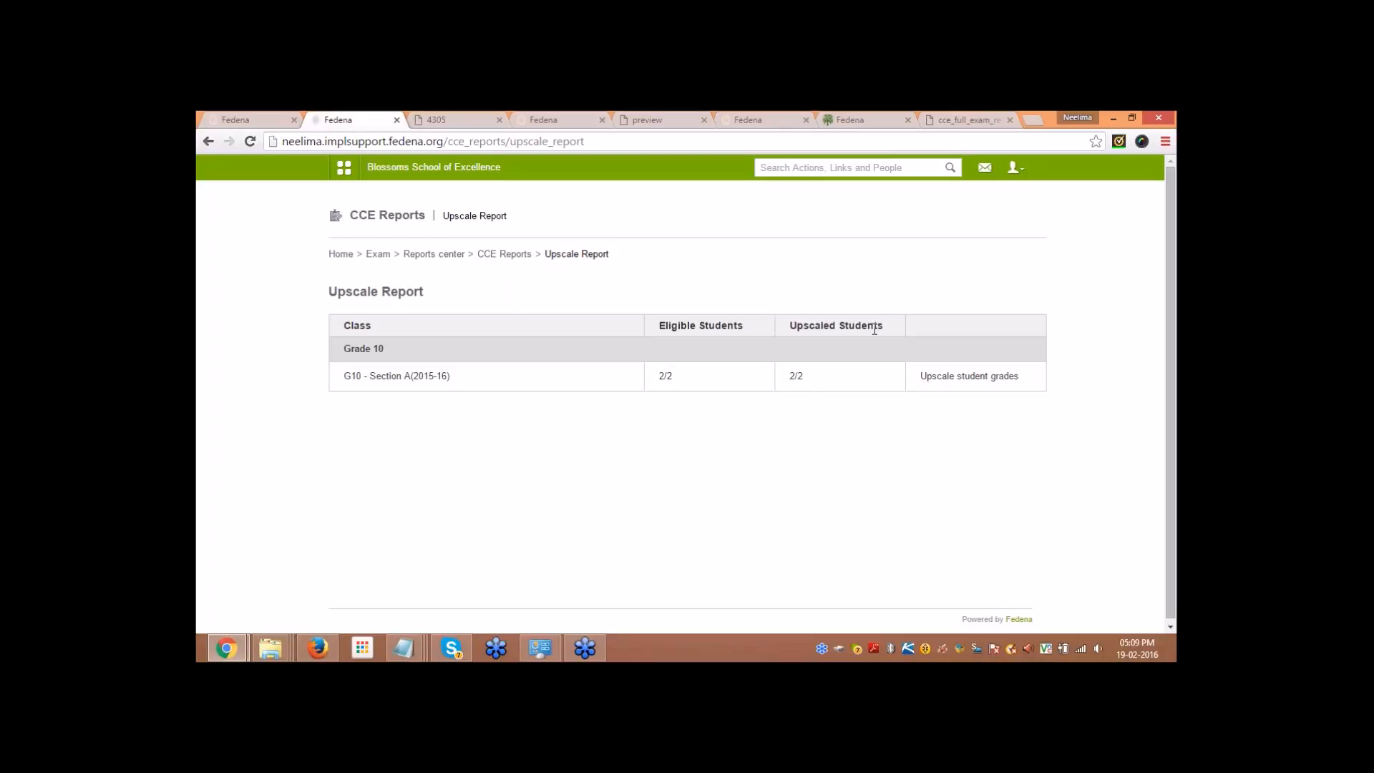
pyautogui.moveTo(797, 375); pyautogui.dragTo(803, 376)
pyautogui.click(786, 388)
# Step: Open G10 - Section A(2015-16)'s grade upscaling from the report, examine the Maths revert option, and go back to the Upscale Report
pyautogui.click(930, 380)
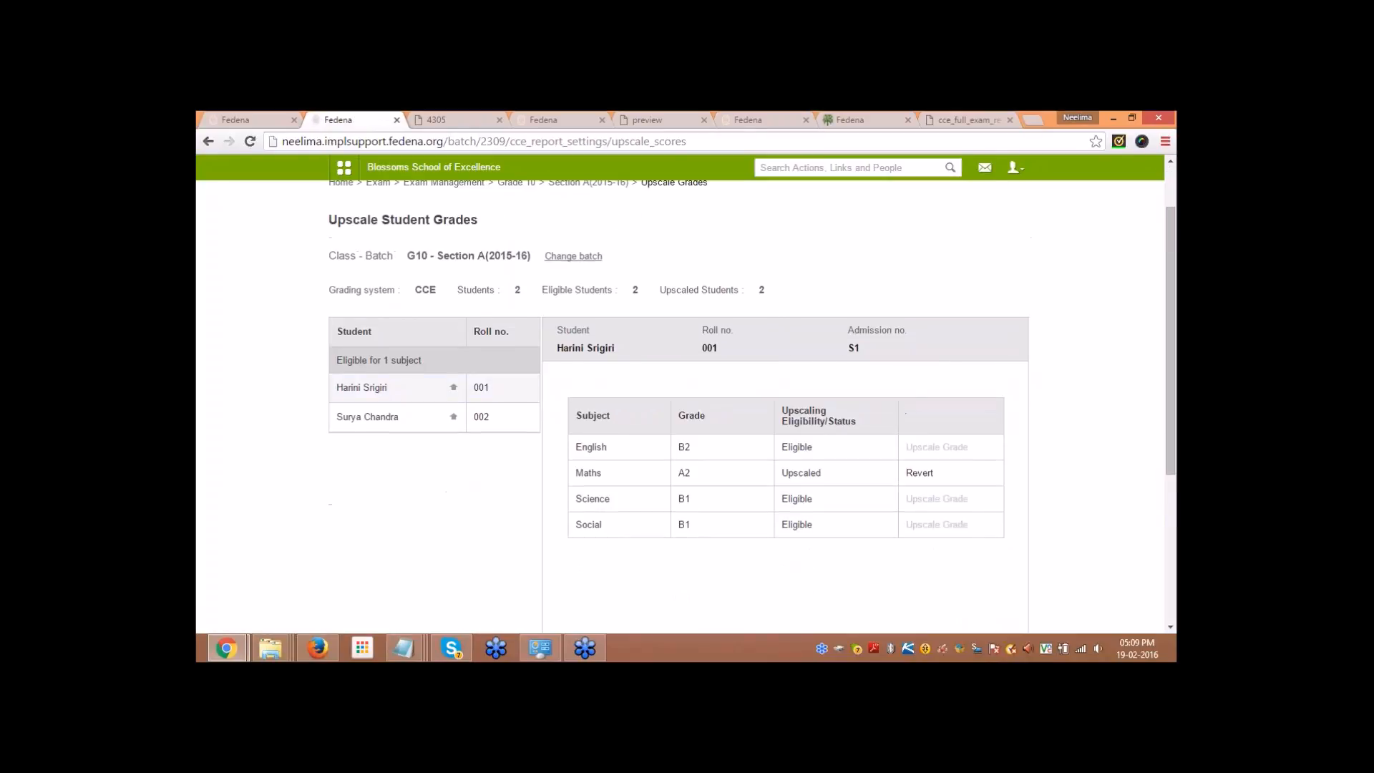
pyautogui.scroll(-2, 458, 408)
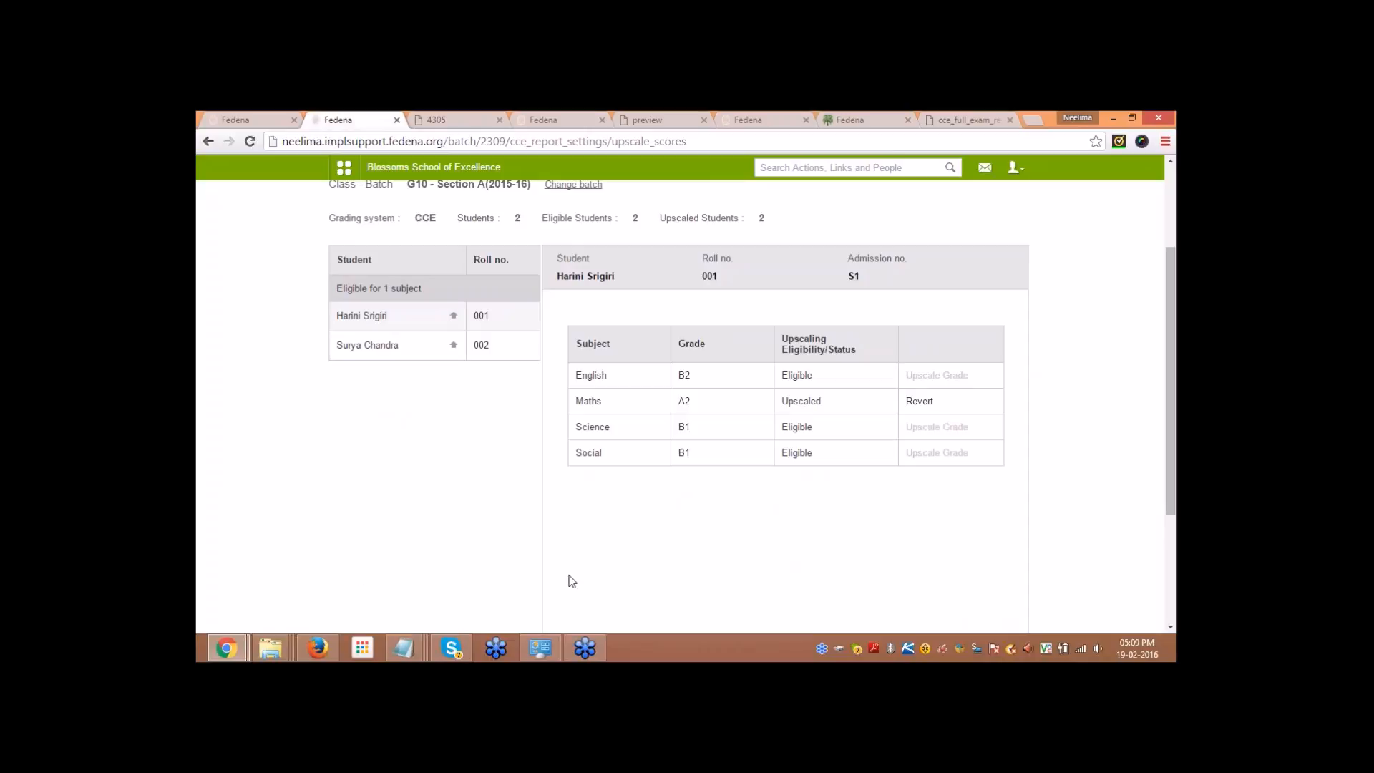
pyautogui.scroll(1, 445, 467)
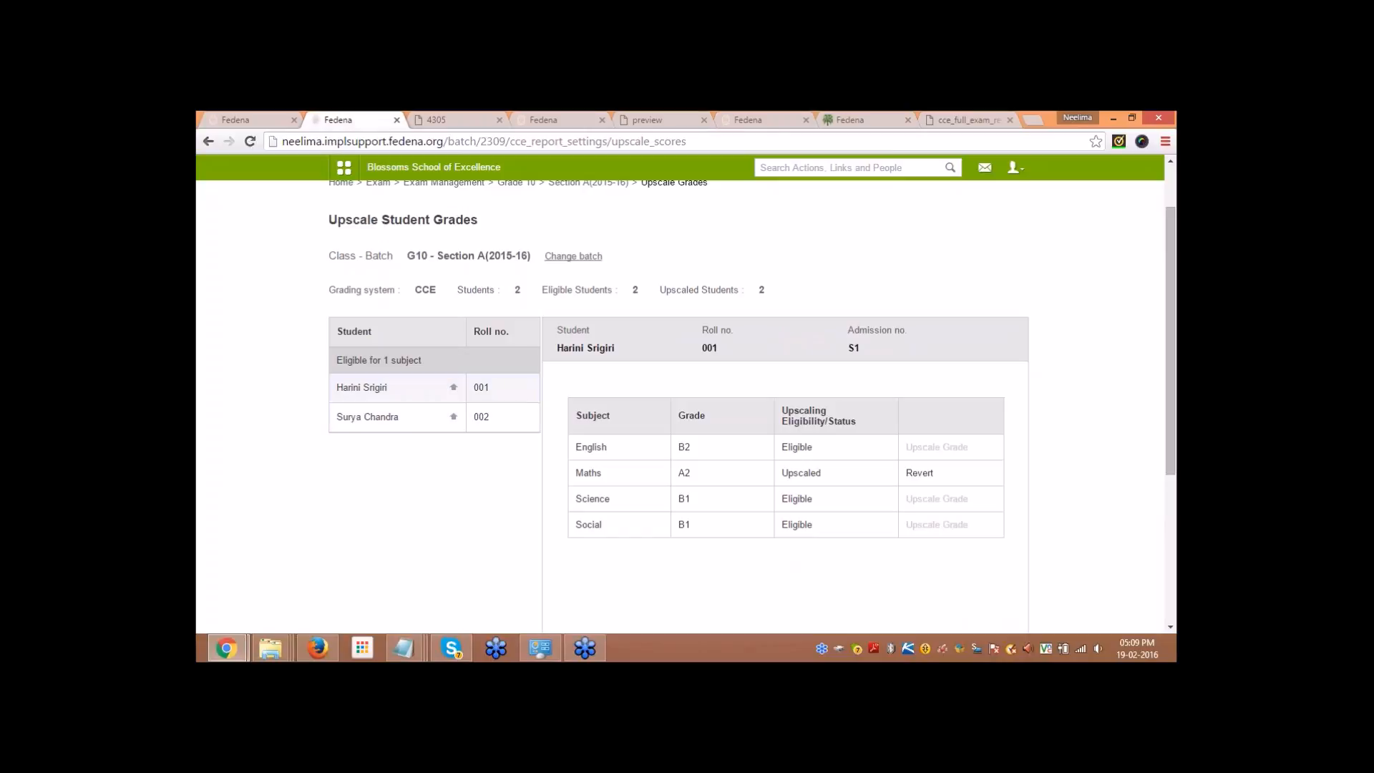
pyautogui.scroll(-2, 617, 458)
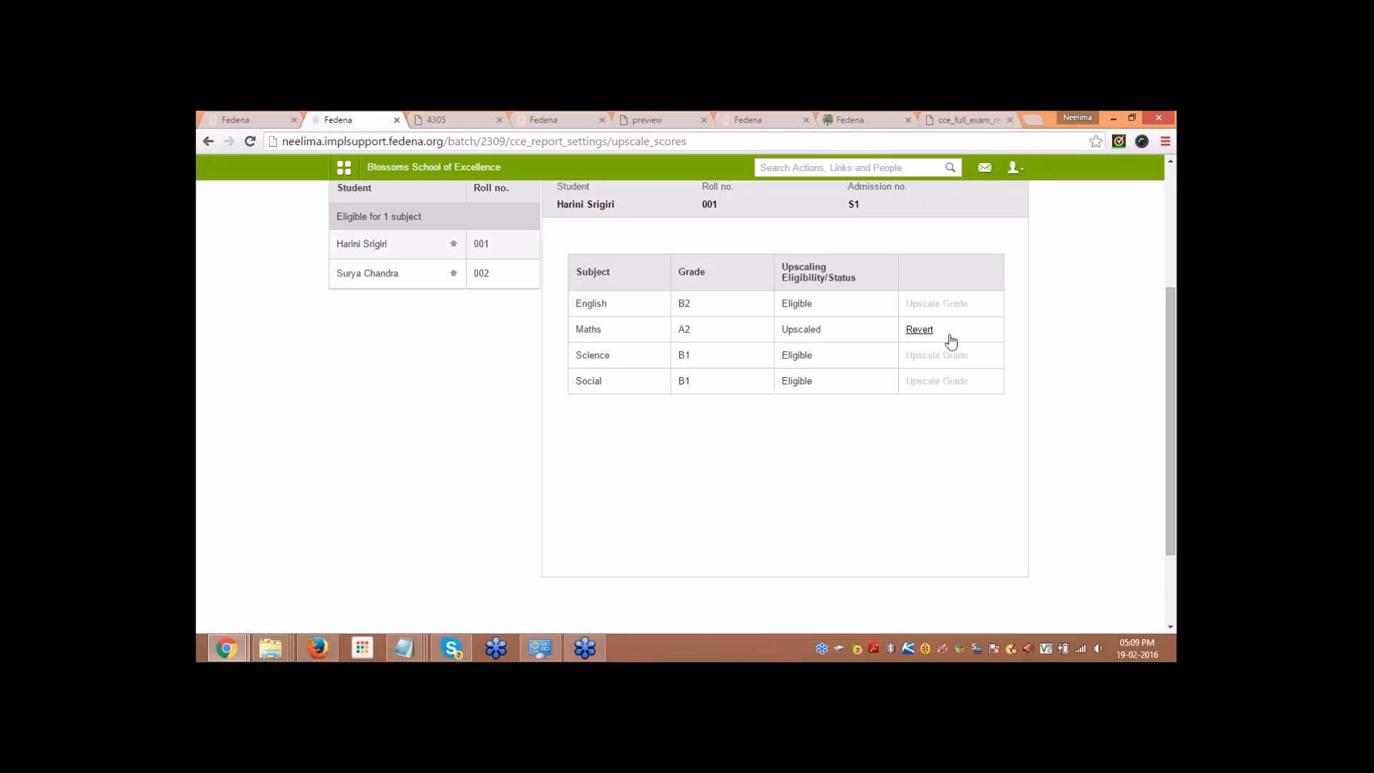
pyautogui.scroll(3, 854, 427)
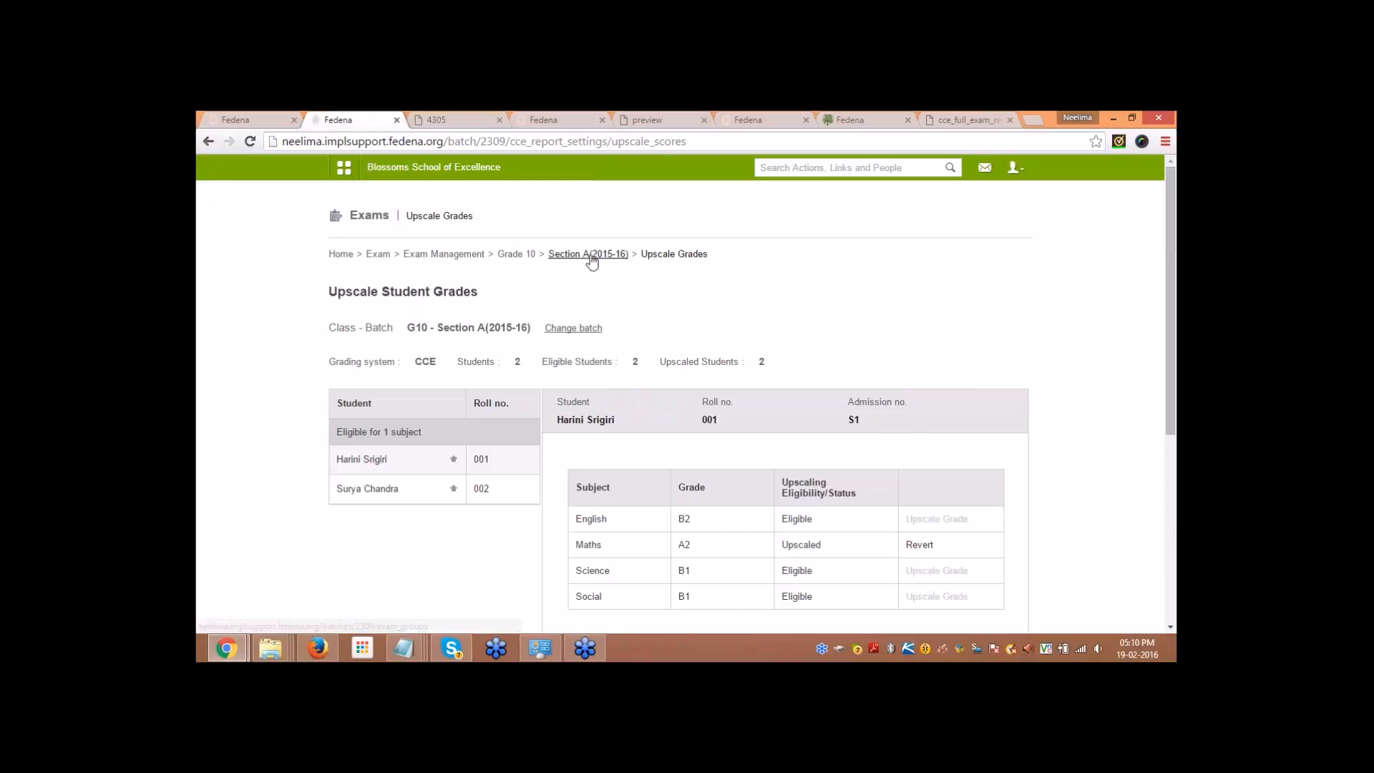
pyautogui.click(212, 144)
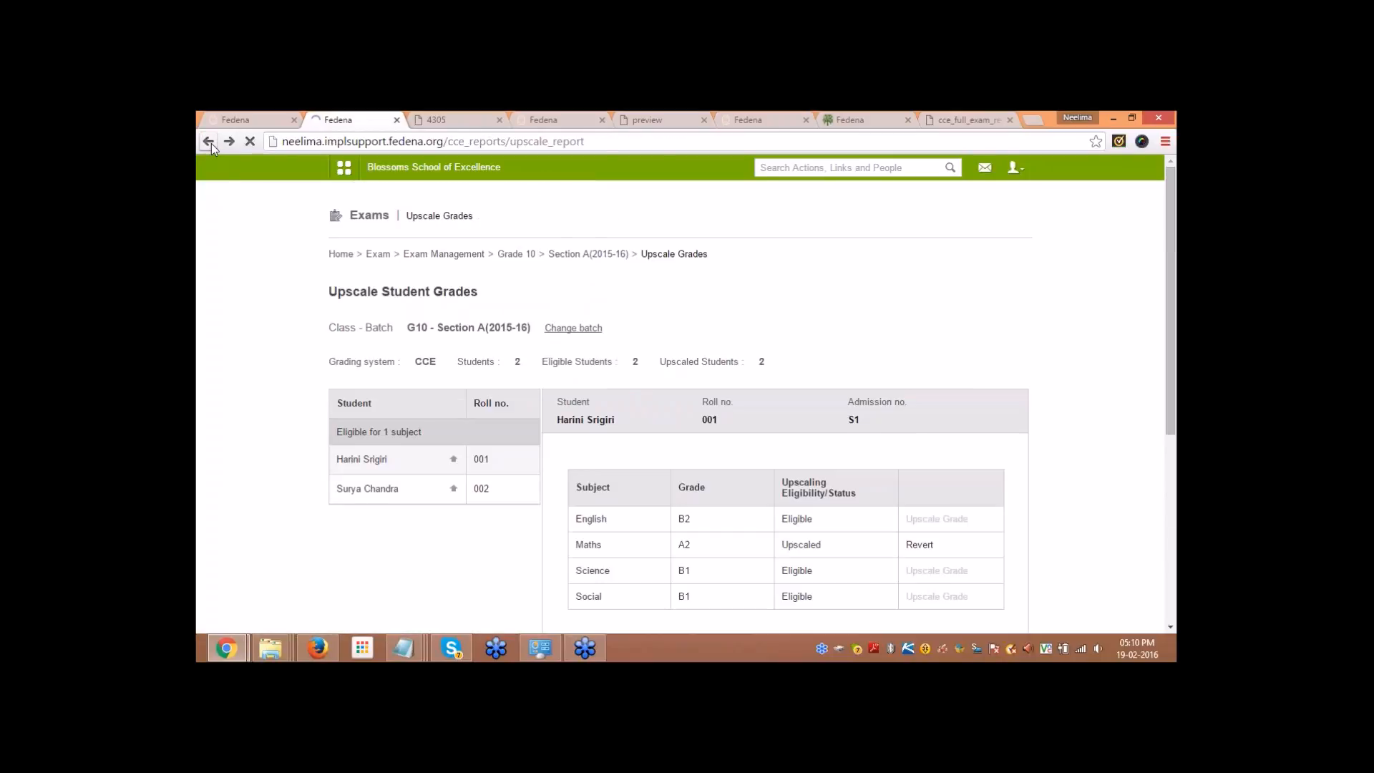
# Step: Return to the CCE Reports and open the Previous Batch Exam Report to check its available classes
pyautogui.click(210, 142)
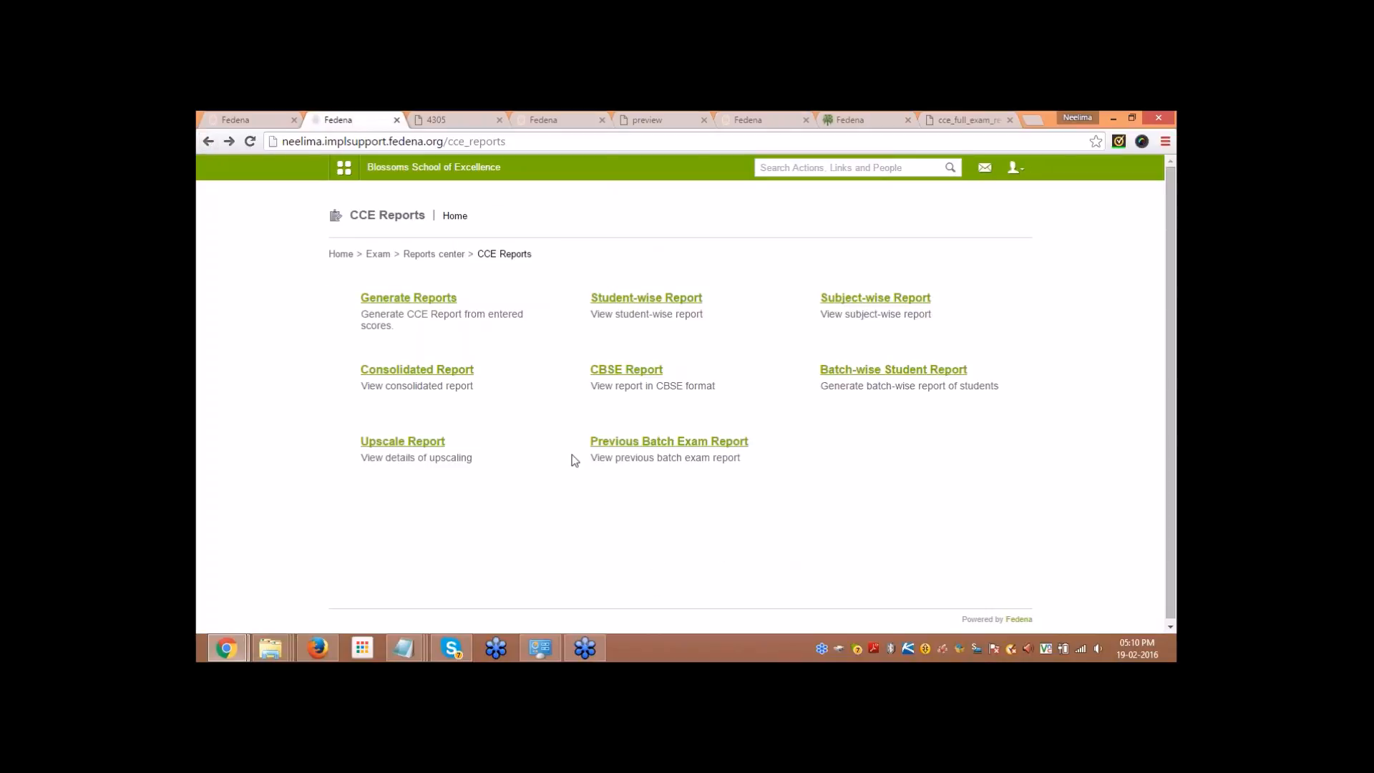
pyautogui.click(713, 442)
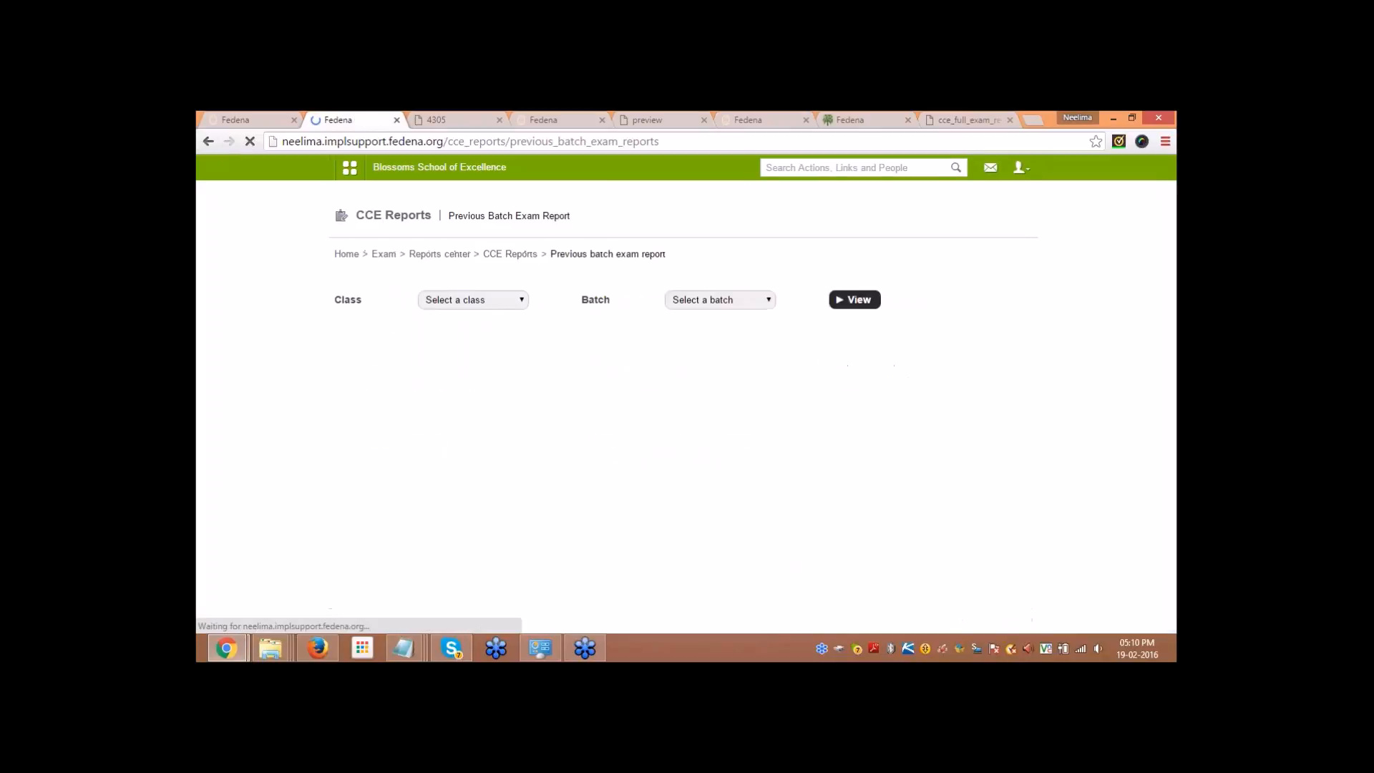
pyautogui.click(483, 304)
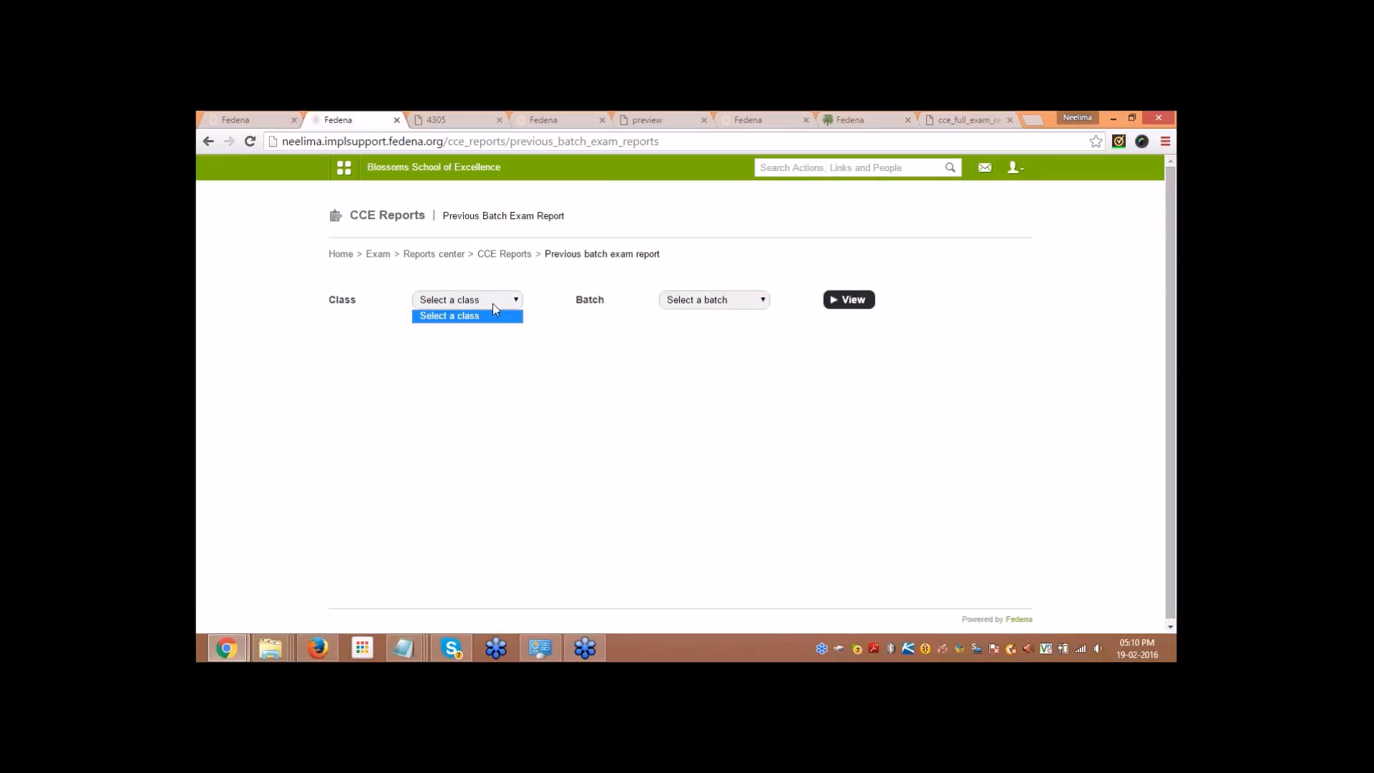
pyautogui.click(538, 319)
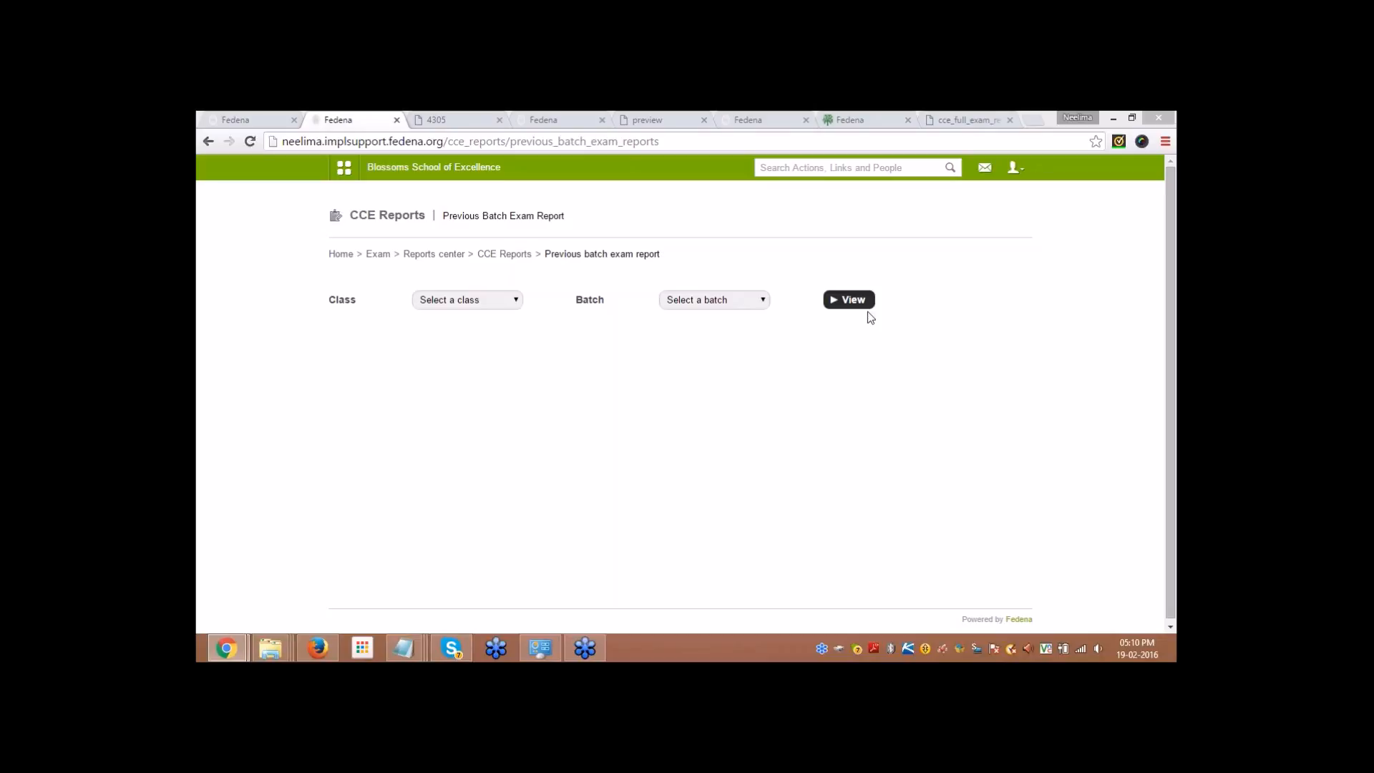
# Step: Open the Upscale Settings within the exam module's CCE Settings
pyautogui.click(377, 256)
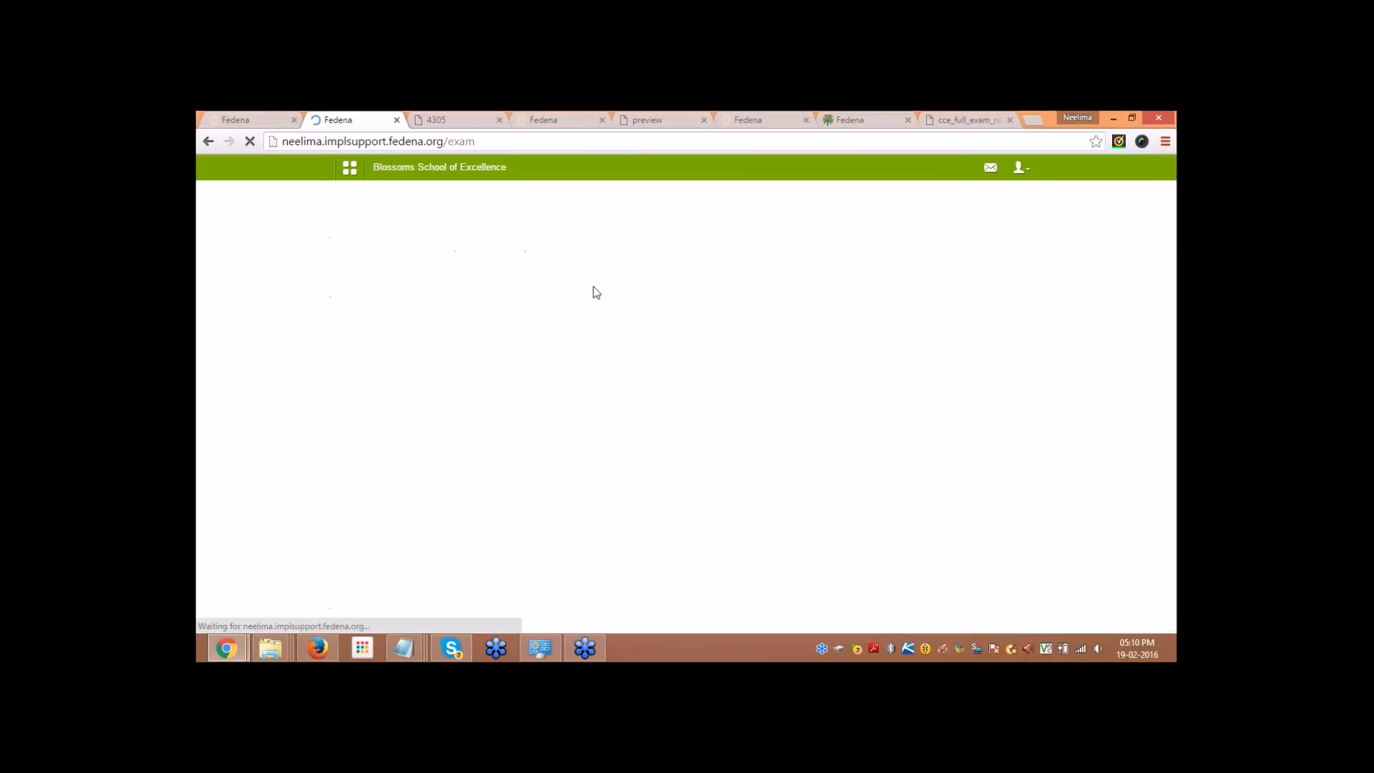
pyautogui.click(462, 298)
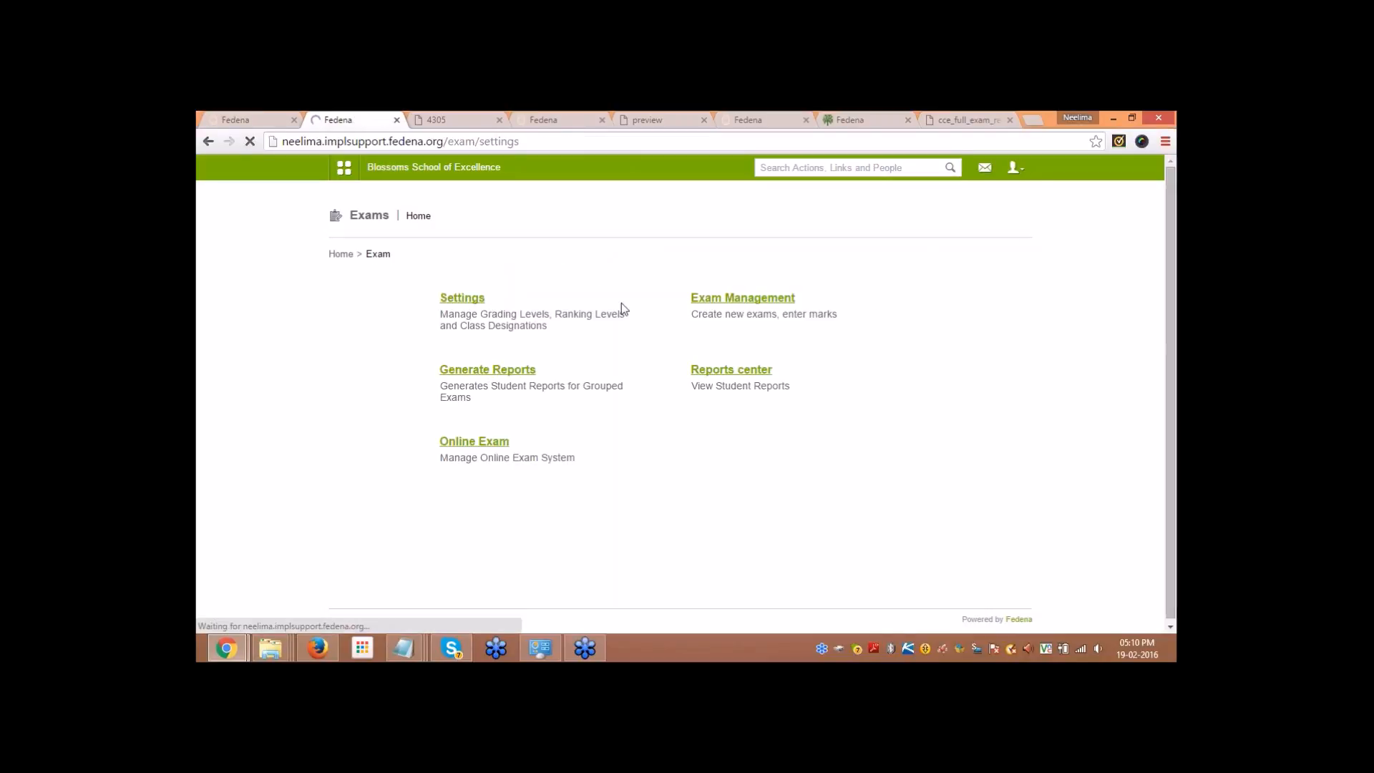
pyautogui.click(726, 369)
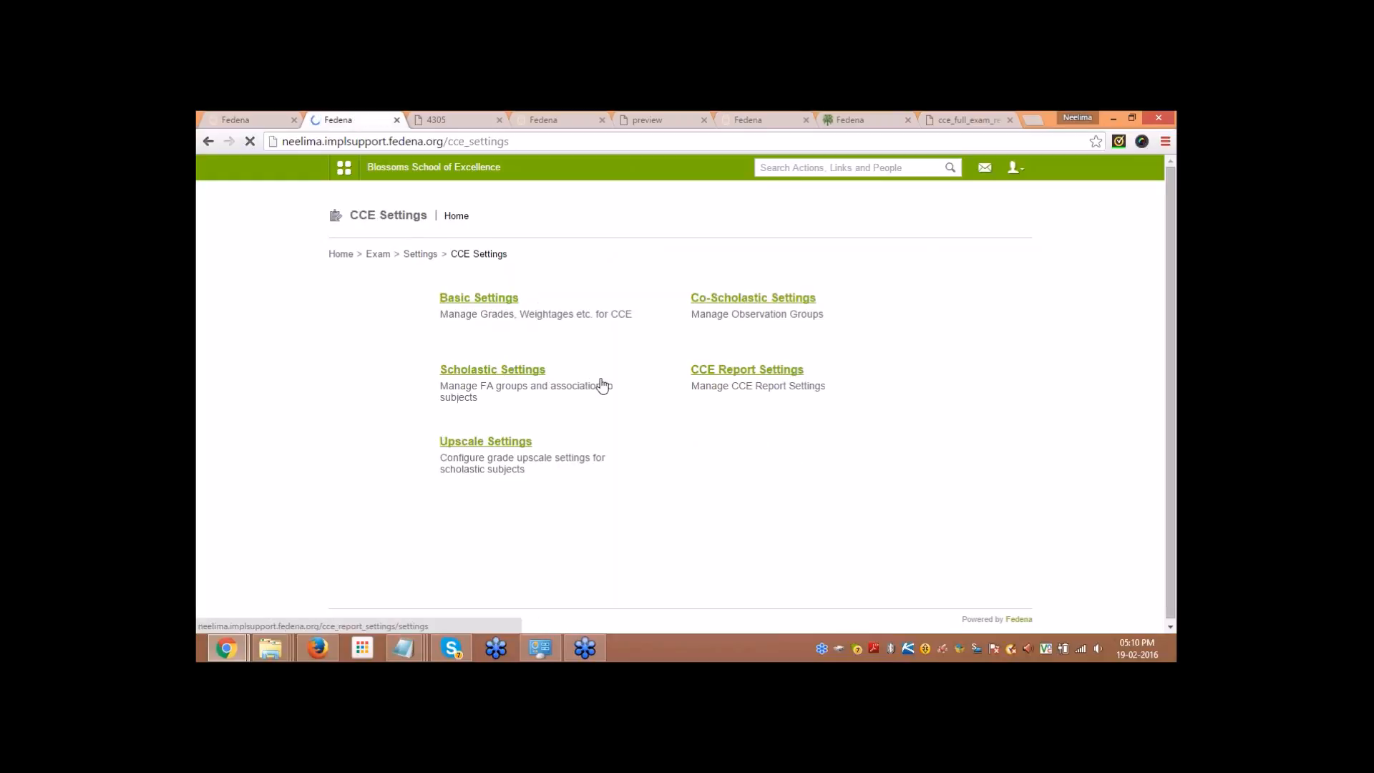
pyautogui.click(485, 438)
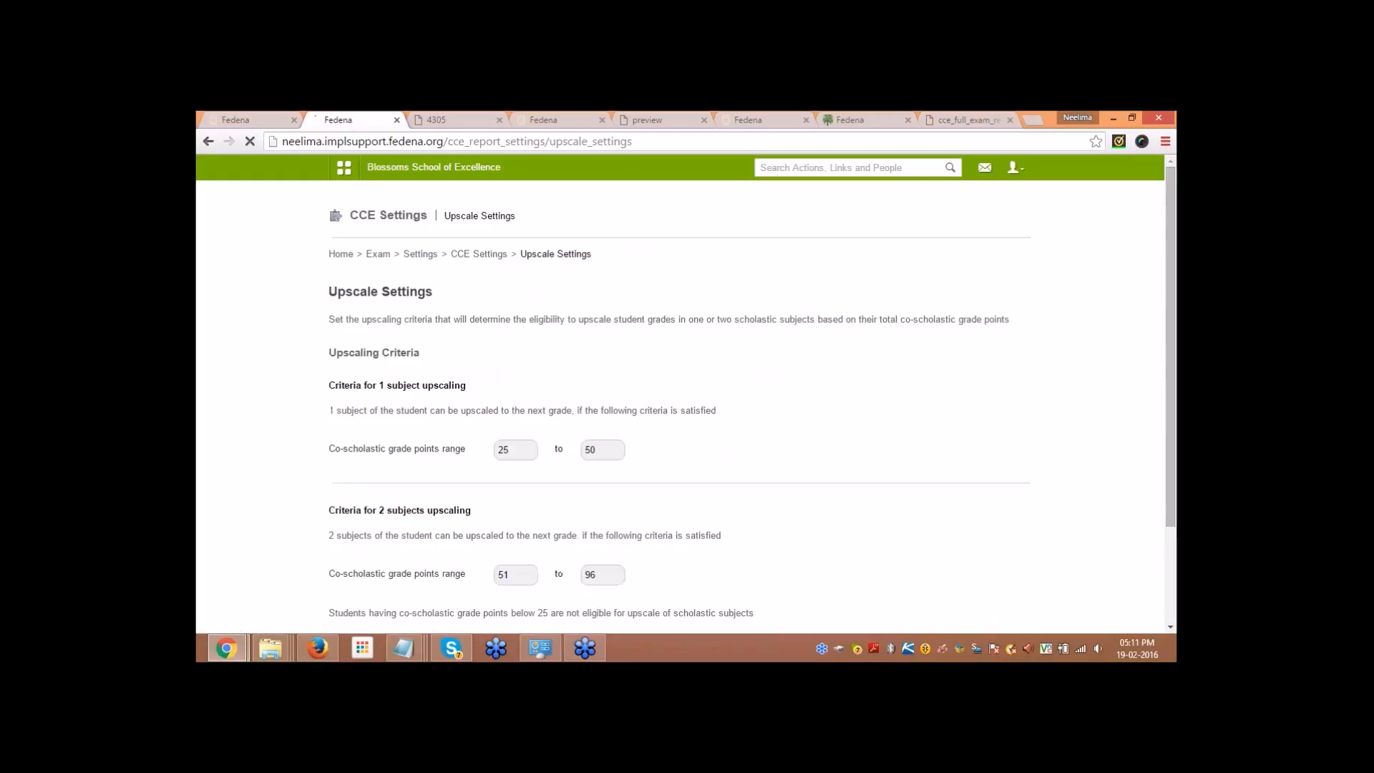
# Step: Examine the co-scholastic grade points ranges that make students eligible for one-subject and two-subject upscaling
pyautogui.scroll(-1, 398, 402)
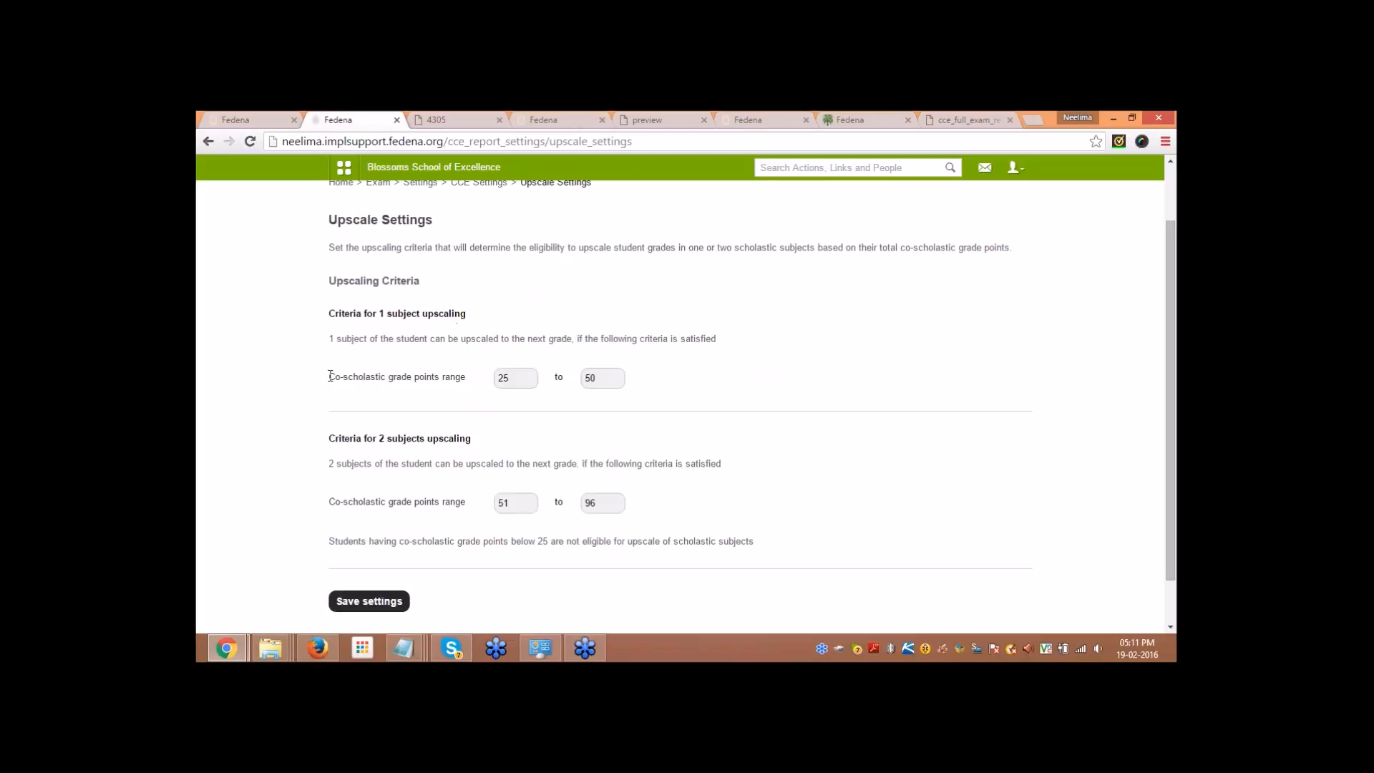
pyautogui.moveTo(329, 376); pyautogui.dragTo(467, 381)
pyautogui.click(467, 380)
pyautogui.scroll(-1, 295, 458)
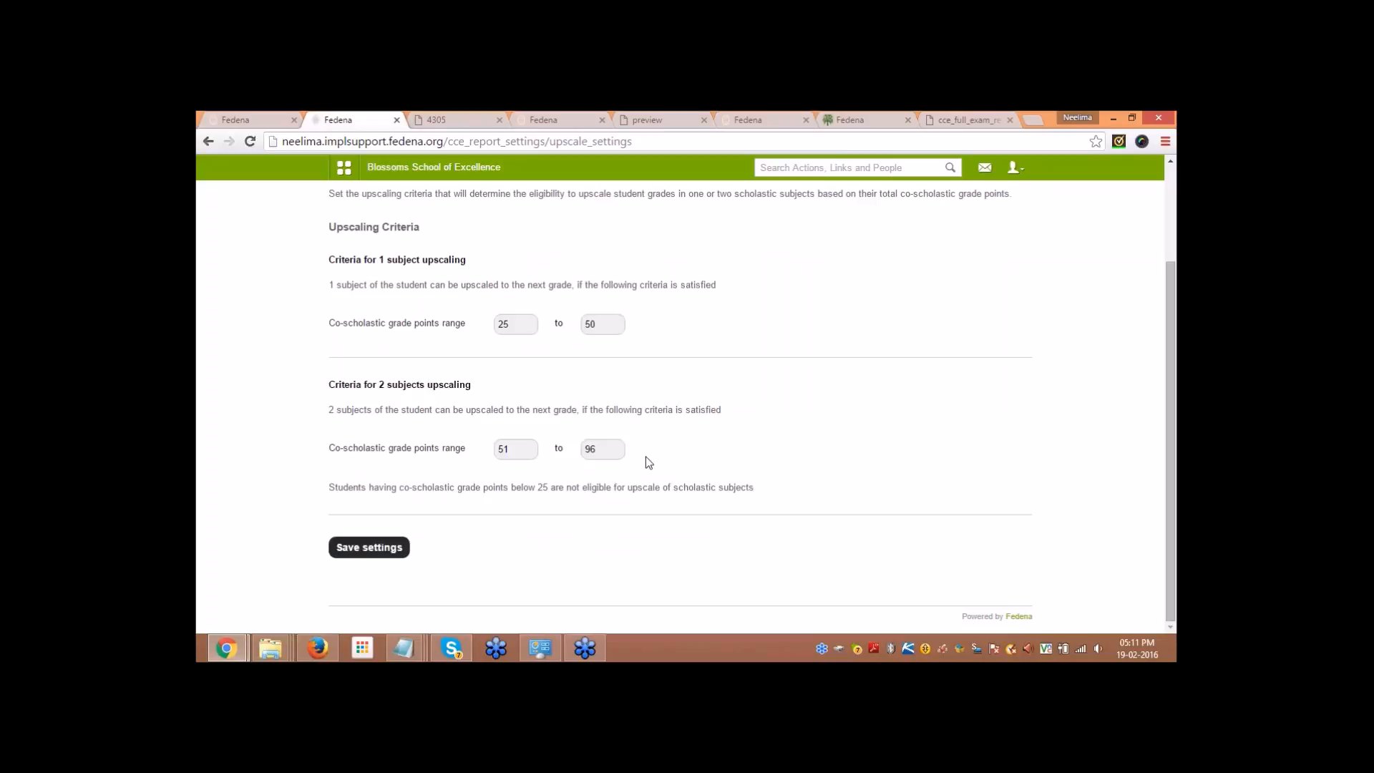
pyautogui.click(506, 324)
pyautogui.doubleClick(506, 323)
pyautogui.click(630, 346)
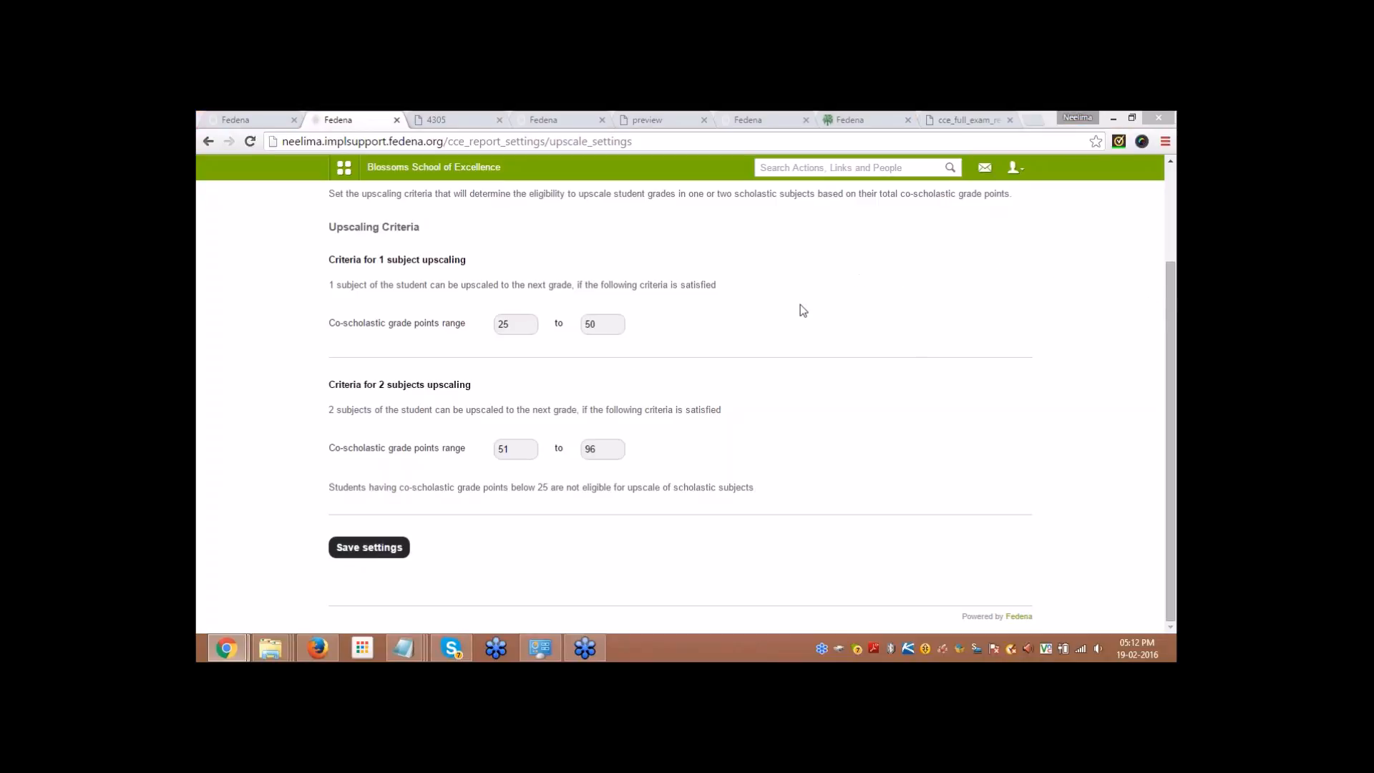
# Step: Leave the Upscale Settings and return to the school's dashboard
pyautogui.click(349, 172)
pyautogui.click(431, 172)
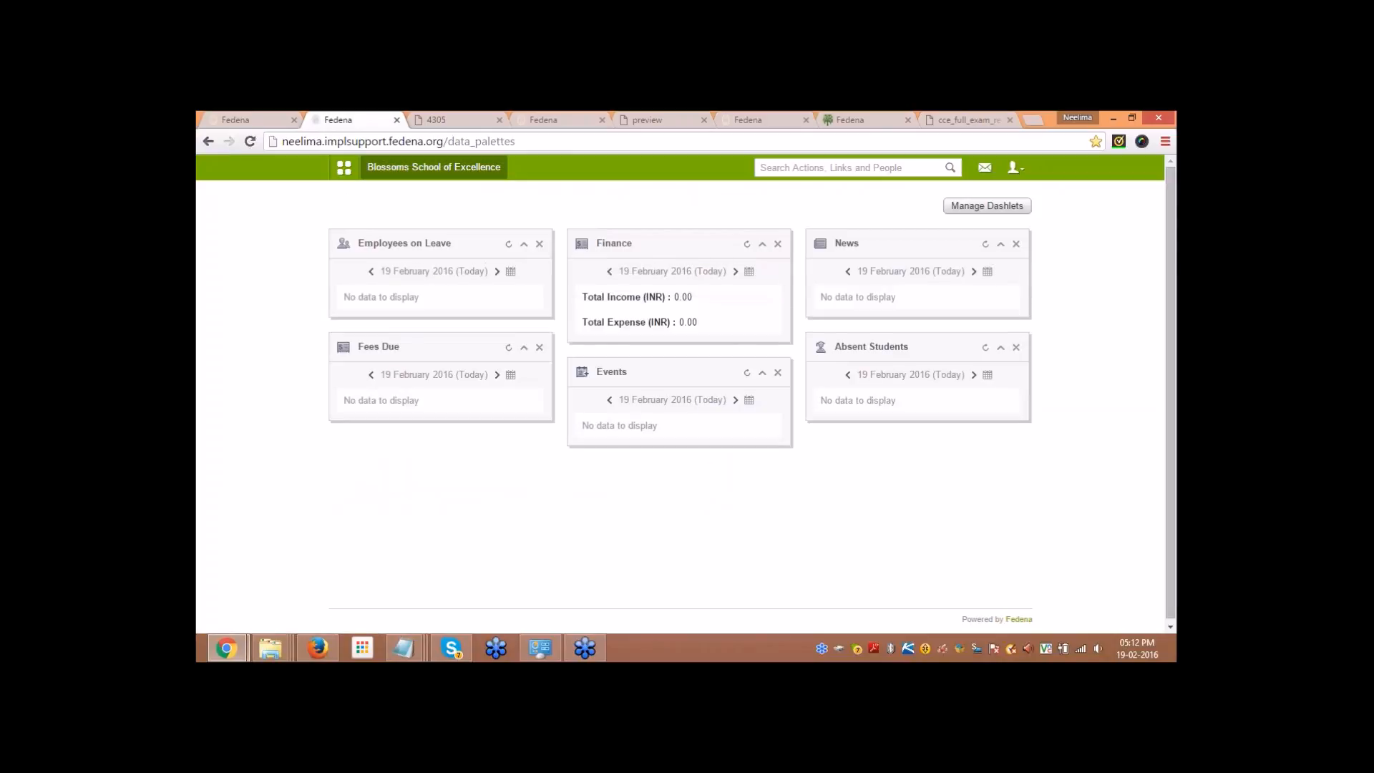
pyautogui.click(1166, 299)
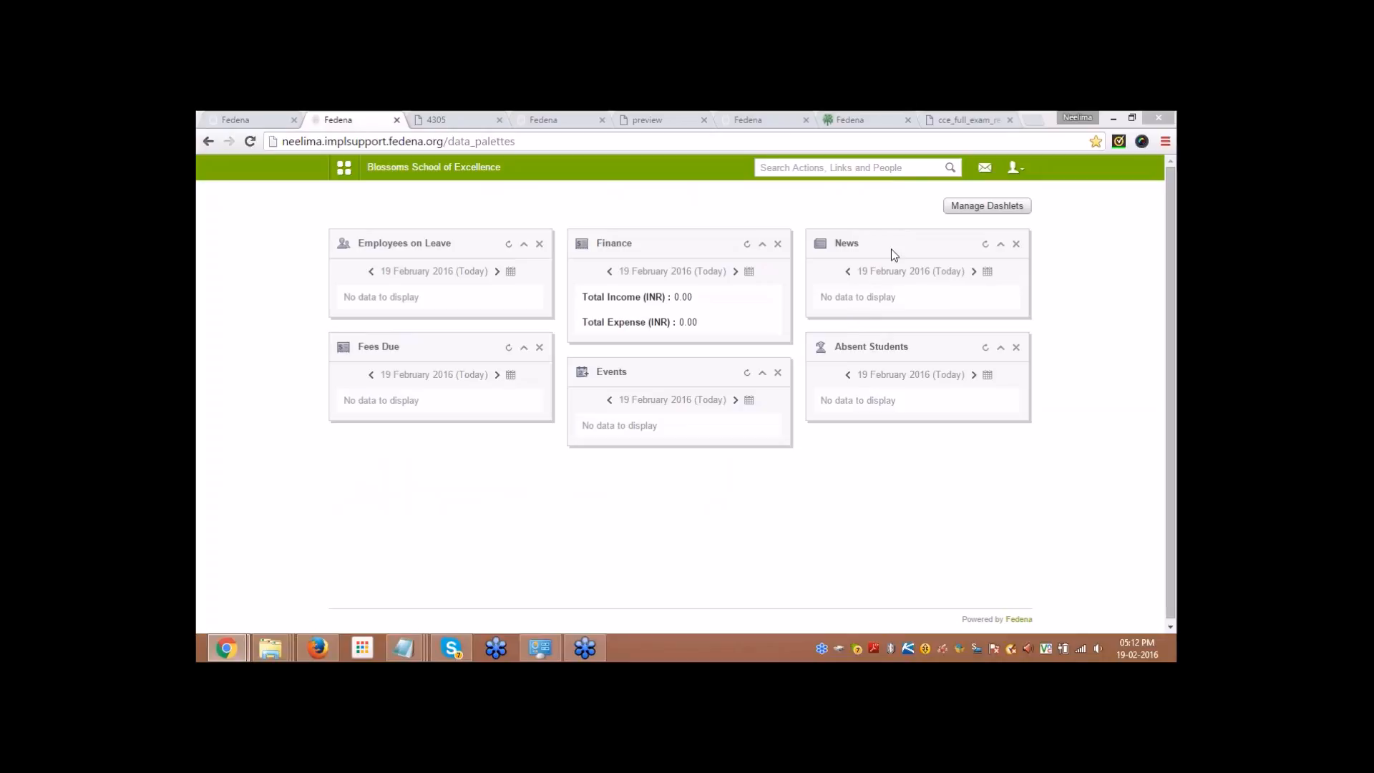
pyautogui.click(724, 461)
pyautogui.click(905, 506)
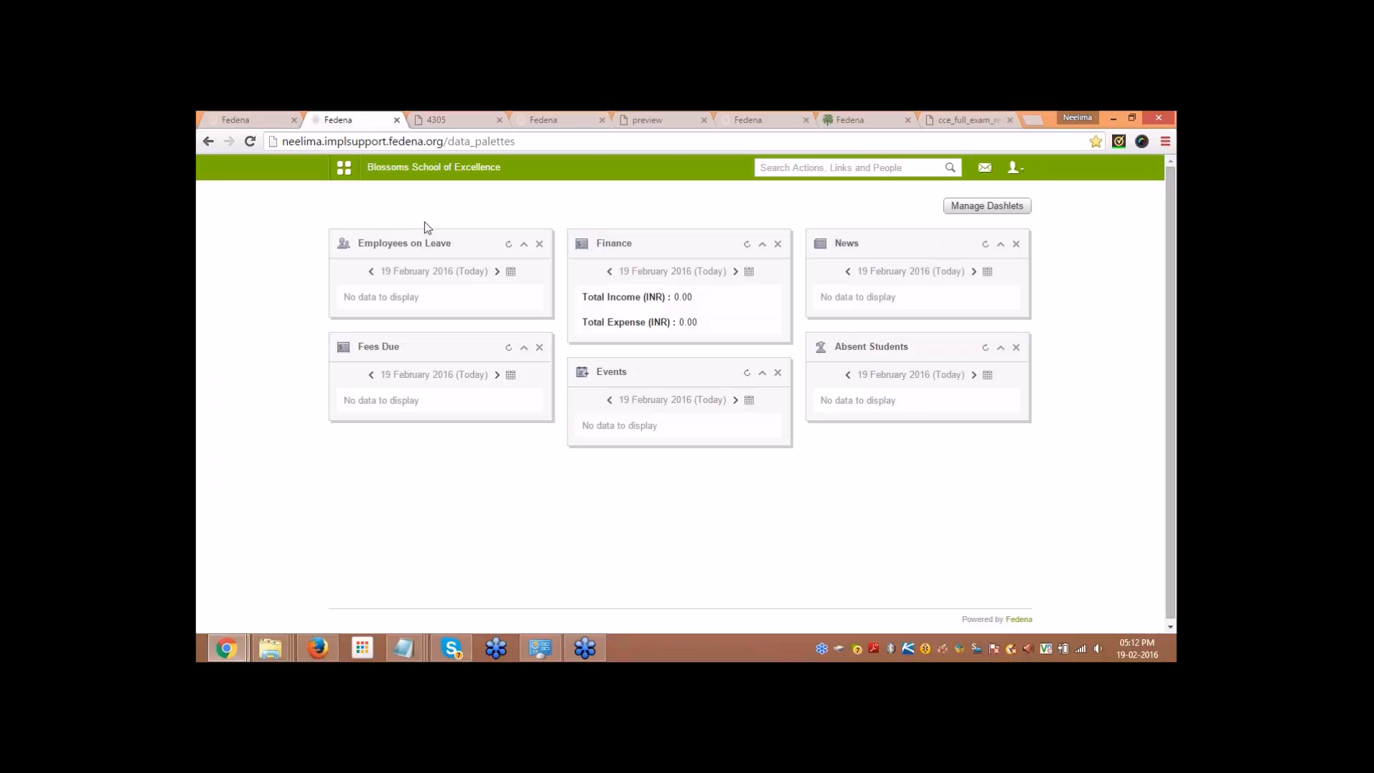
# Step: Open the Examination module's settings and view the ICSE Settings options
pyautogui.click(345, 169)
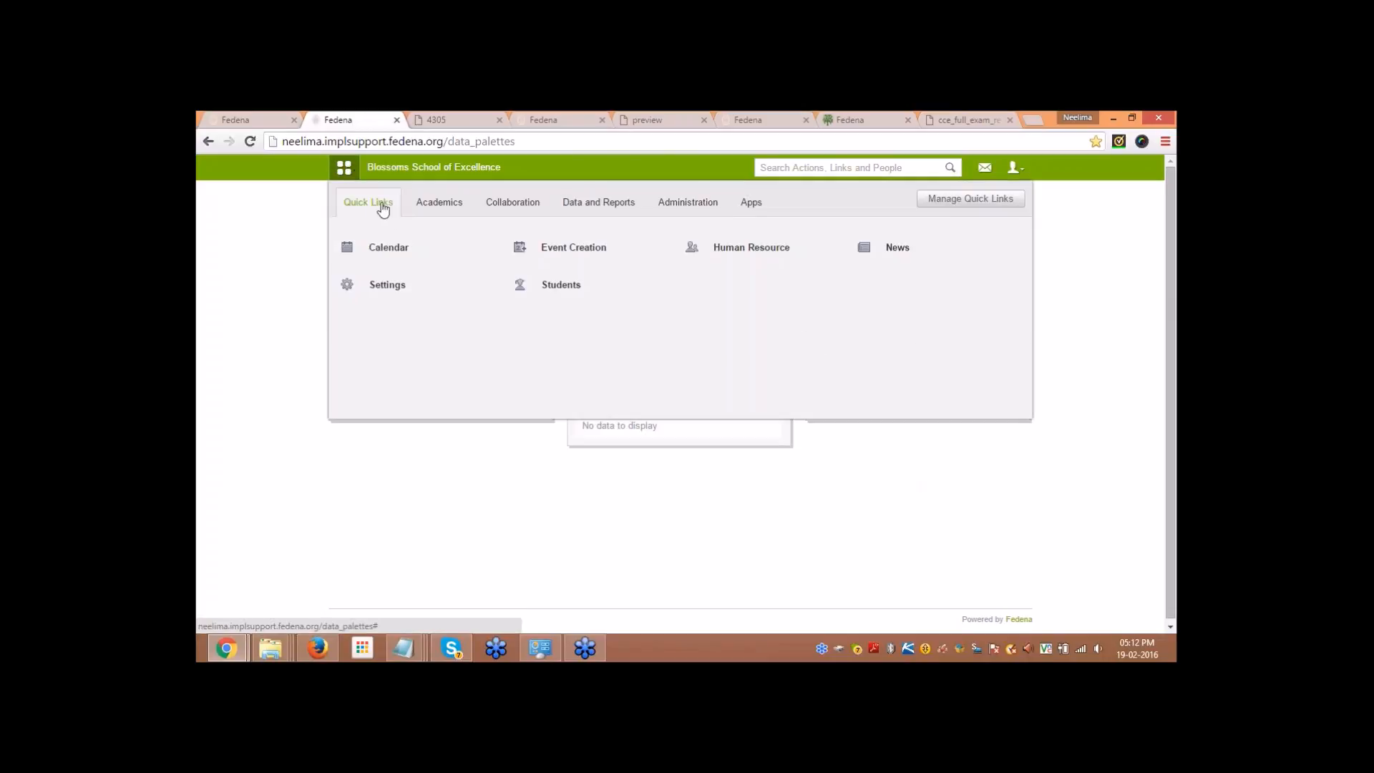
pyautogui.click(452, 209)
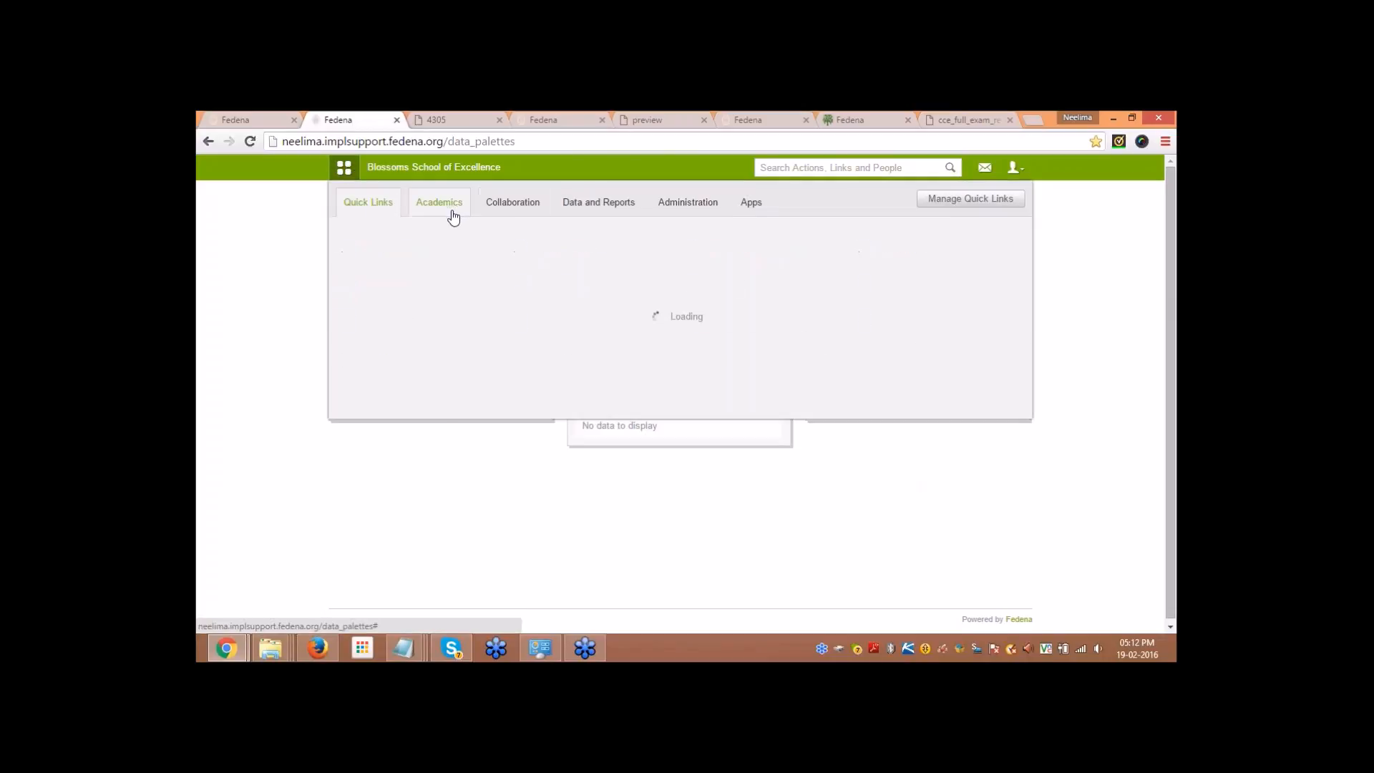
pyautogui.click(570, 284)
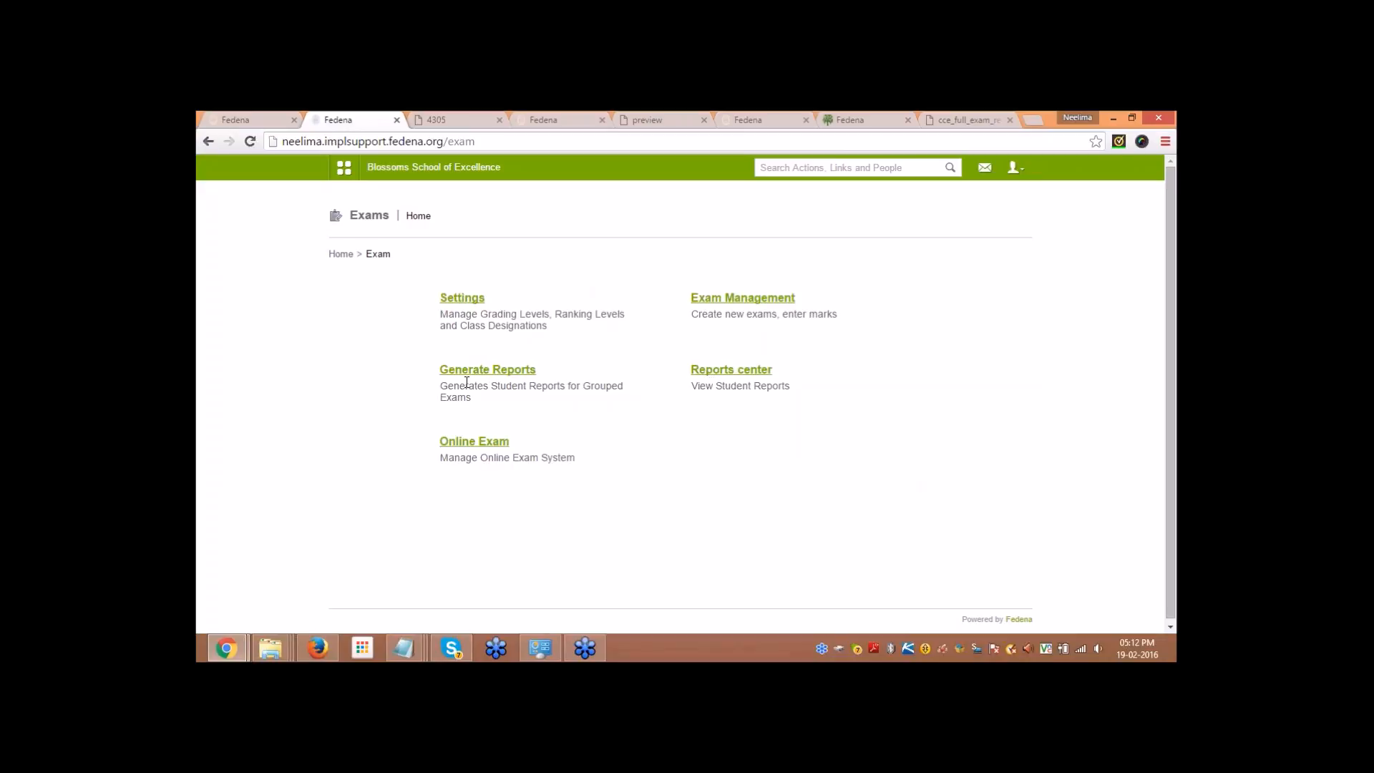
pyautogui.click(475, 298)
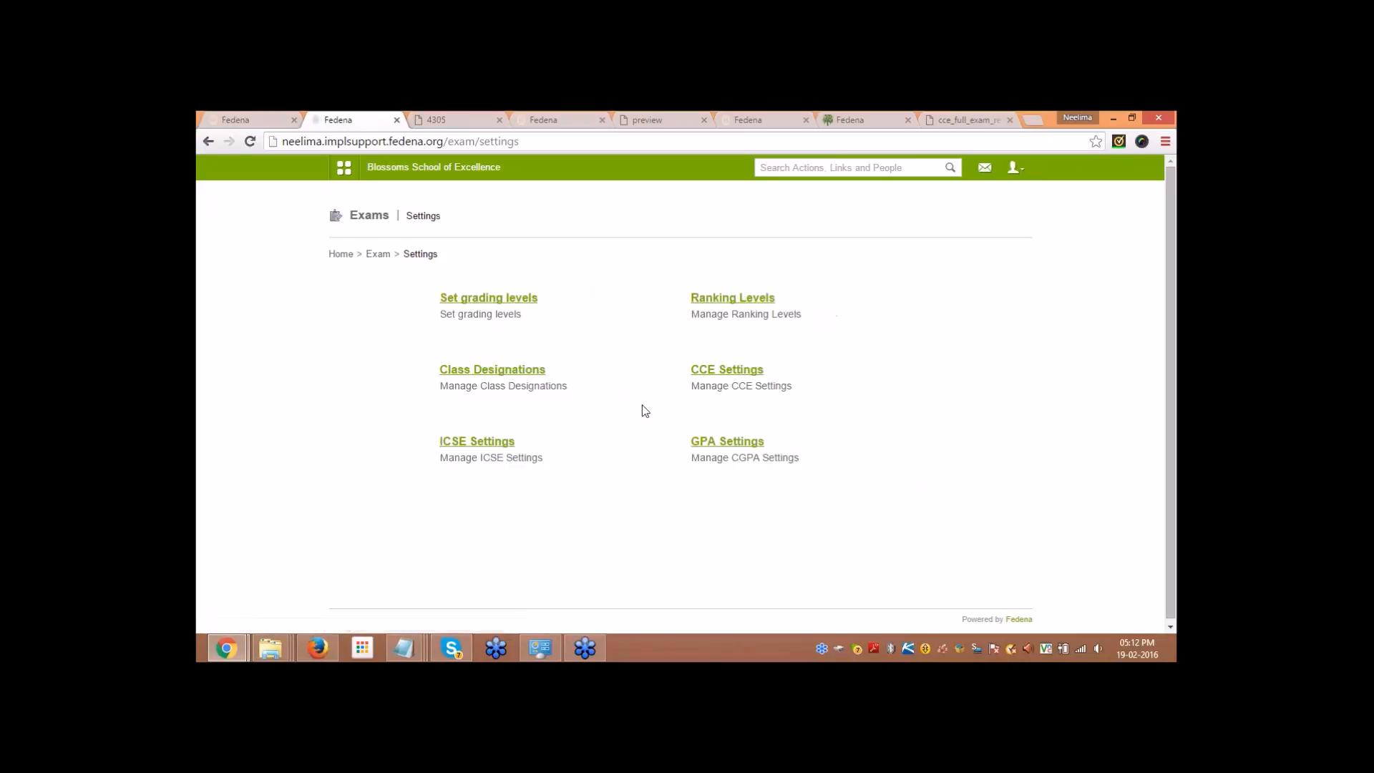
pyautogui.click(465, 441)
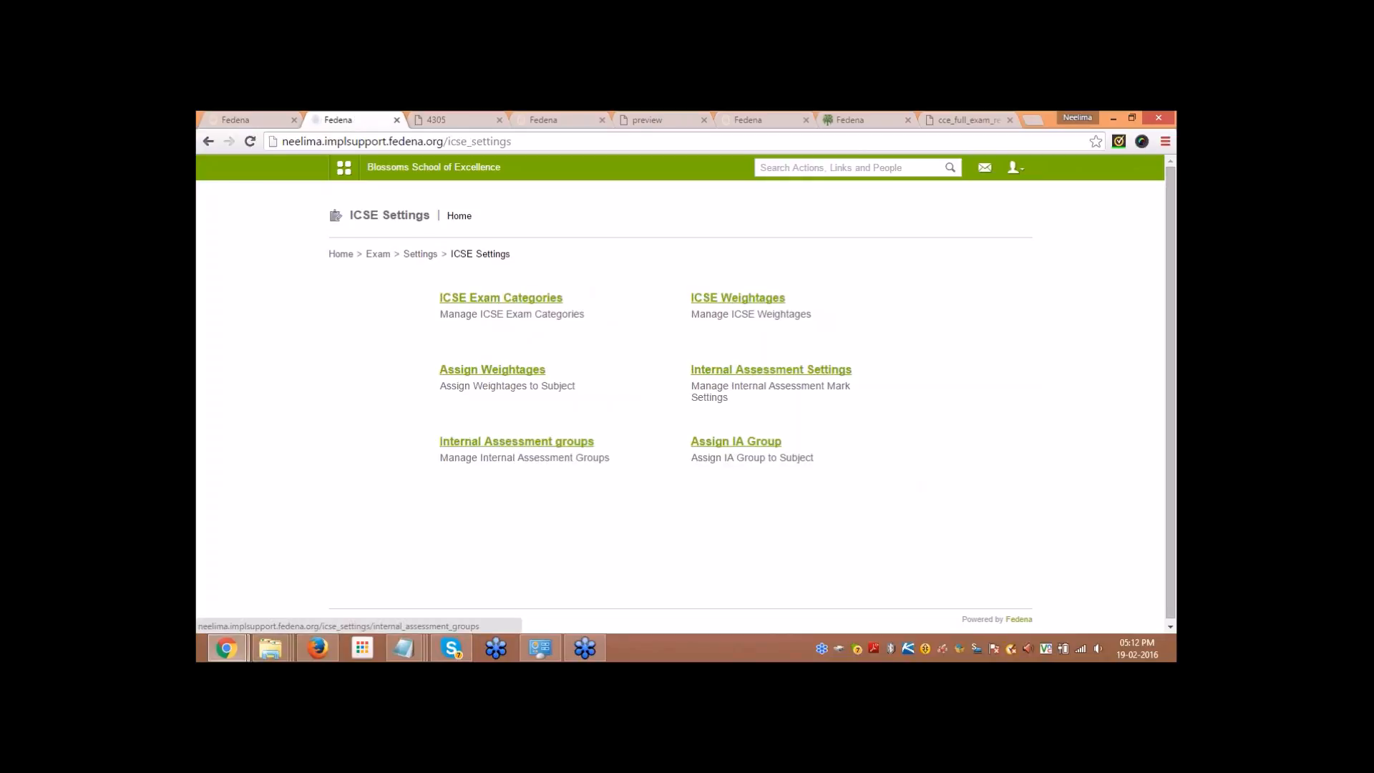
# Step: View the calculation modes in the ICSE Internal Assessment Settings, and go back to the Exam home page
pyautogui.click(746, 370)
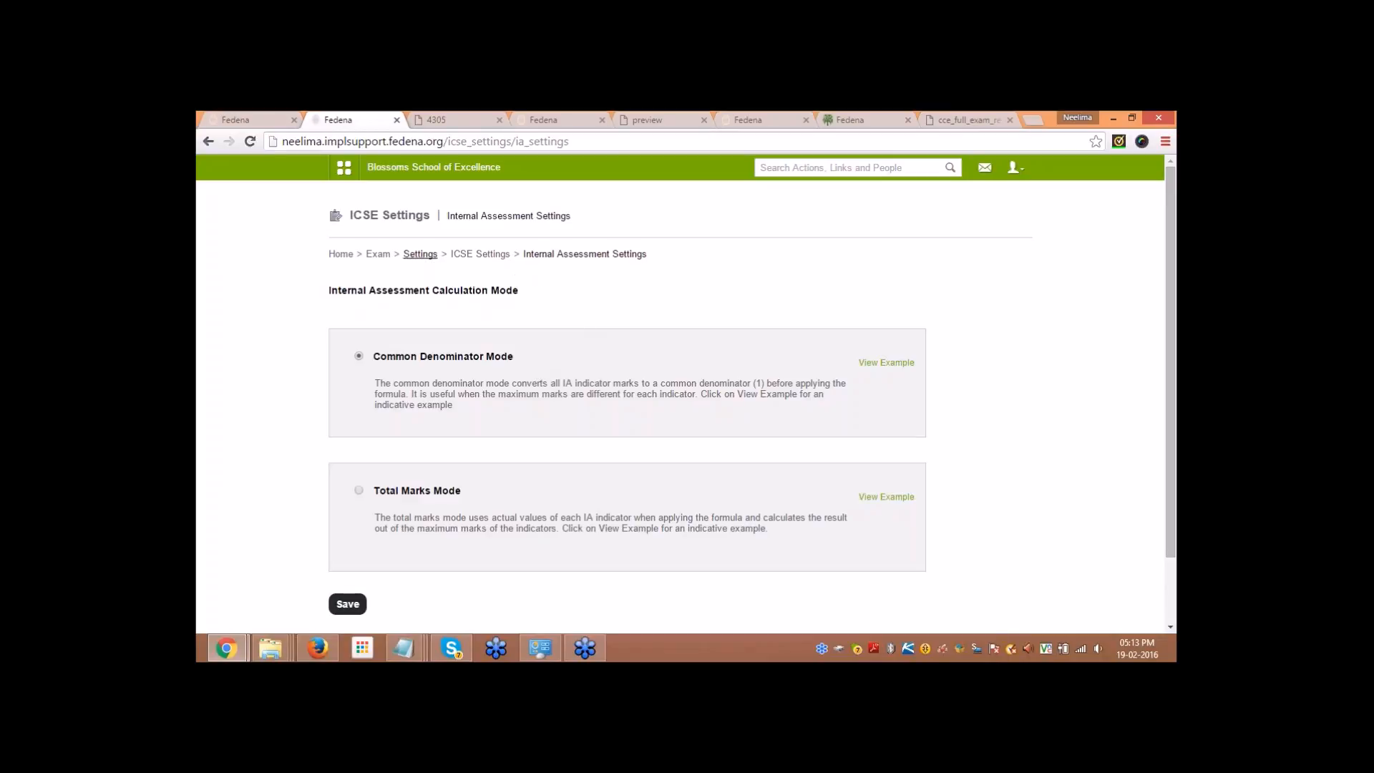
pyautogui.click(420, 254)
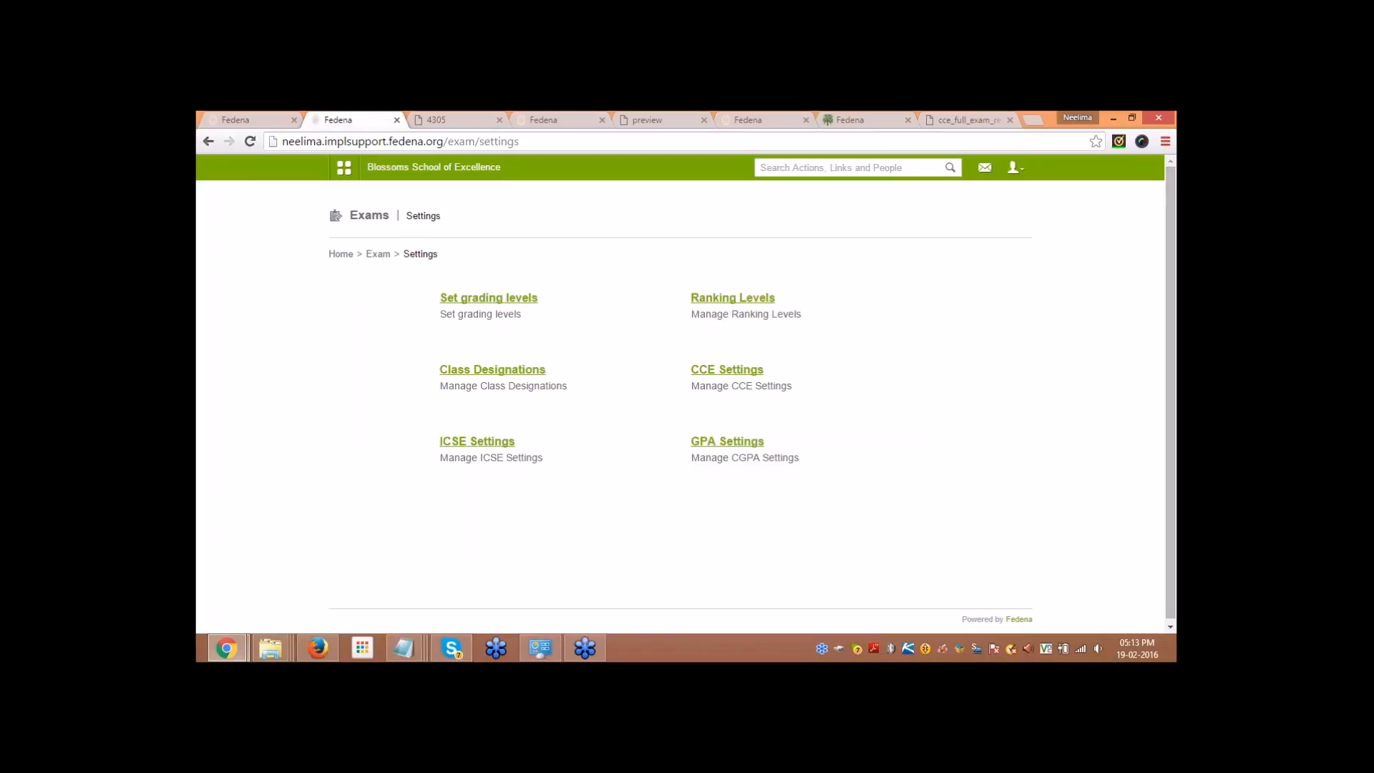
pyautogui.click(379, 256)
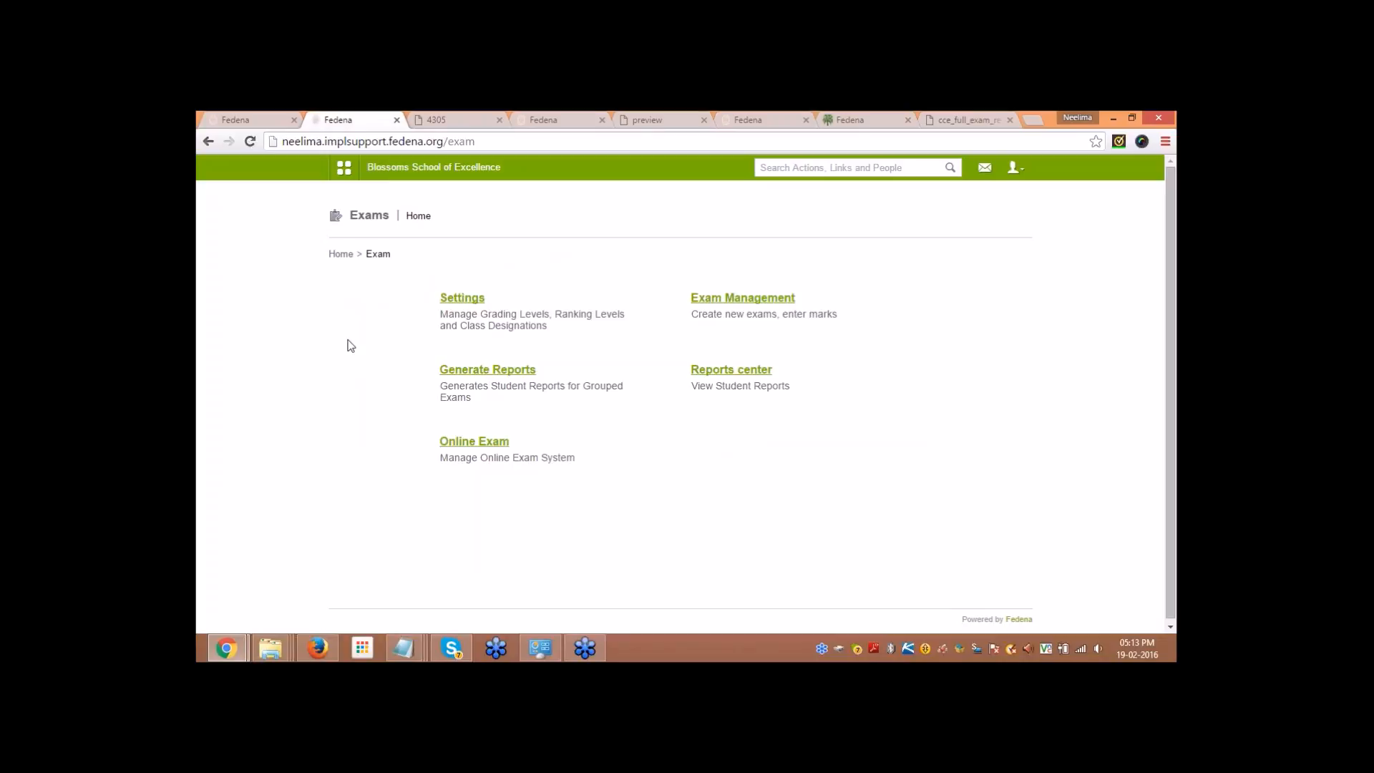
# Step: Open a new export under Custom Imports and look through the models available for generating a CSV format
pyautogui.click(345, 170)
pyautogui.click(589, 200)
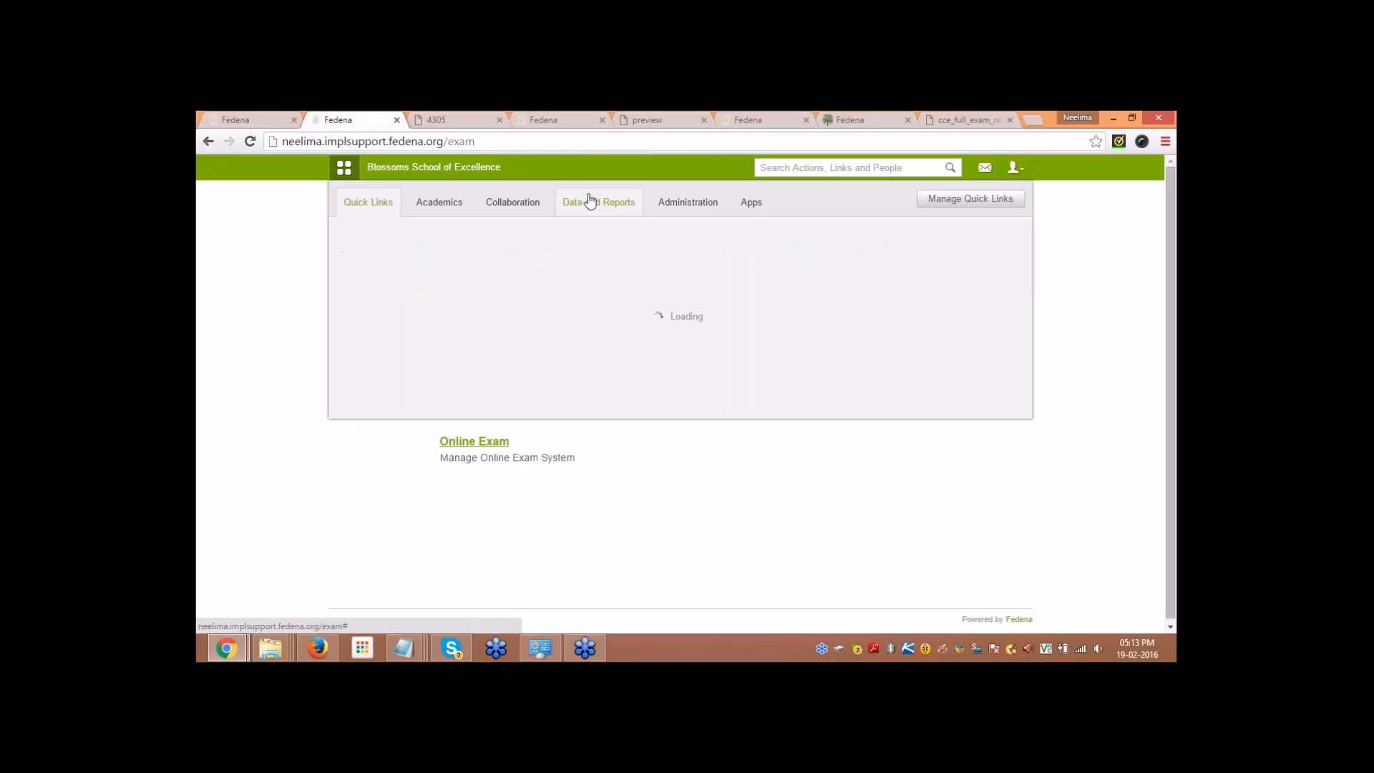
pyautogui.click(429, 246)
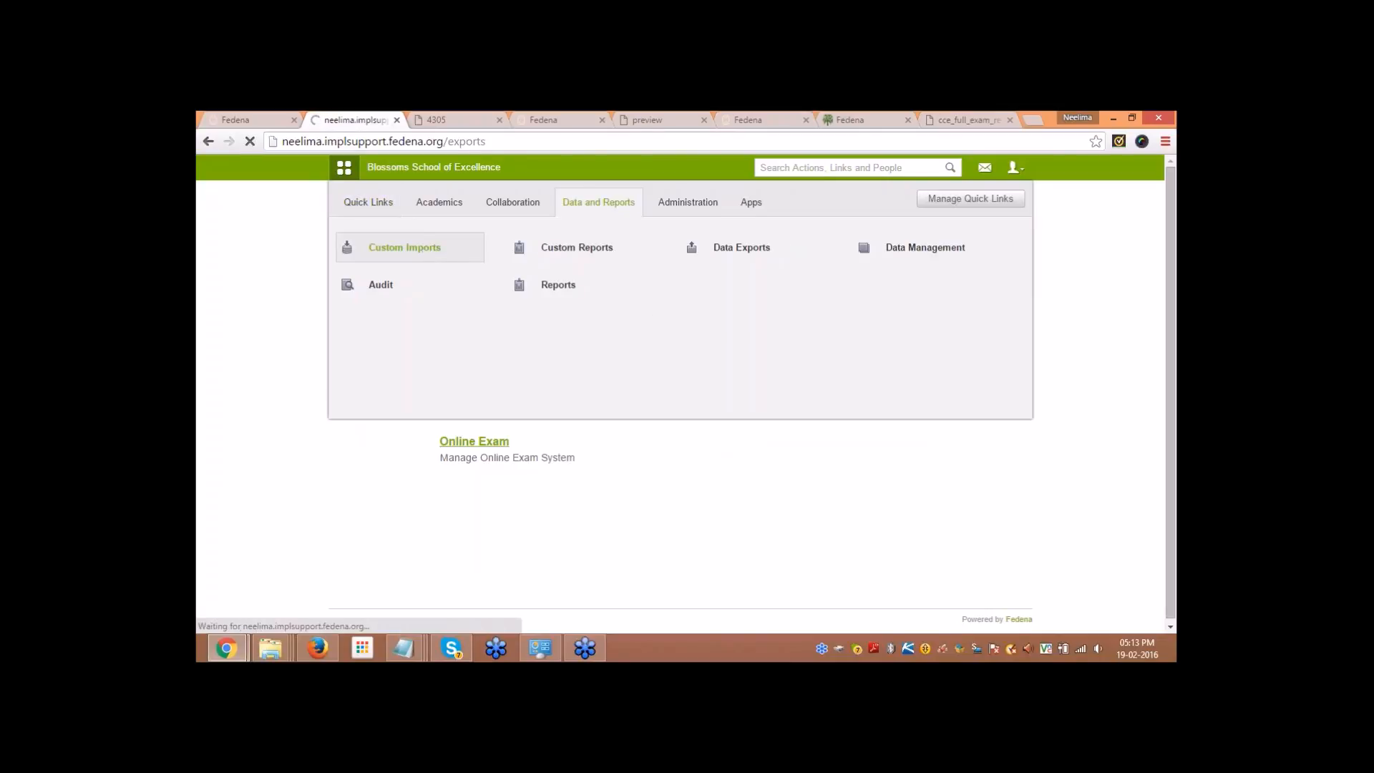
pyautogui.click(901, 215)
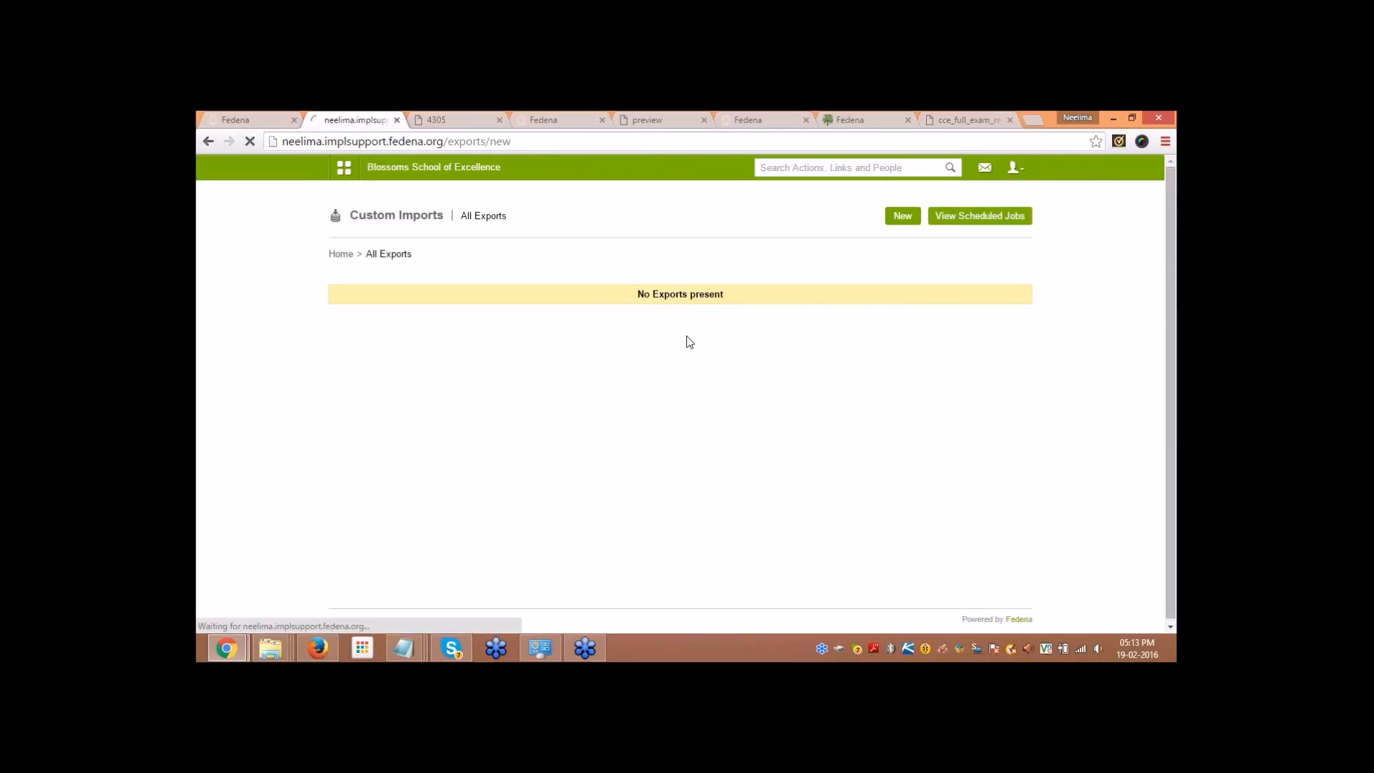
pyautogui.click(592, 329)
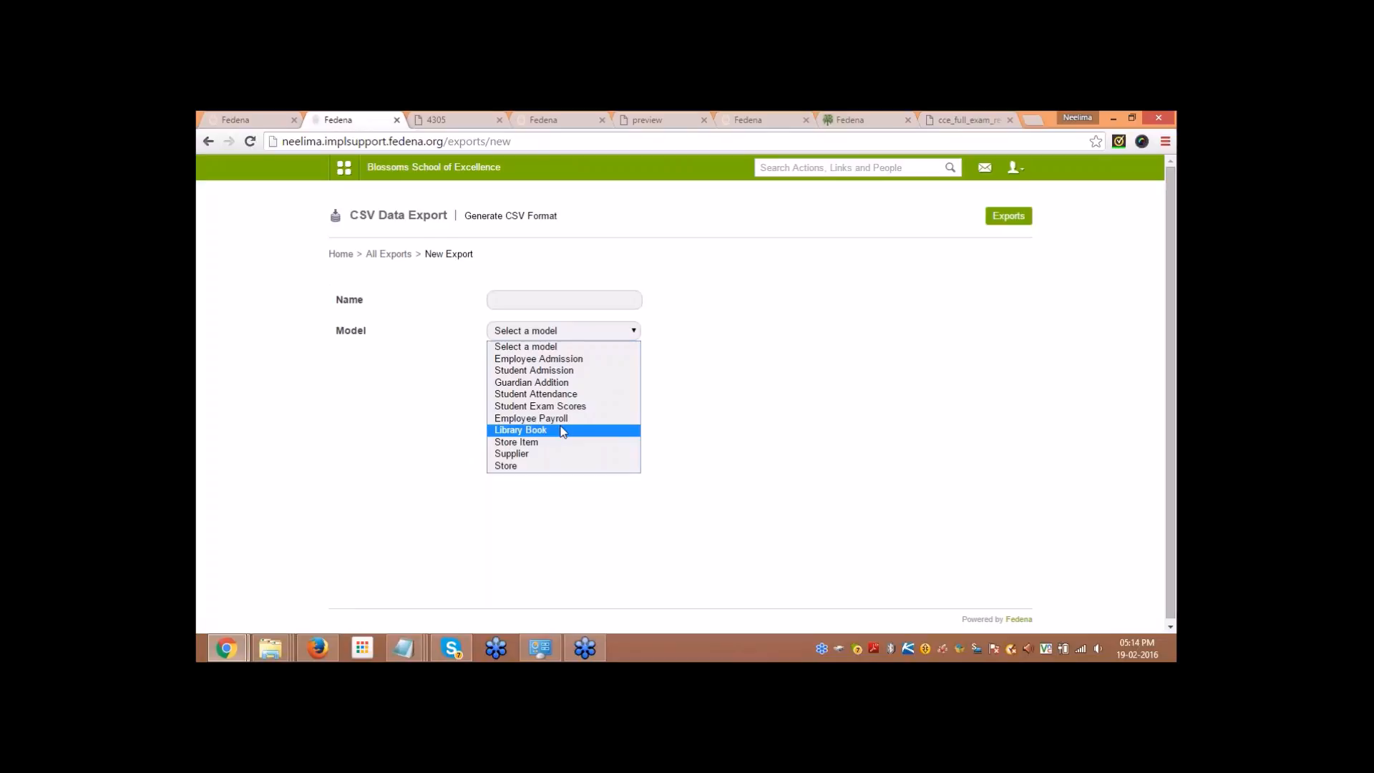
pyautogui.click(802, 381)
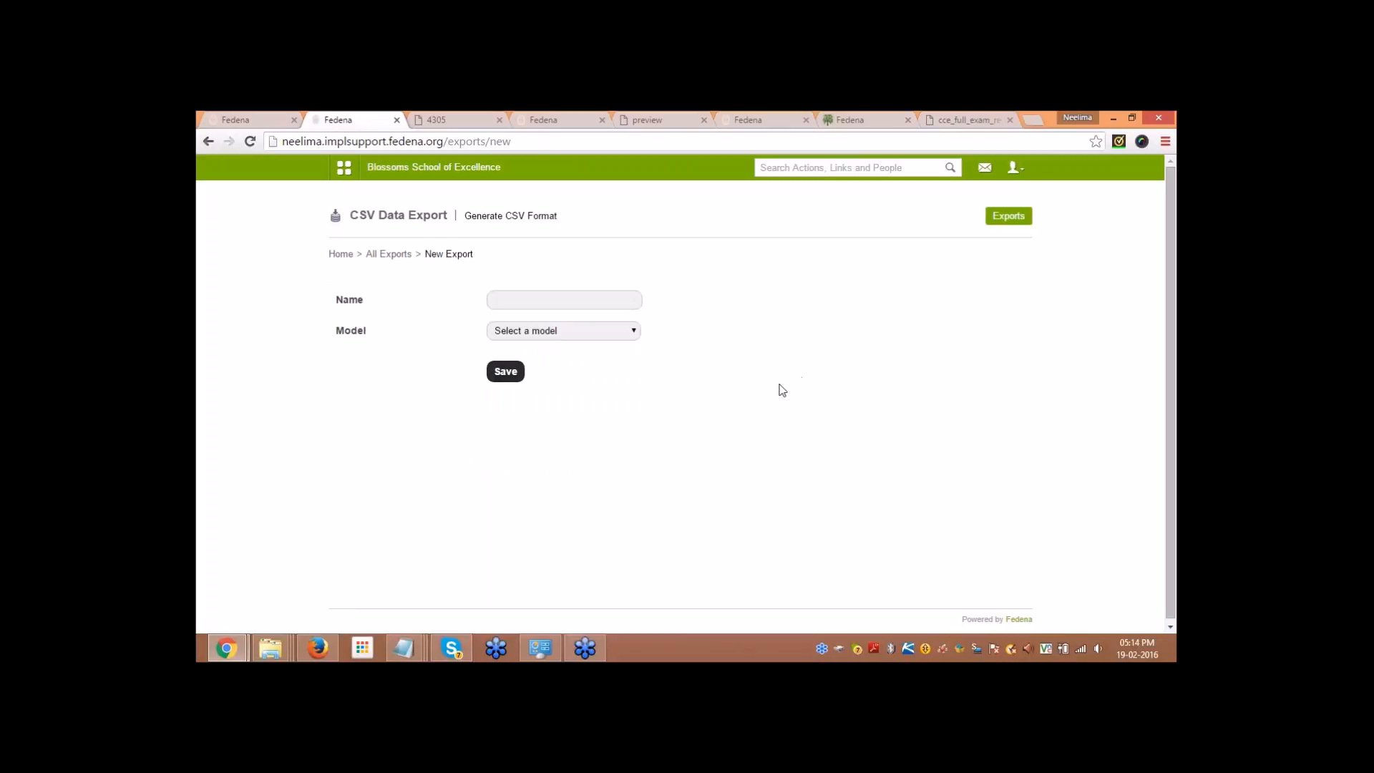
# Step: Open the student attendance register for batch G10 - Section A(2015-16)
pyautogui.click(347, 170)
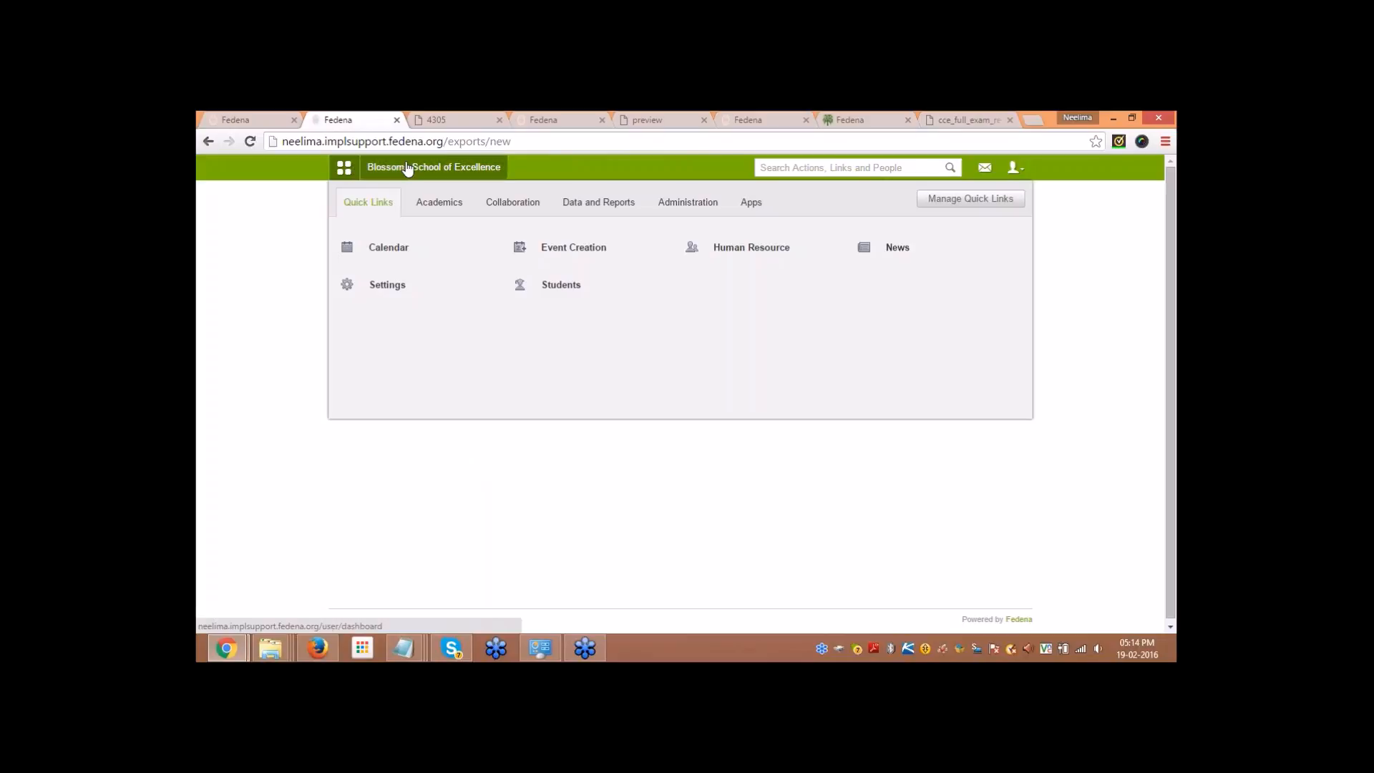
pyautogui.click(442, 211)
pyautogui.click(591, 246)
pyautogui.click(516, 298)
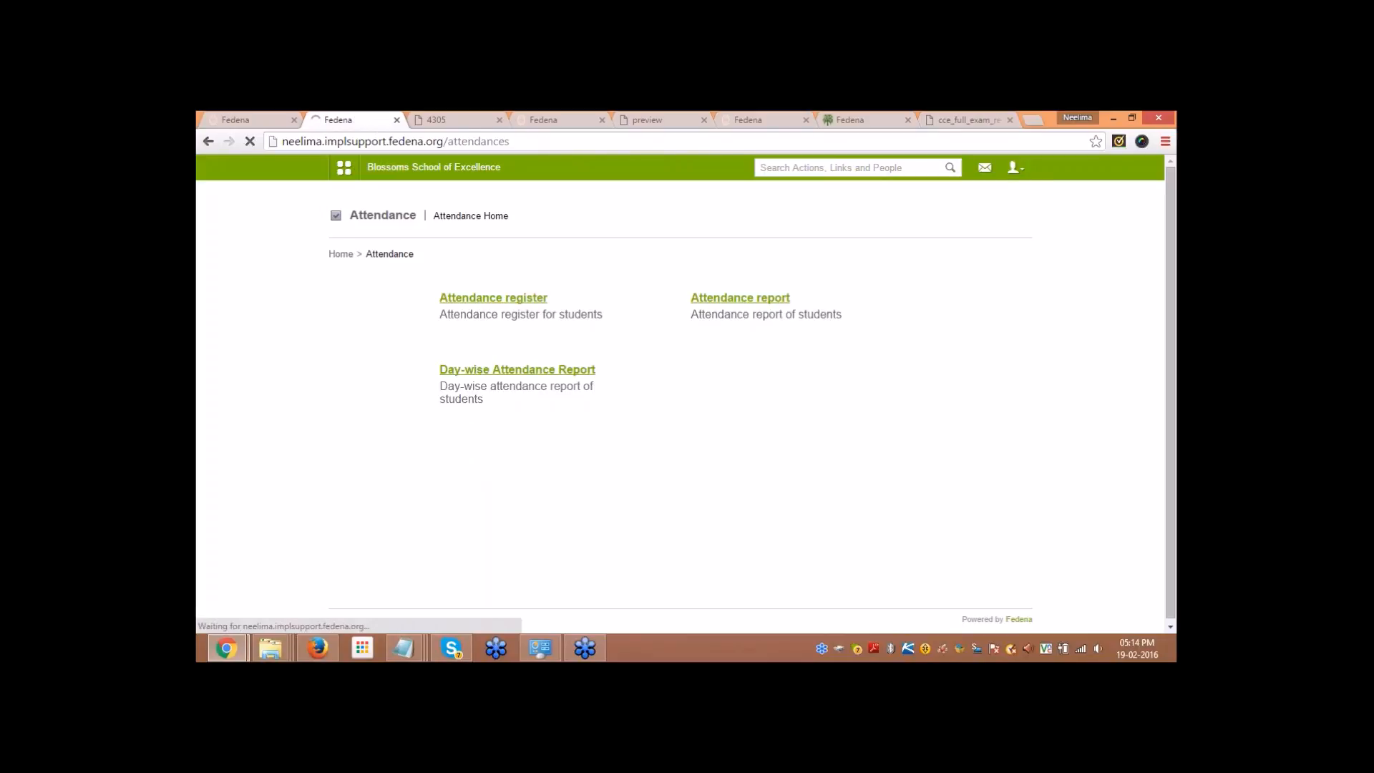
pyautogui.click(517, 301)
pyautogui.click(514, 326)
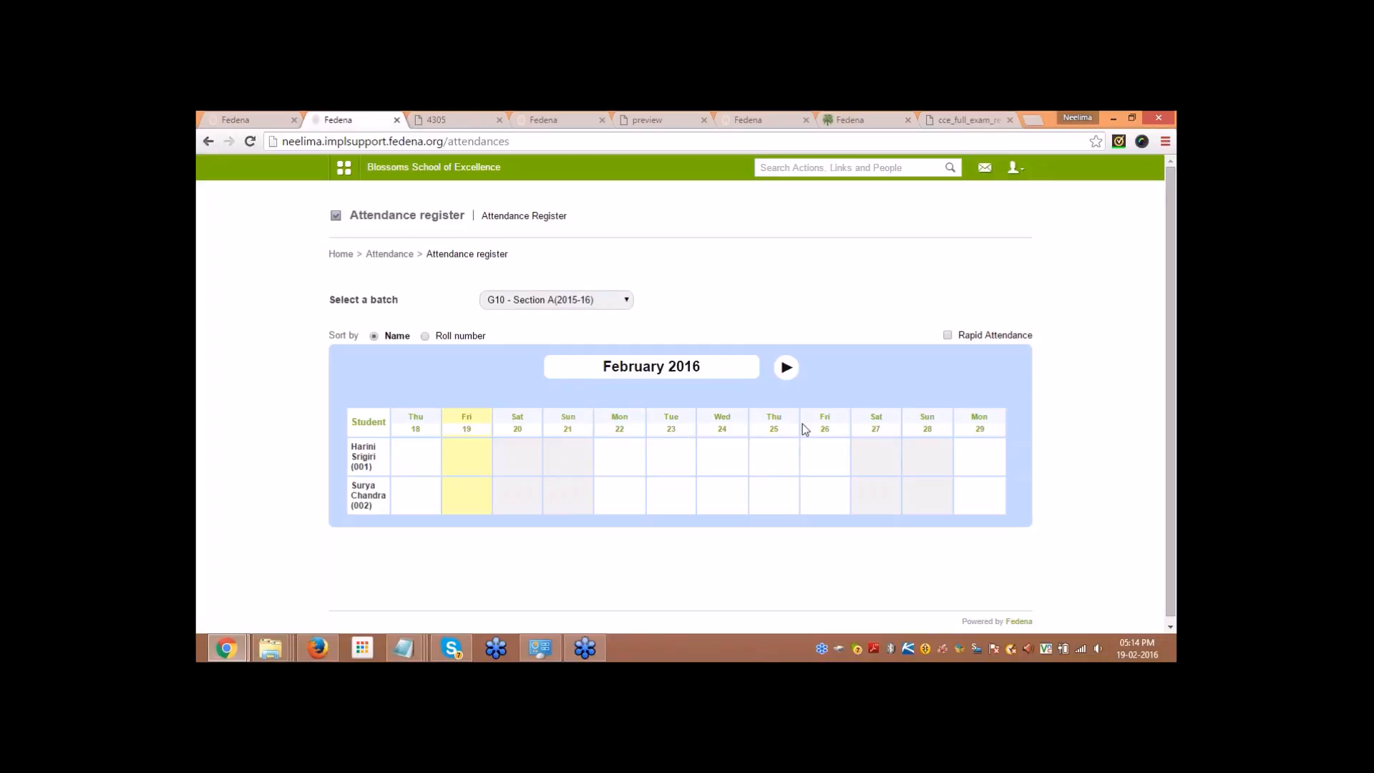
# Step: Open the Library module, look over its options, and view the book Movement Log
pyautogui.click(347, 178)
pyautogui.click(441, 212)
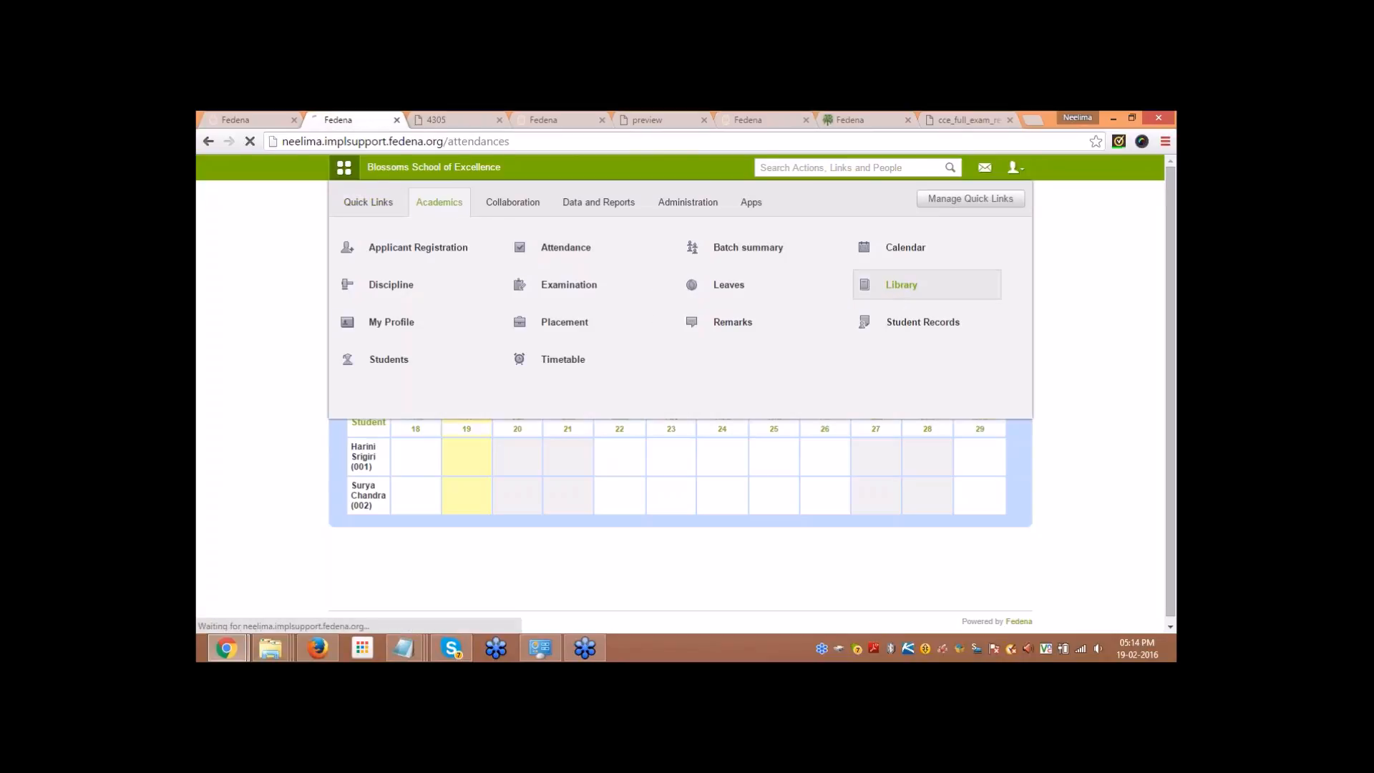
pyautogui.click(901, 284)
pyautogui.scroll(-1, 782, 399)
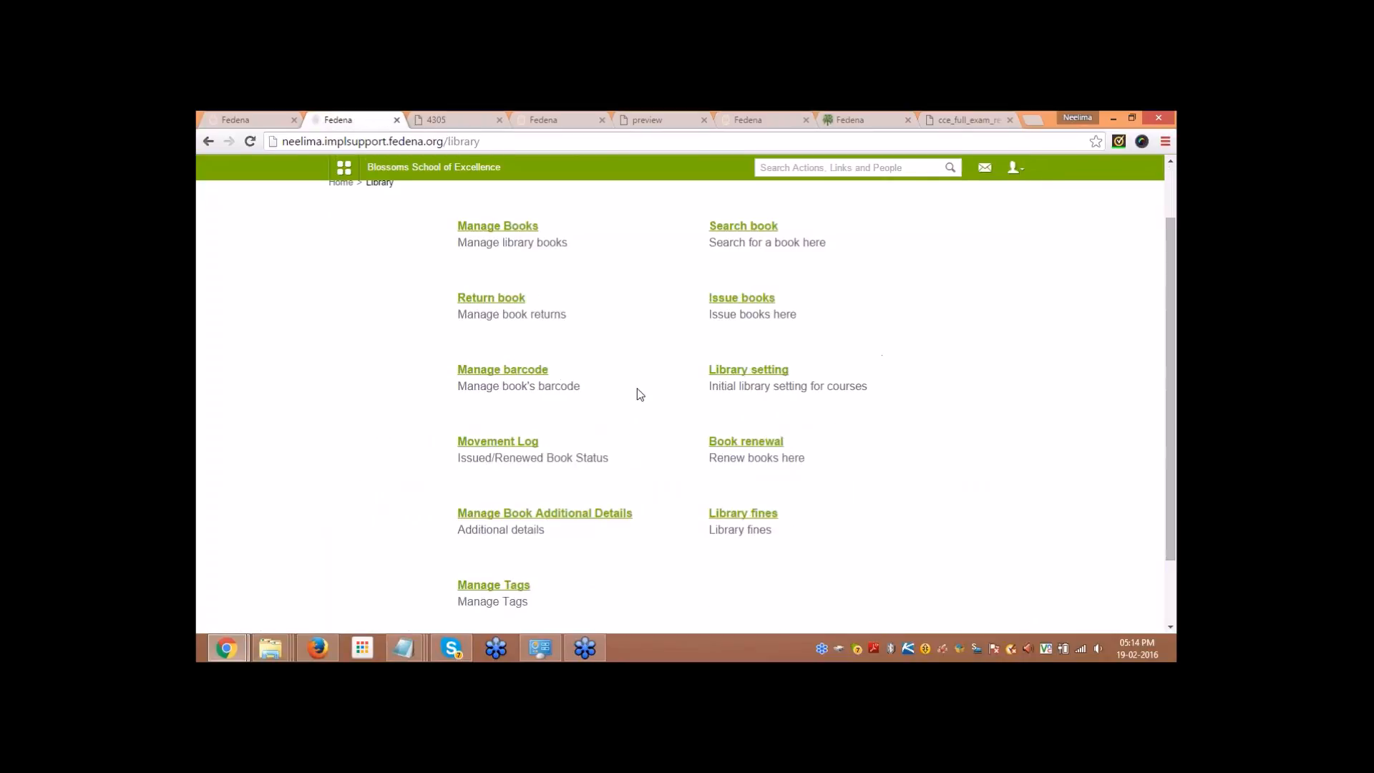
pyautogui.click(520, 448)
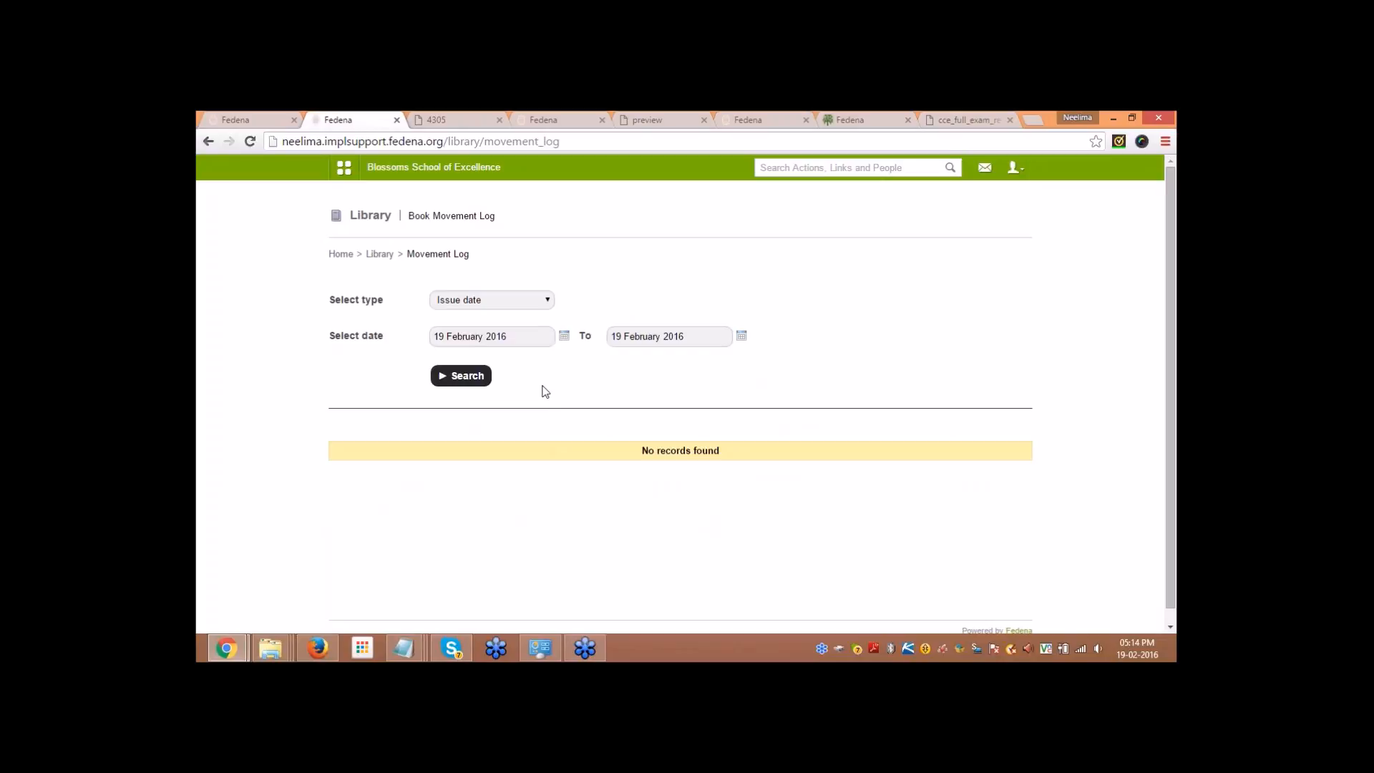
# Step: Open the message creation page and view its recipient and compose fields
pyautogui.click(386, 170)
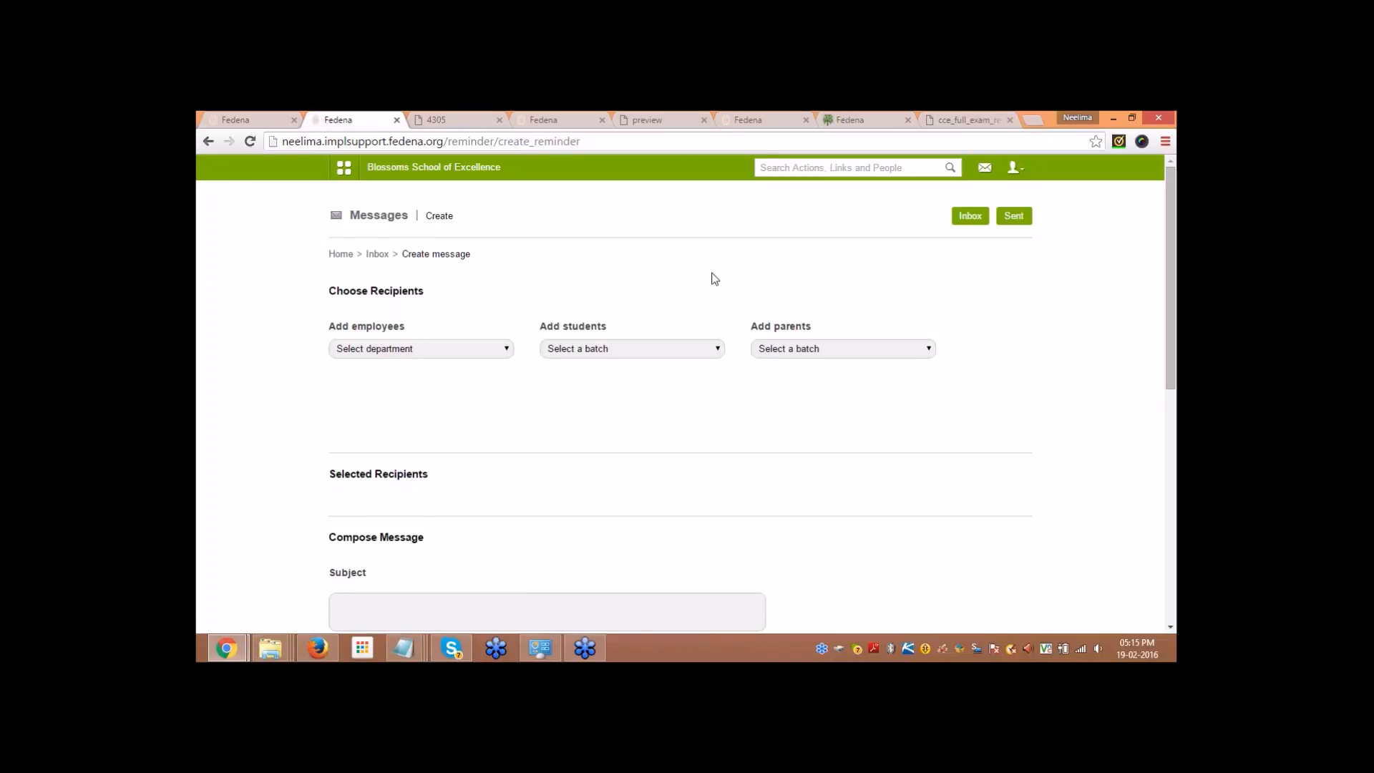
pyautogui.scroll(-1, 714, 277)
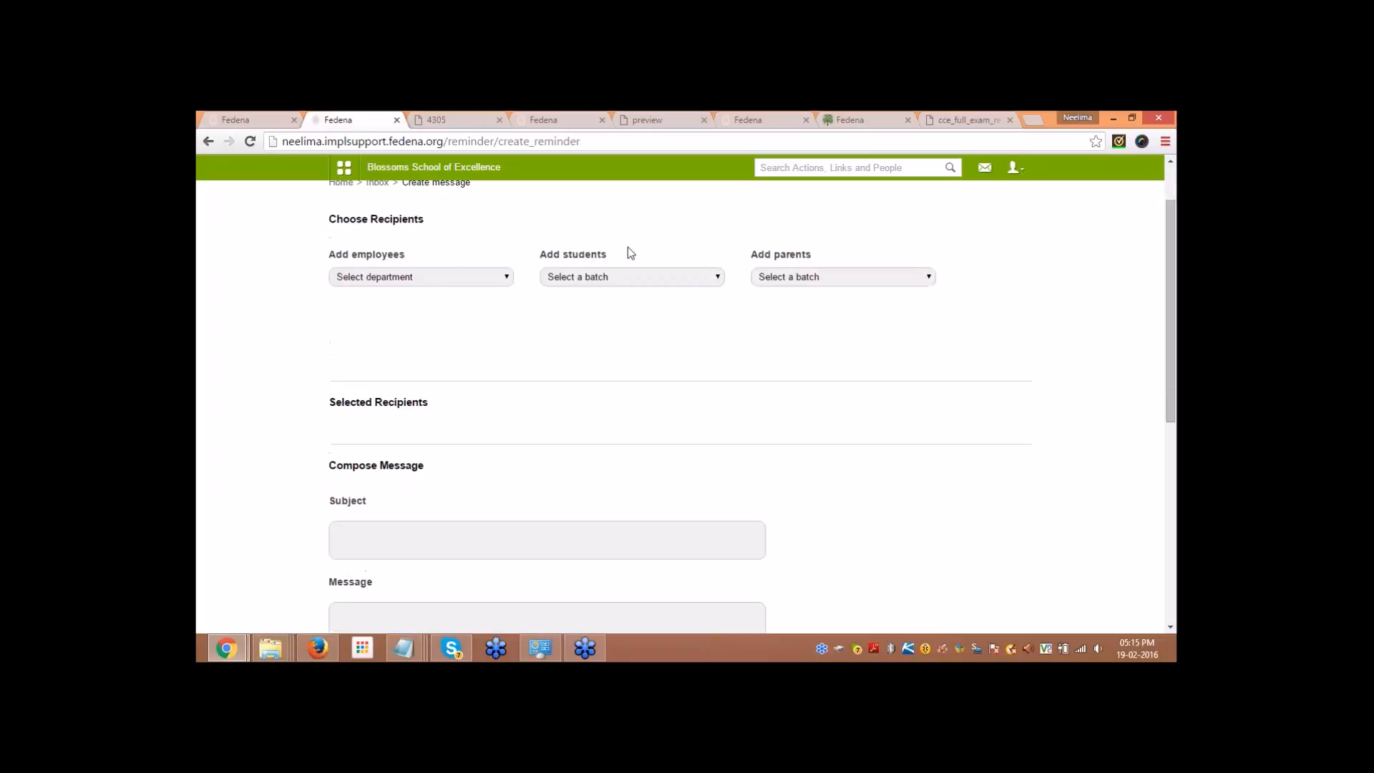
# Step: Look over the message creation page from the recipient selectors to the file attachment and send options
pyautogui.scroll(-6, 821, 310)
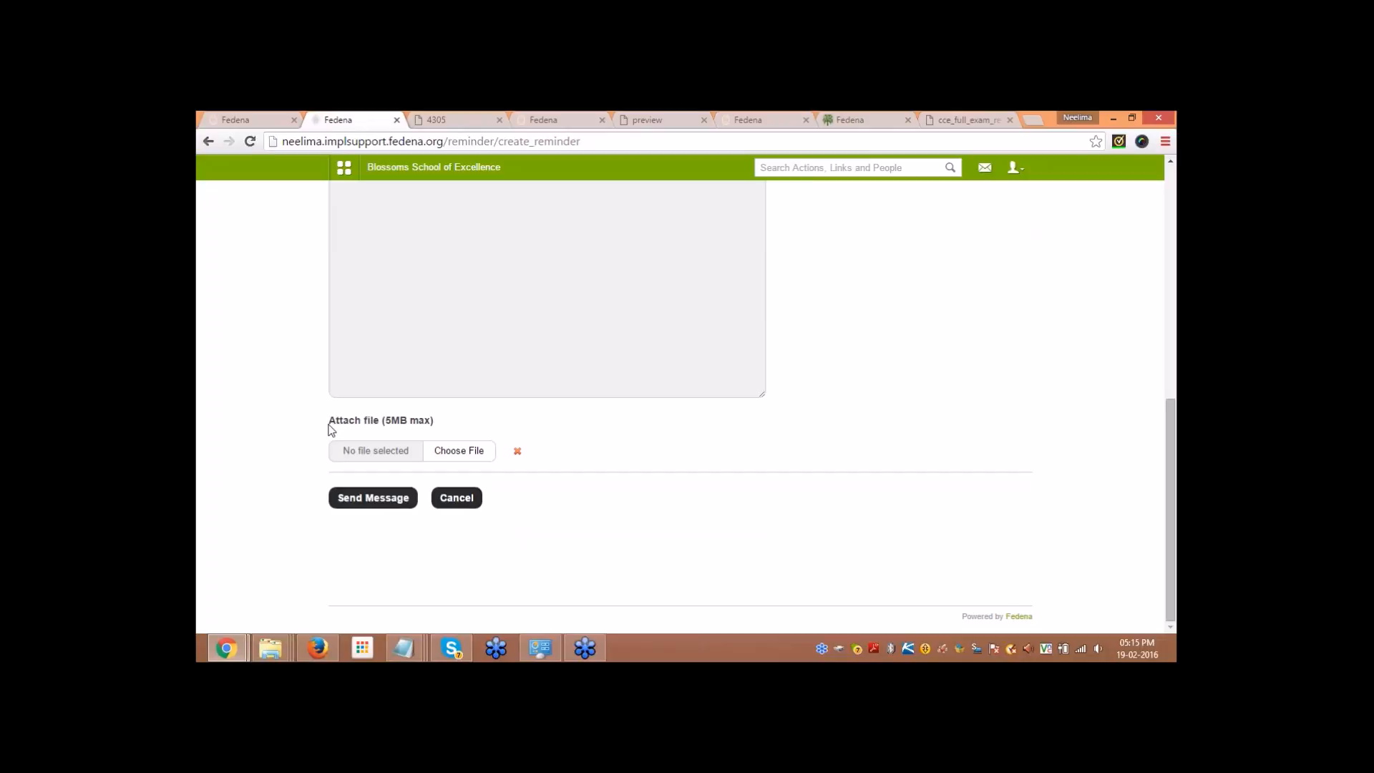
pyautogui.scroll(5, 329, 429)
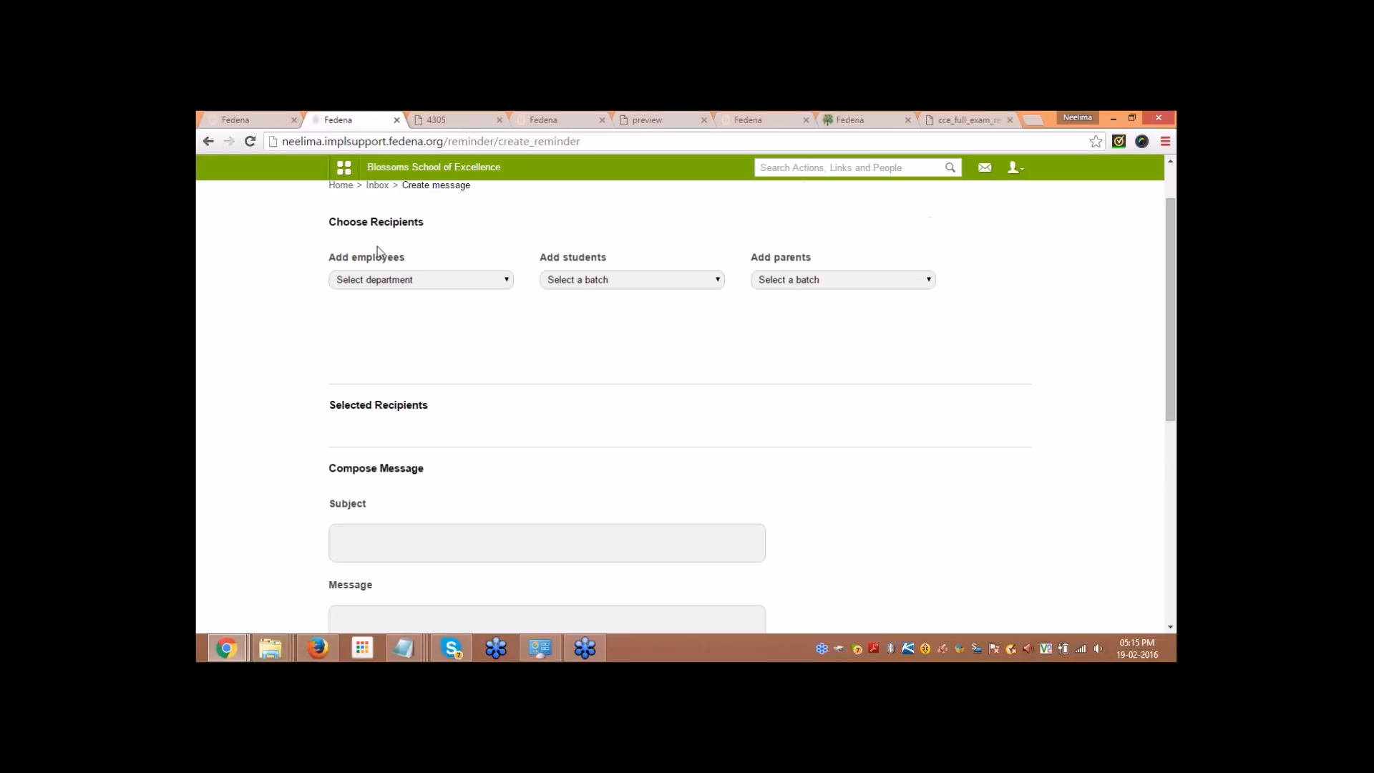
pyautogui.scroll(1, 487, 329)
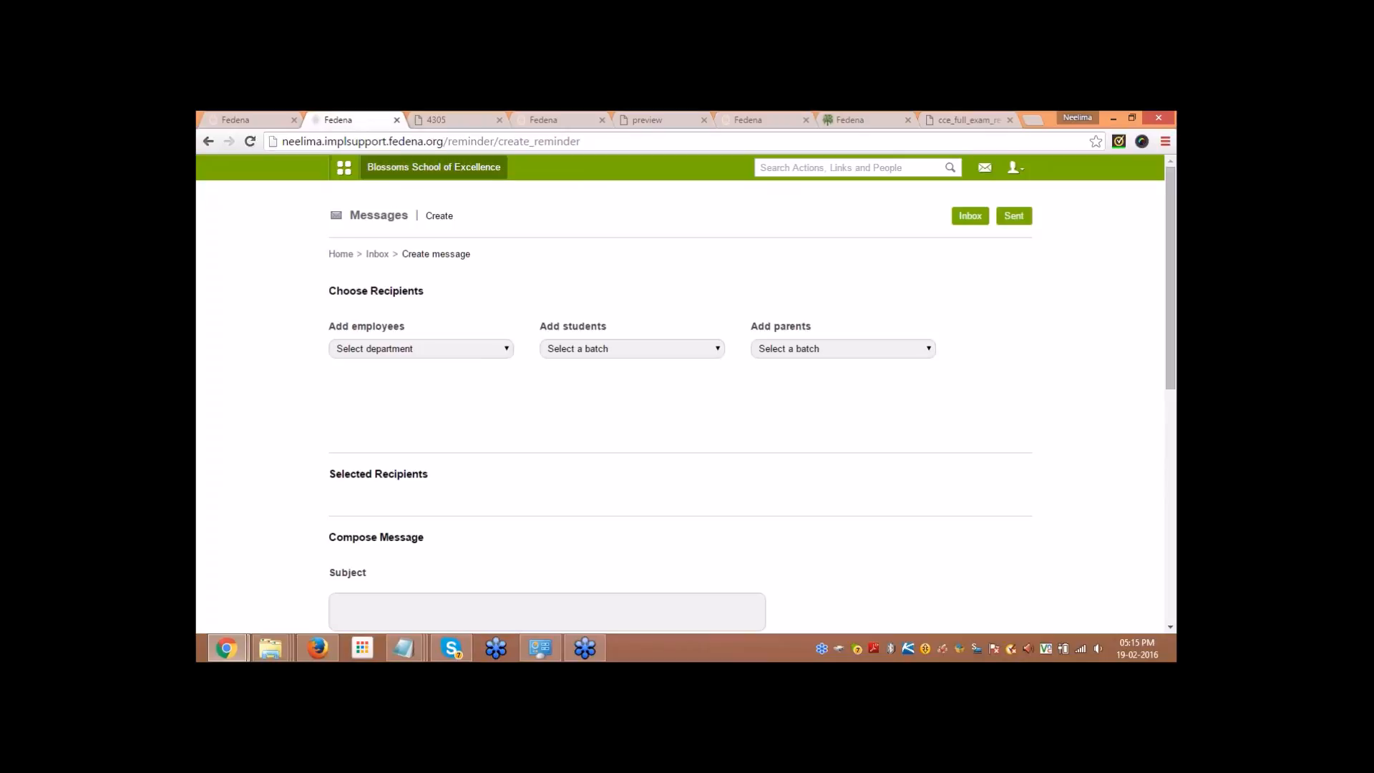
# Step: Open the Add News form in the News module and look over its title, content, attachment and publishing fields
pyautogui.click(343, 167)
pyautogui.click(453, 209)
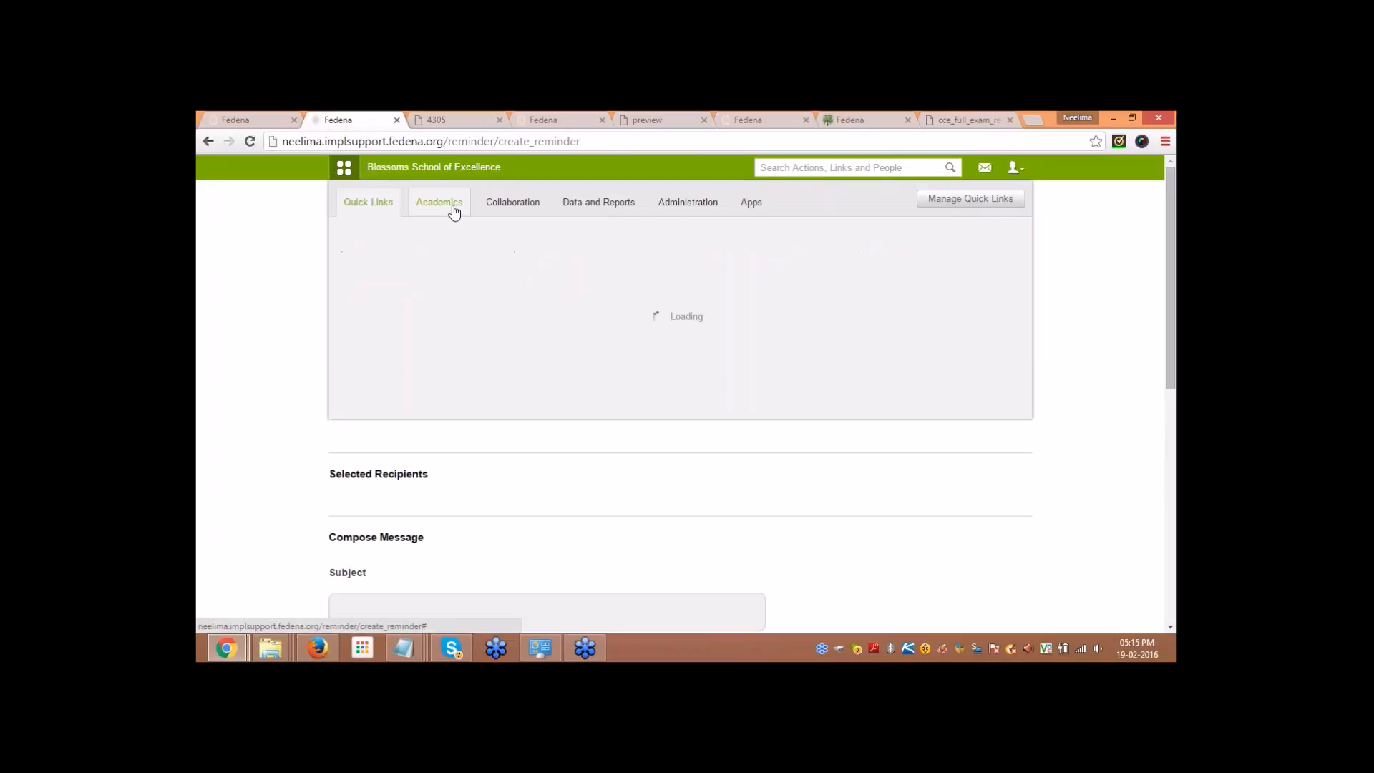
pyautogui.click(492, 198)
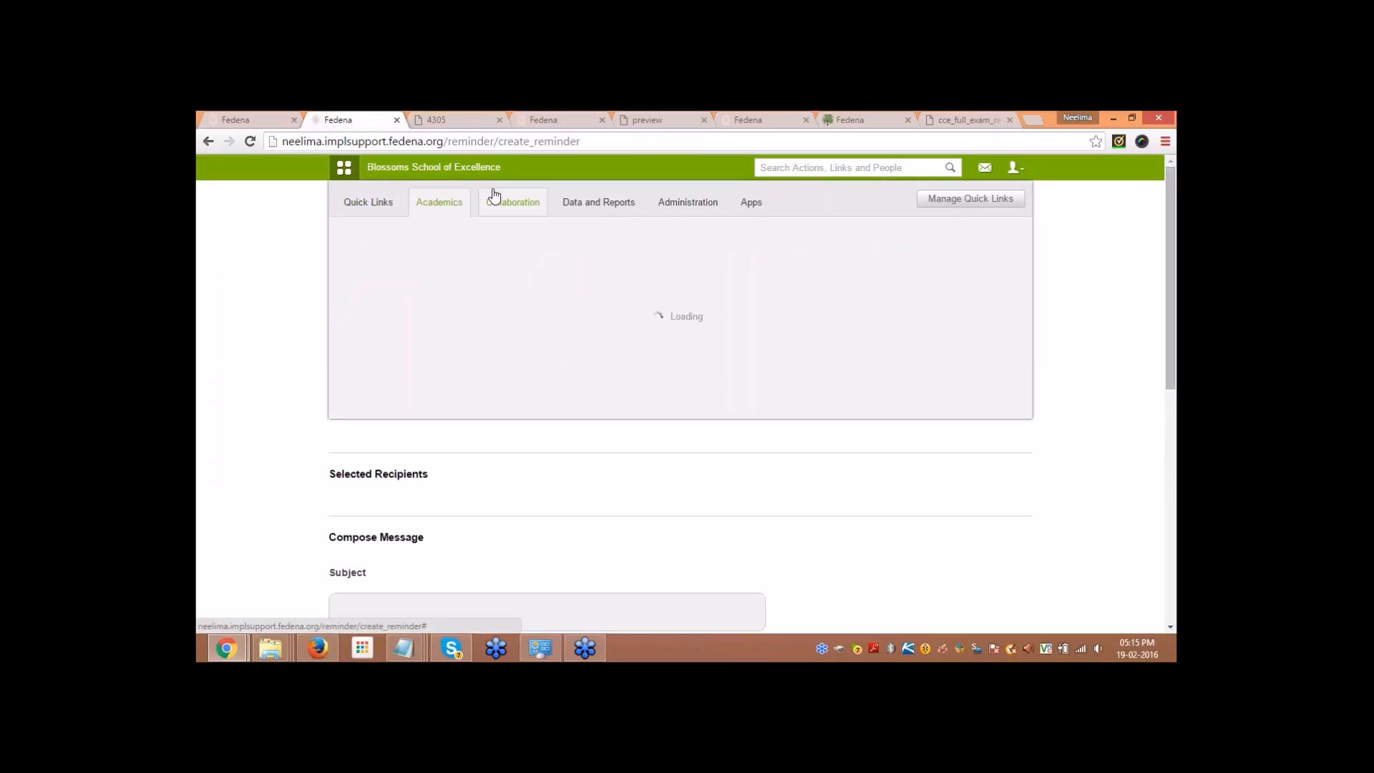
pyautogui.click(686, 322)
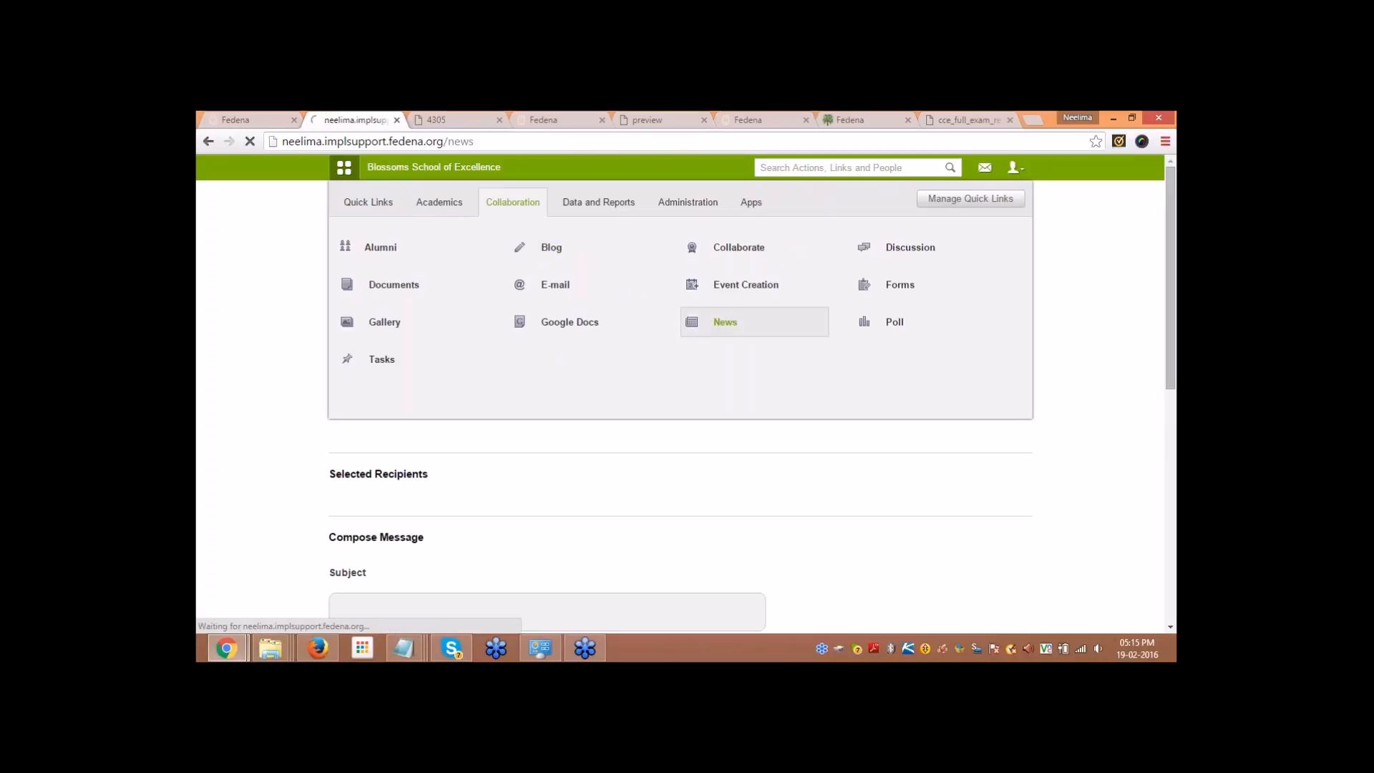
pyautogui.click(1008, 219)
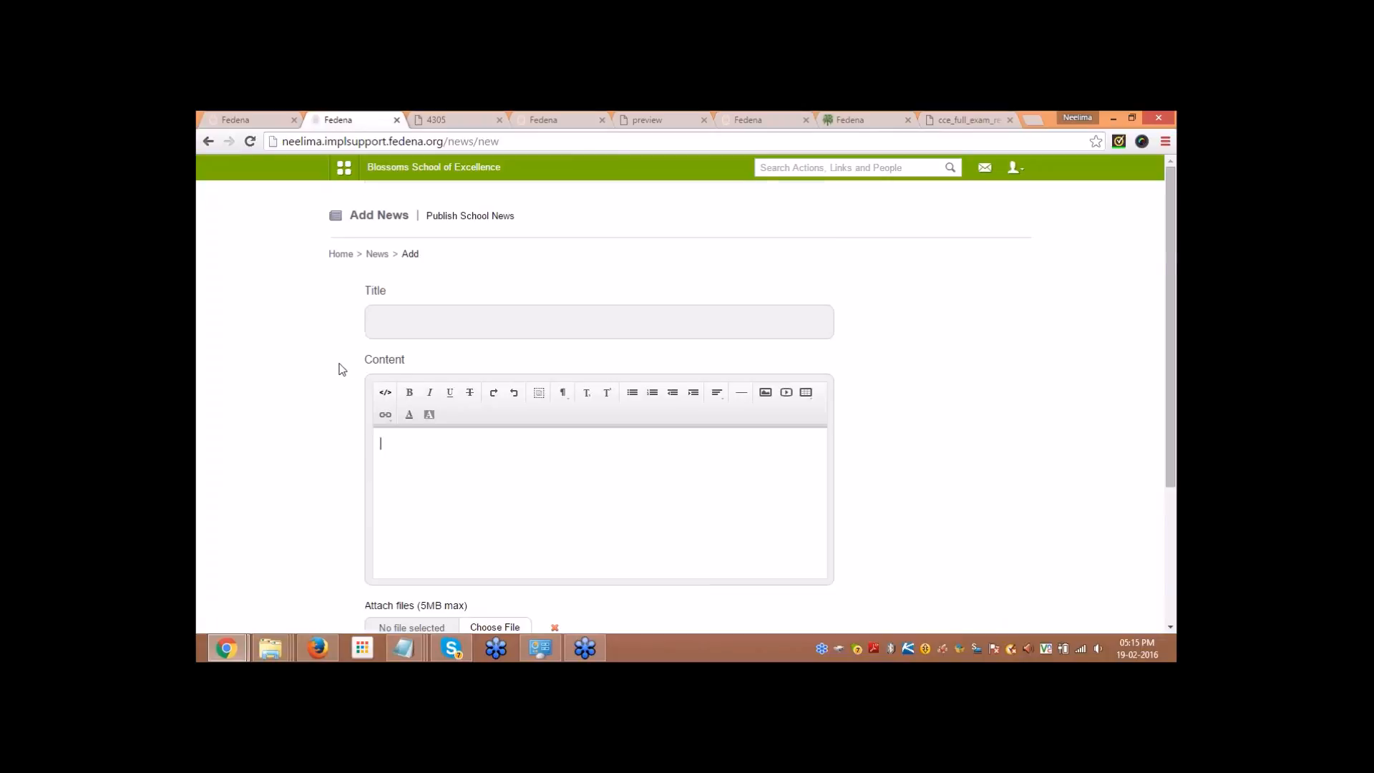
pyautogui.scroll(-3, 339, 368)
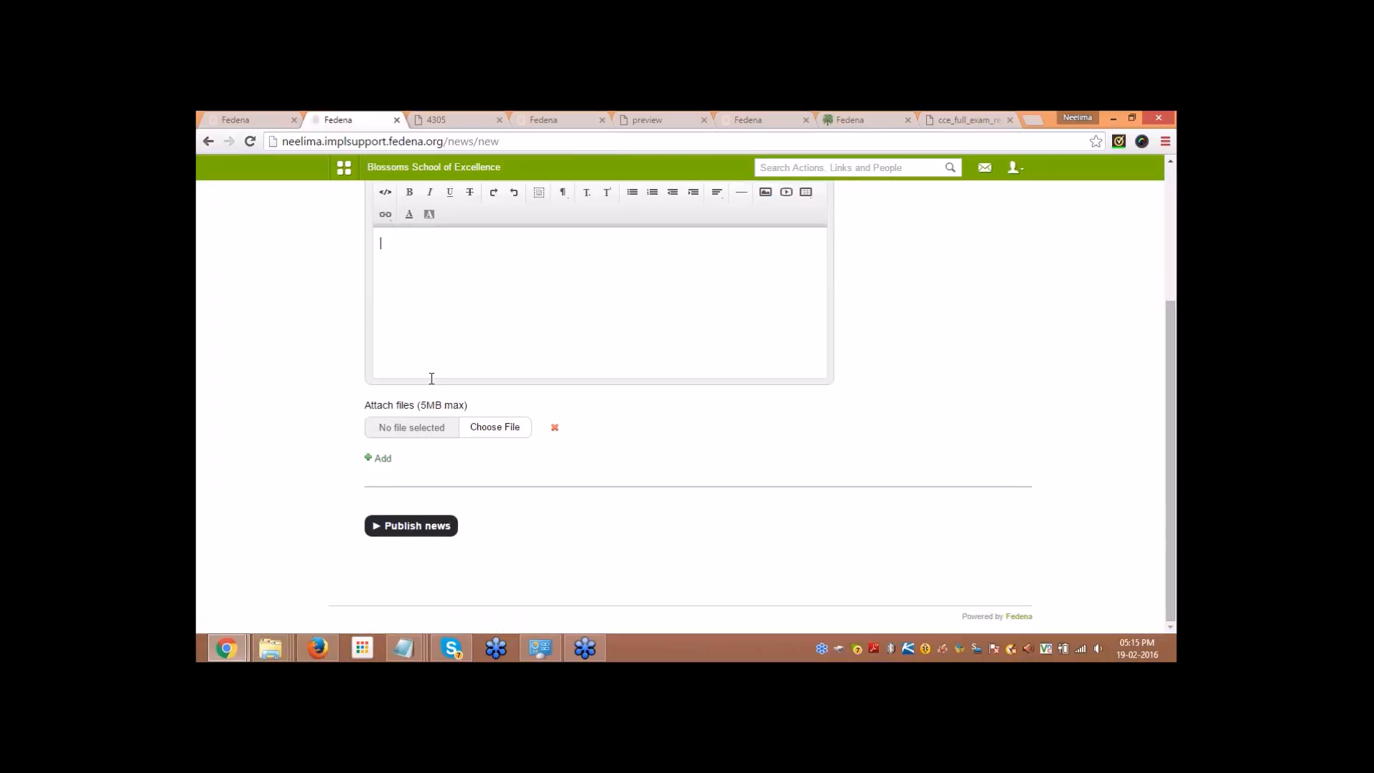
pyautogui.scroll(3, 429, 377)
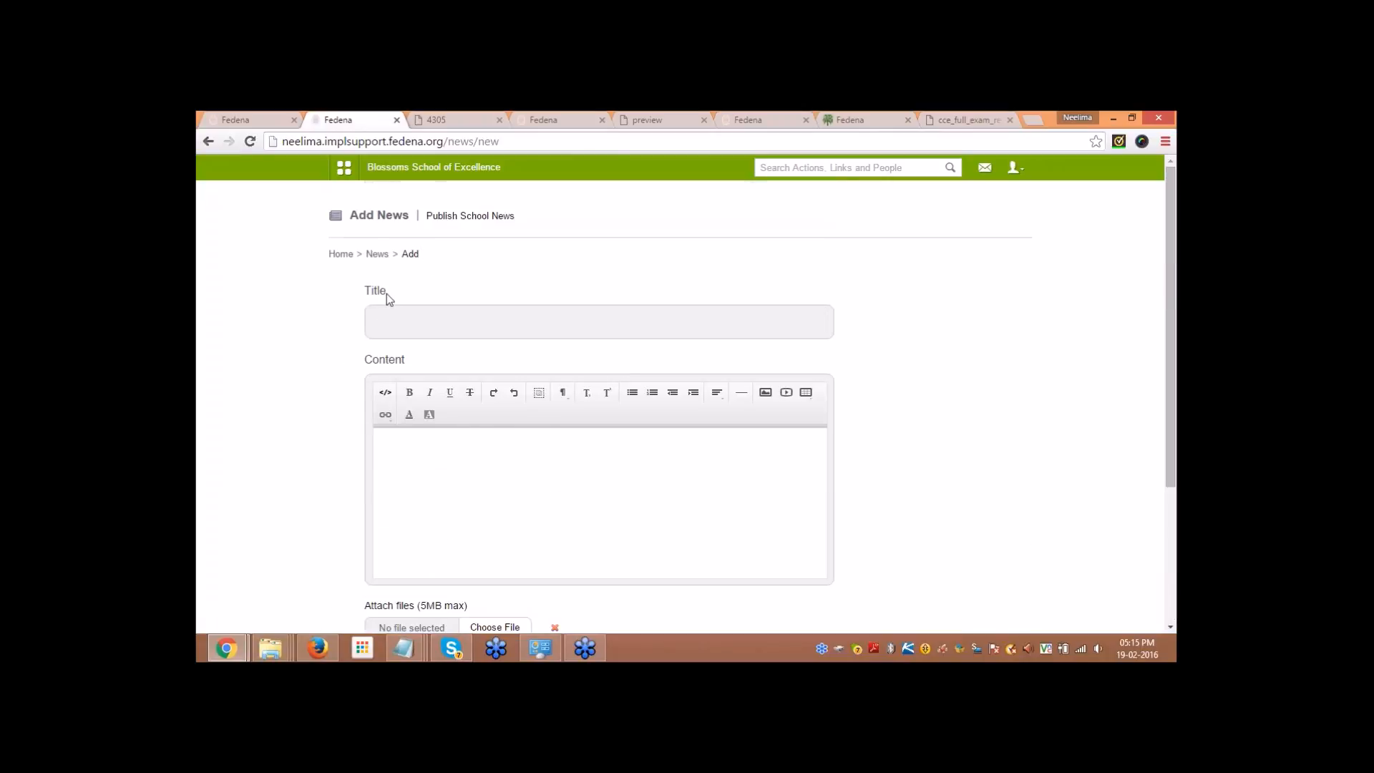
pyautogui.scroll(-3, 387, 294)
pyautogui.click(397, 371)
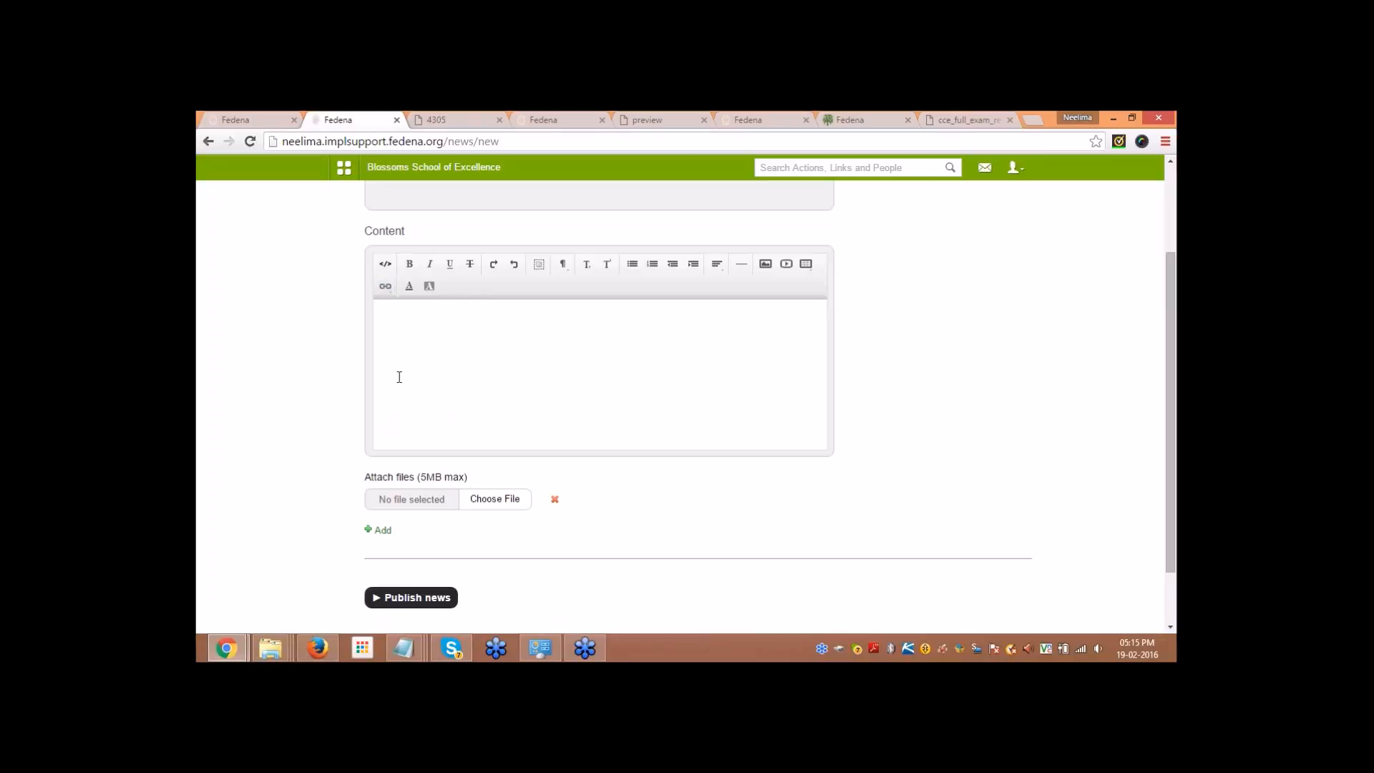
pyautogui.scroll(1, 398, 375)
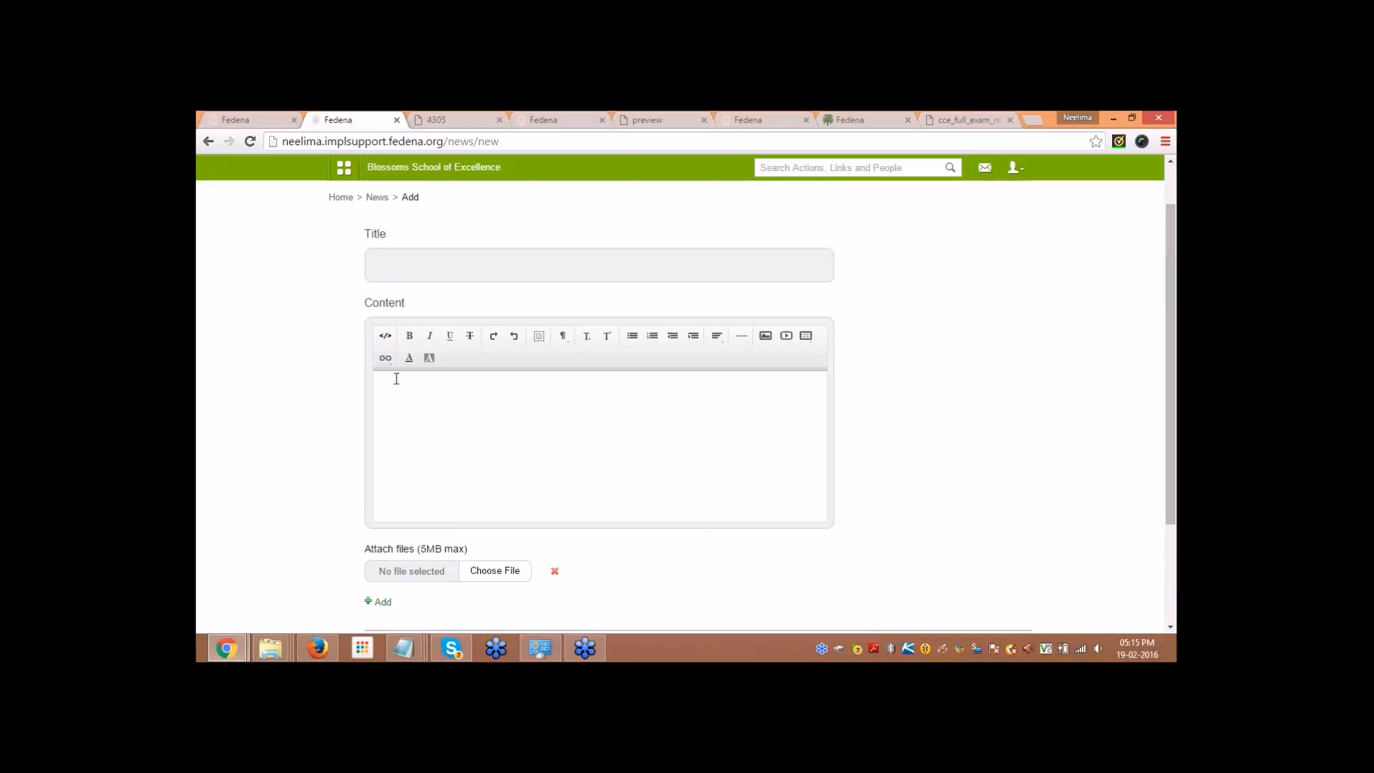
pyautogui.scroll(1, 396, 373)
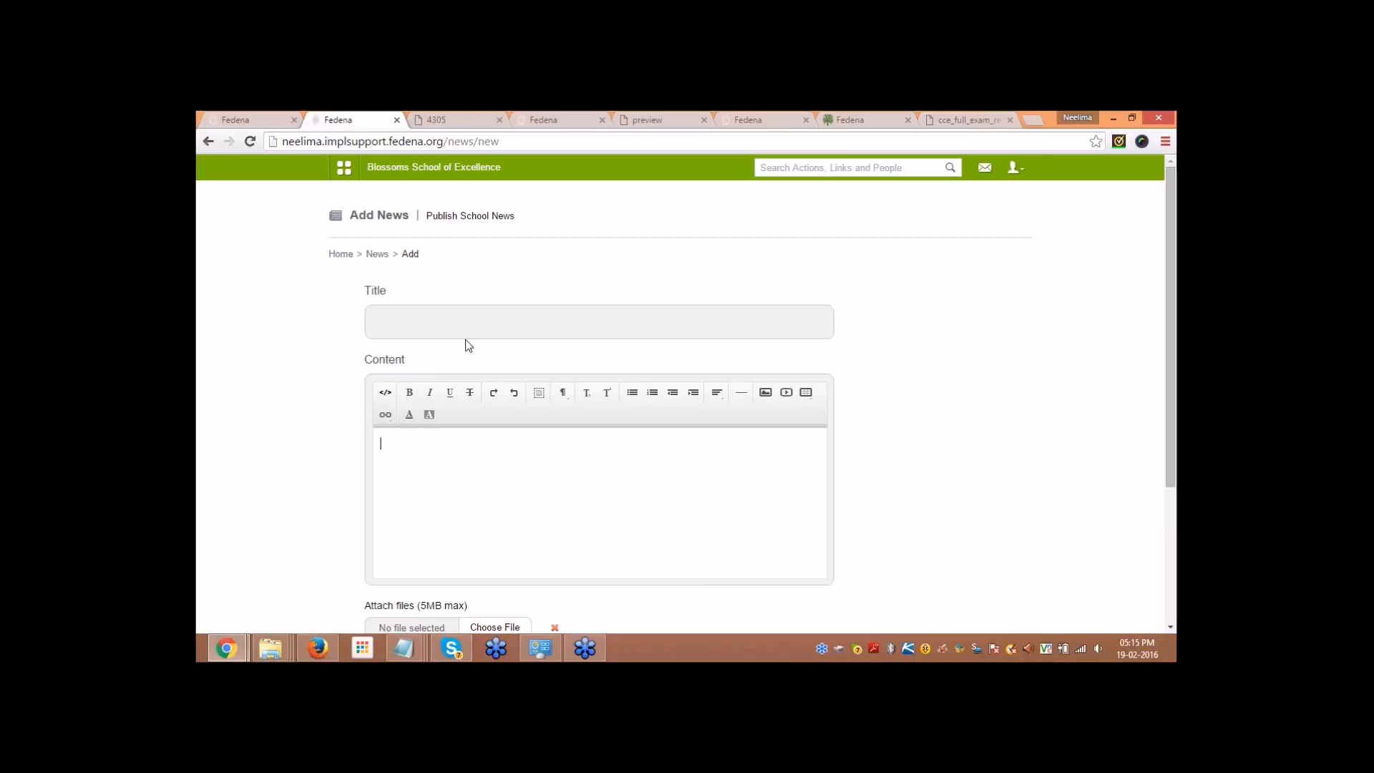
# Step: Return to the school dashboard and look over its dashlets and the available quick links
pyautogui.click(436, 170)
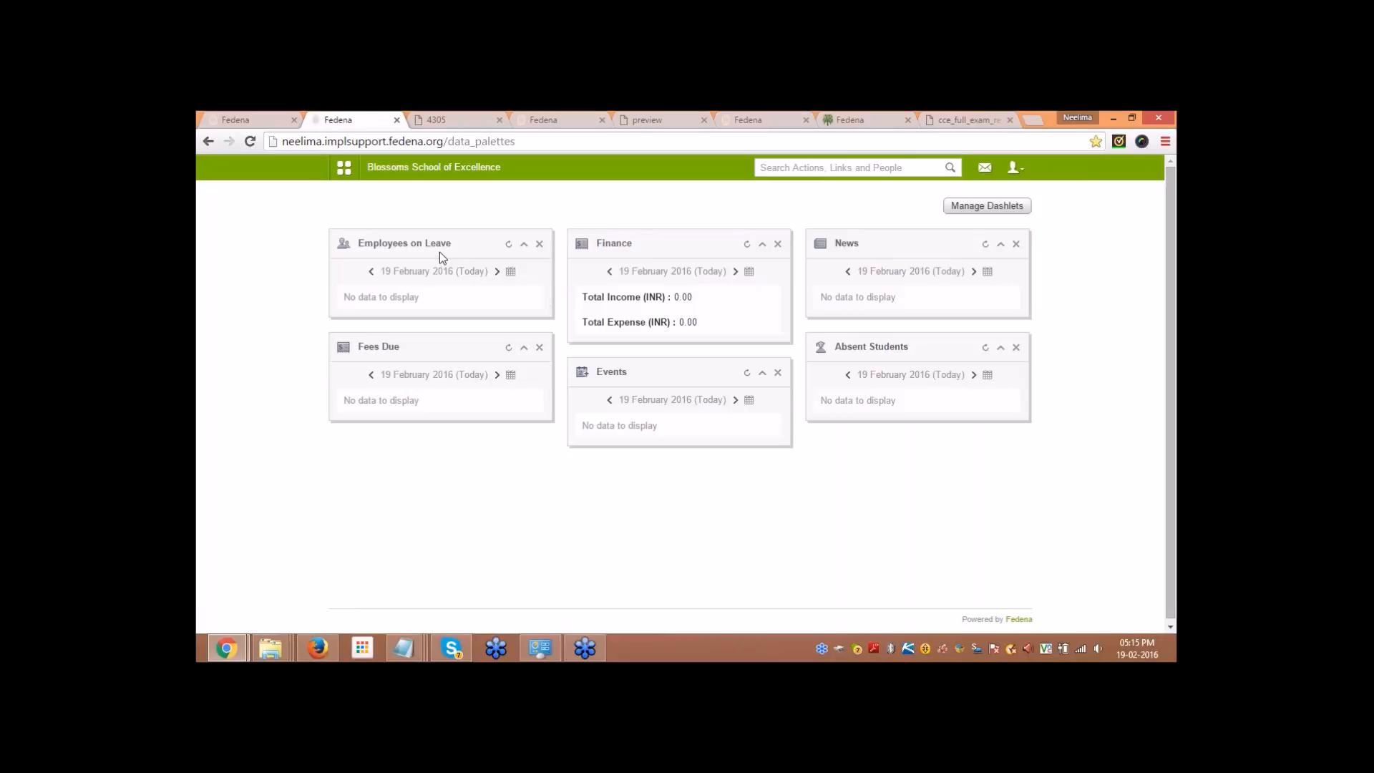
pyautogui.click(344, 167)
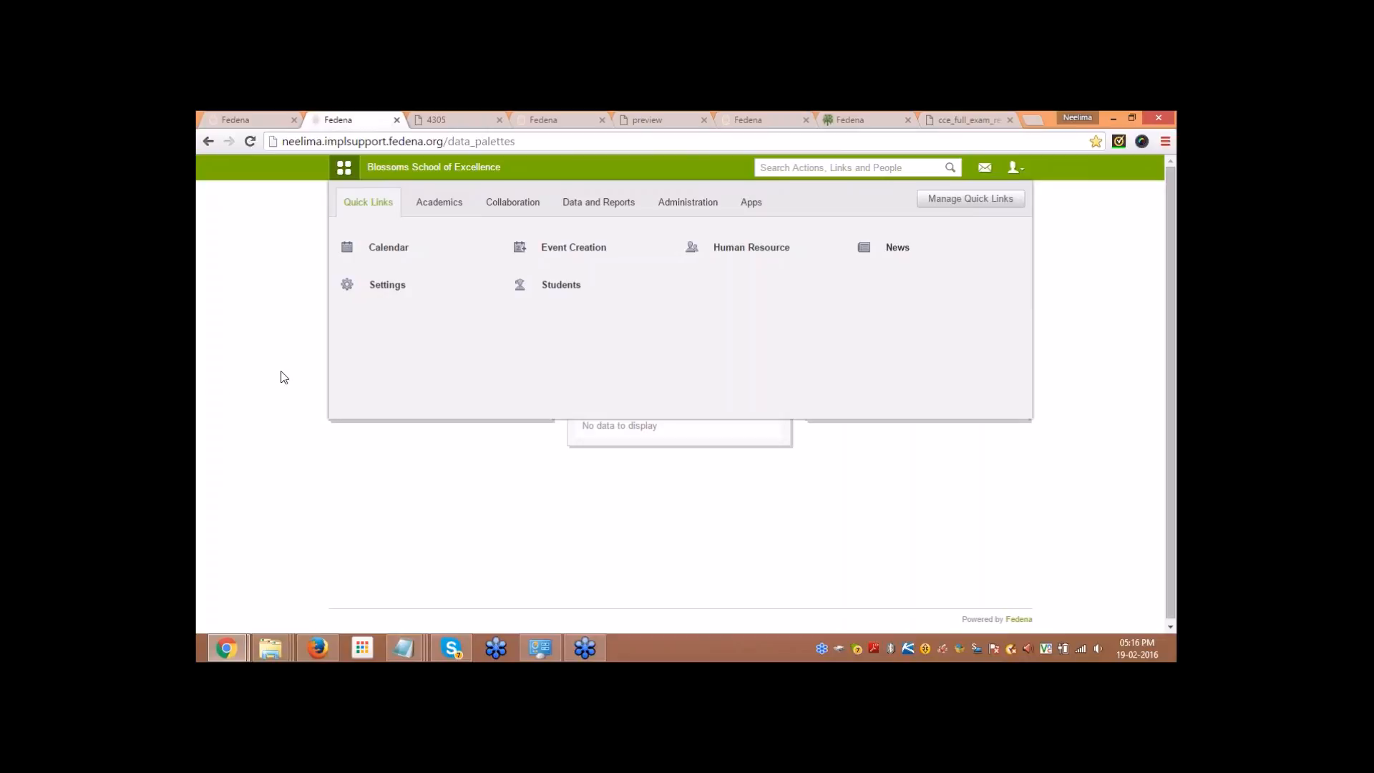
pyautogui.click(246, 353)
# Step: Open the list of all users under user management and filter it by role Employee and department English
pyautogui.click(346, 169)
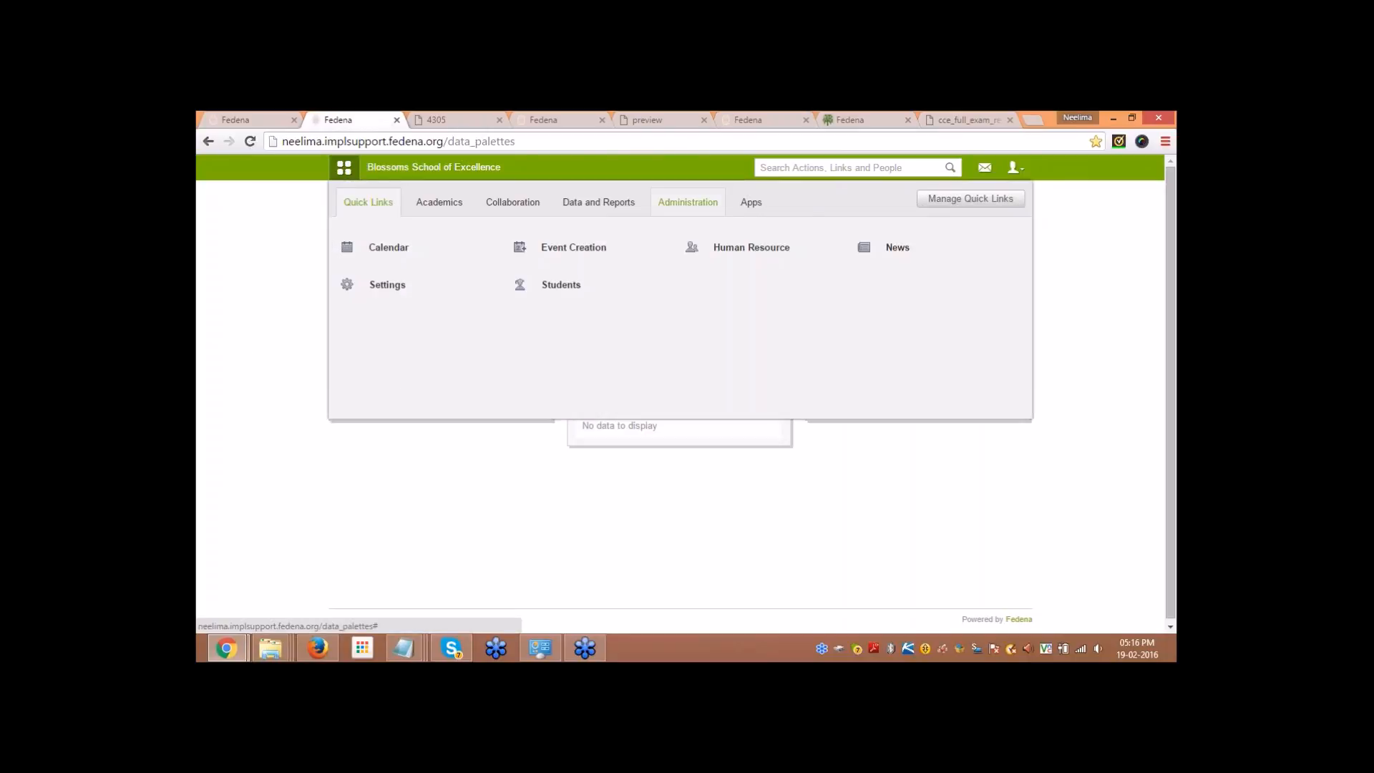
pyautogui.click(690, 201)
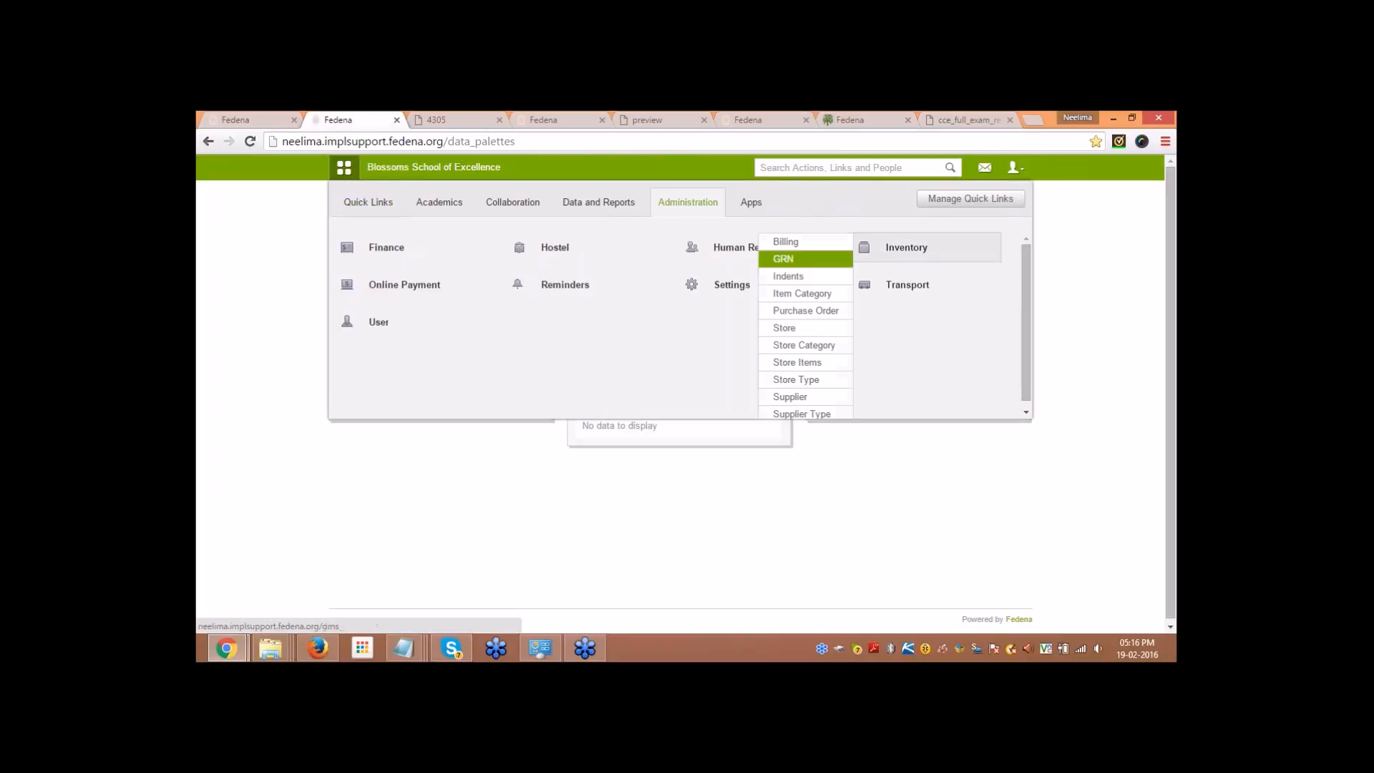
pyautogui.click(447, 321)
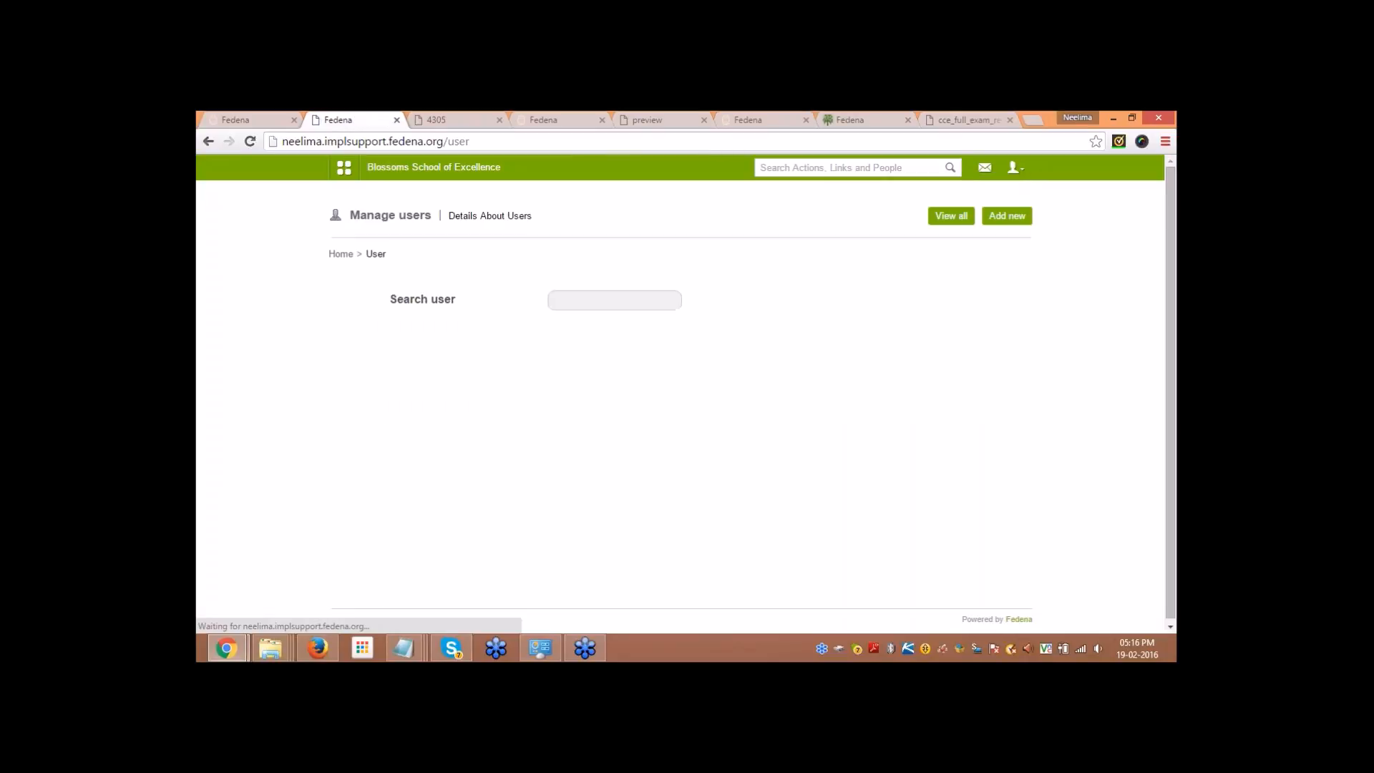
pyautogui.click(951, 216)
pyautogui.click(554, 299)
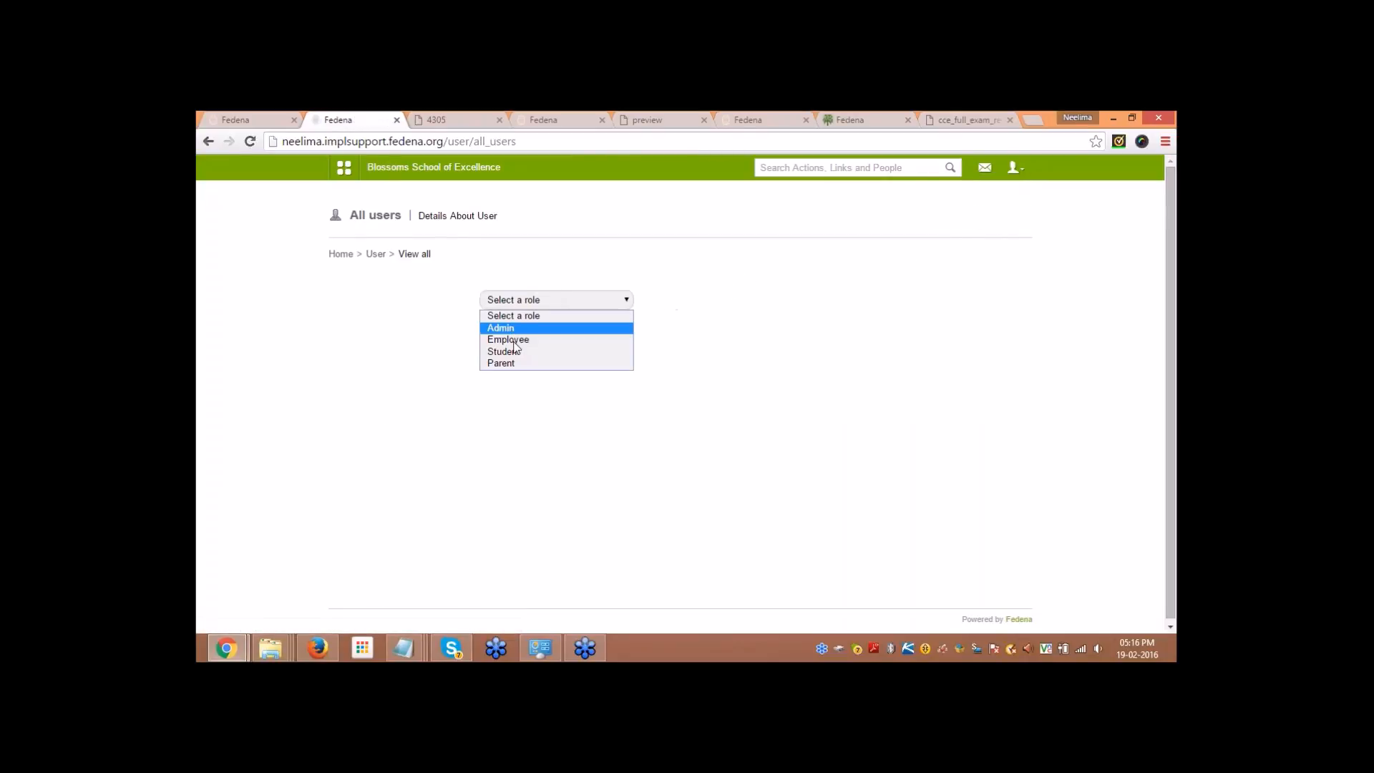
pyautogui.click(513, 341)
pyautogui.click(791, 300)
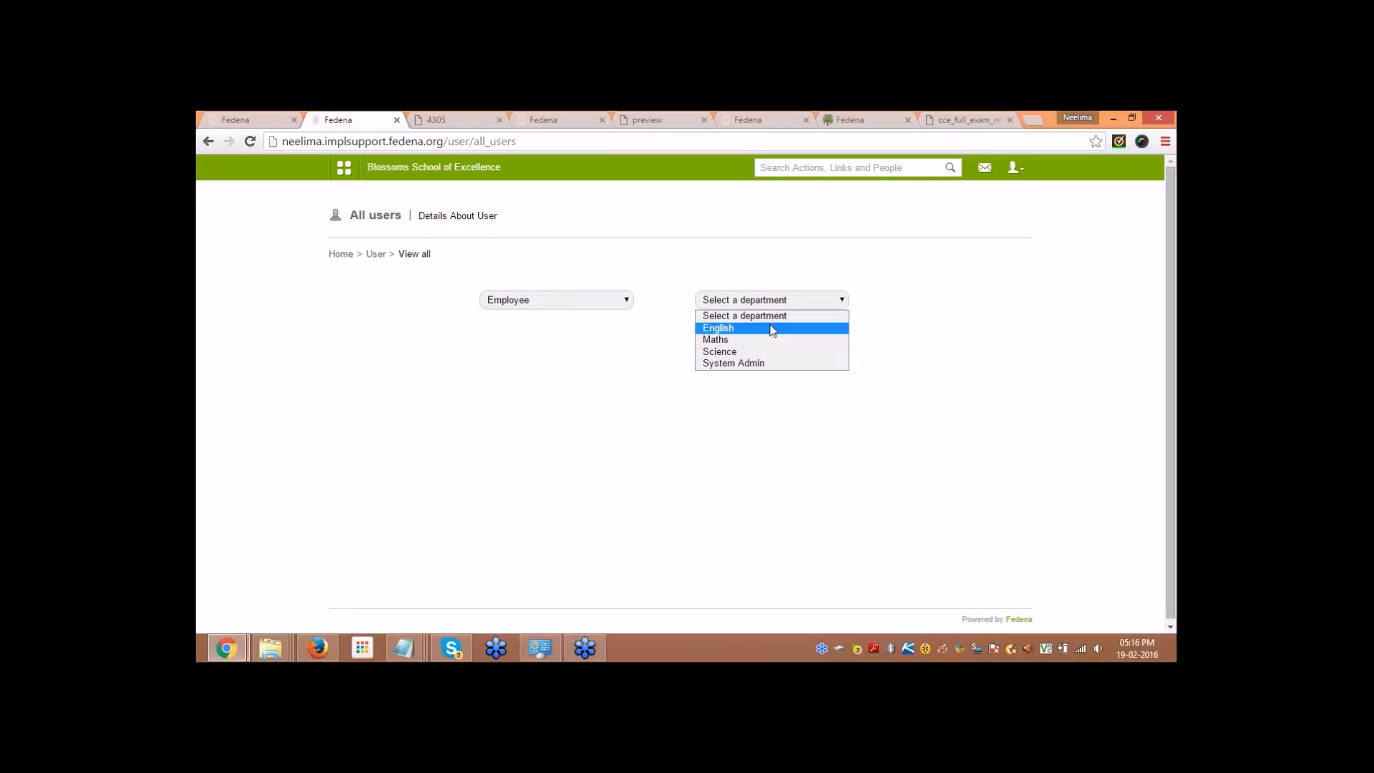
pyautogui.click(772, 330)
# Step: Open the English department employee's privilege settings, review and save them, and return to the dashboard
pyautogui.click(833, 377)
pyautogui.click(821, 449)
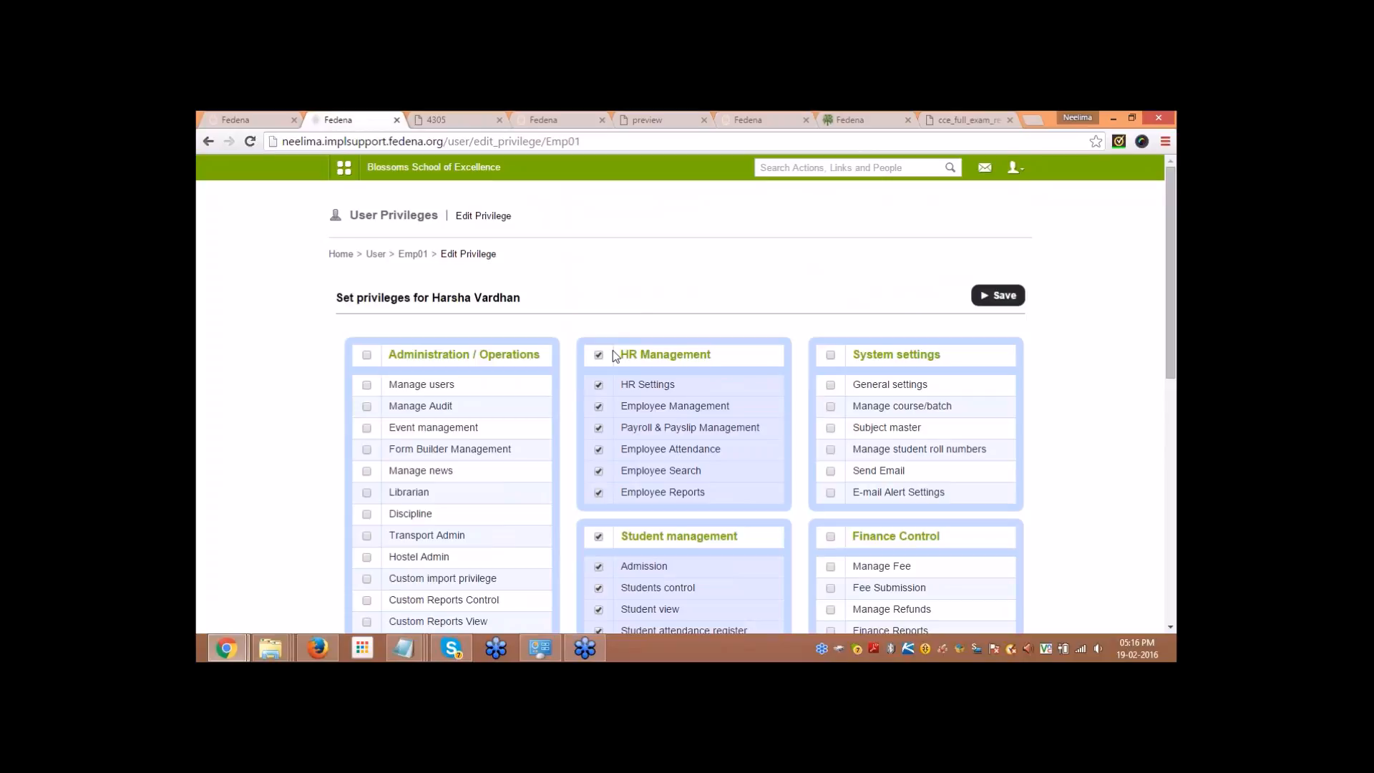
pyautogui.click(1005, 299)
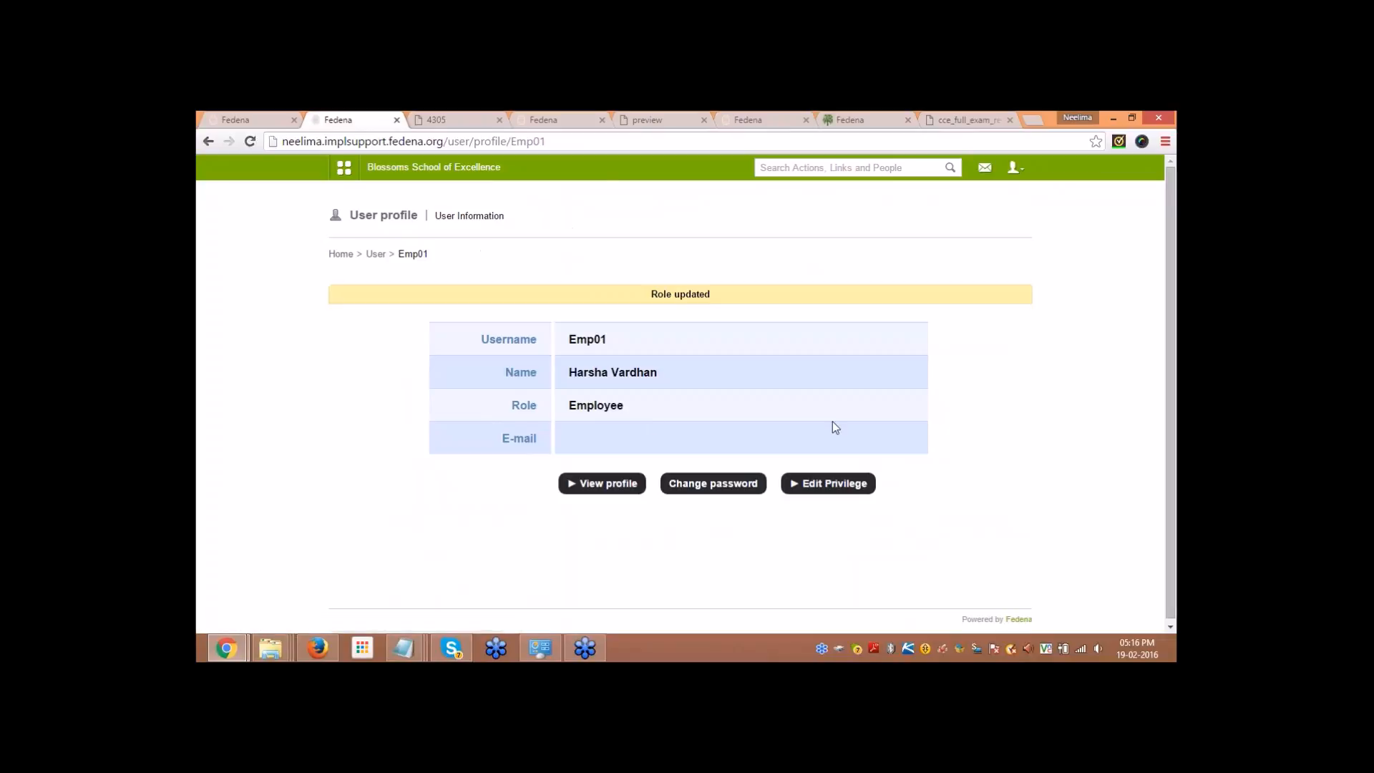
pyautogui.click(433, 166)
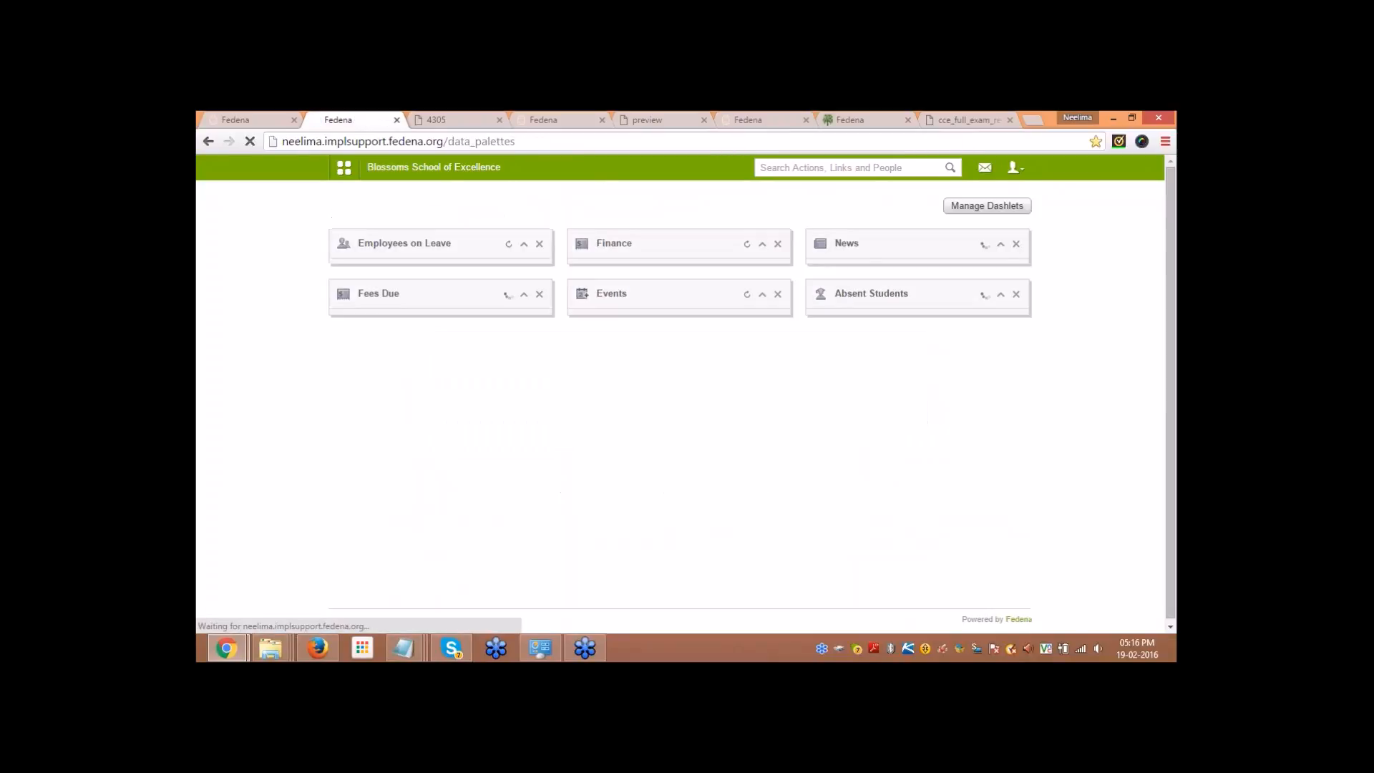